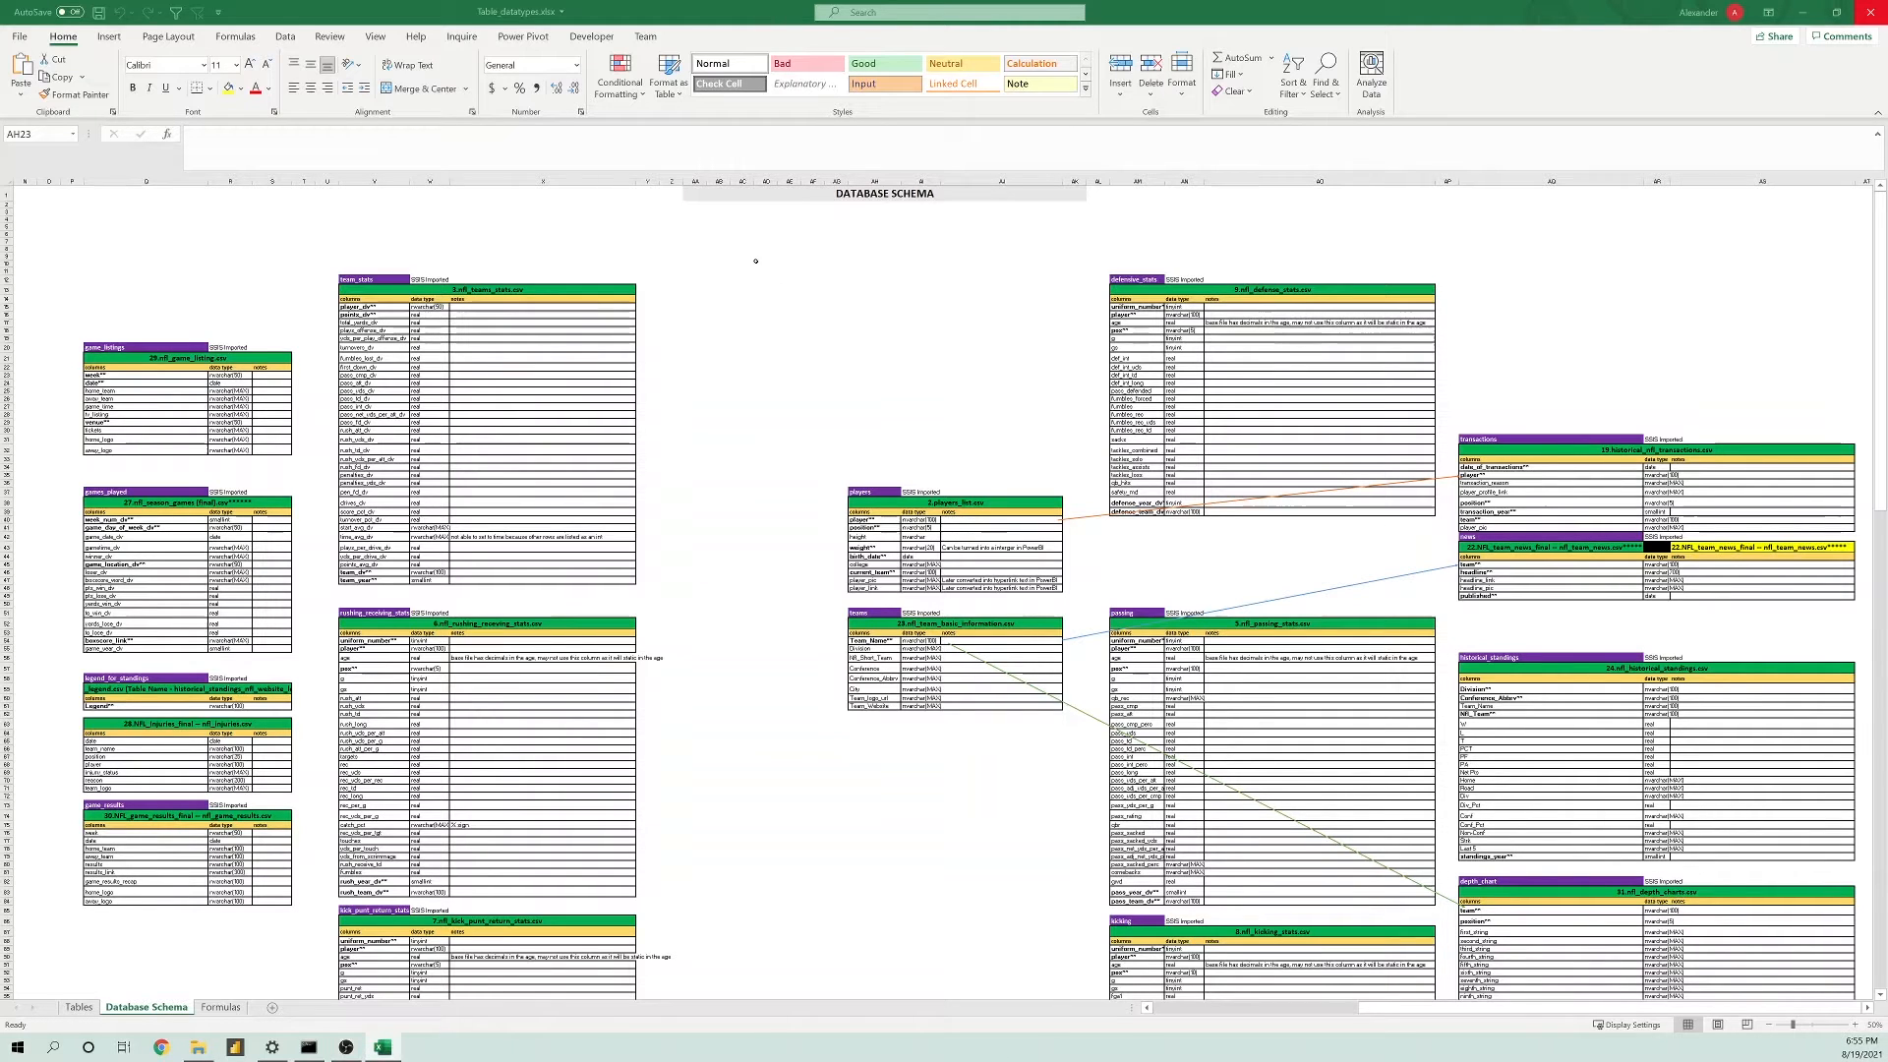
drag(758, 261, 921, 405)
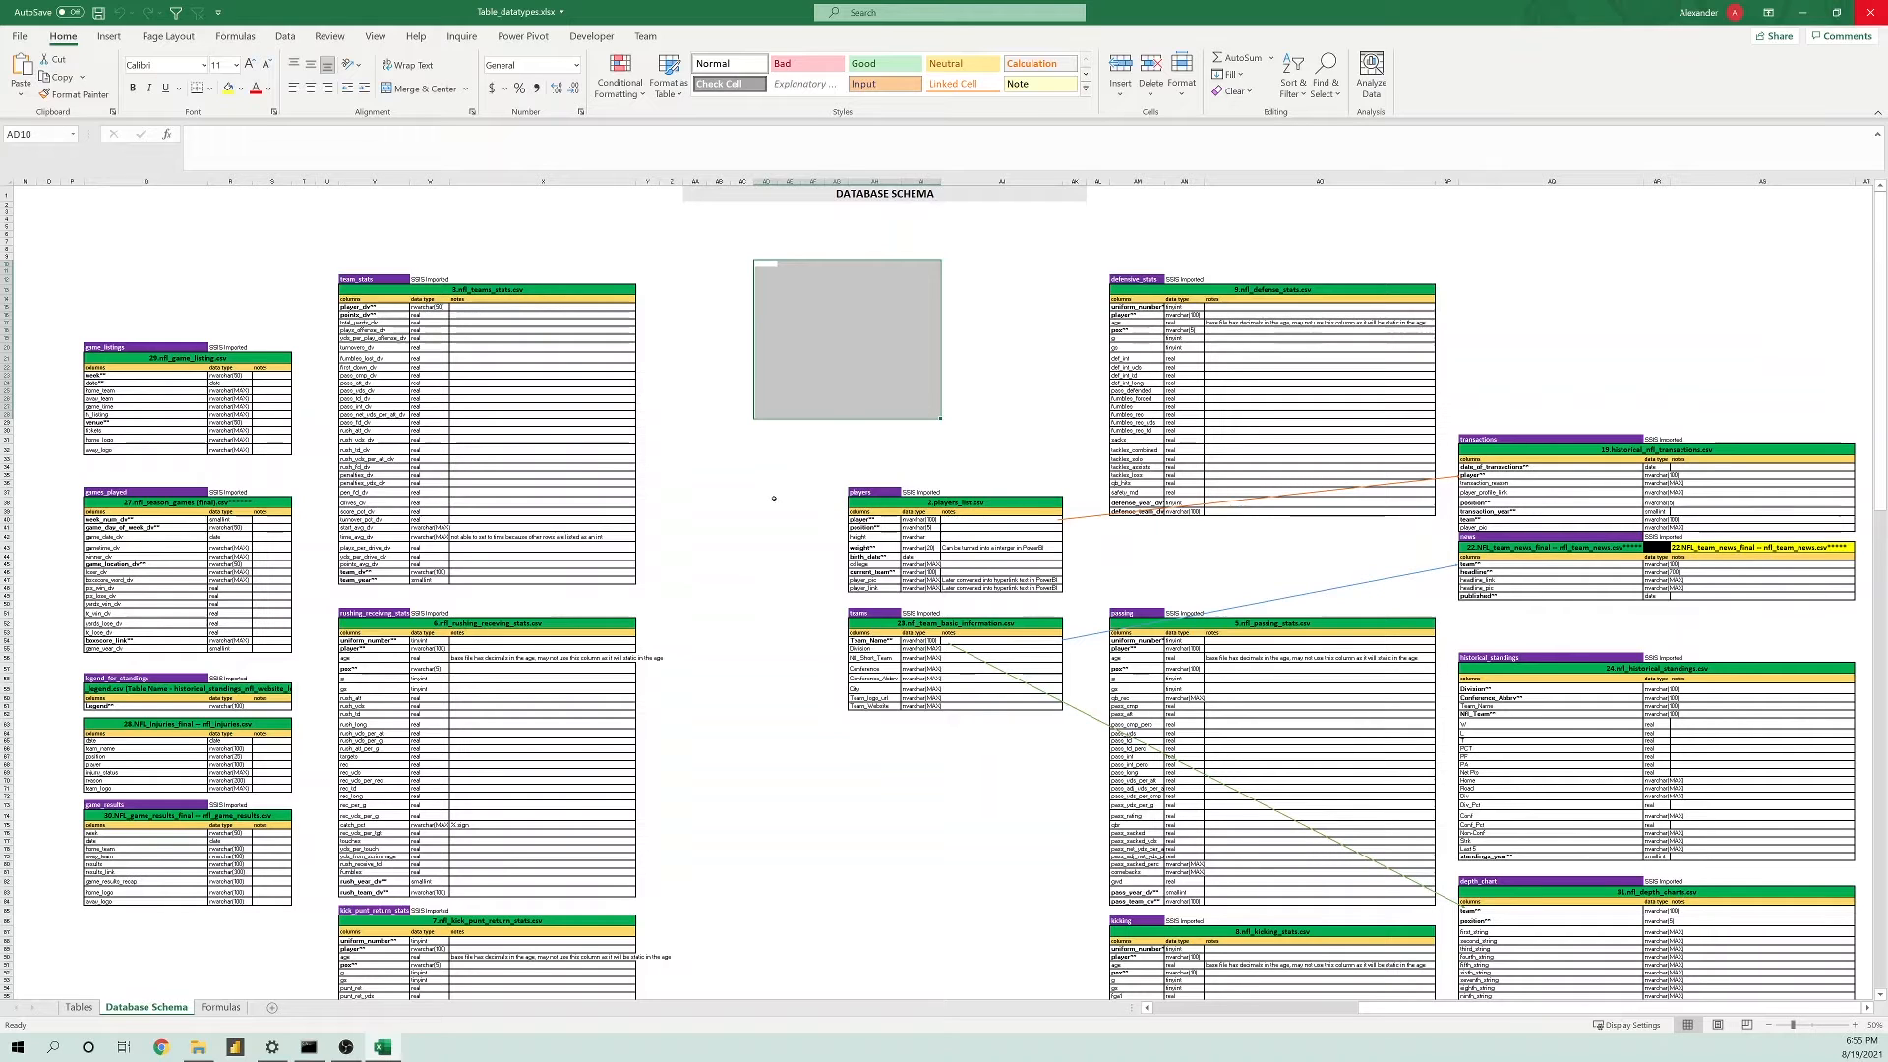
click(766, 503)
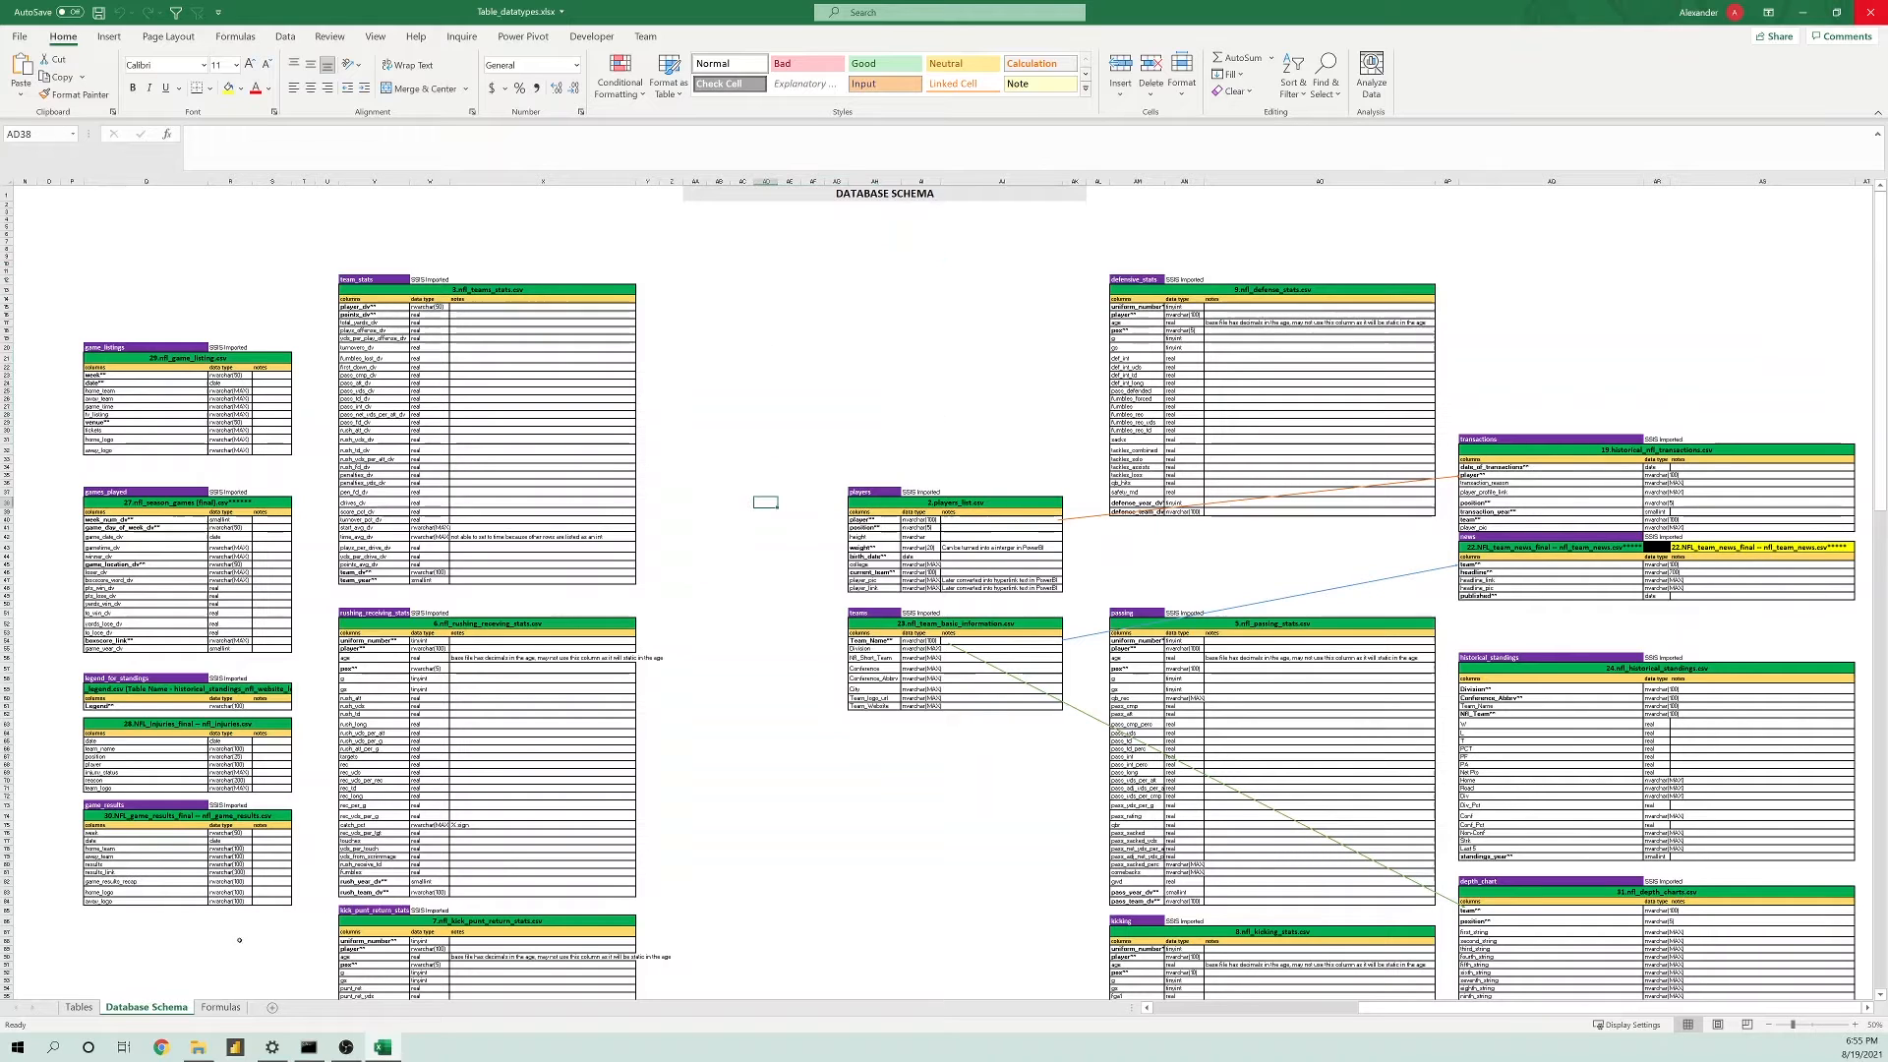
- Open the Tables sheet and go back to its first table definitions
click(71, 1008)
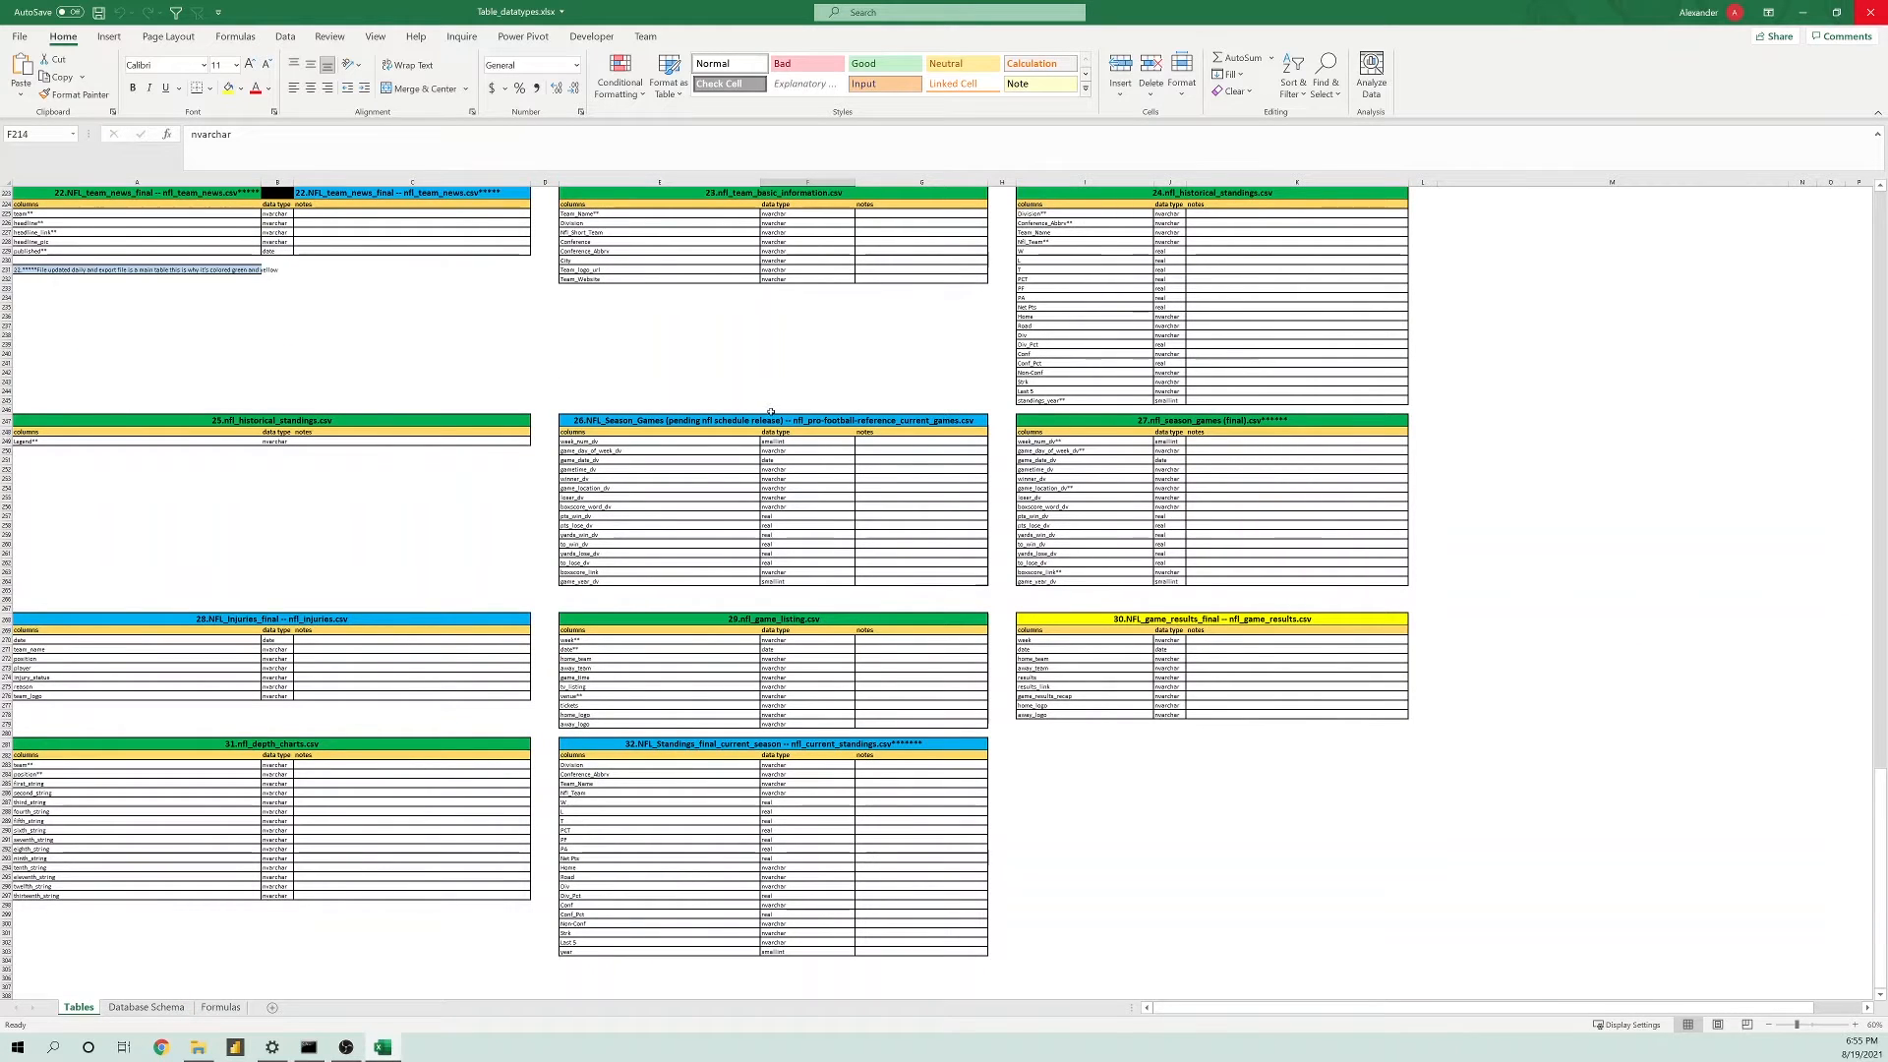
scroll(455, 523, up, 9)
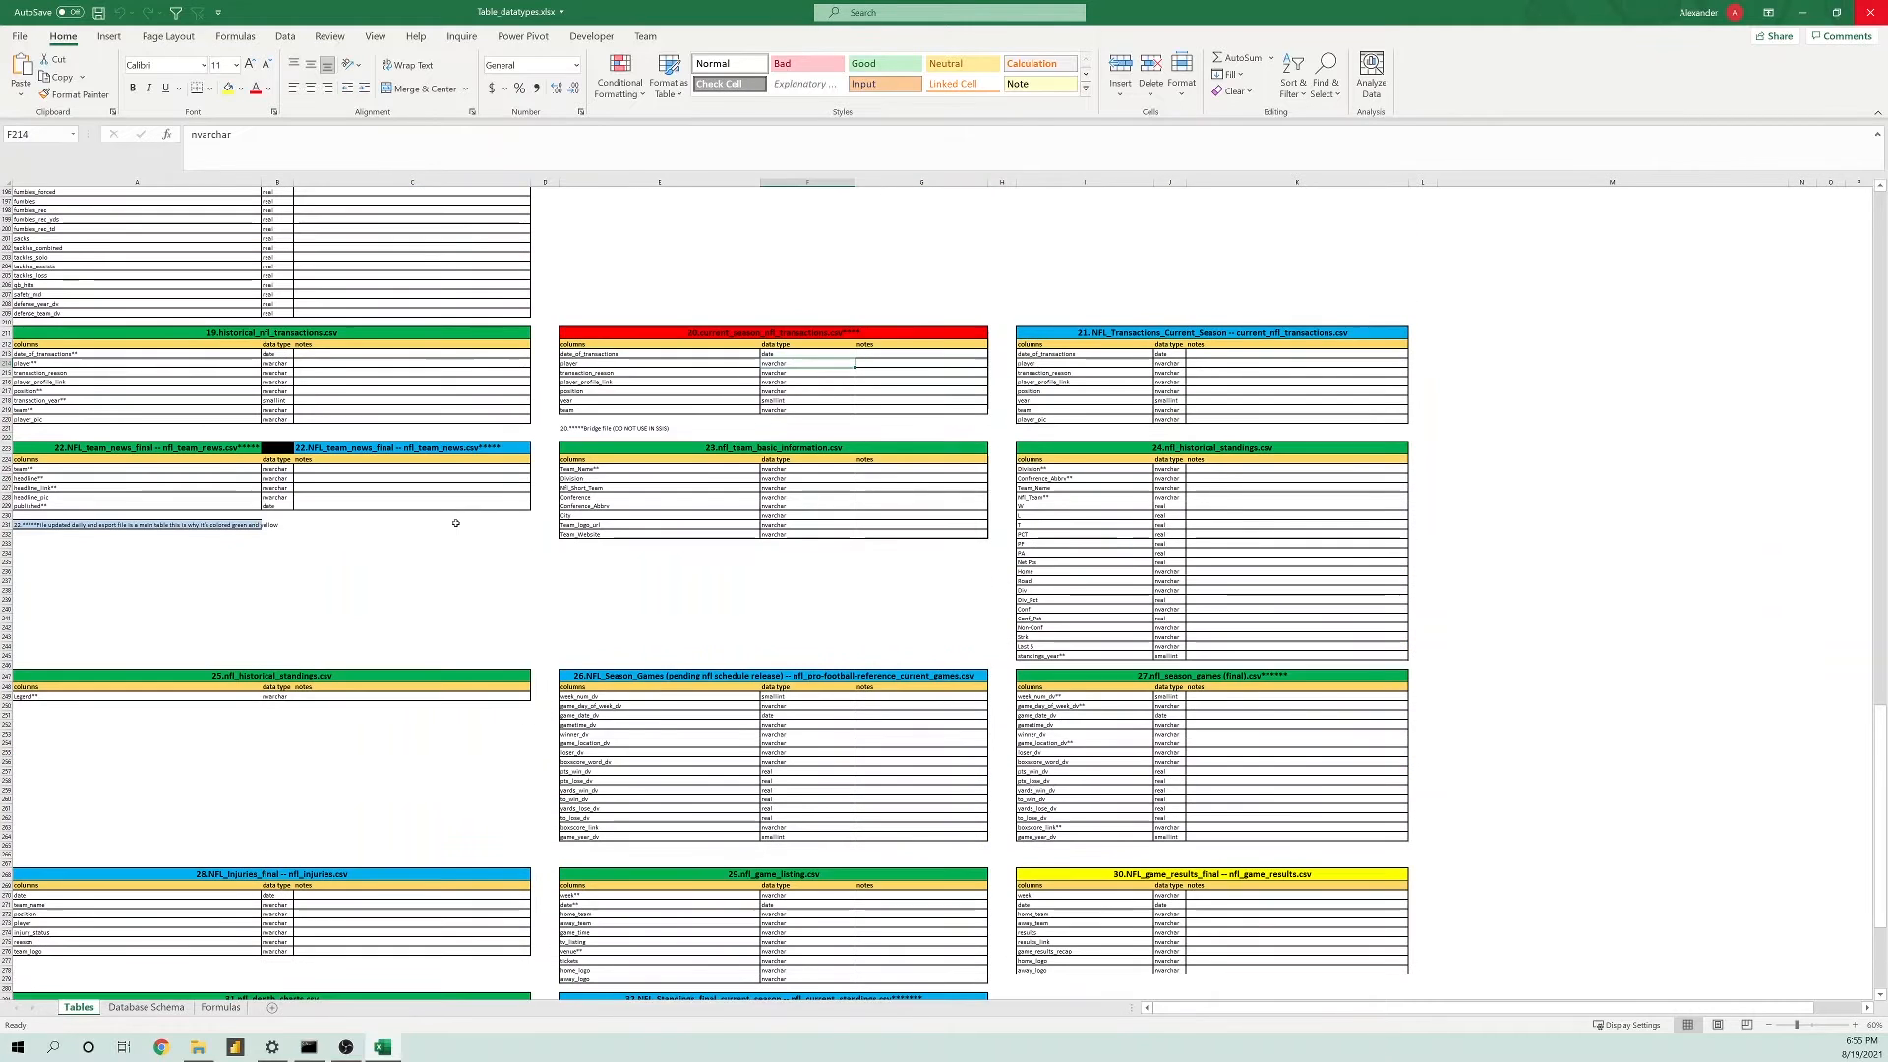
scroll(455, 523, up, 2)
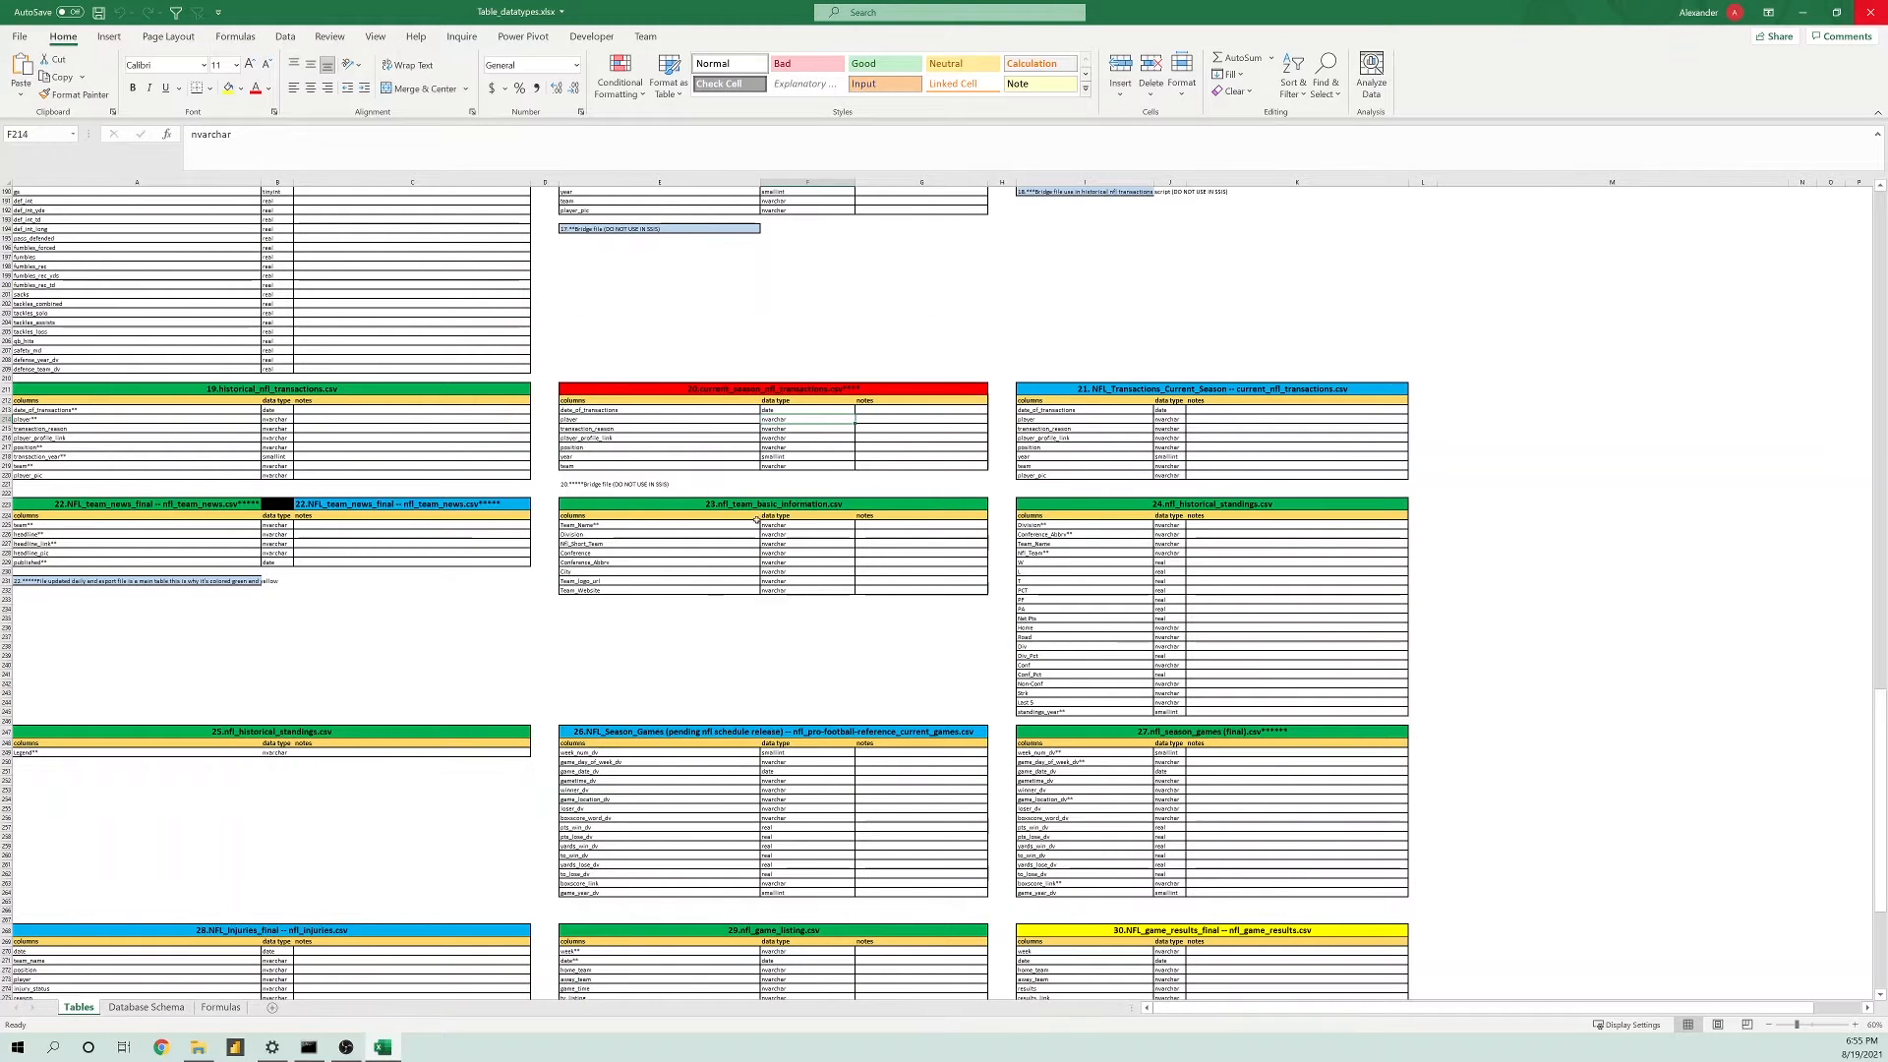
scroll(758, 470, up, 16)
scroll(758, 470, up, 20)
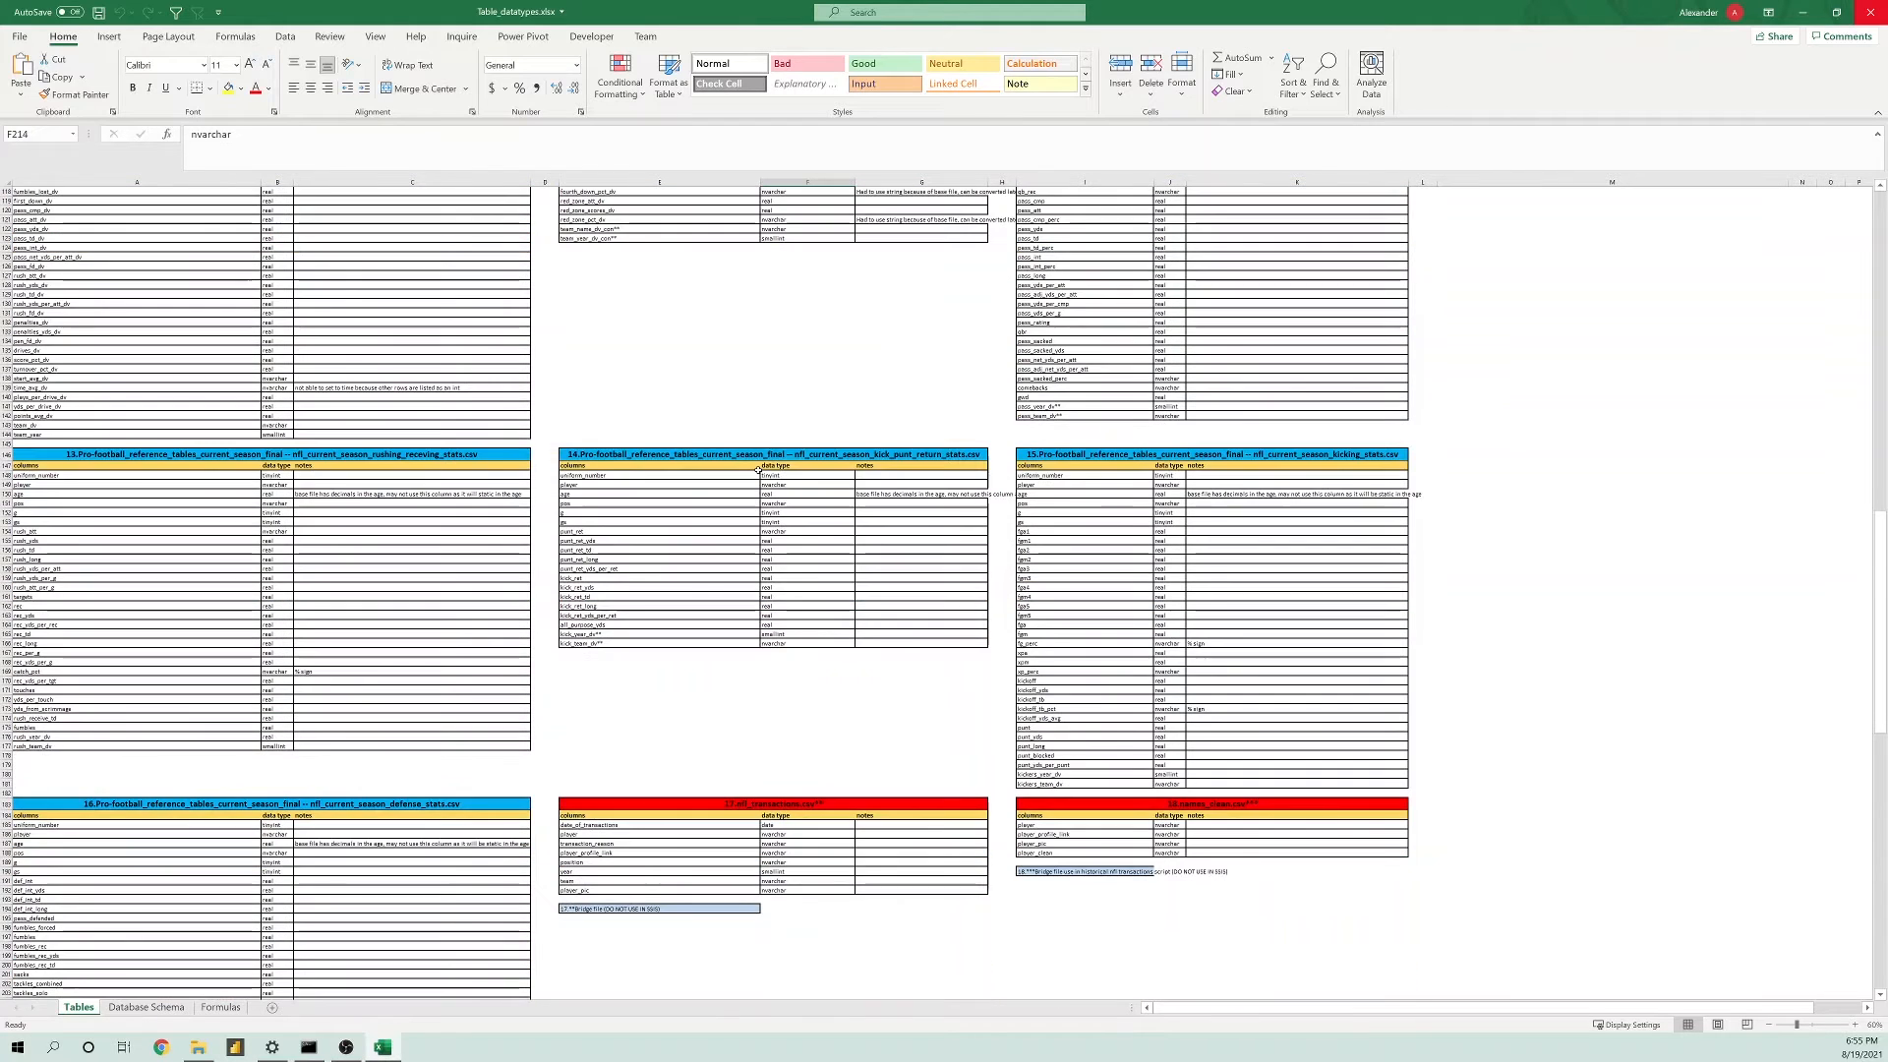
scroll(758, 470, up, 20)
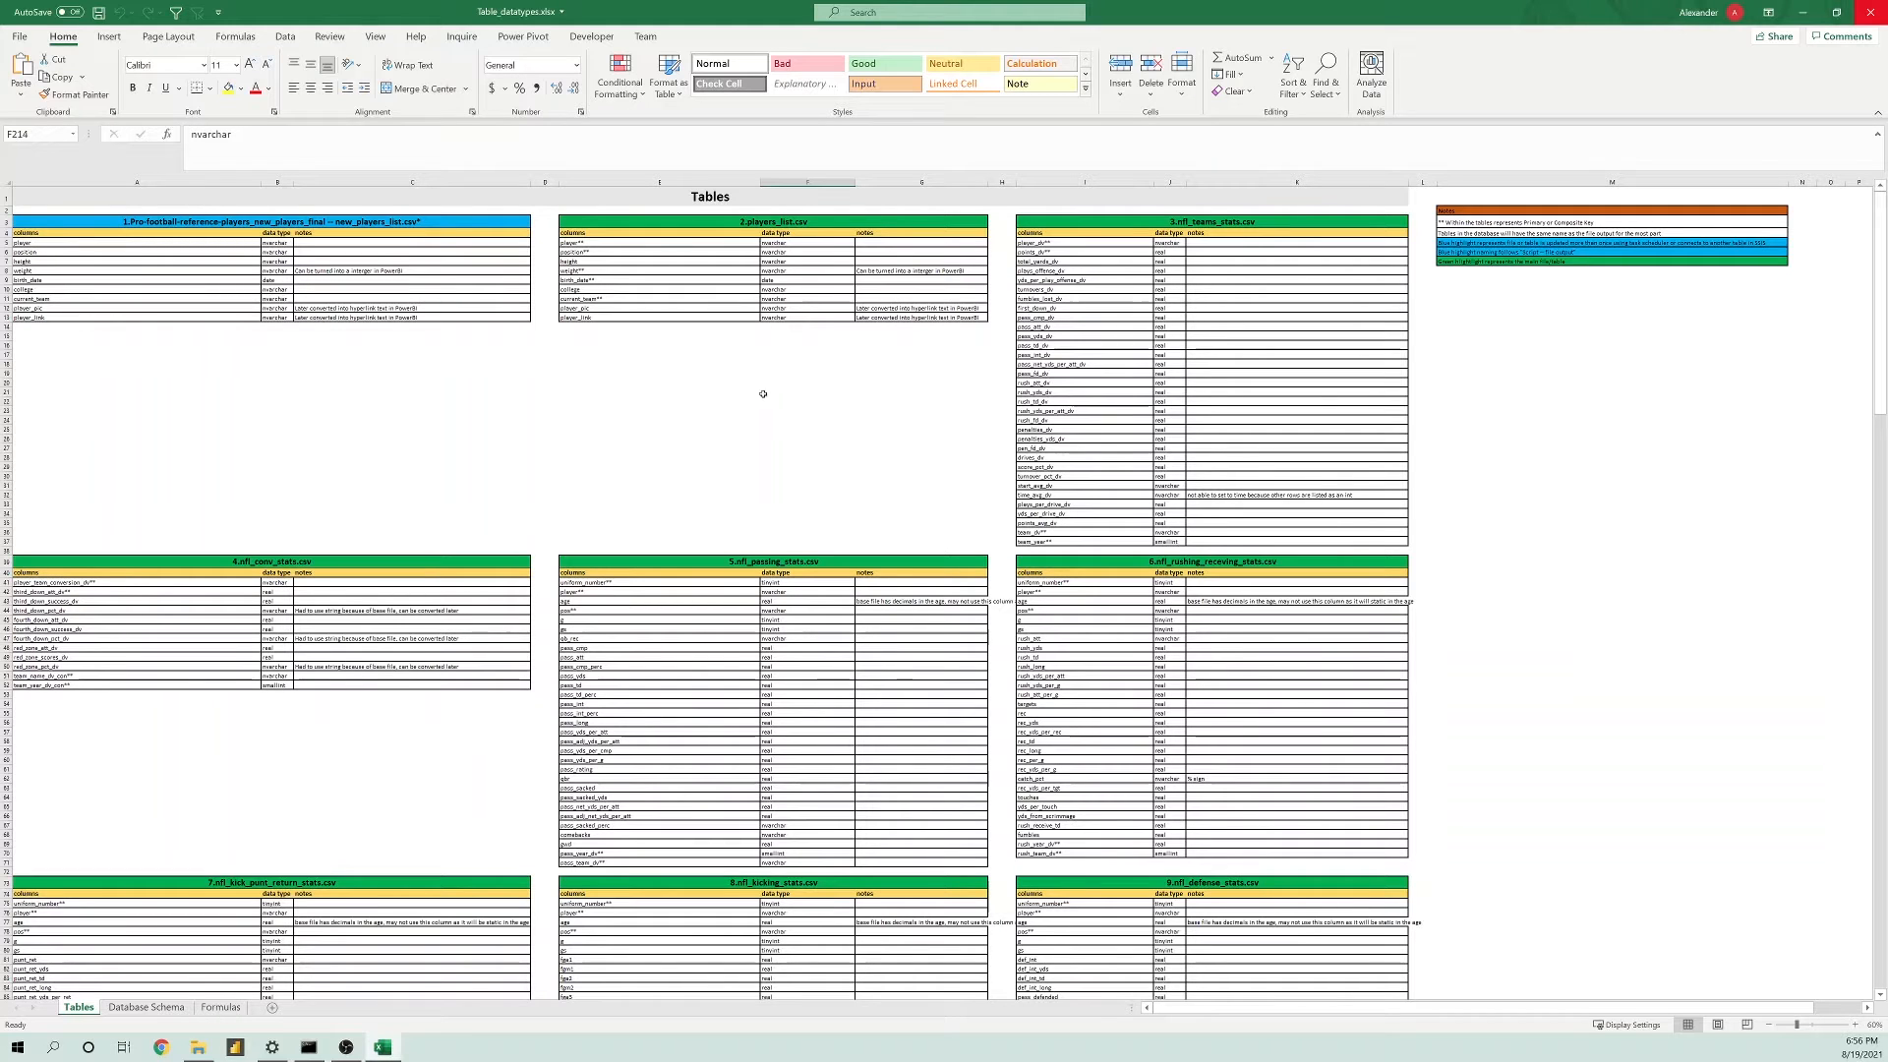
- Examine the column, data type and notes layout of the players_list.csv table and compare it with the new_players_list.csv table
click(806, 245)
key(Up)
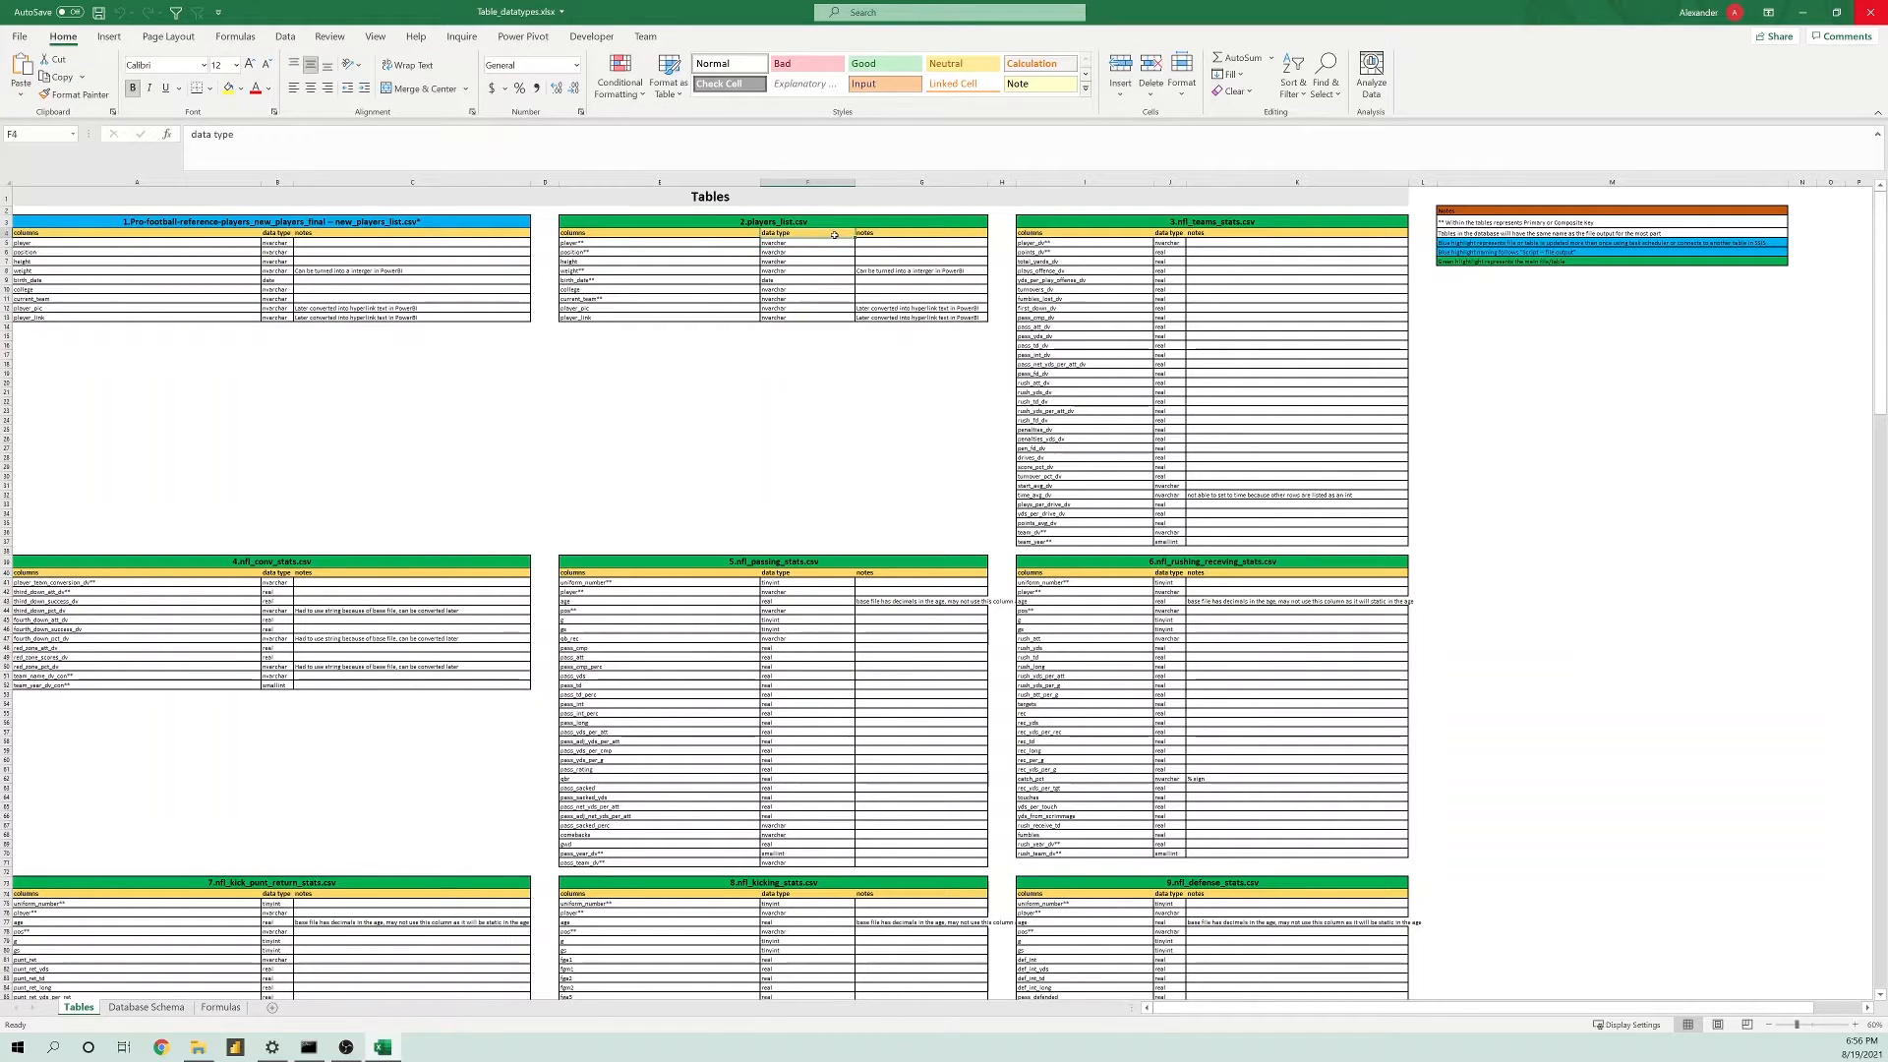
click(897, 234)
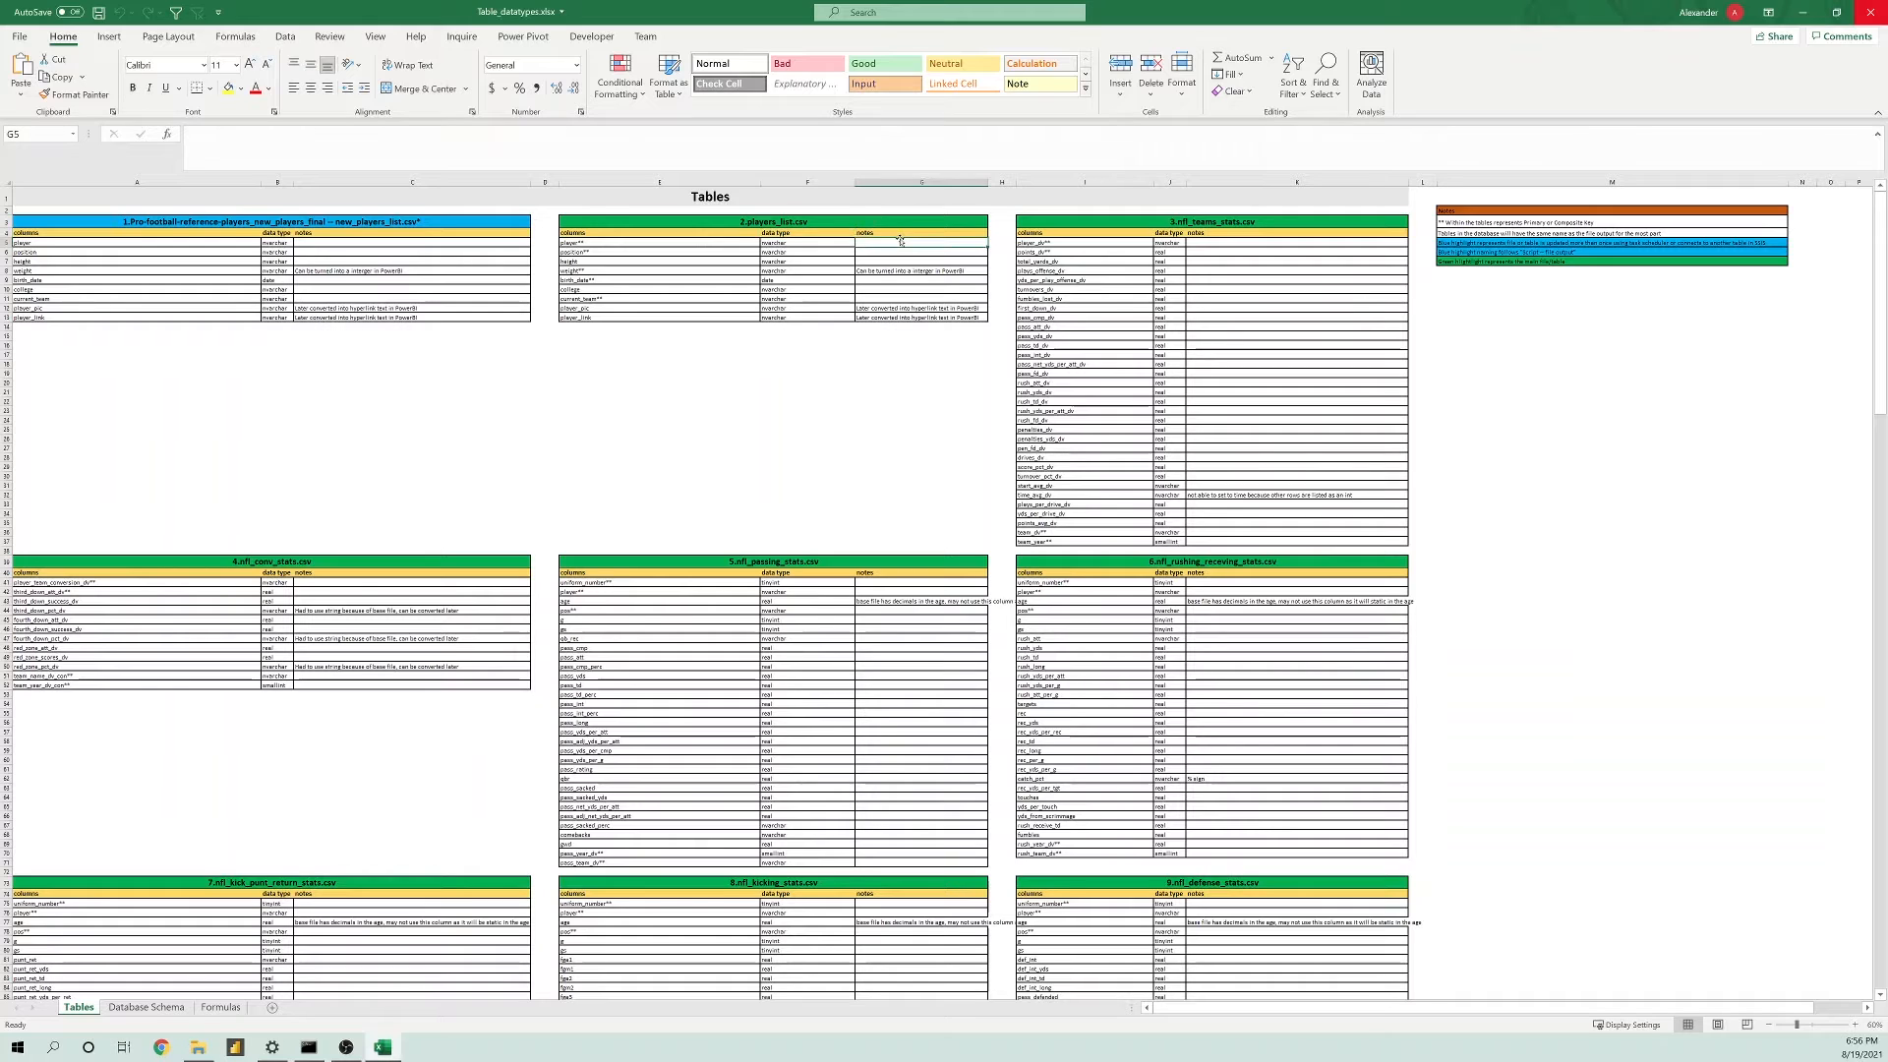
key(Up)
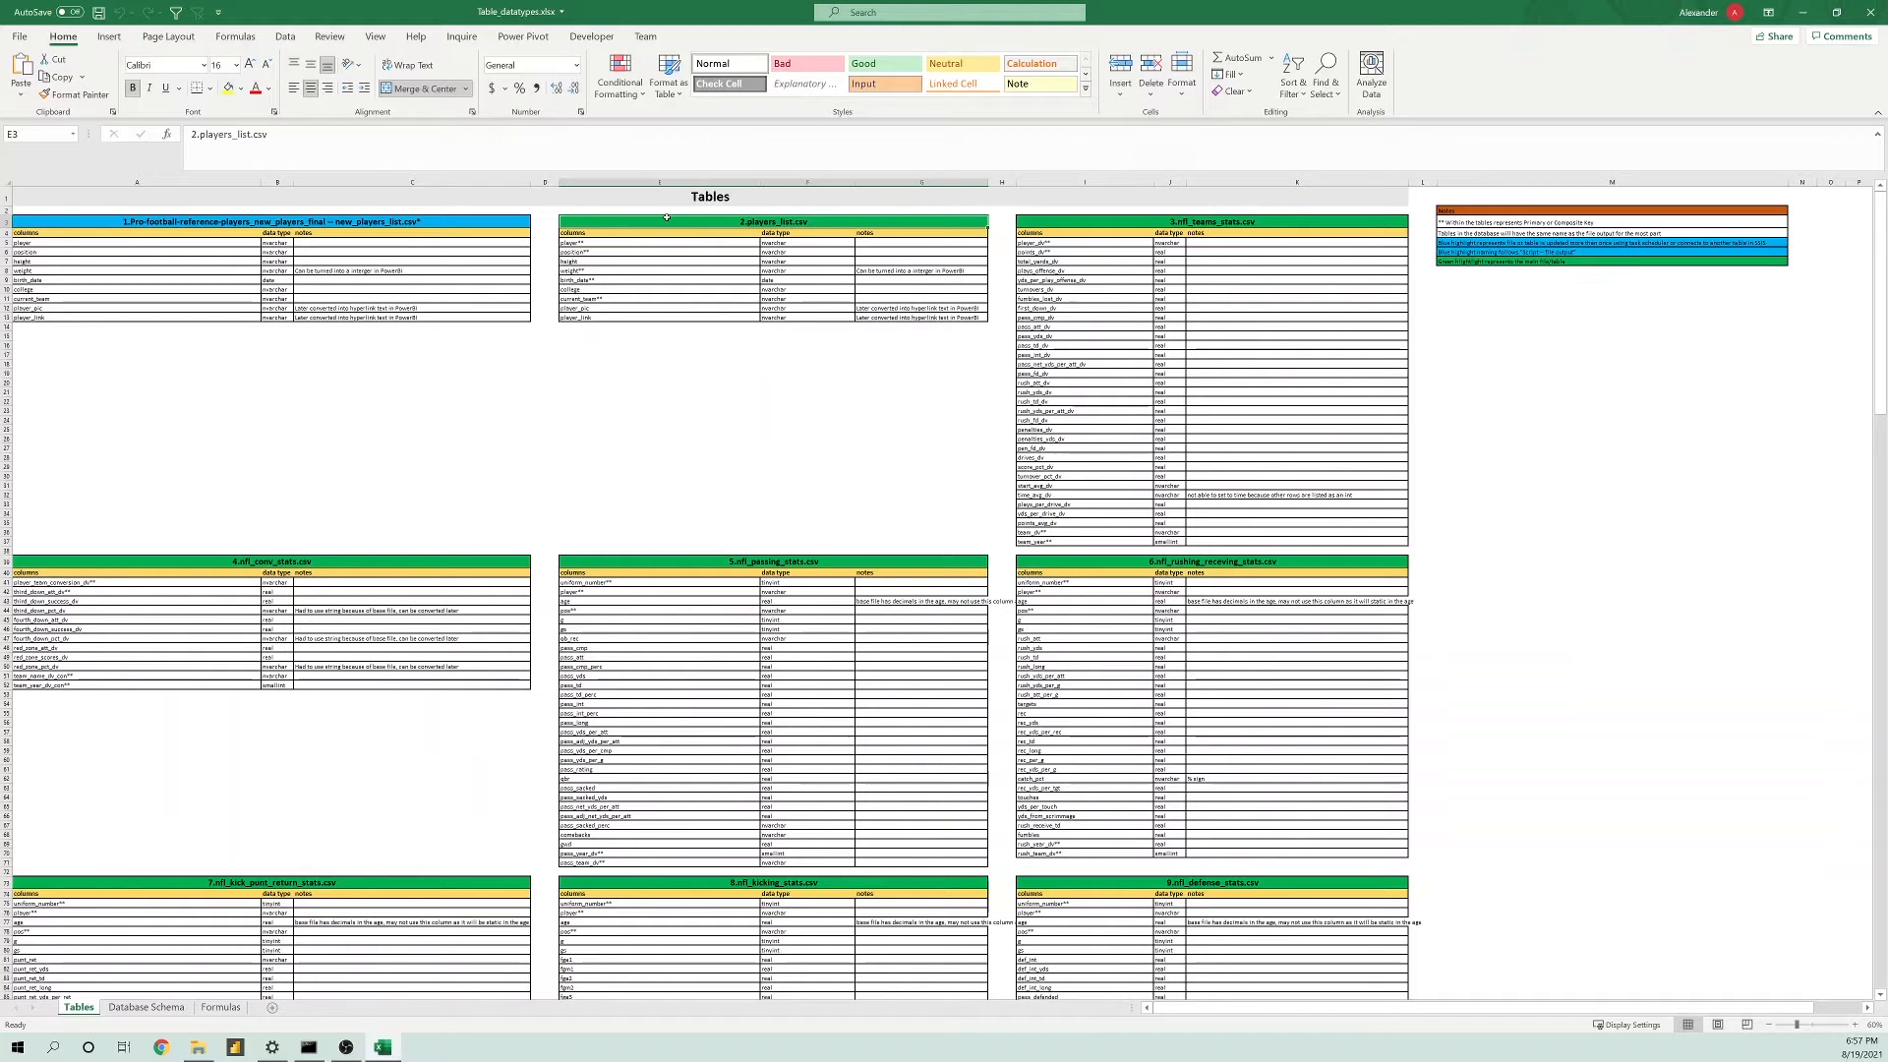
drag(642, 226, 694, 312)
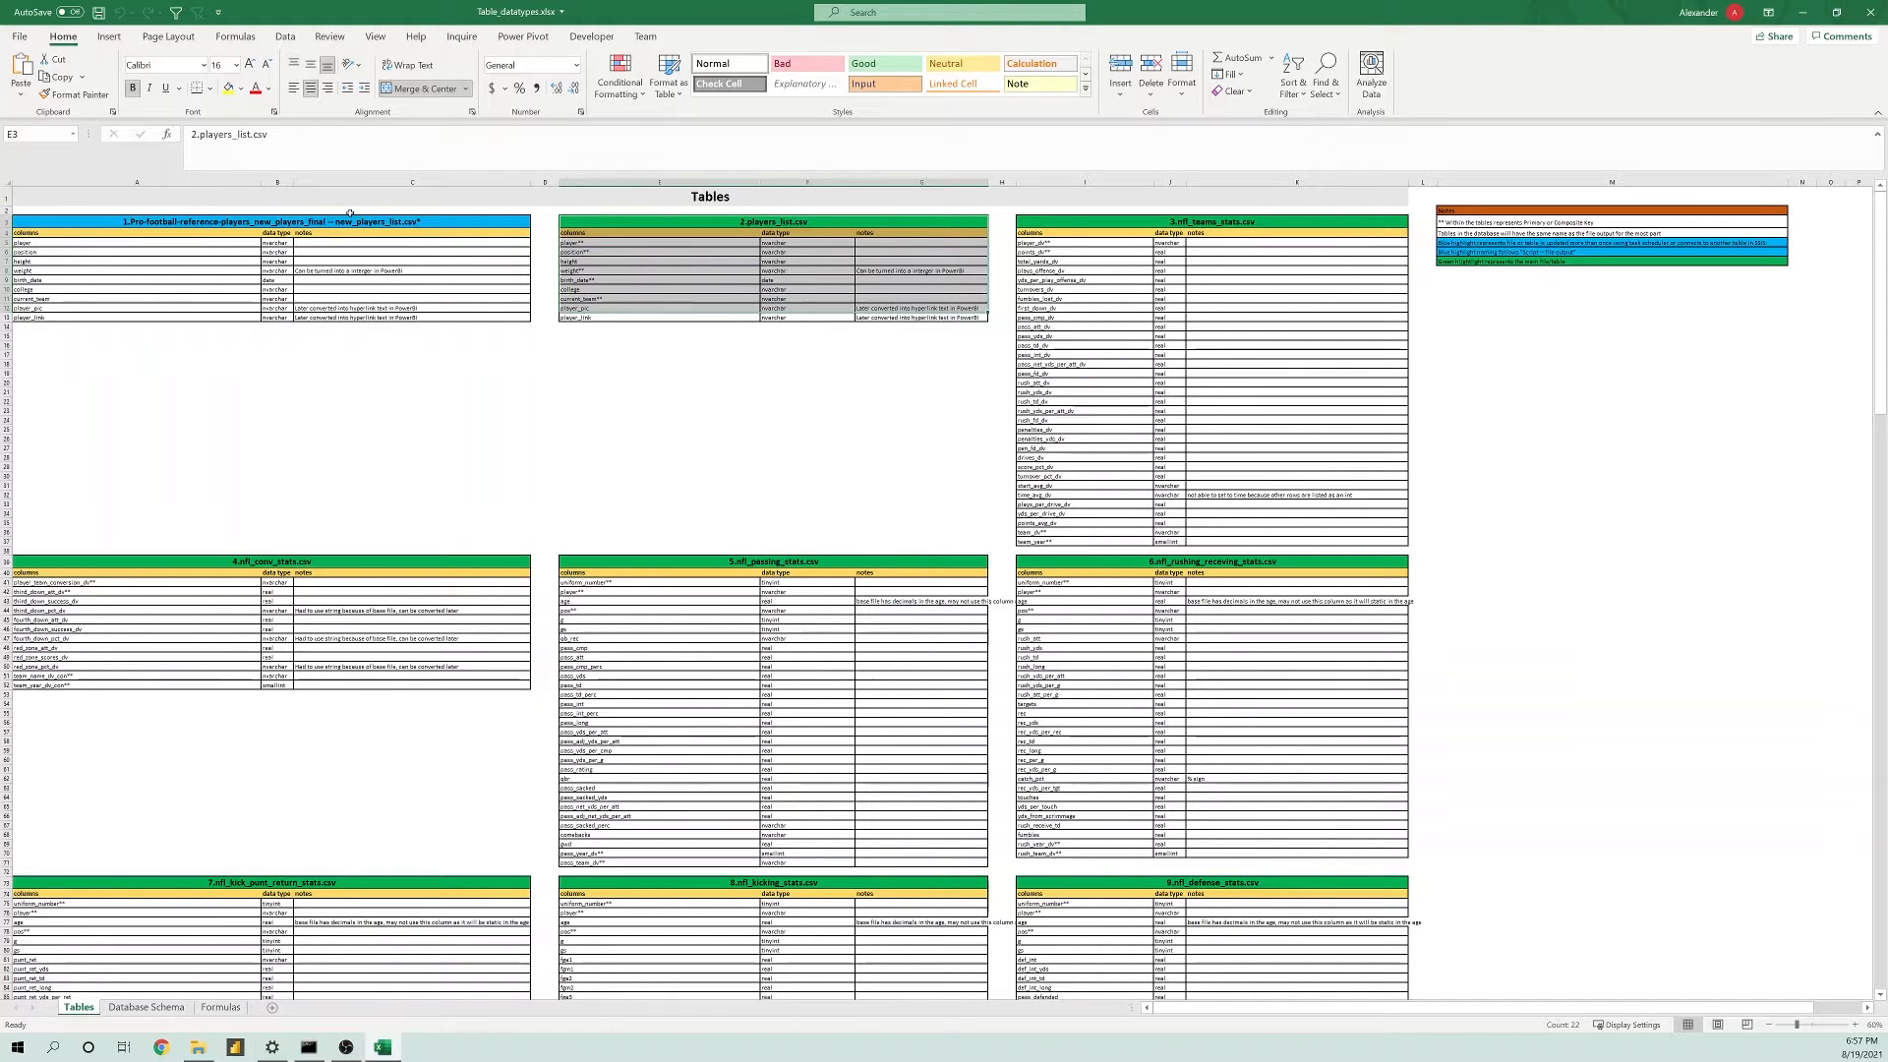
drag(349, 220, 382, 317)
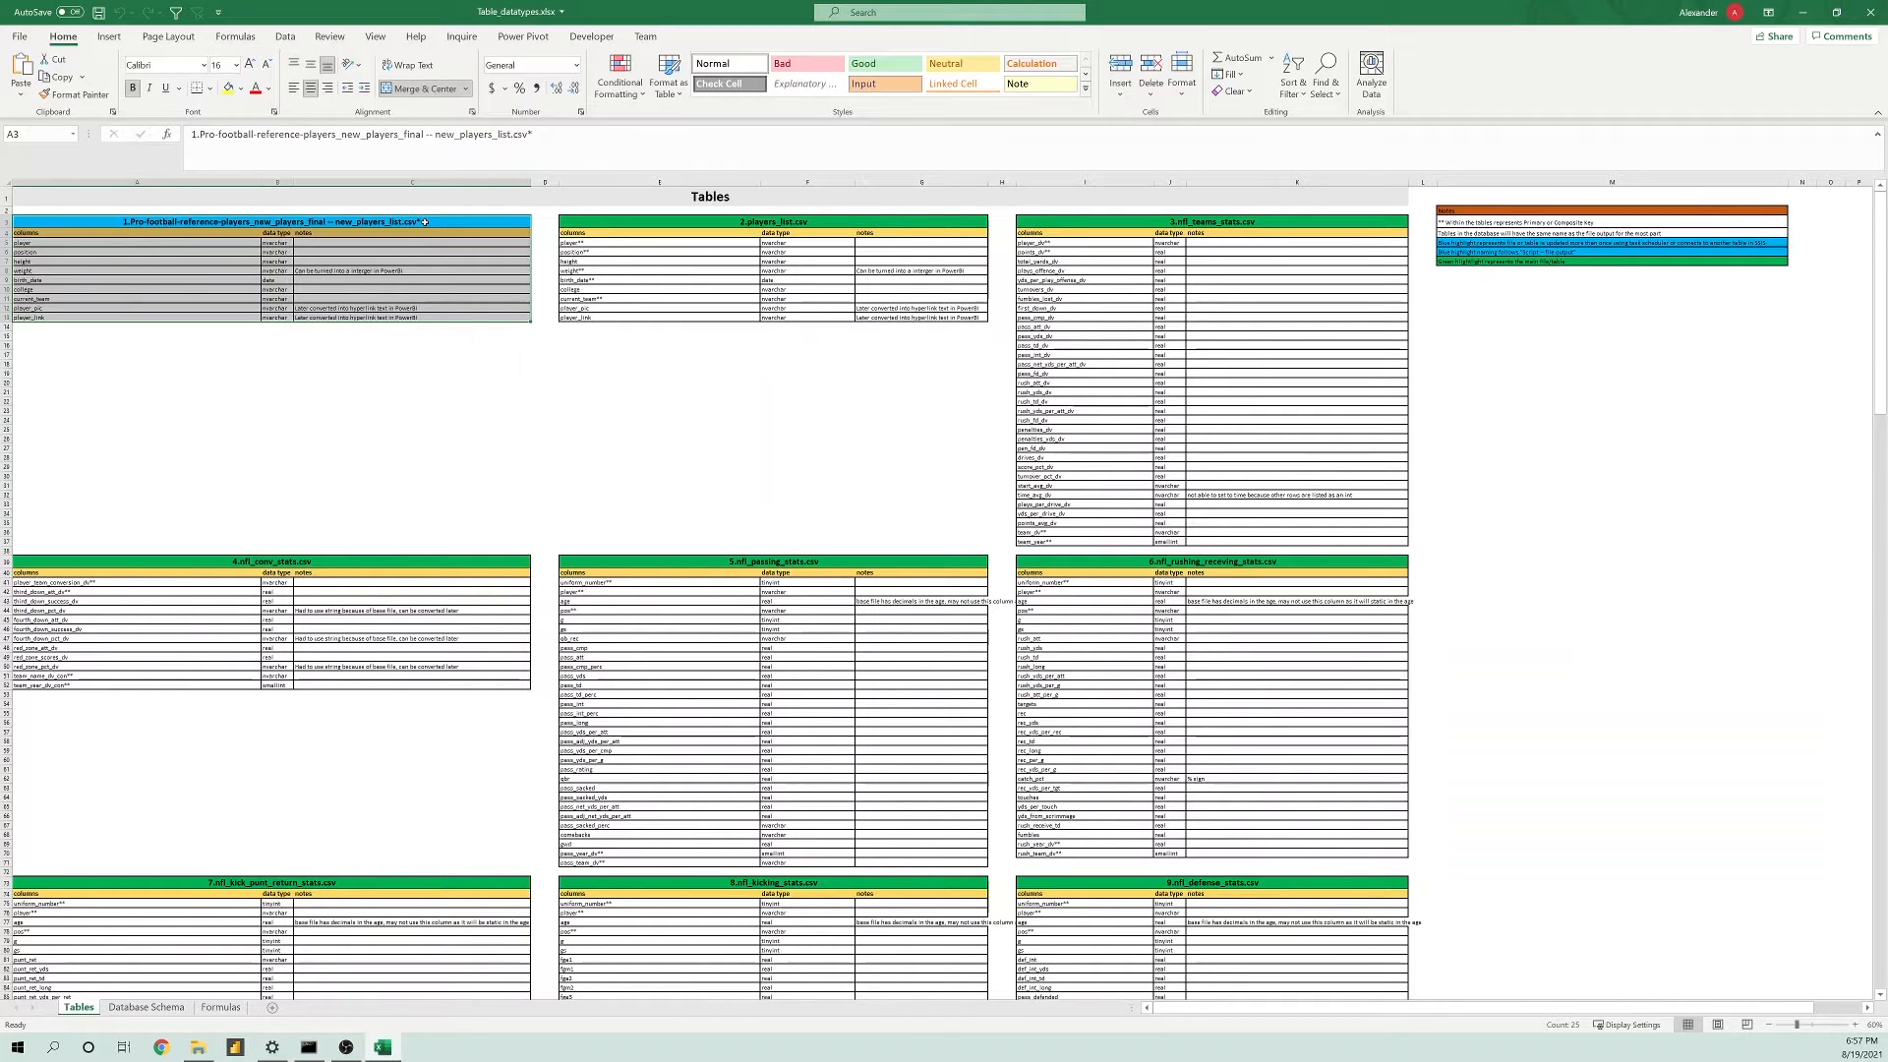
click(730, 241)
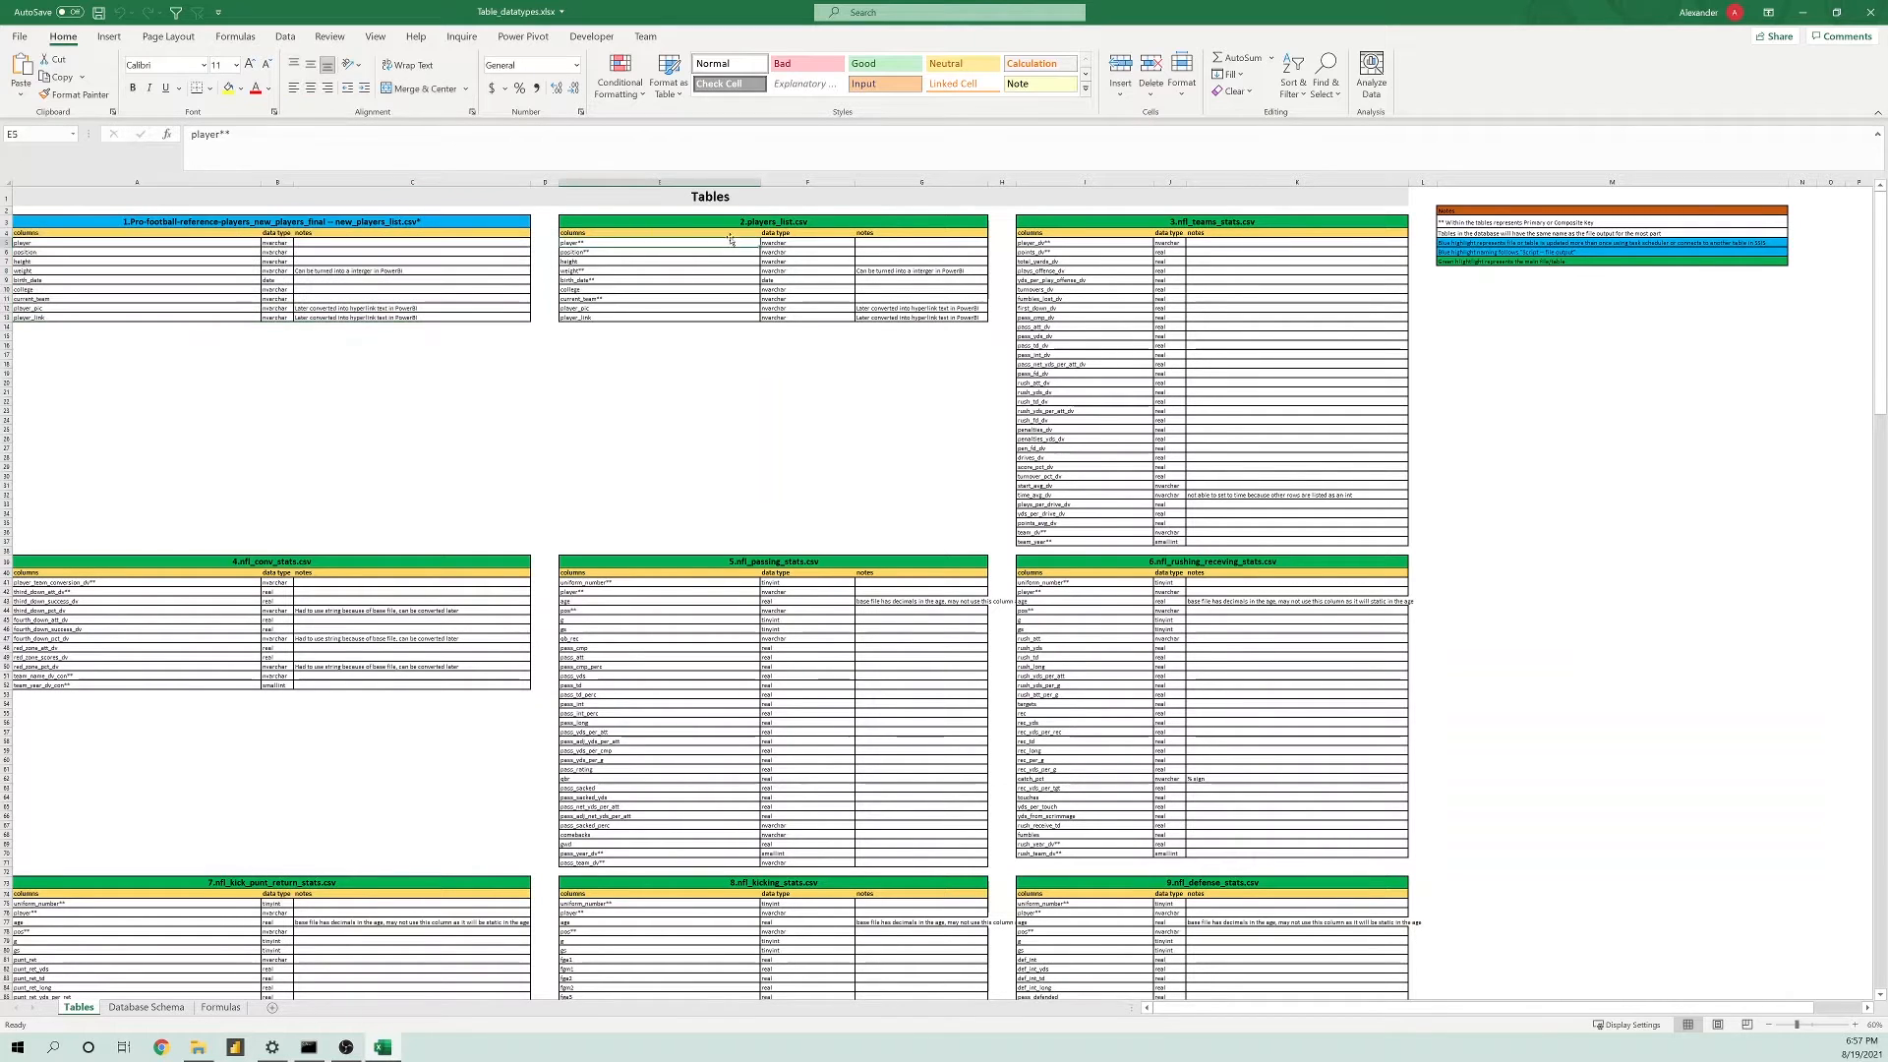
click(787, 233)
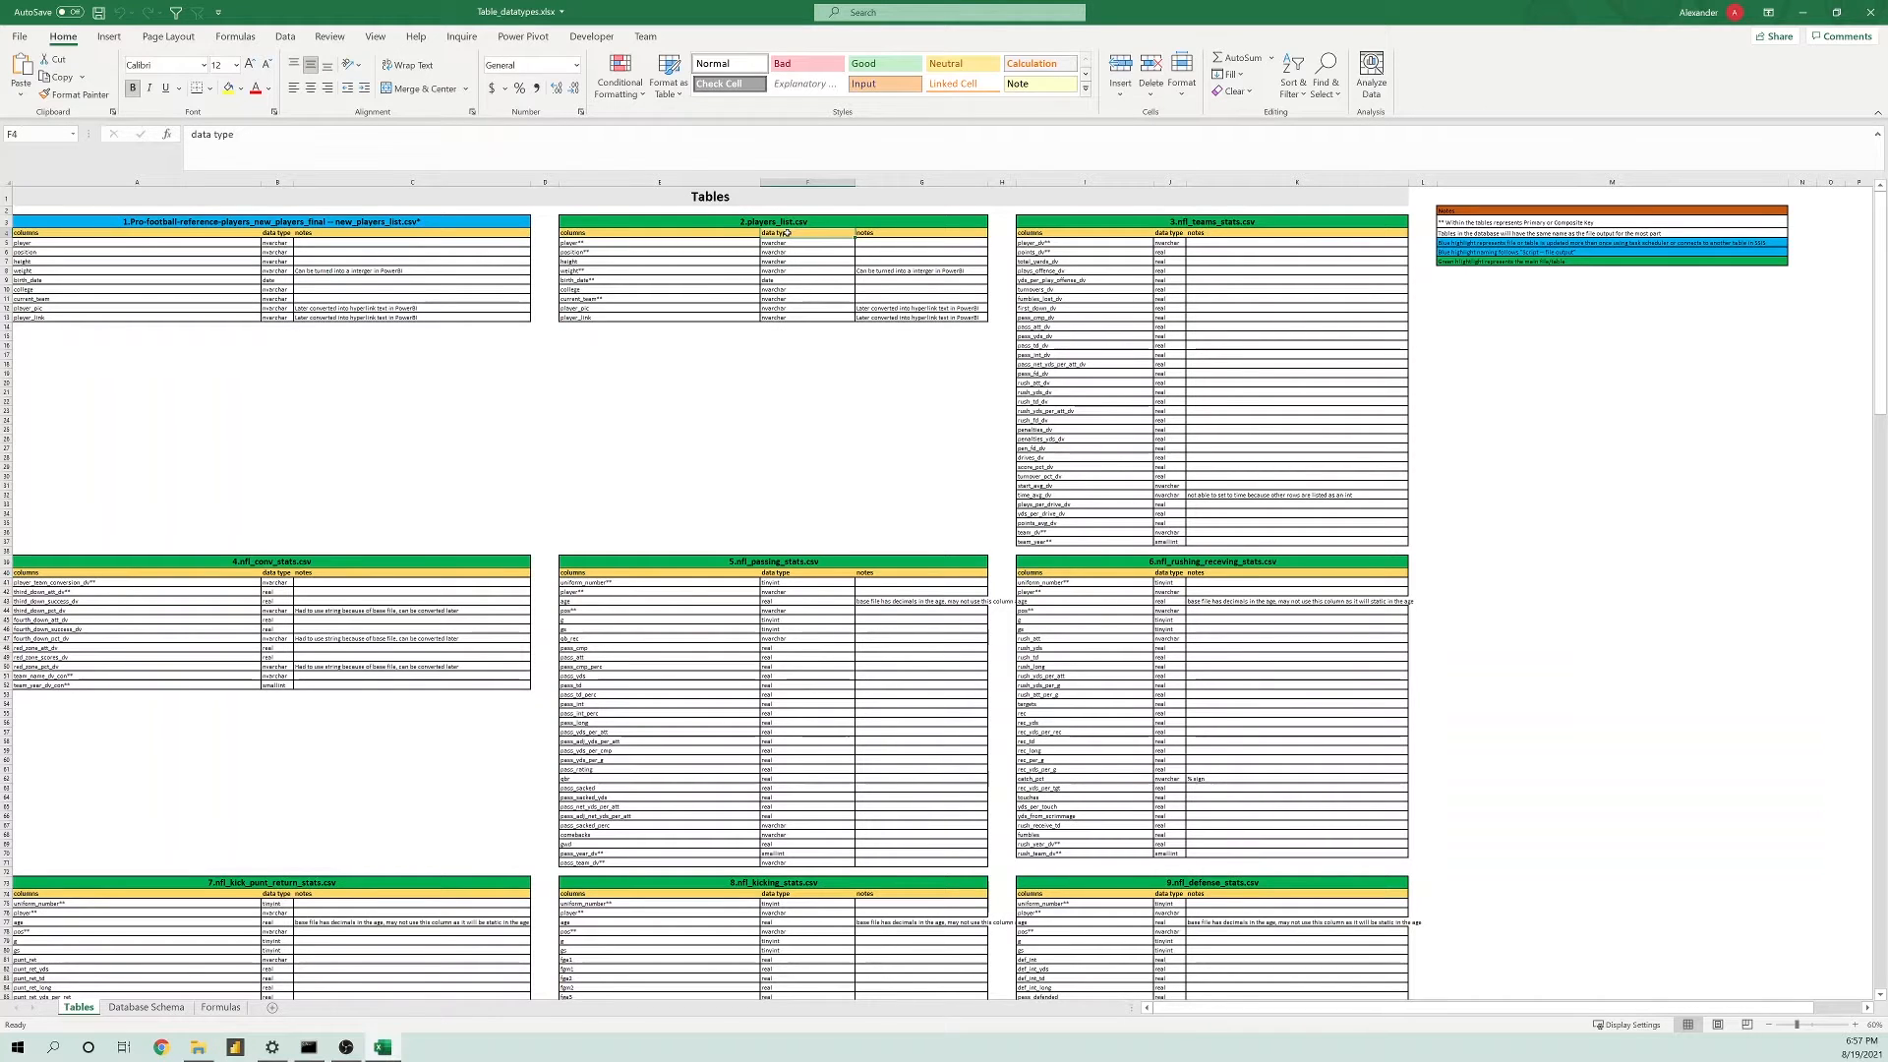
click(399, 222)
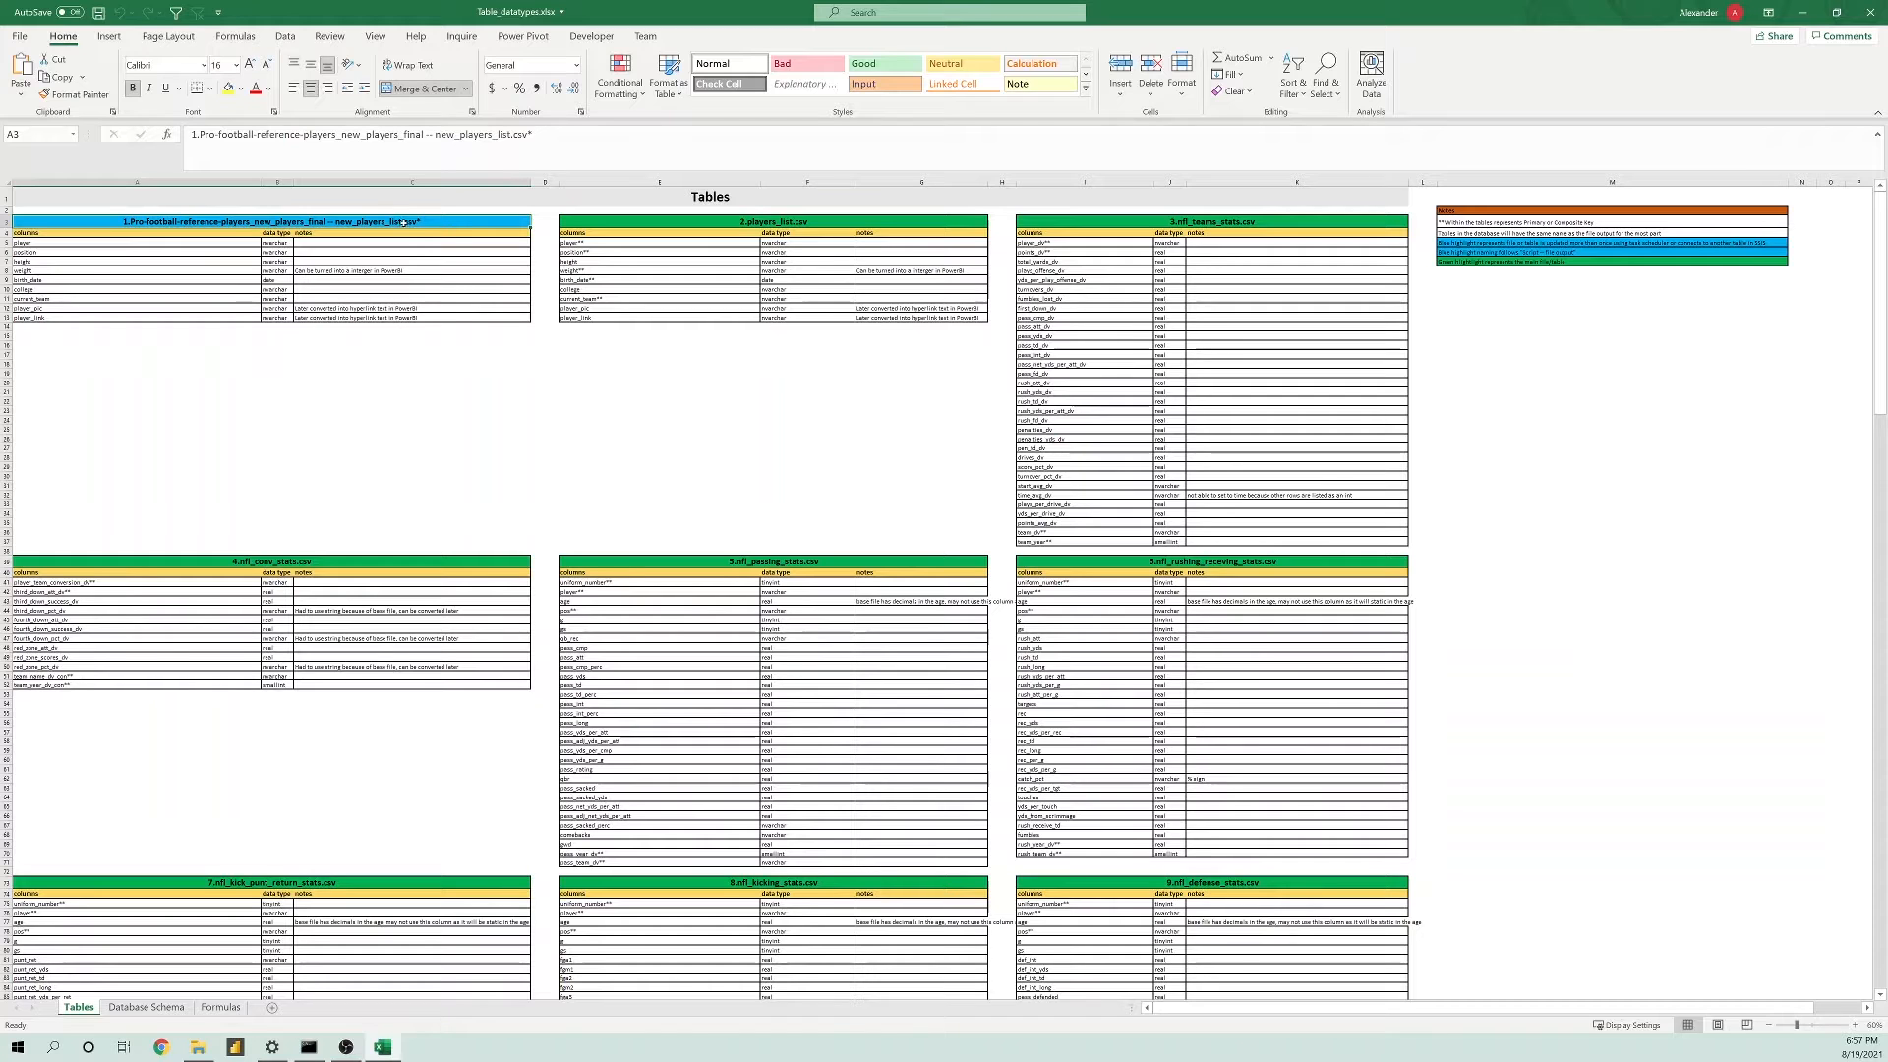
- Review the remaining table definitions on the Tables sheet, from the historical stats files down to the current-season and standings files
scroll(432, 305, down, 3)
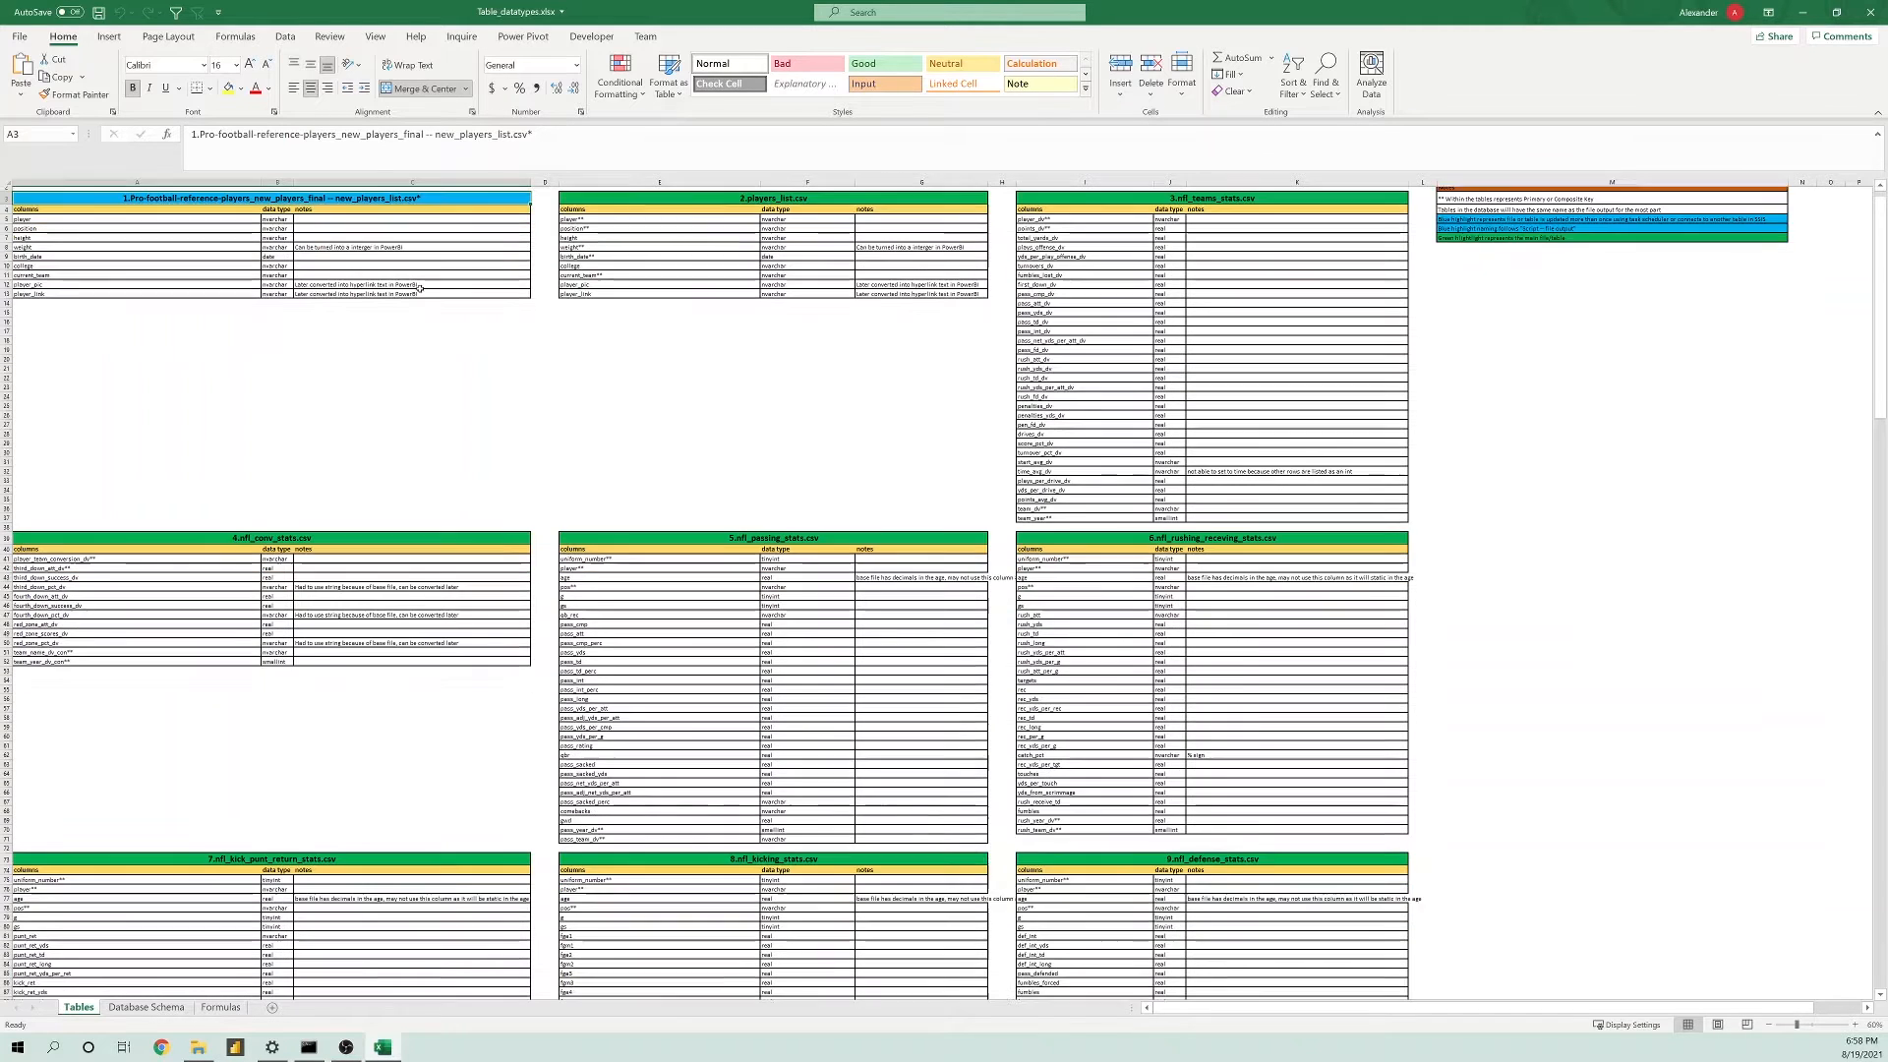
scroll(456, 337, down, 5)
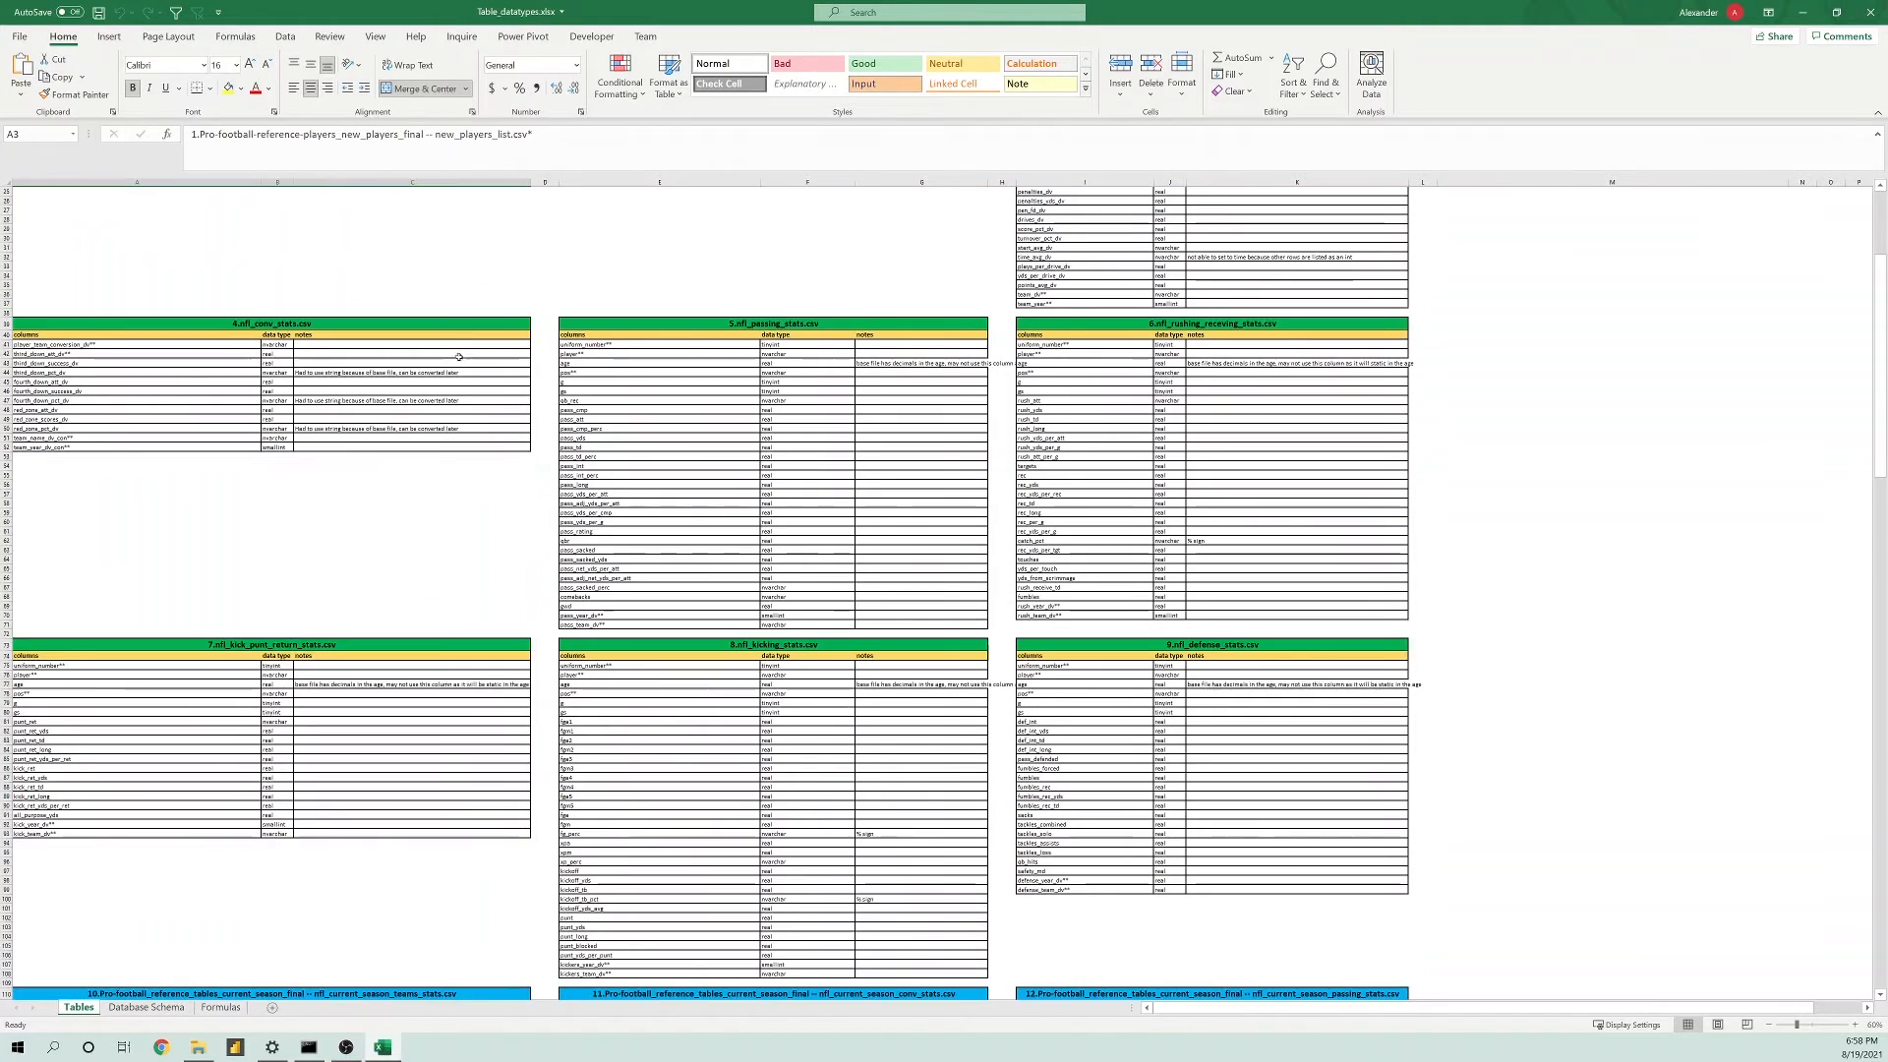
scroll(491, 352, down, 2)
scroll(506, 364, down, 10)
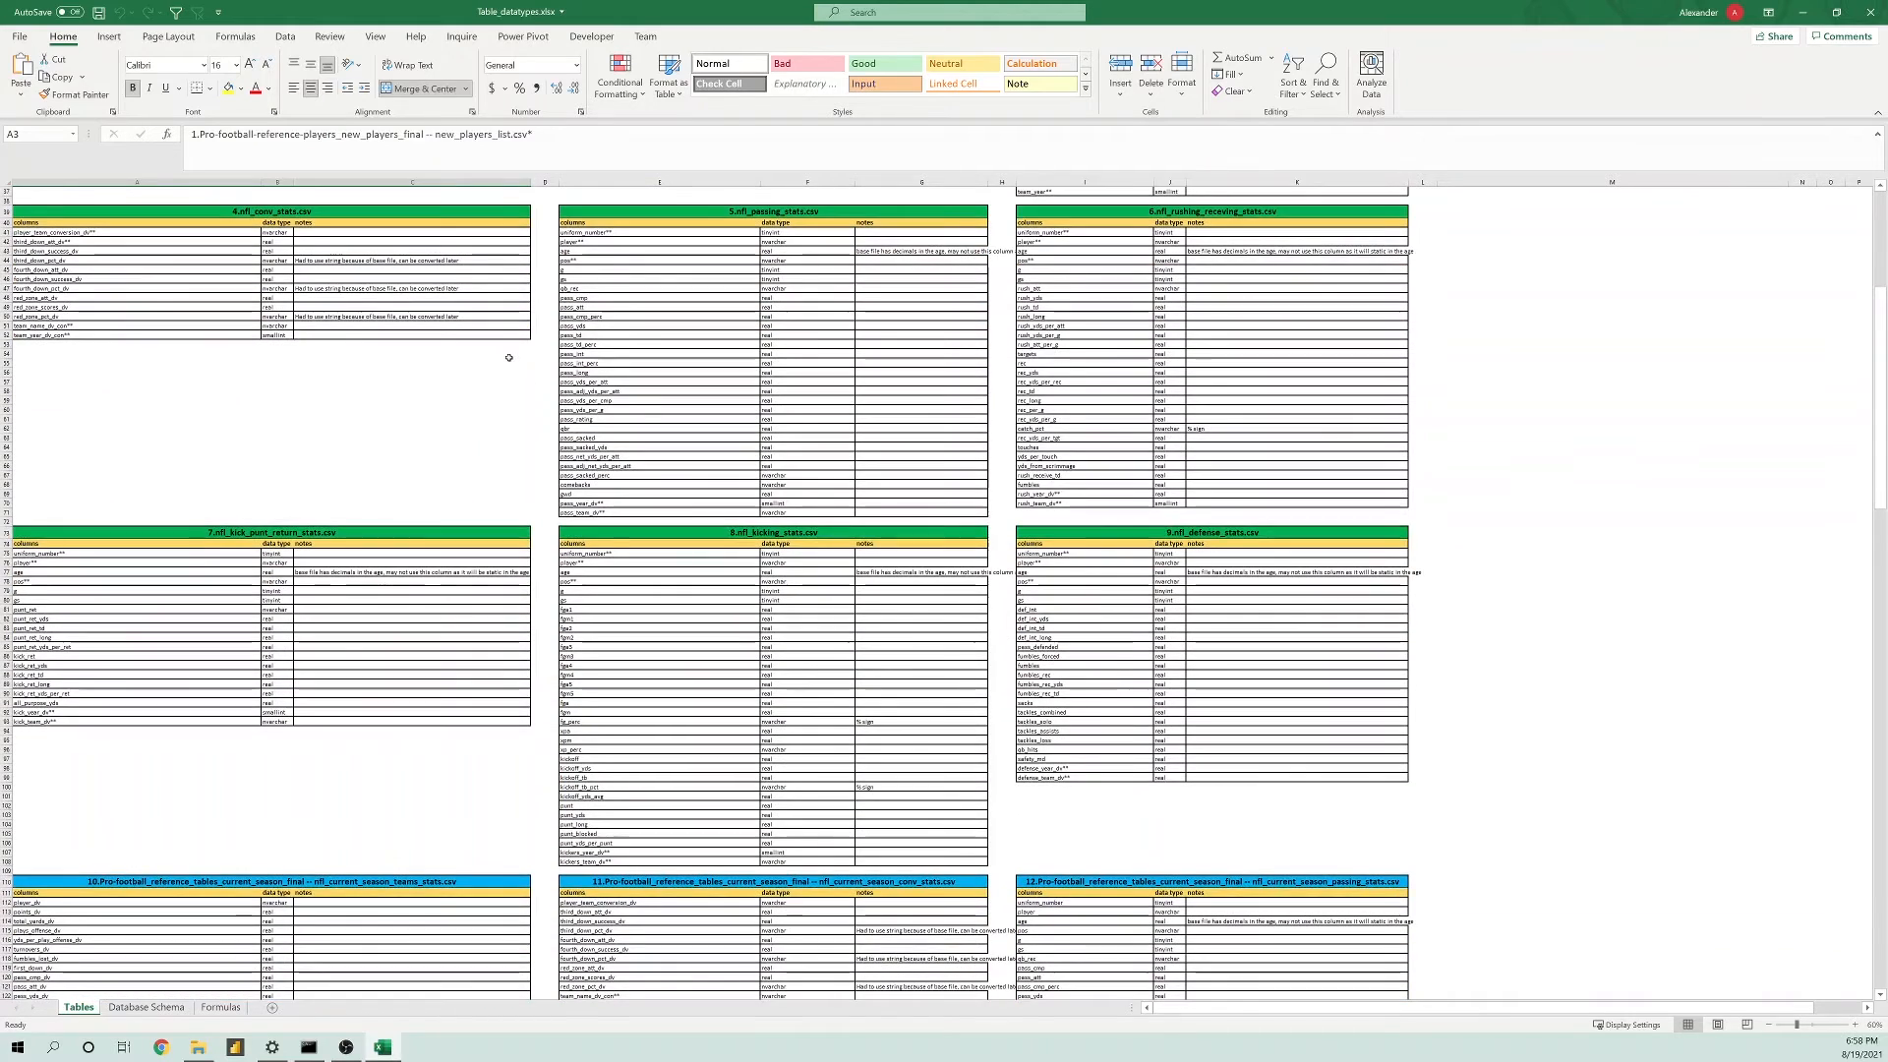
scroll(499, 385, down, 12)
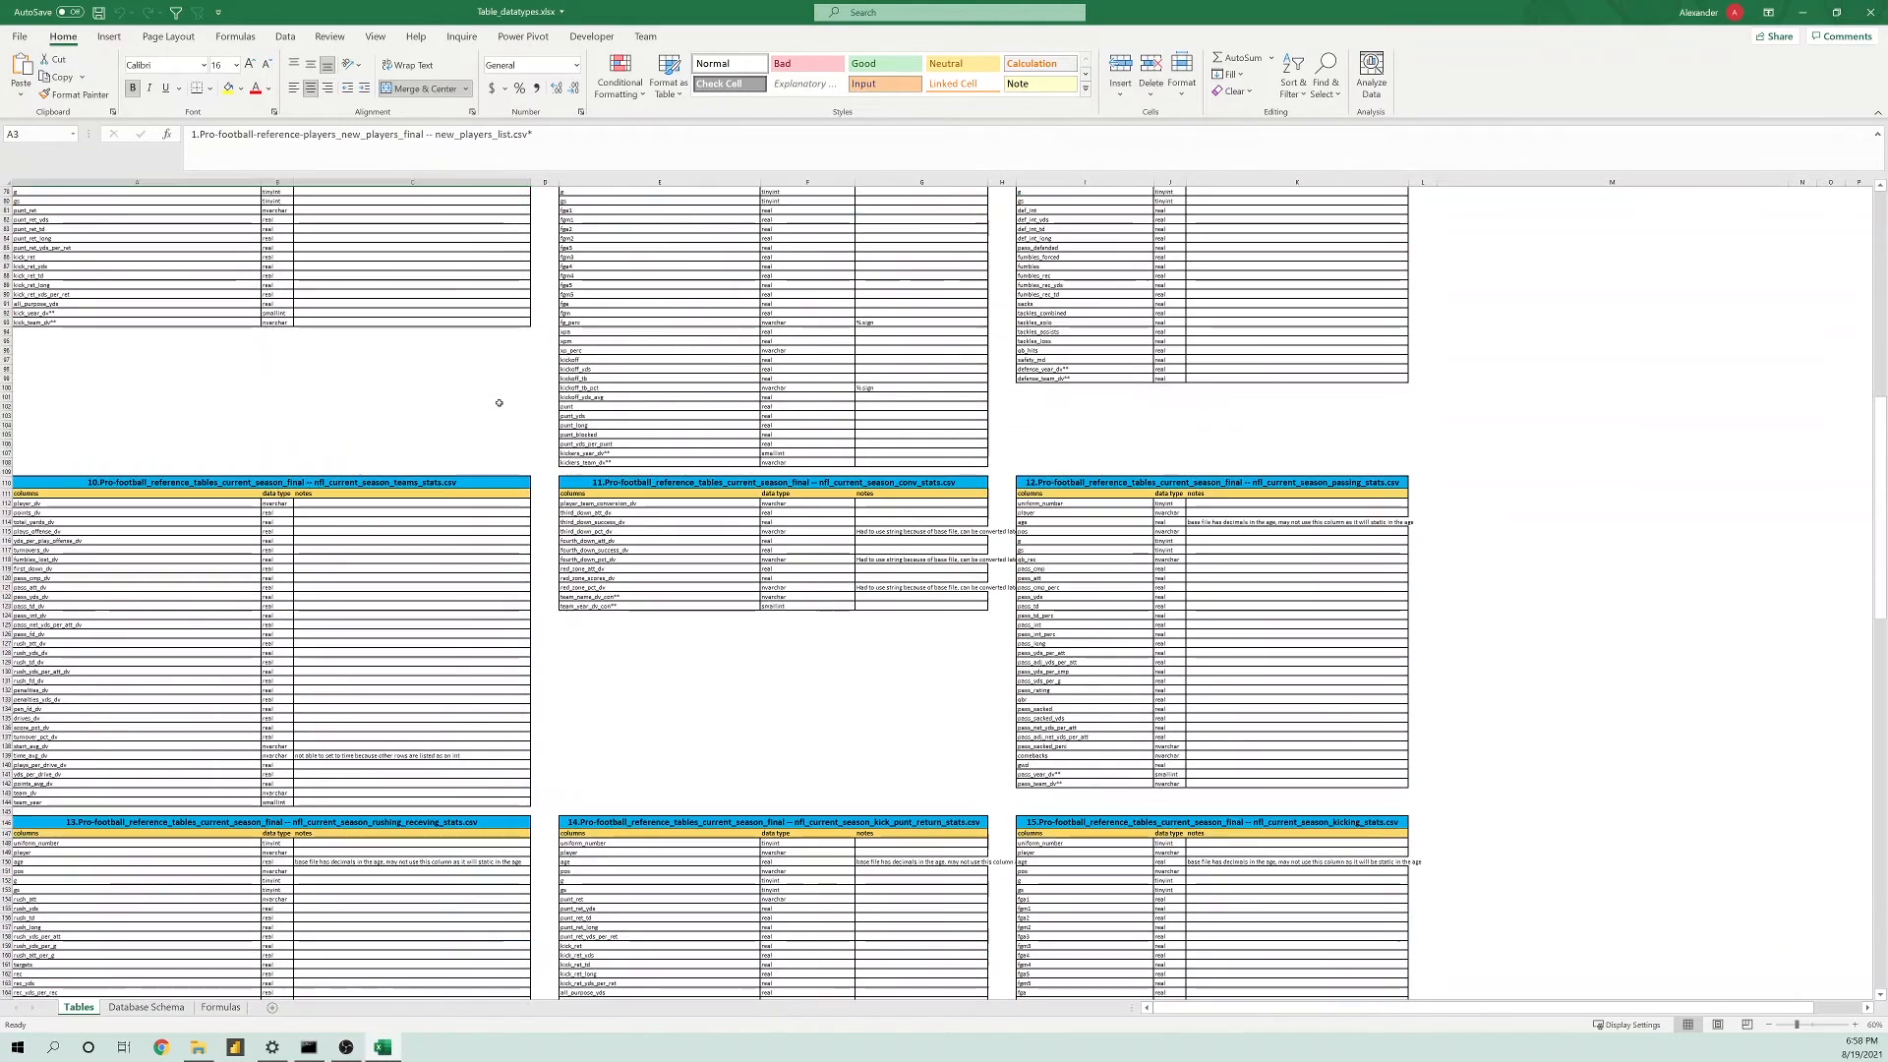
scroll(501, 403, down, 5)
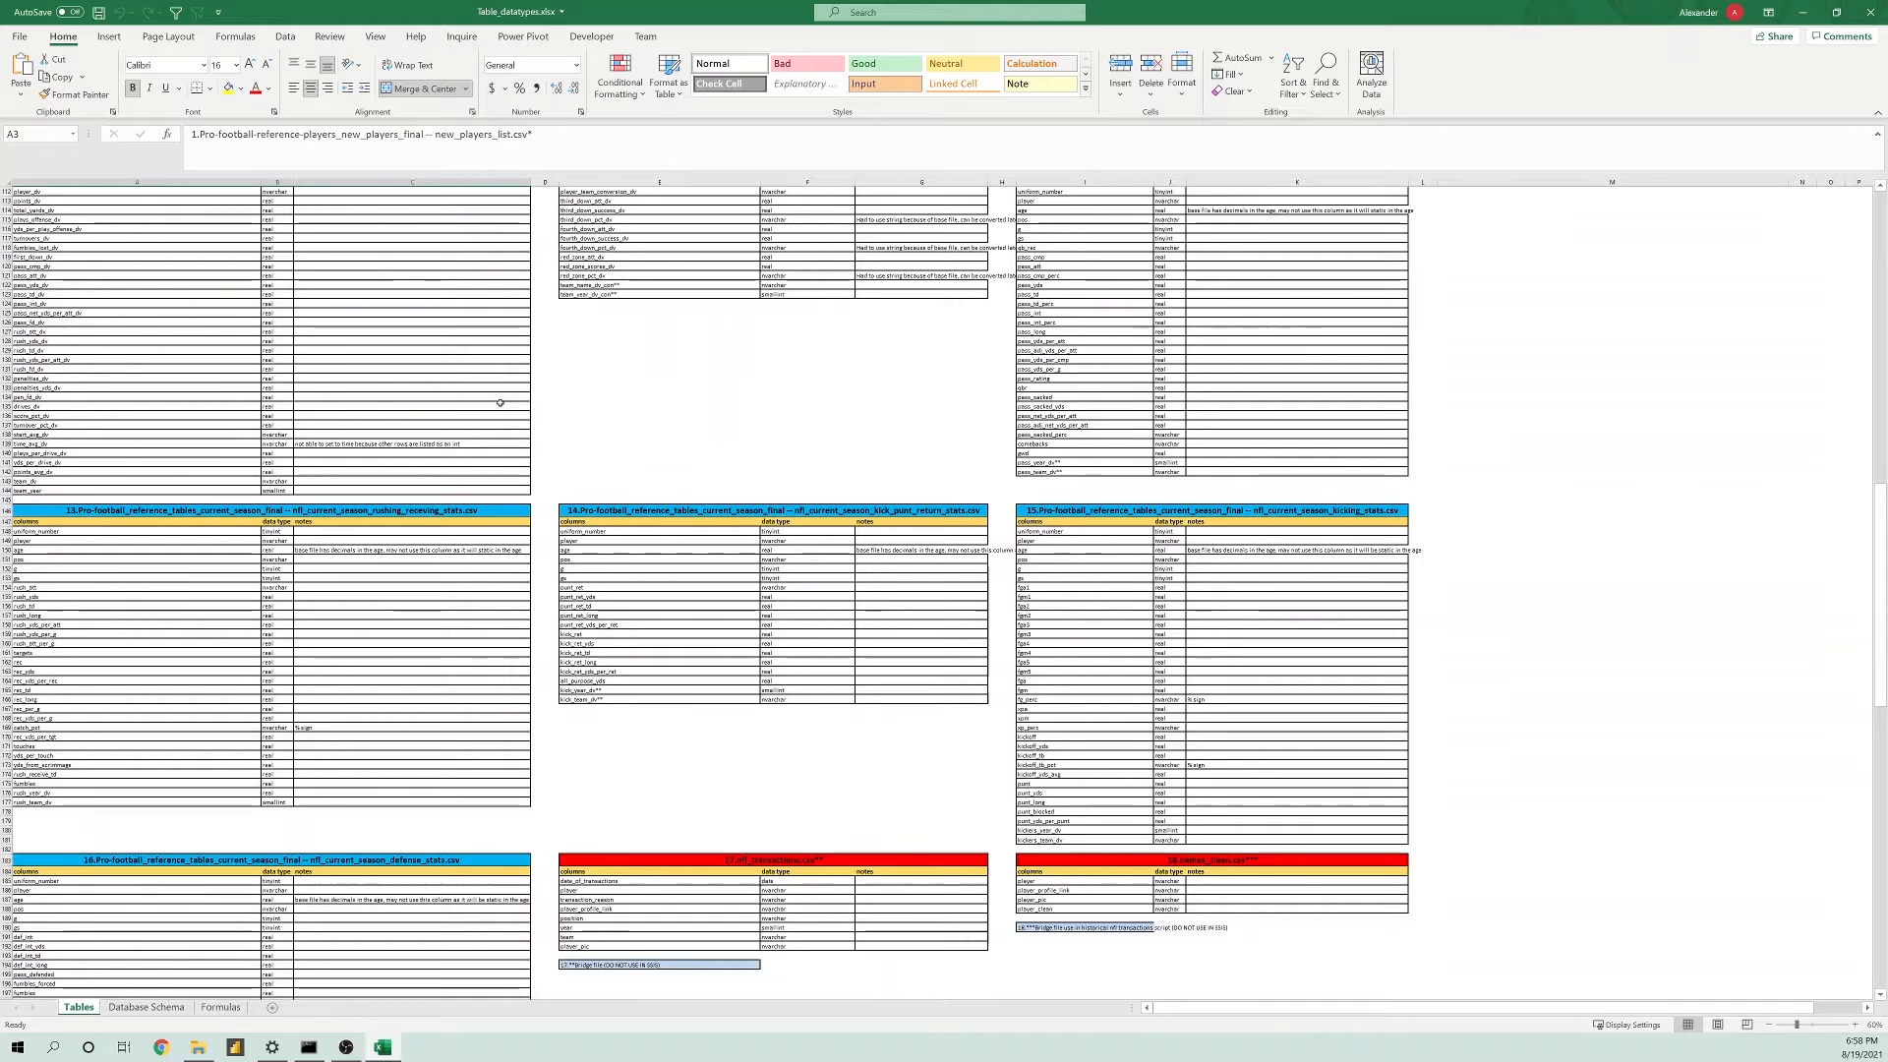
scroll(499, 404, down, 6)
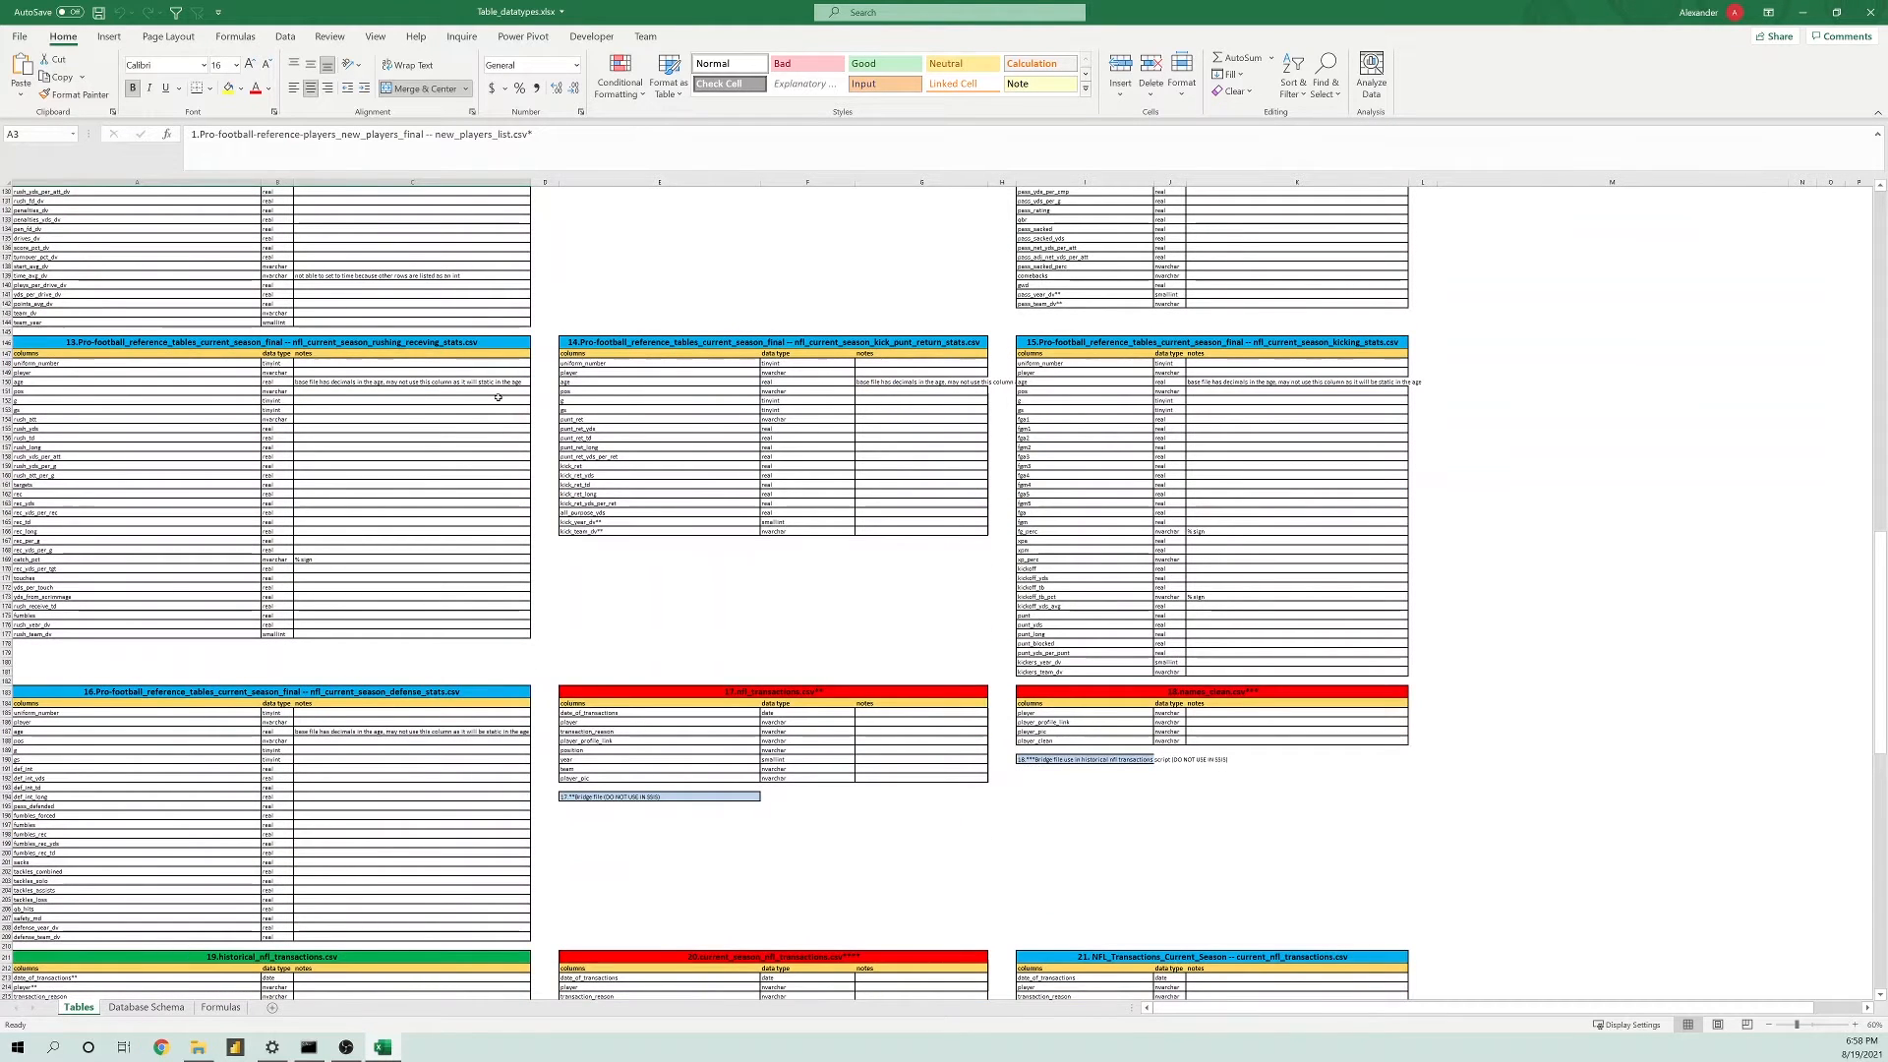
scroll(498, 397, down, 6)
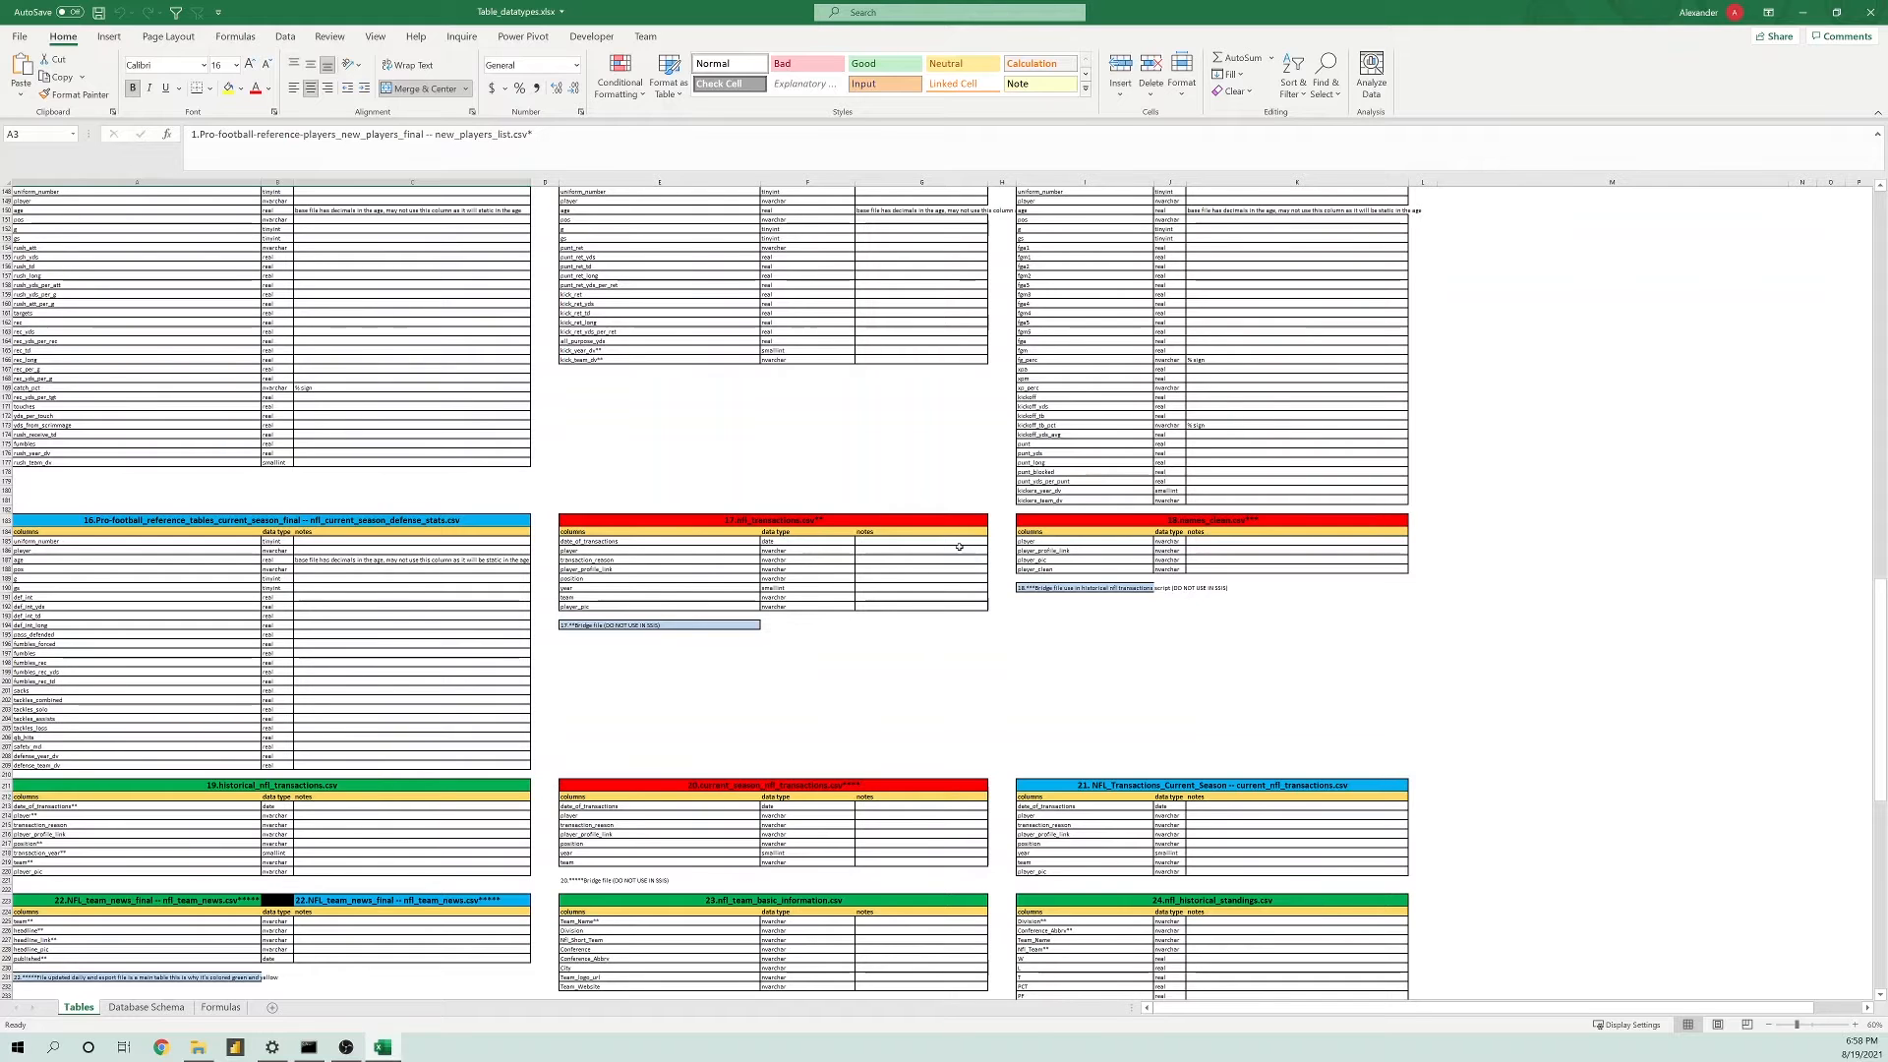
scroll(959, 546, down, 5)
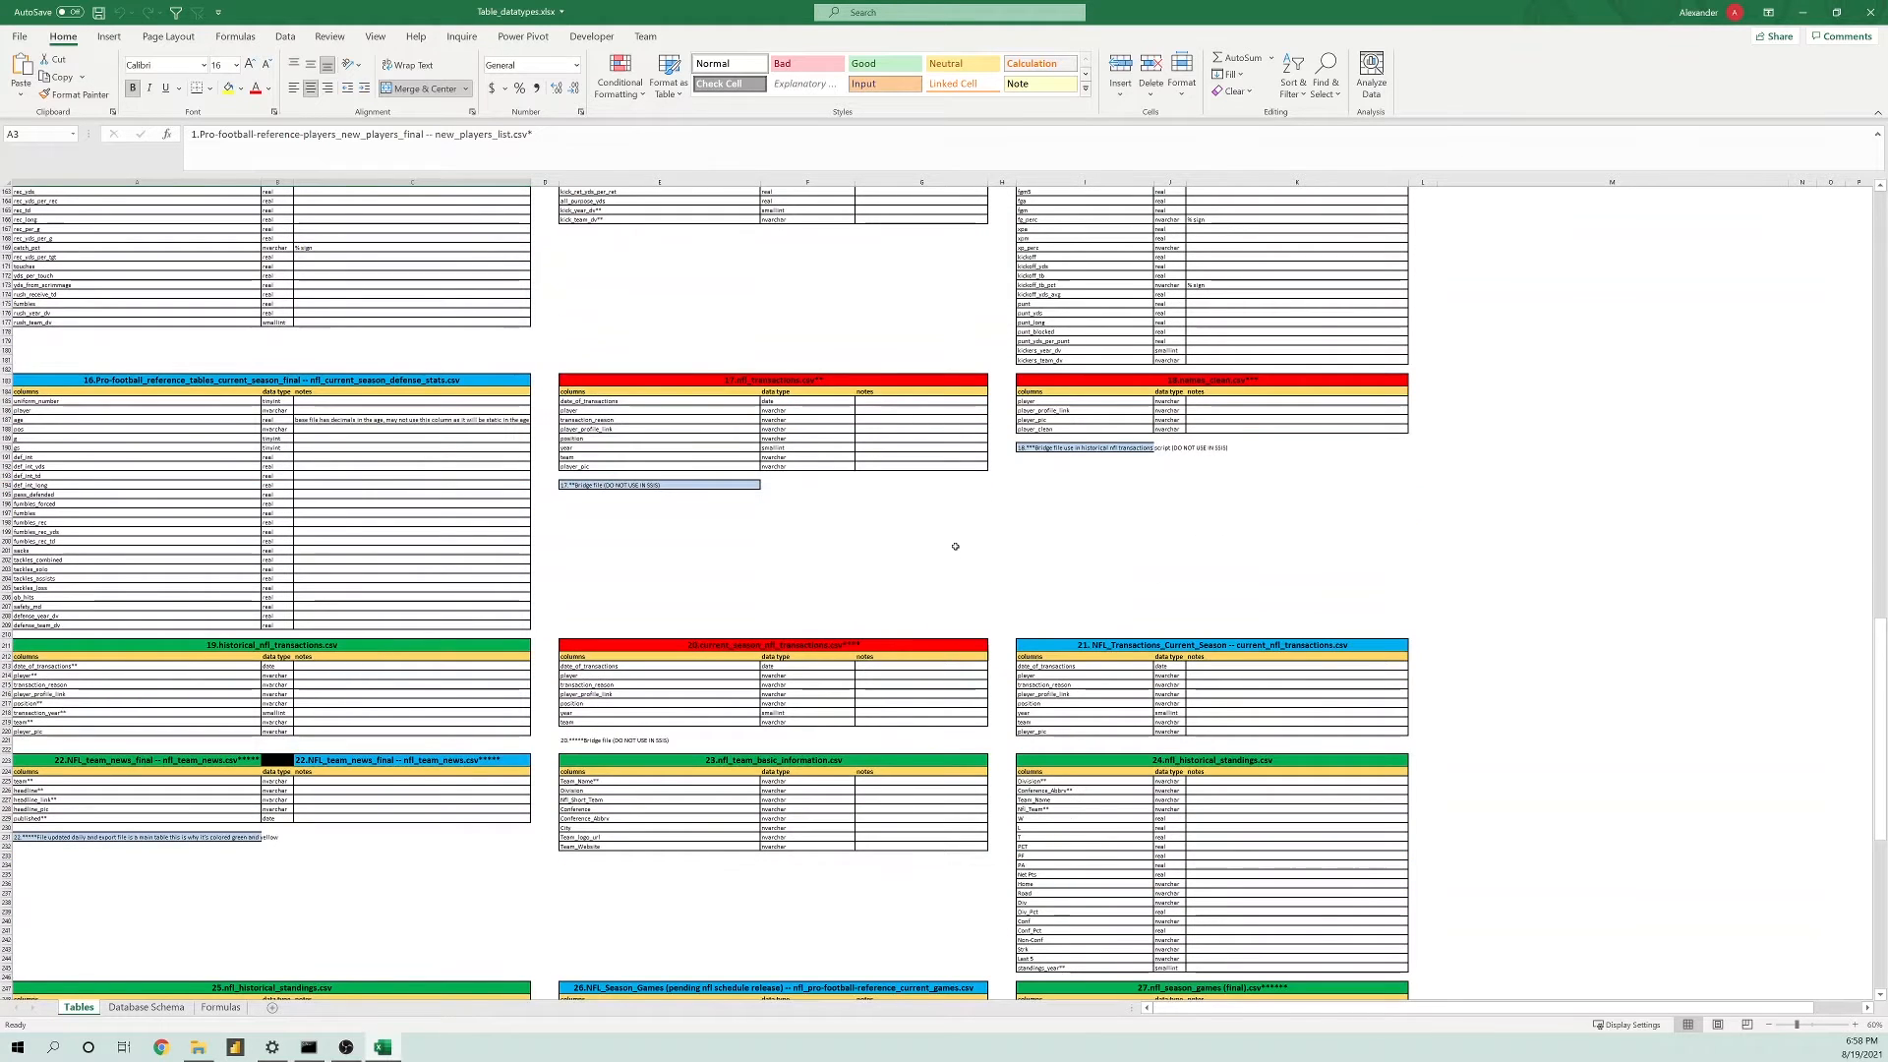
scroll(926, 549, down, 15)
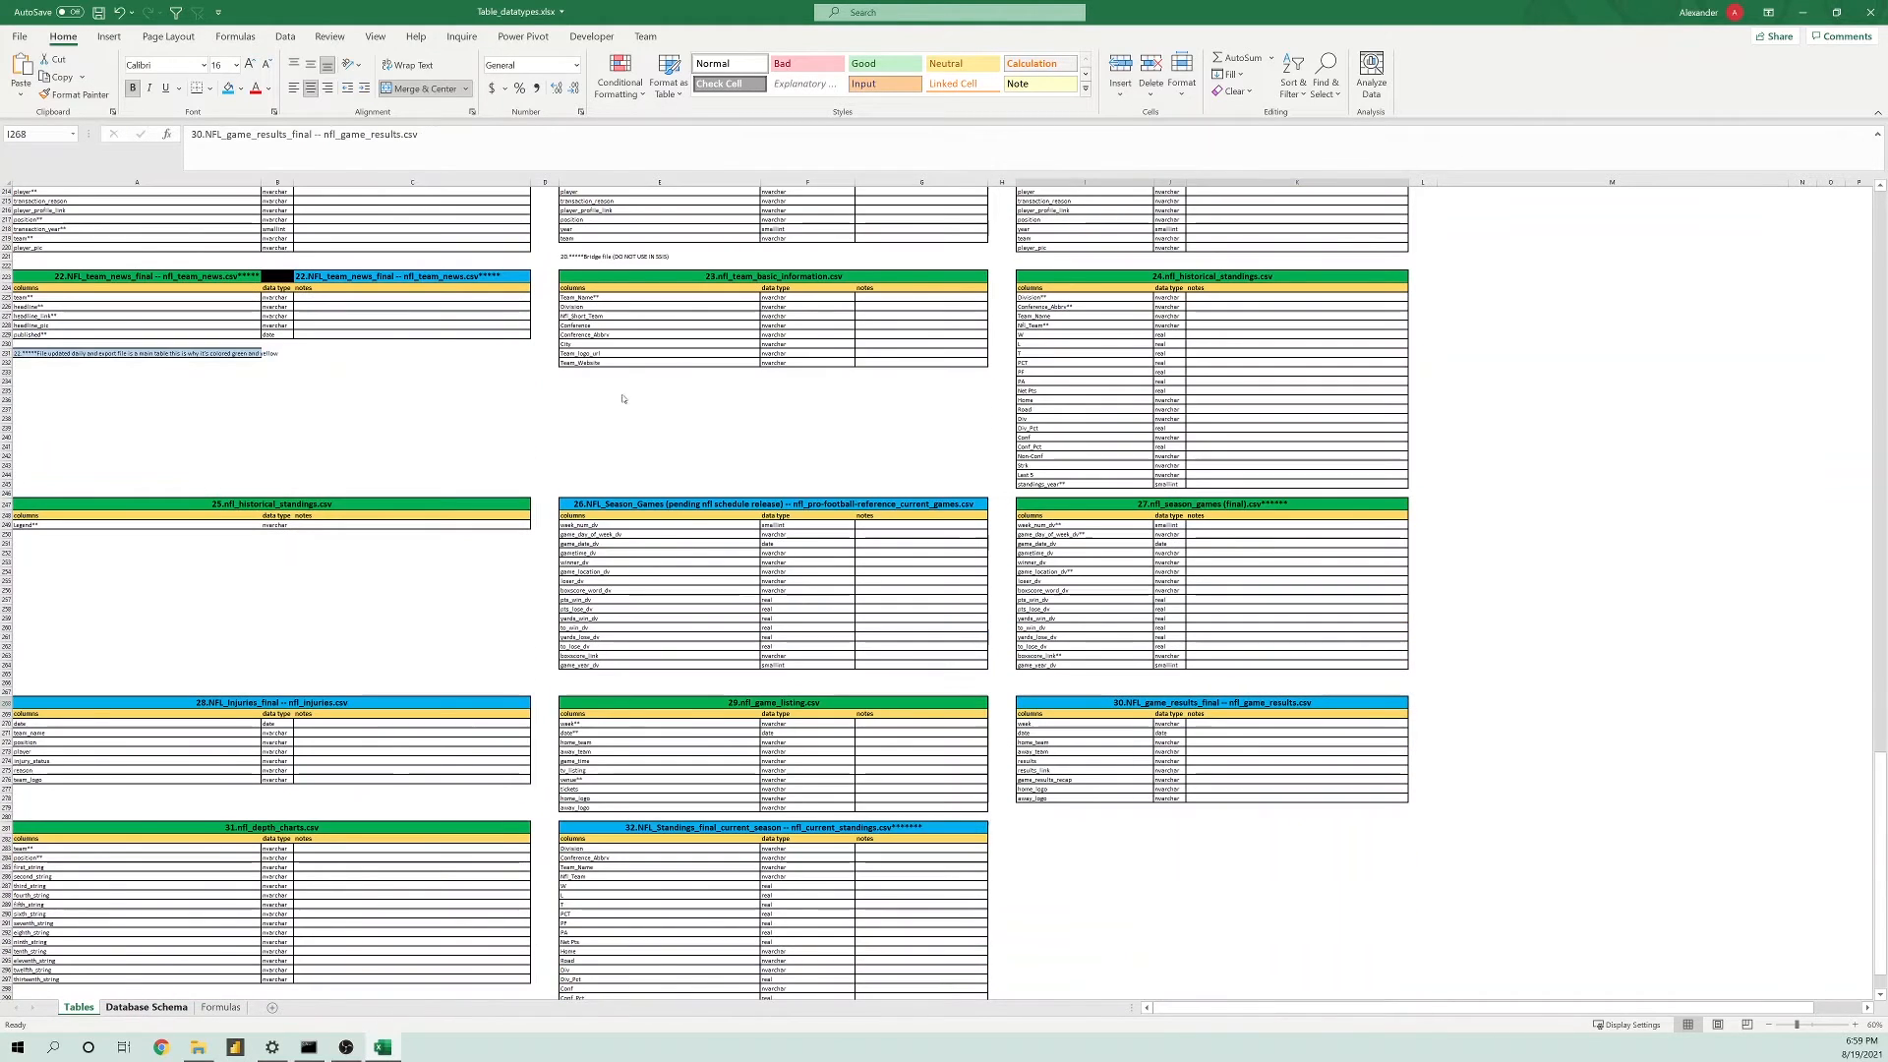
- Switch to the Database Schema sheet and examine its game tables and the player and position key columns of the players table
key(ctrl+Page_Down)
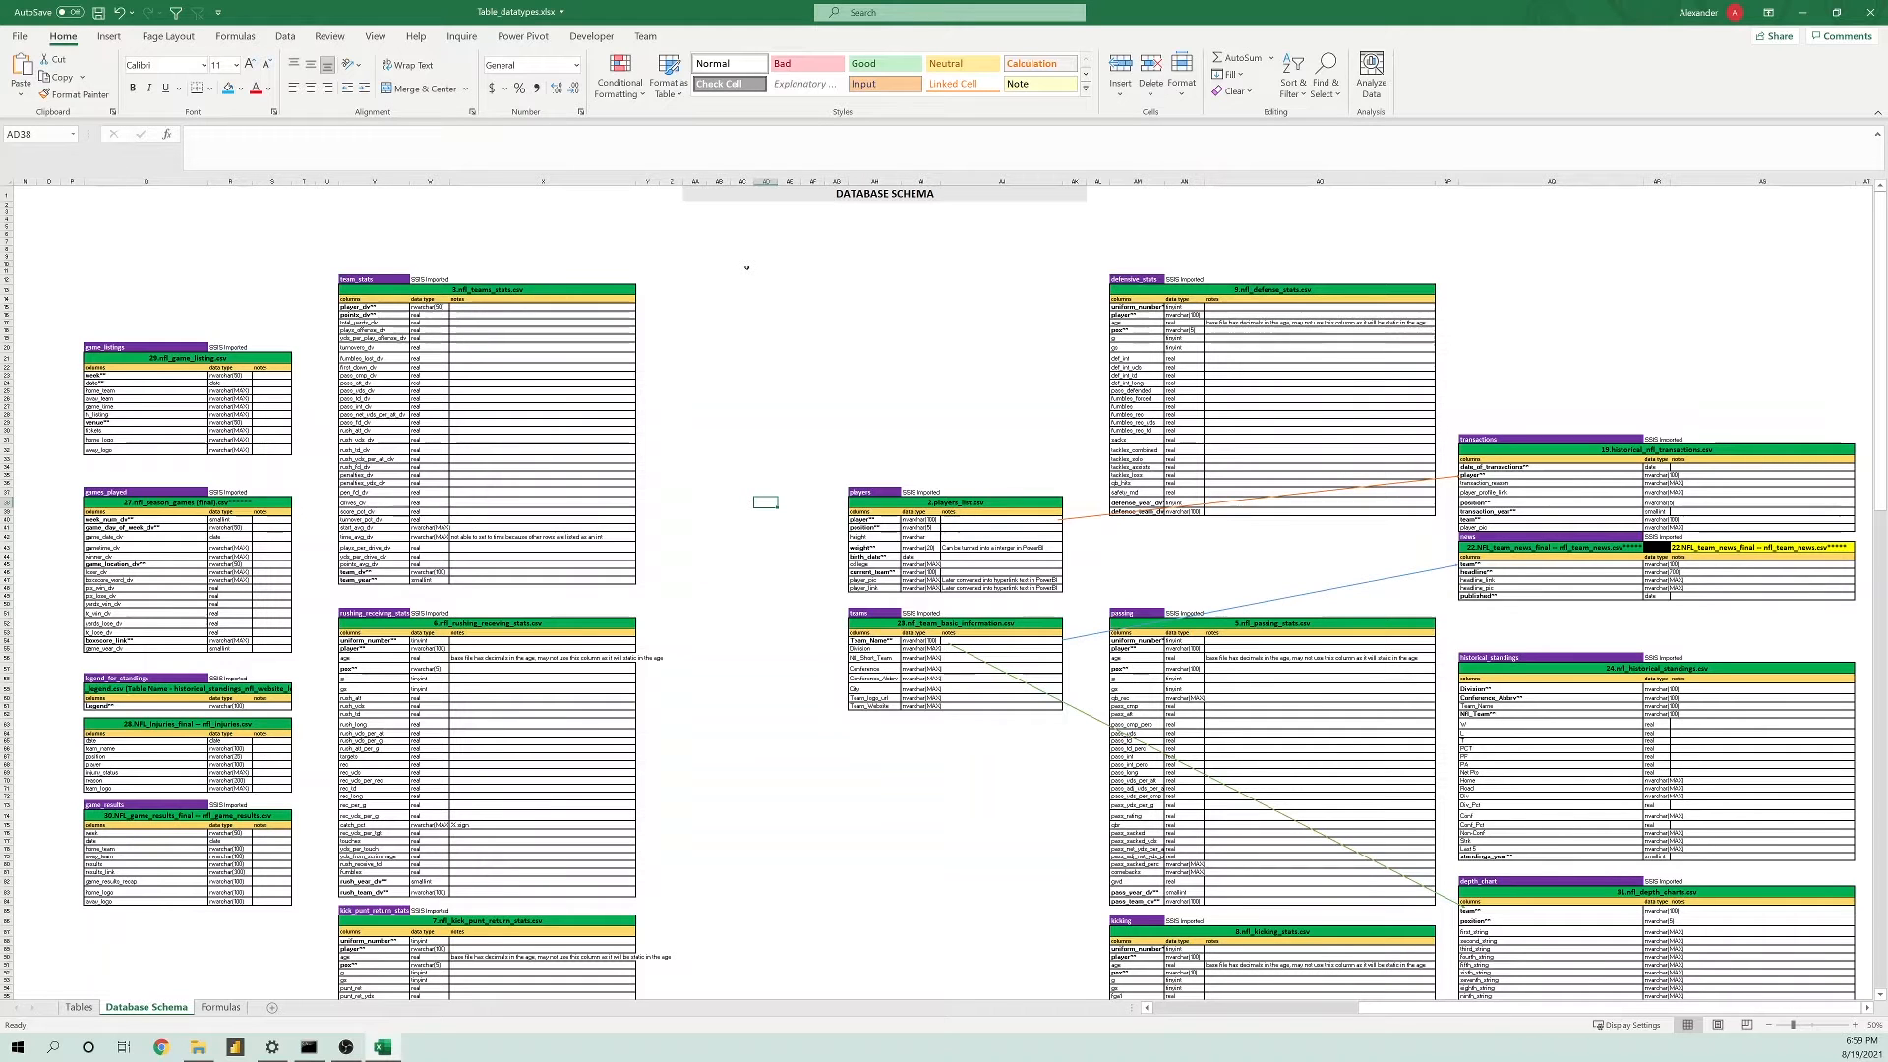
drag(89, 347, 291, 758)
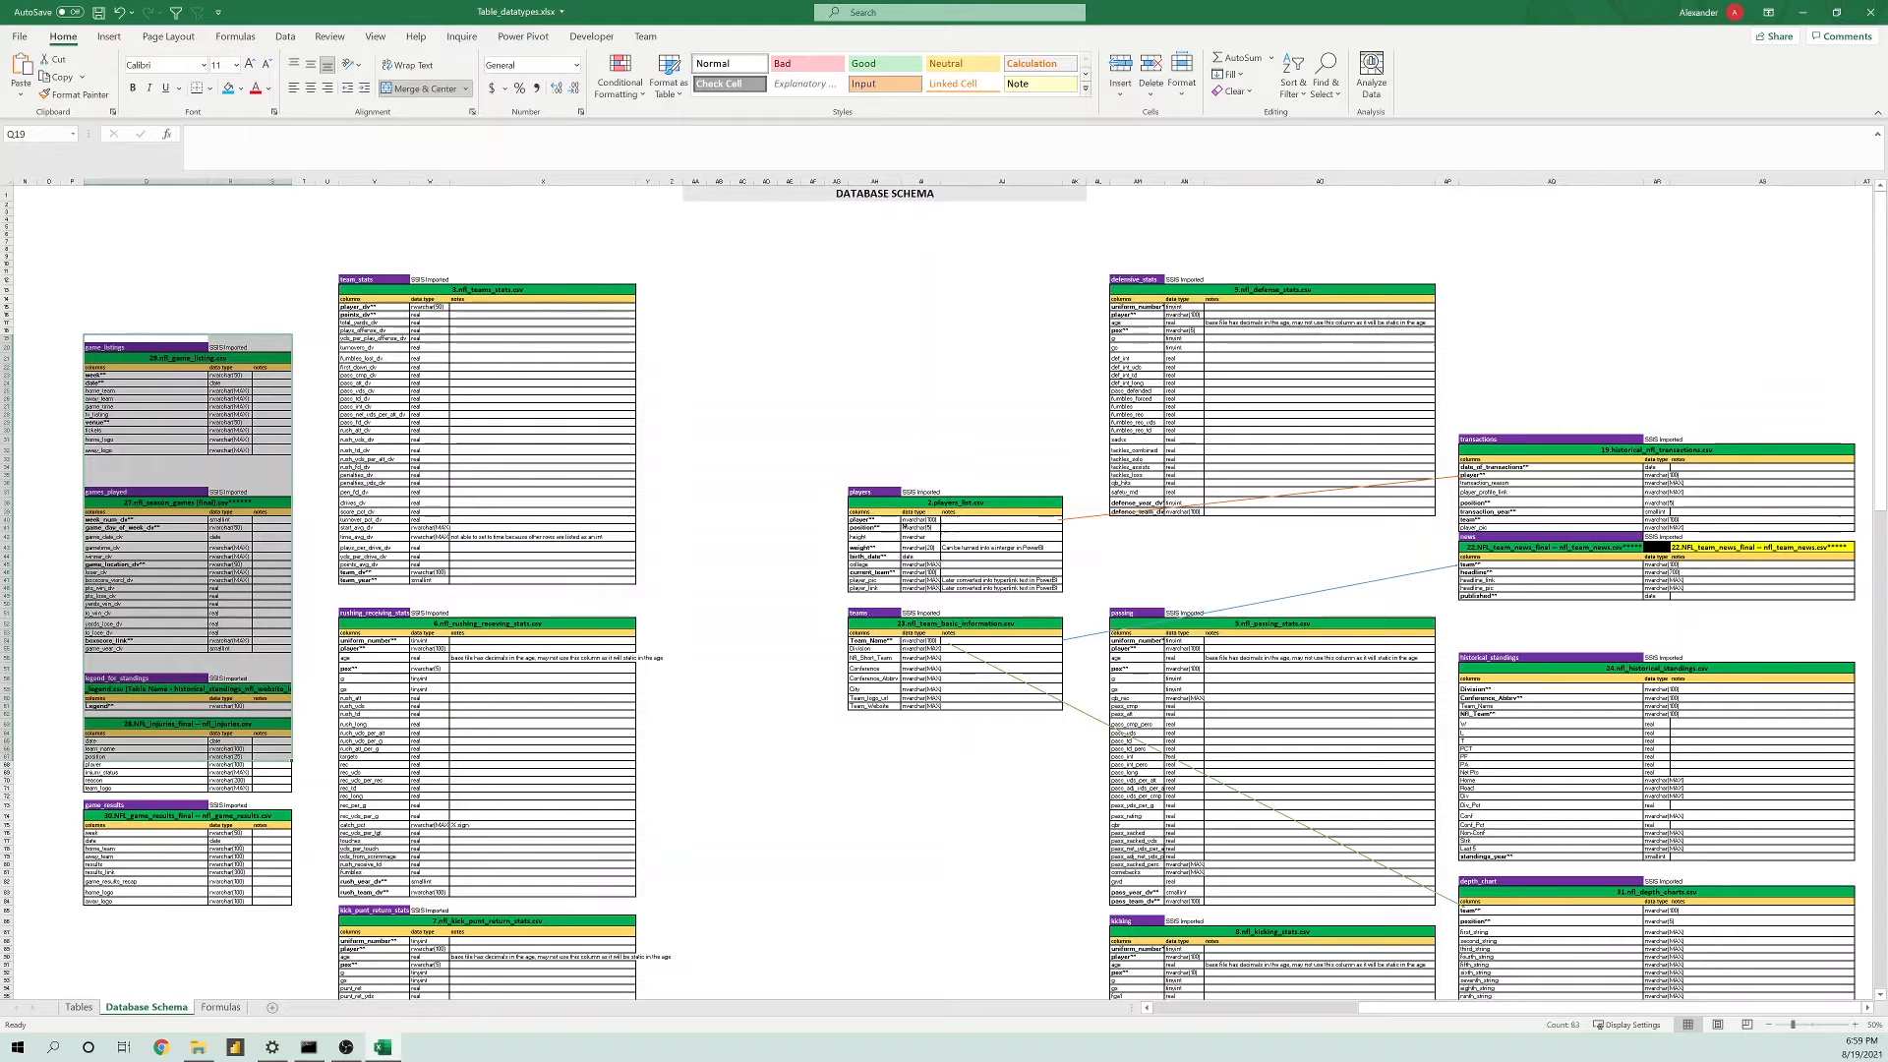
click(905, 528)
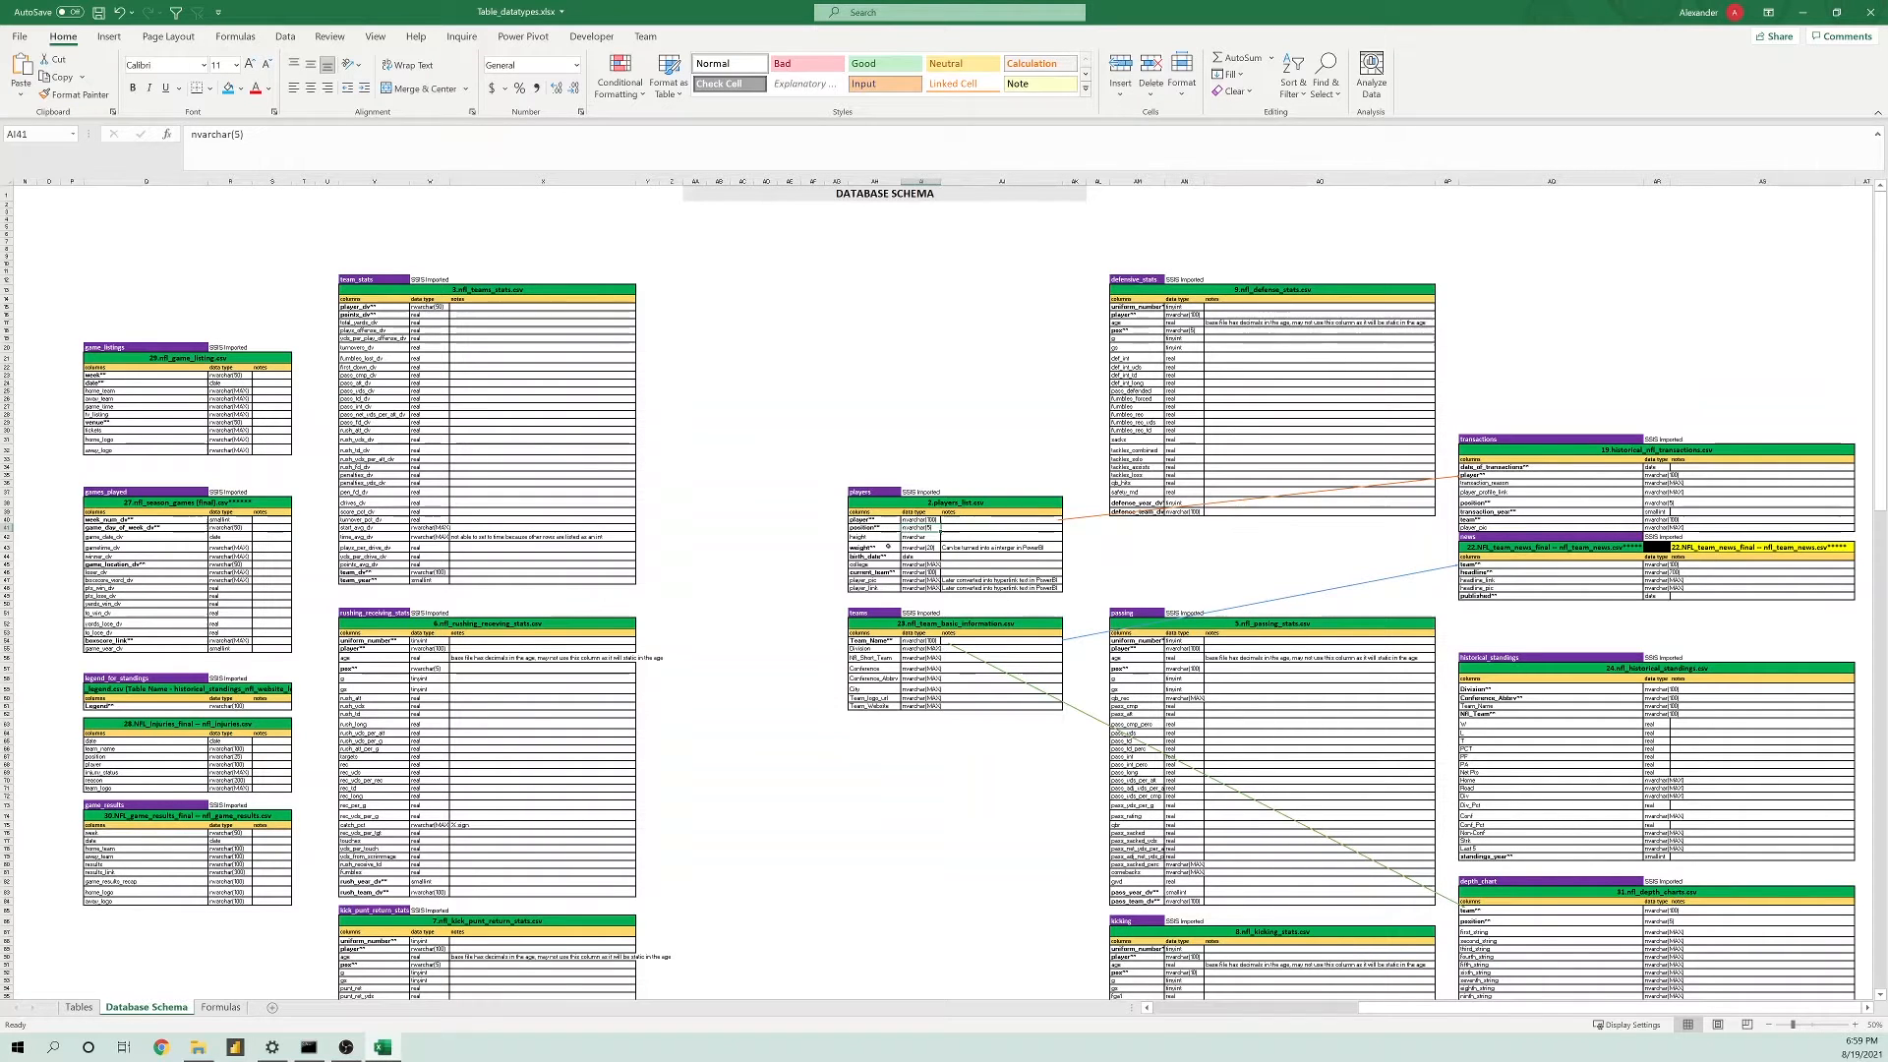
drag(870, 527, 870, 519)
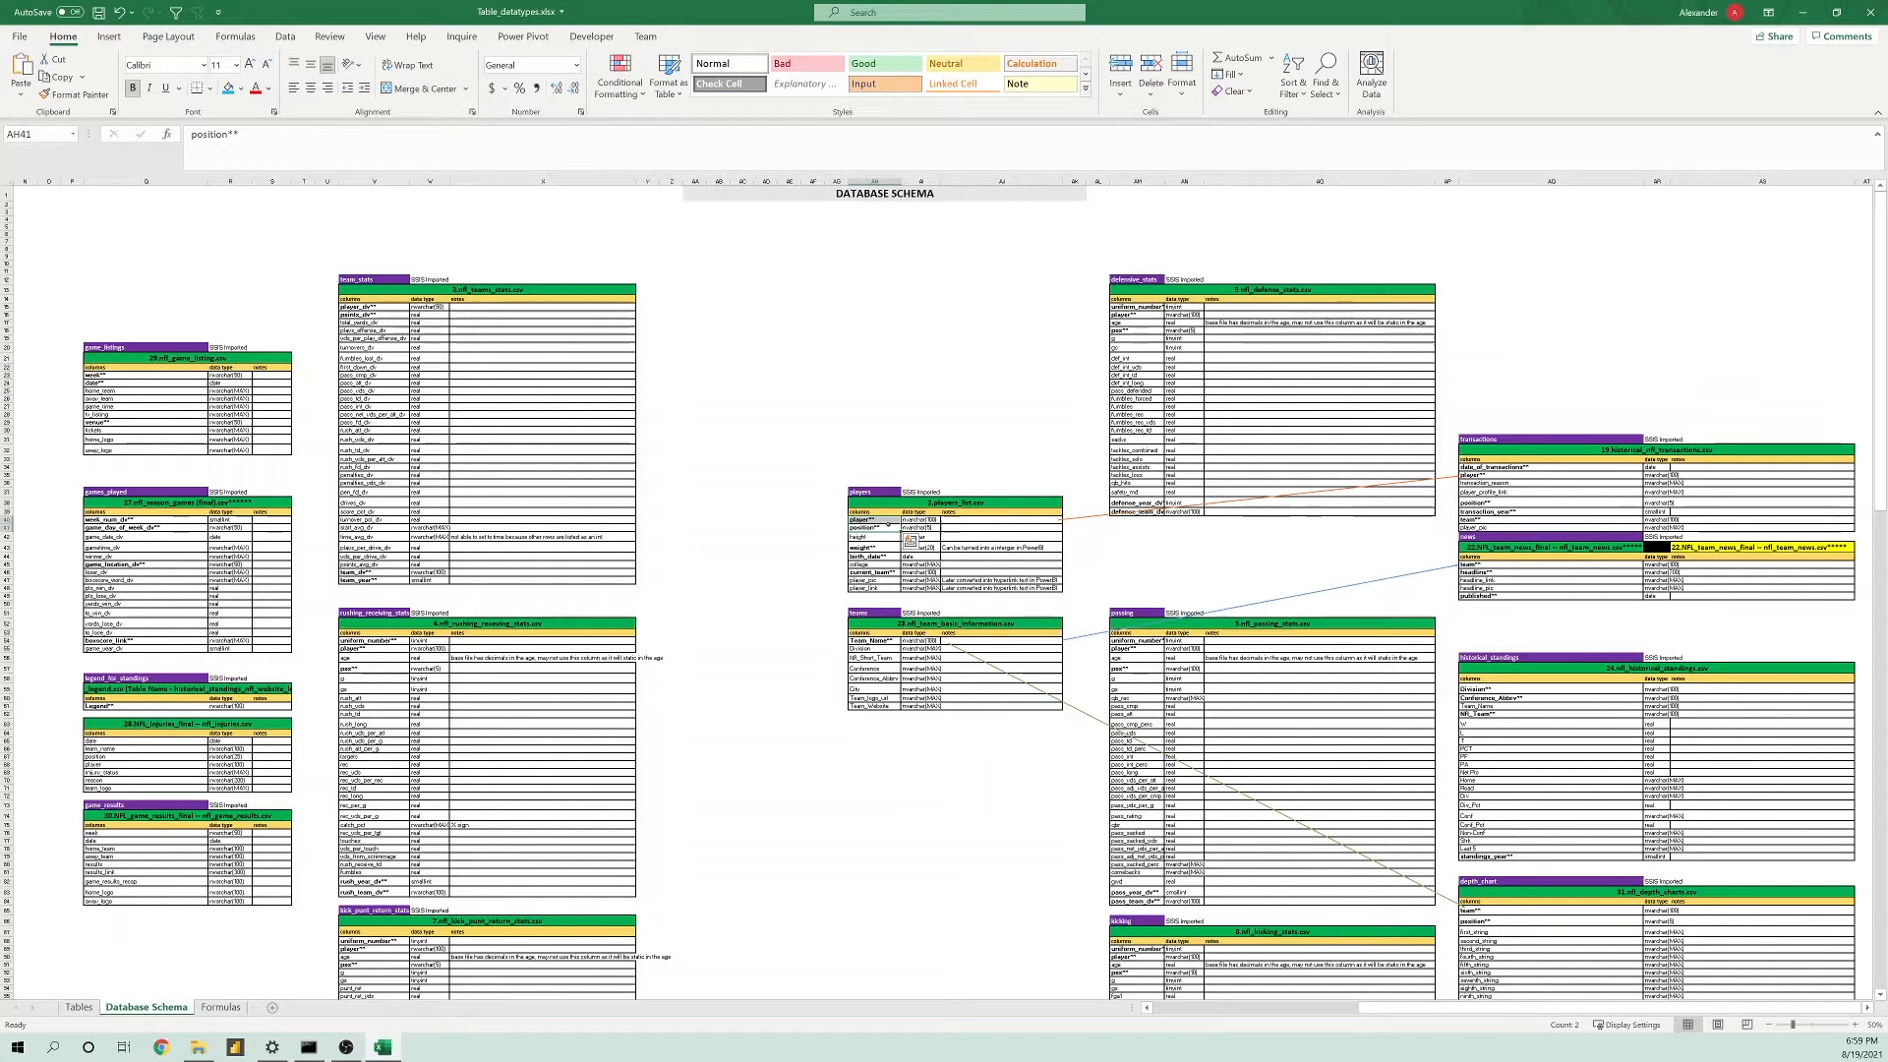
click(915, 521)
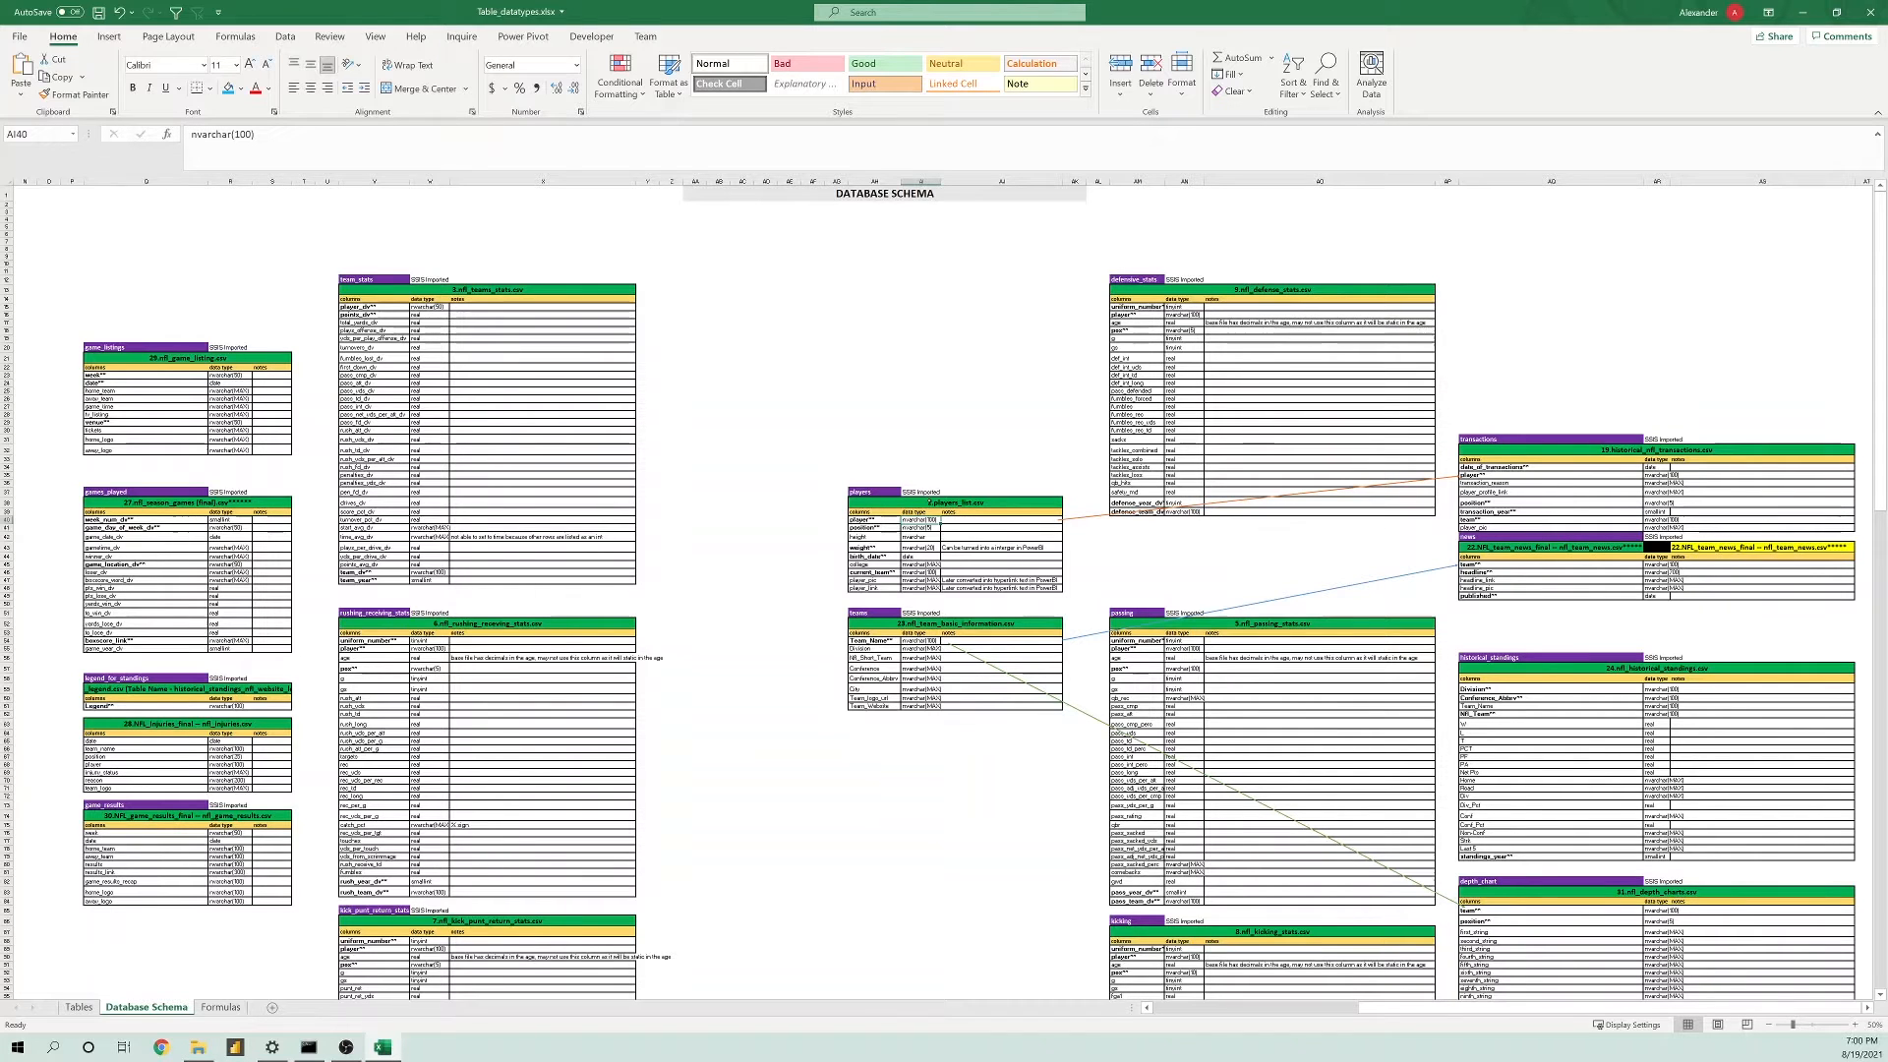
scroll(944, 516, down, 1)
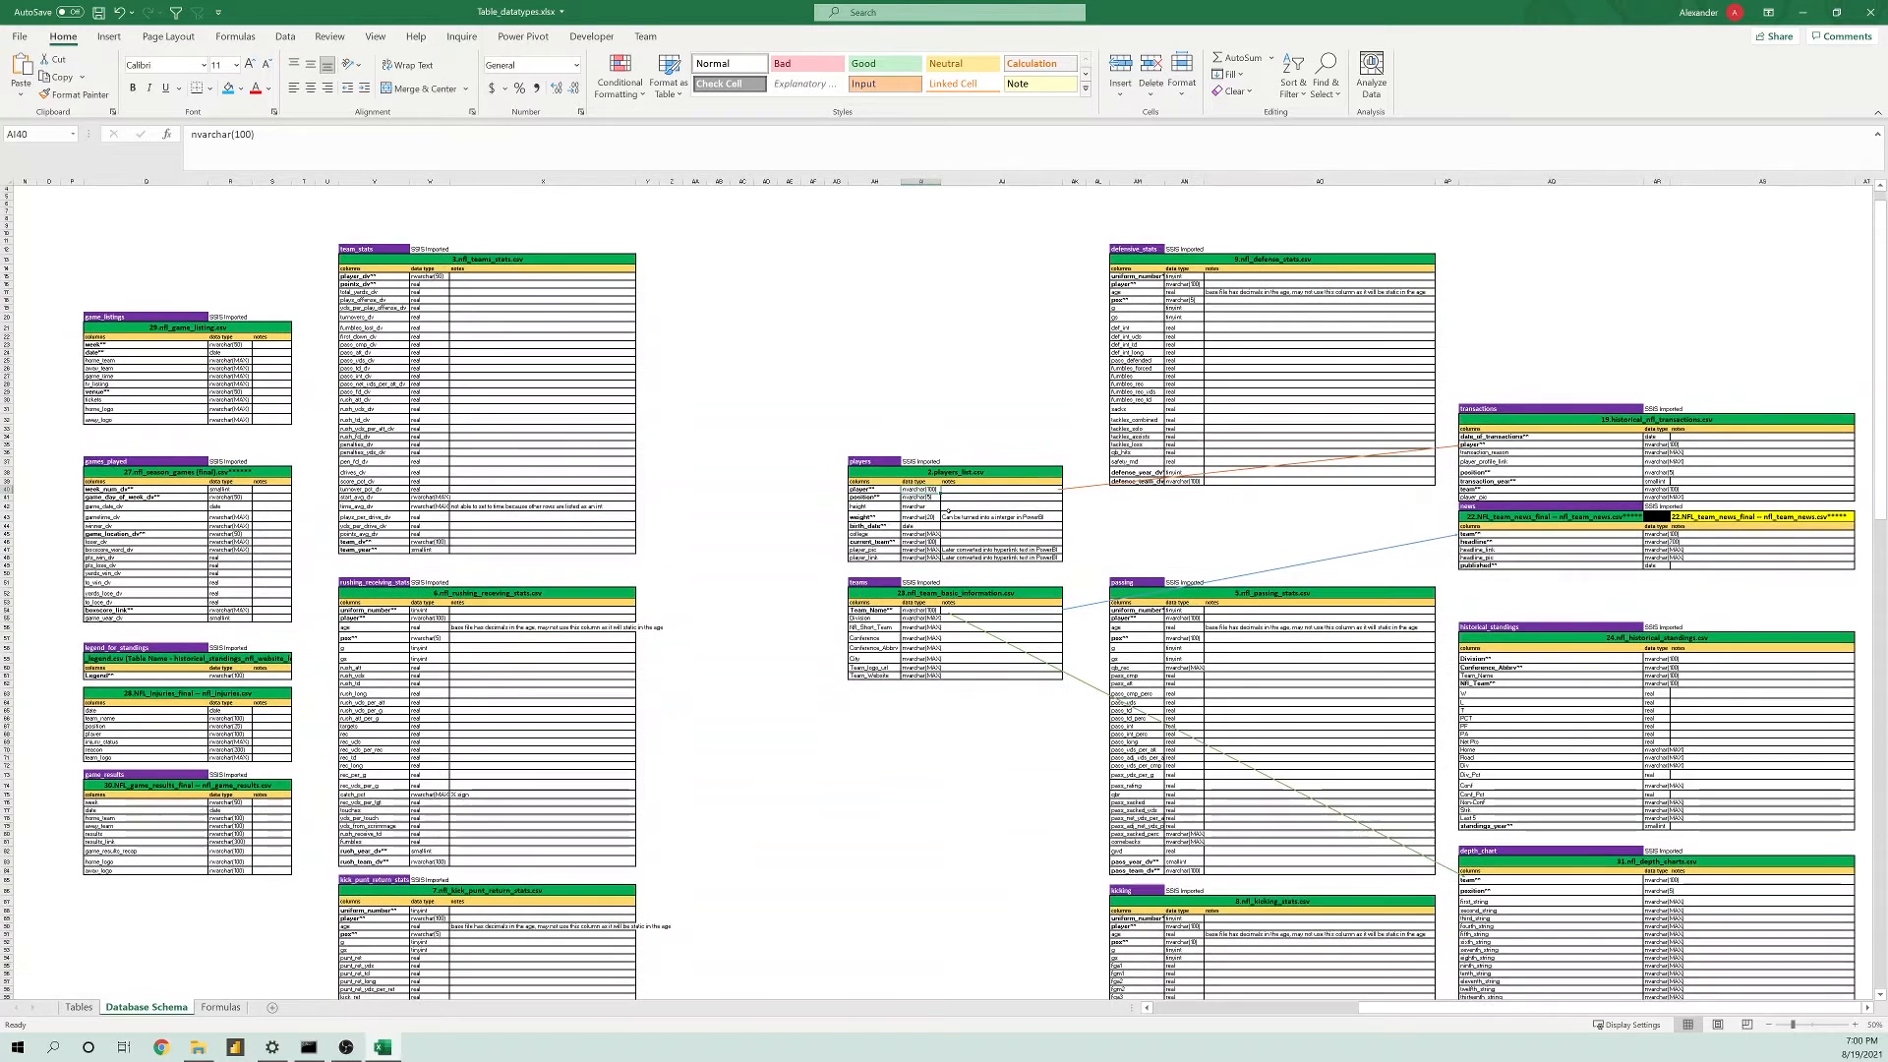
scroll(954, 432, up, 1)
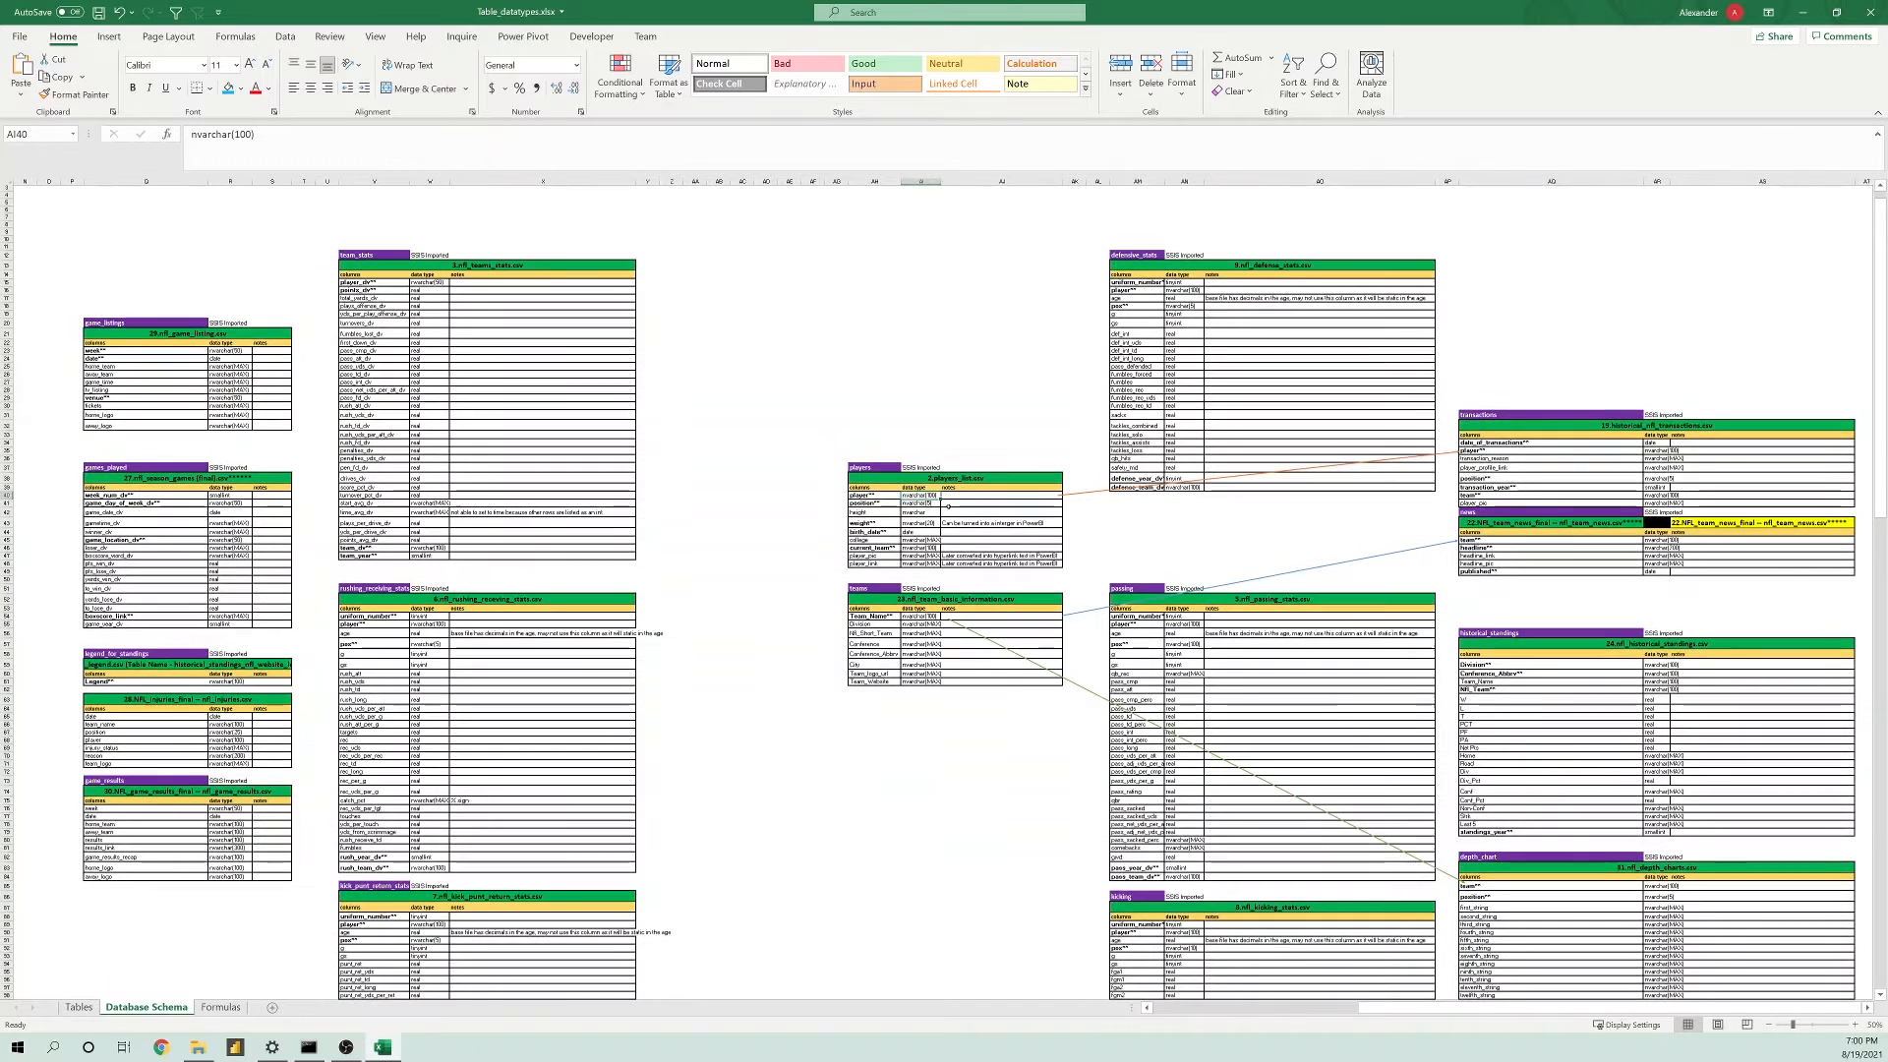
- Examine the teams table in the schema, its relationship lines, and the neighbouring passing table
click(954, 430)
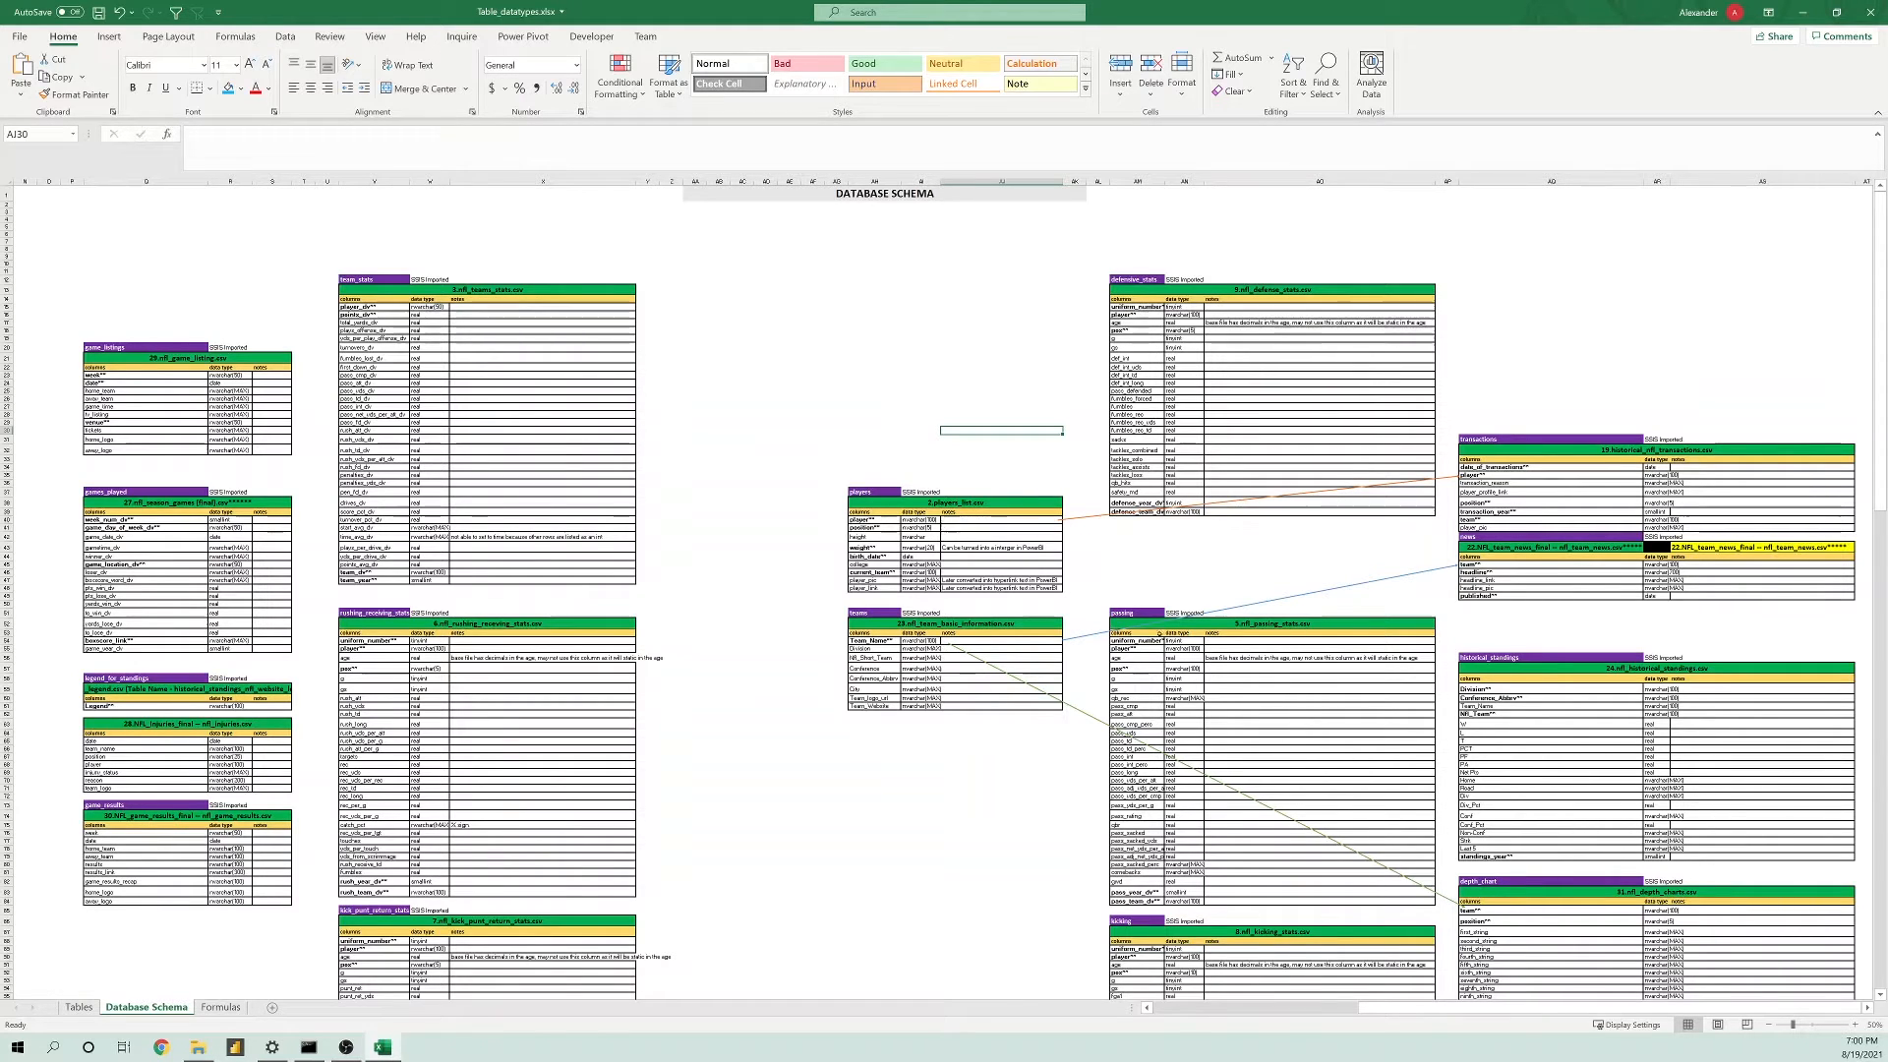
click(952, 632)
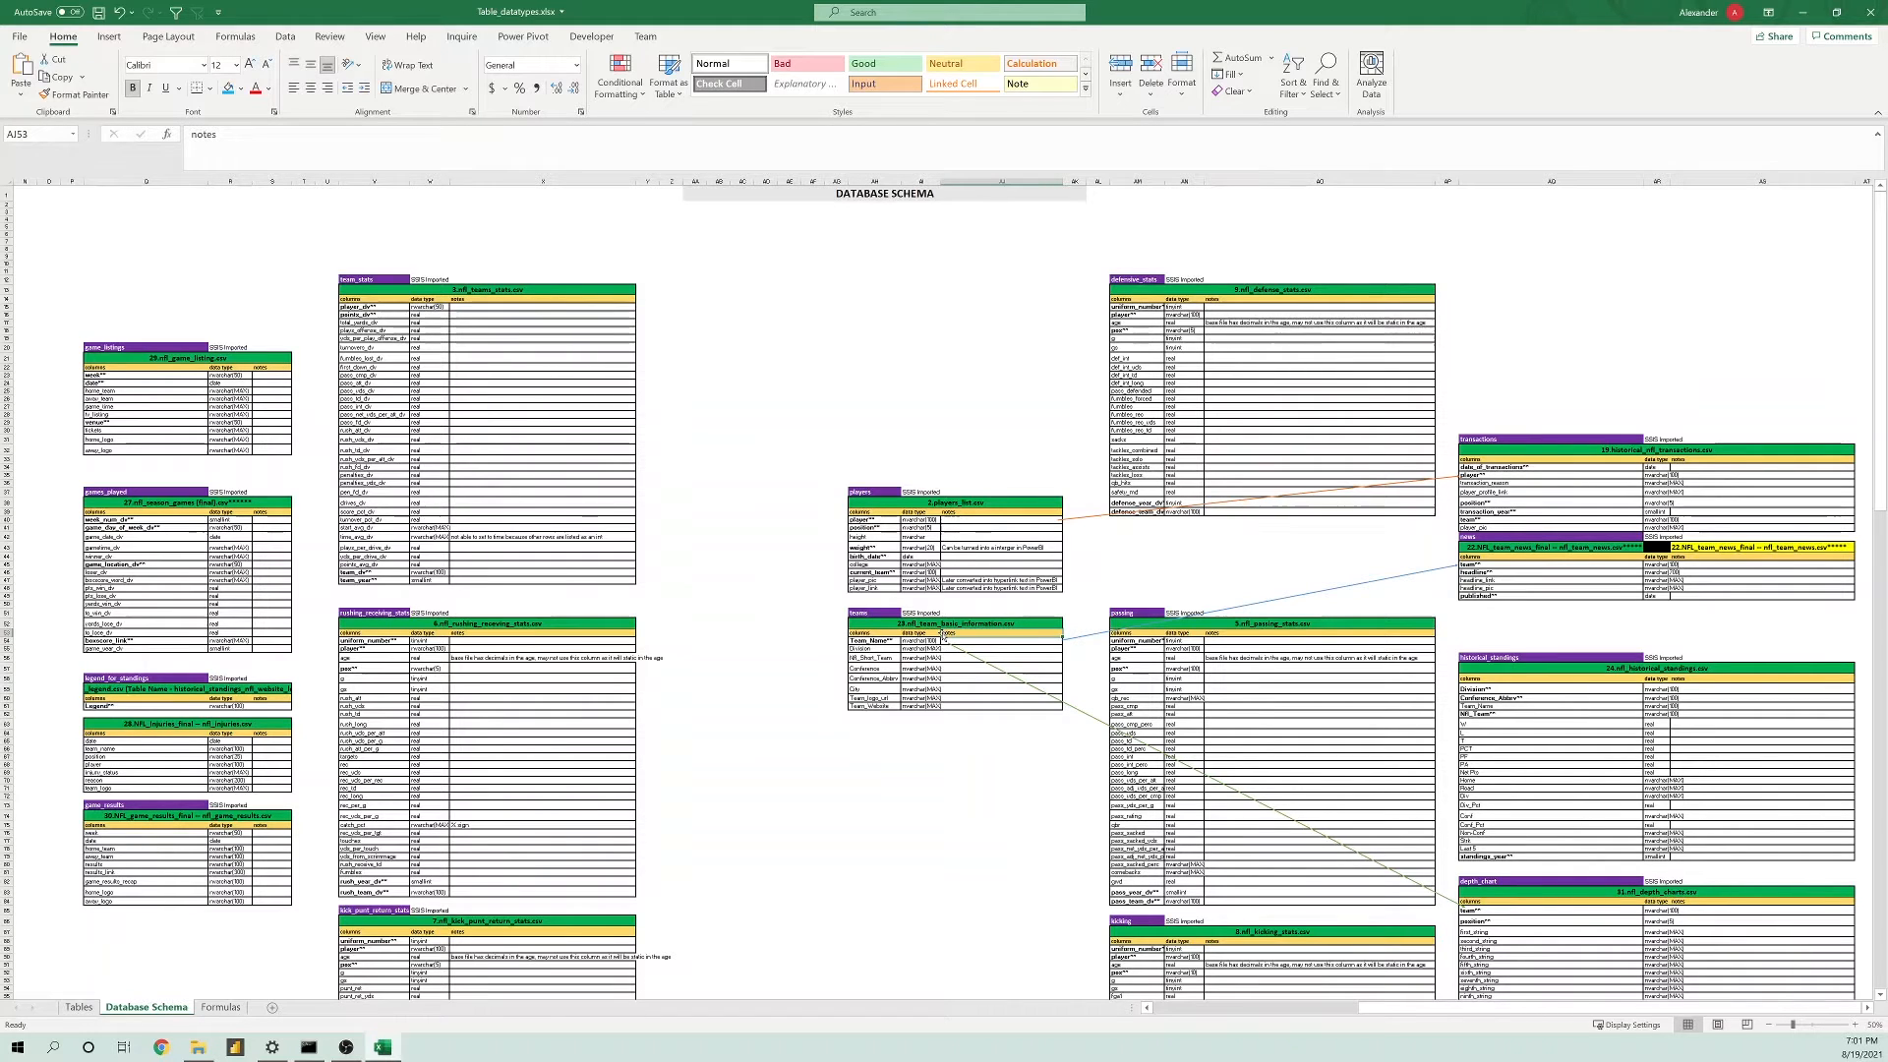
click(1151, 671)
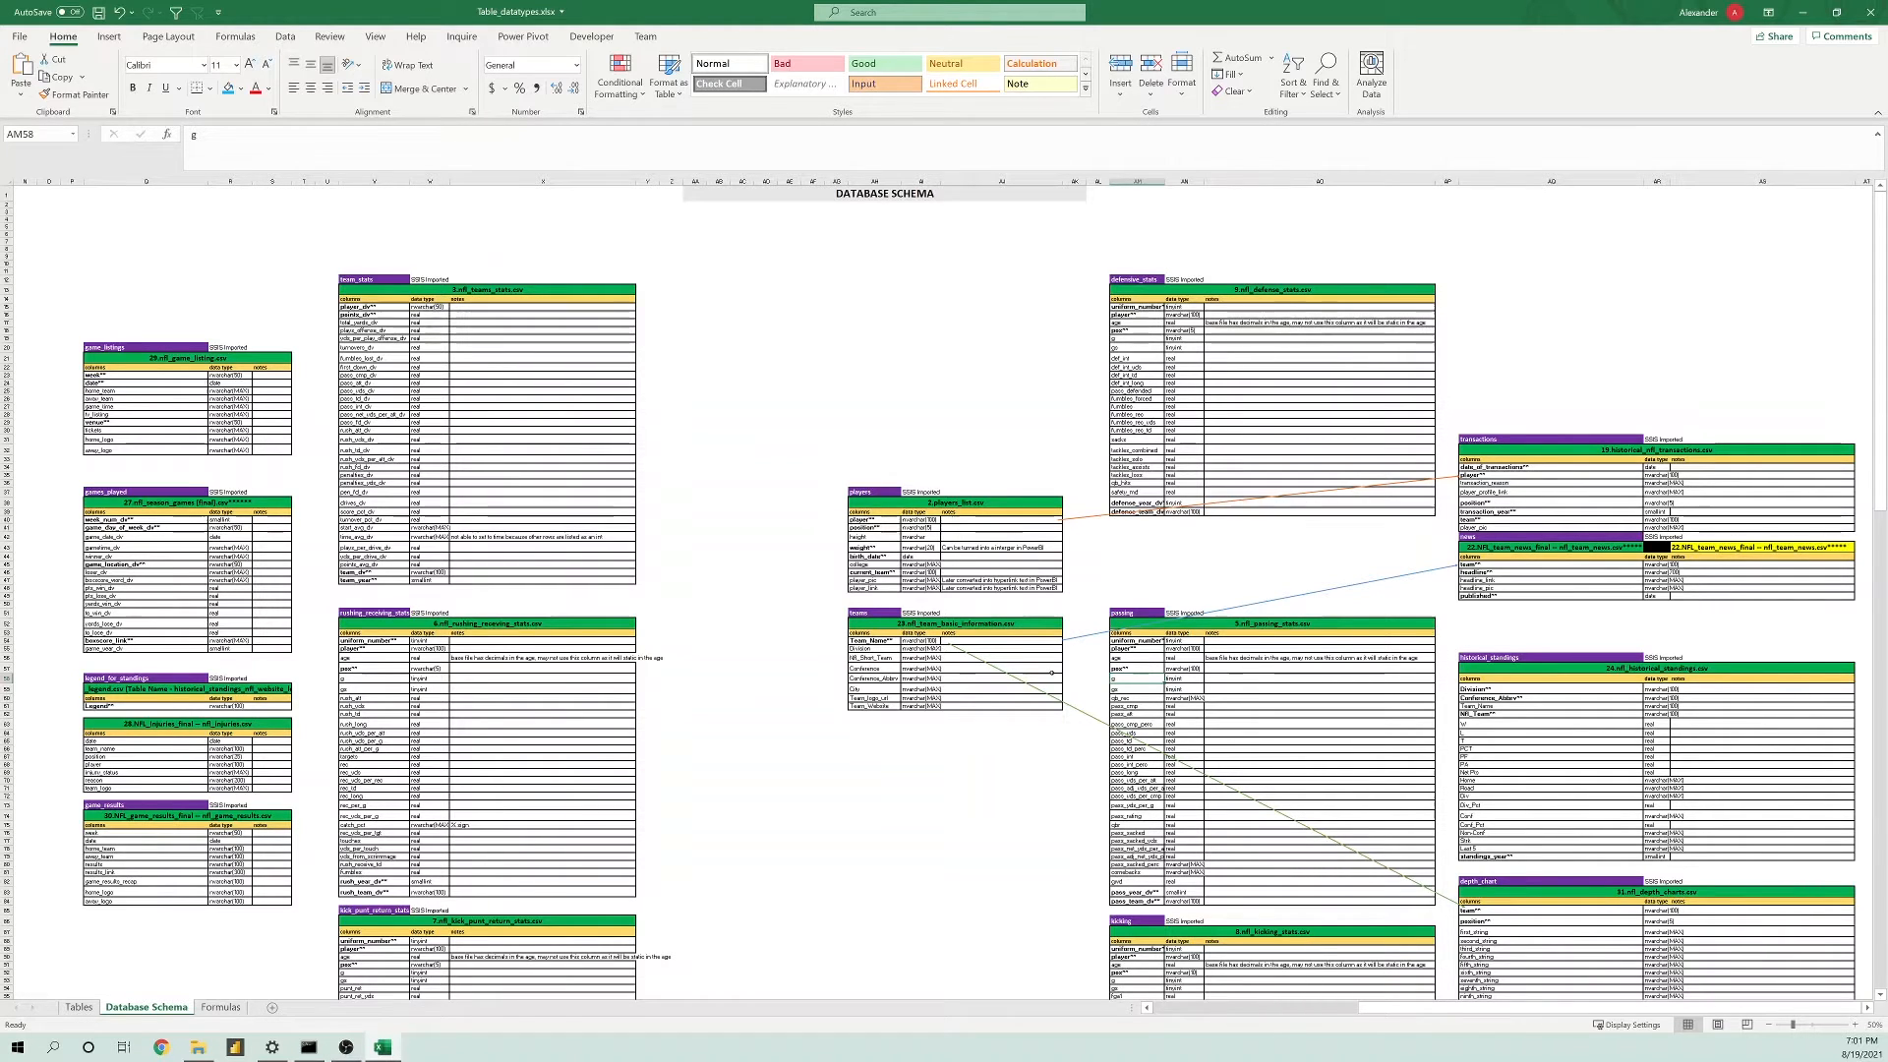
click(1032, 672)
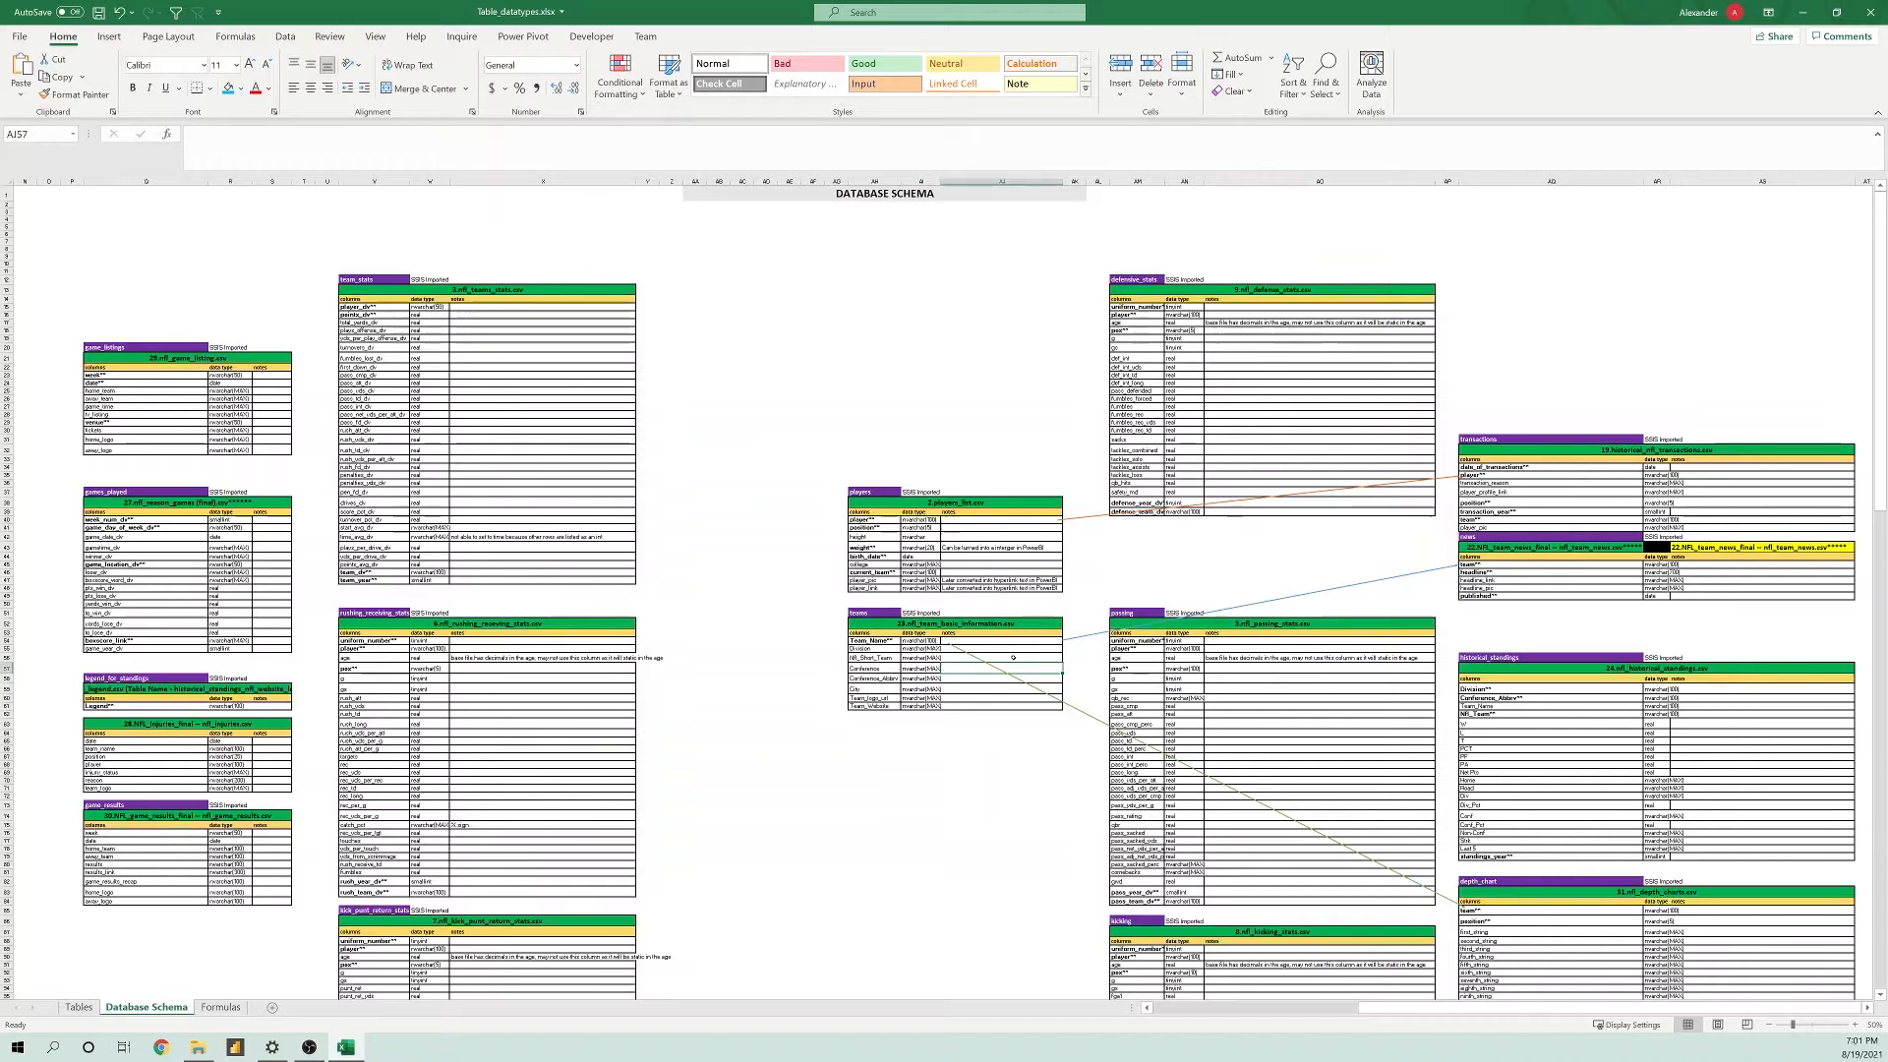
- Compare the passing table's stat columns with the Conference and Team_logo_url columns of the teams table in the schema
click(1173, 657)
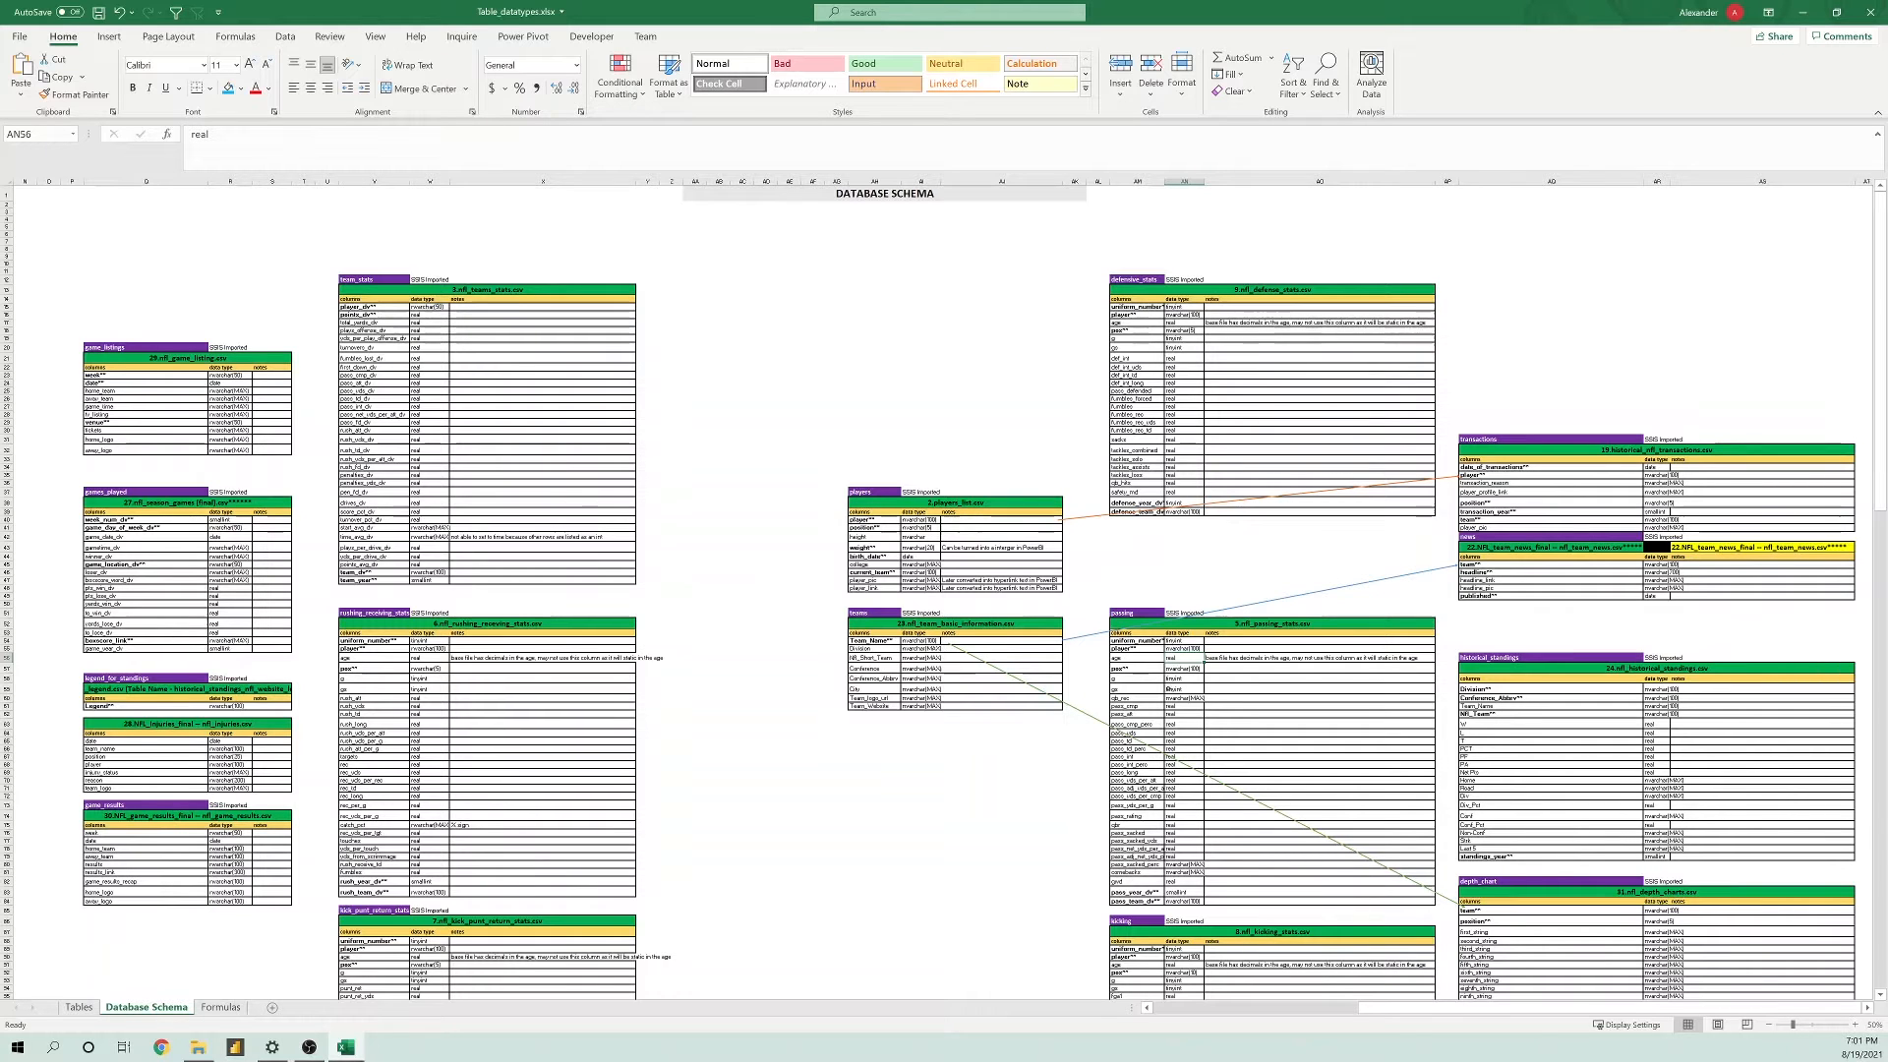
click(1150, 841)
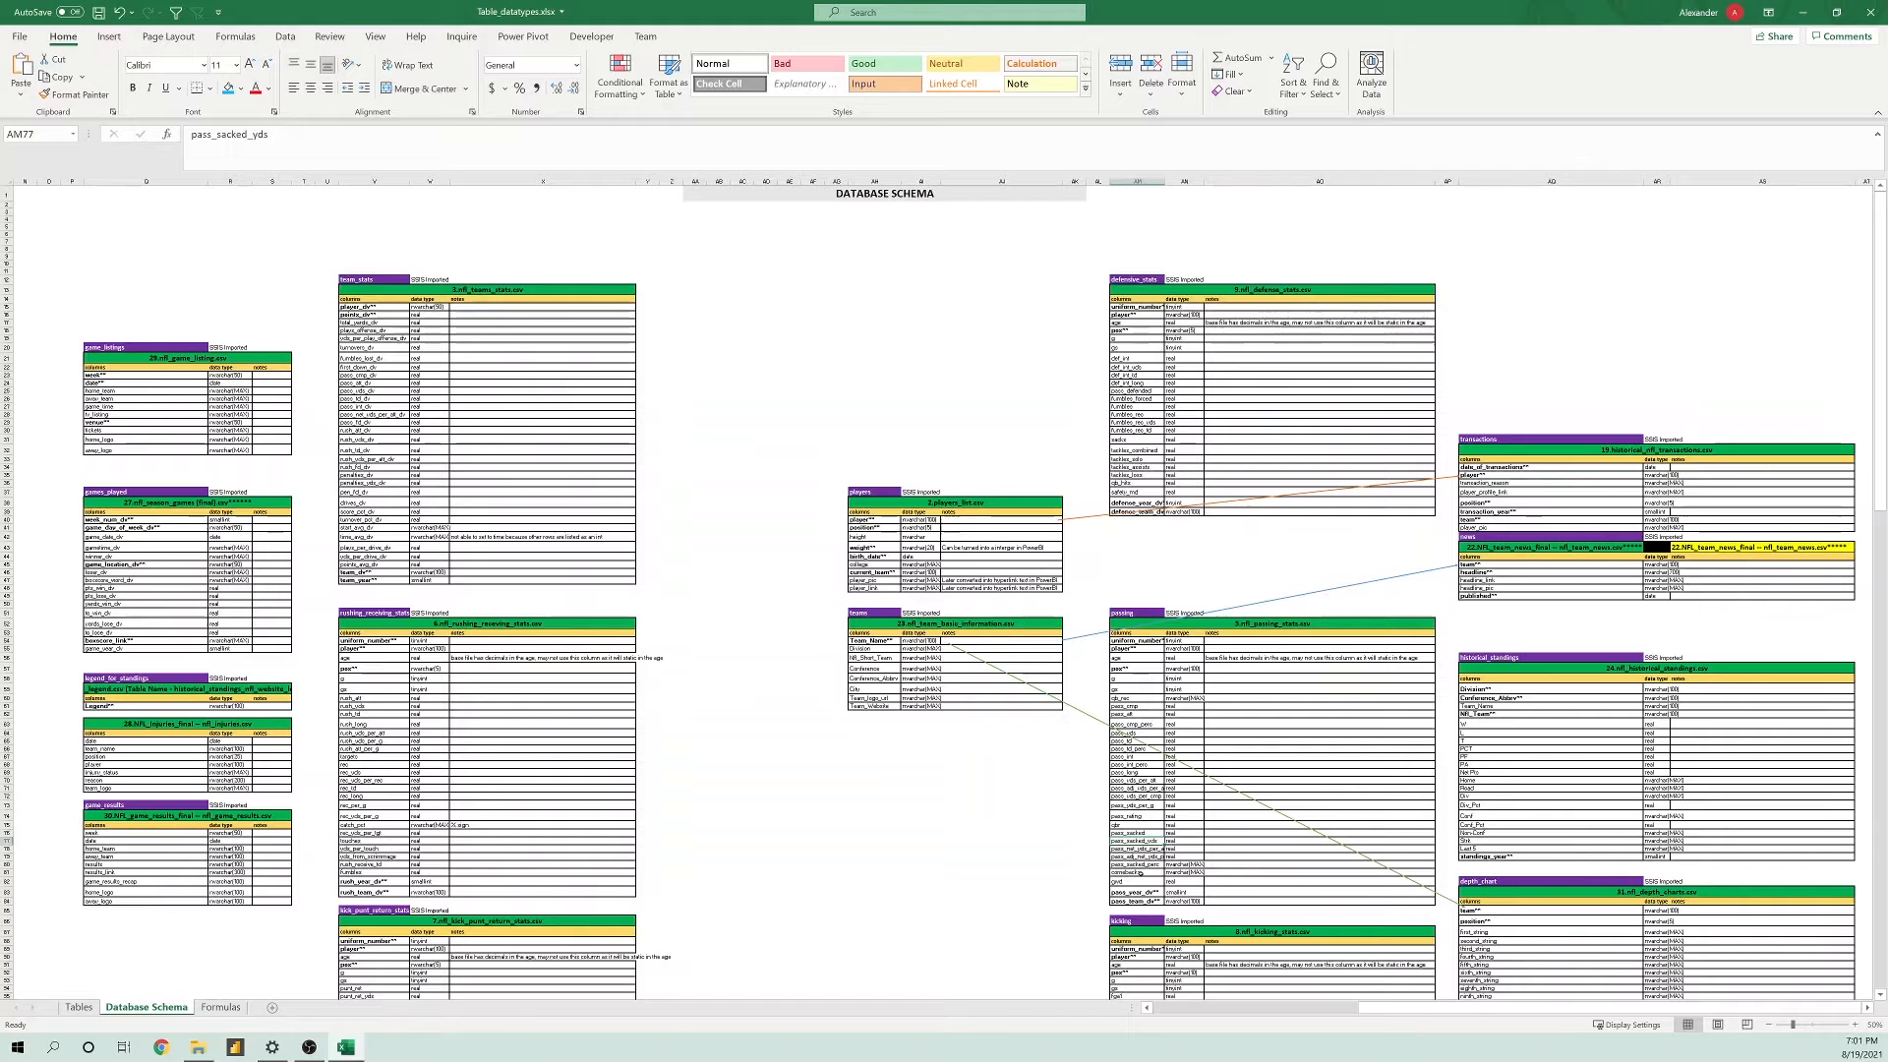
click(886, 666)
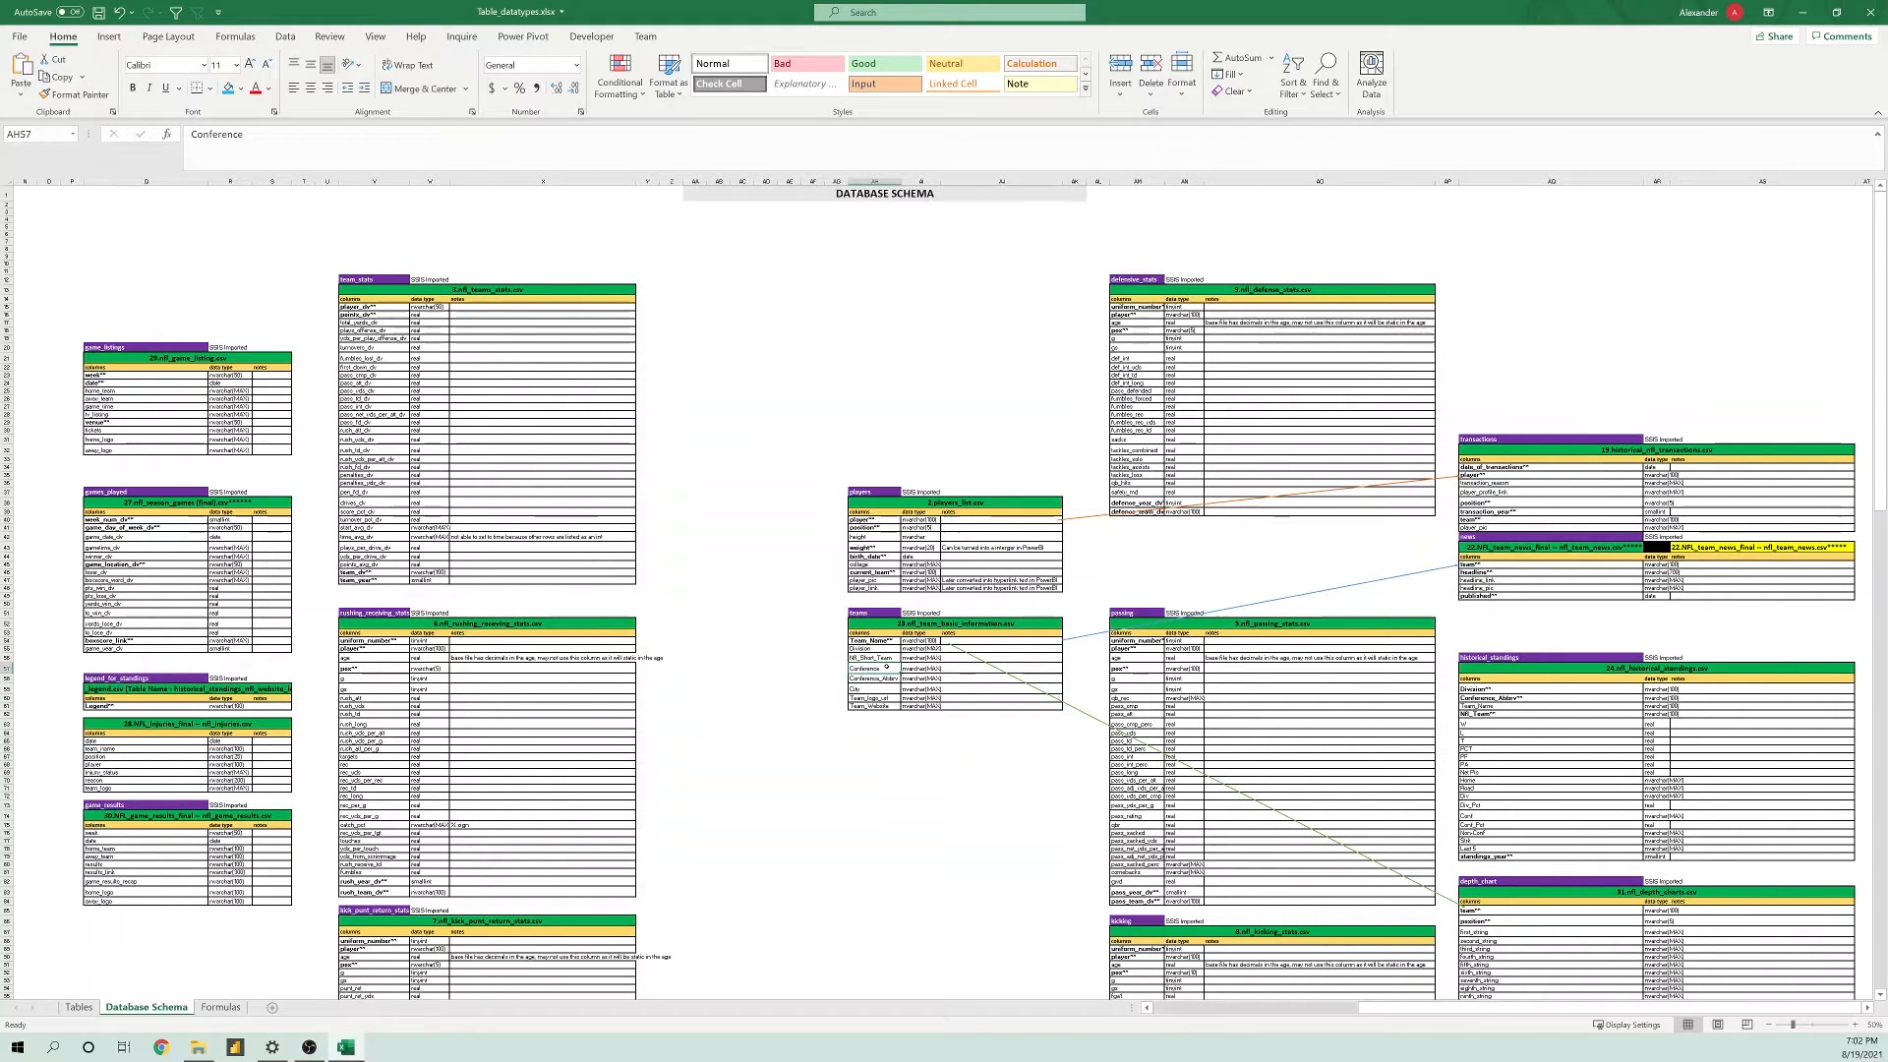
click(1148, 746)
click(1132, 763)
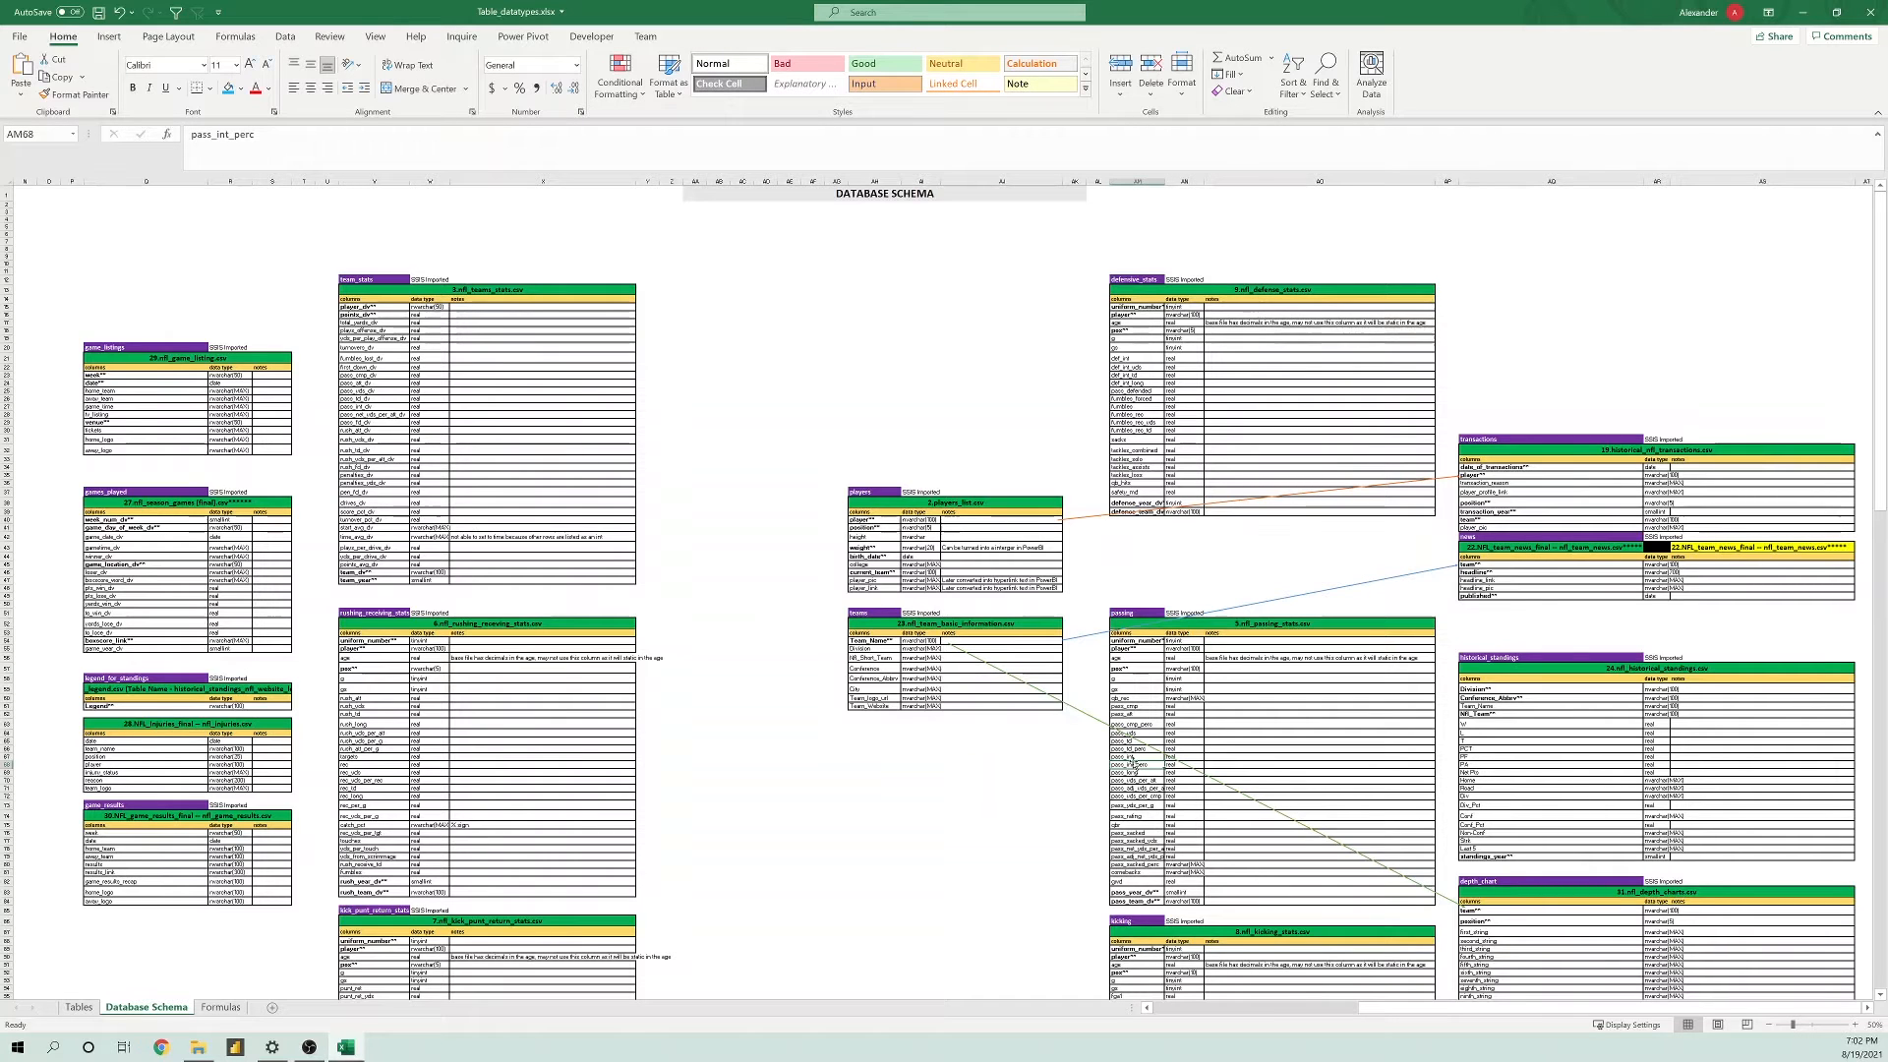
click(866, 669)
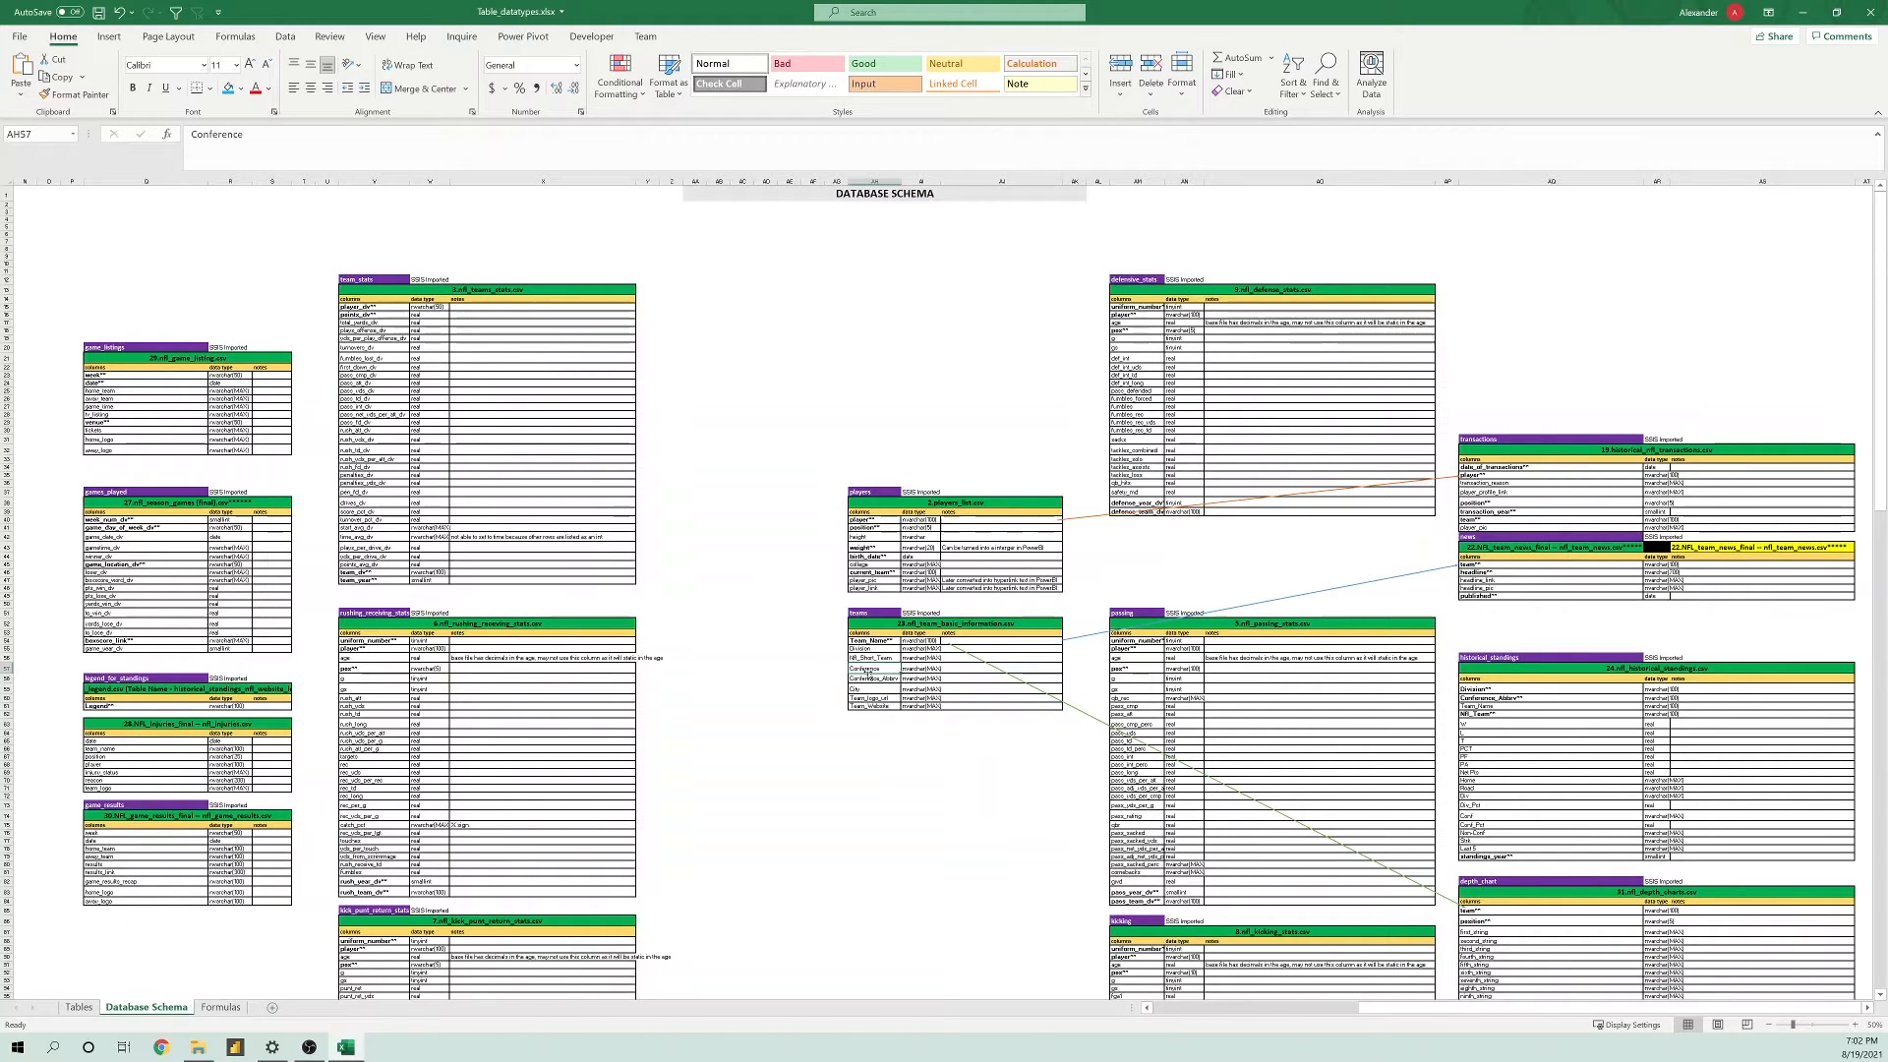
click(1144, 787)
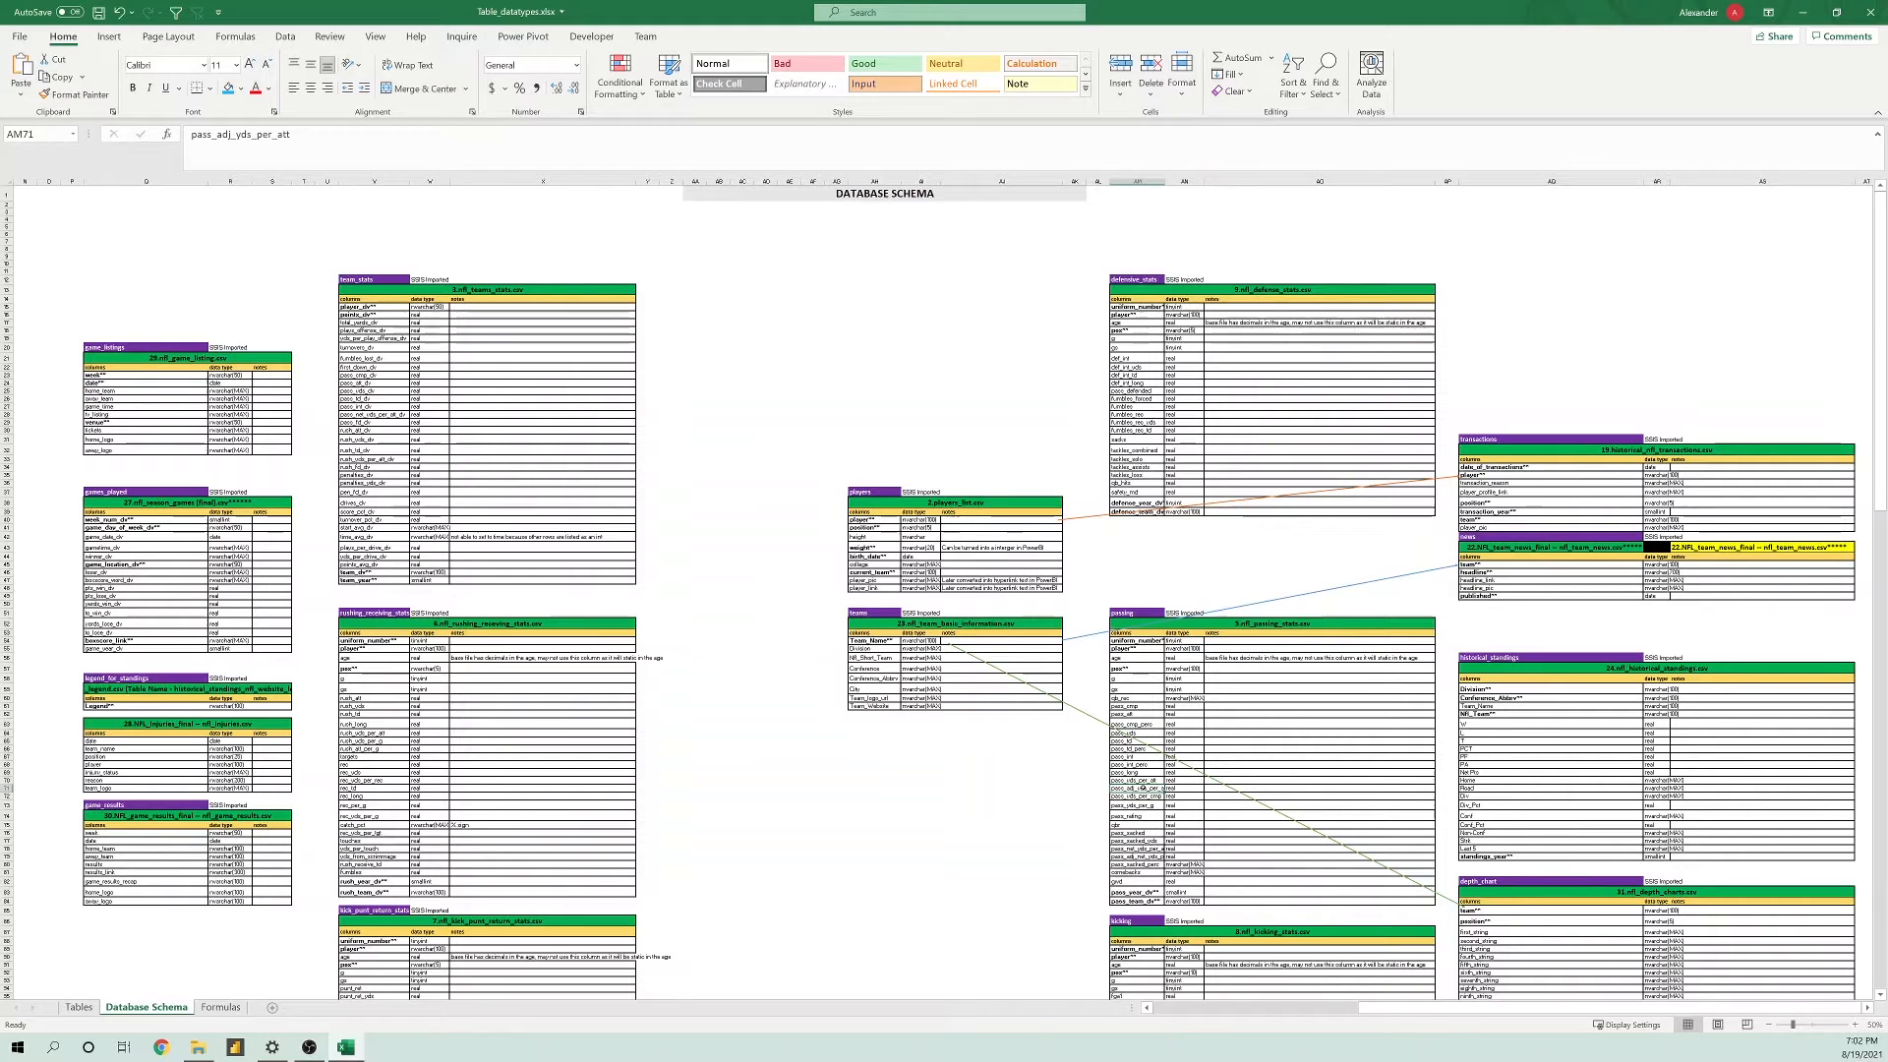
click(870, 697)
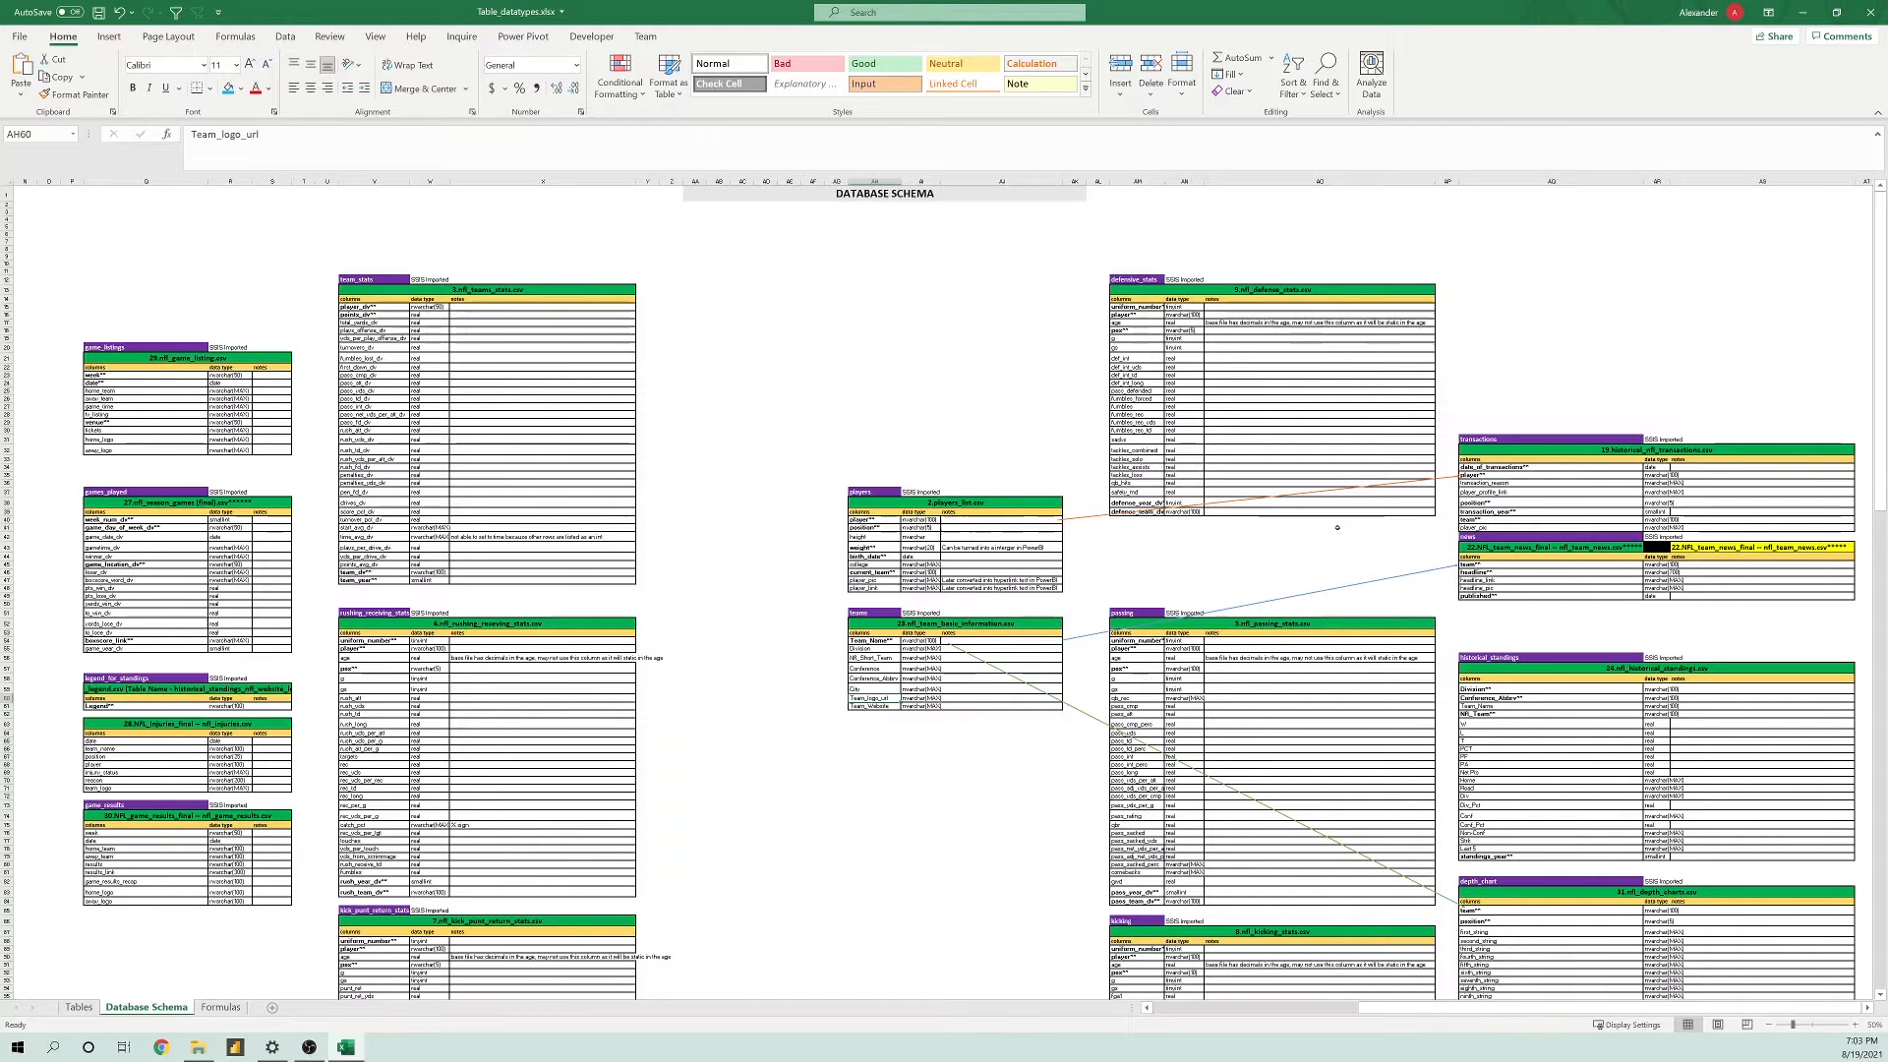
- Check the SSIS Imported labels above the schema's tables, including game_listings and kick_punt_return_stats
scroll(1336, 528, down, 5)
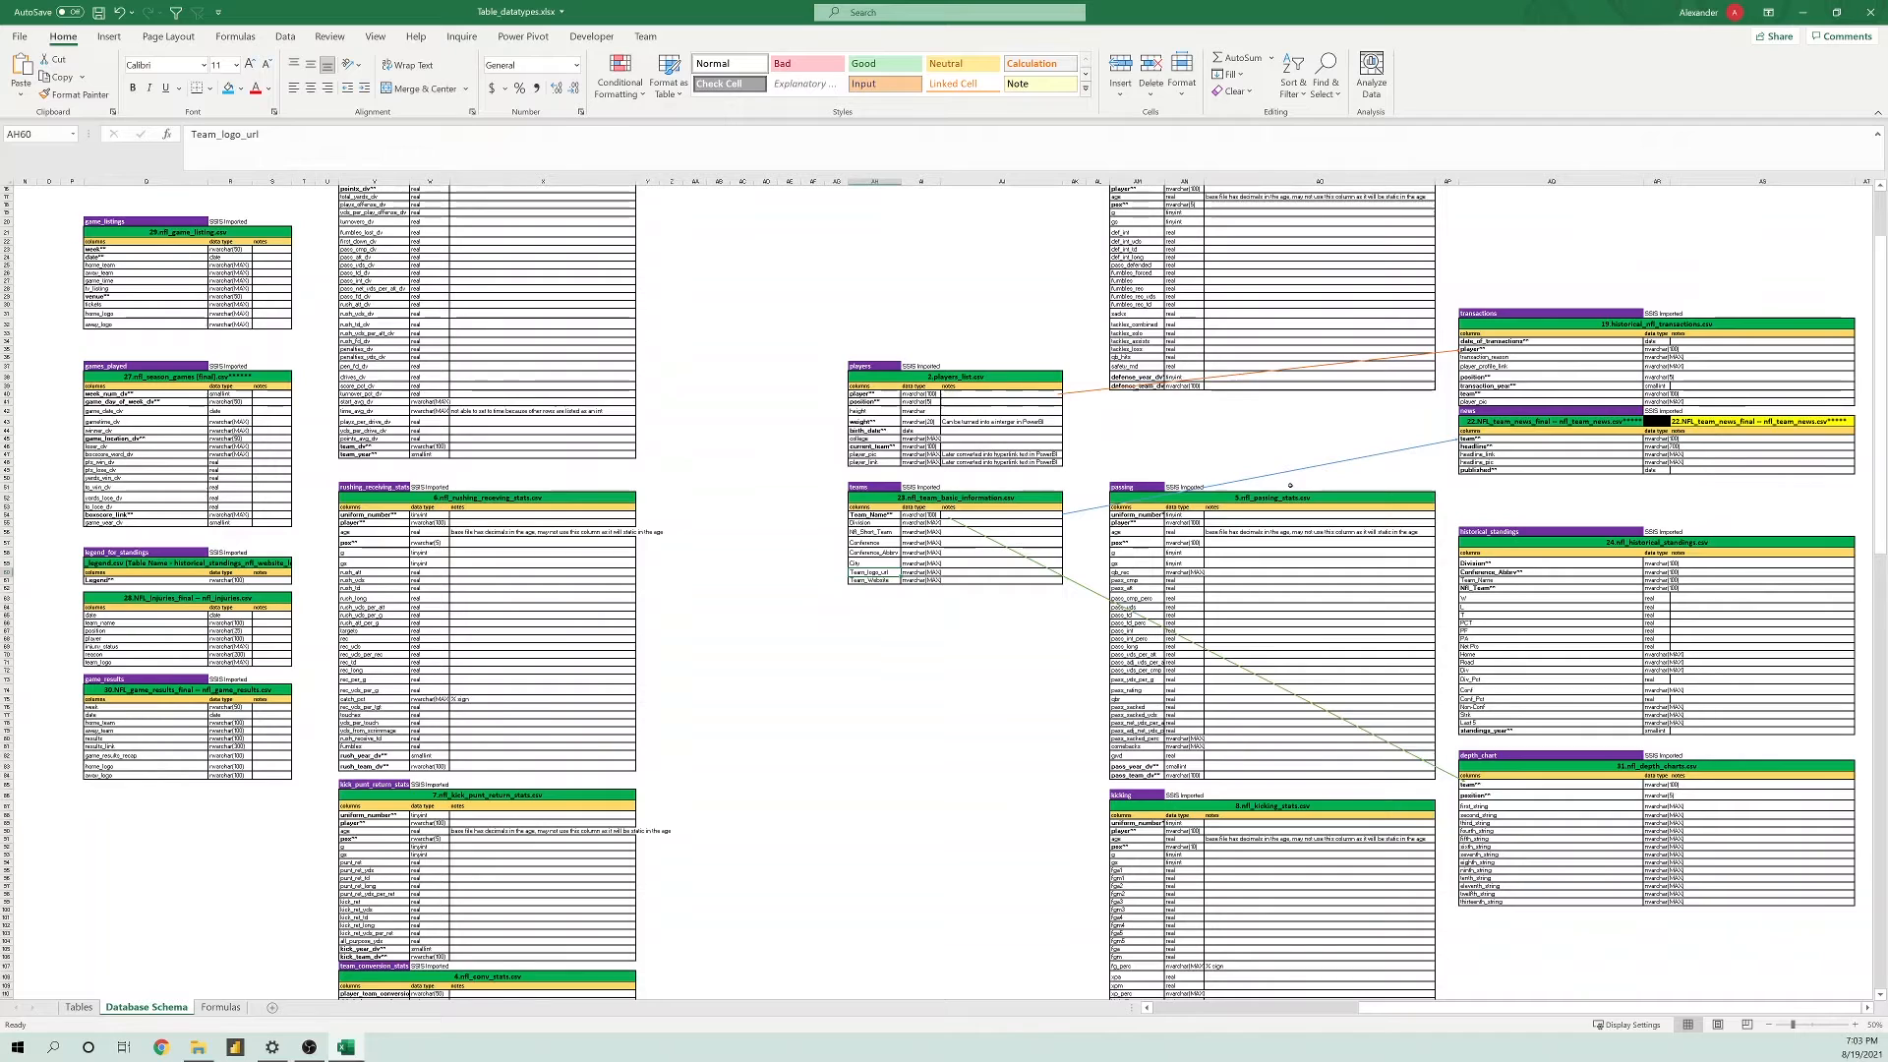
scroll(261, 265, up, 3)
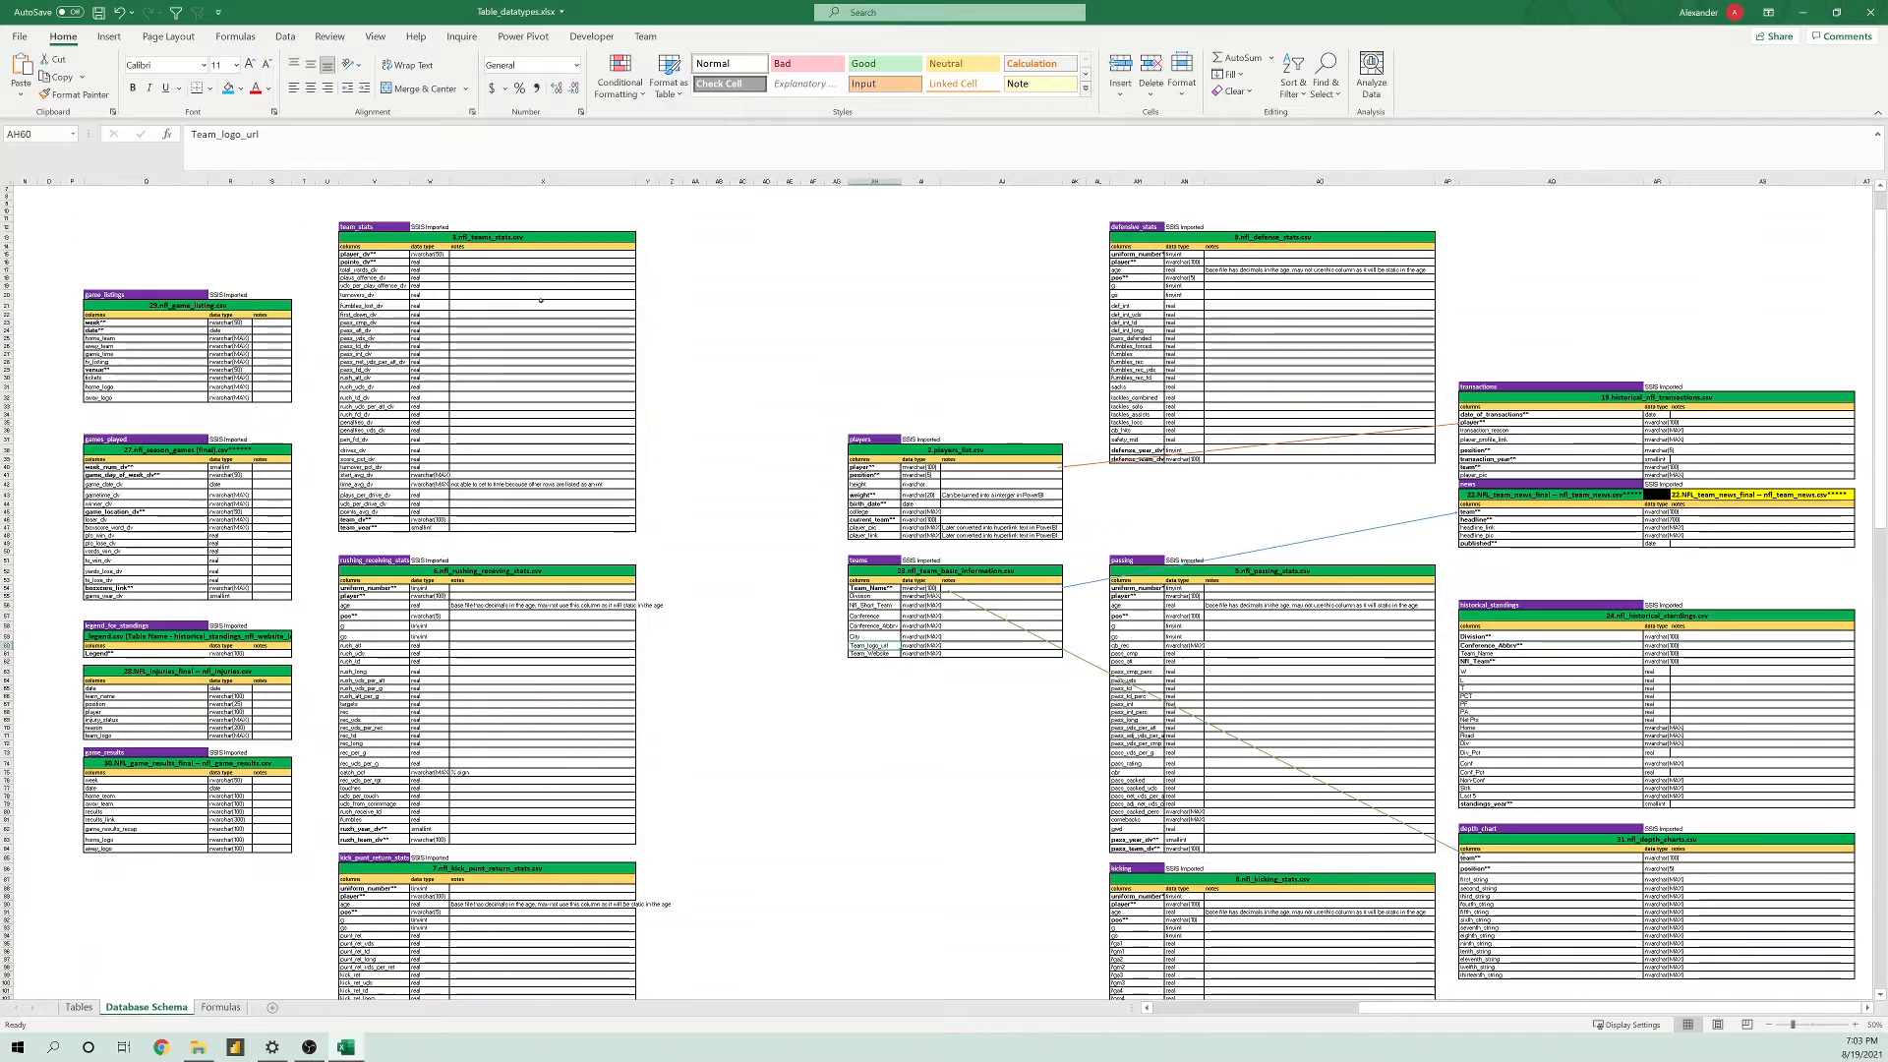
click(229, 295)
scroll(1175, 431, down, 2)
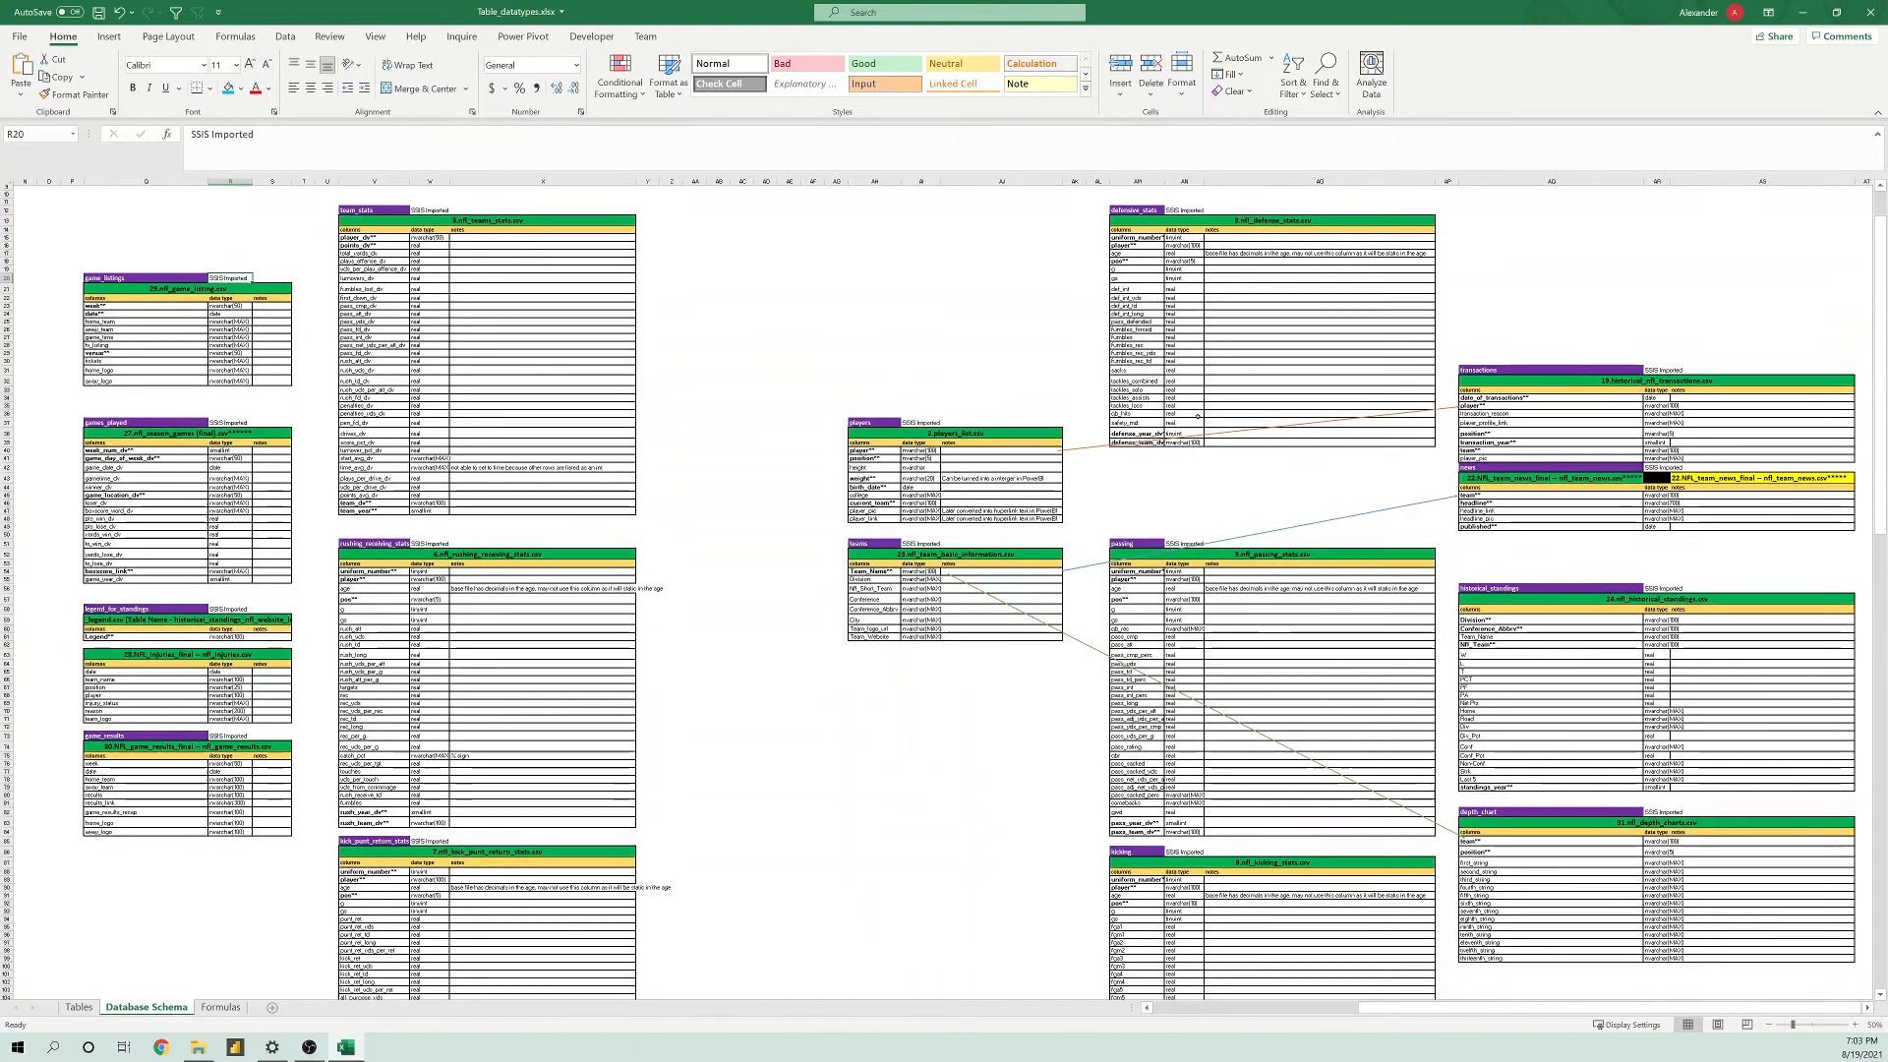
scroll(1175, 430, down, 2)
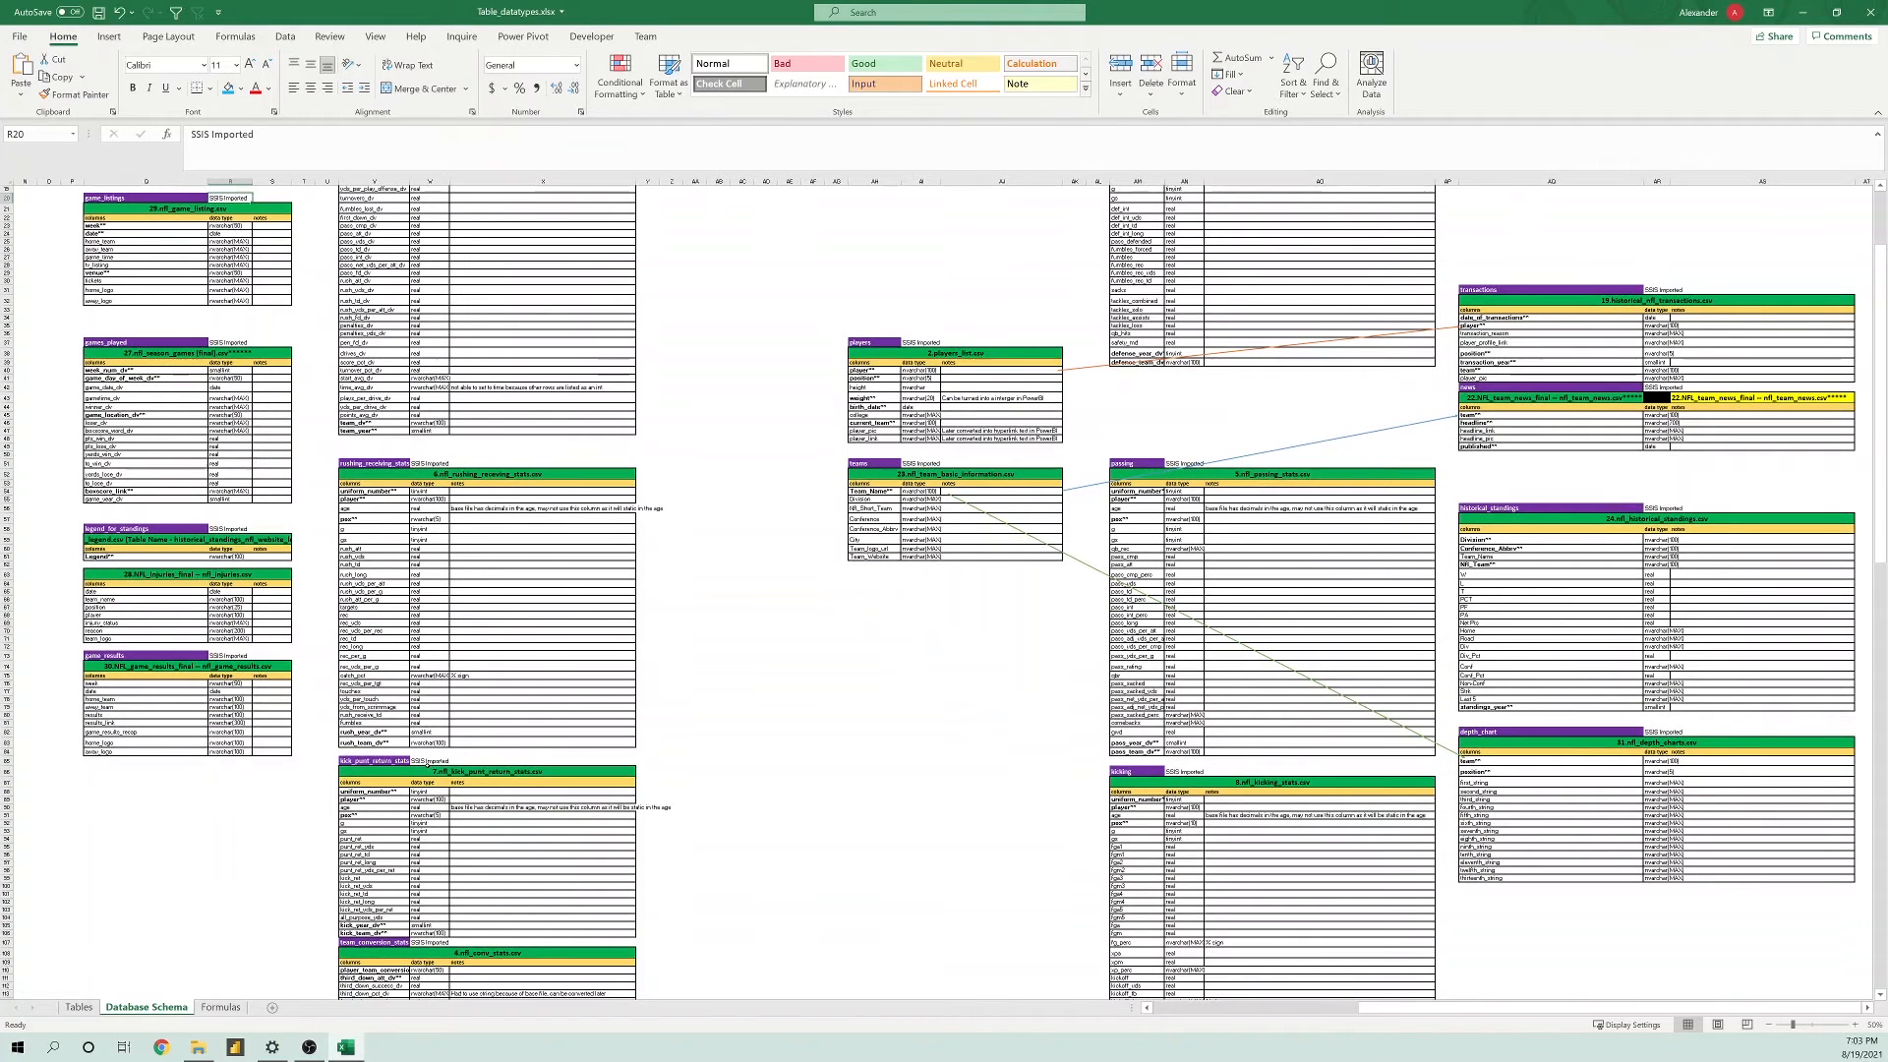
click(425, 760)
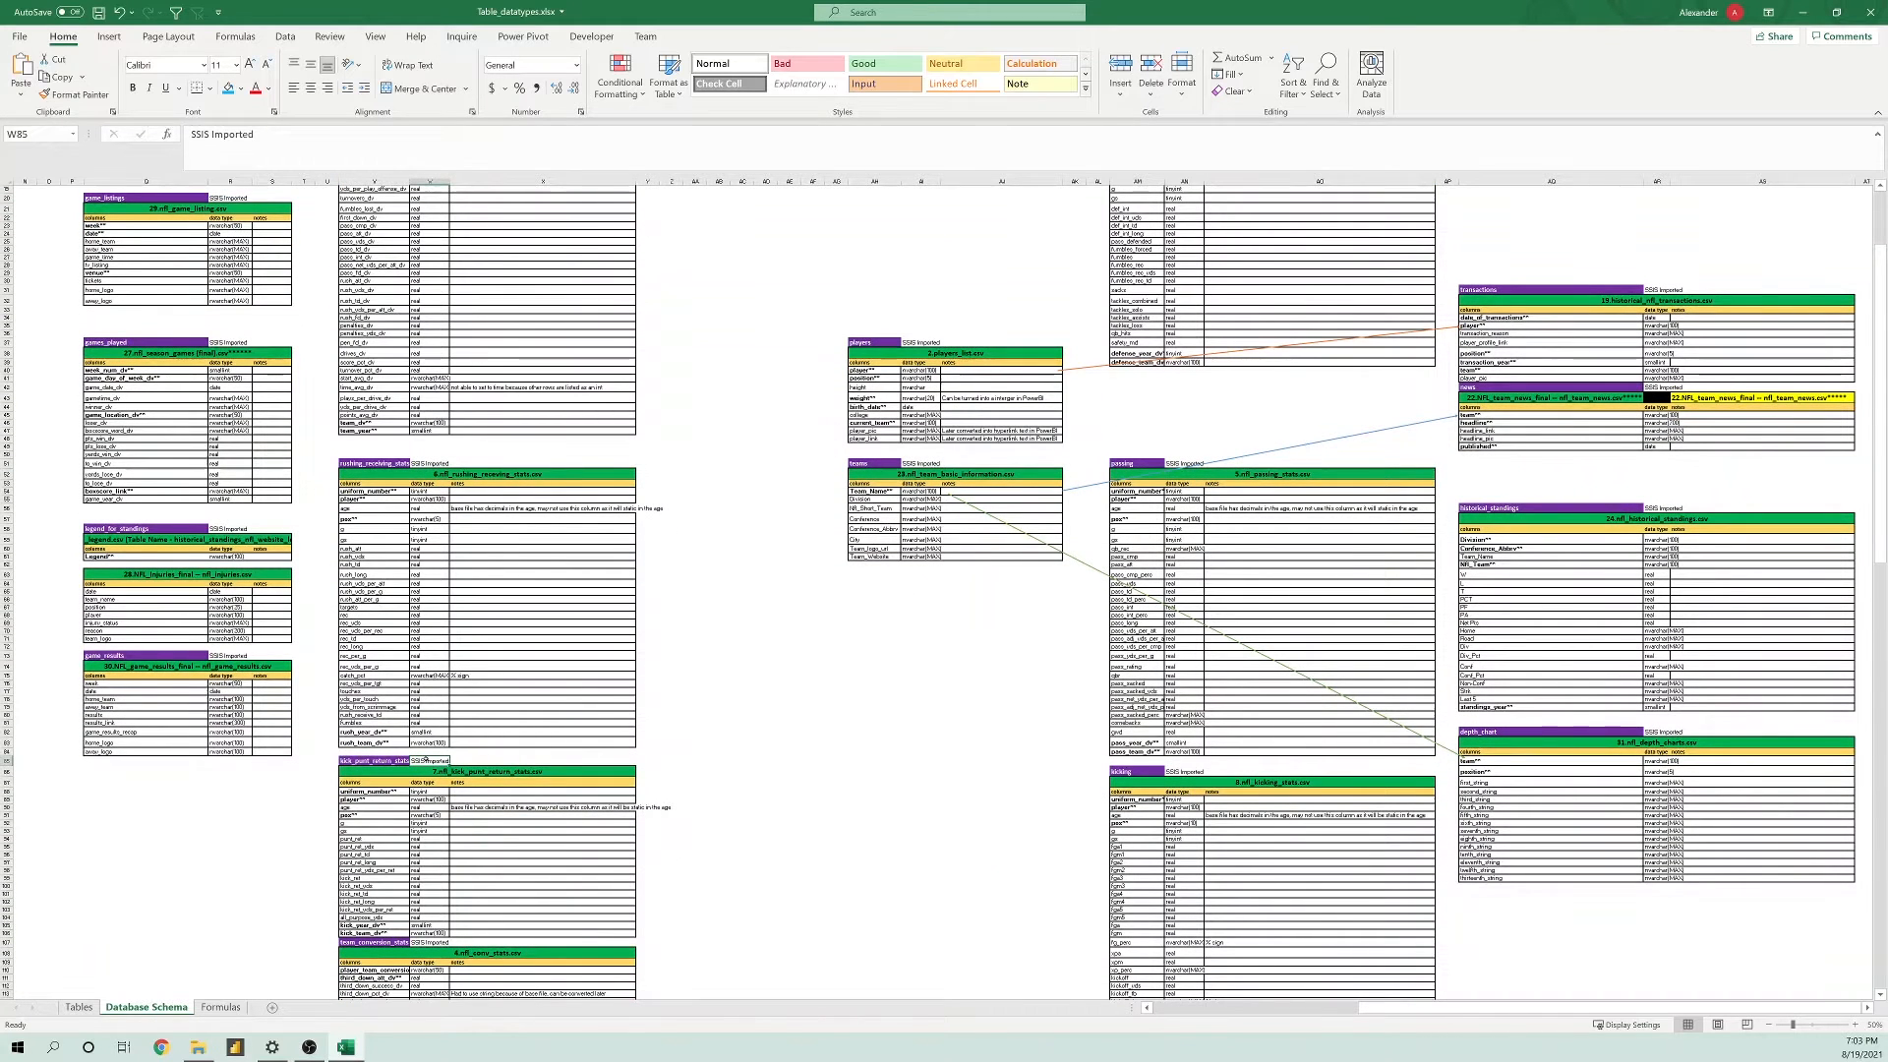
key(Left)
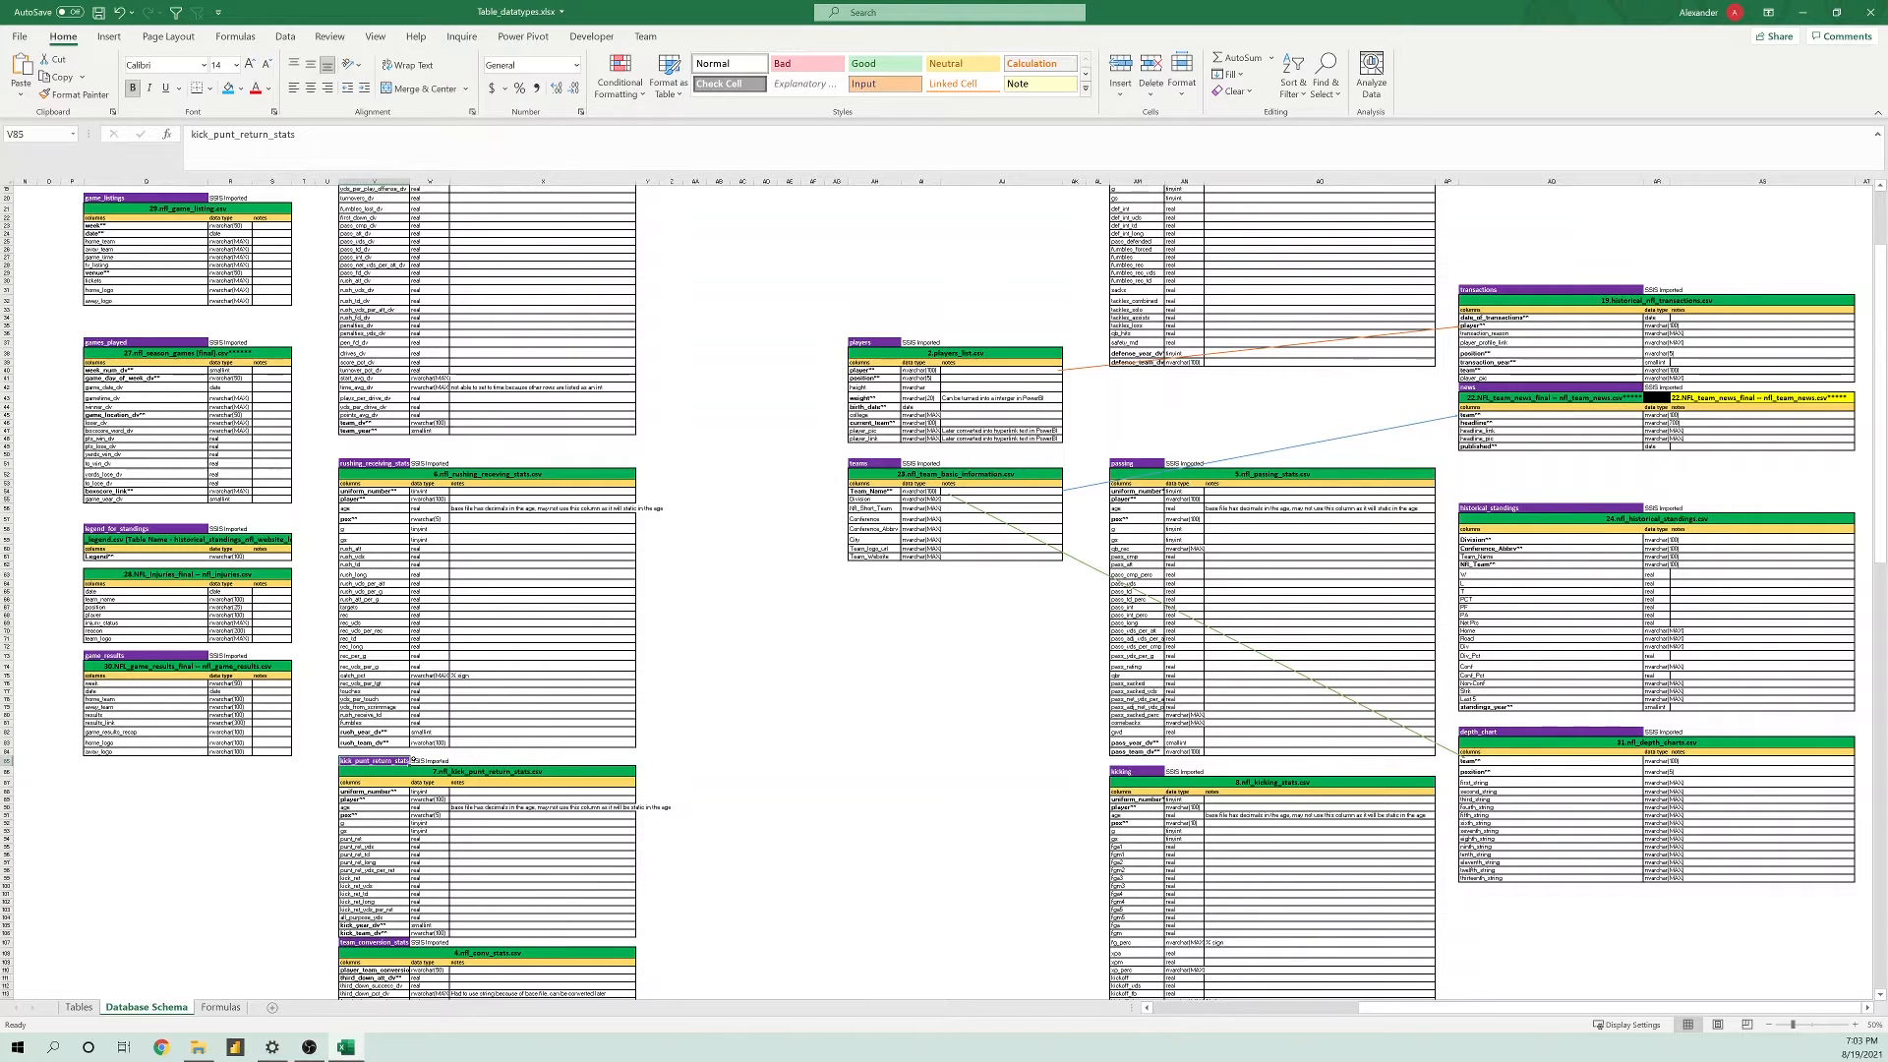
key(Right)
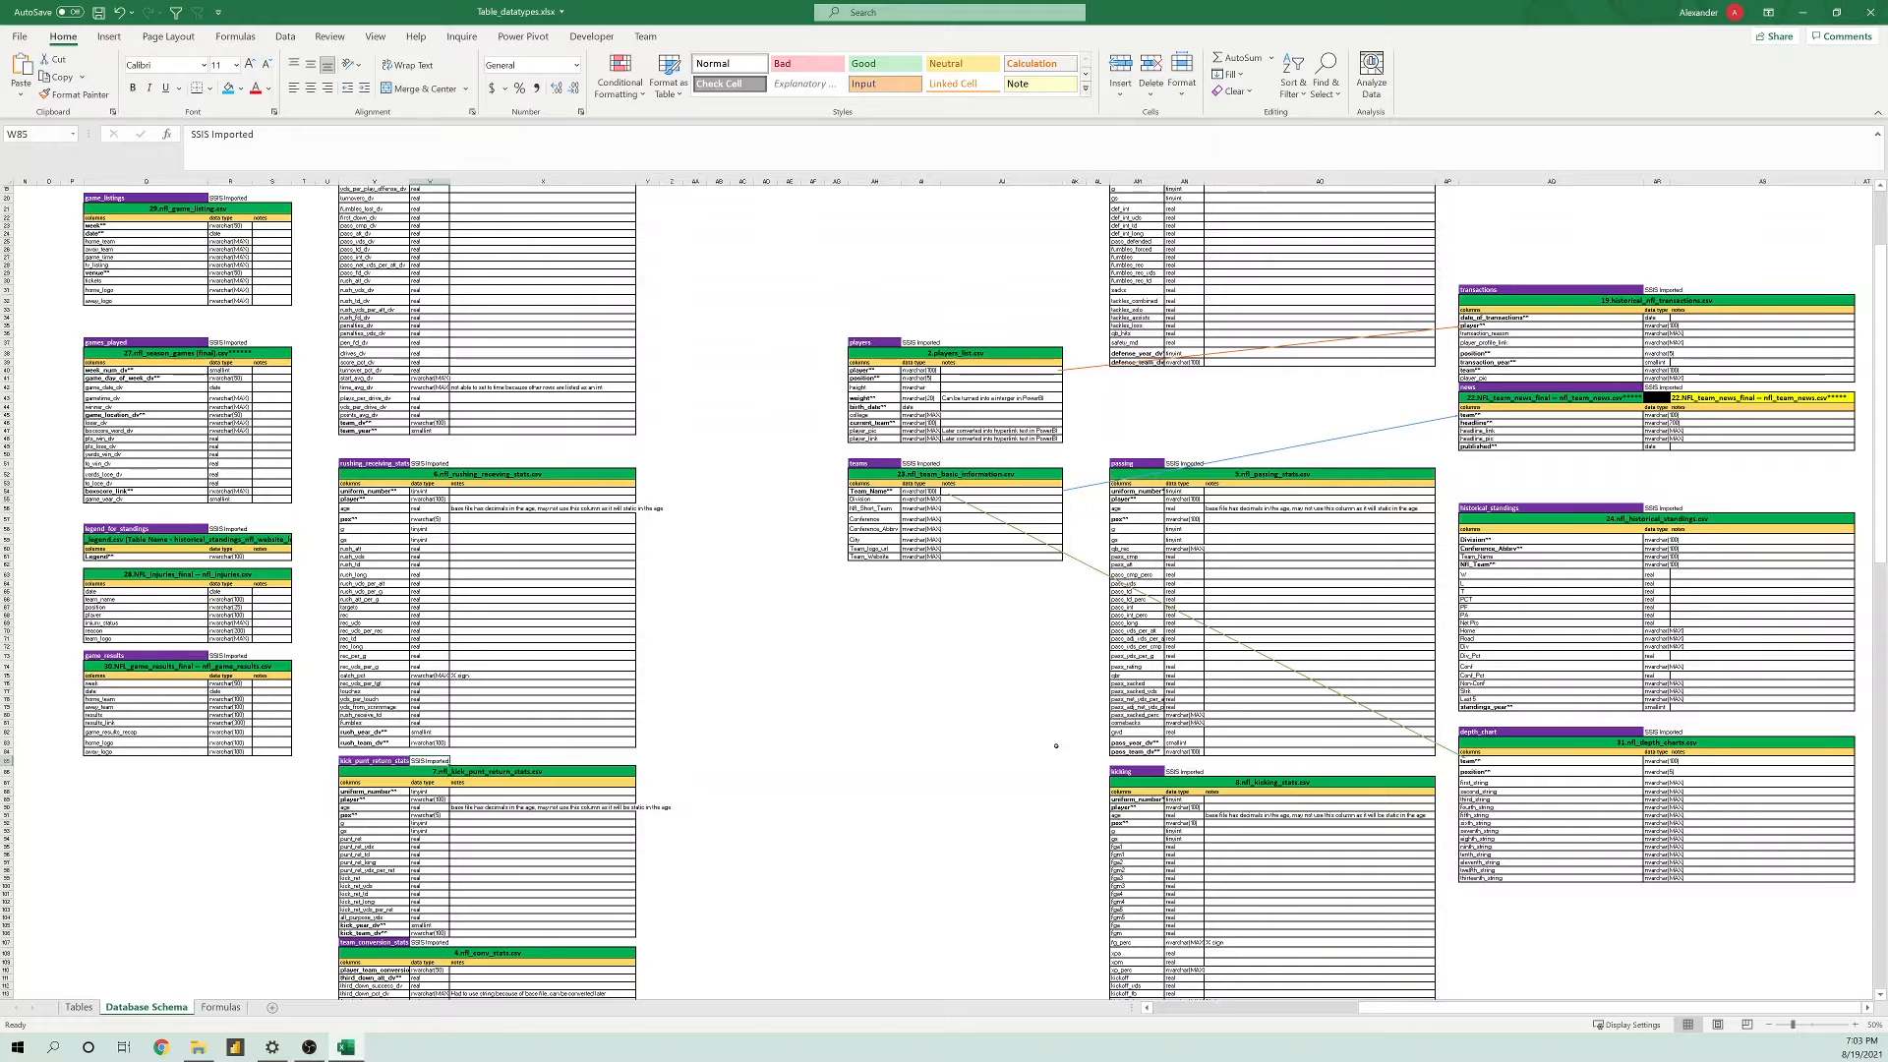
scroll(942, 589, down, 4)
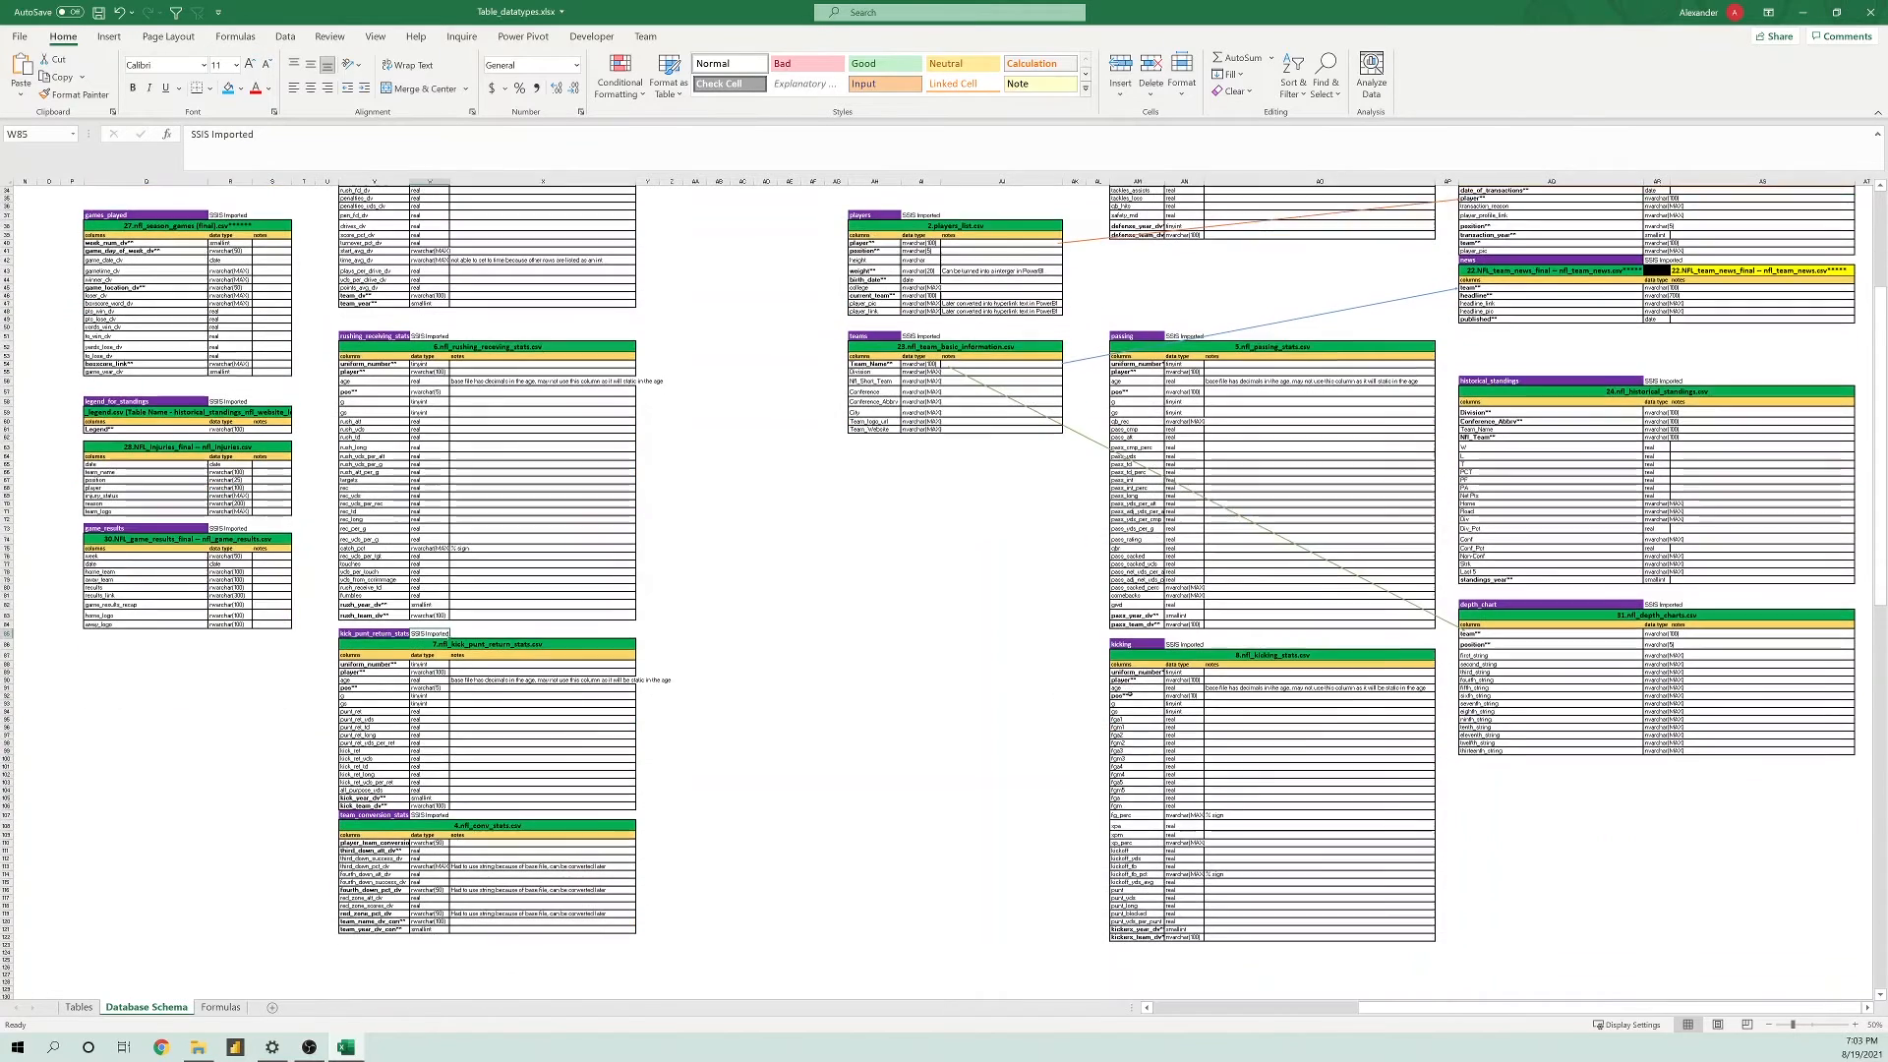
scroll(942, 590, up, 10)
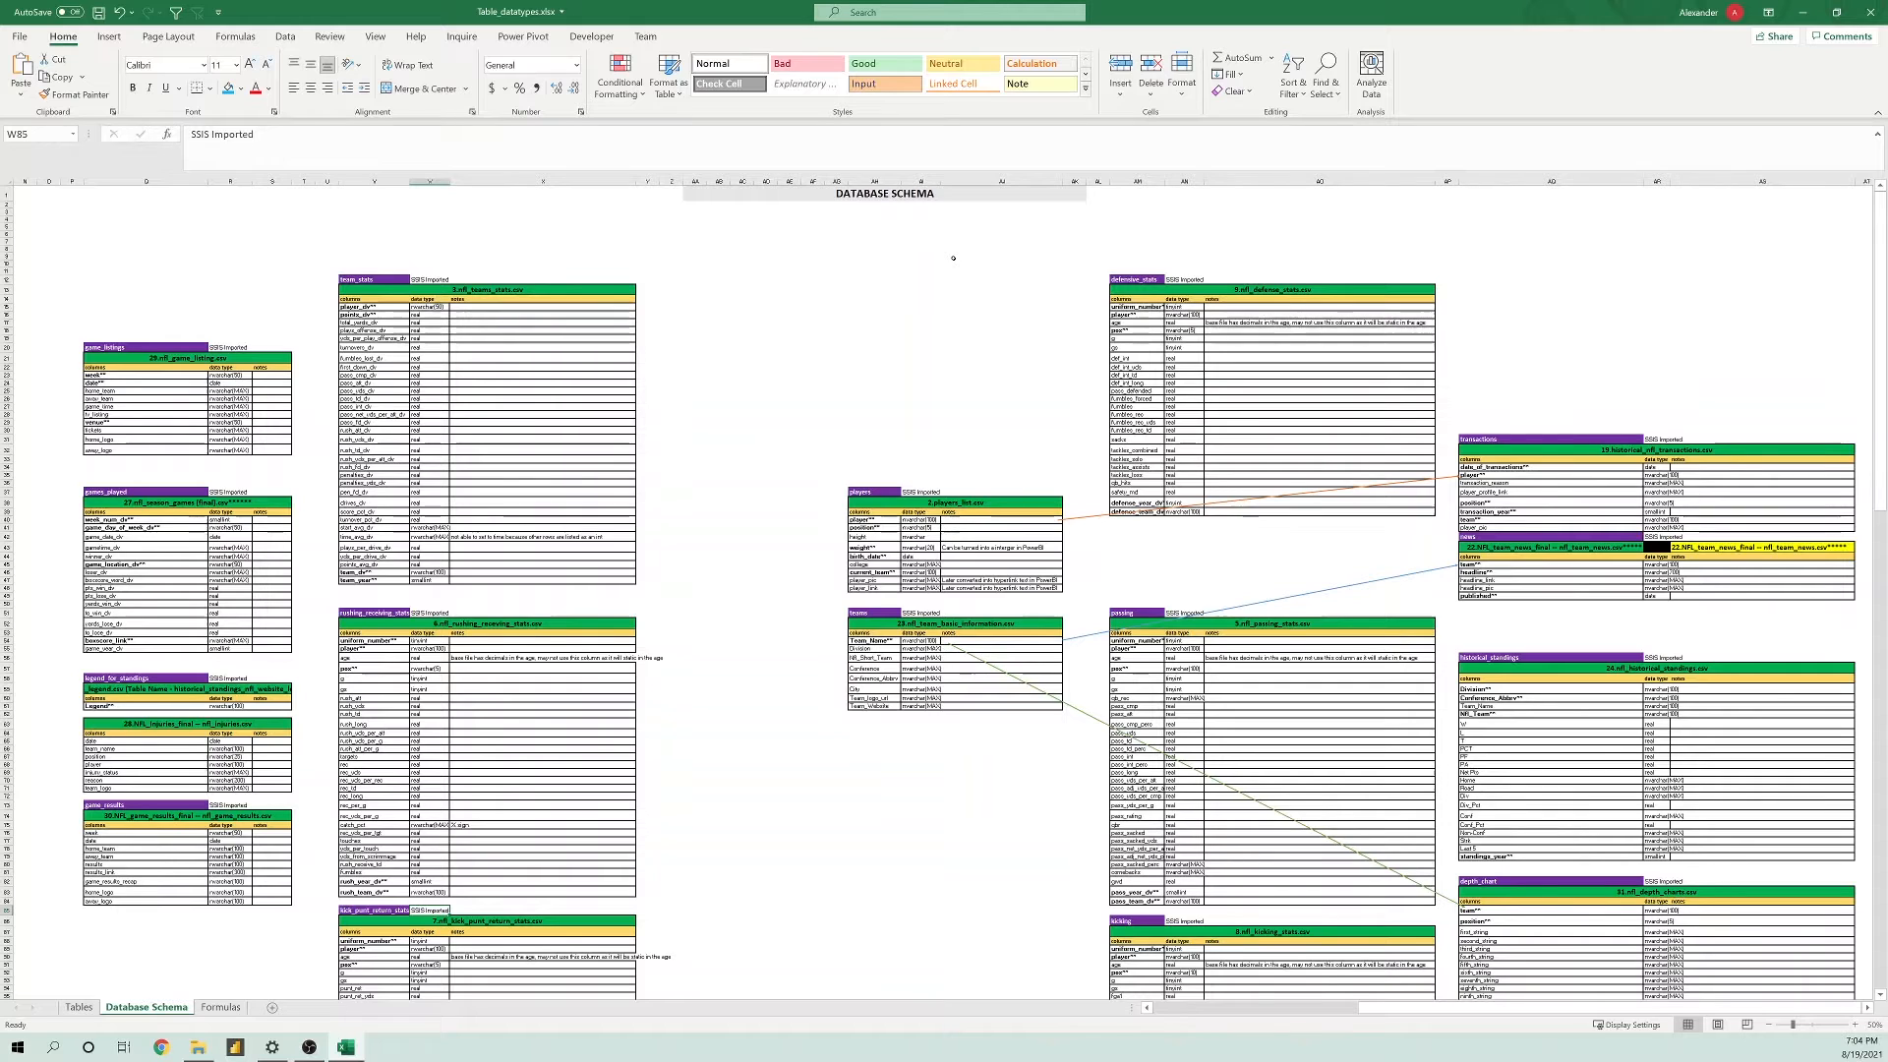
- Switch to the Formulas sheet and examine the column and data type list, the pre-query CONCAT formula and the final depth_chart query
click(220, 1006)
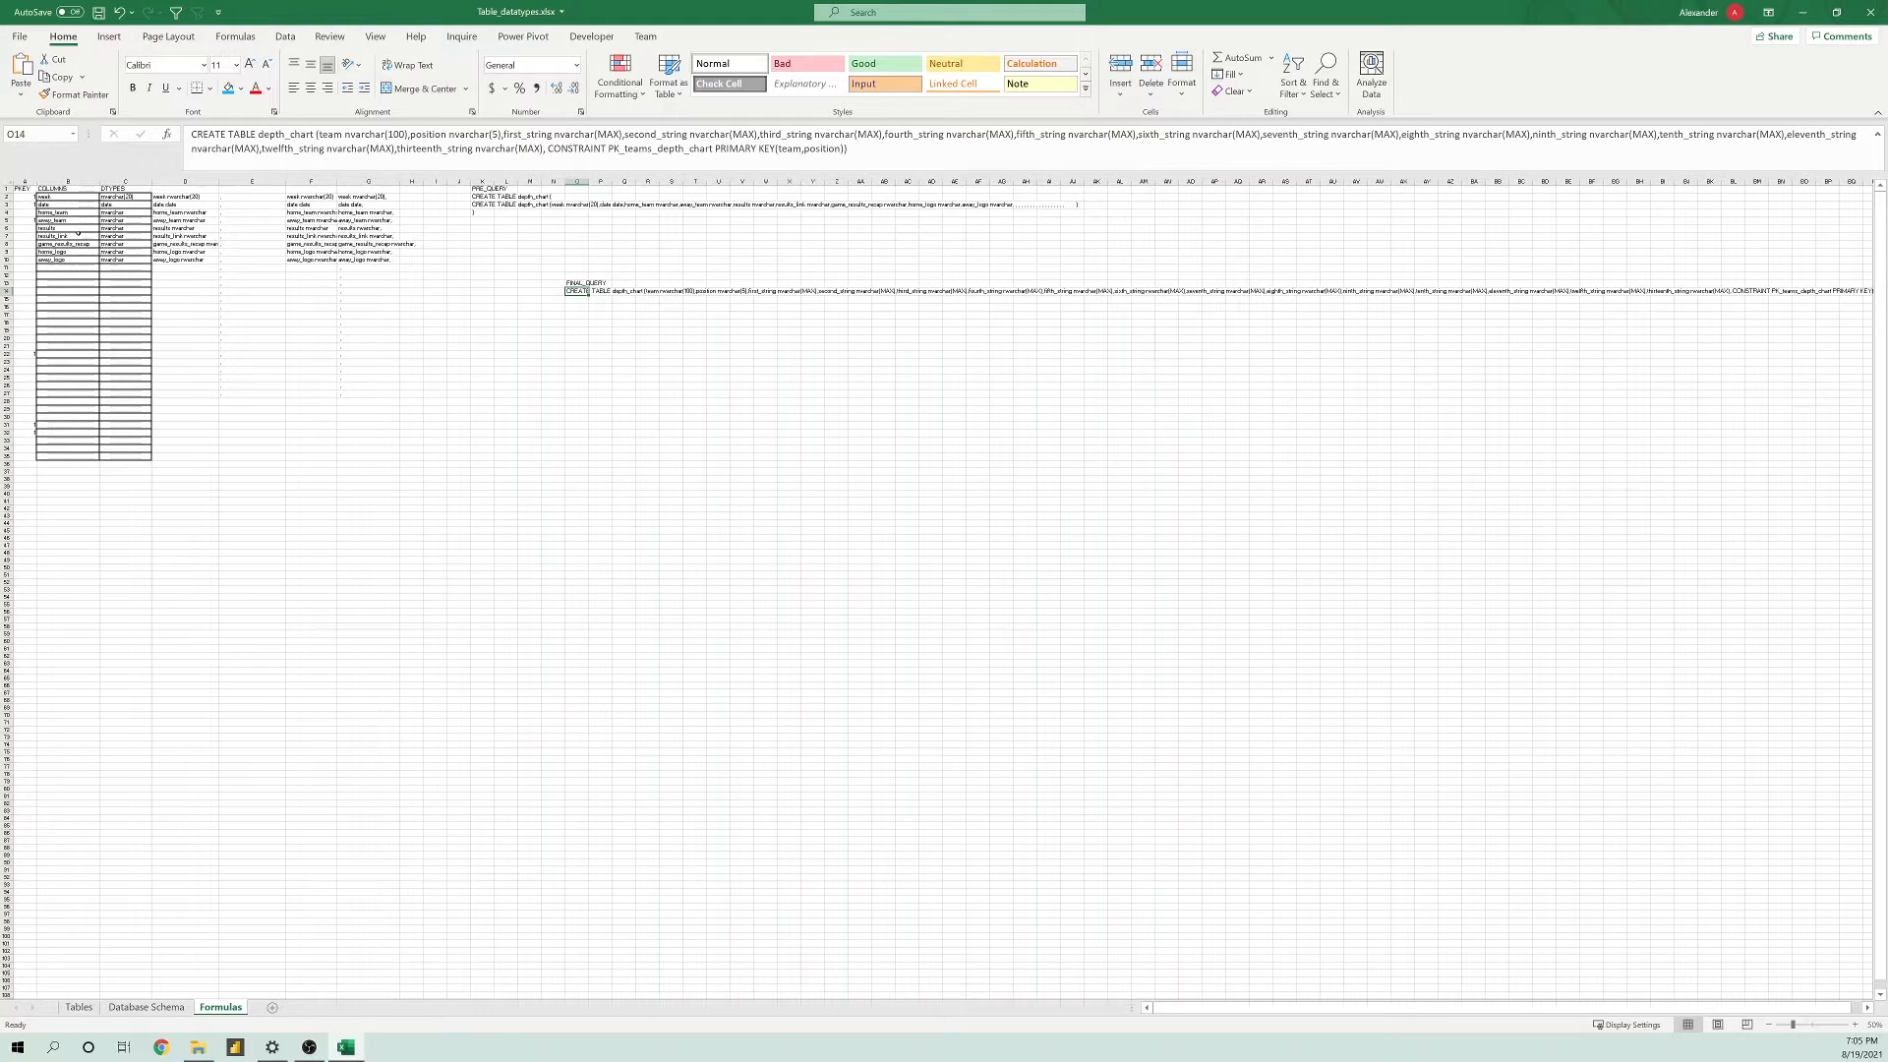
drag(65, 199, 123, 457)
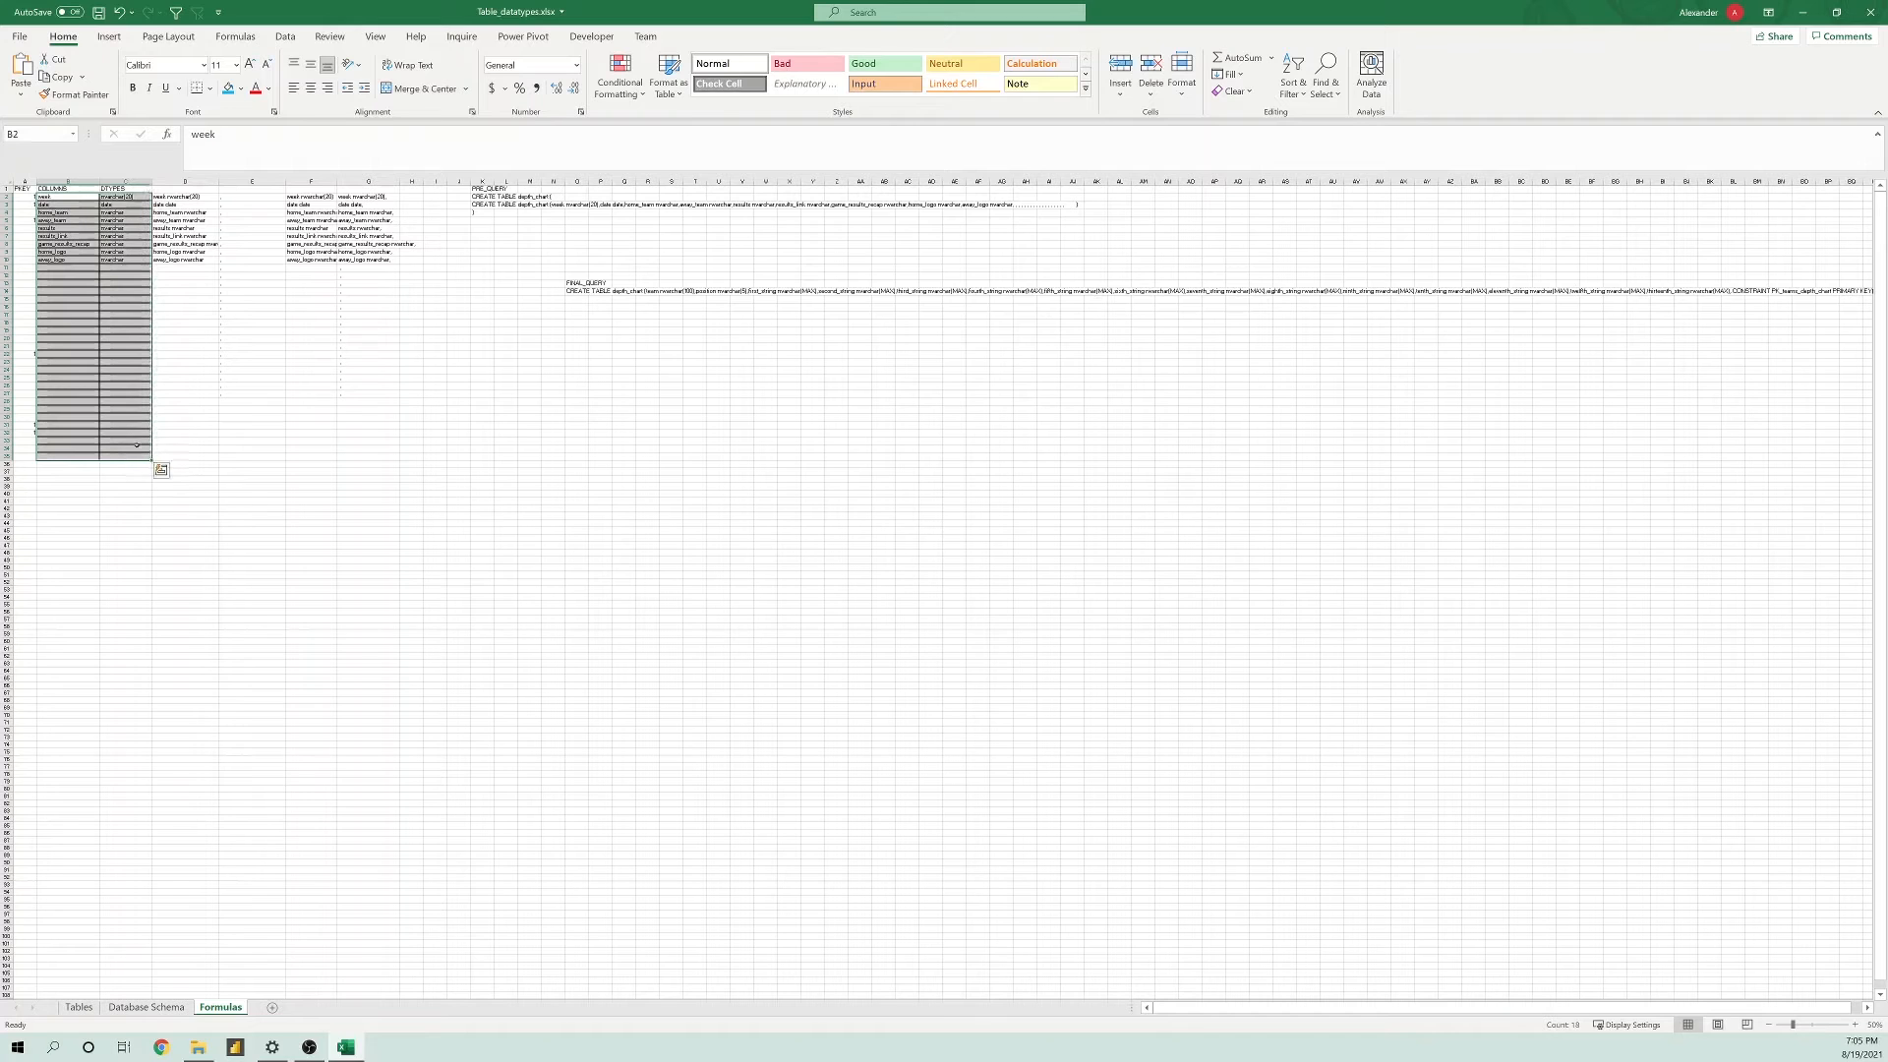
click(482, 204)
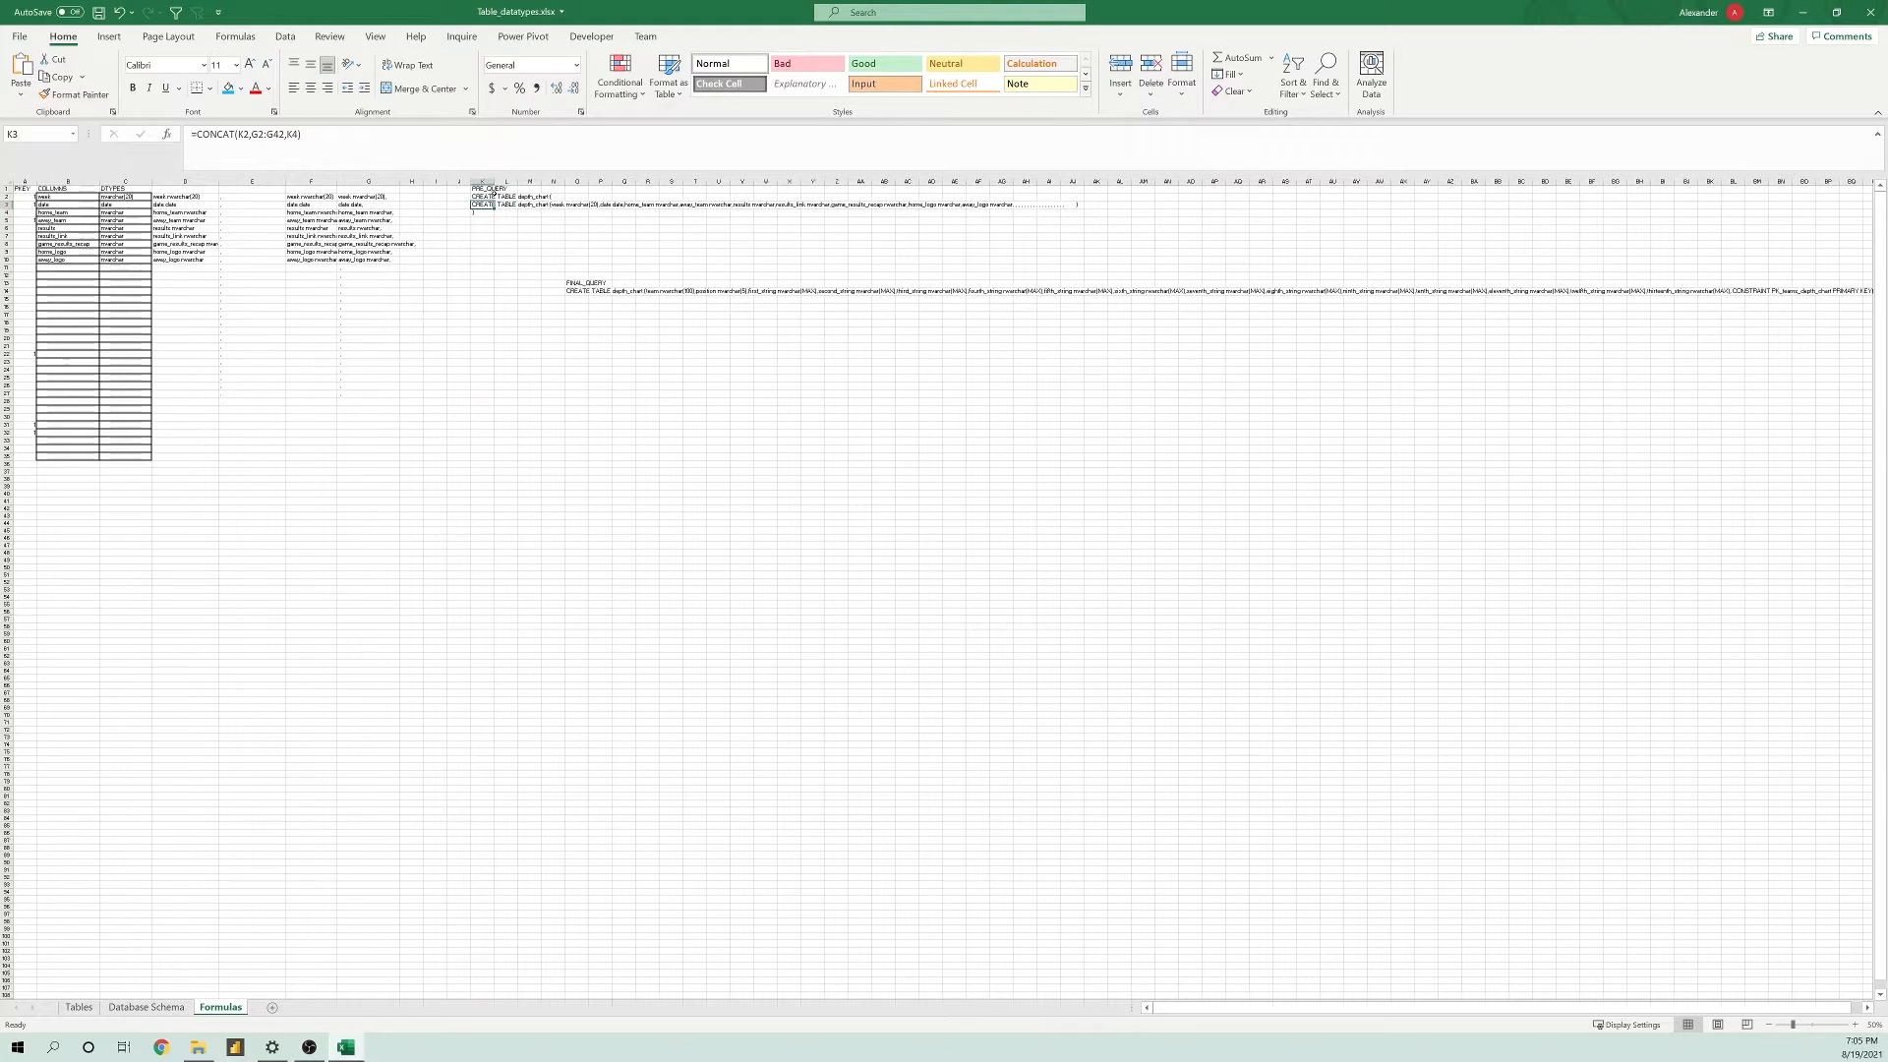
click(584, 291)
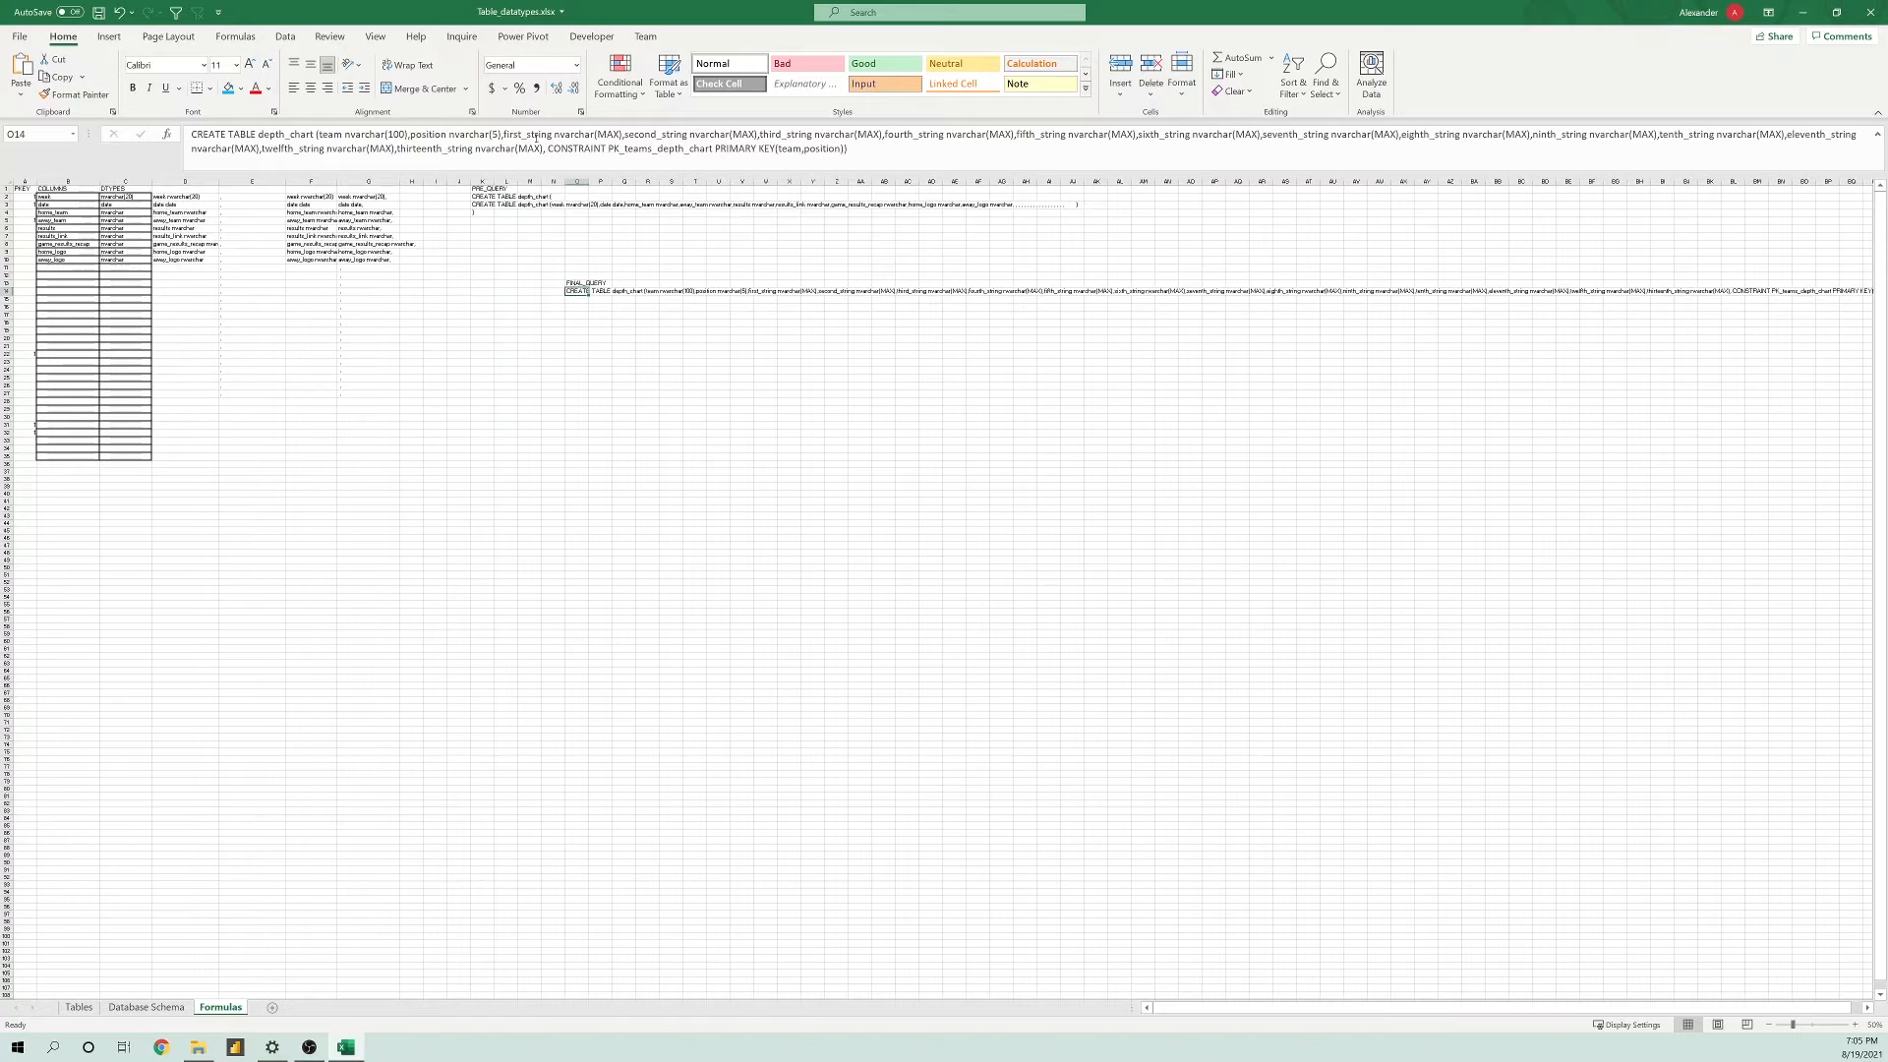
click(536, 135)
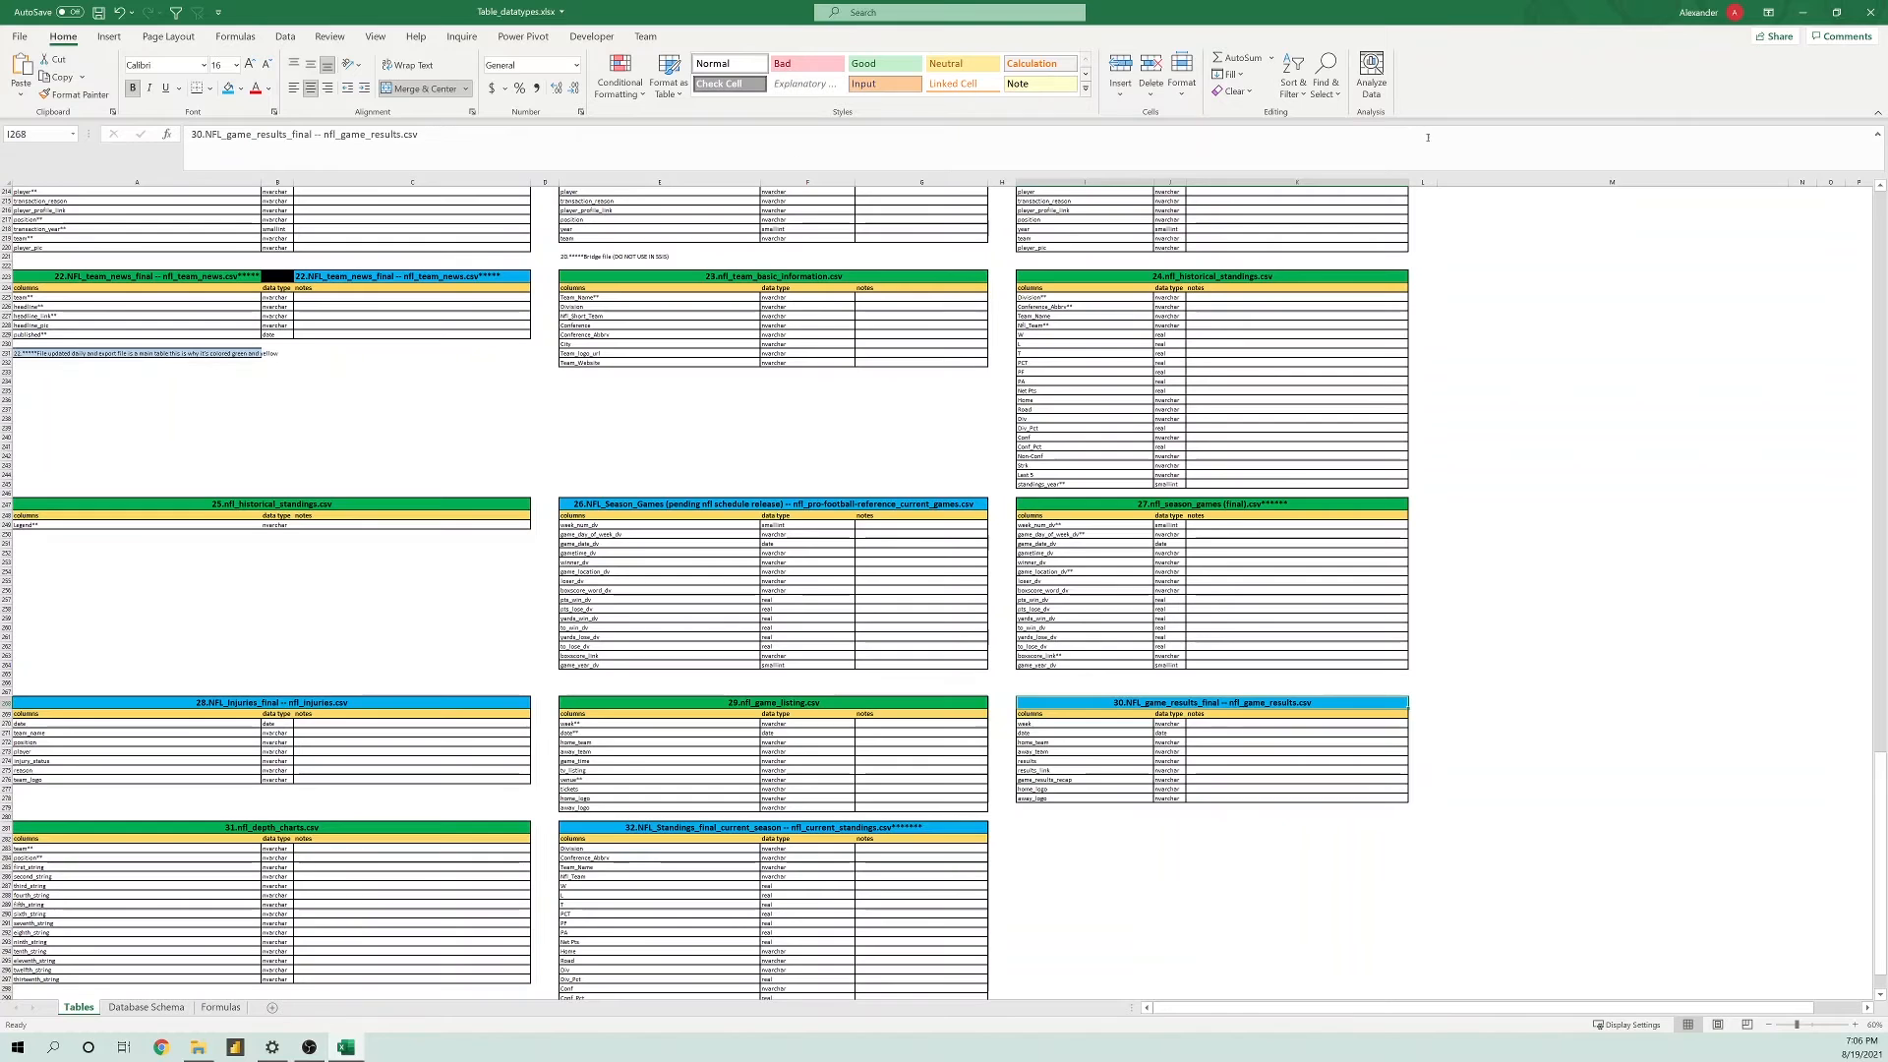
- Close the workbook, switch to the nfl_db_etl project in Visual Studio and examine the package's Initial data load container
click(1870, 12)
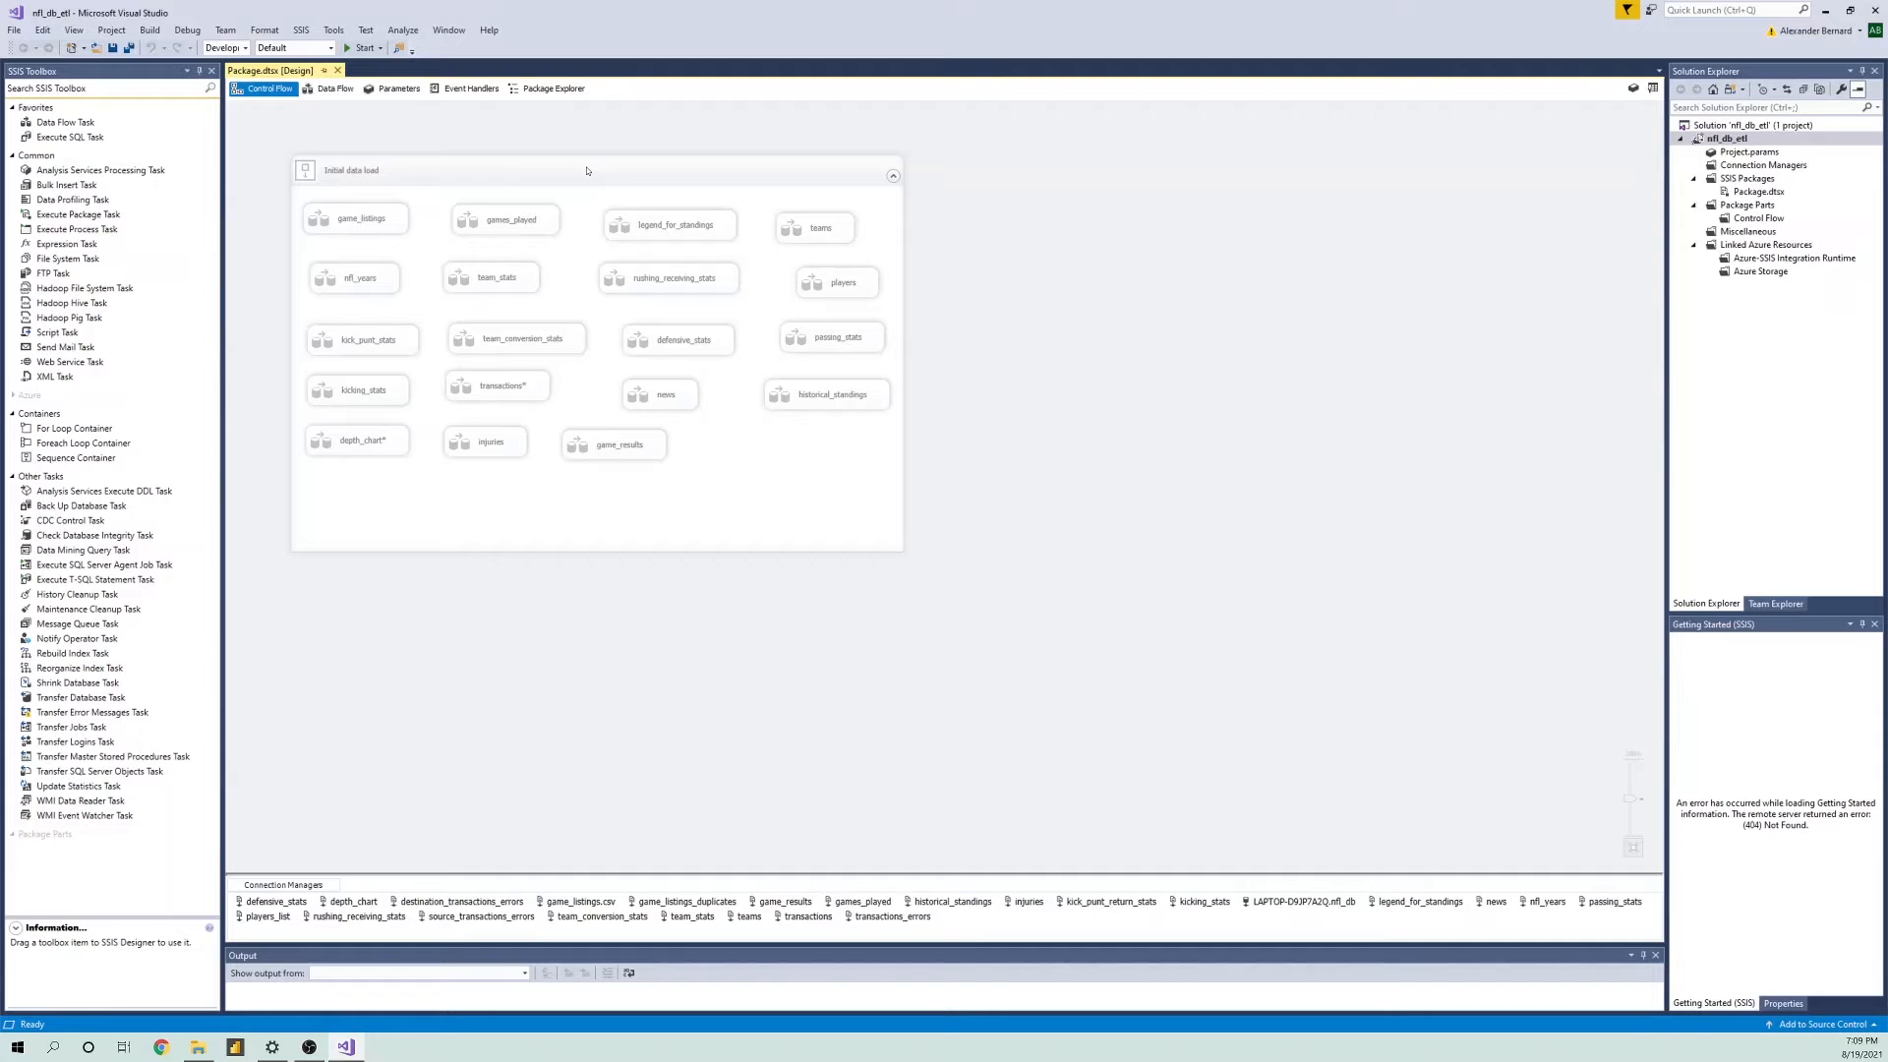
click(587, 172)
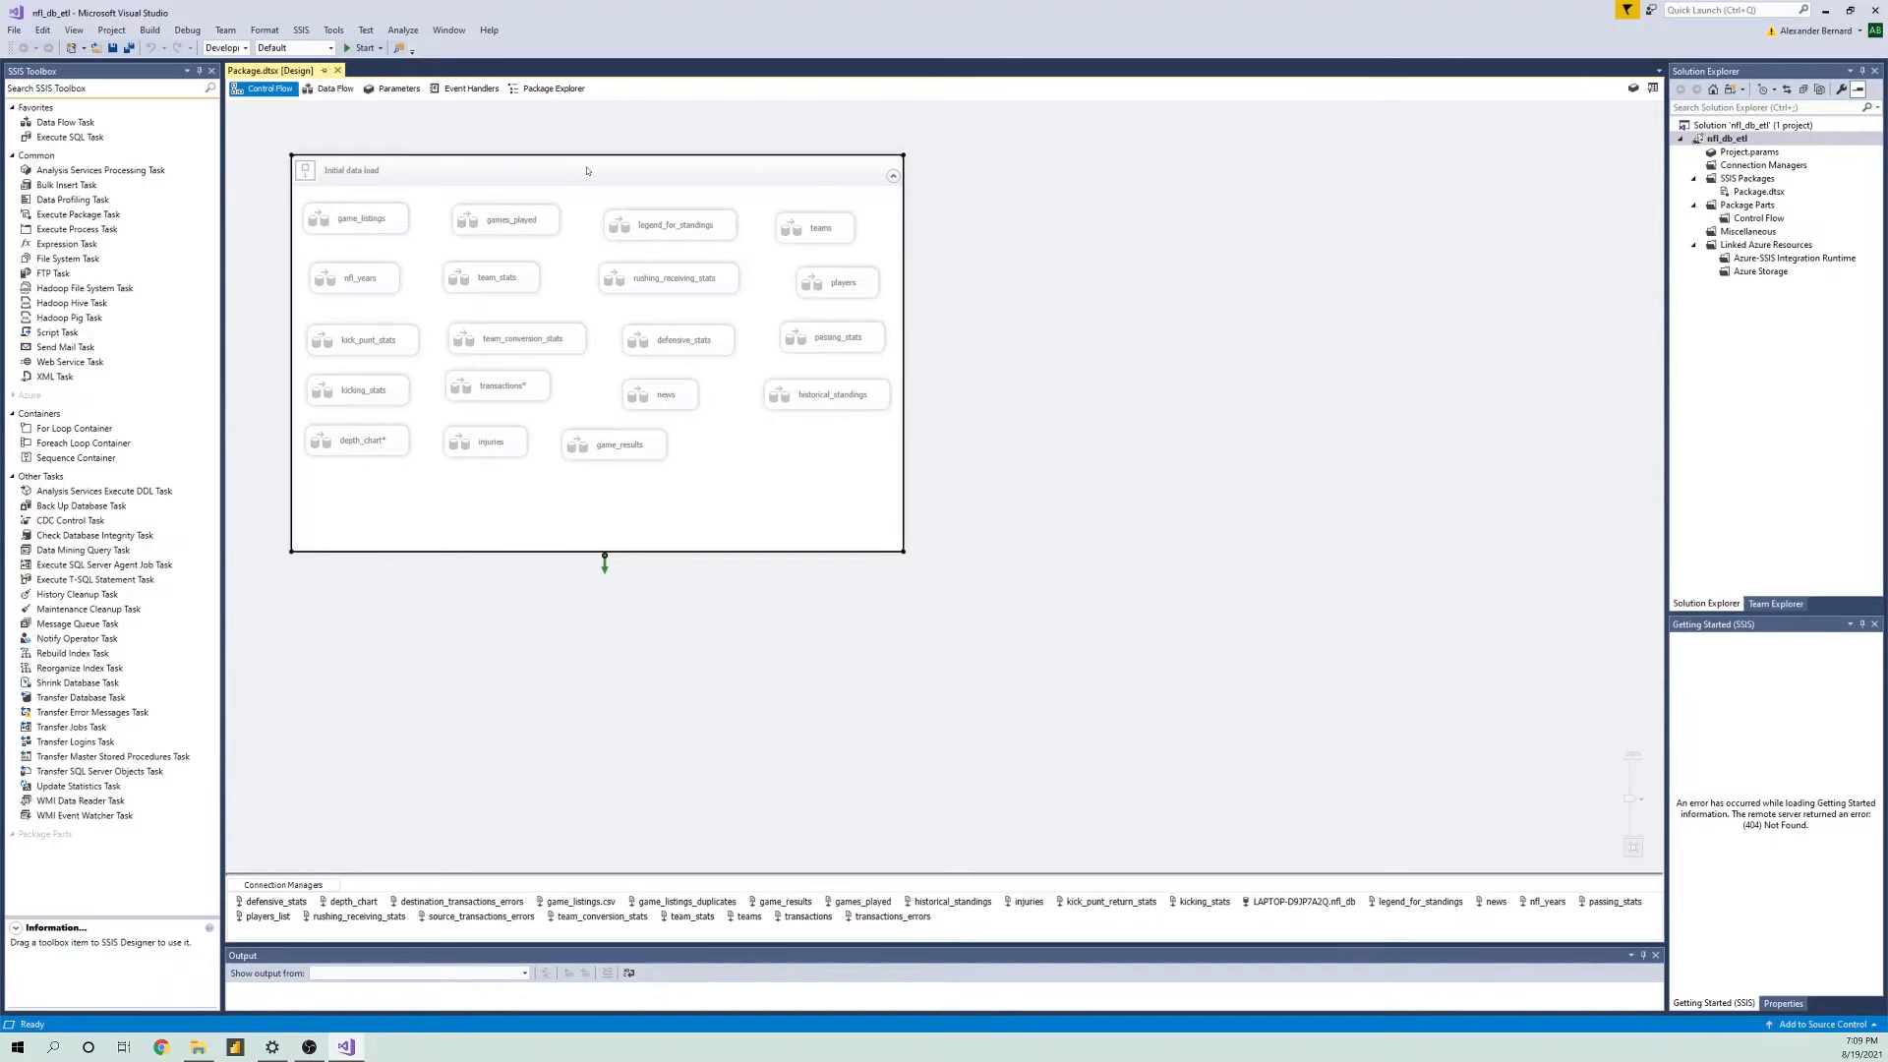
click(381, 172)
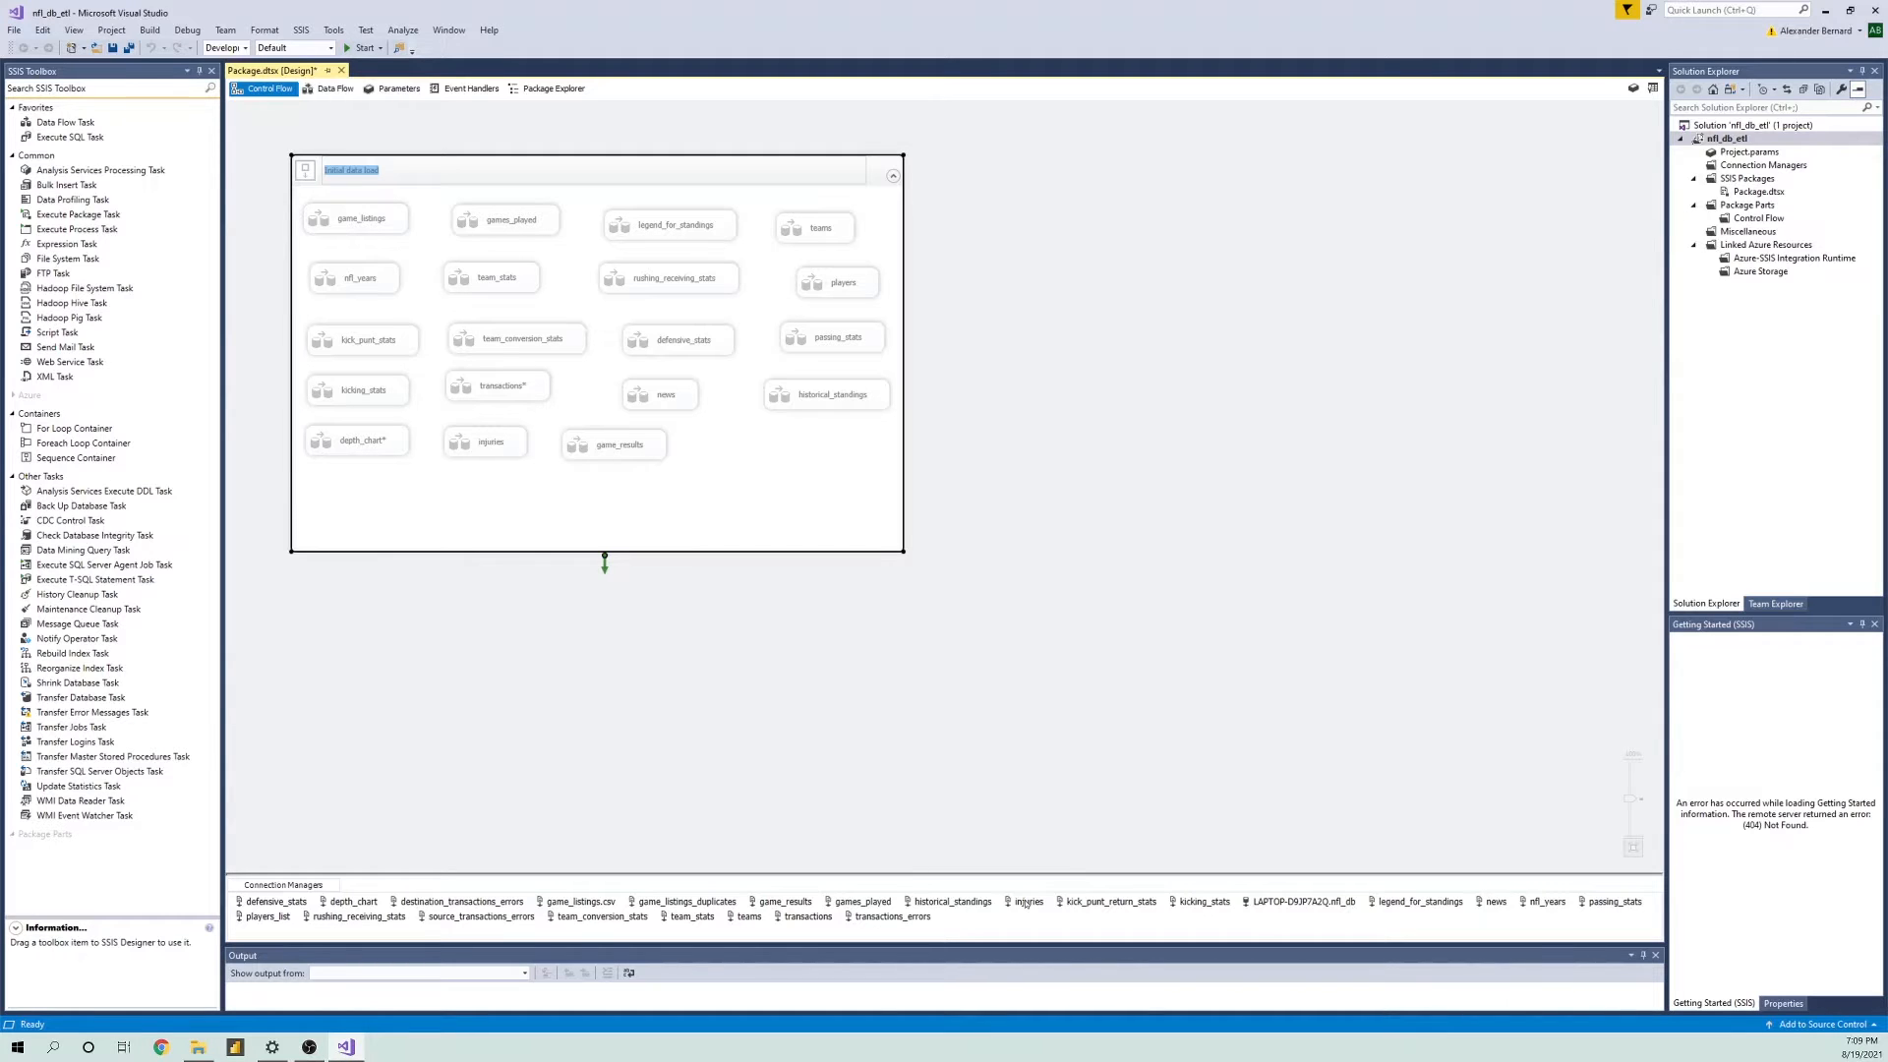
click(966, 937)
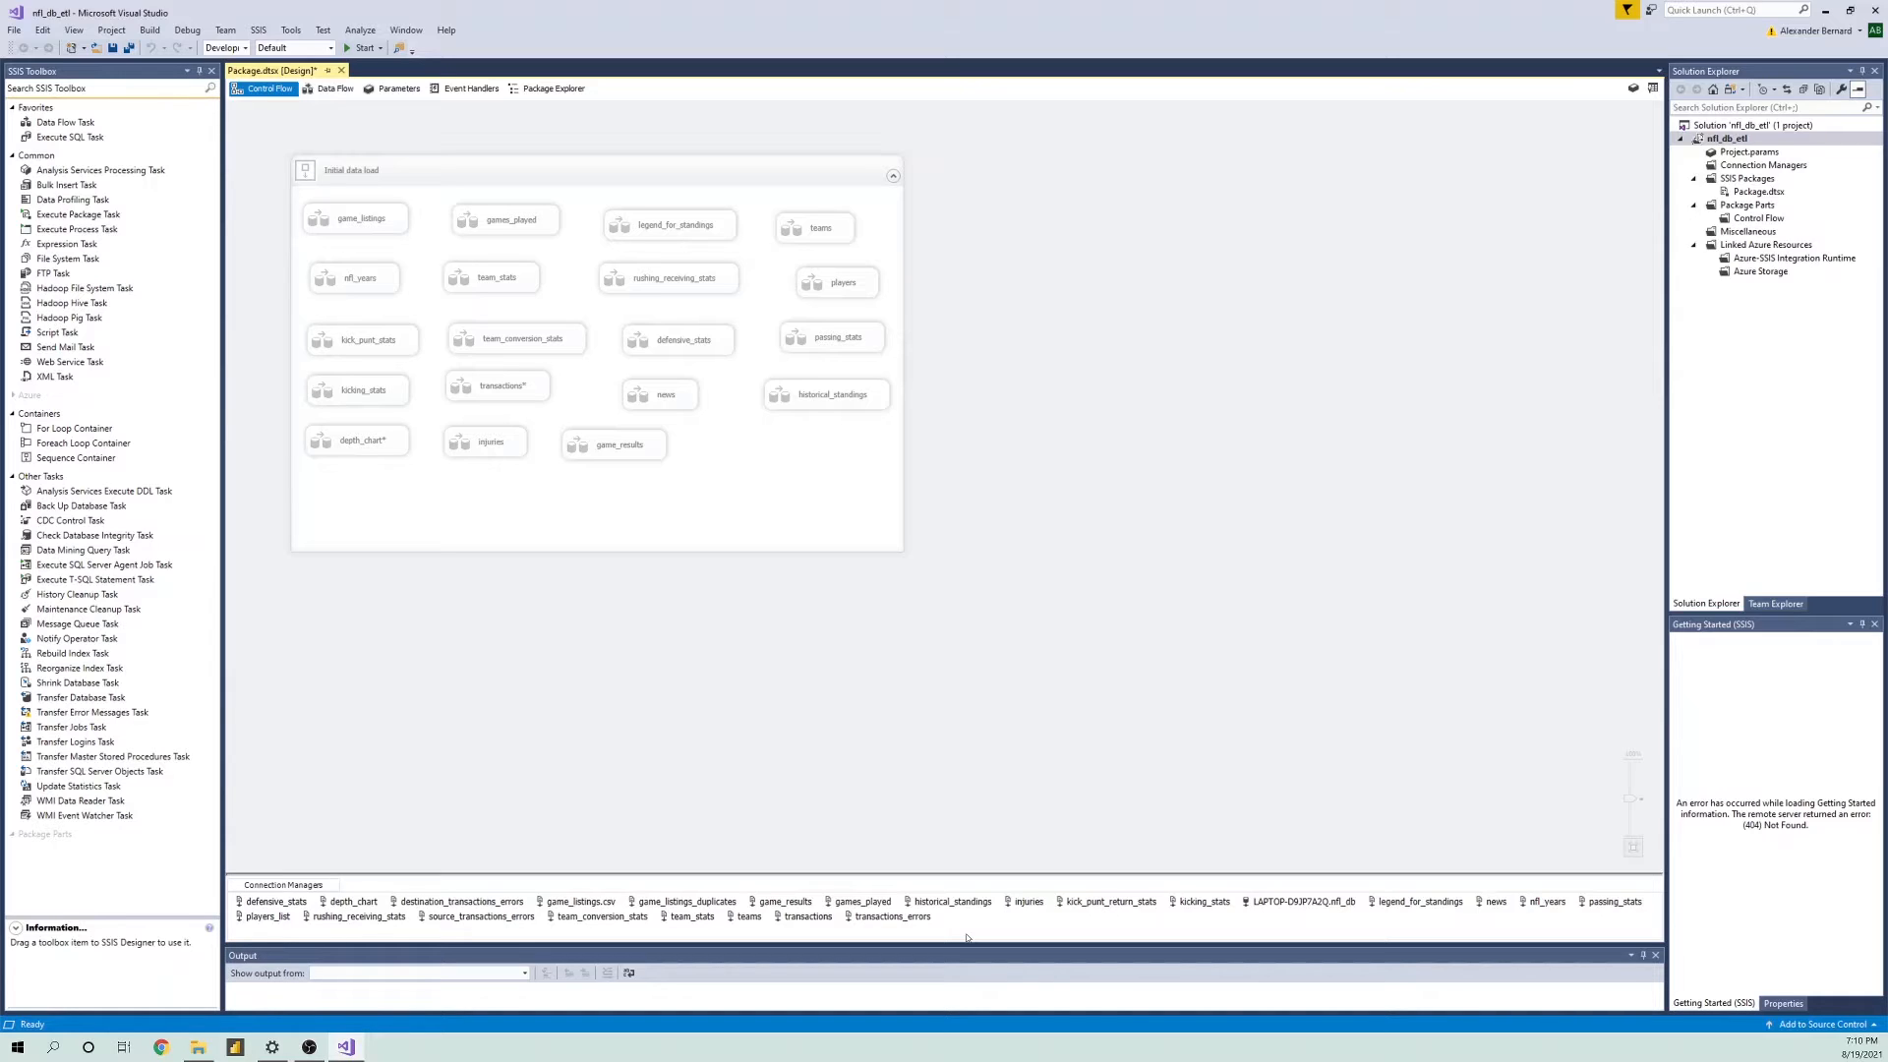
- Look over the package's connection managers, then open the defensive_stats flat file connection and view its column preview
click(1289, 901)
click(652, 344)
click(271, 902)
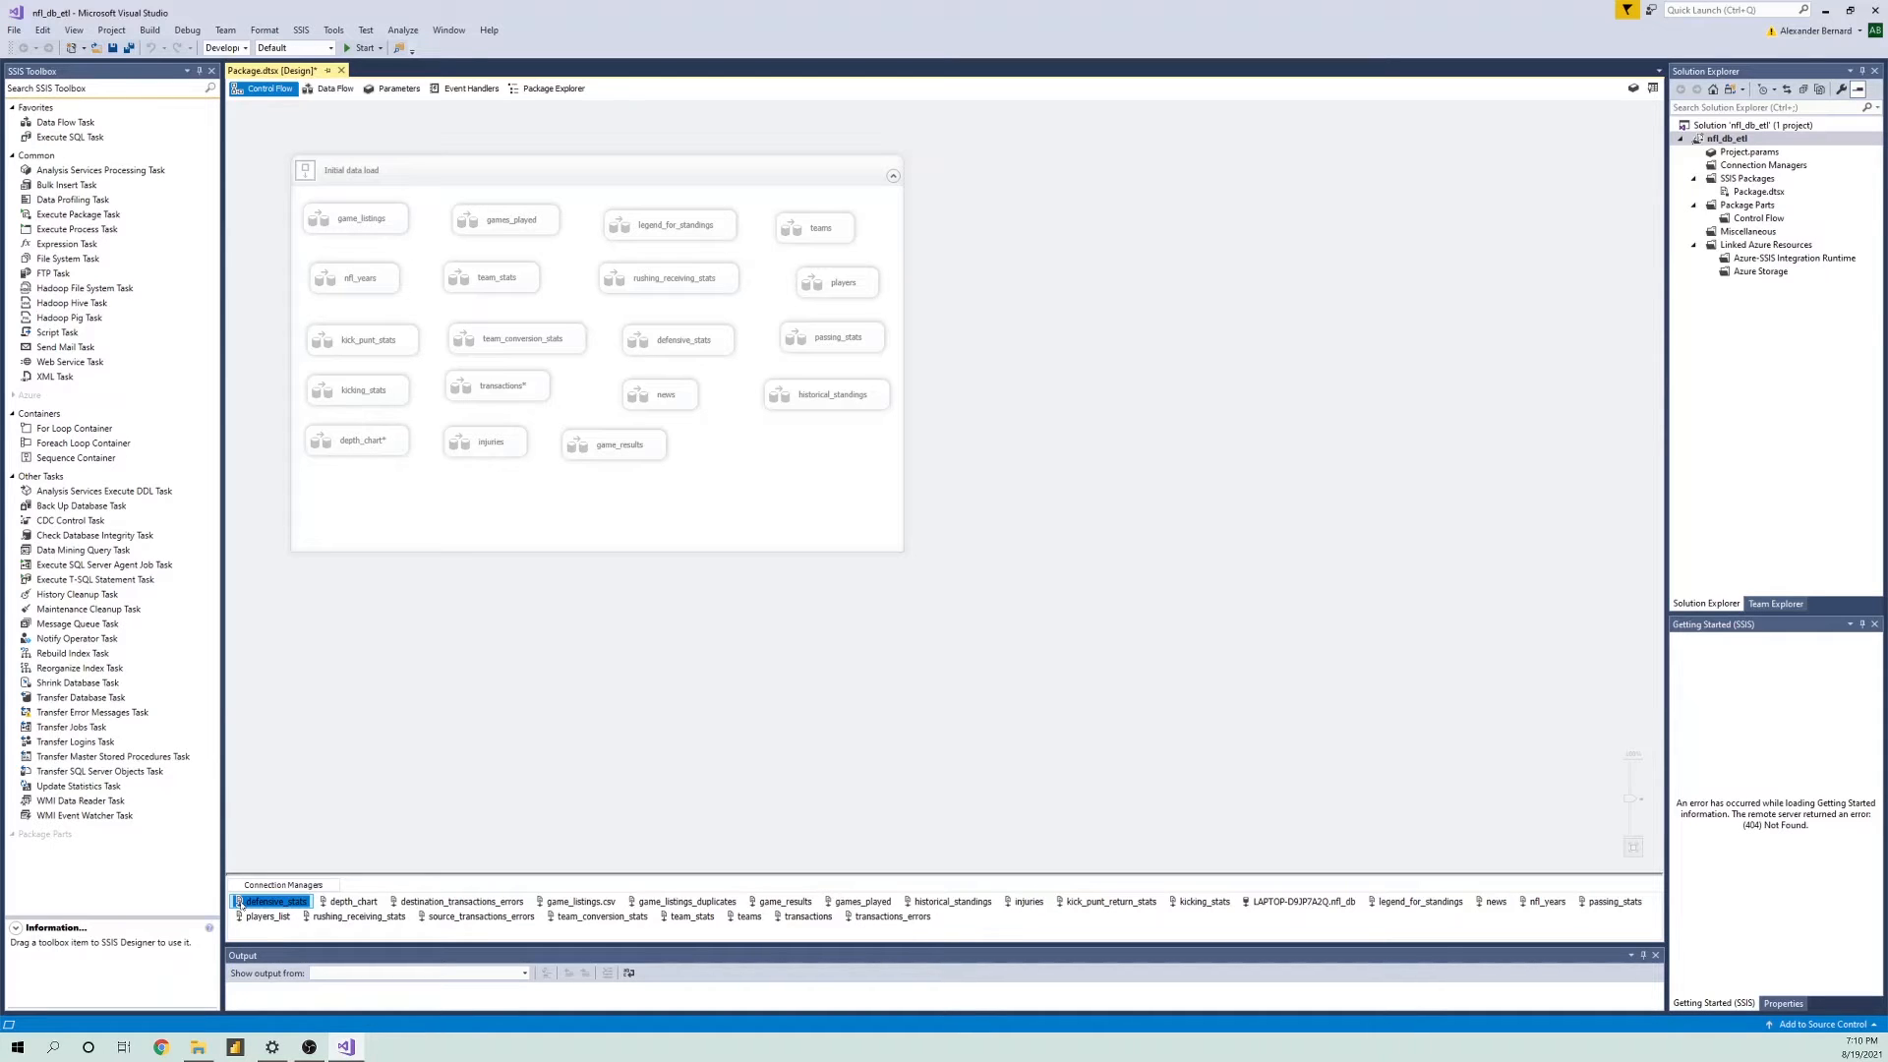
double_click(240, 904)
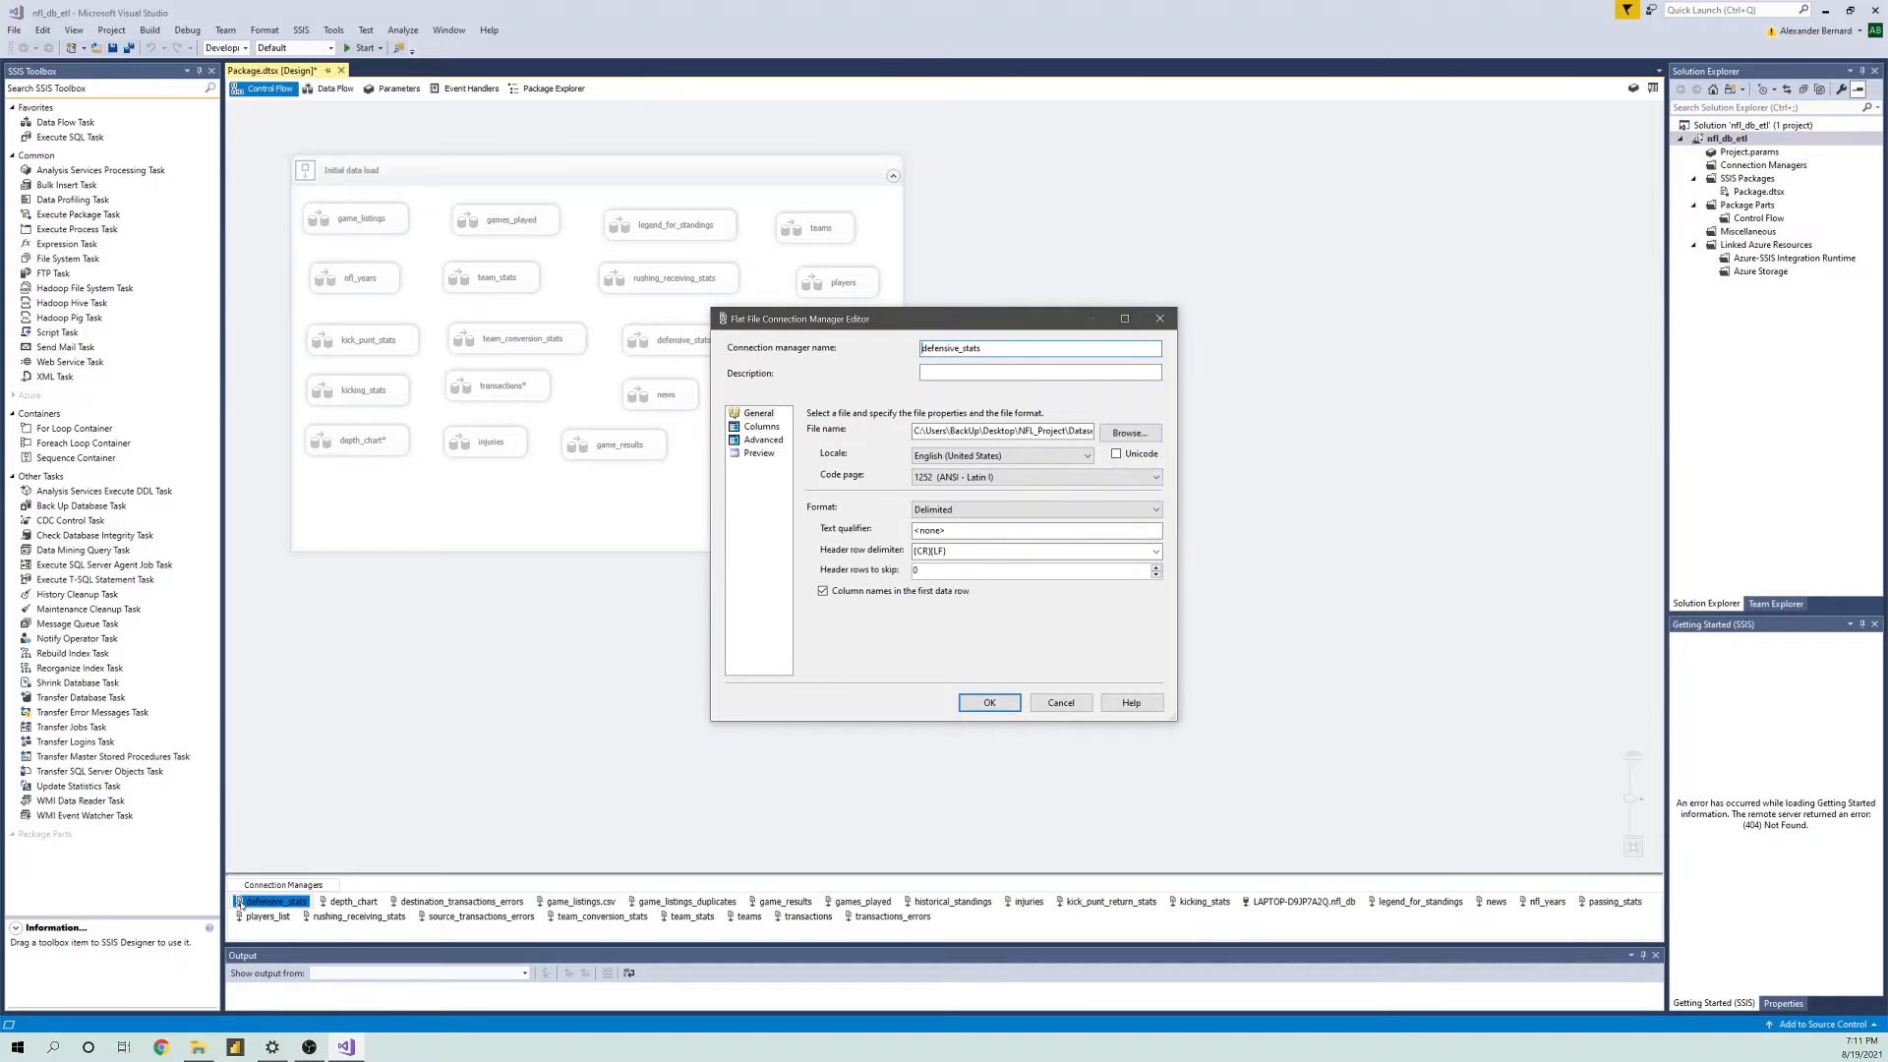
click(764, 427)
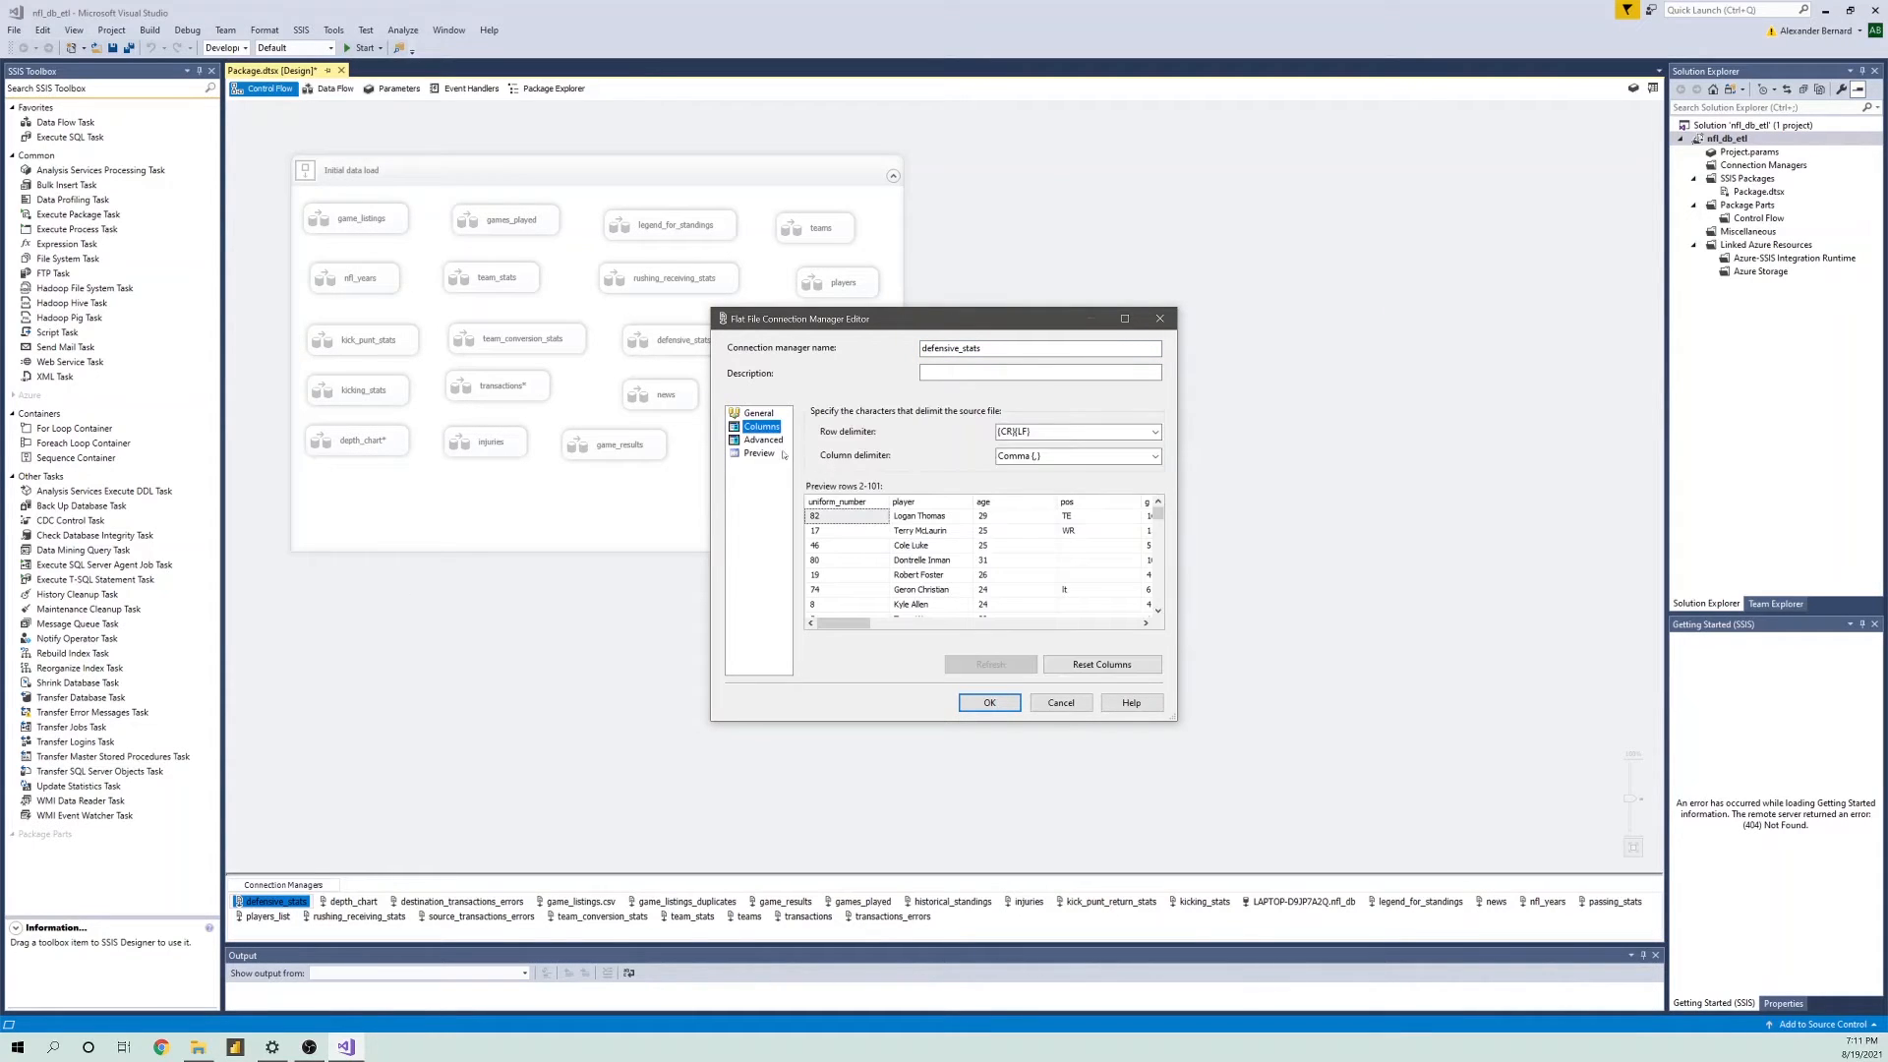
- Check the data types of the fumbles_forced and fumbles_rec_td columns in the defensive_stats connection's advanced properties
click(766, 442)
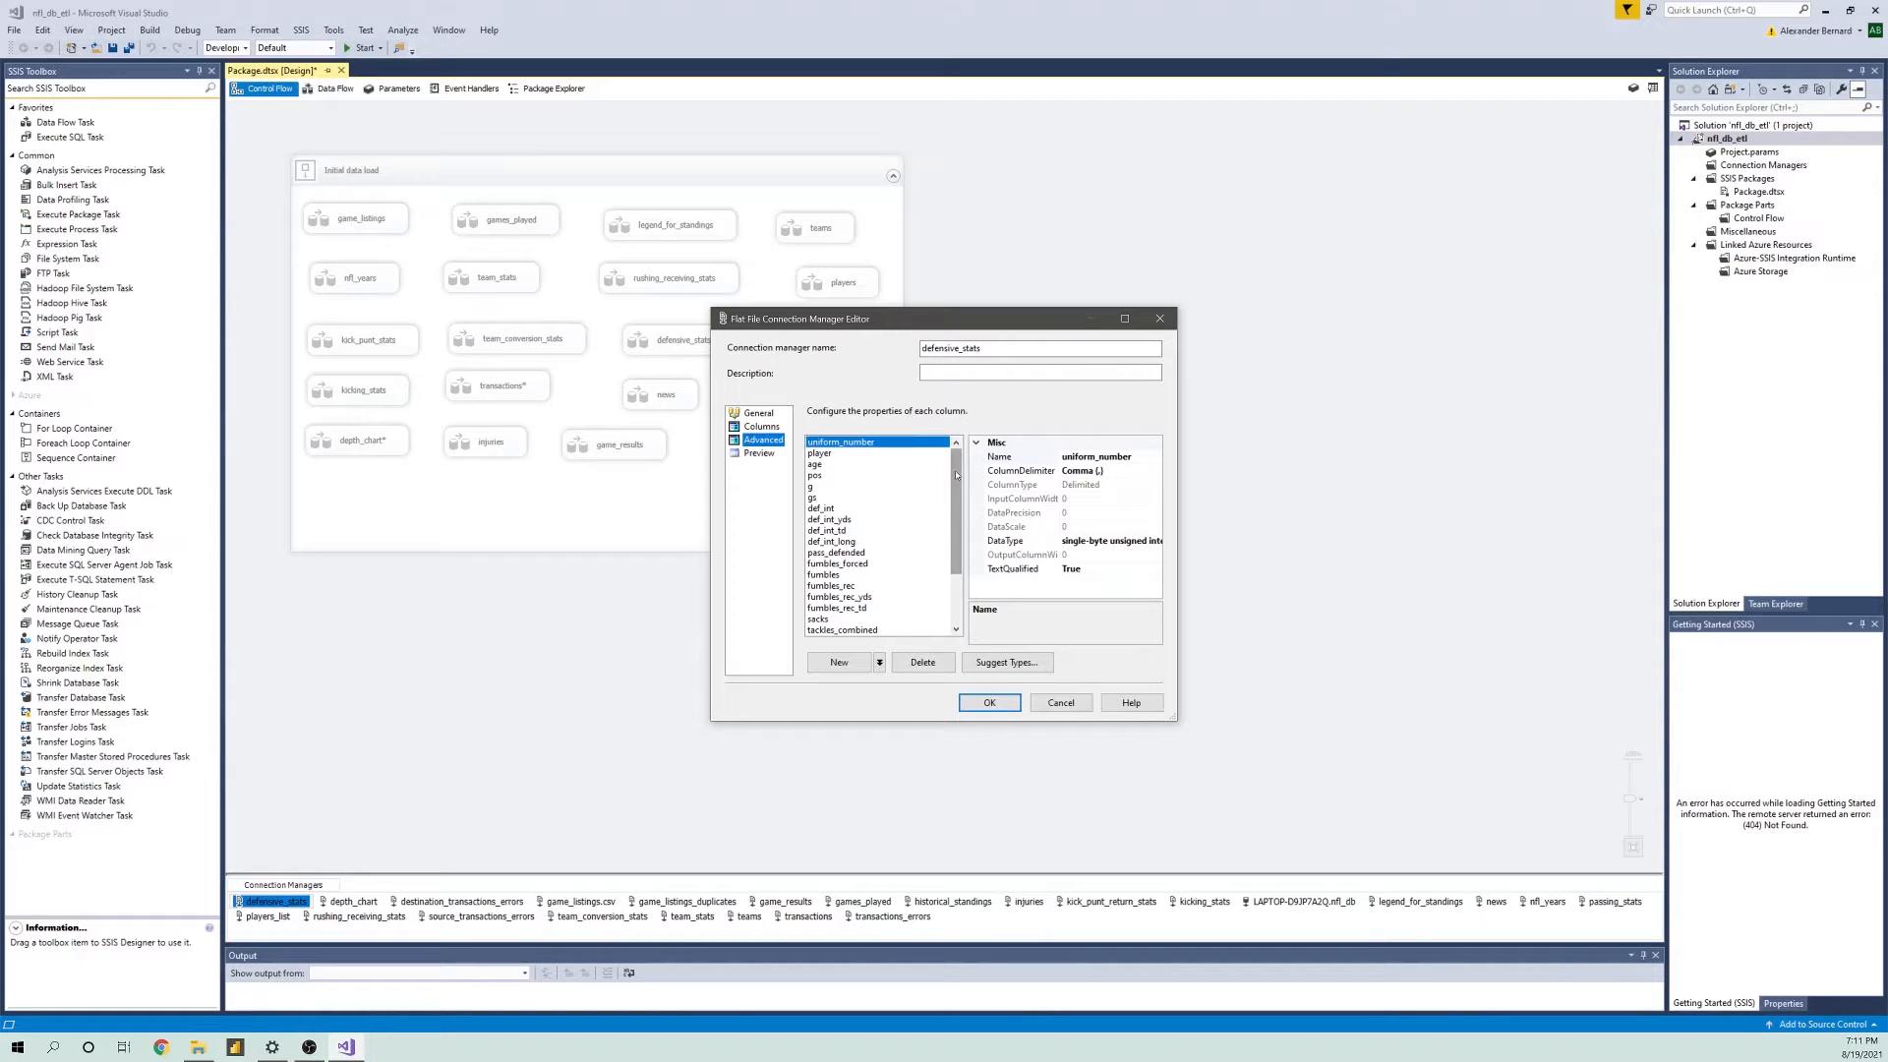
drag(956, 475, 955, 503)
click(890, 520)
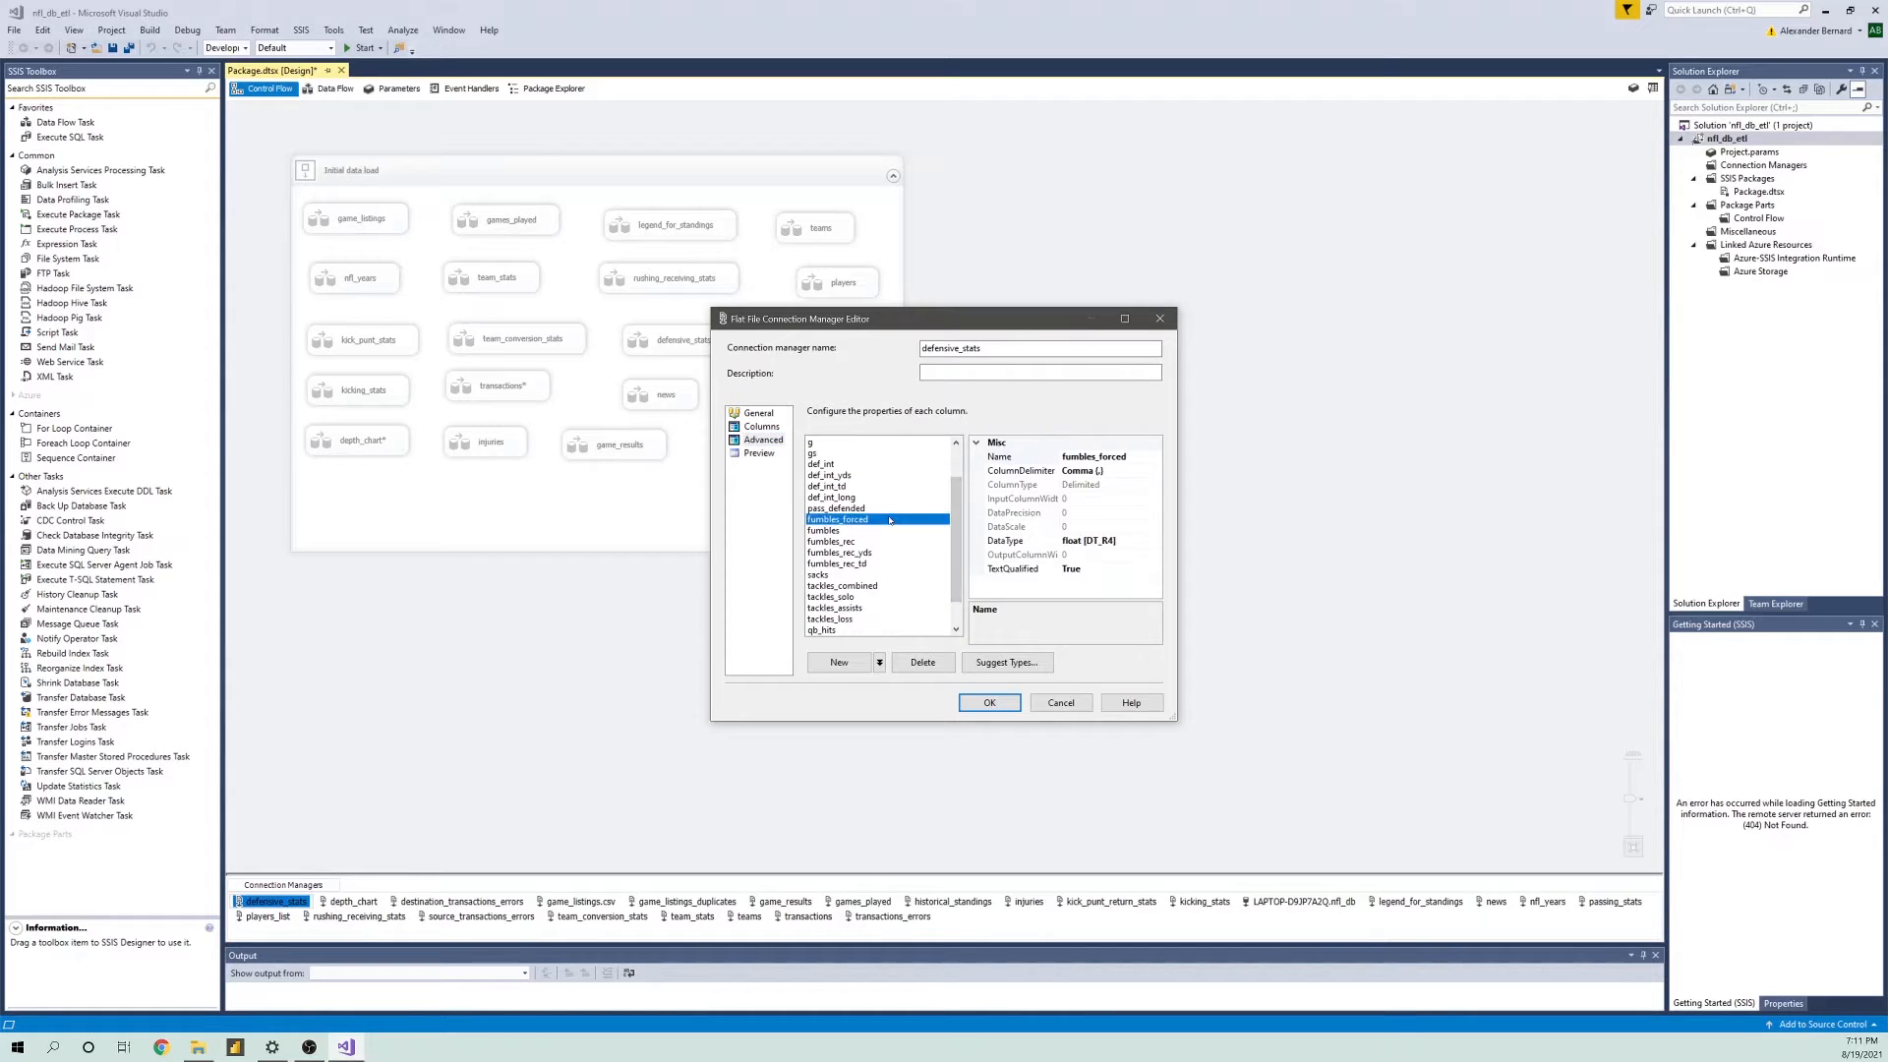
click(863, 564)
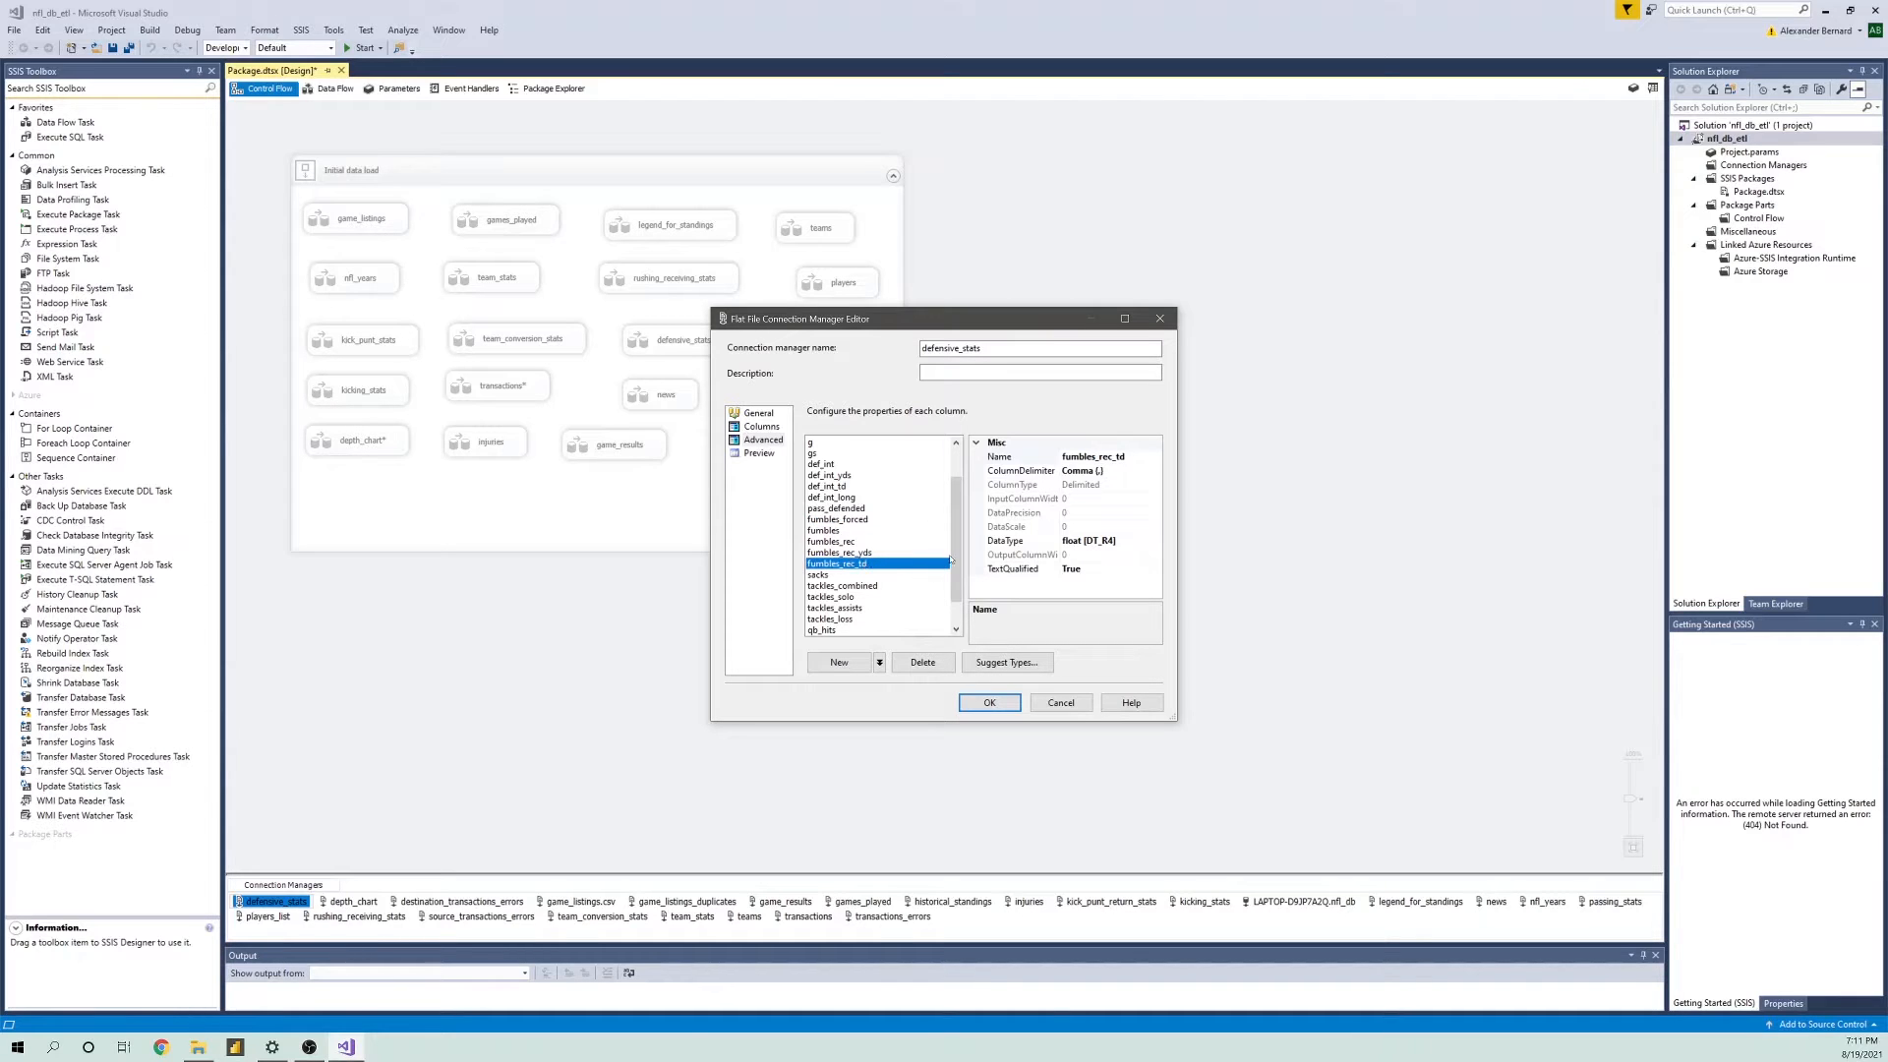
- Check the properties of the safety_md, defense_year_dv and defense_team_dv columns, enlarging the editor to show their full data types
drag(950, 561, 950, 582)
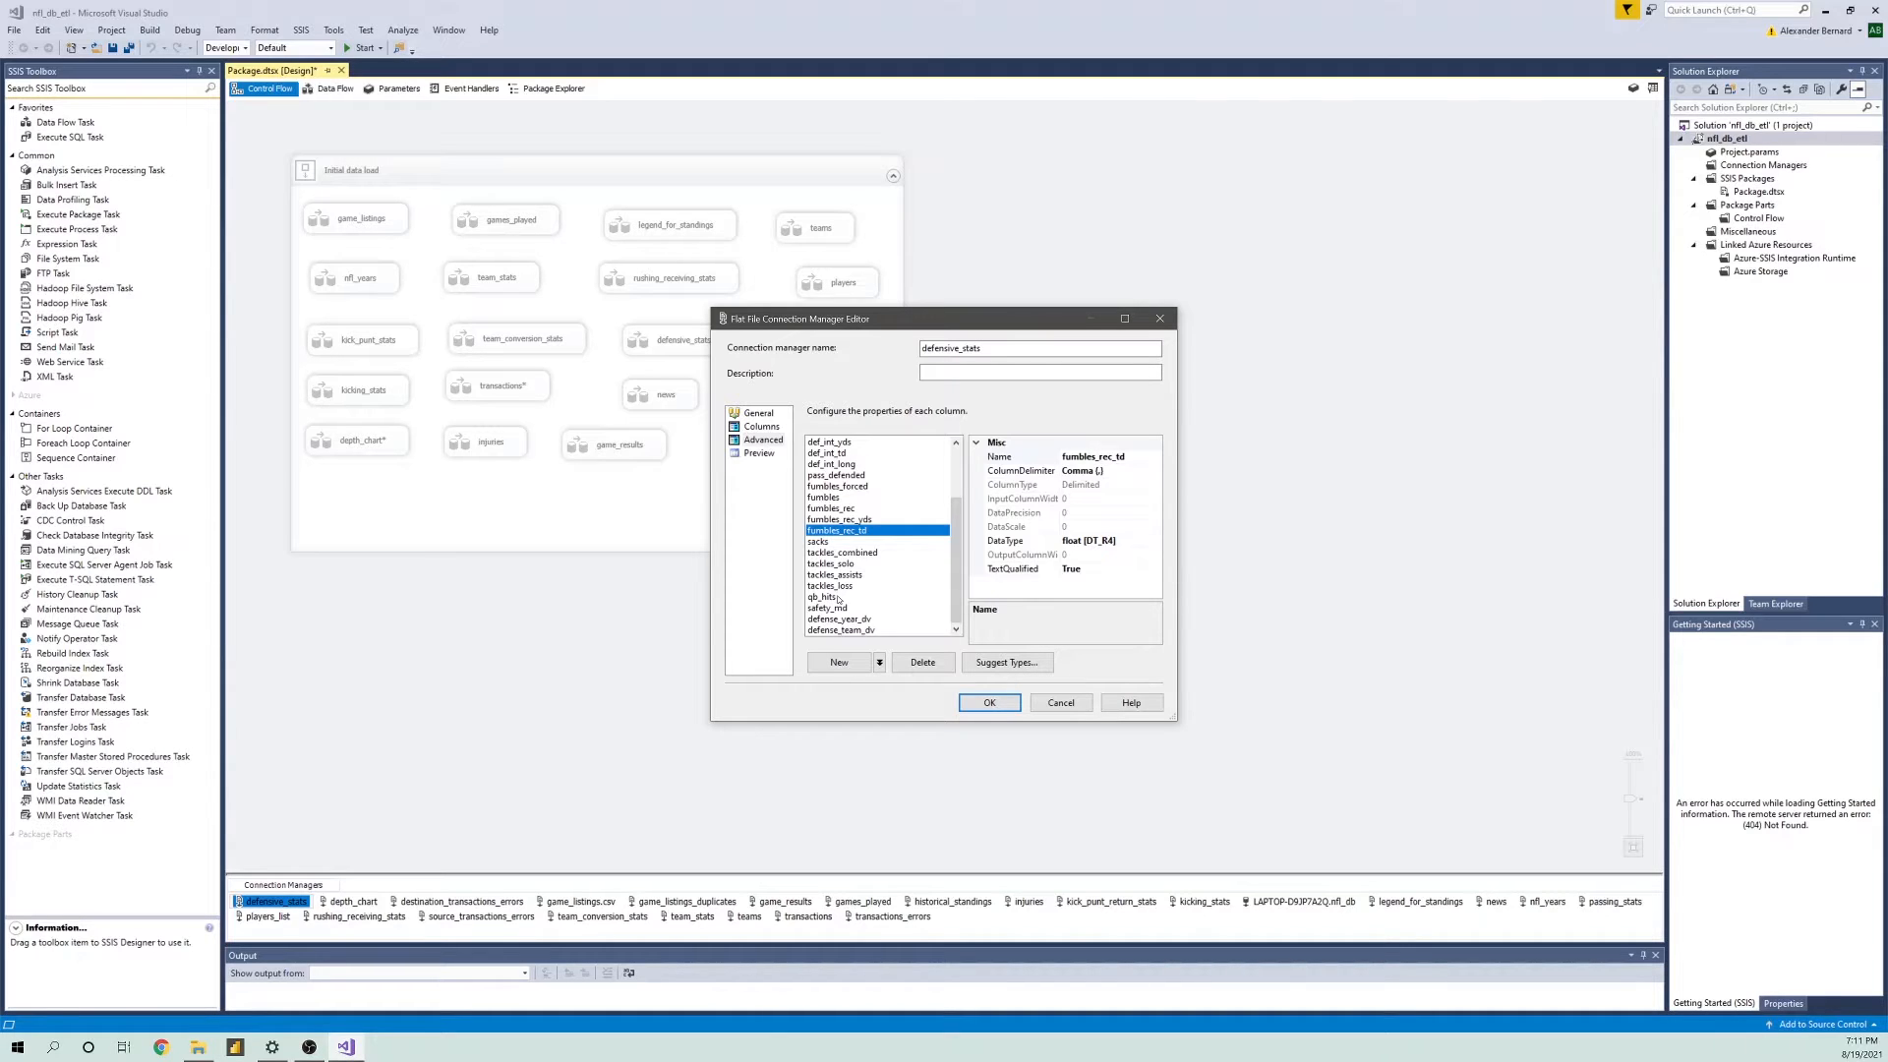
click(854, 609)
click(854, 619)
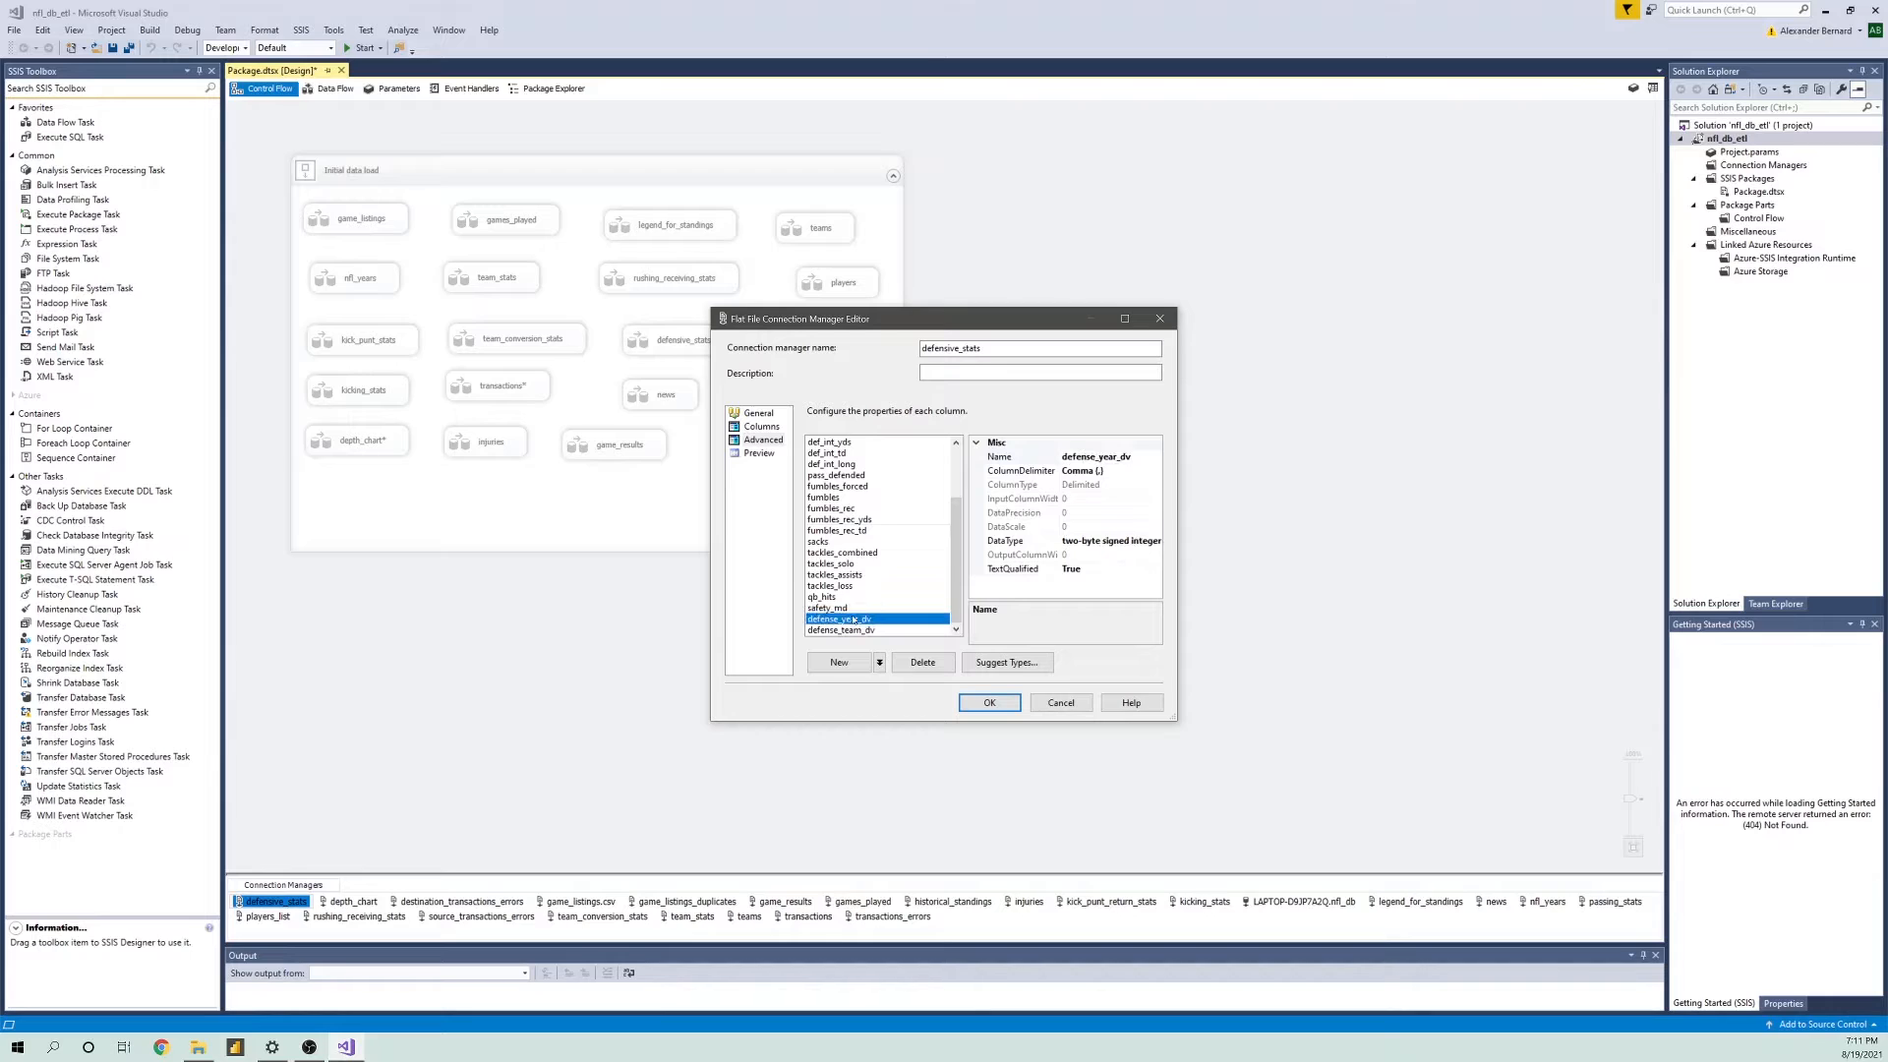
click(869, 630)
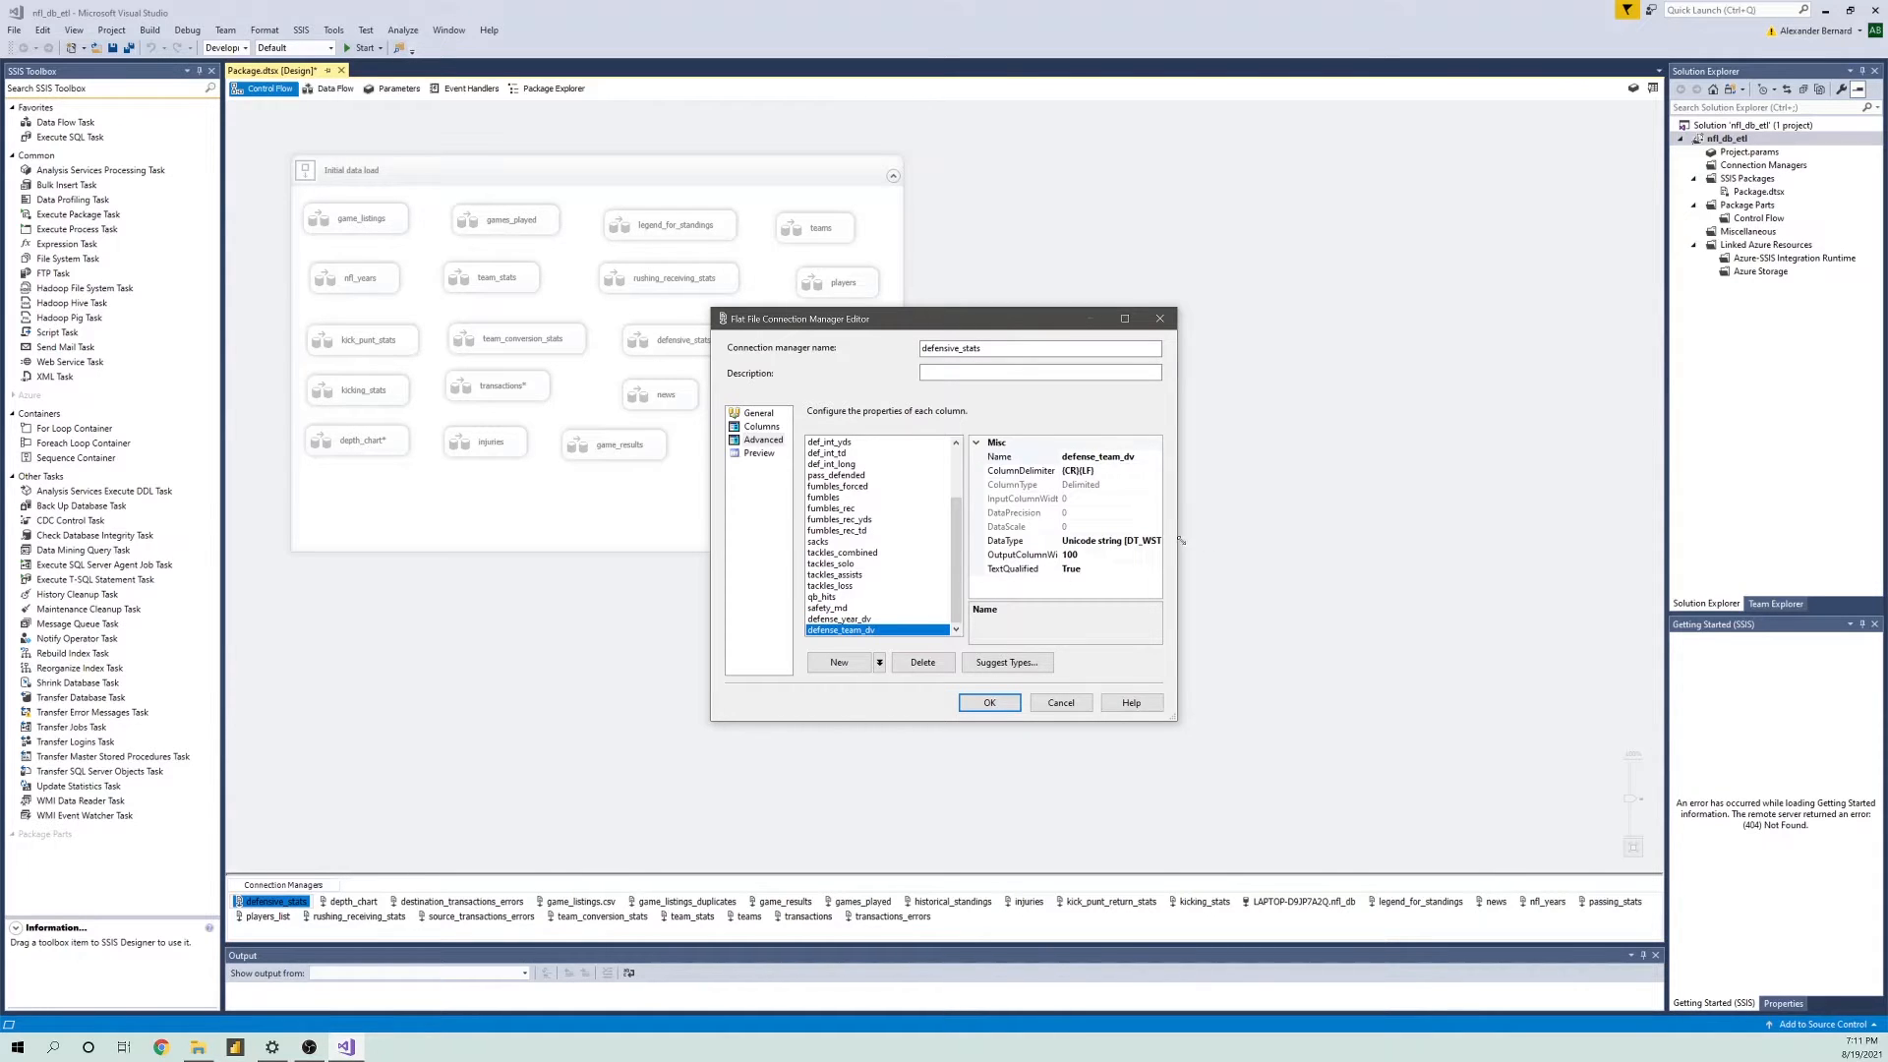
drag(1181, 540, 1309, 596)
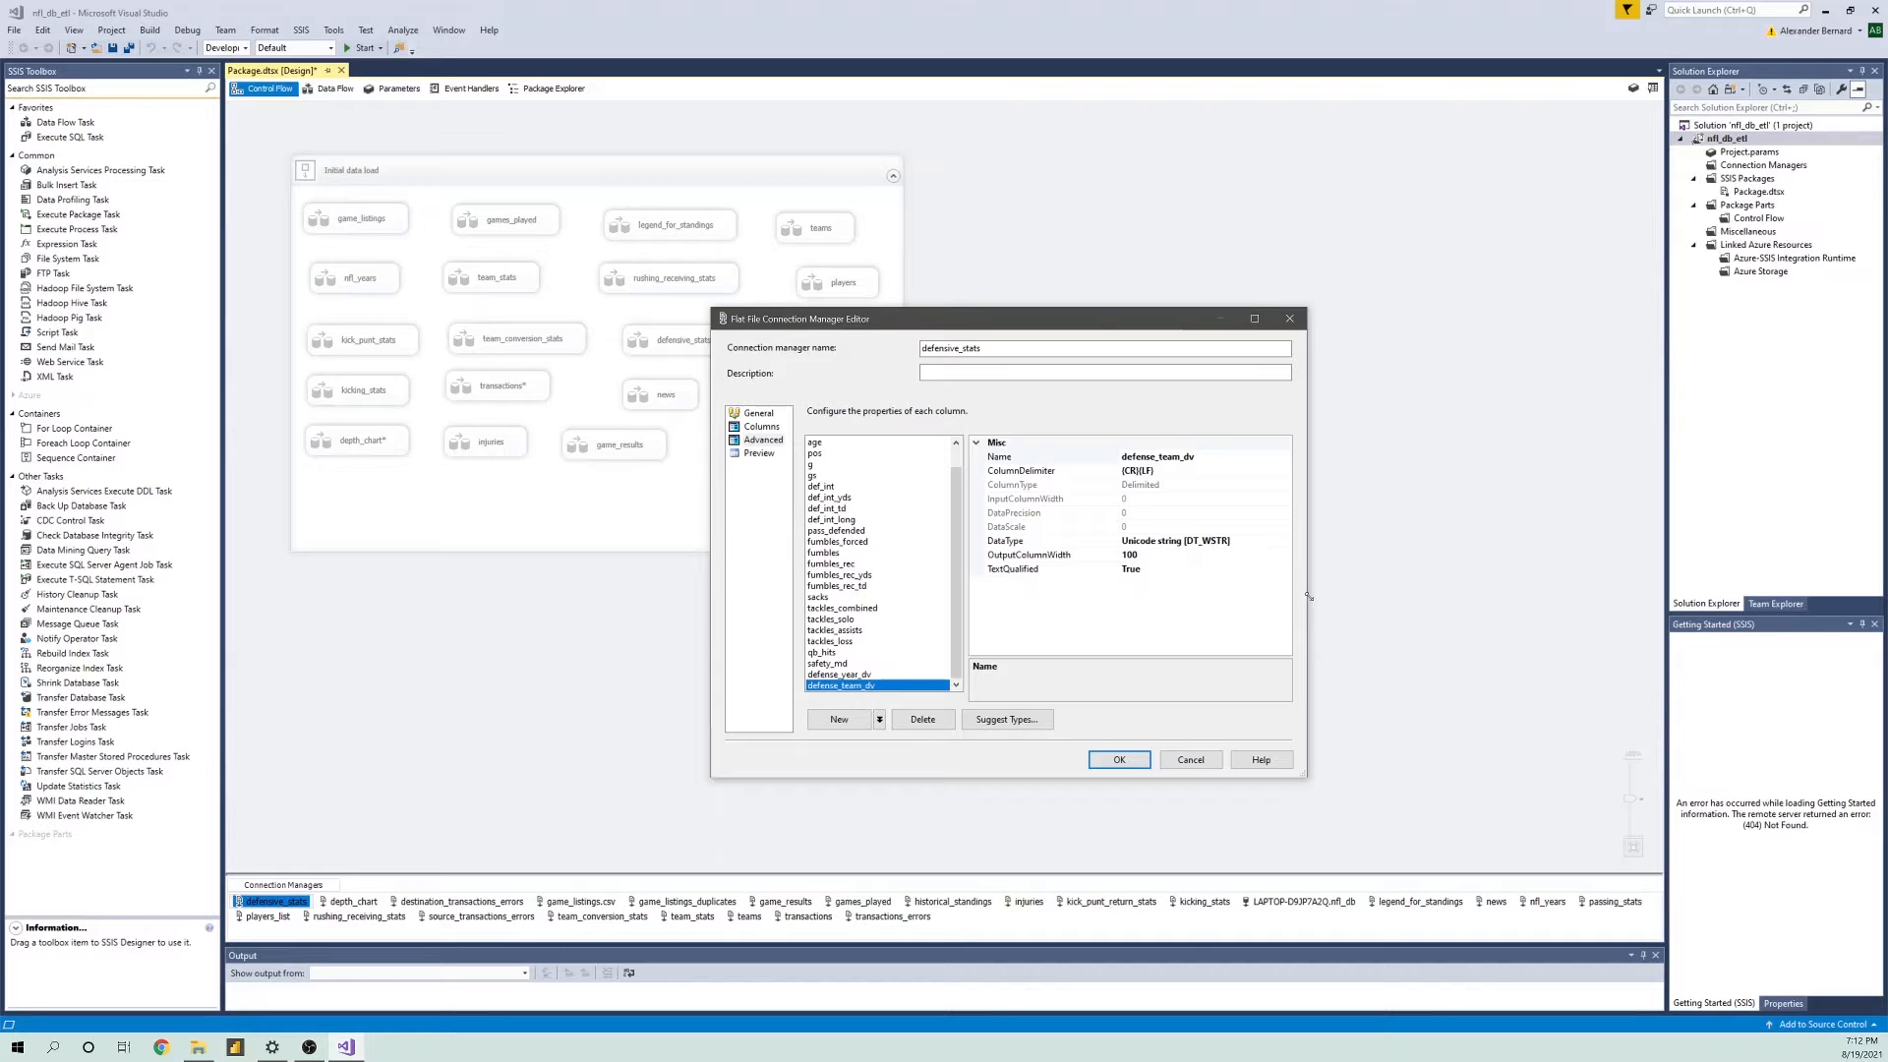
- Inspect the data type property of the defense_team_dv column and look through the defensive_stats connection's column list
click(1157, 539)
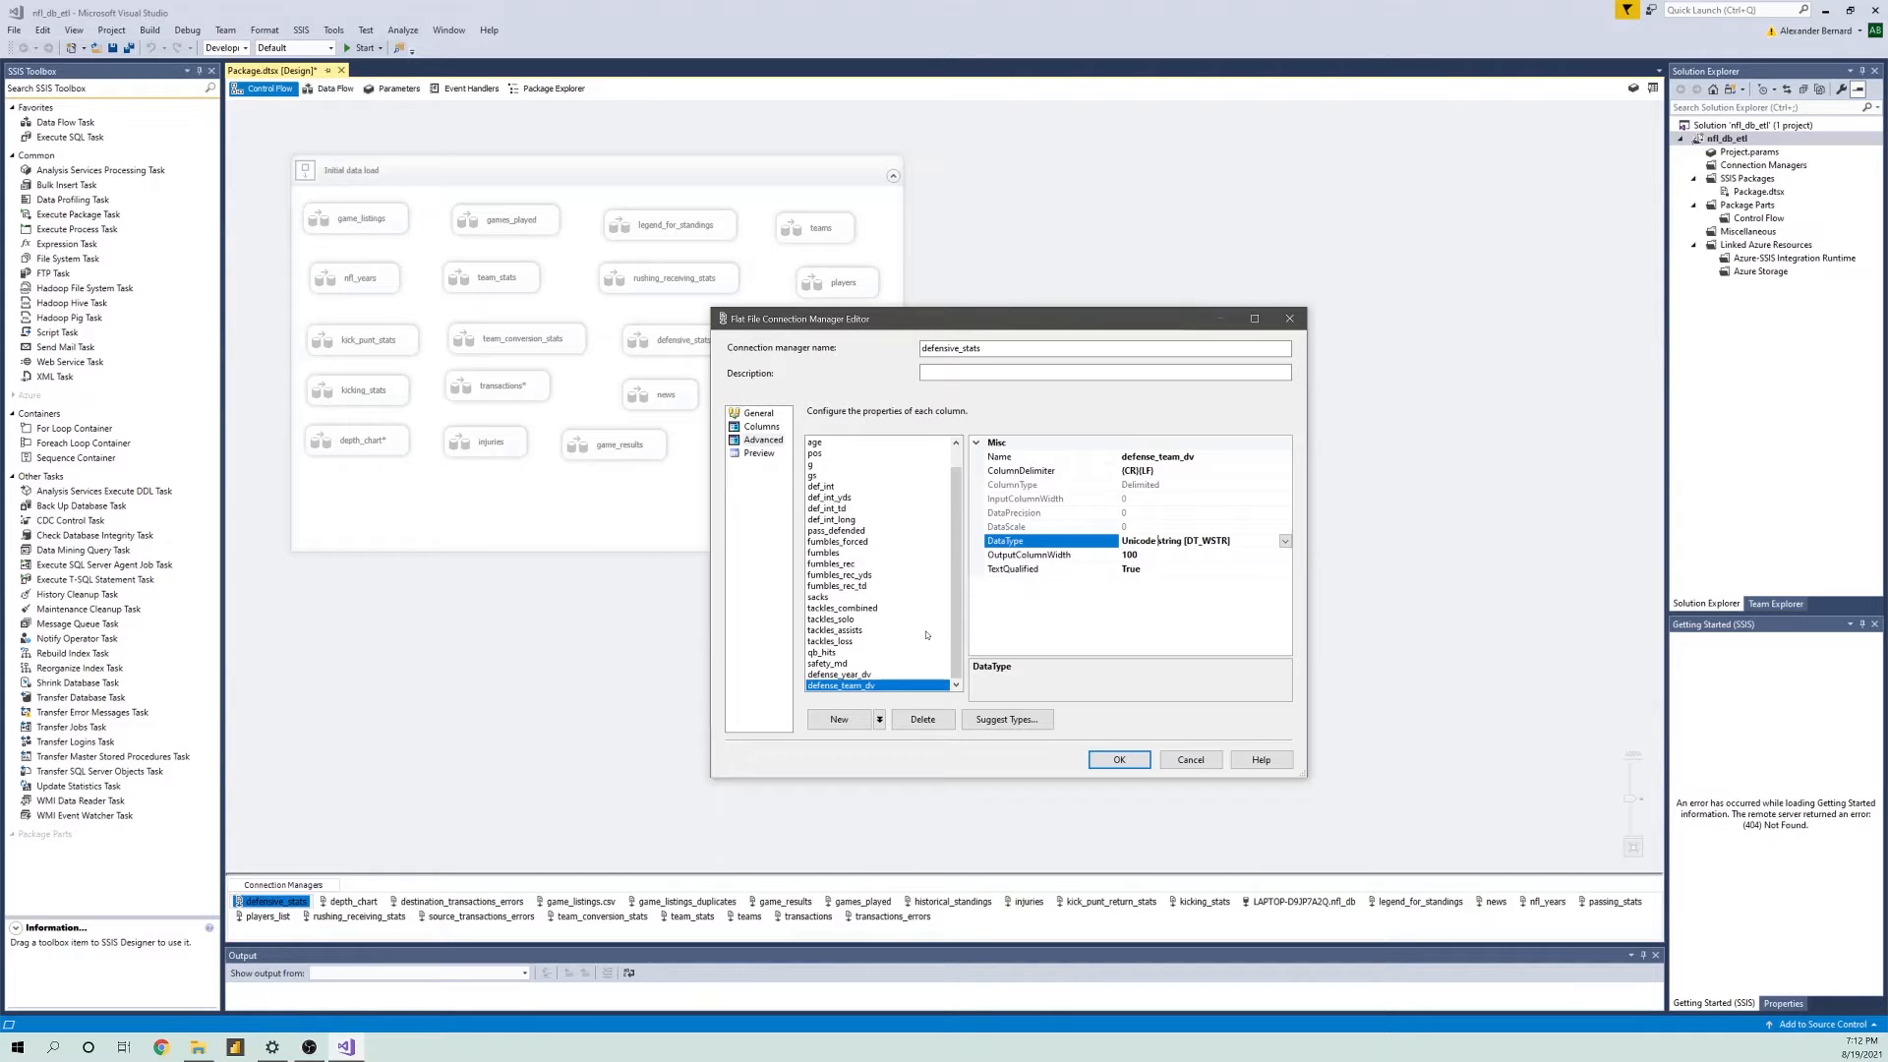
scroll(918, 625, up, 1)
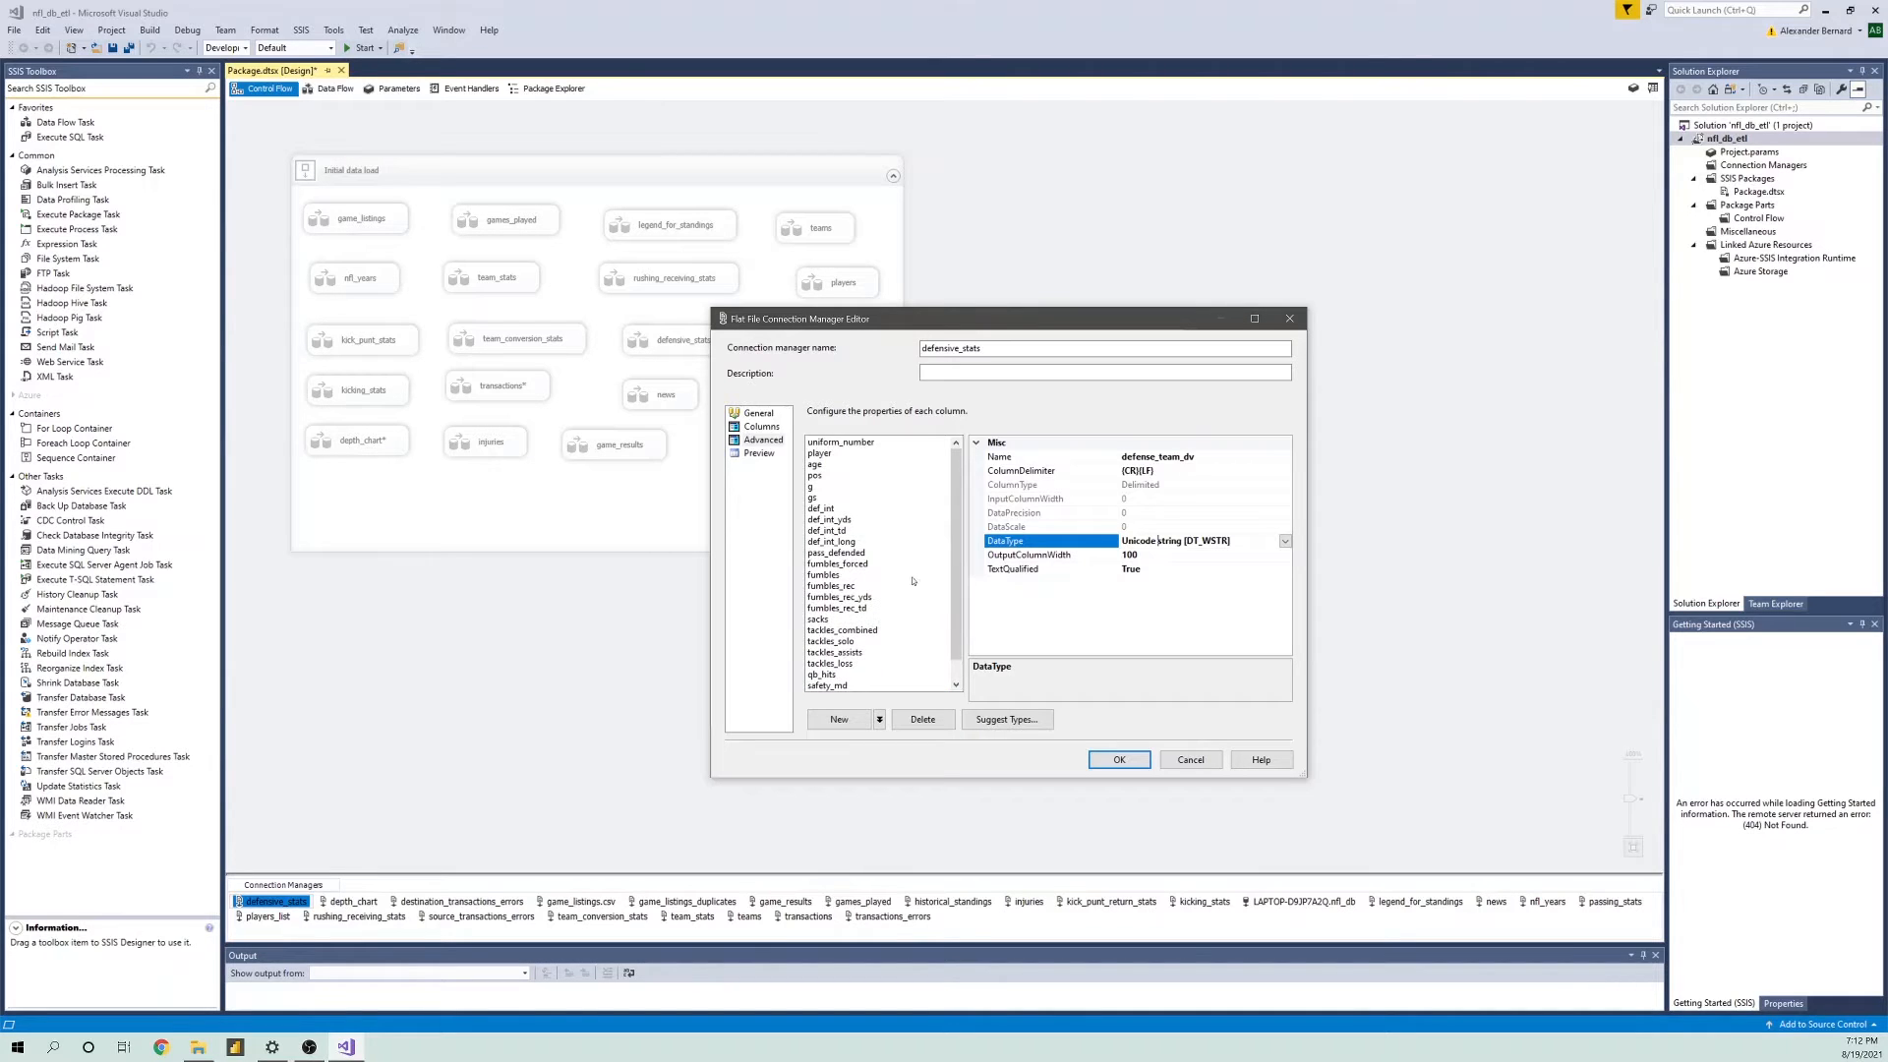
scroll(909, 554, down, 1)
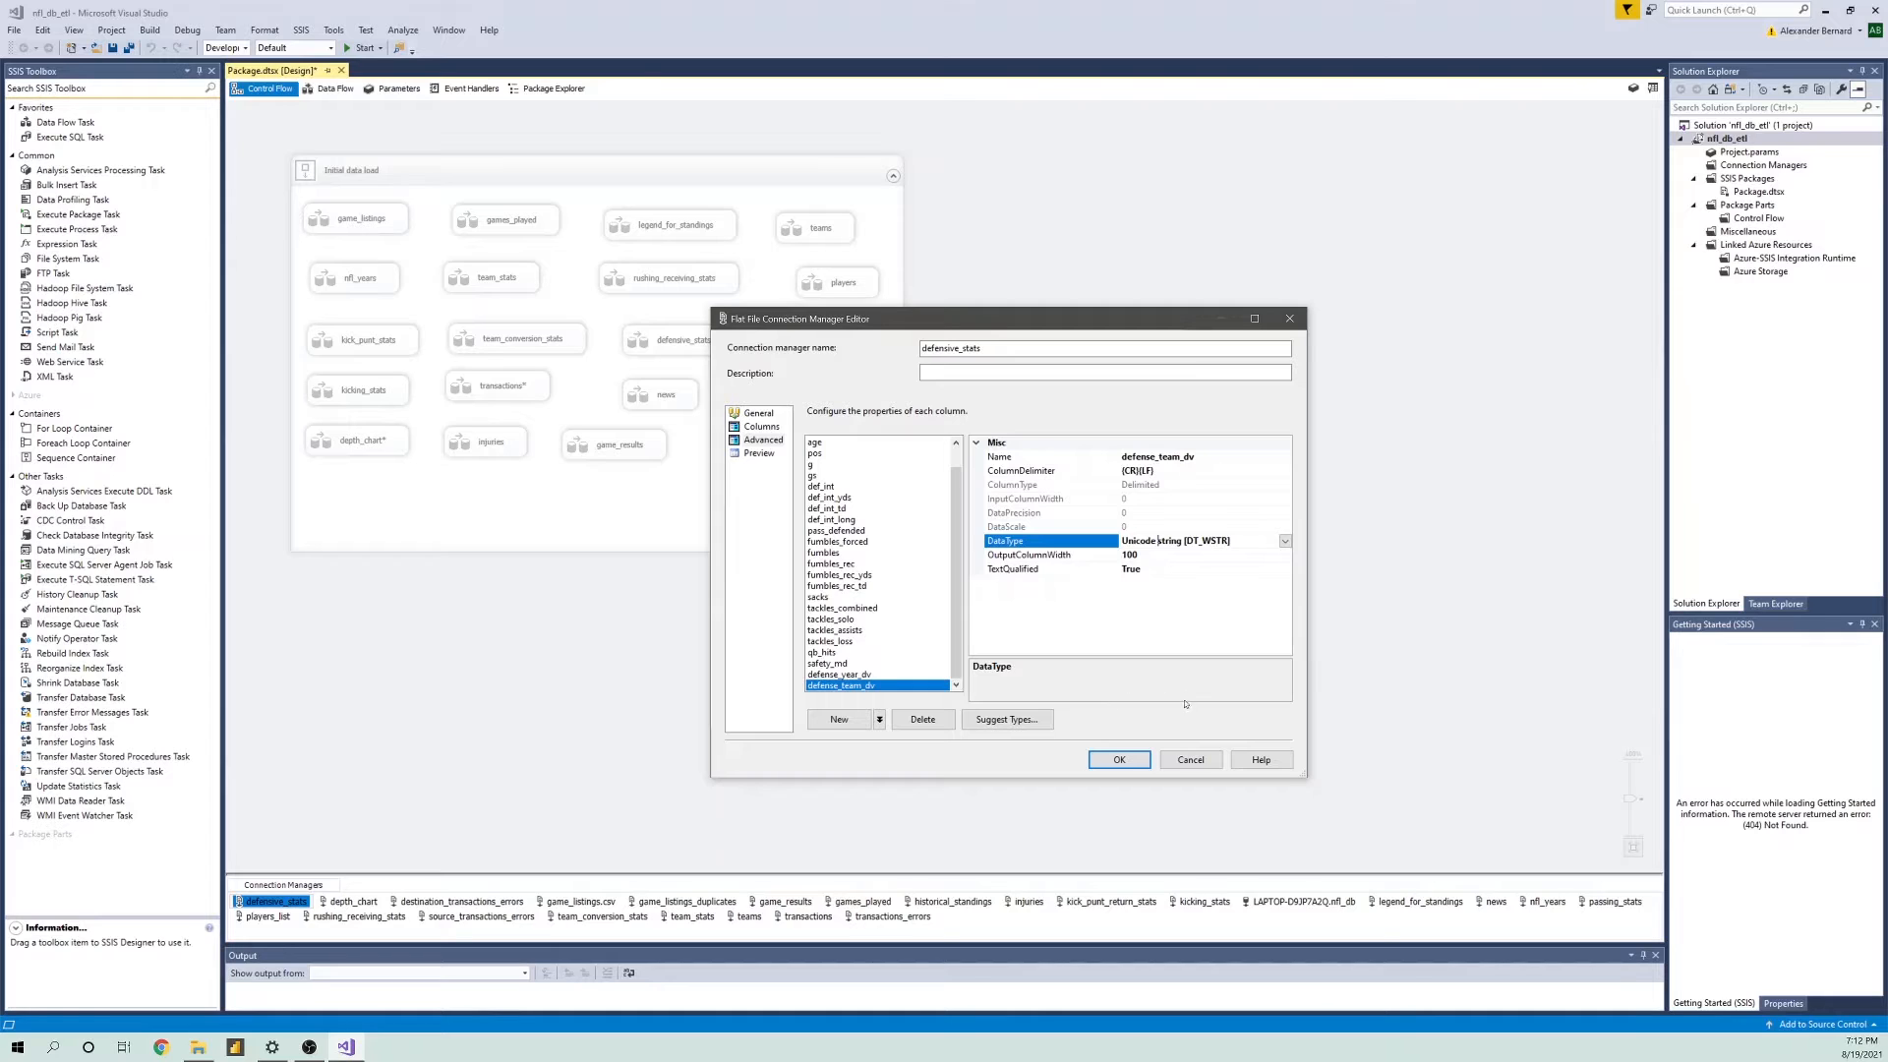
- Preview the defensive_stats file's rows across all columns, check its general file settings, and close the connection editor without changes
click(759, 453)
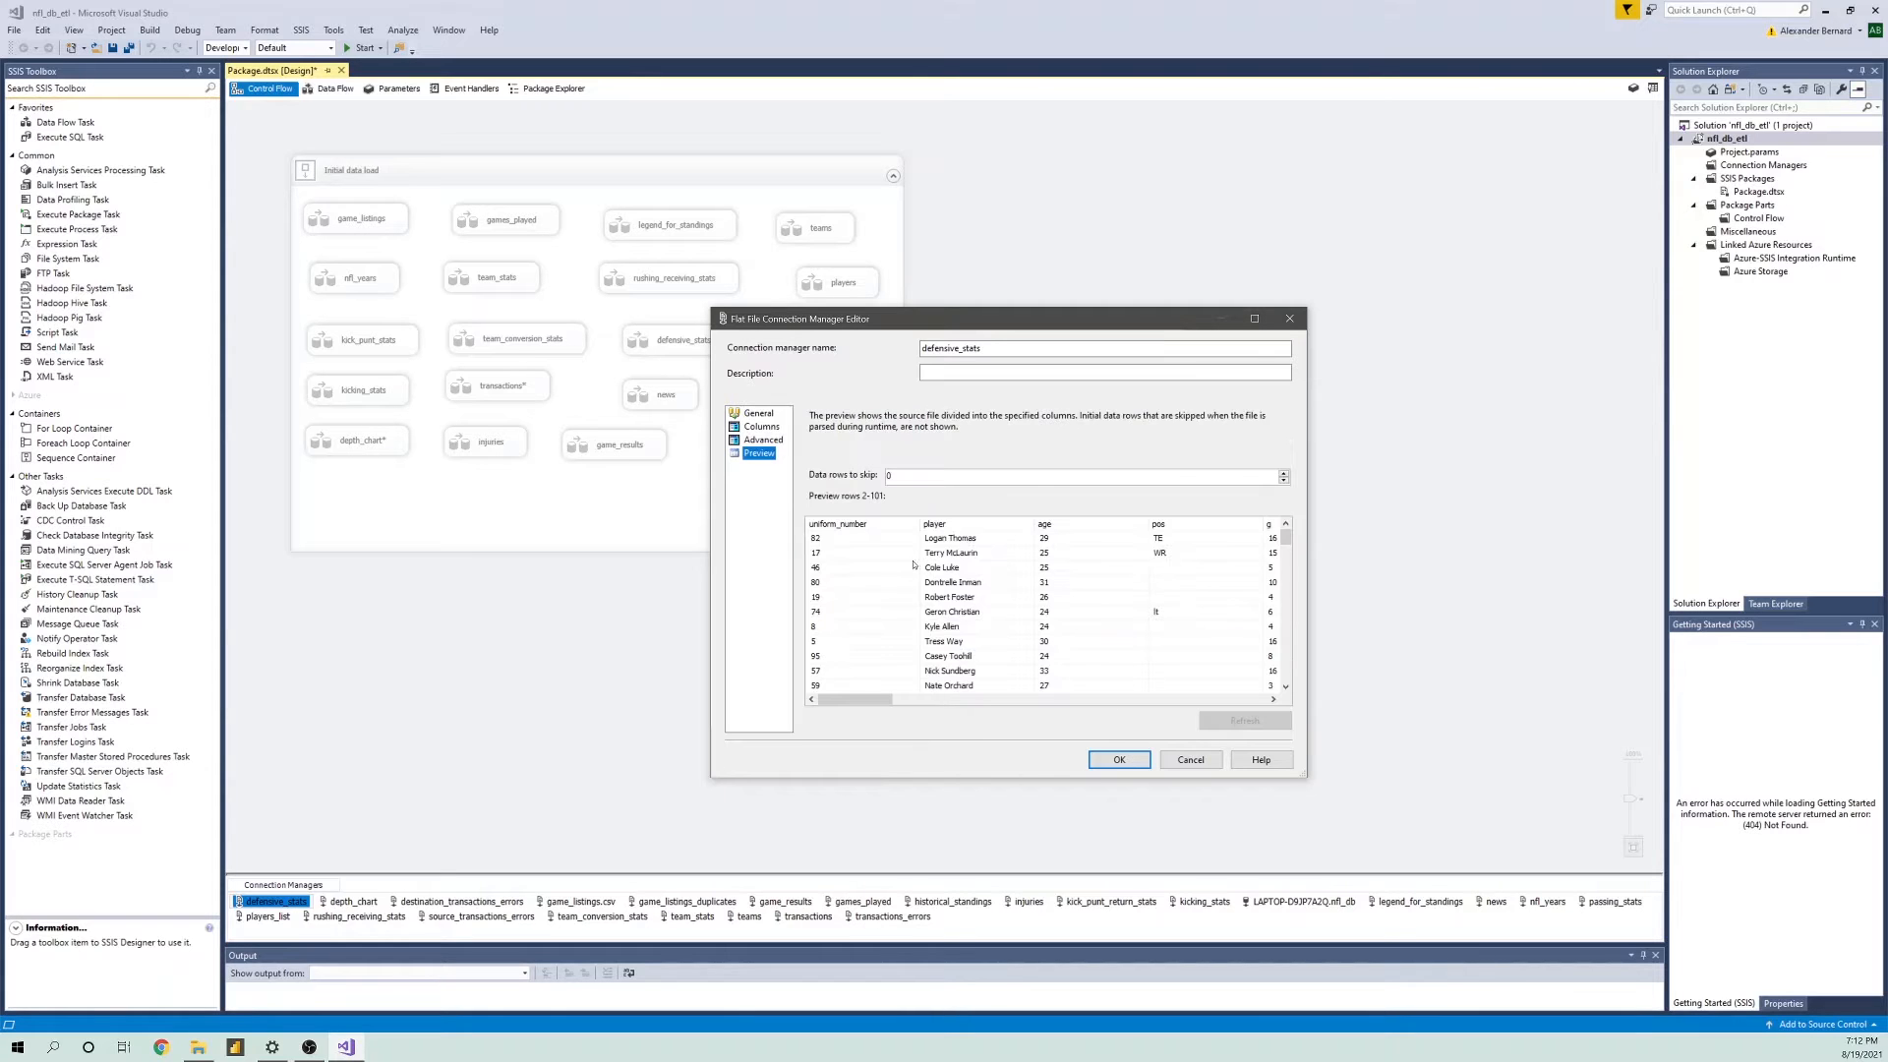
scroll(913, 564, down, 10)
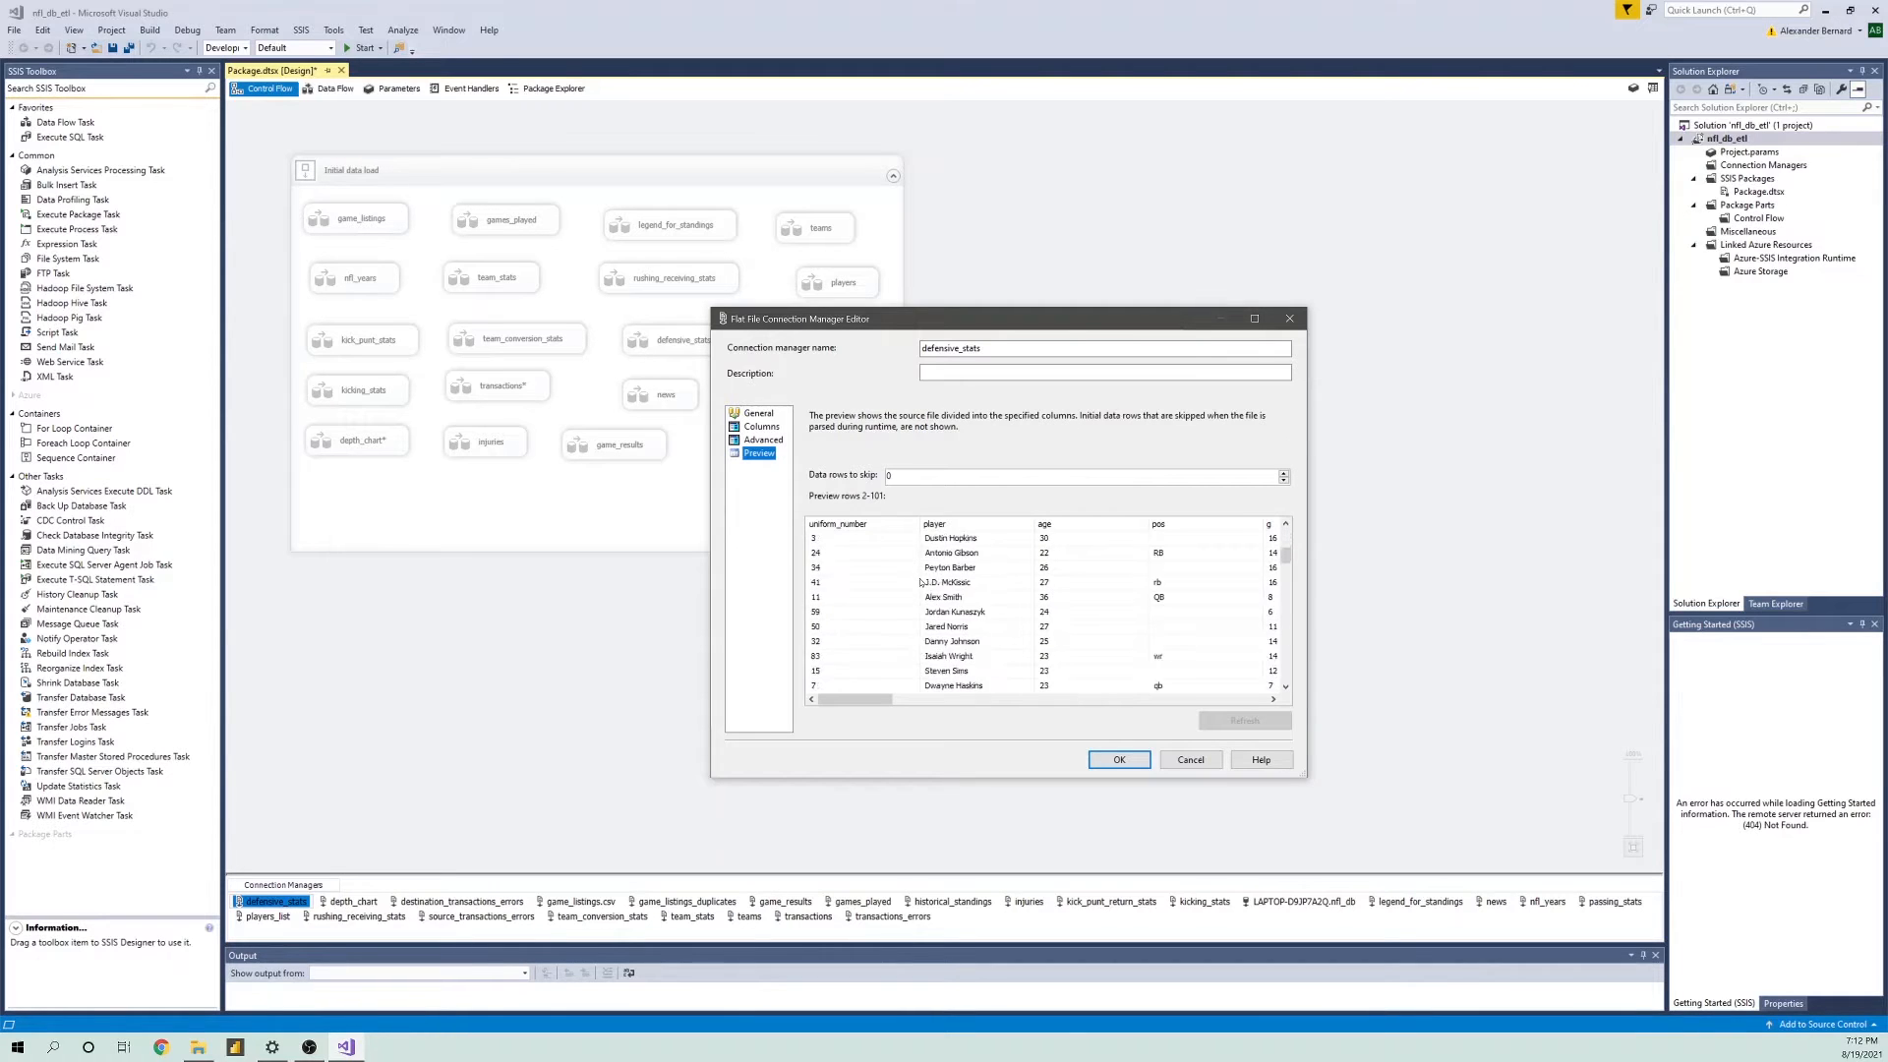
scroll(944, 622, down, 10)
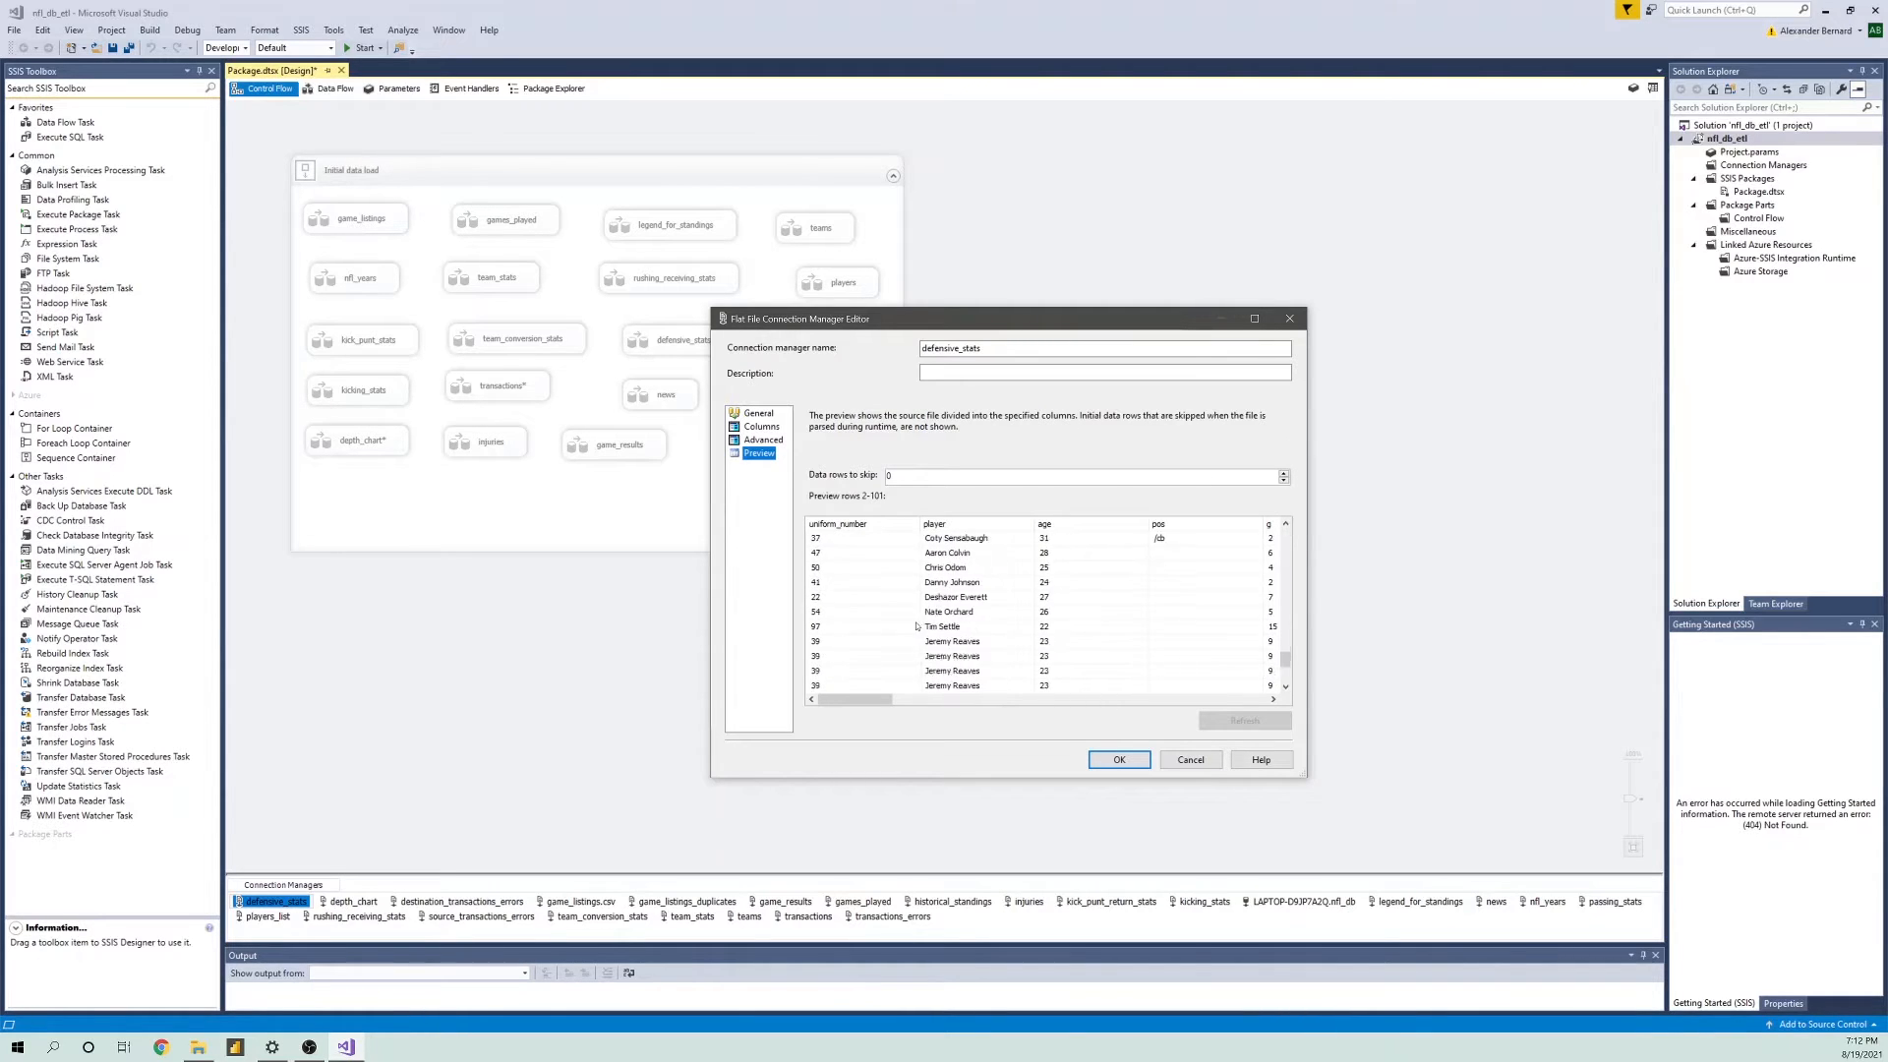
drag(874, 700, 1254, 689)
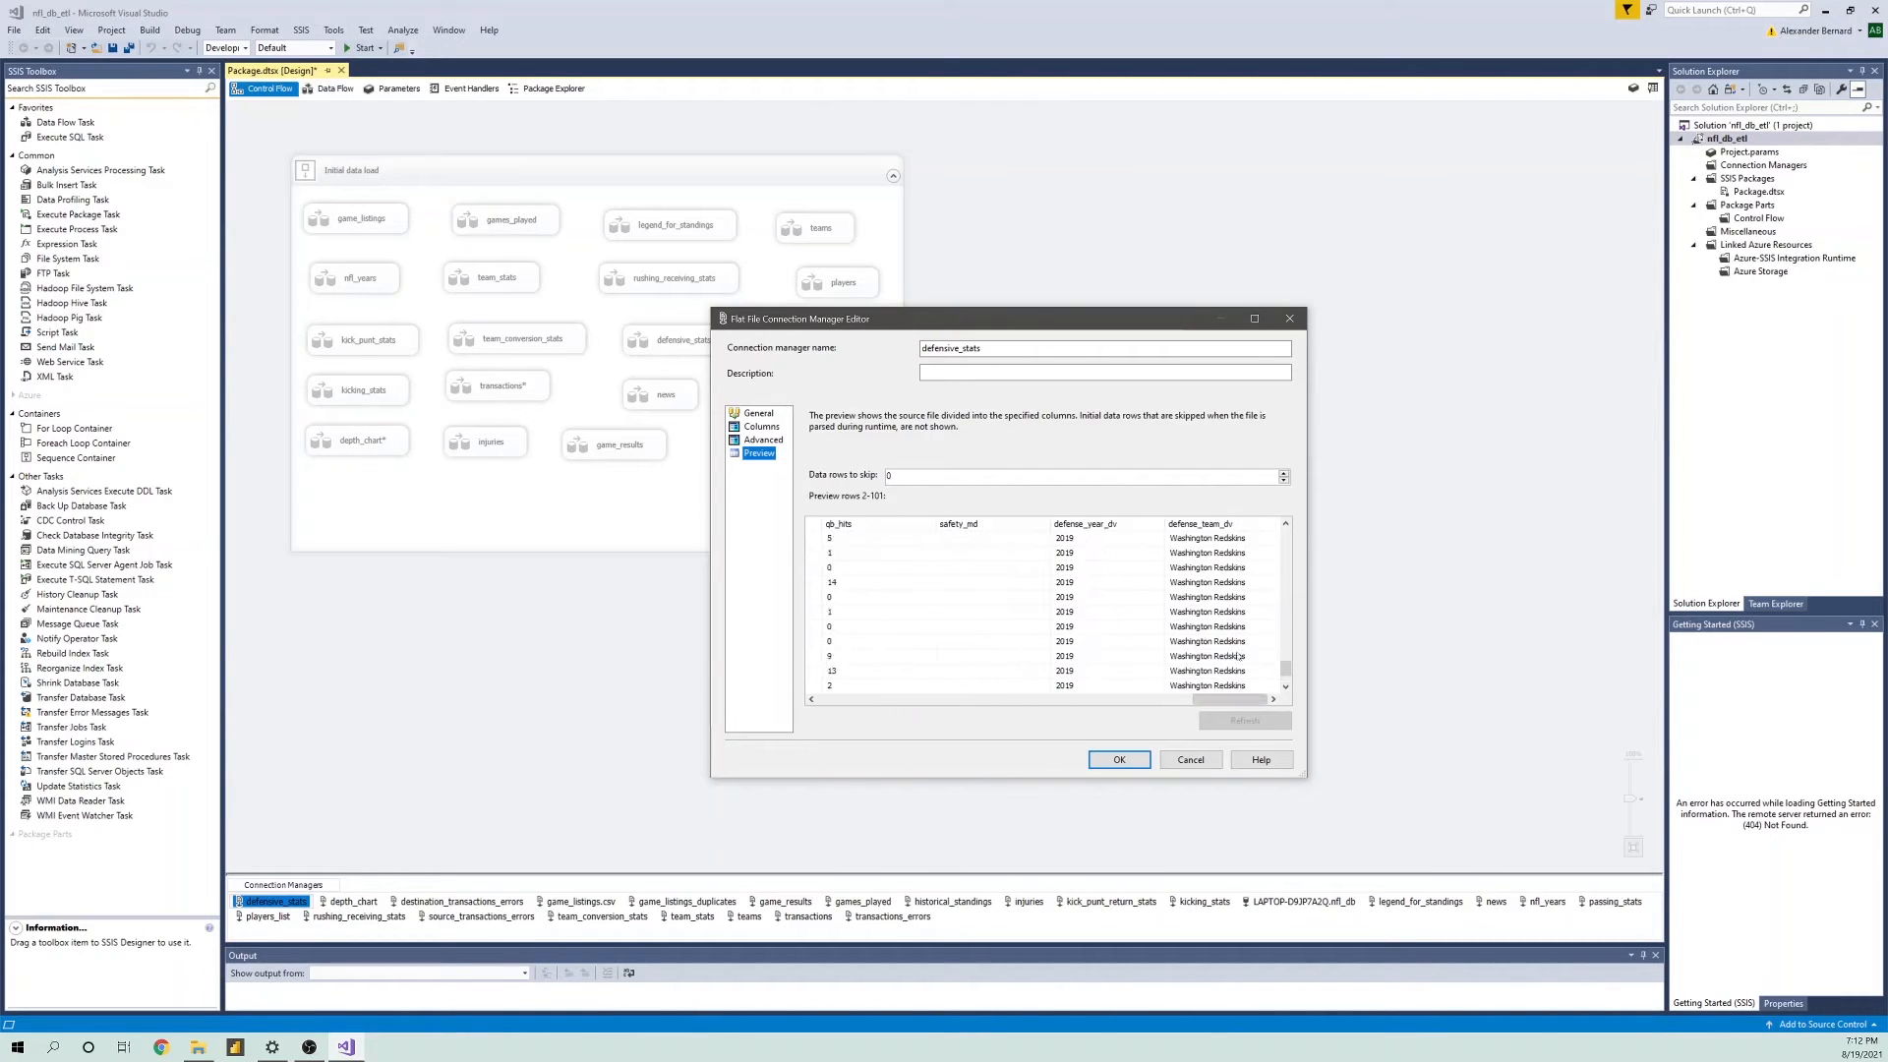
scroll(1233, 610, up, 20)
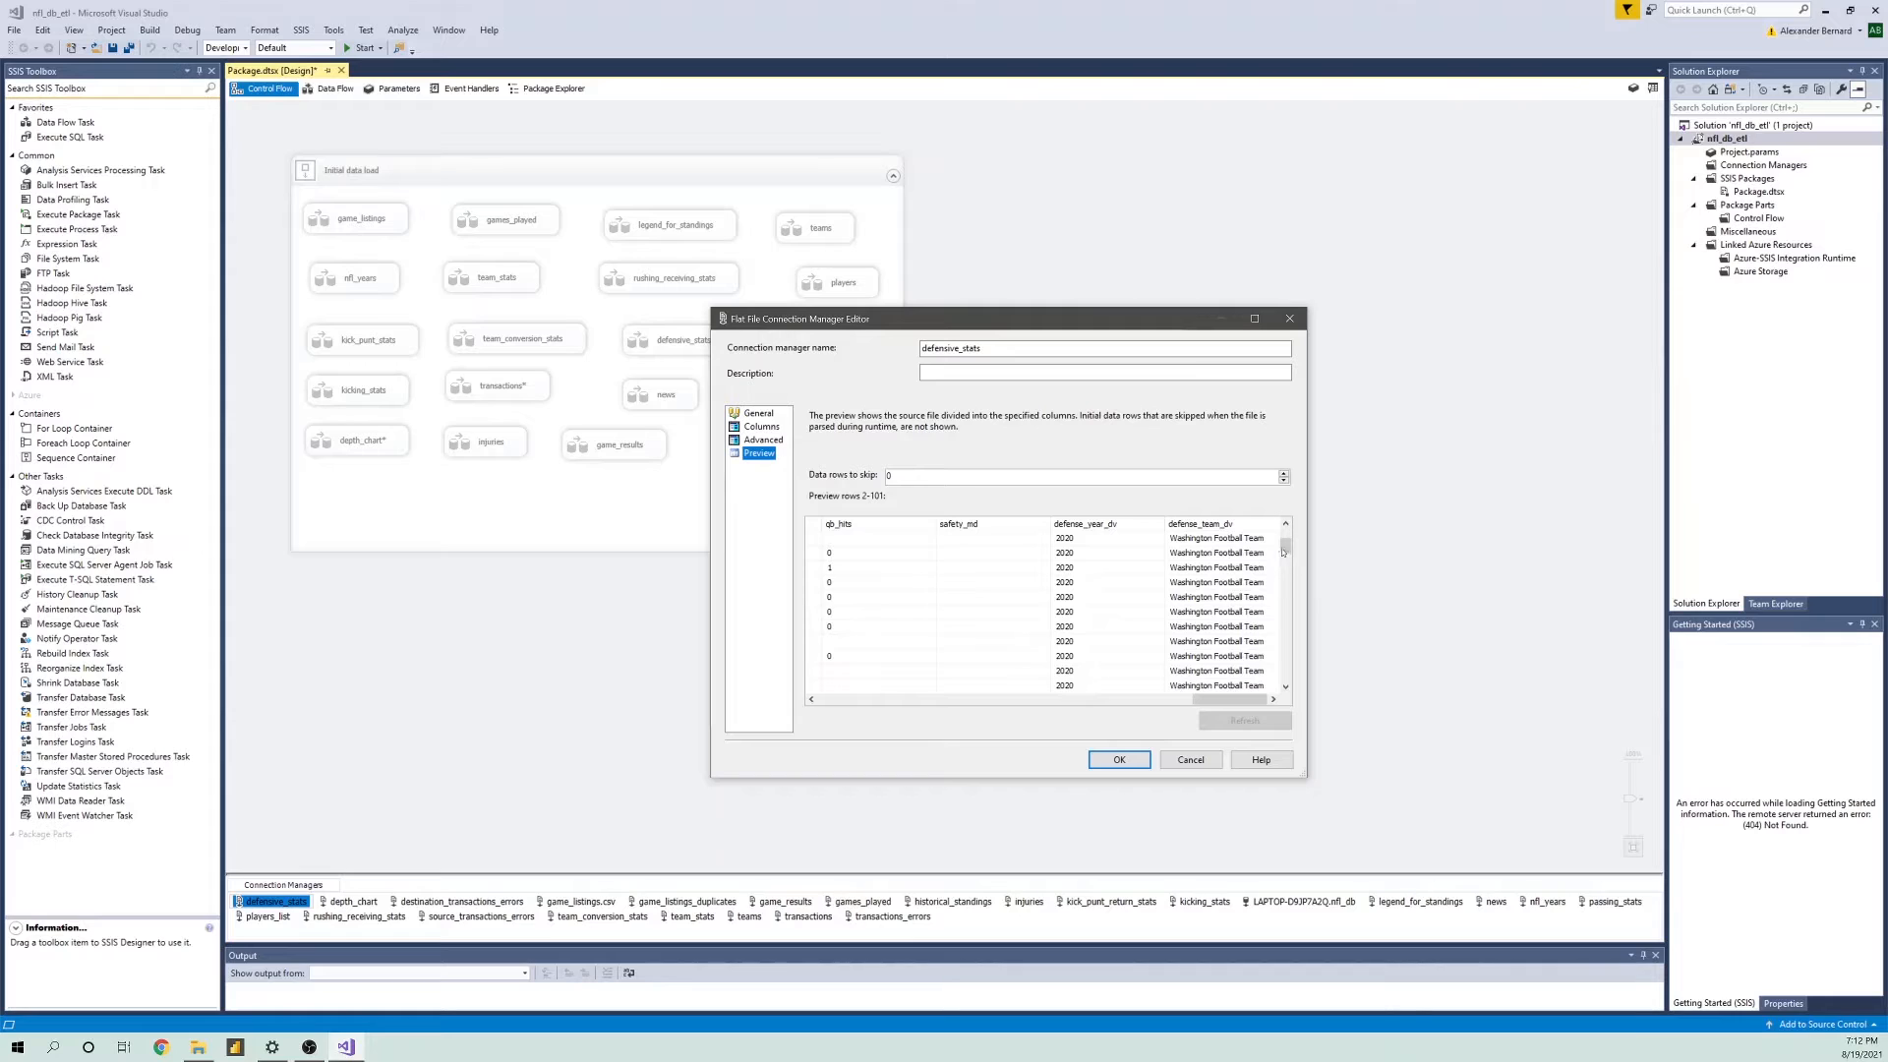
drag(1229, 699, 794, 648)
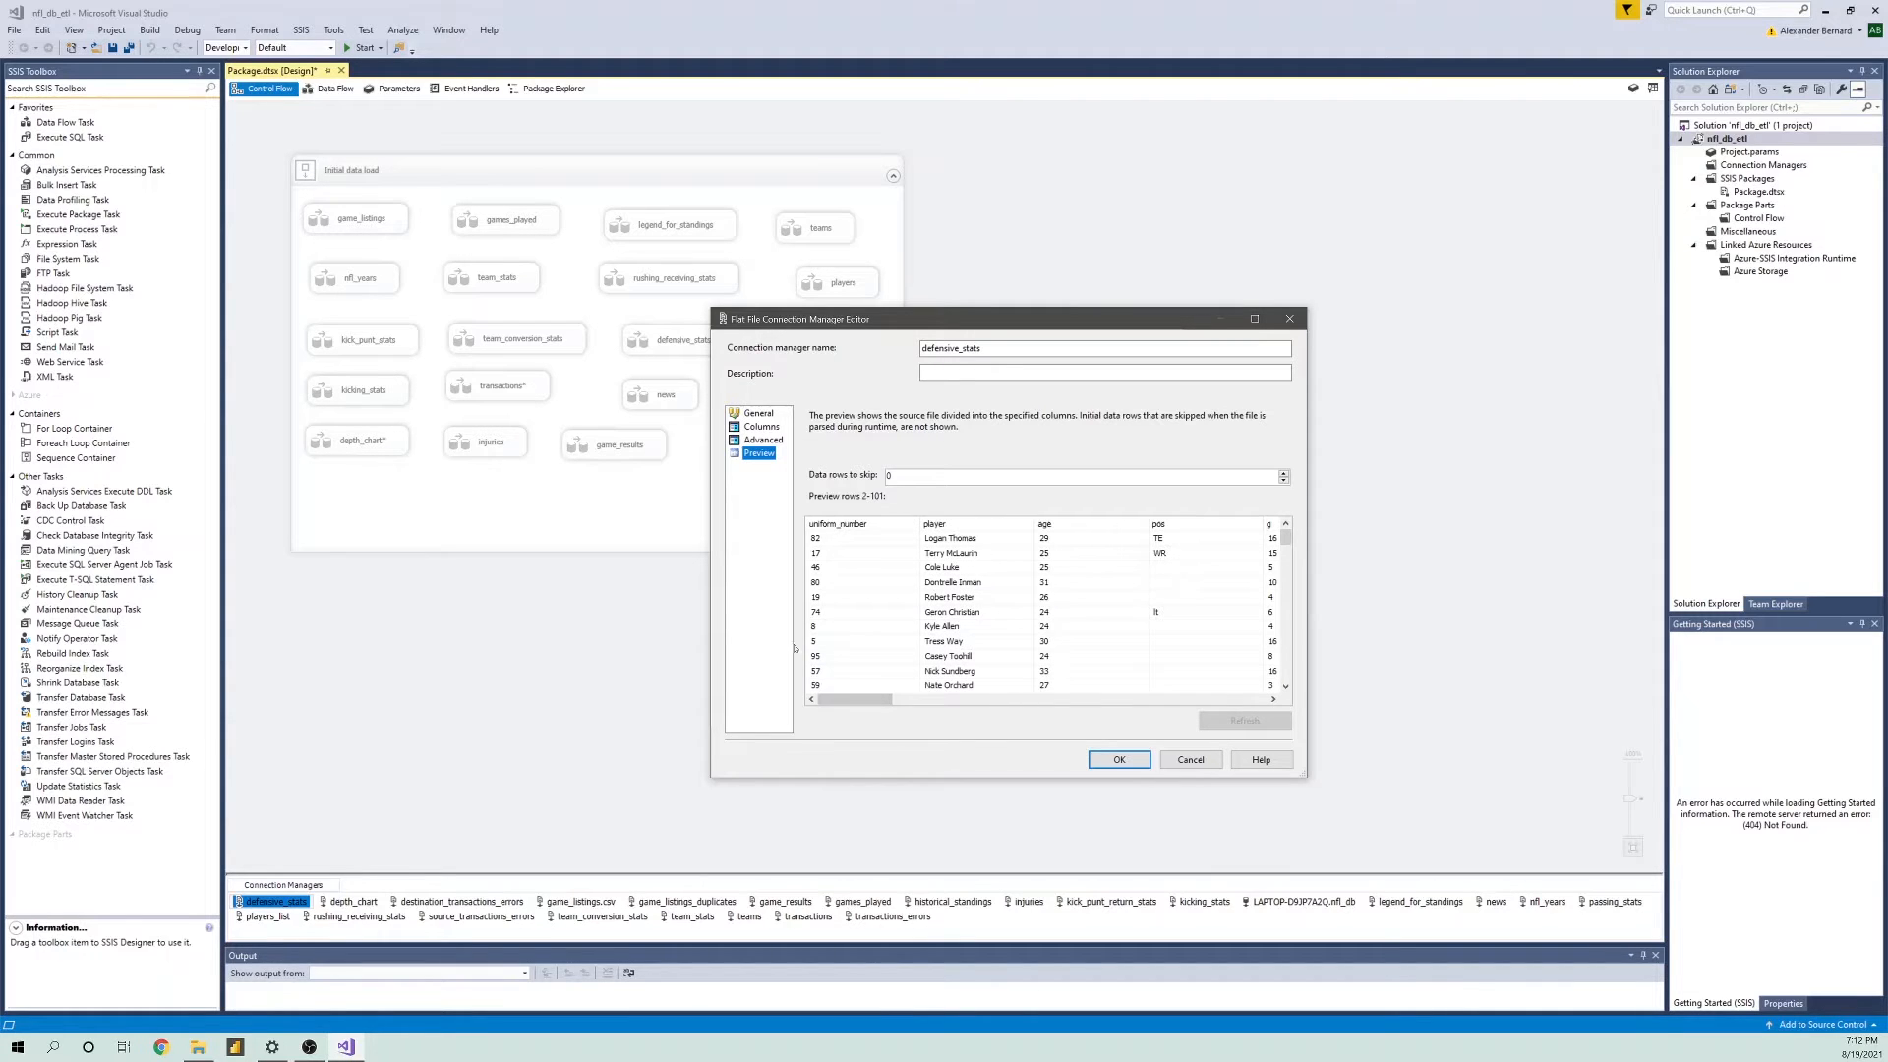
click(736, 413)
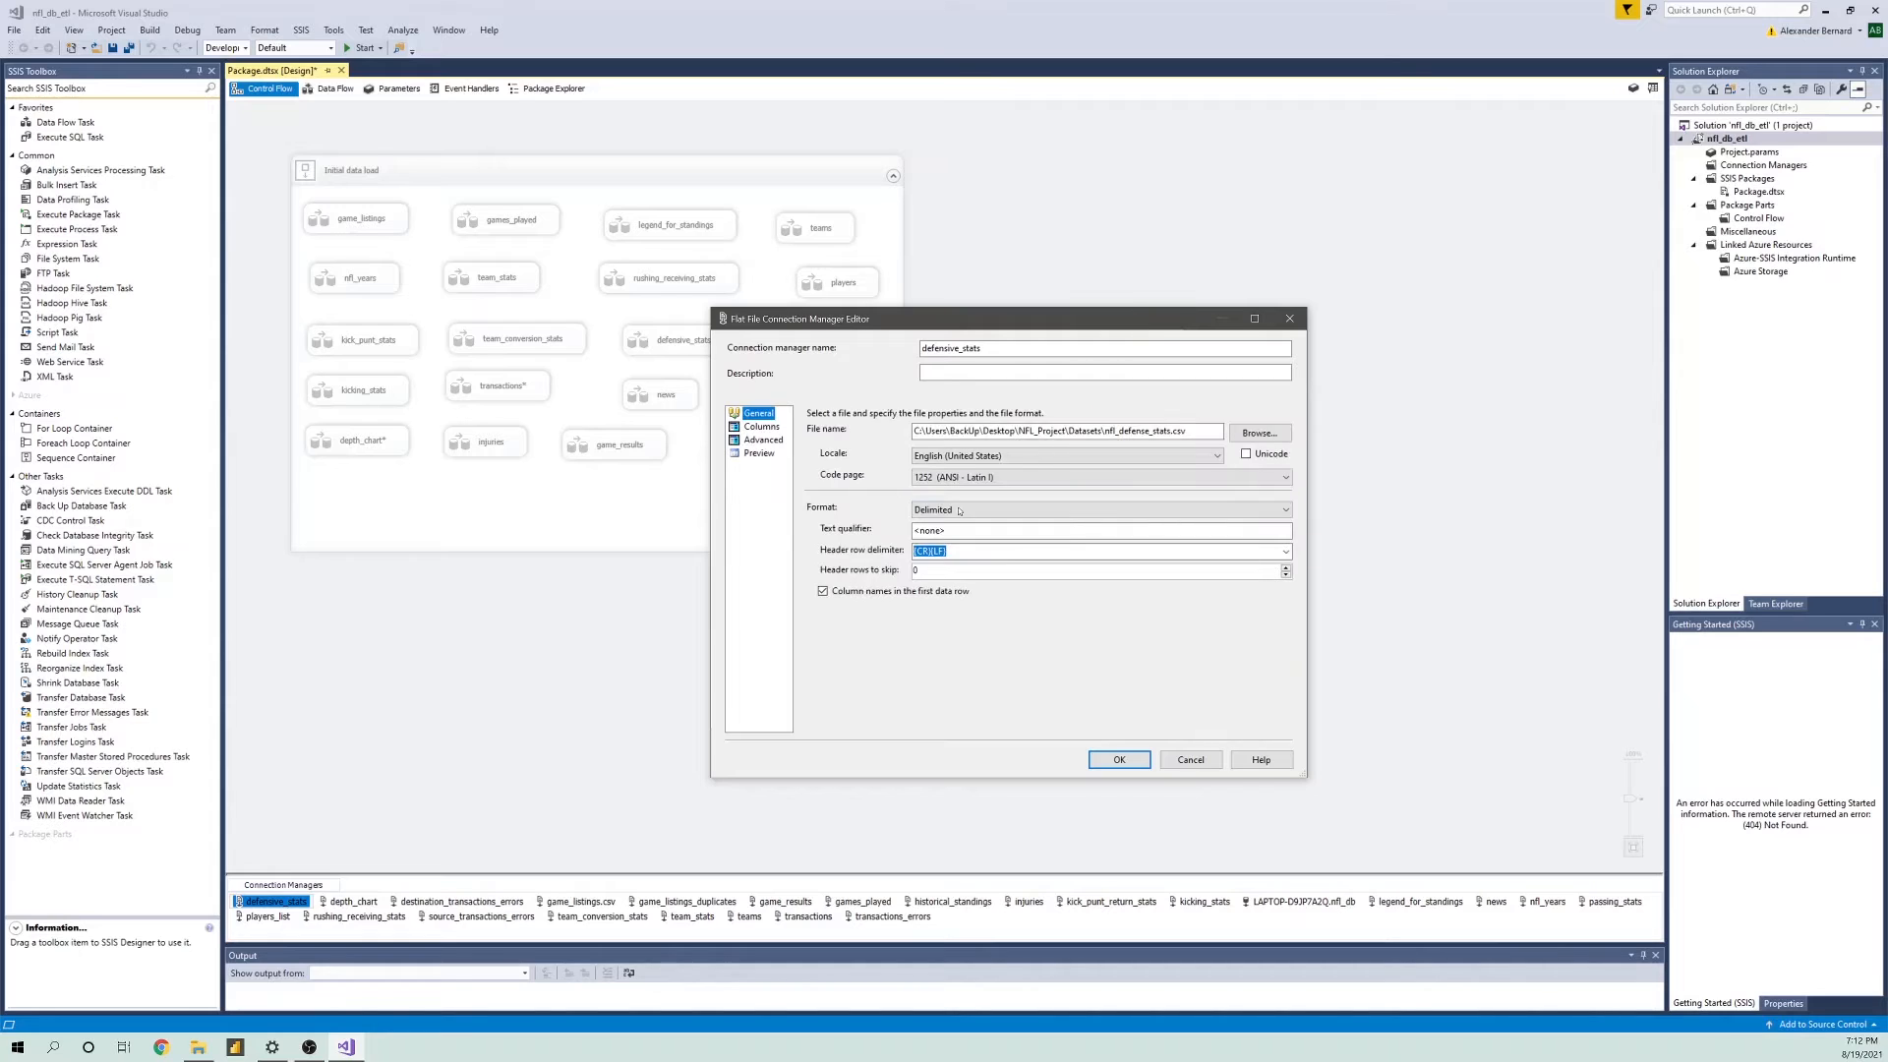
click(1179, 761)
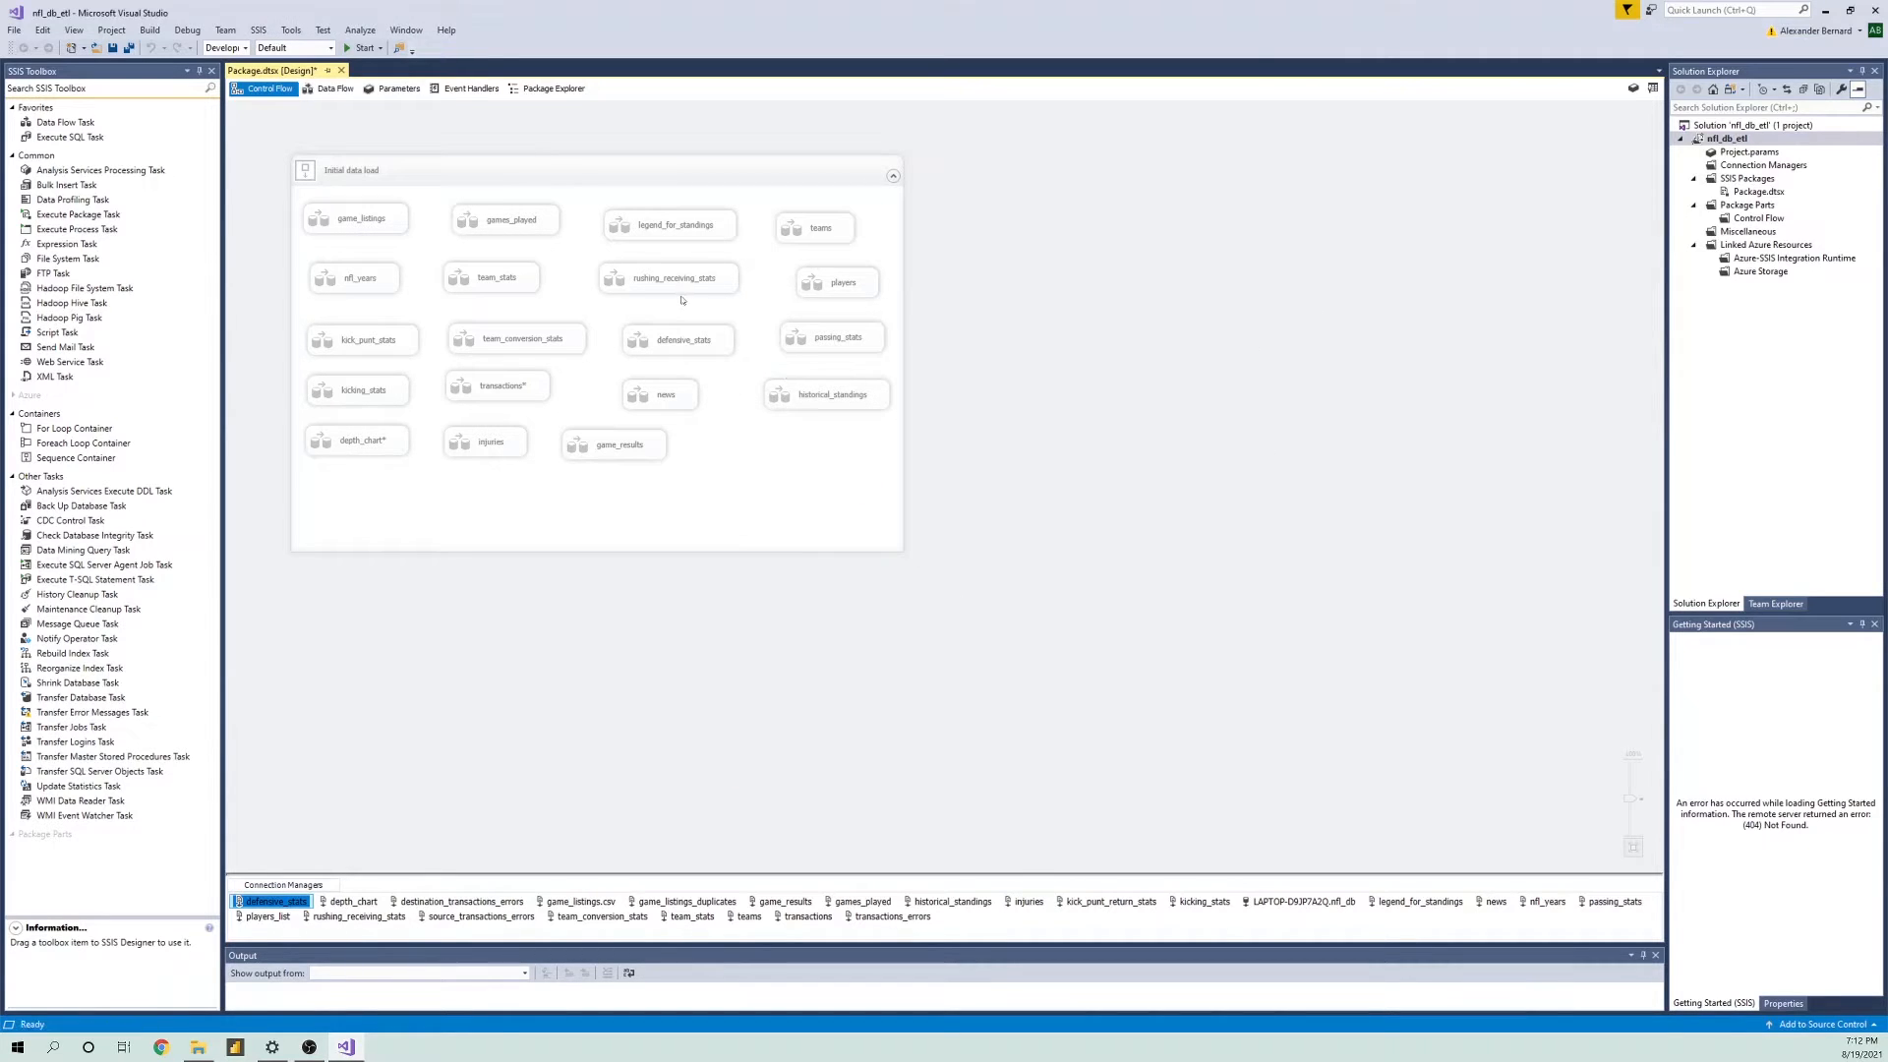
- Open the defensive_stats data flow and review its Flat File Source's connection, columns and error output, closing the editor without changes
double_click(644, 339)
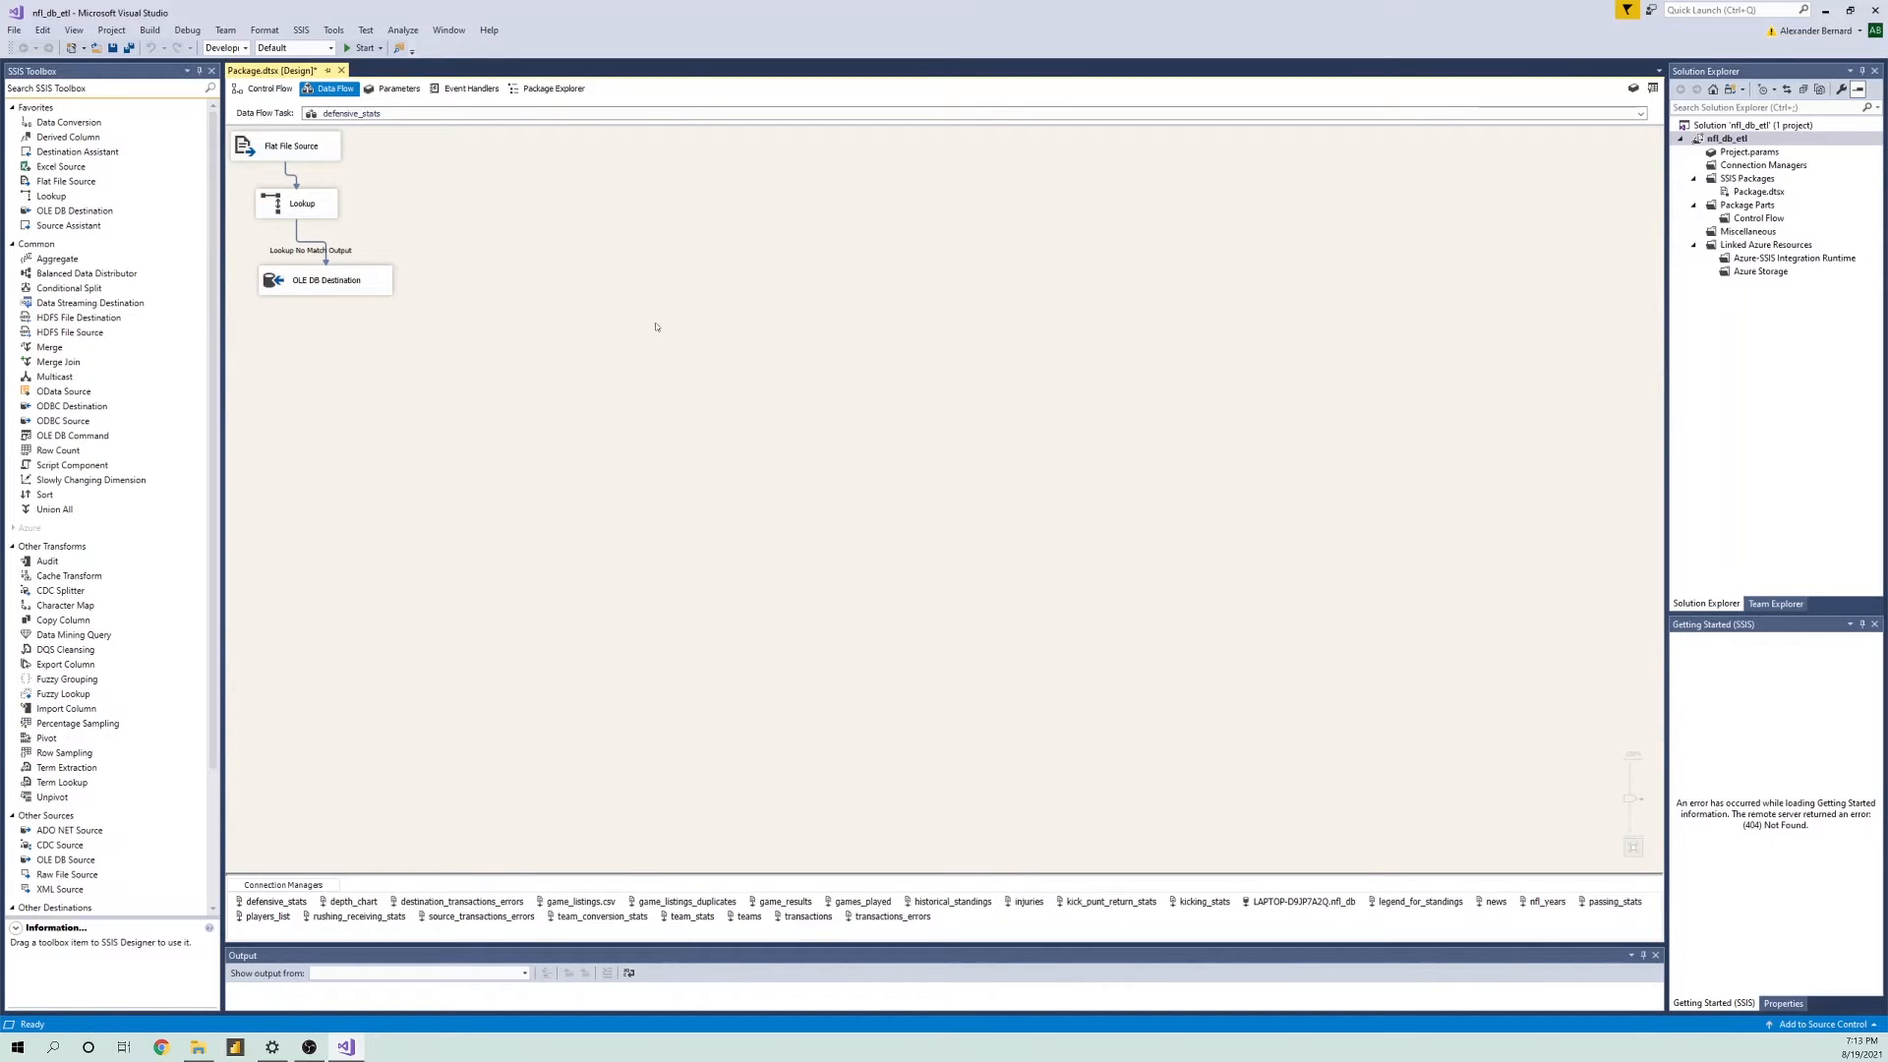
double_click(258, 153)
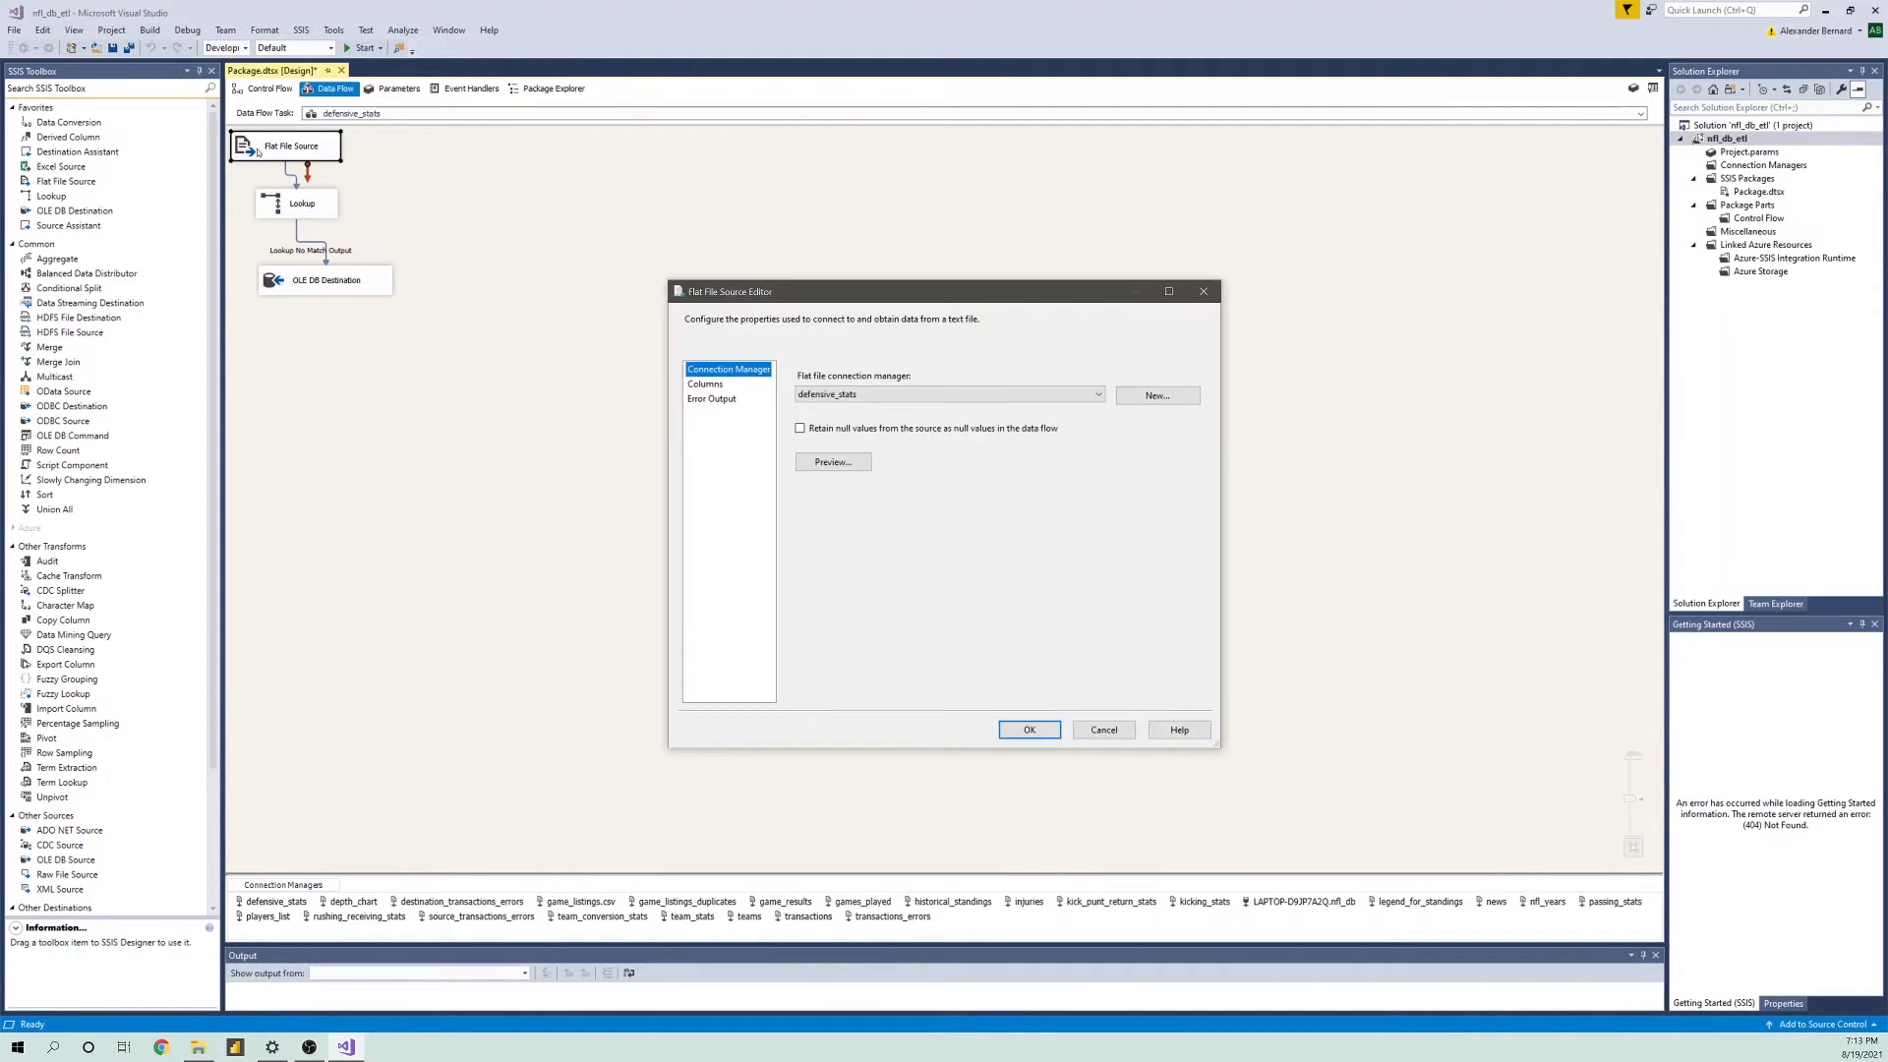
click(706, 383)
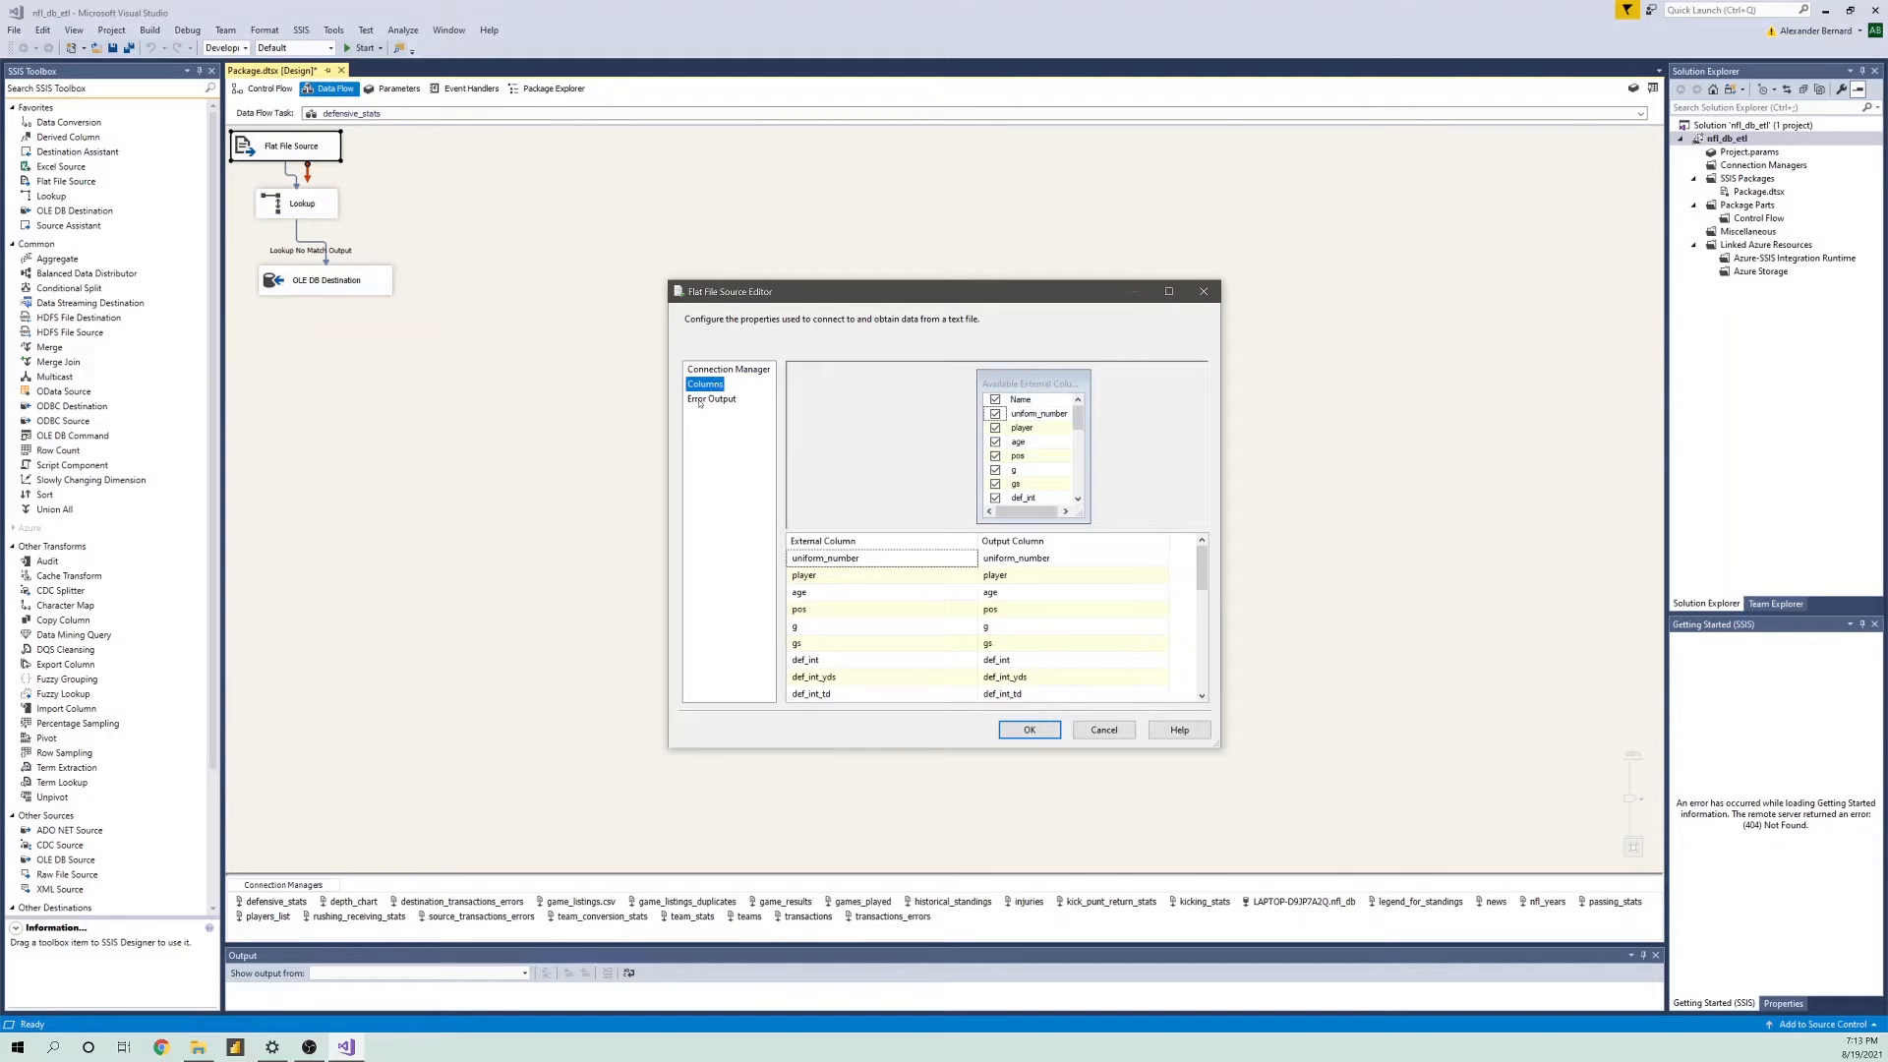
click(699, 400)
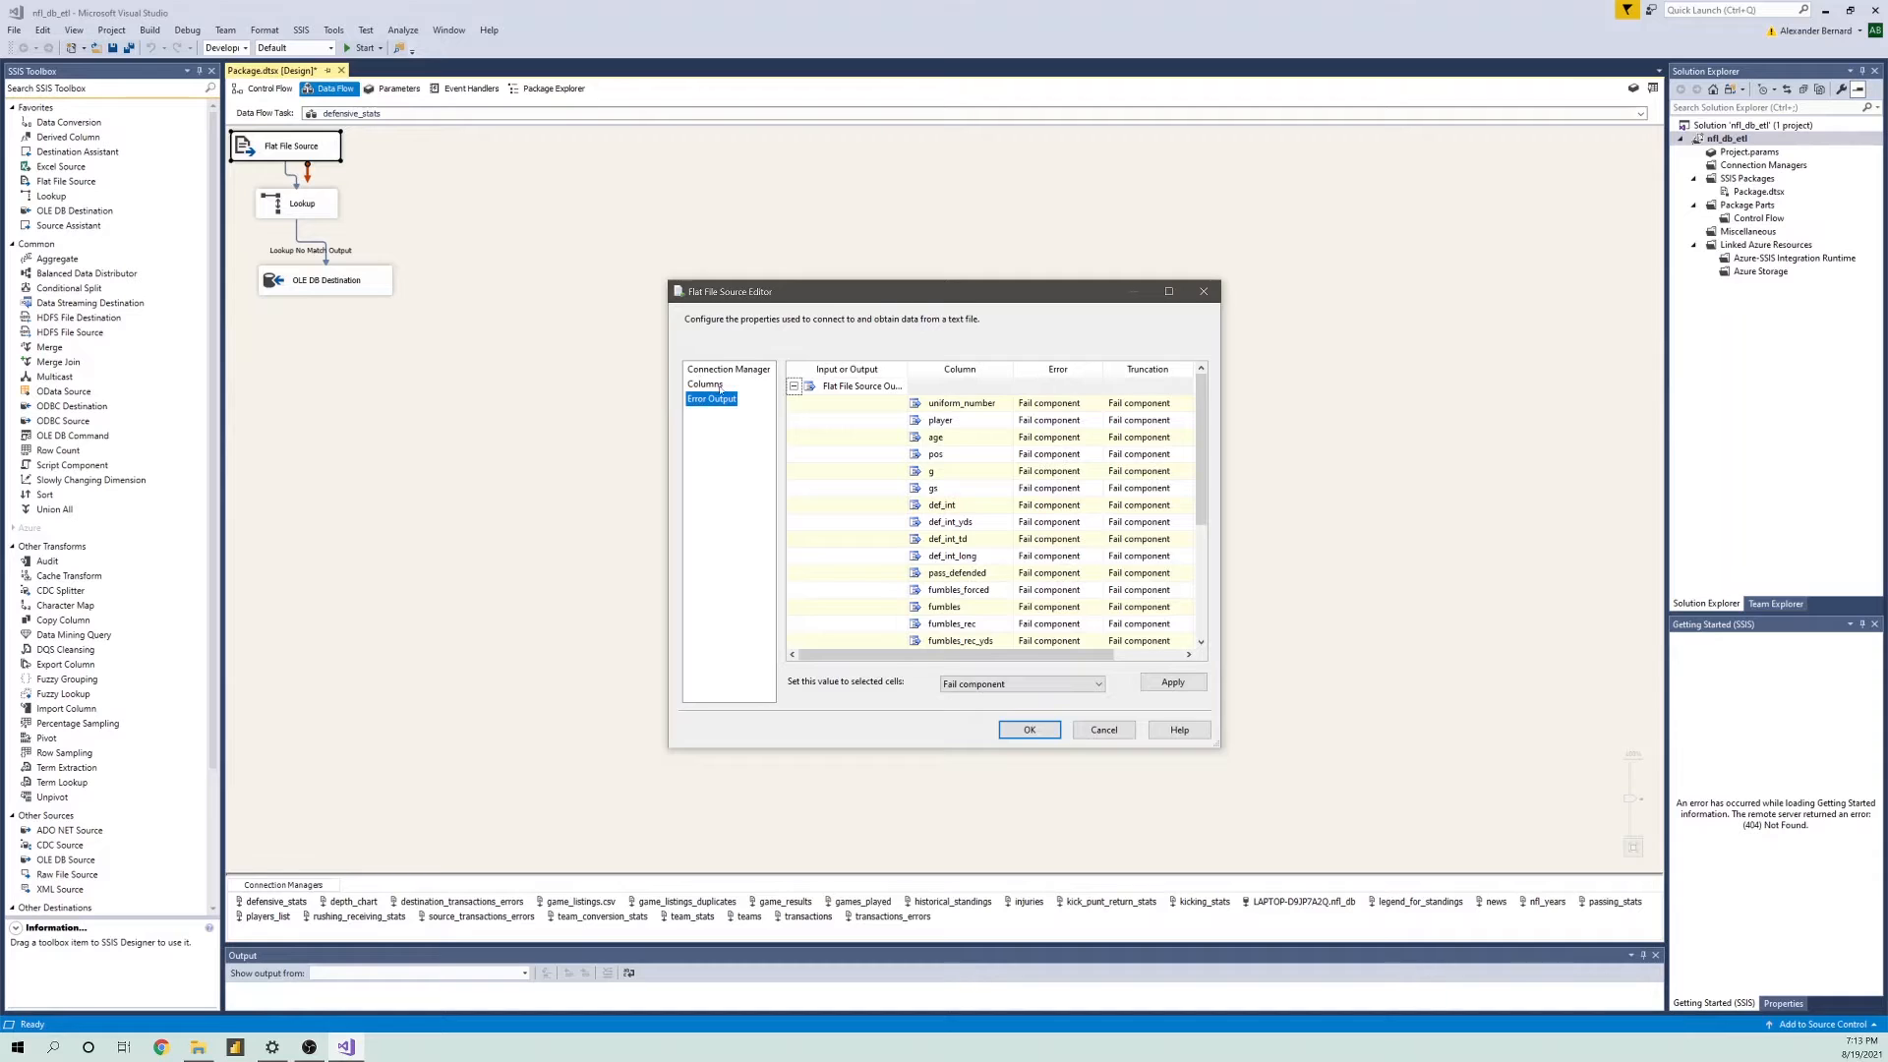
click(1103, 729)
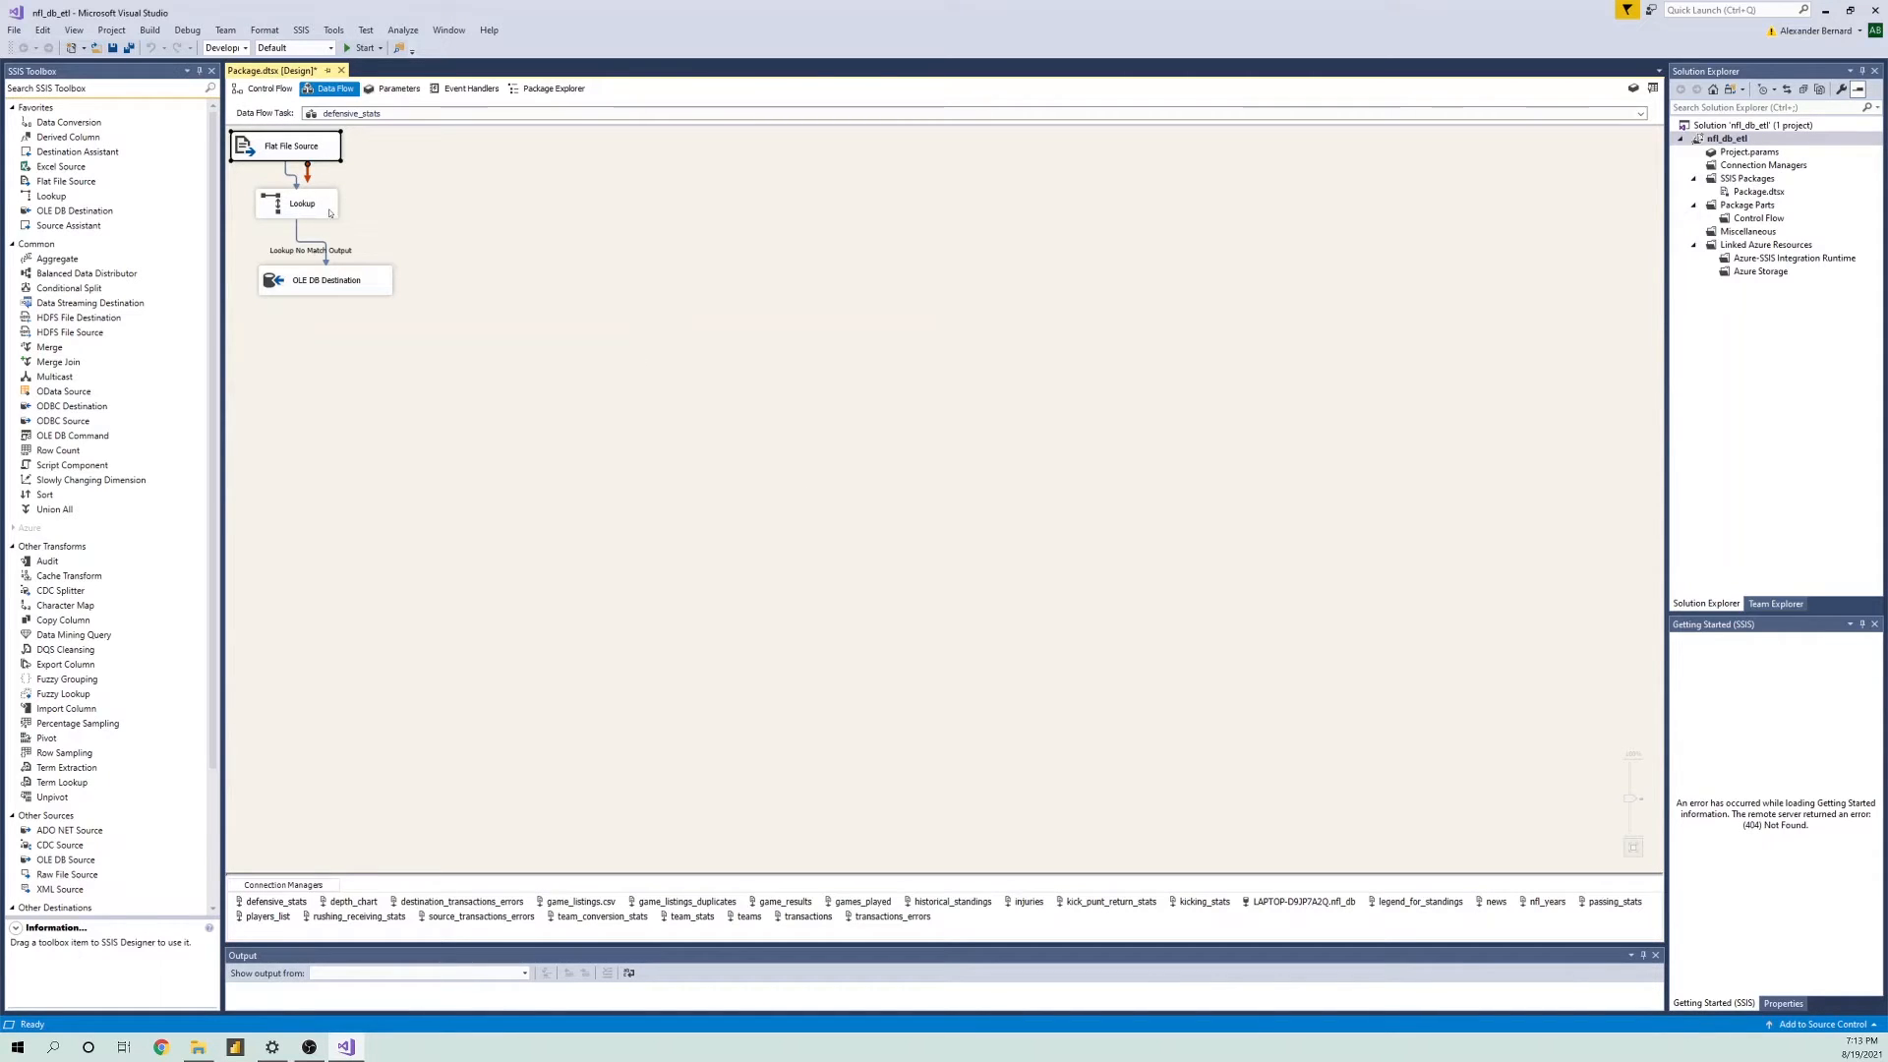
- Review the Lookup transformation's general and connection settings, and preview the defensive_stats table data through to its last columns
double_click(276, 202)
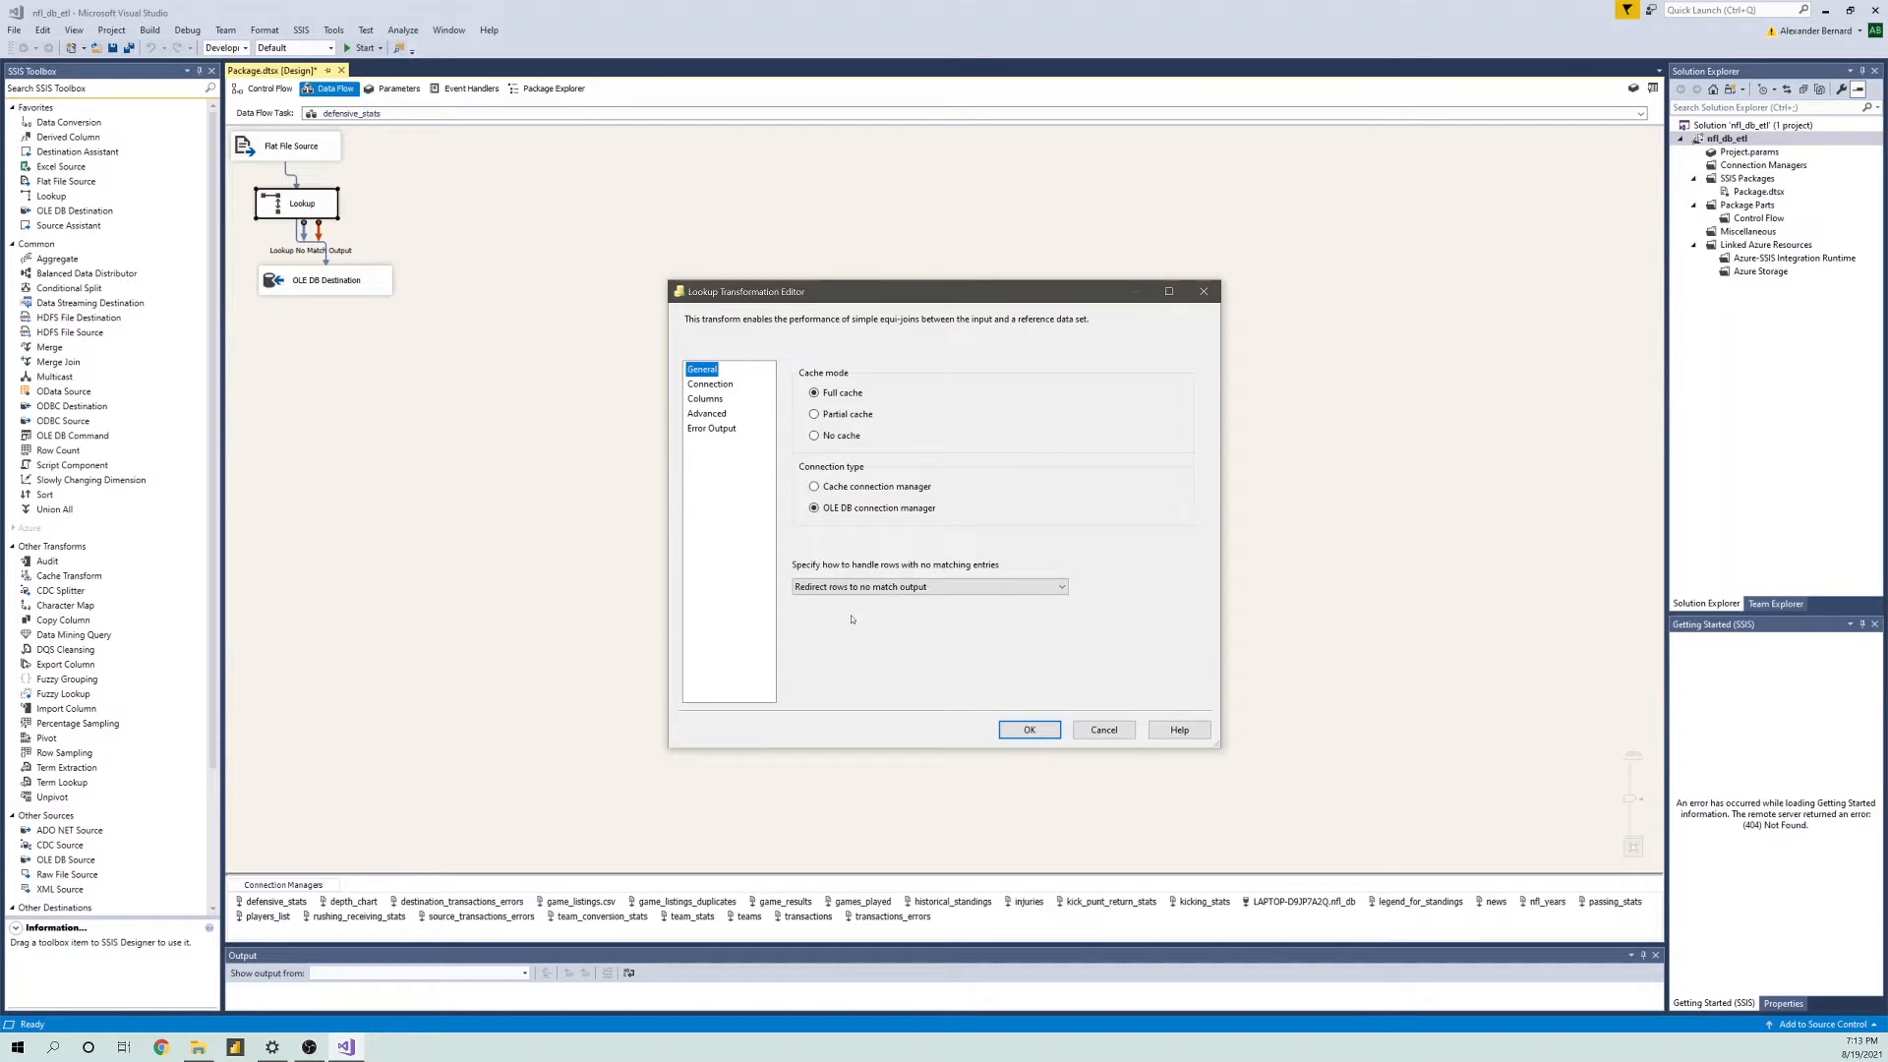
click(724, 383)
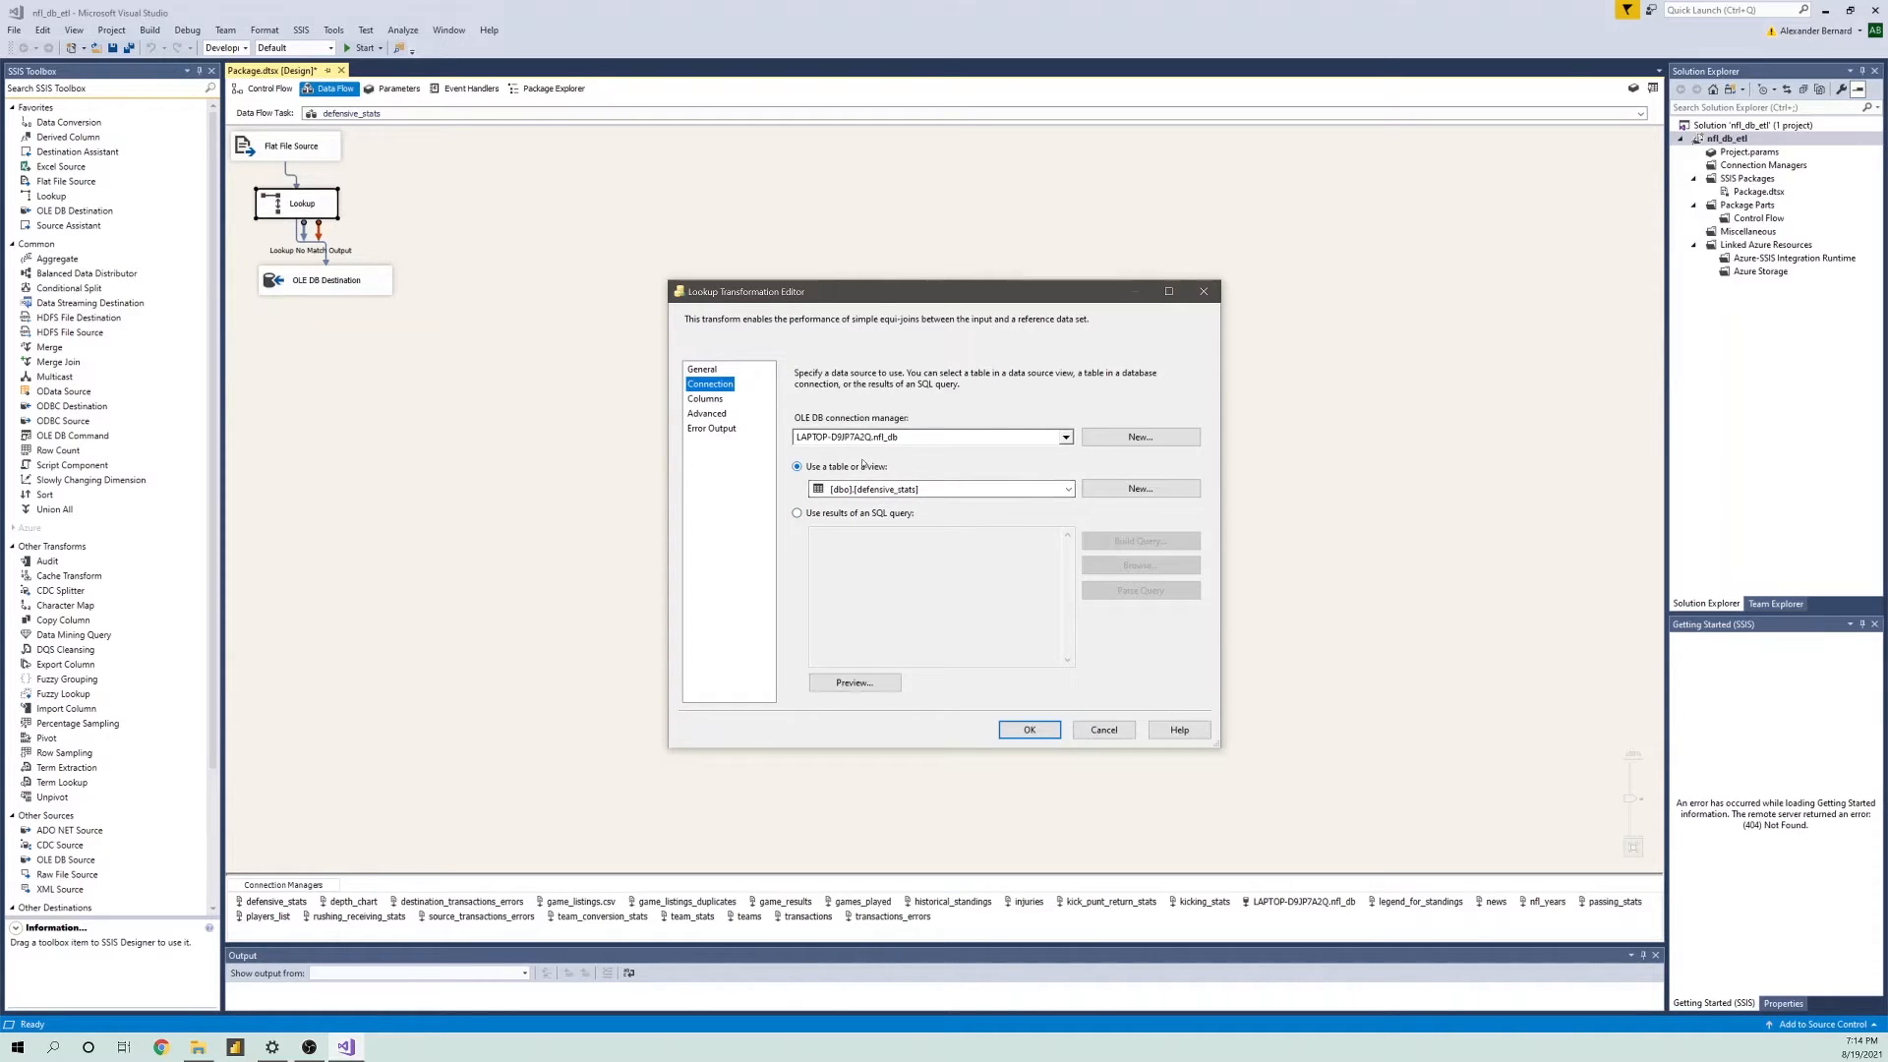
click(855, 683)
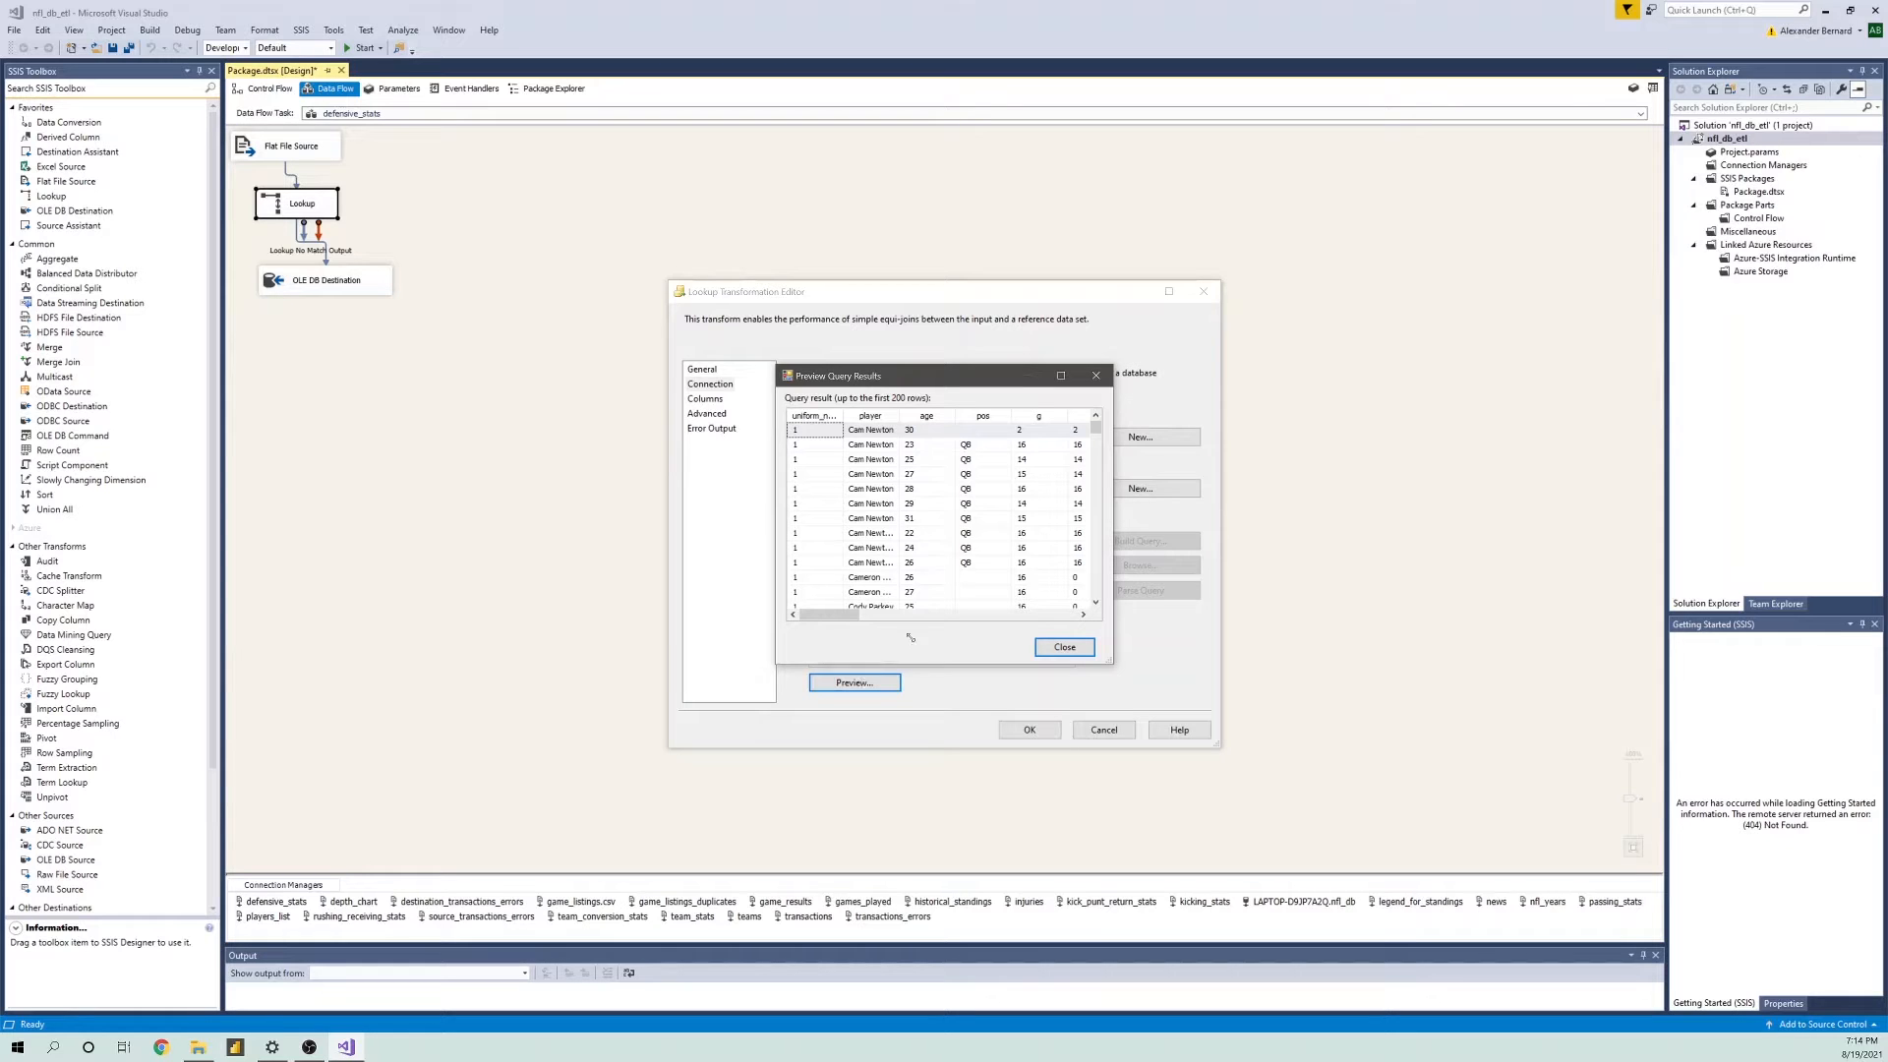
mouse_move(843, 614)
mouse_down()
mouse_move(1042, 632)
mouse_move(830, 618)
mouse_up()
drag(1111, 663, 1291, 718)
drag(944, 669, 1242, 678)
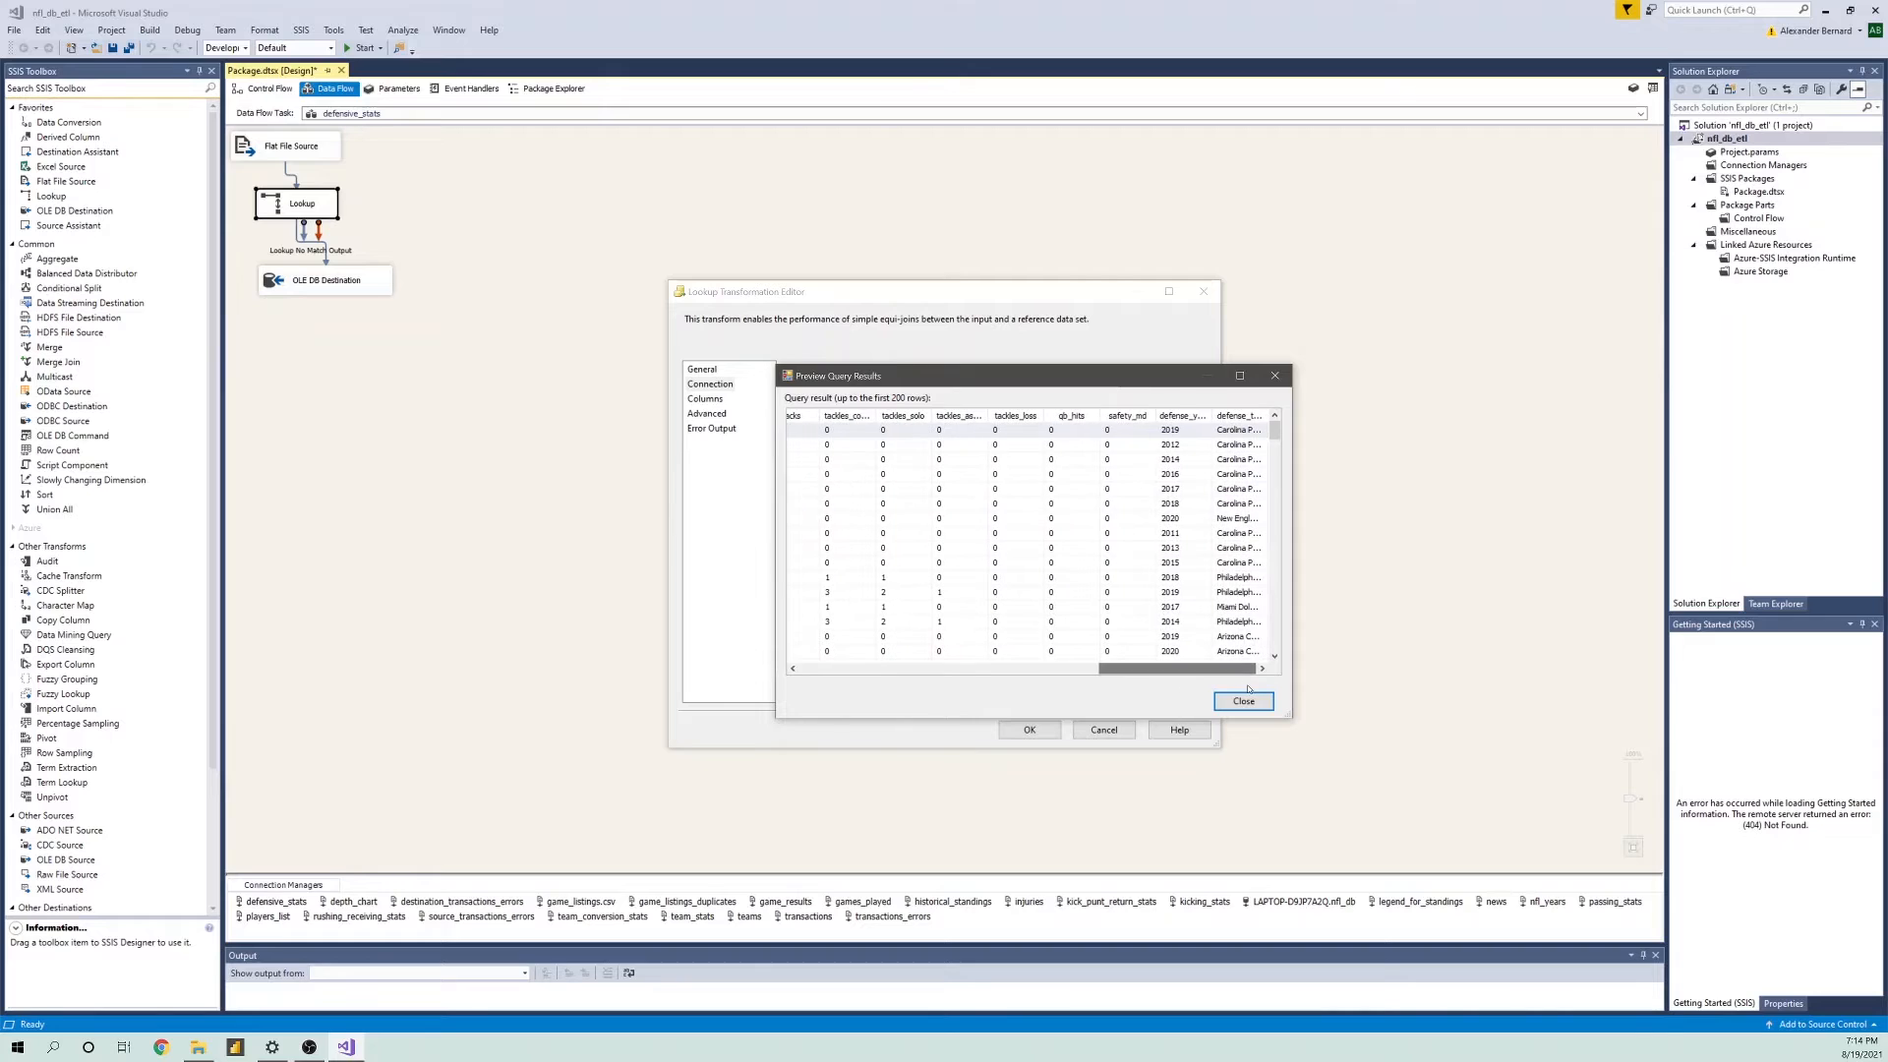
click(1253, 698)
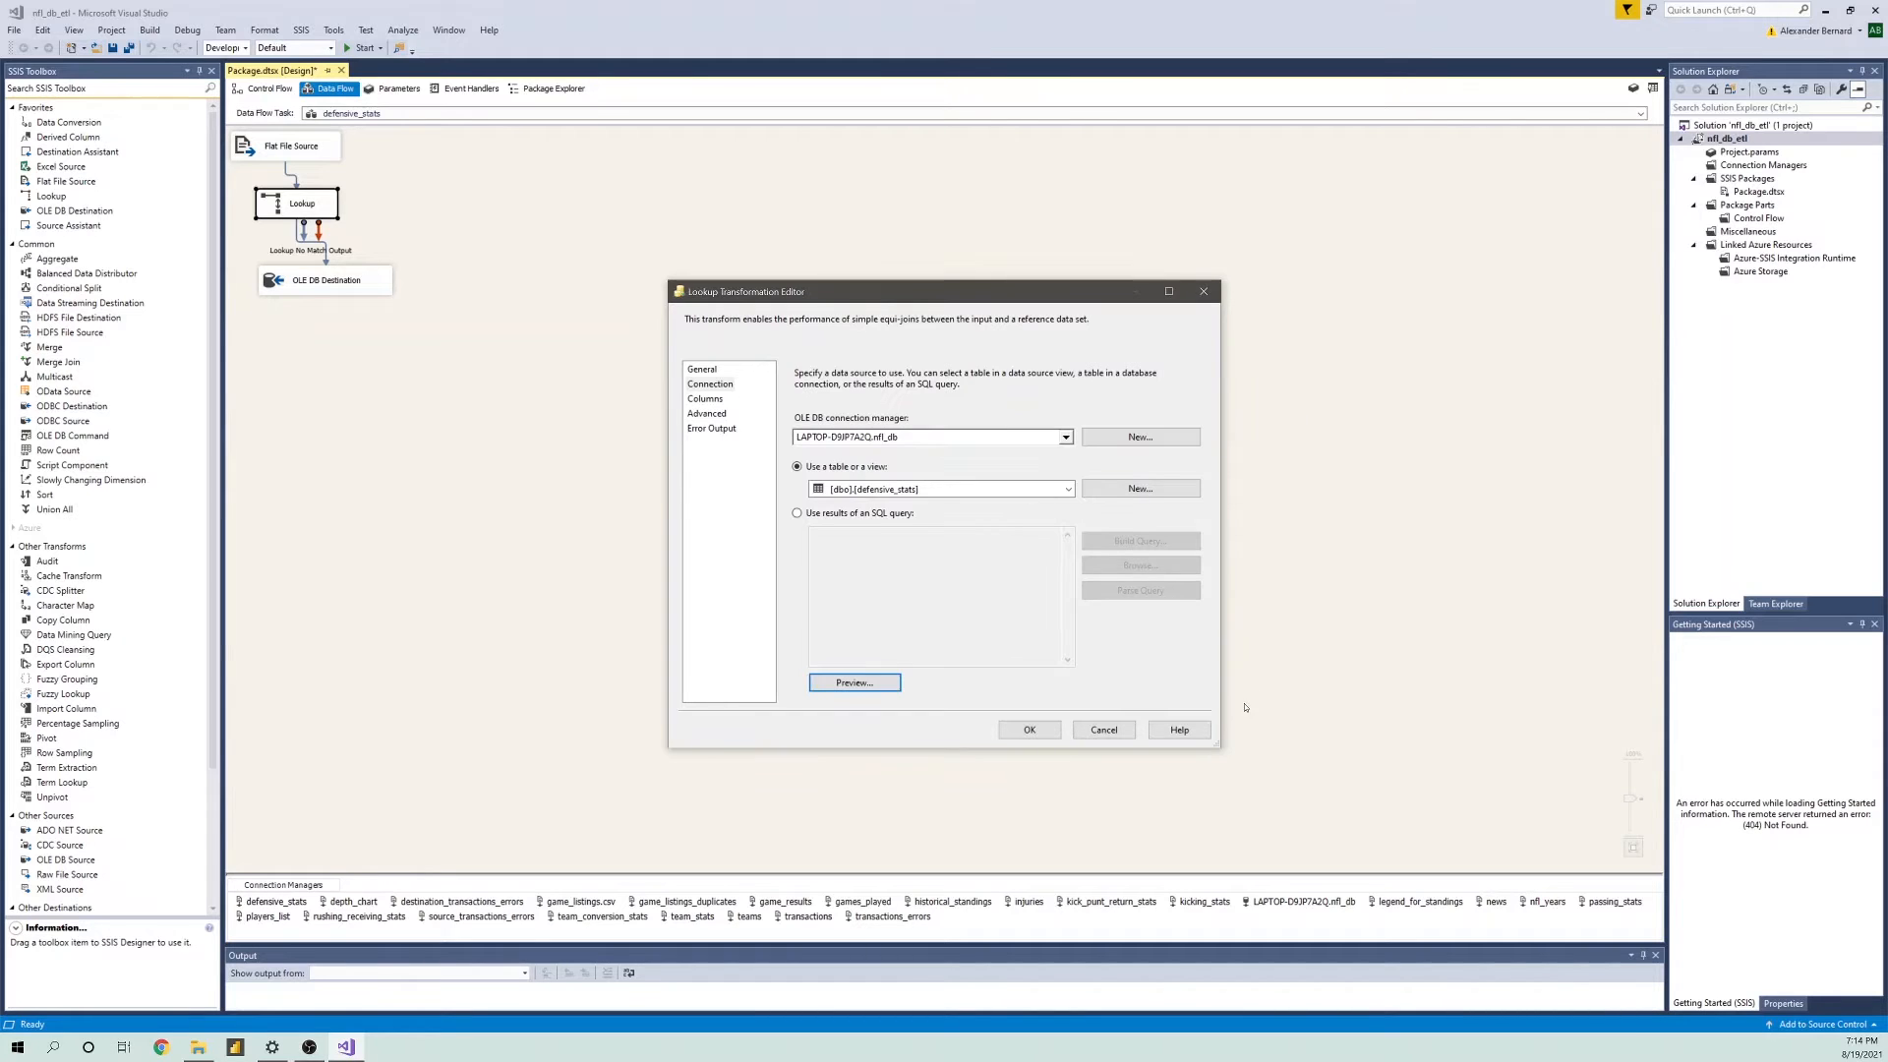
- Examine the Lookup's column mappings by viewing its input-to-lookup column relationships, then dismiss the relationships list unchanged
click(705, 398)
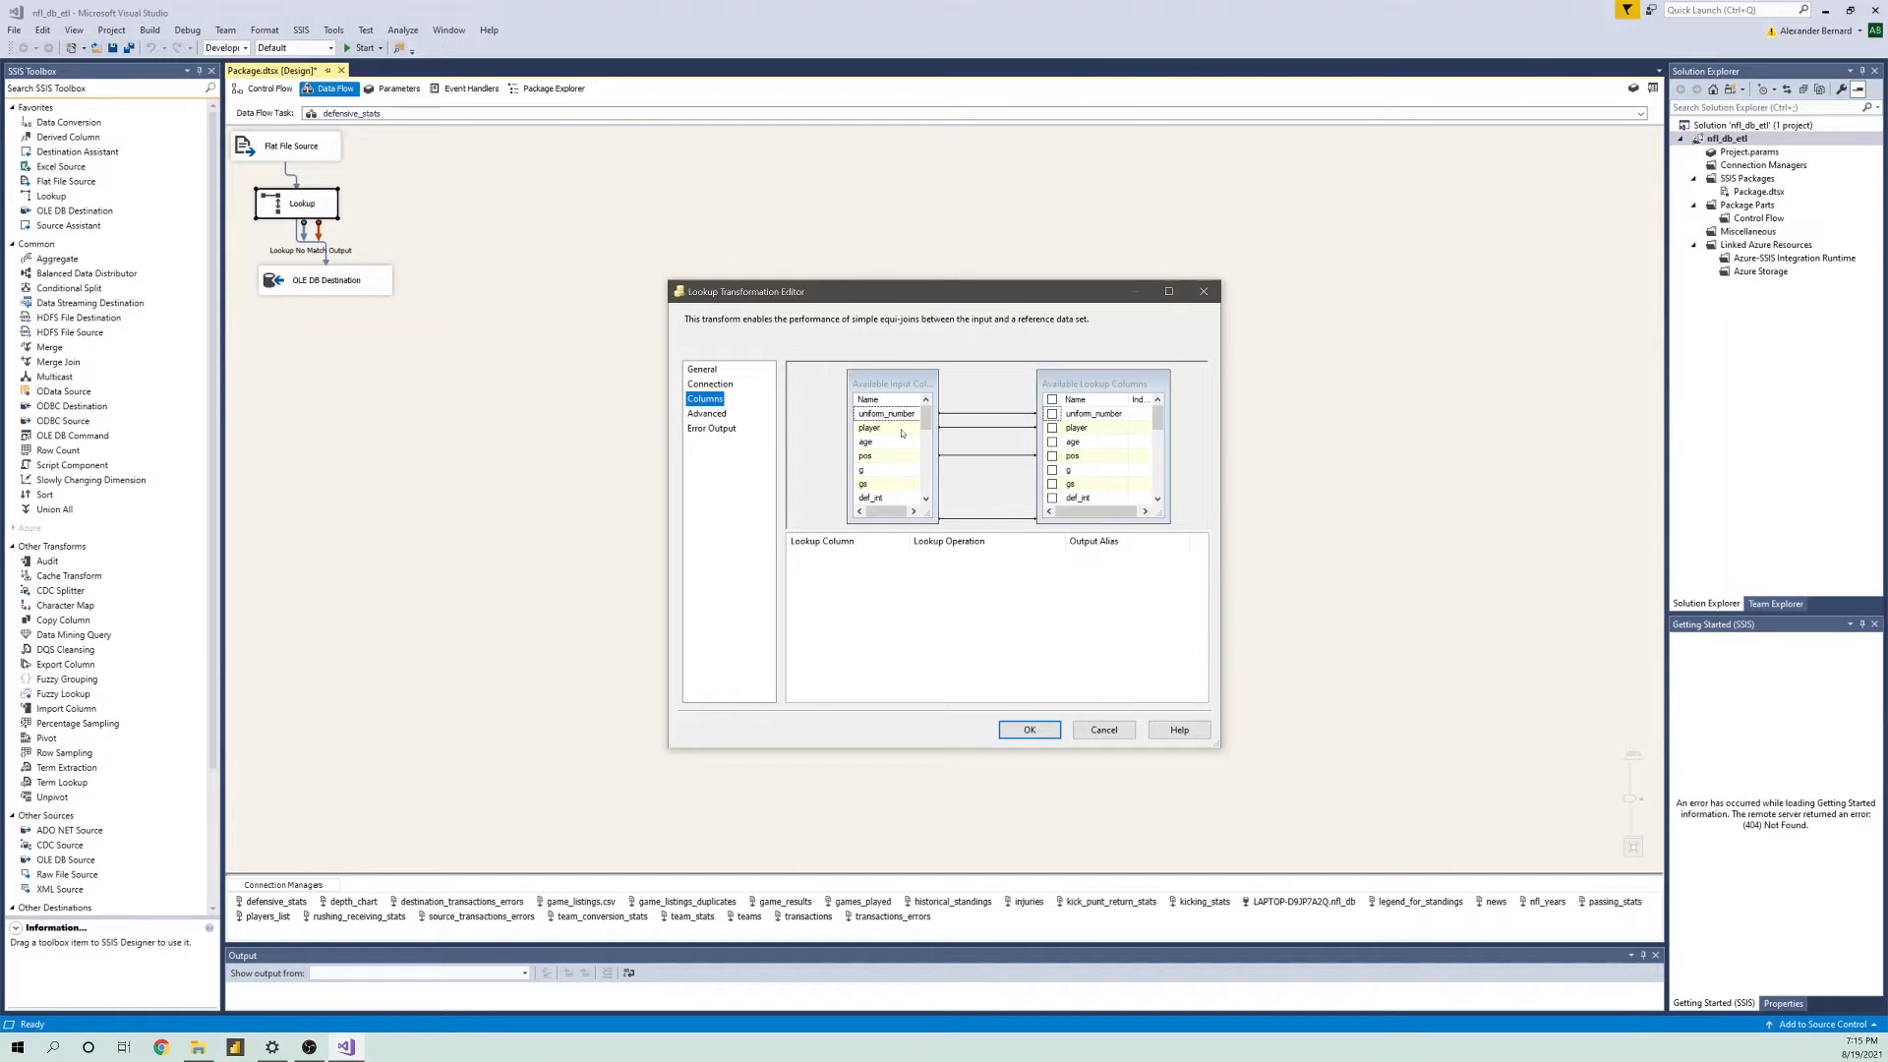
click(963, 414)
right_click(964, 414)
click(1031, 425)
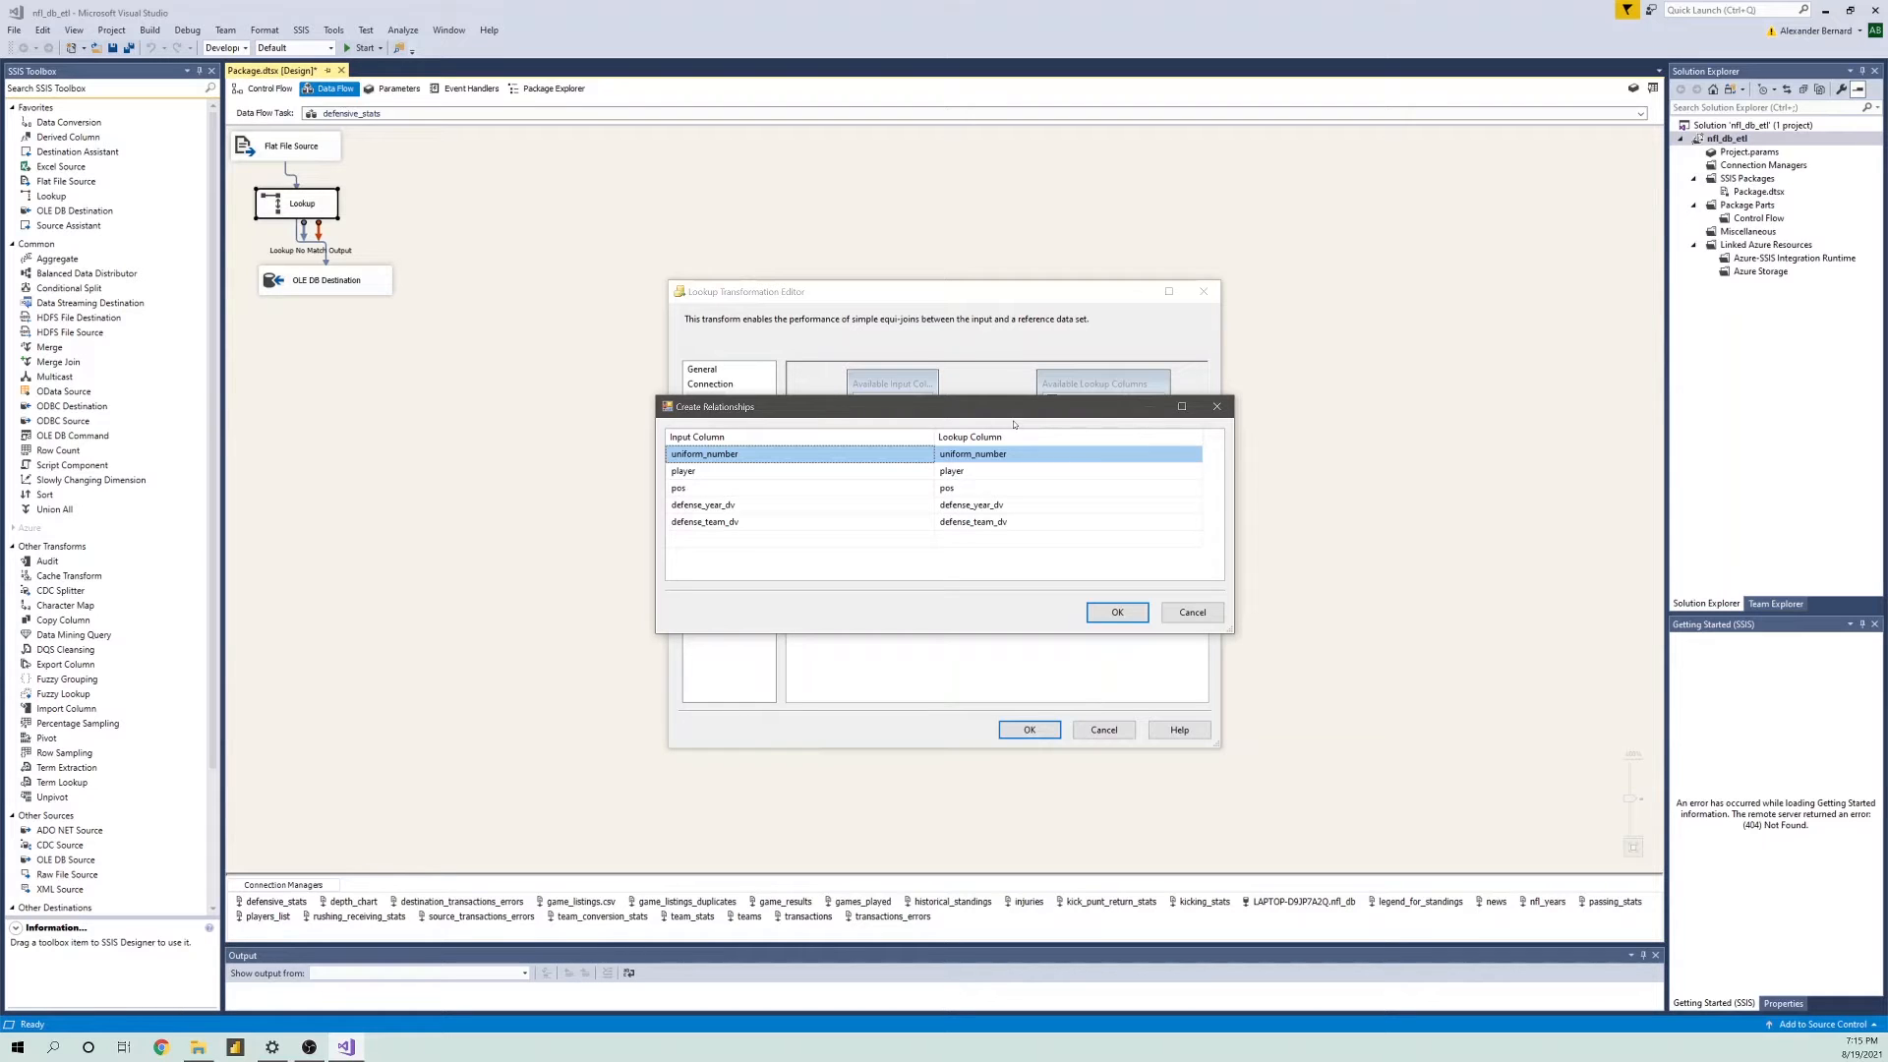
click(1191, 612)
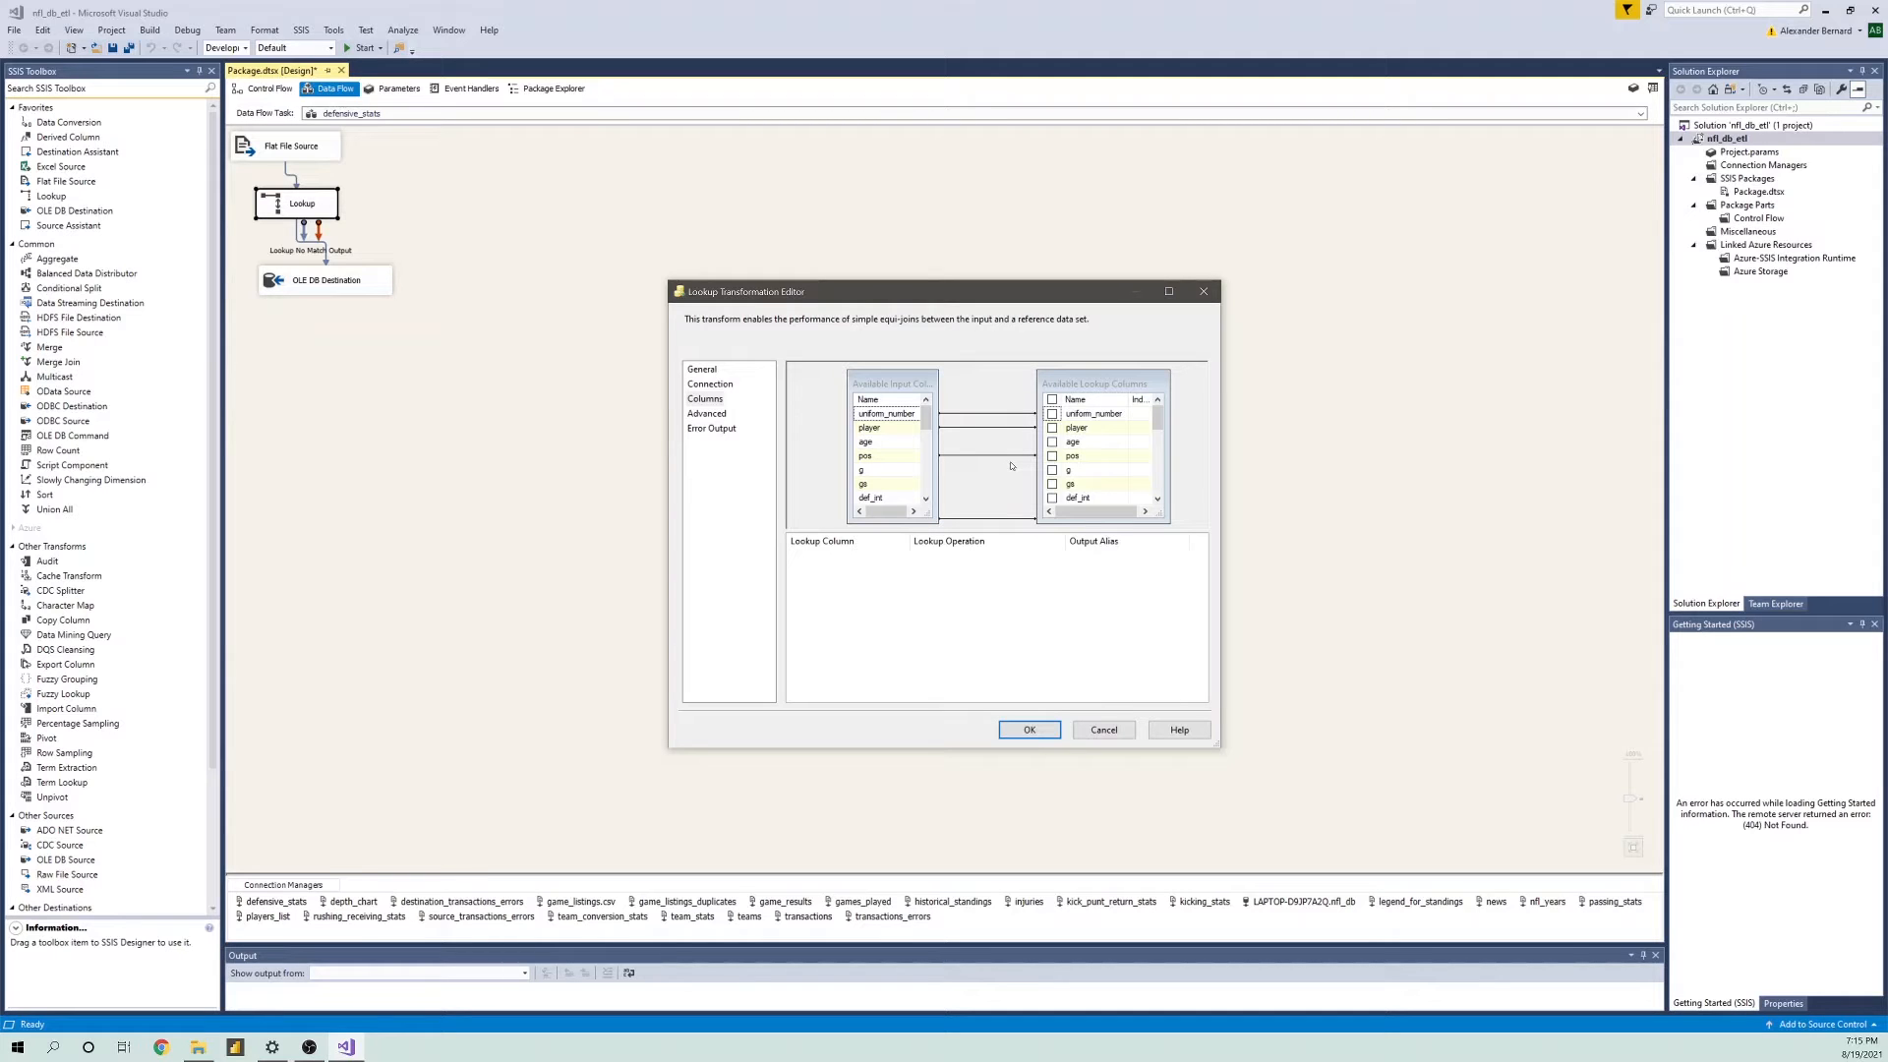
- Recheck how the Lookup handles non-matching rows, view its advanced and error output settings, and close it without changes
click(688, 369)
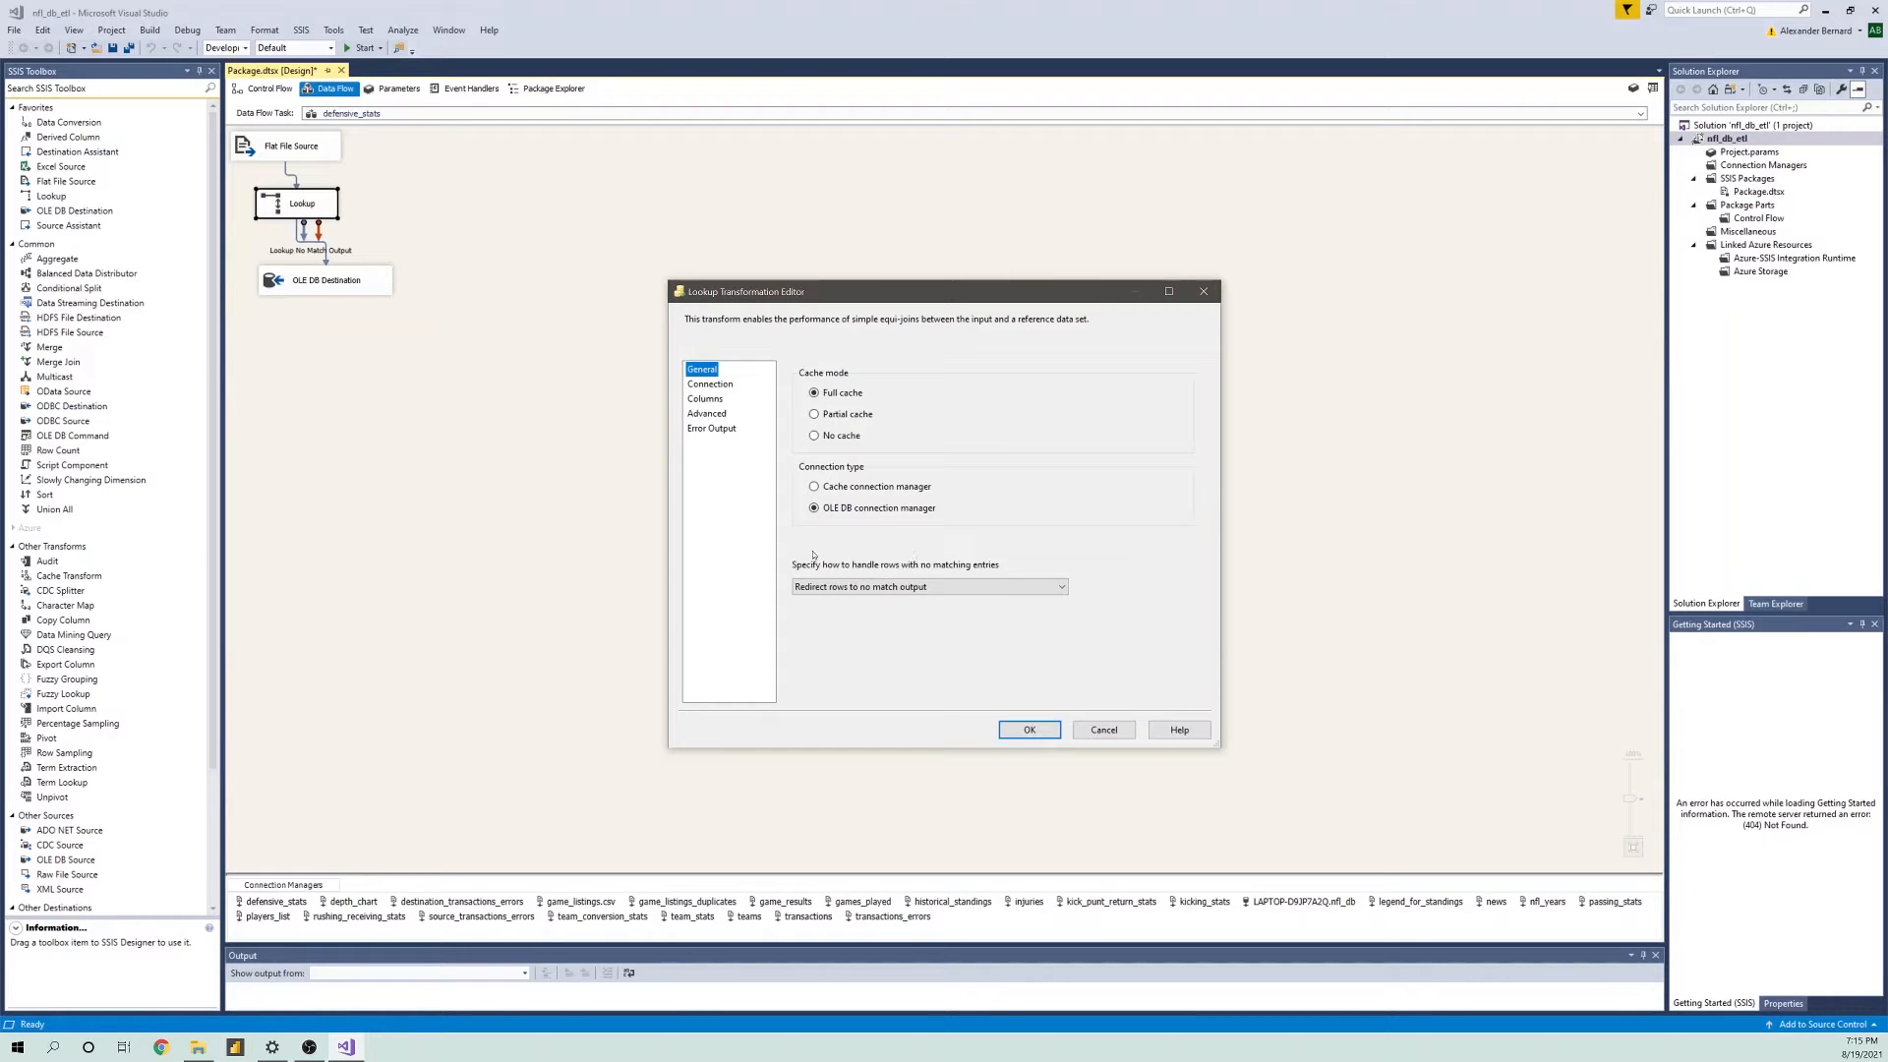
click(707, 414)
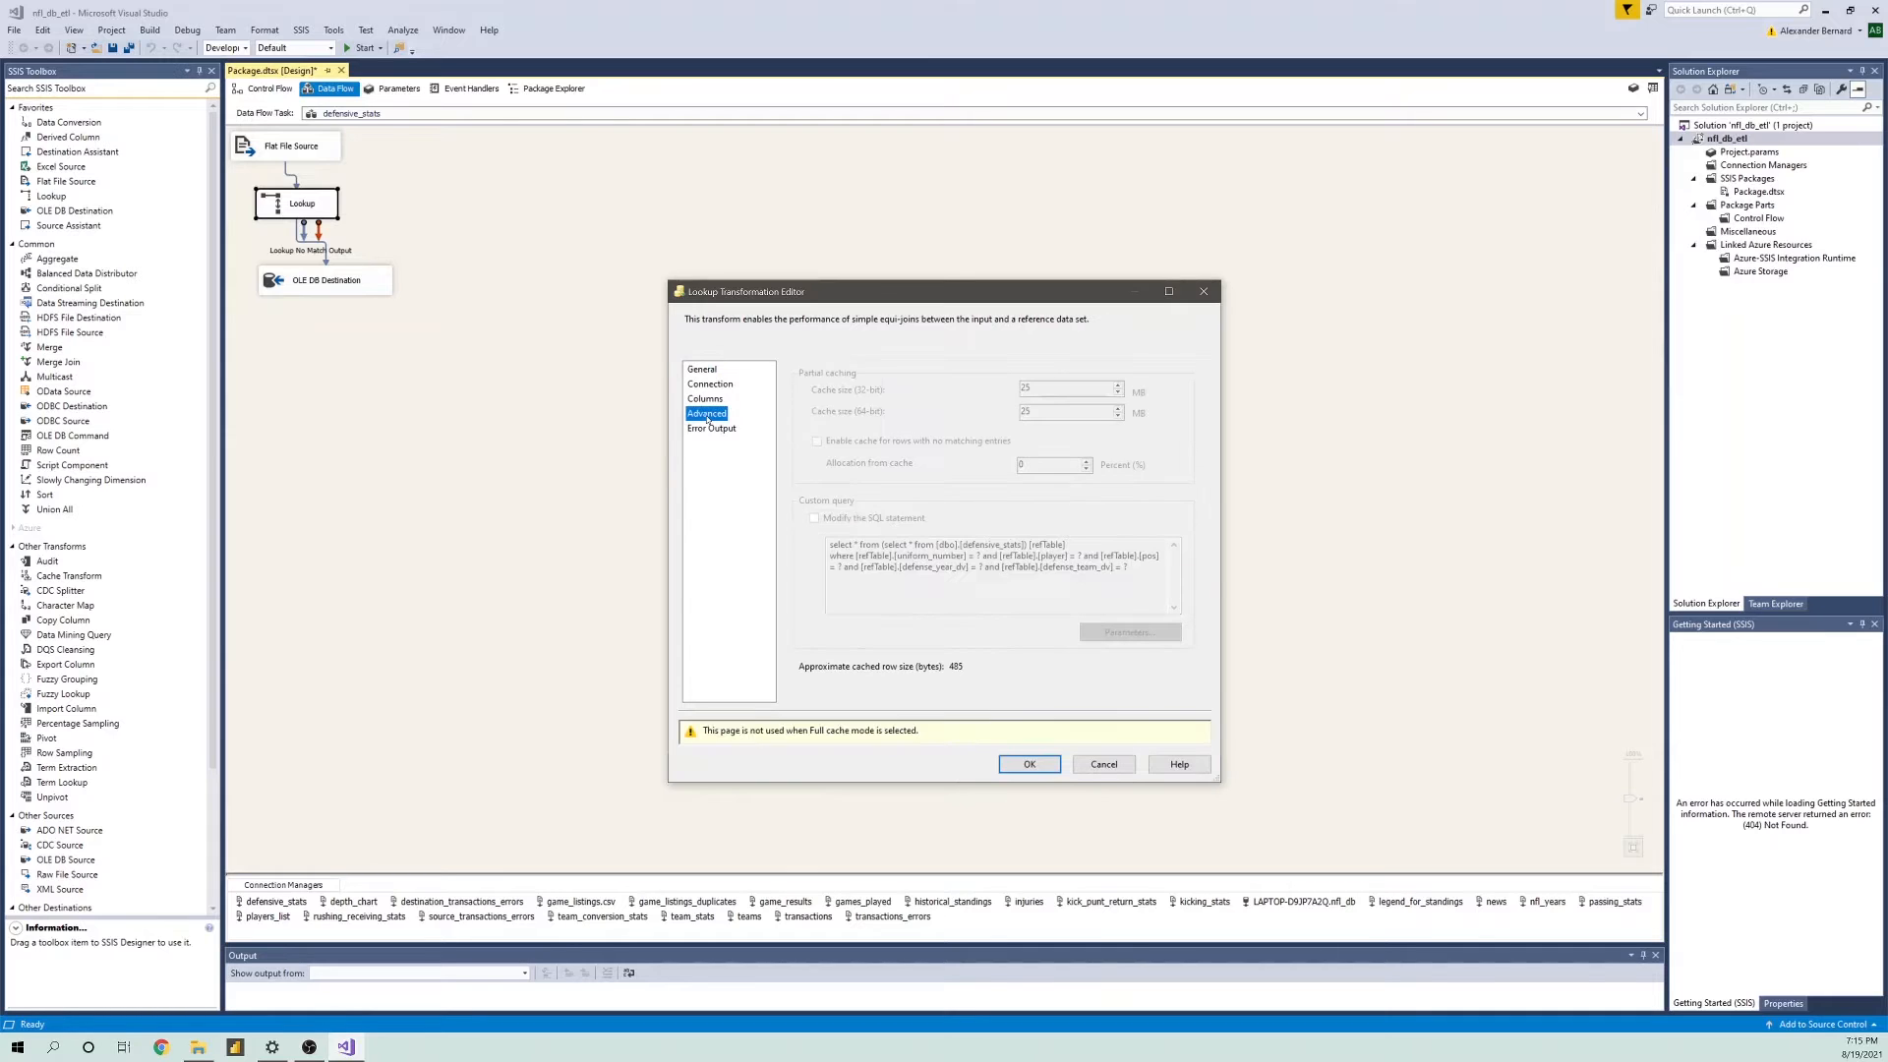
click(722, 429)
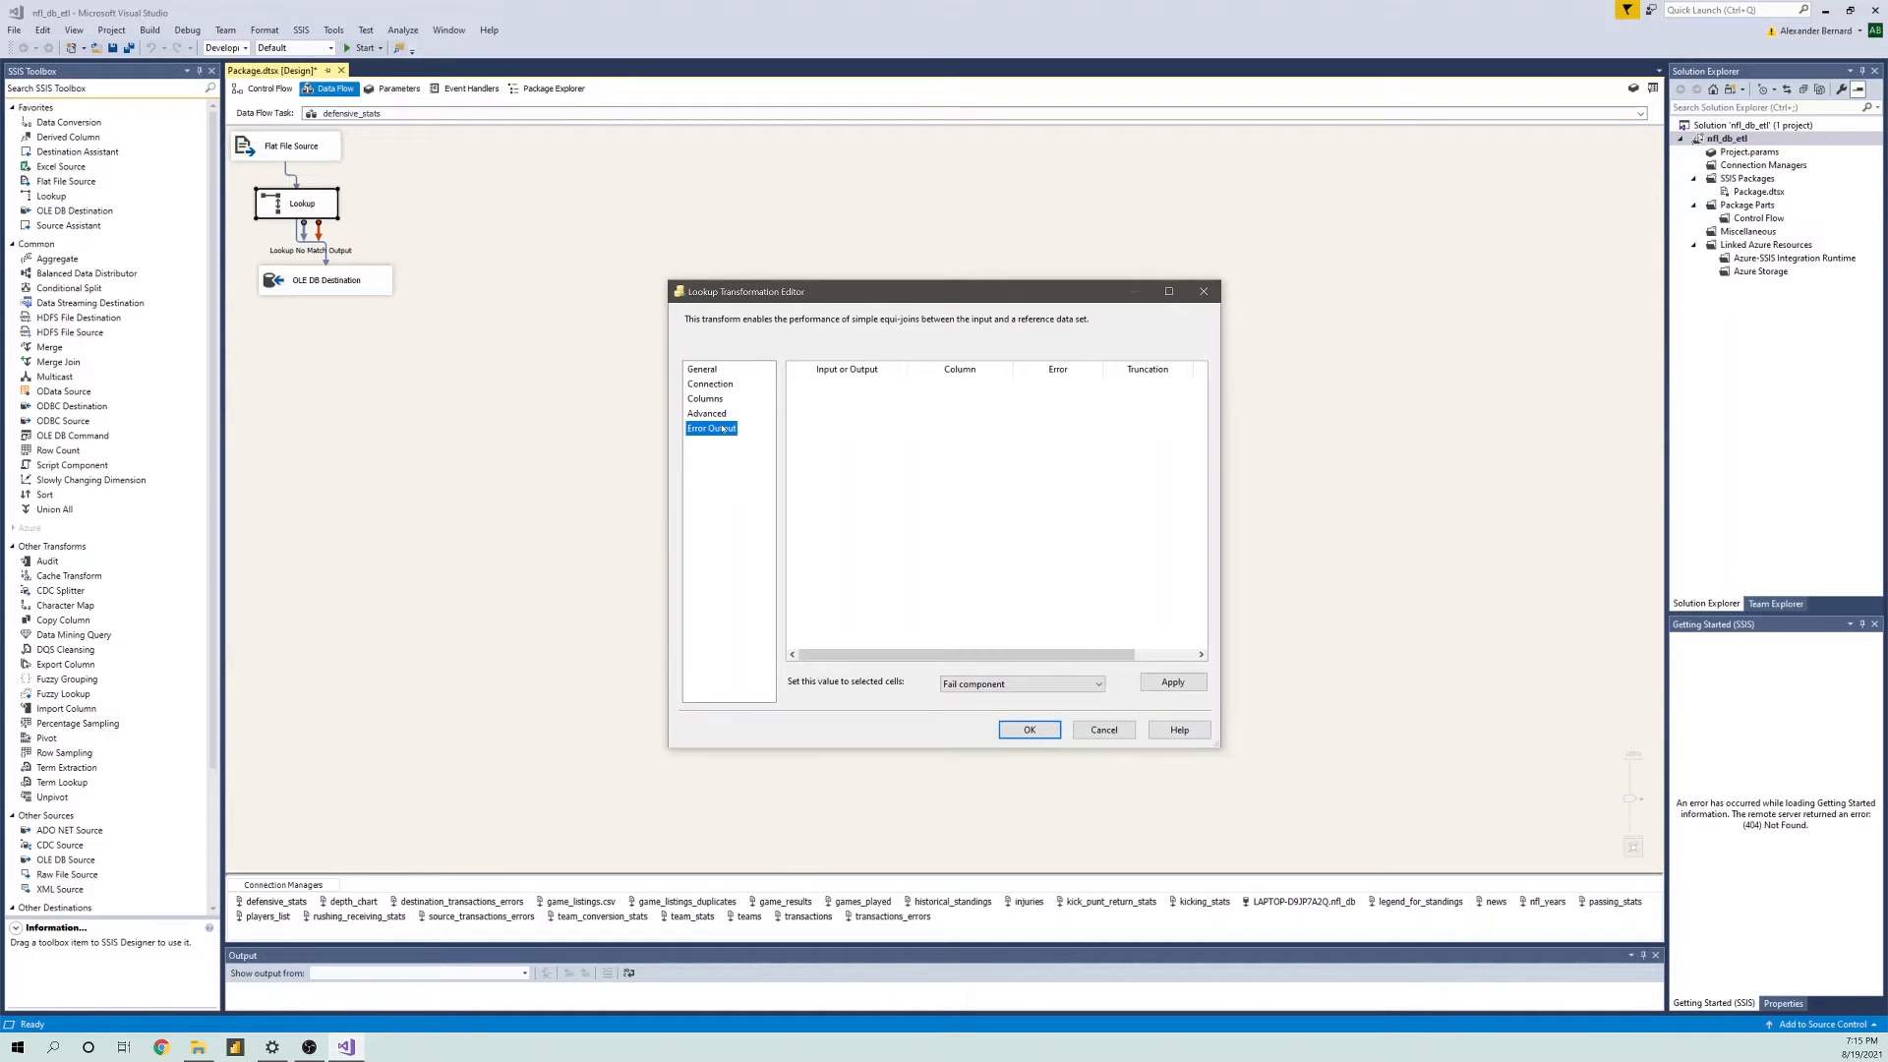
click(1101, 731)
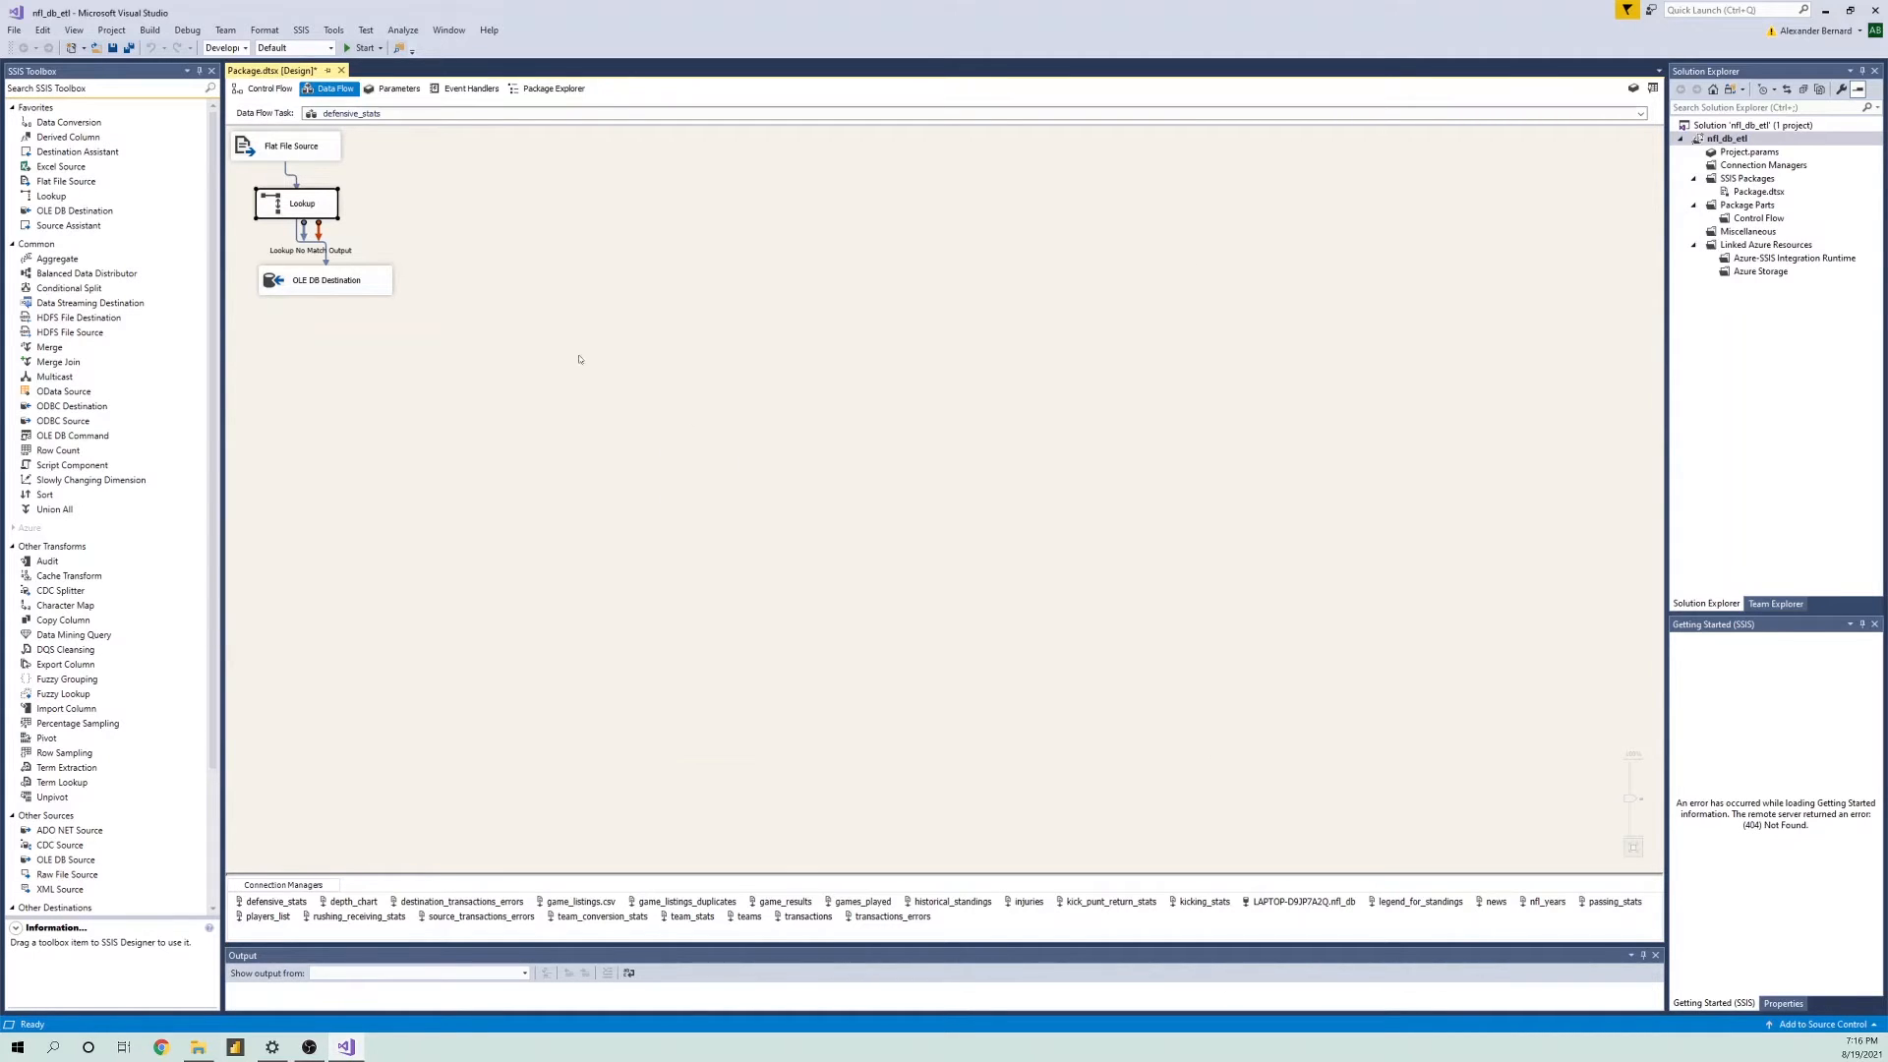
- Review the OLE DB Destination's connection settings and all its input-to-destination column mappings, then close the editor without changes
double_click(284, 293)
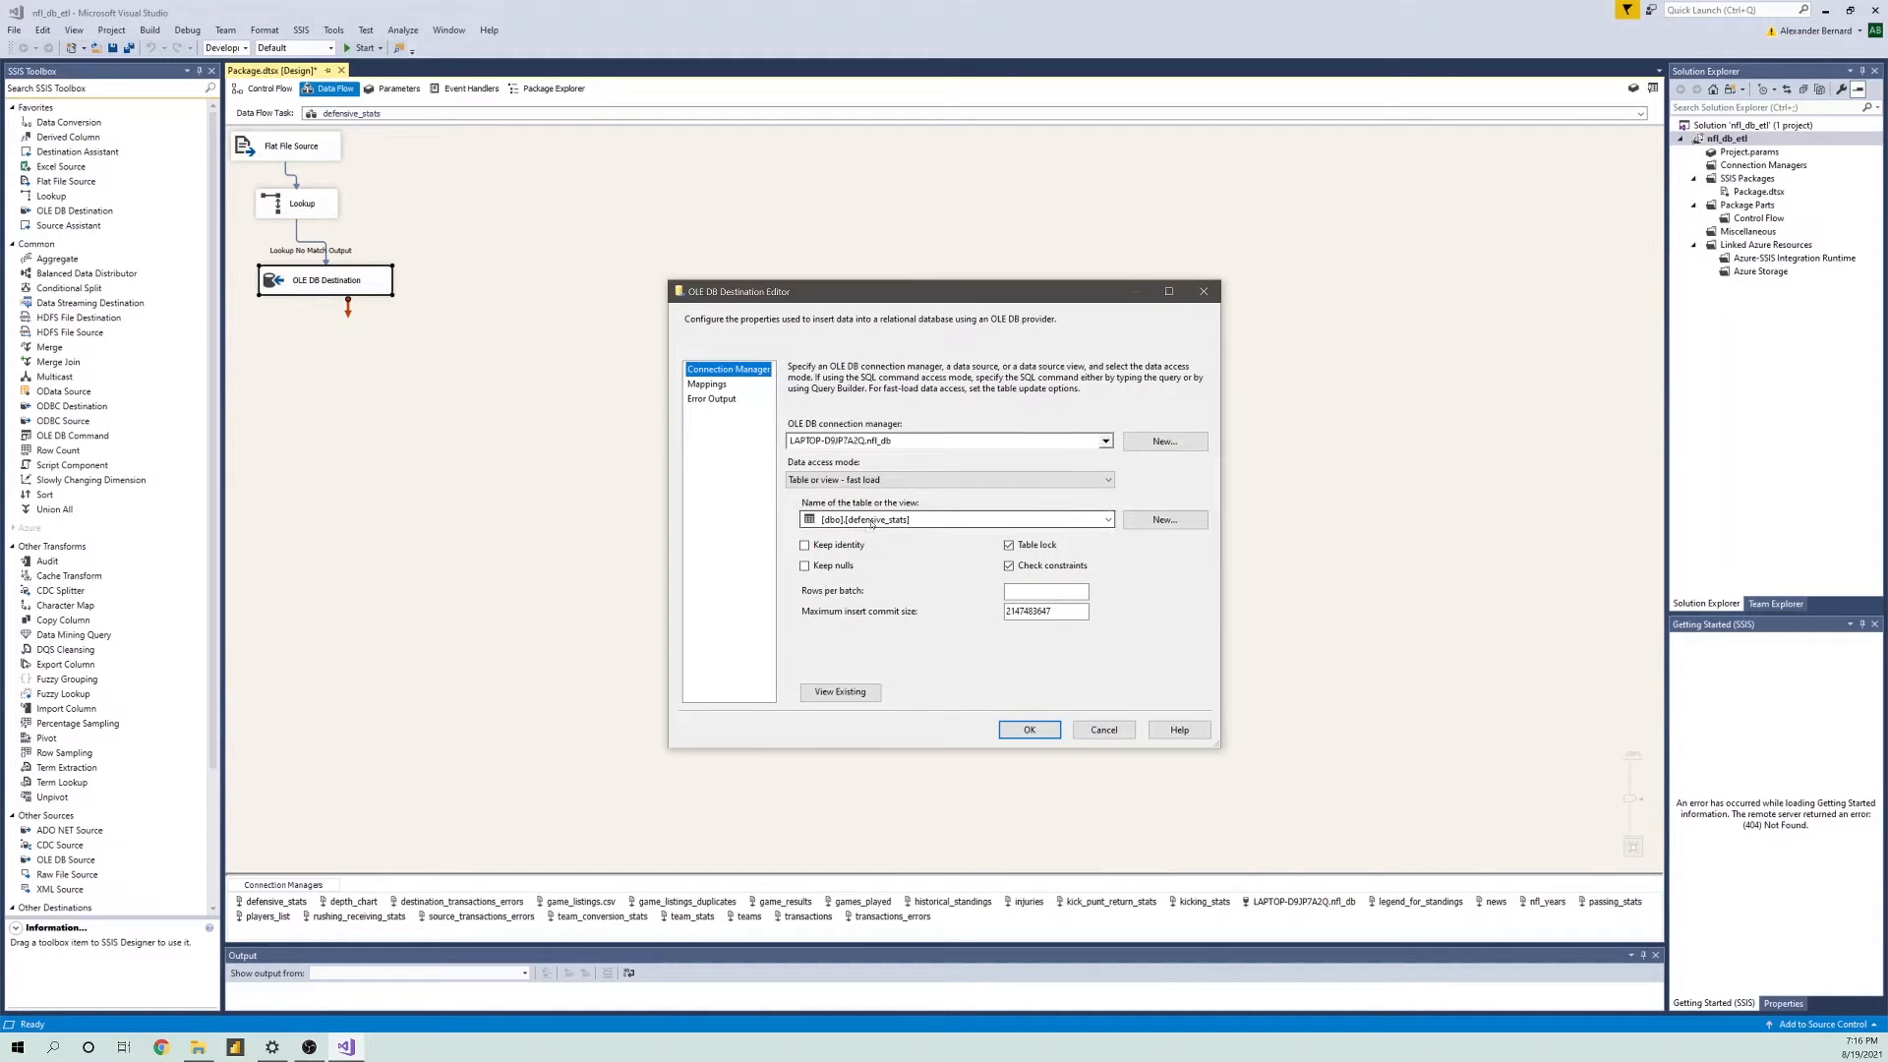
click(705, 383)
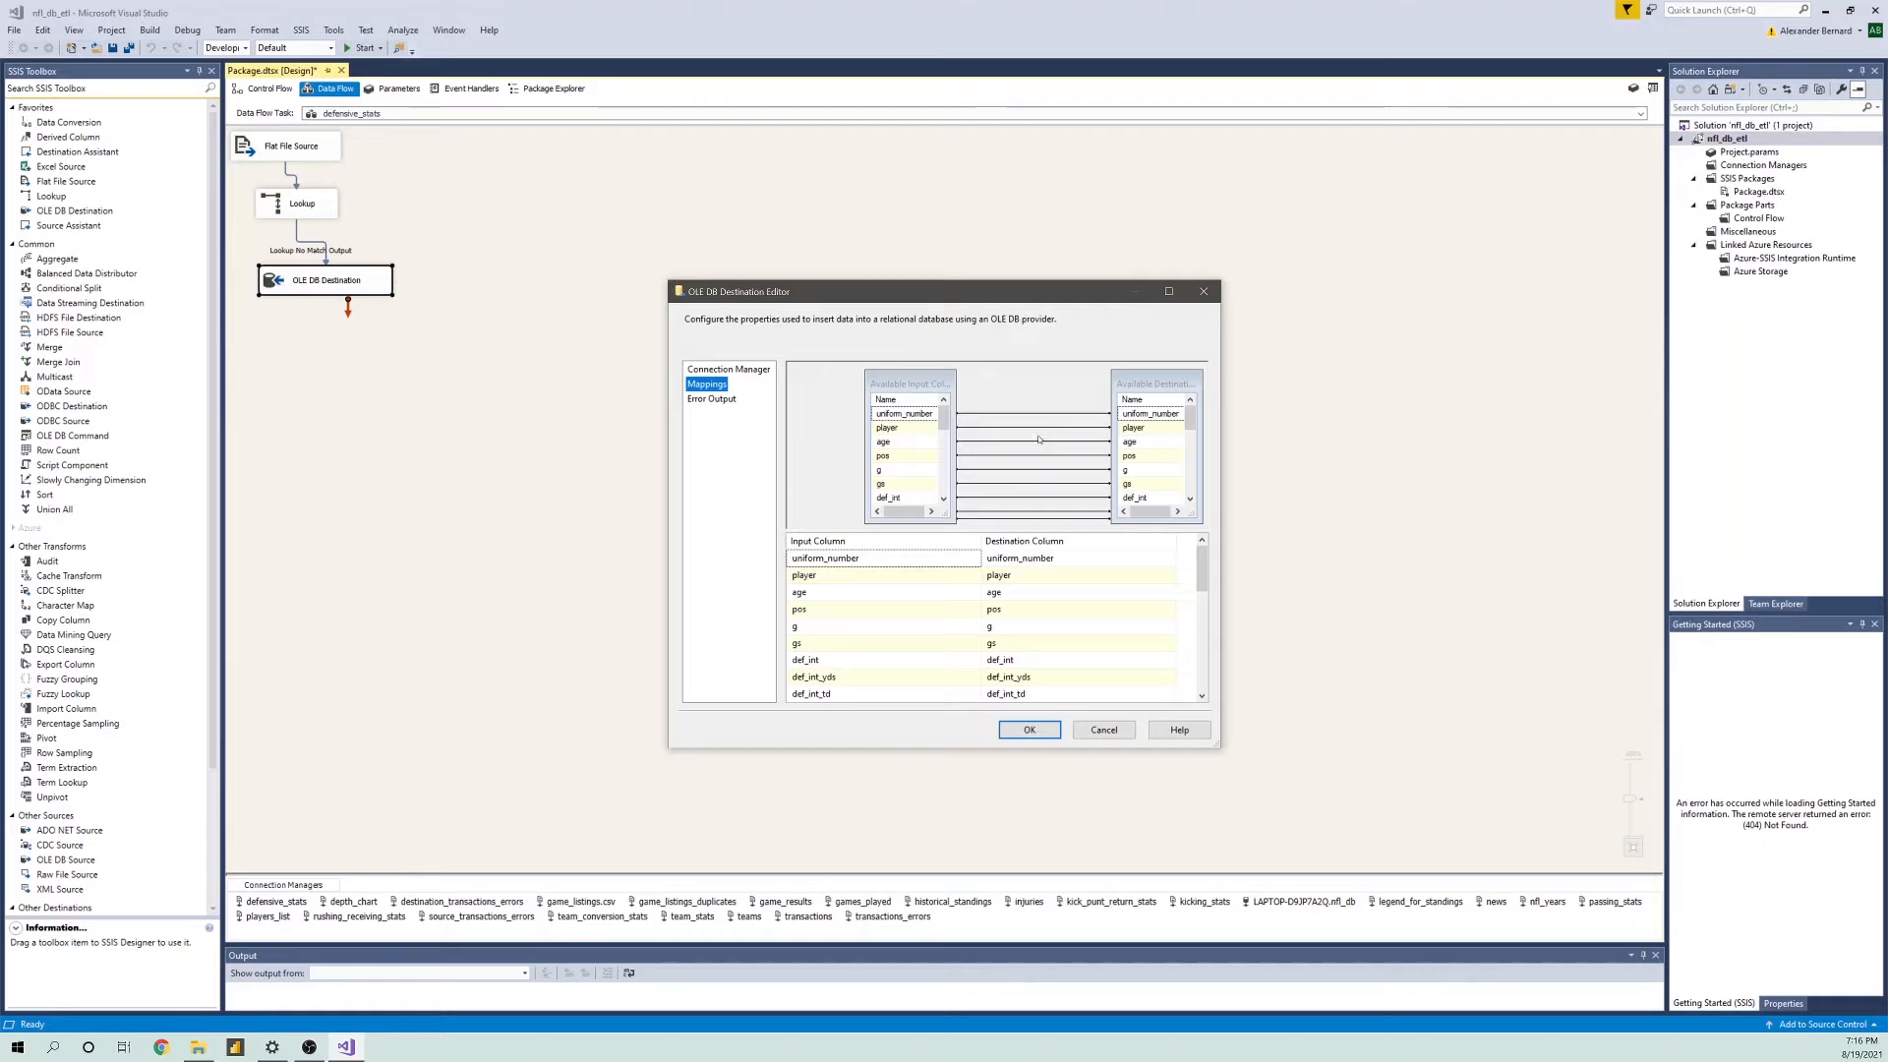
scroll(970, 592, down, 5)
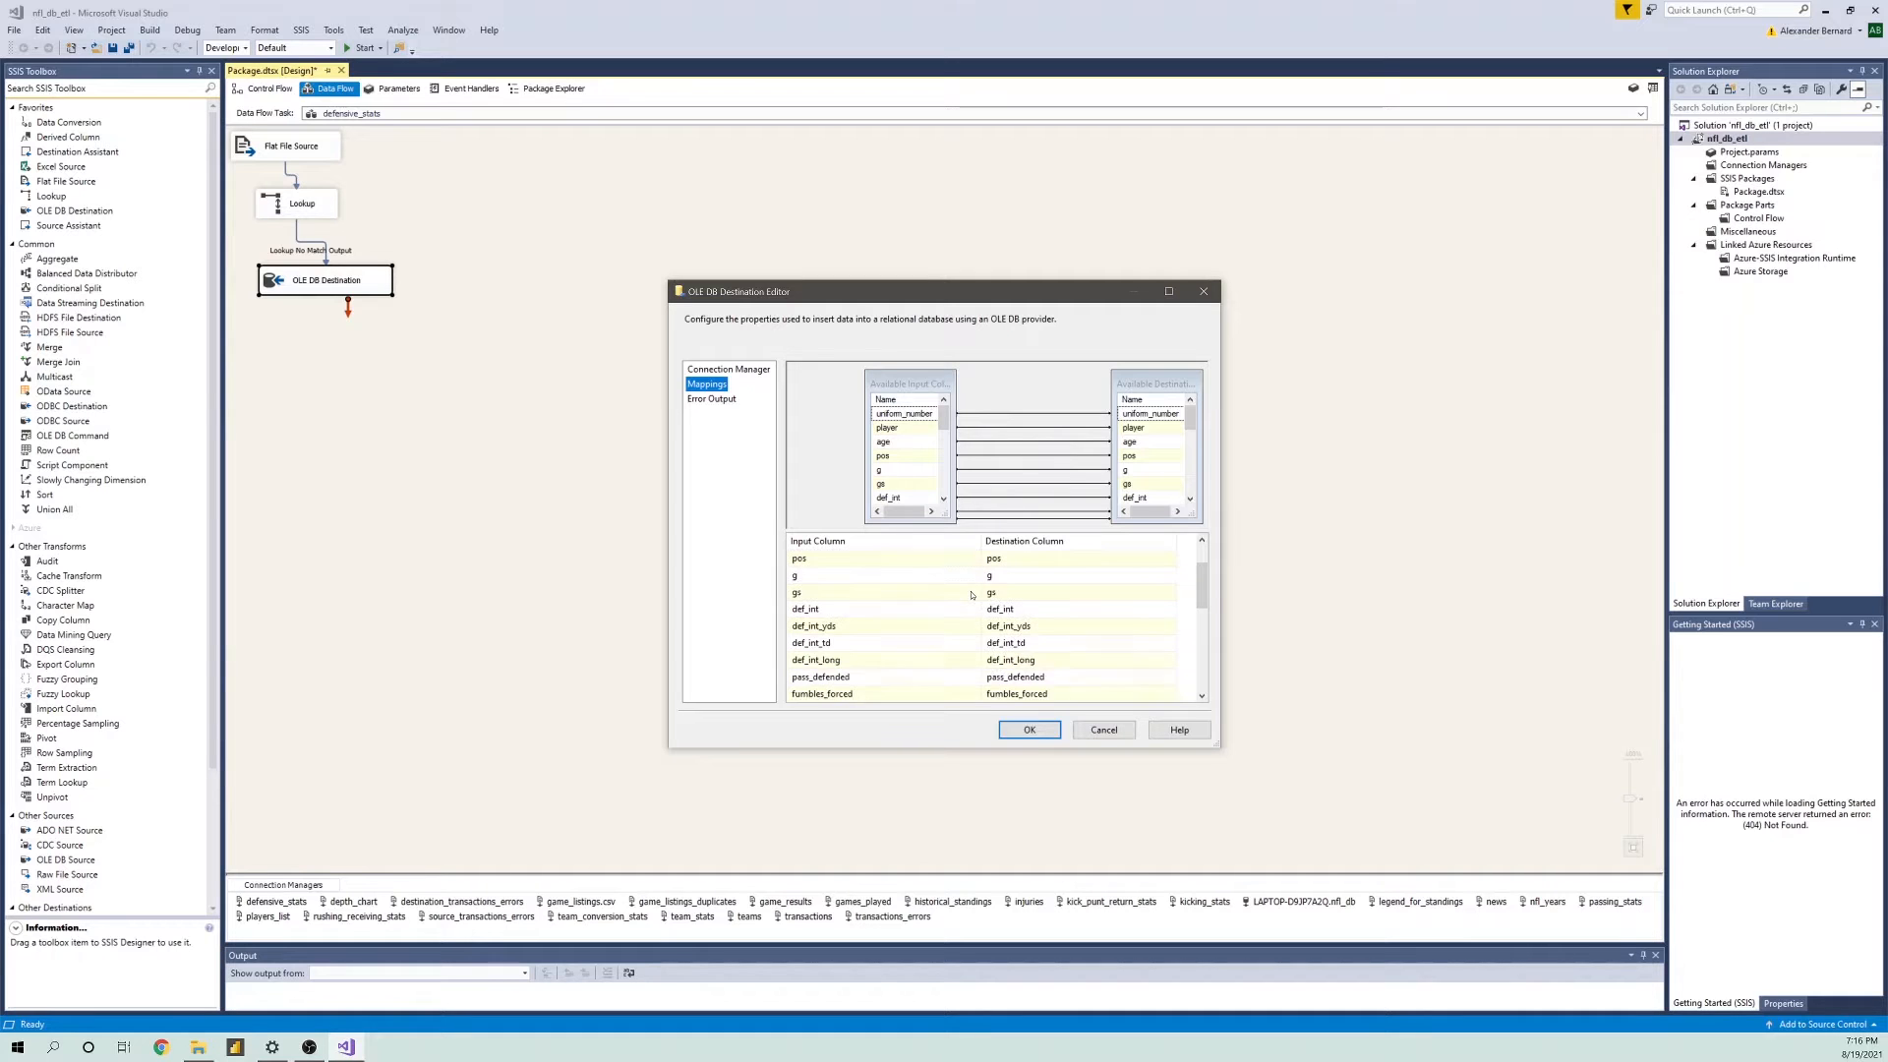
scroll(968, 589, up, 5)
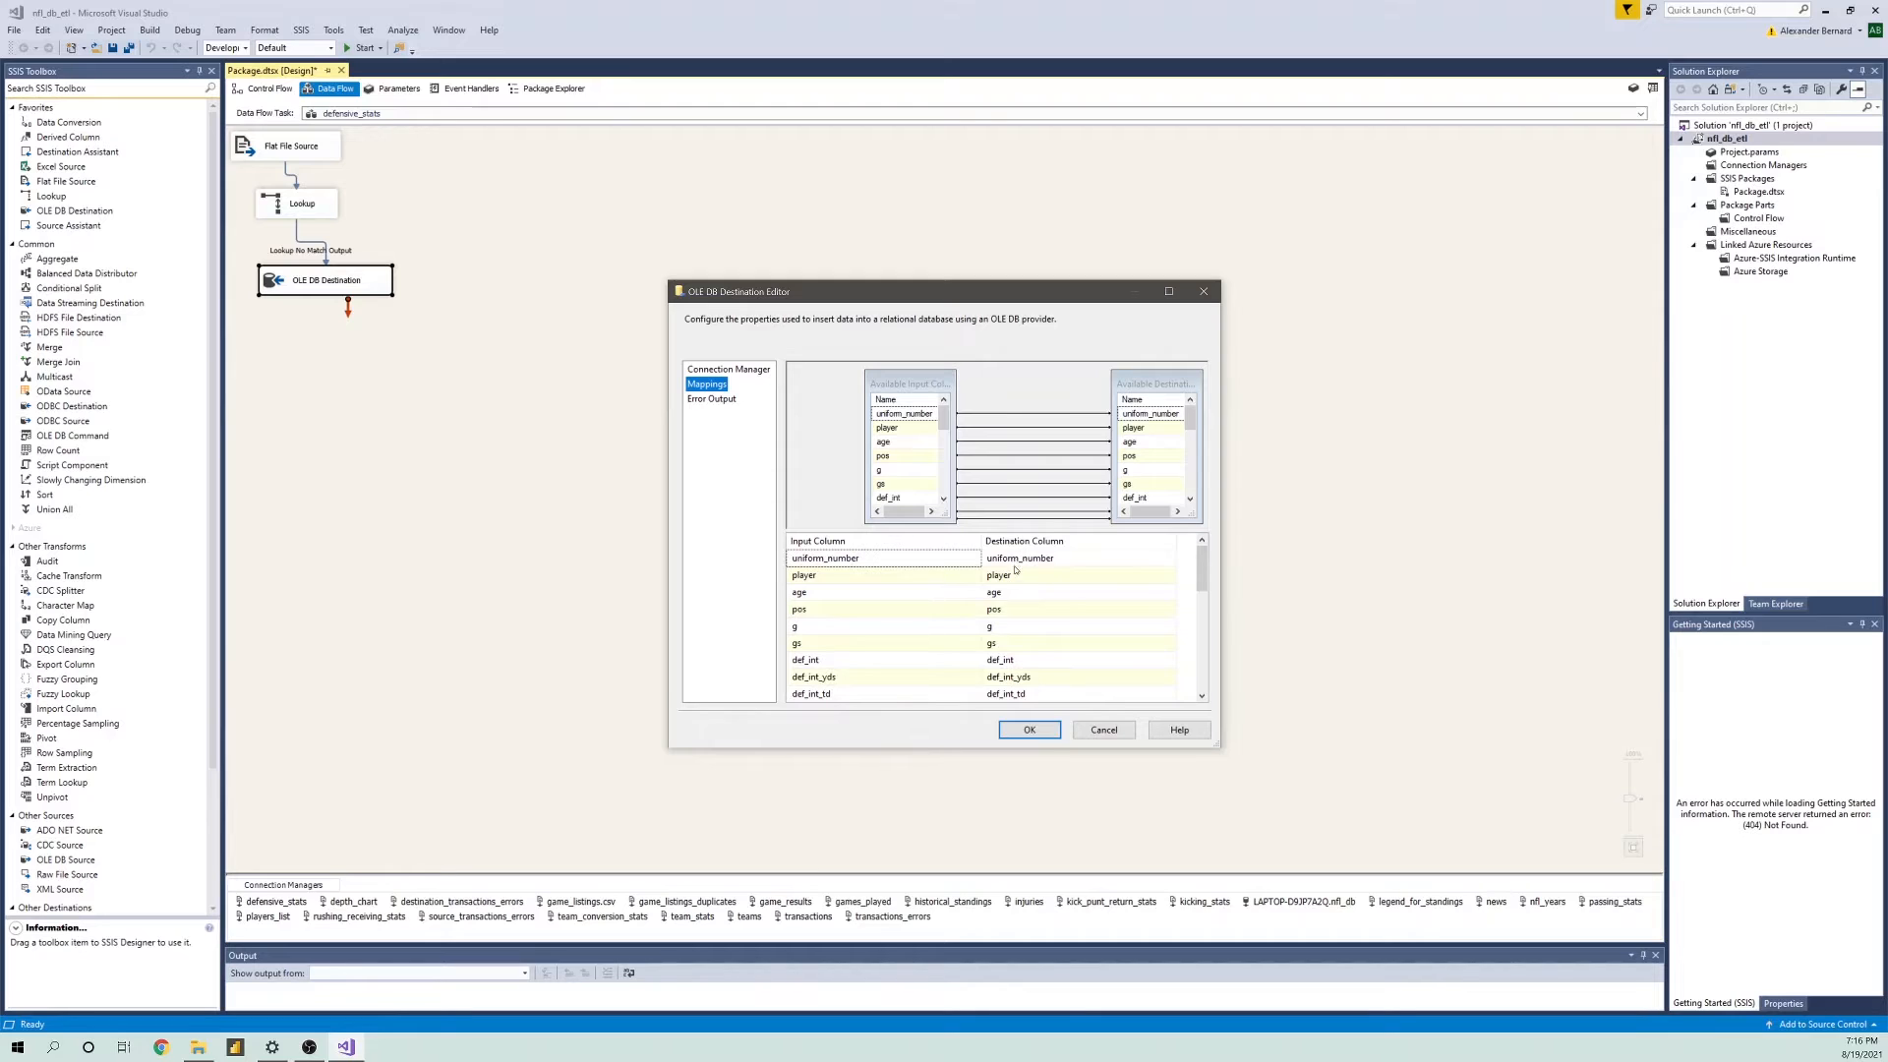
scroll(1015, 576, down, 5)
scroll(1014, 578, down, 2)
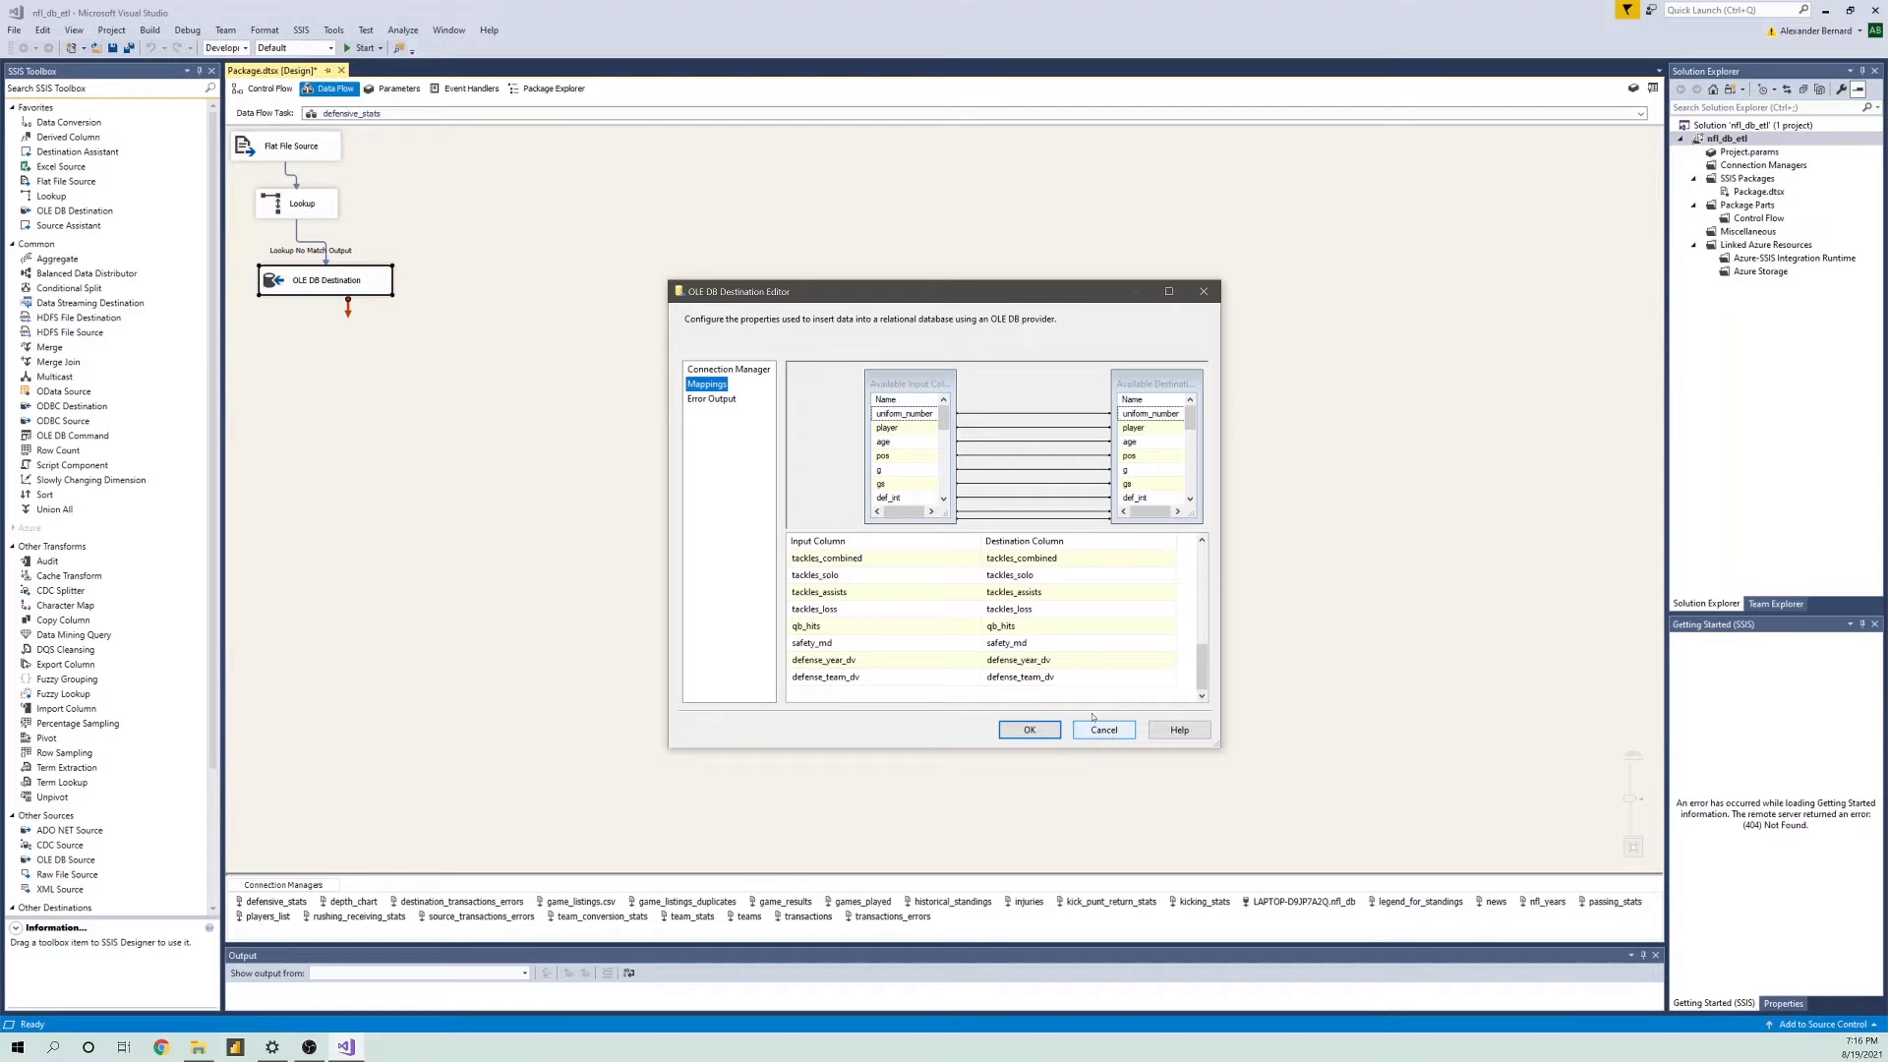
scroll(1044, 578, up, 10)
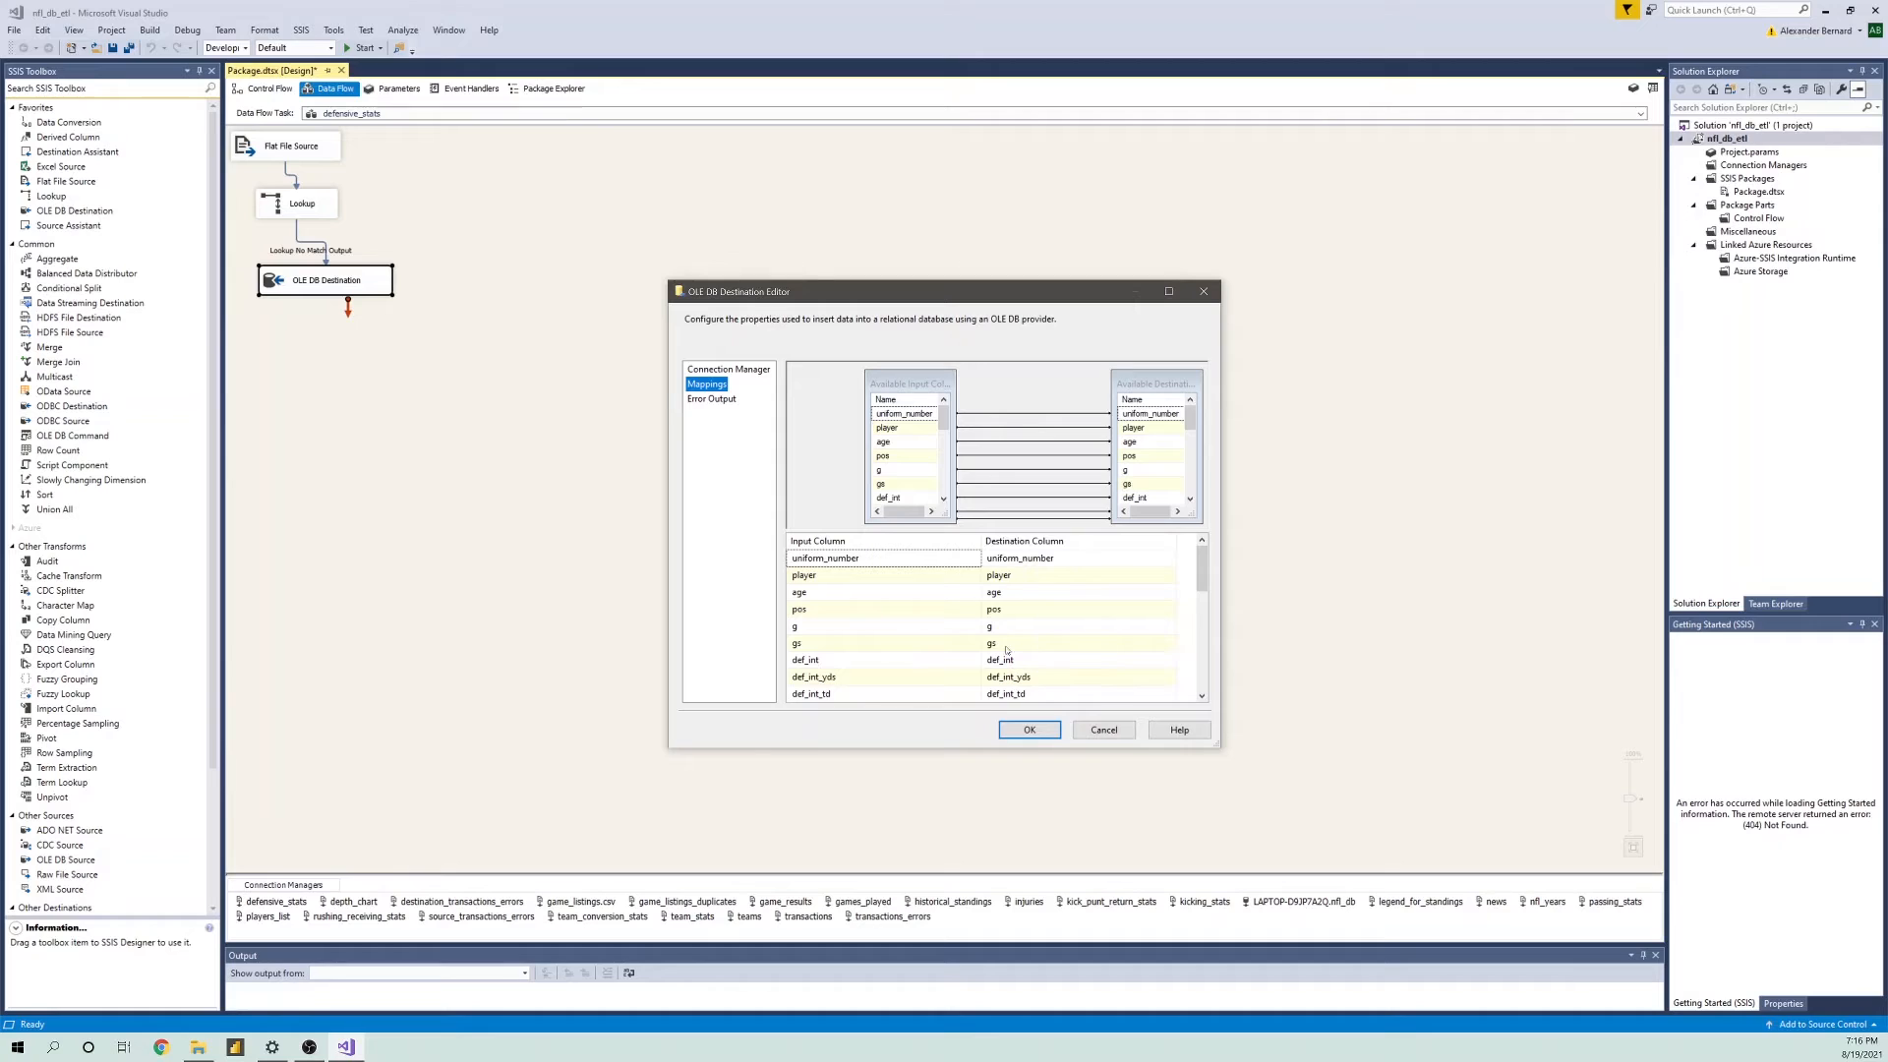
click(1105, 730)
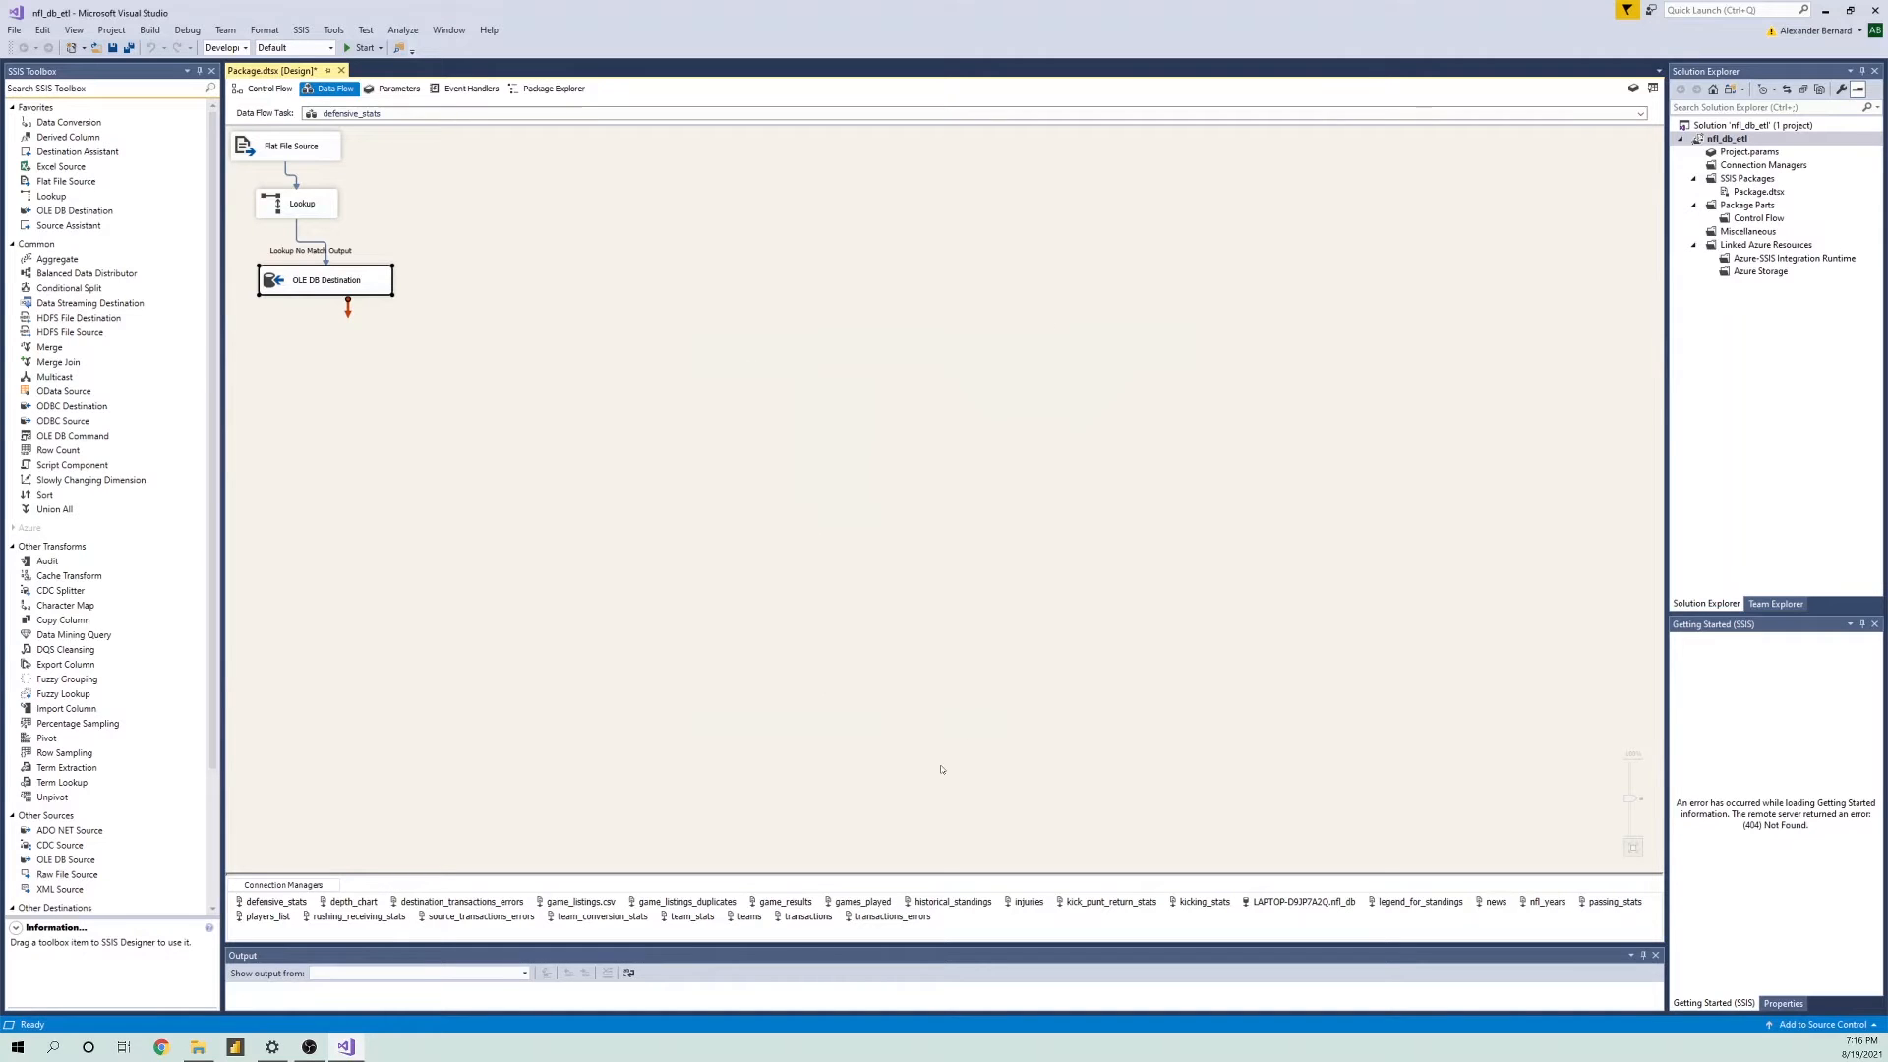
- Review the transactions data flow, including its Flat File Source error output and the note about duplicates, then return to the control flow
click(273, 89)
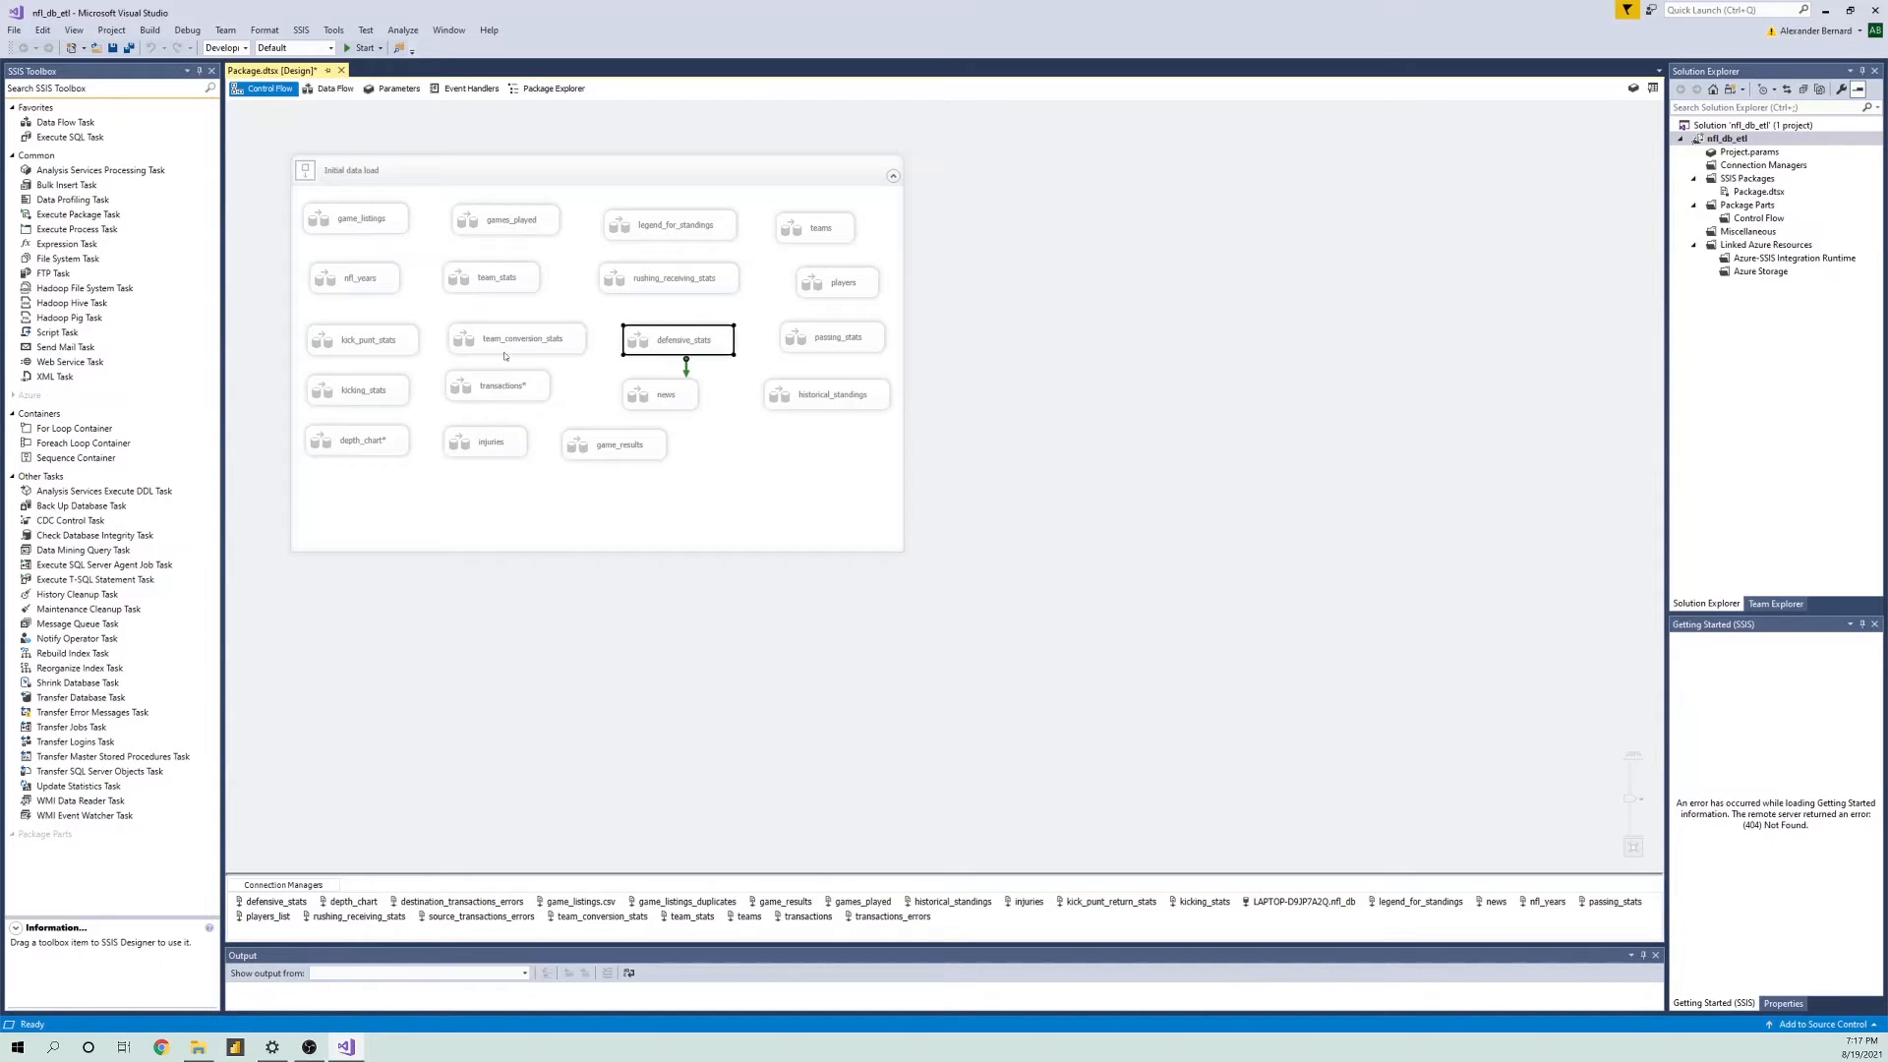
double_click(480, 386)
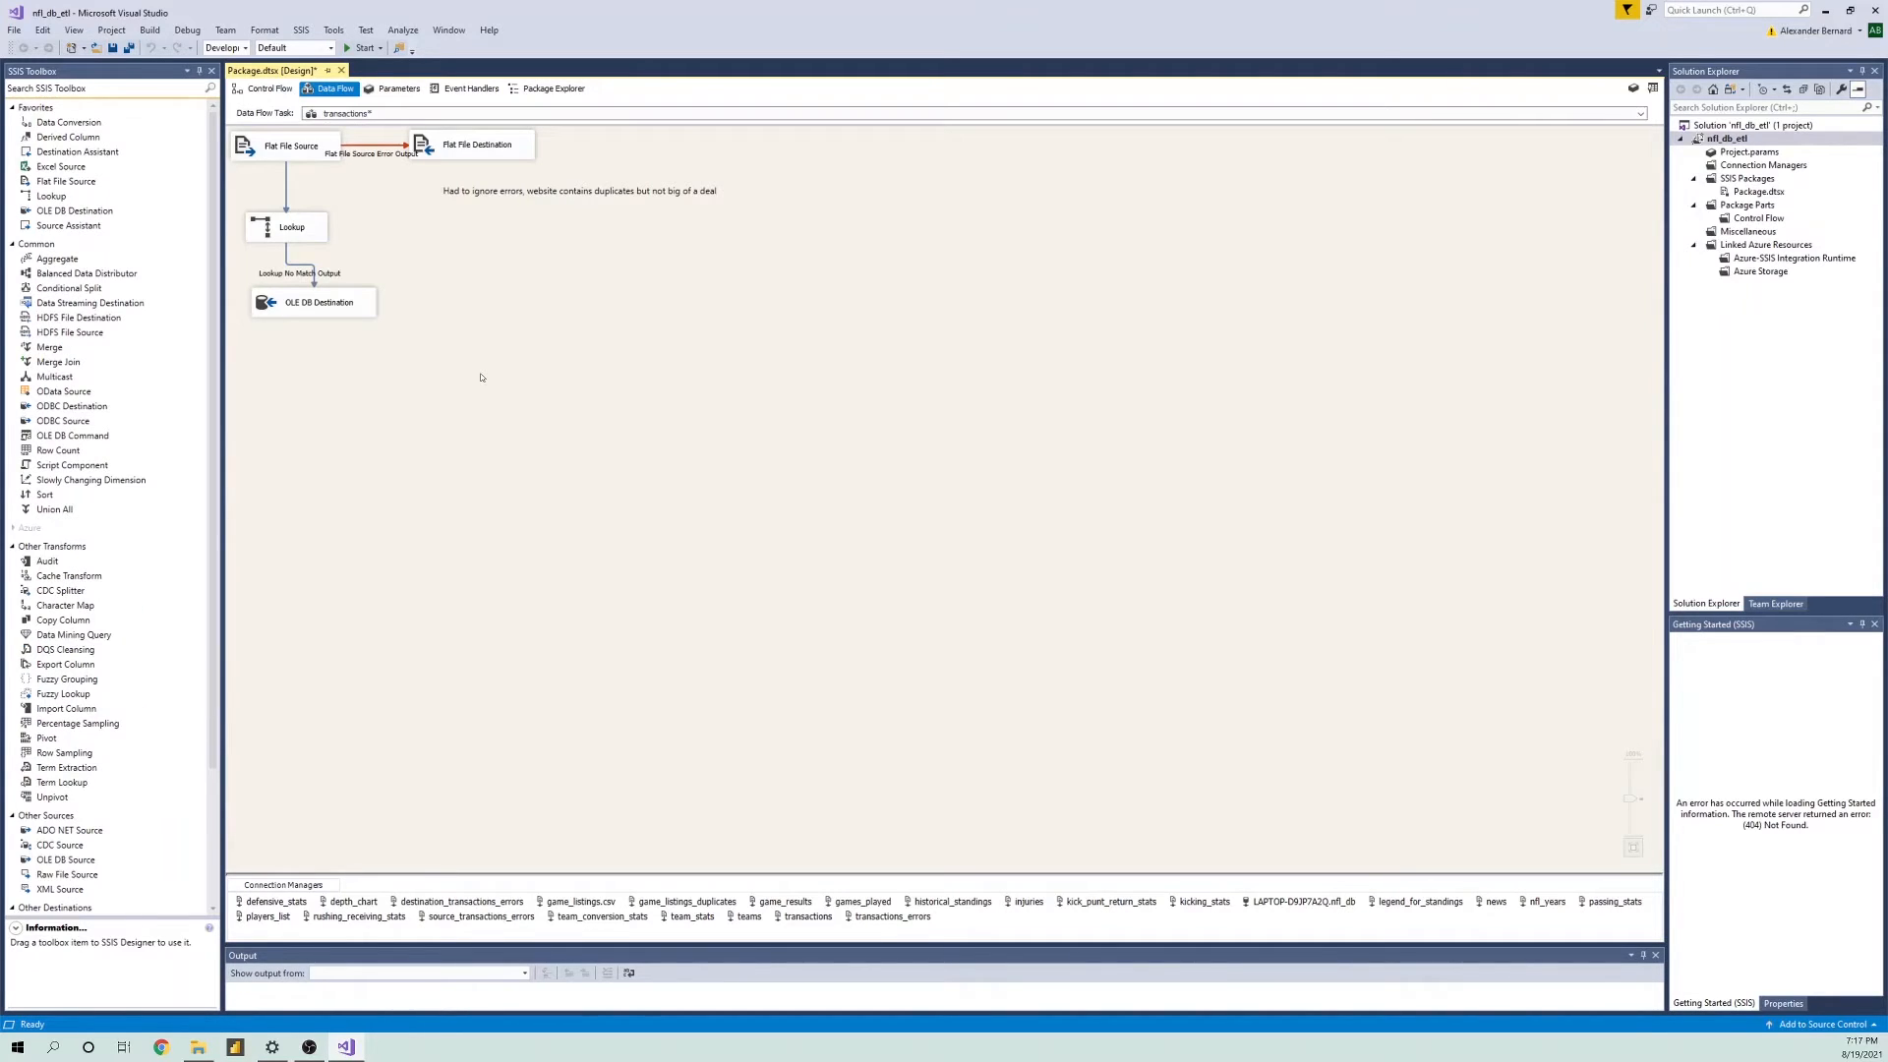
click(249, 90)
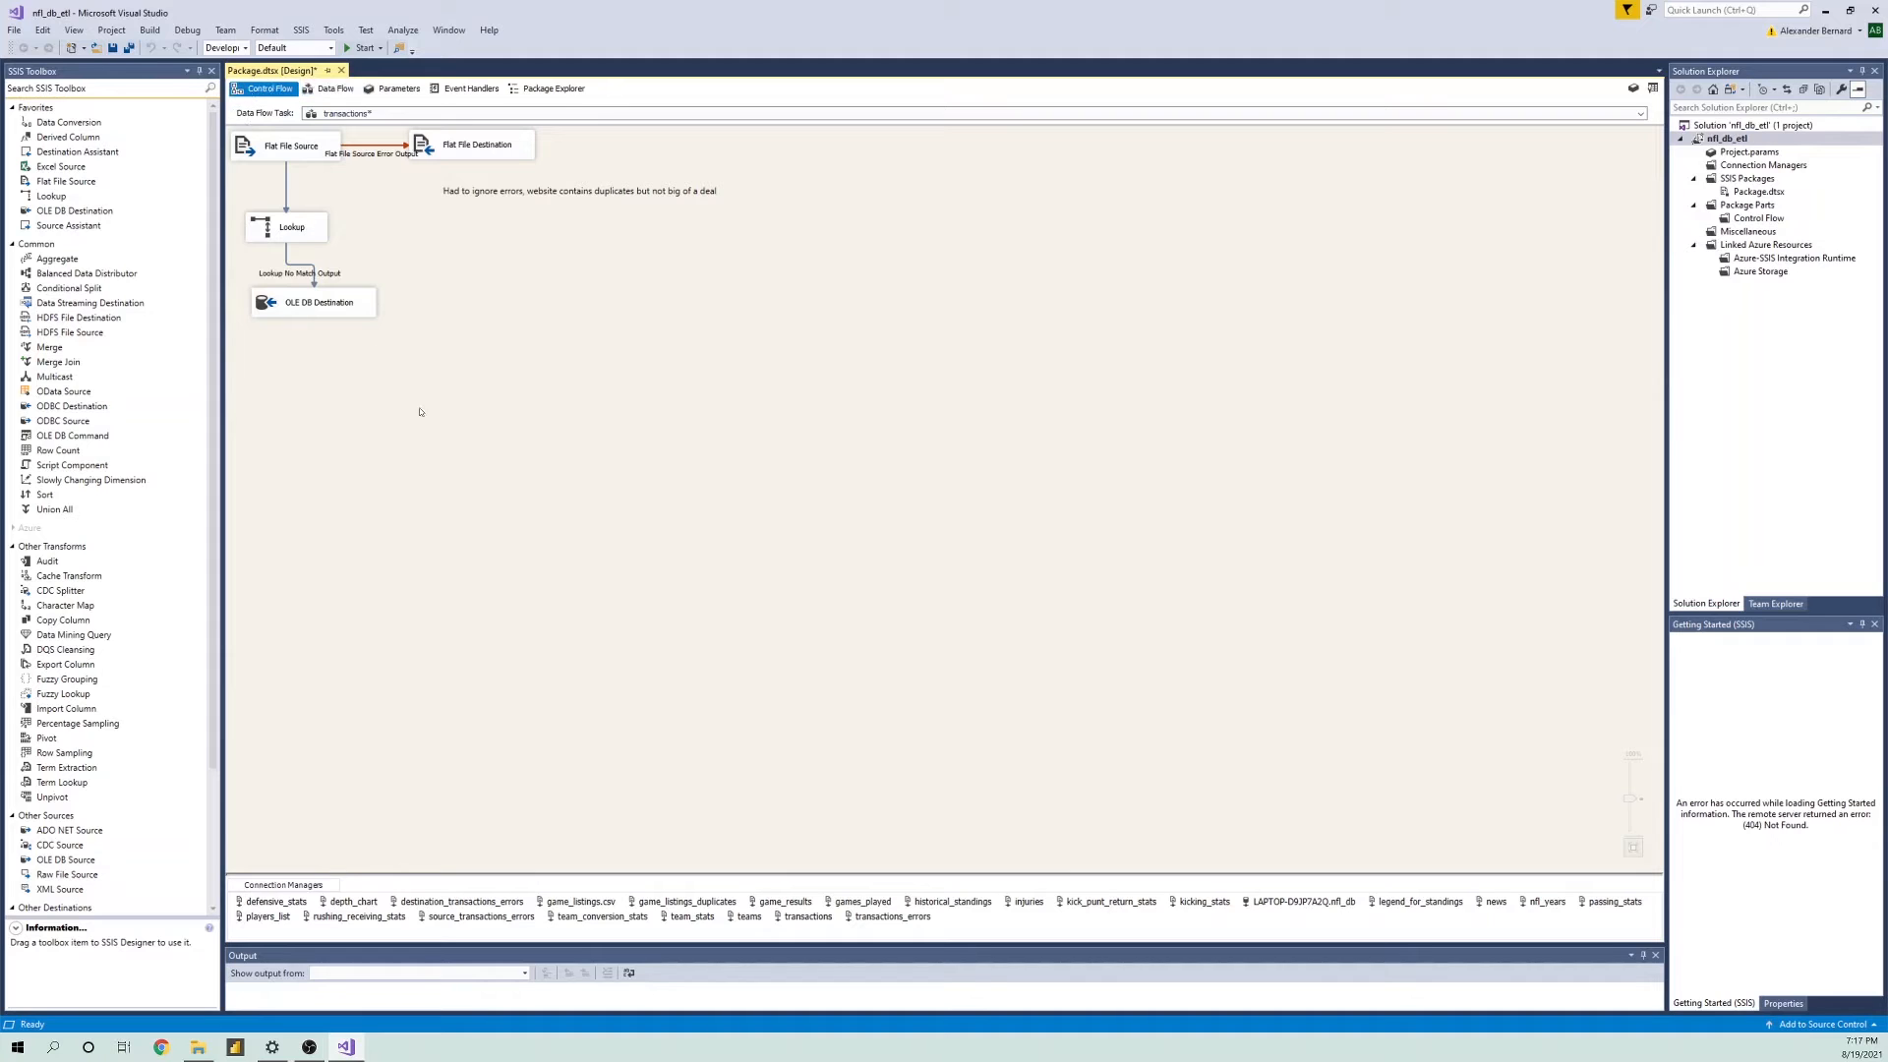
double_click(462, 387)
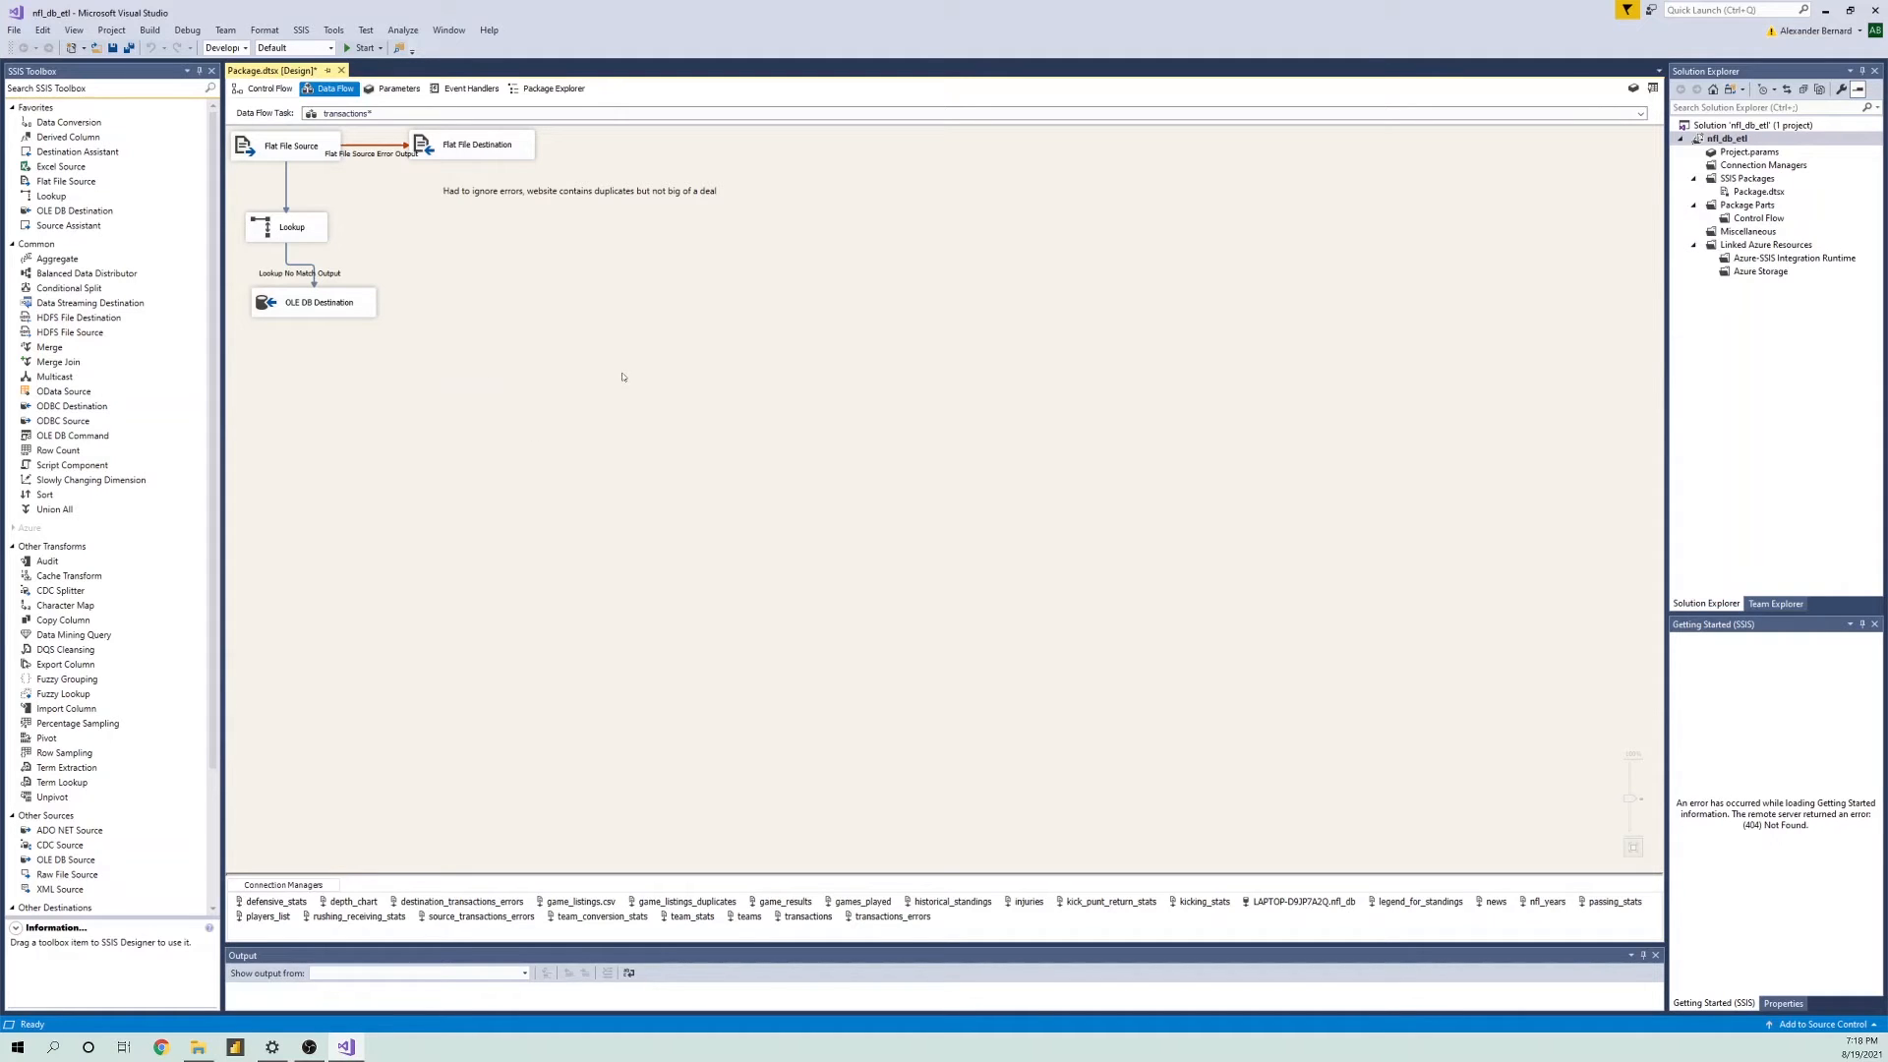
click(266, 88)
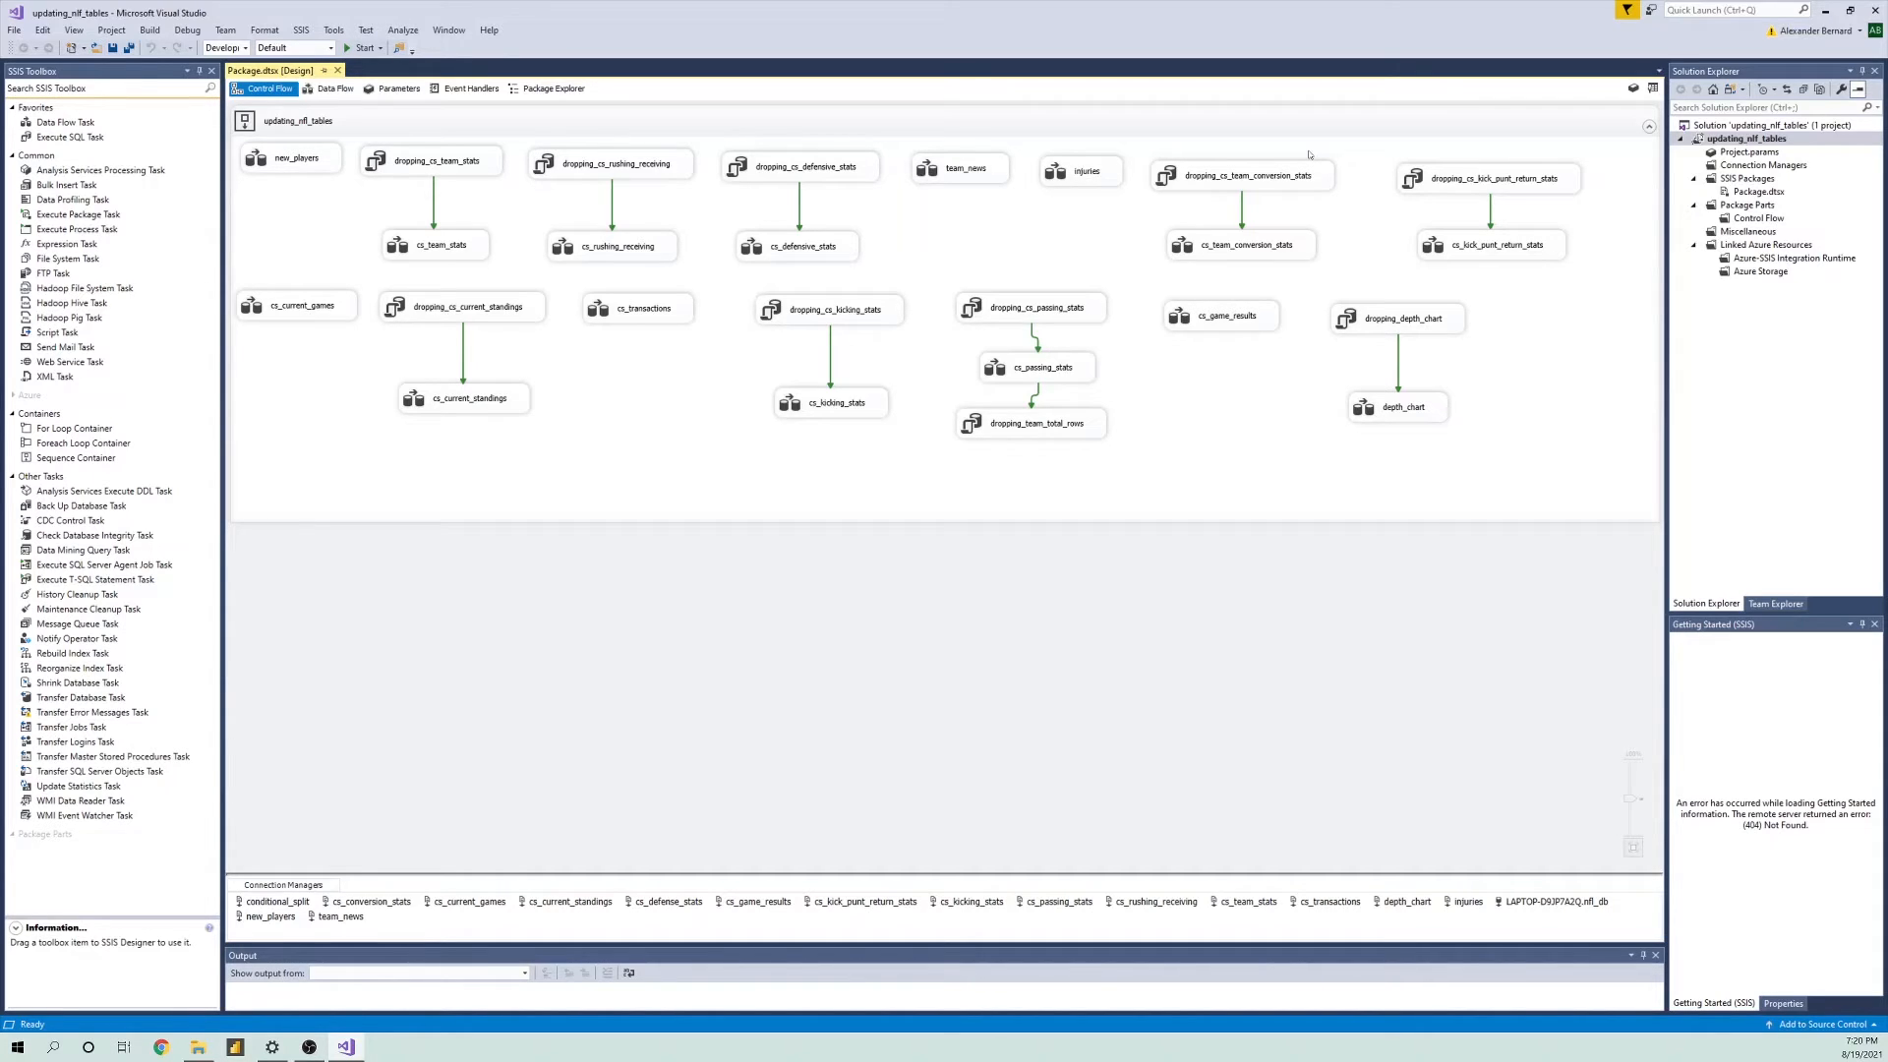
- In the updating_nlf_tables package, view the new_players data flow and return to the control flow
click(315, 213)
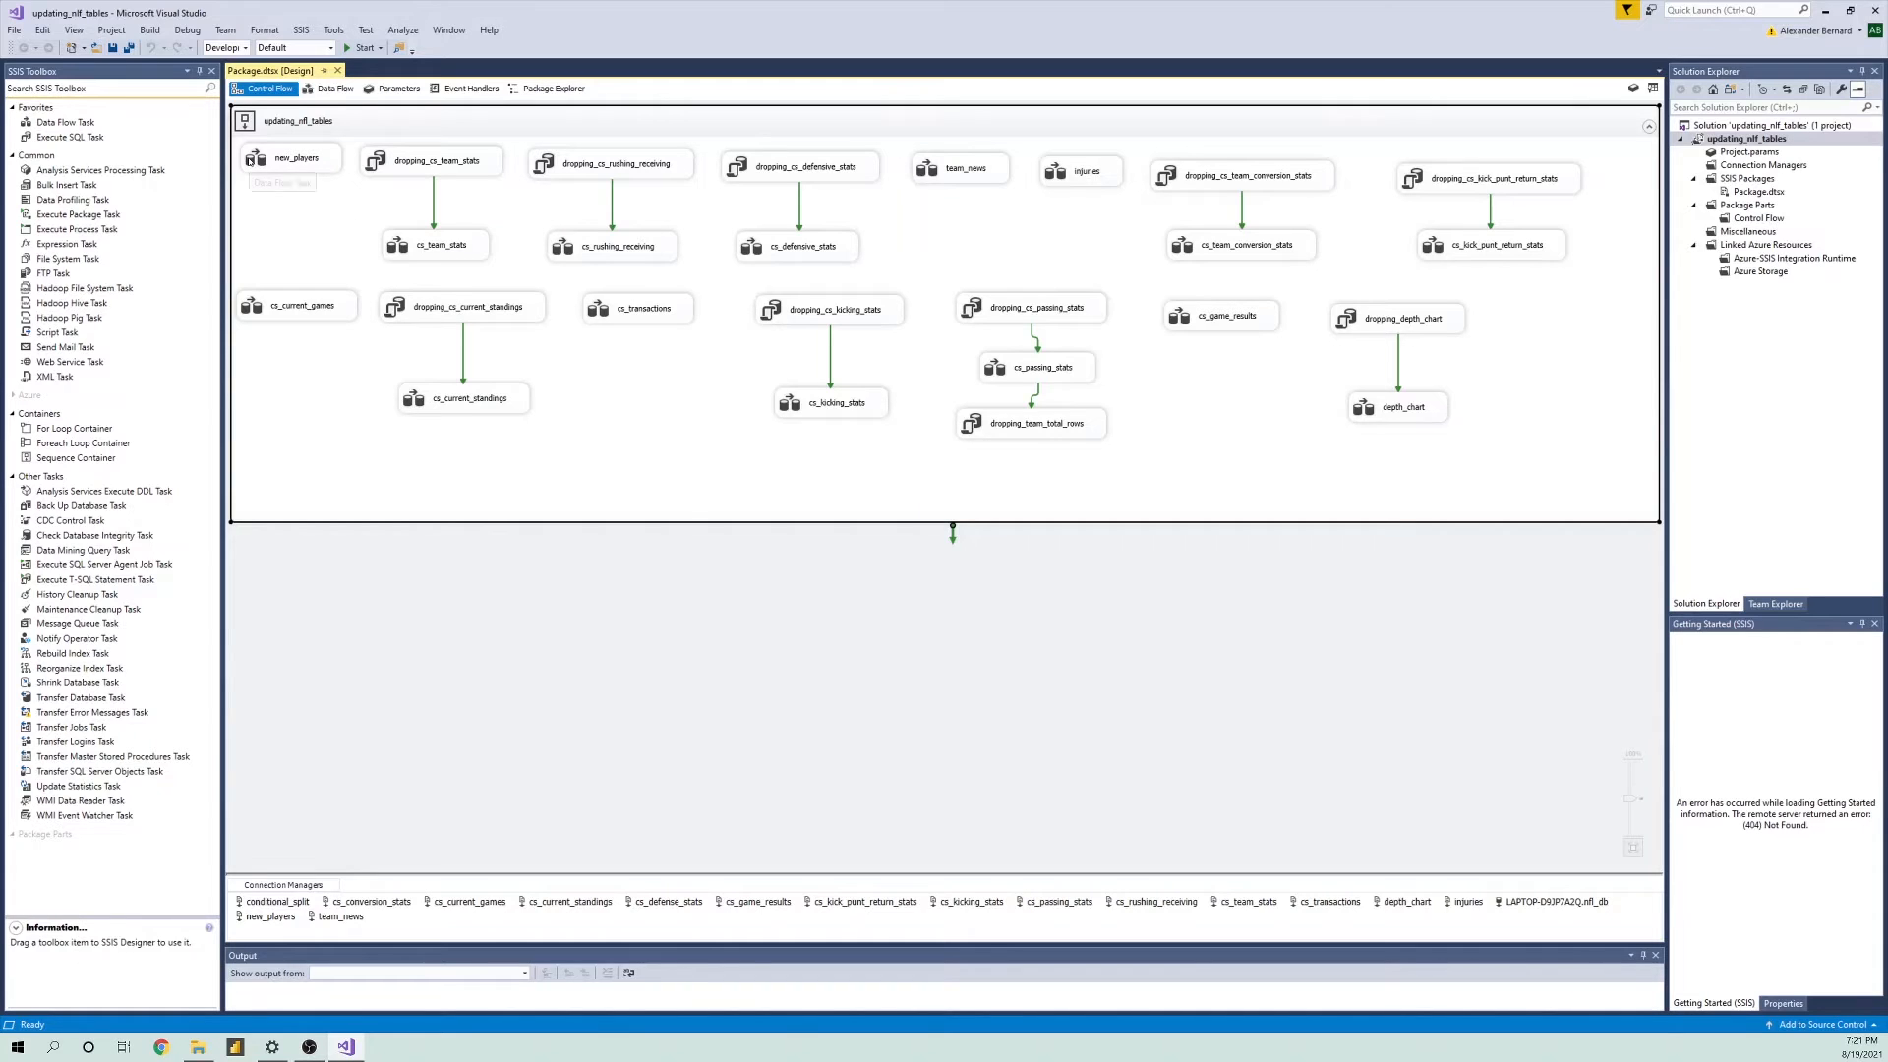
double_click(261, 156)
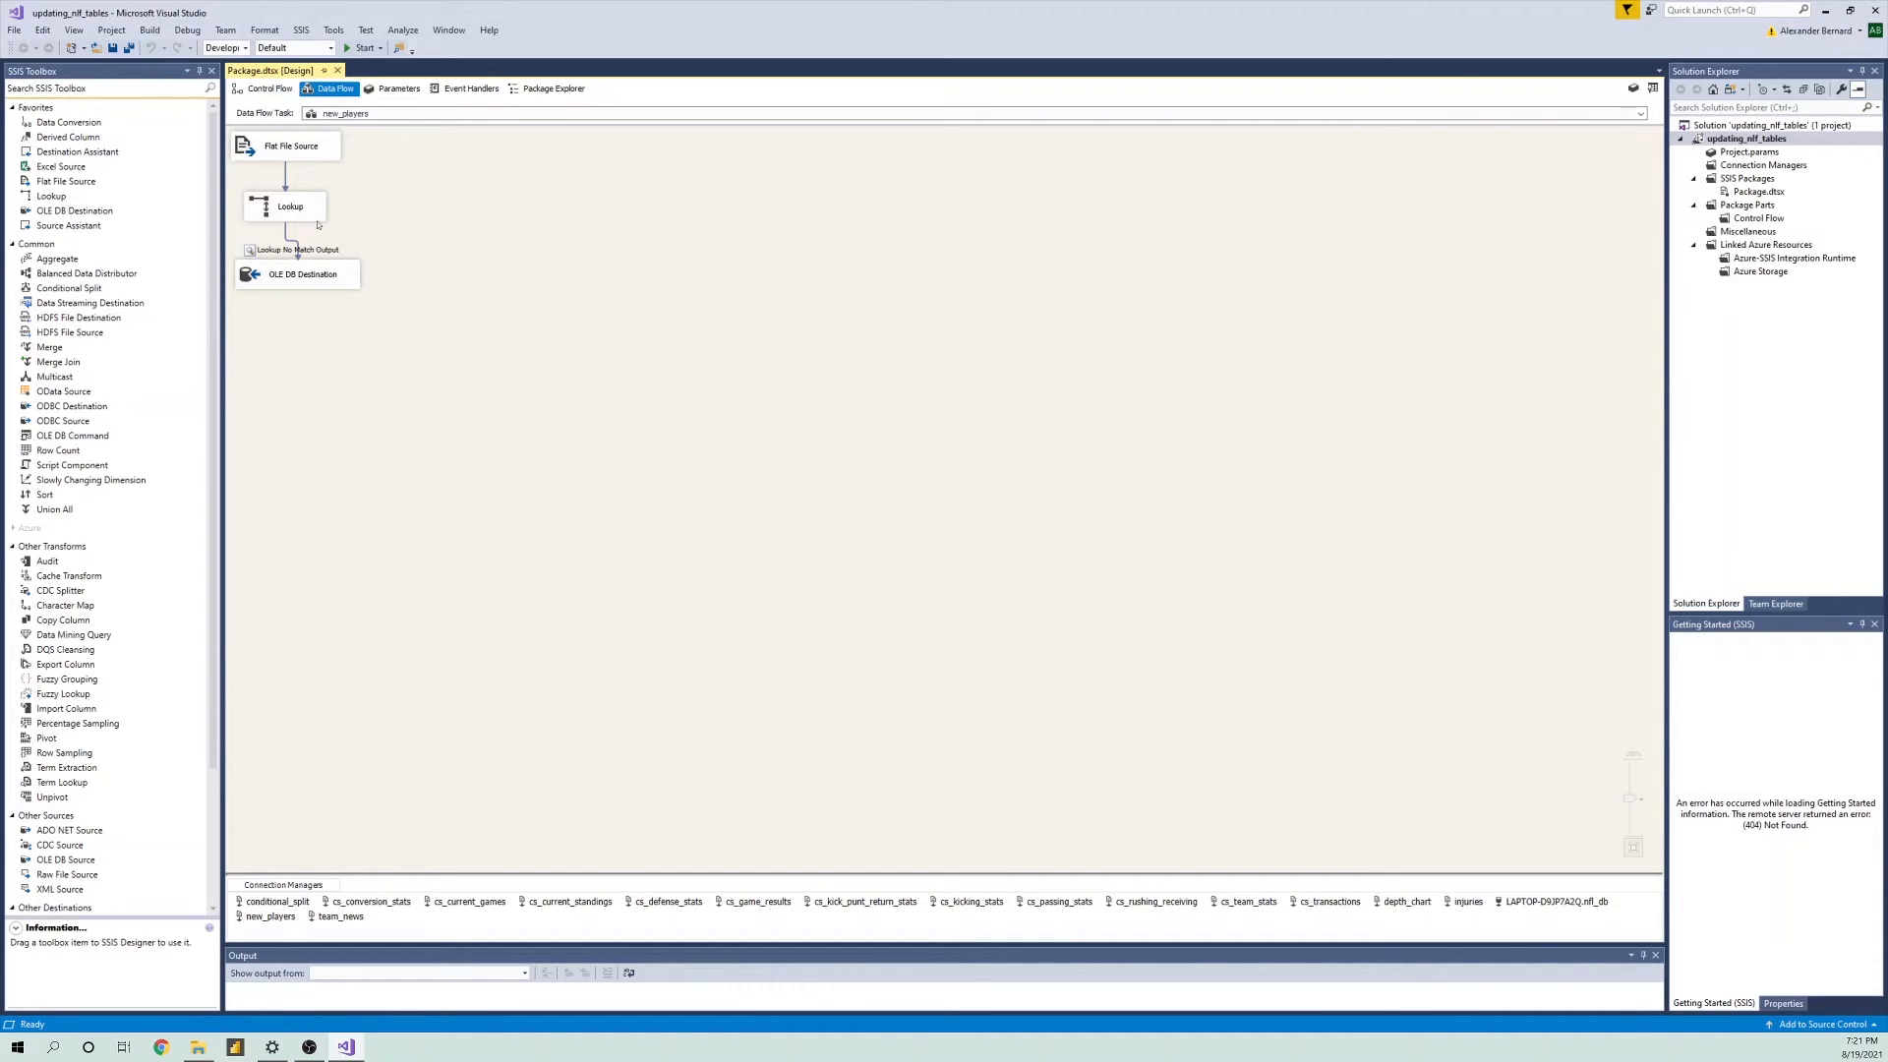
click(265, 89)
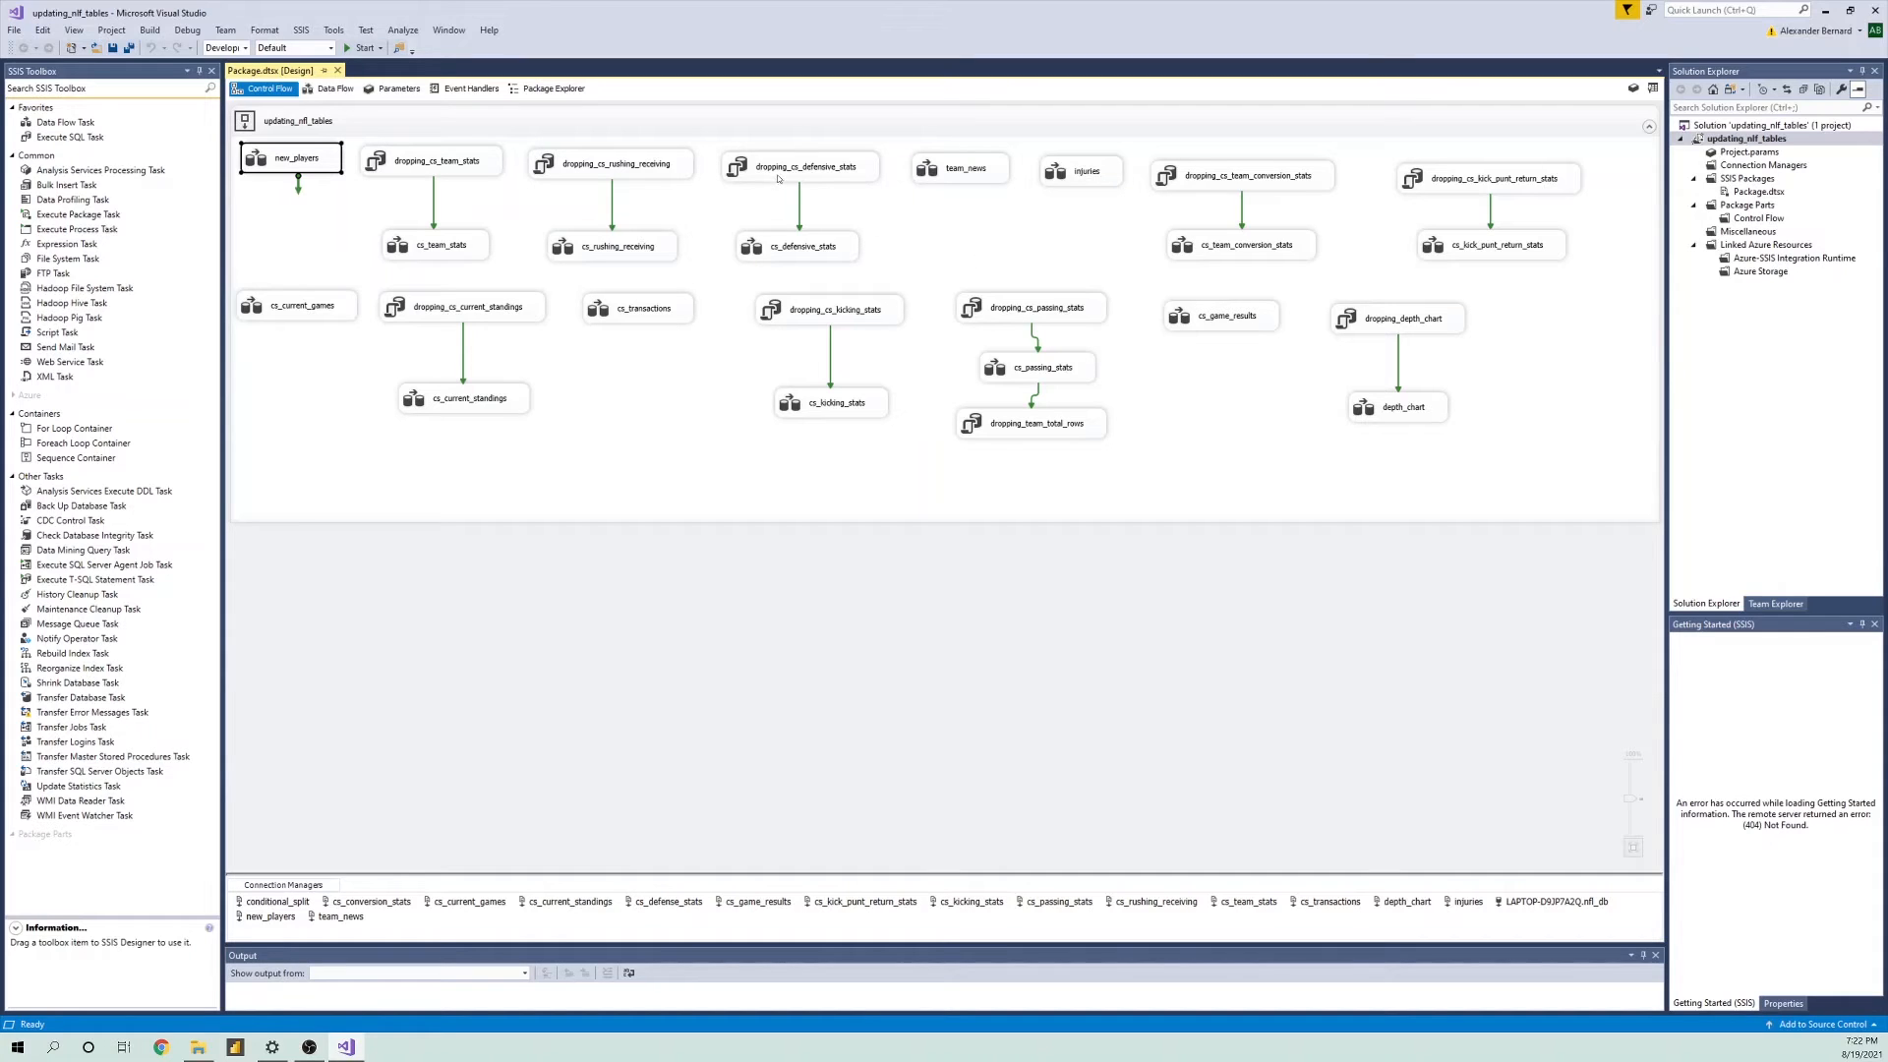
- Preview the cs_defense_stats flat file connection's data through to the defense_year_dv and defense_team_dv columns
click(764, 249)
click(651, 902)
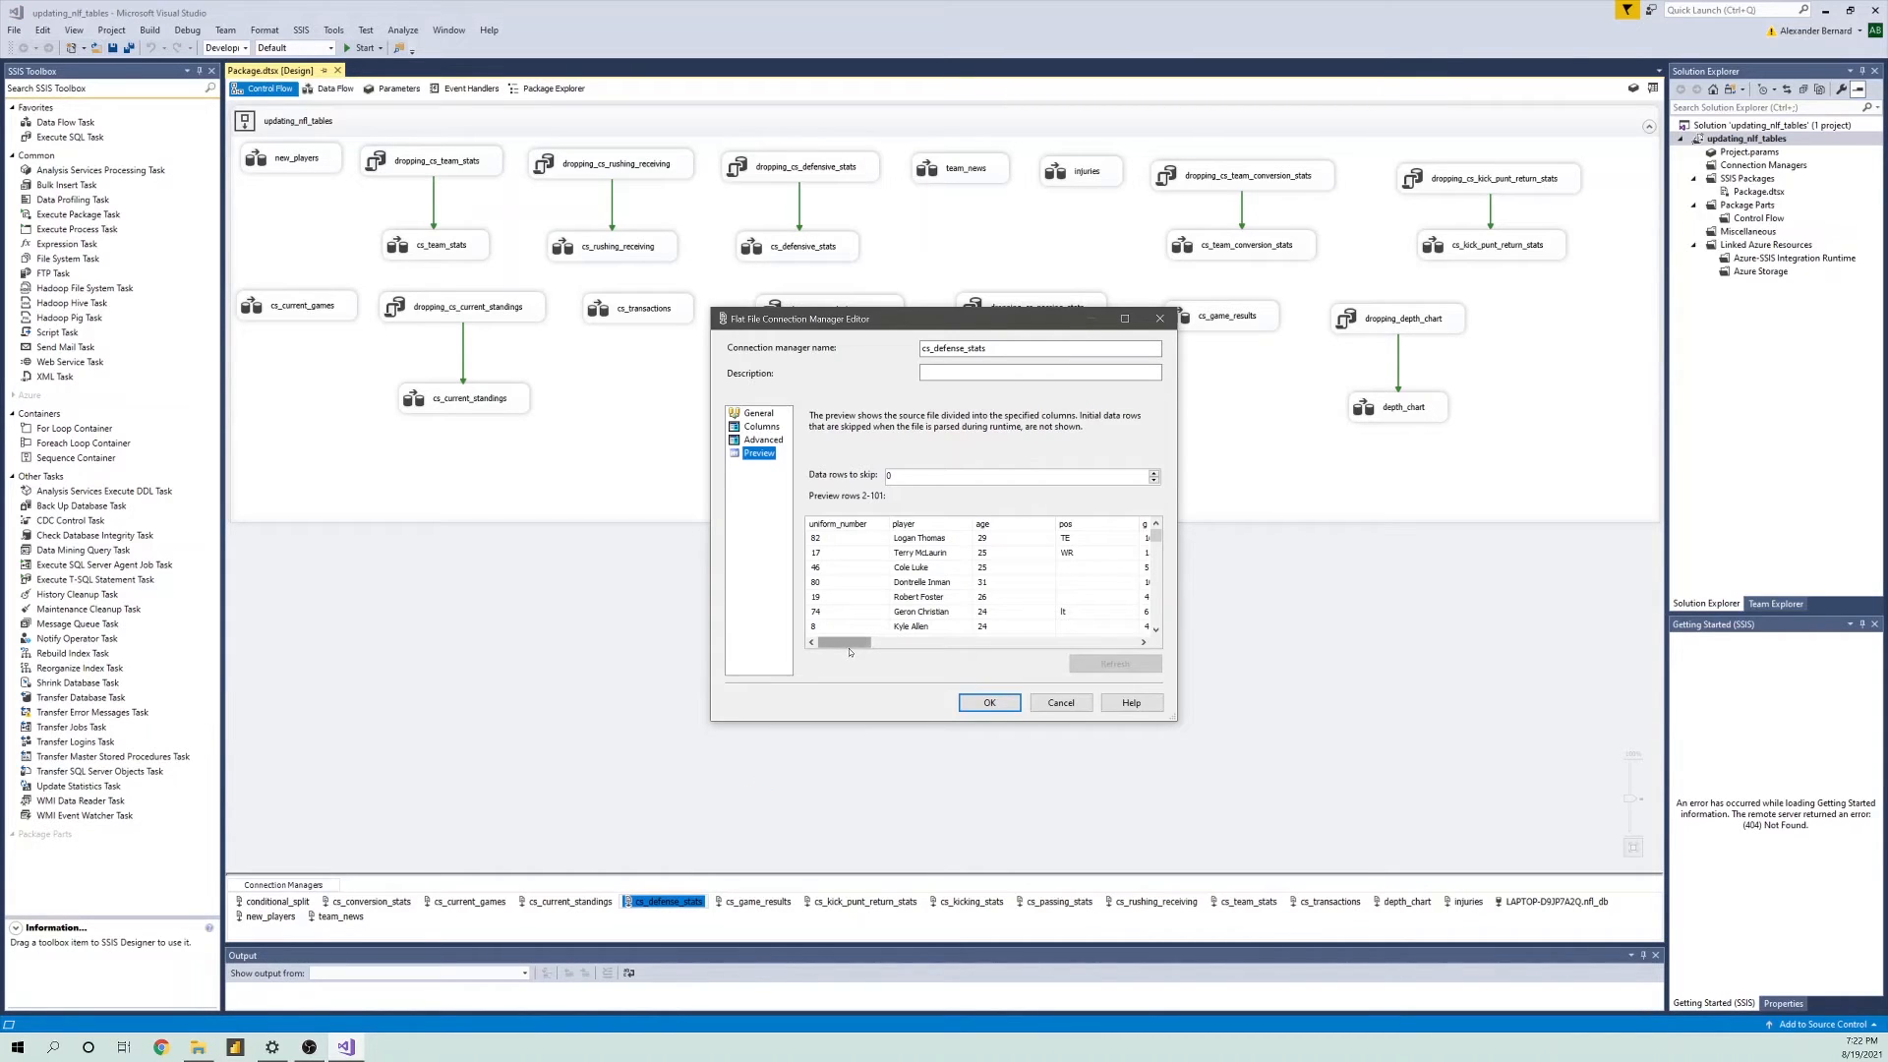
drag(850, 646, 1120, 646)
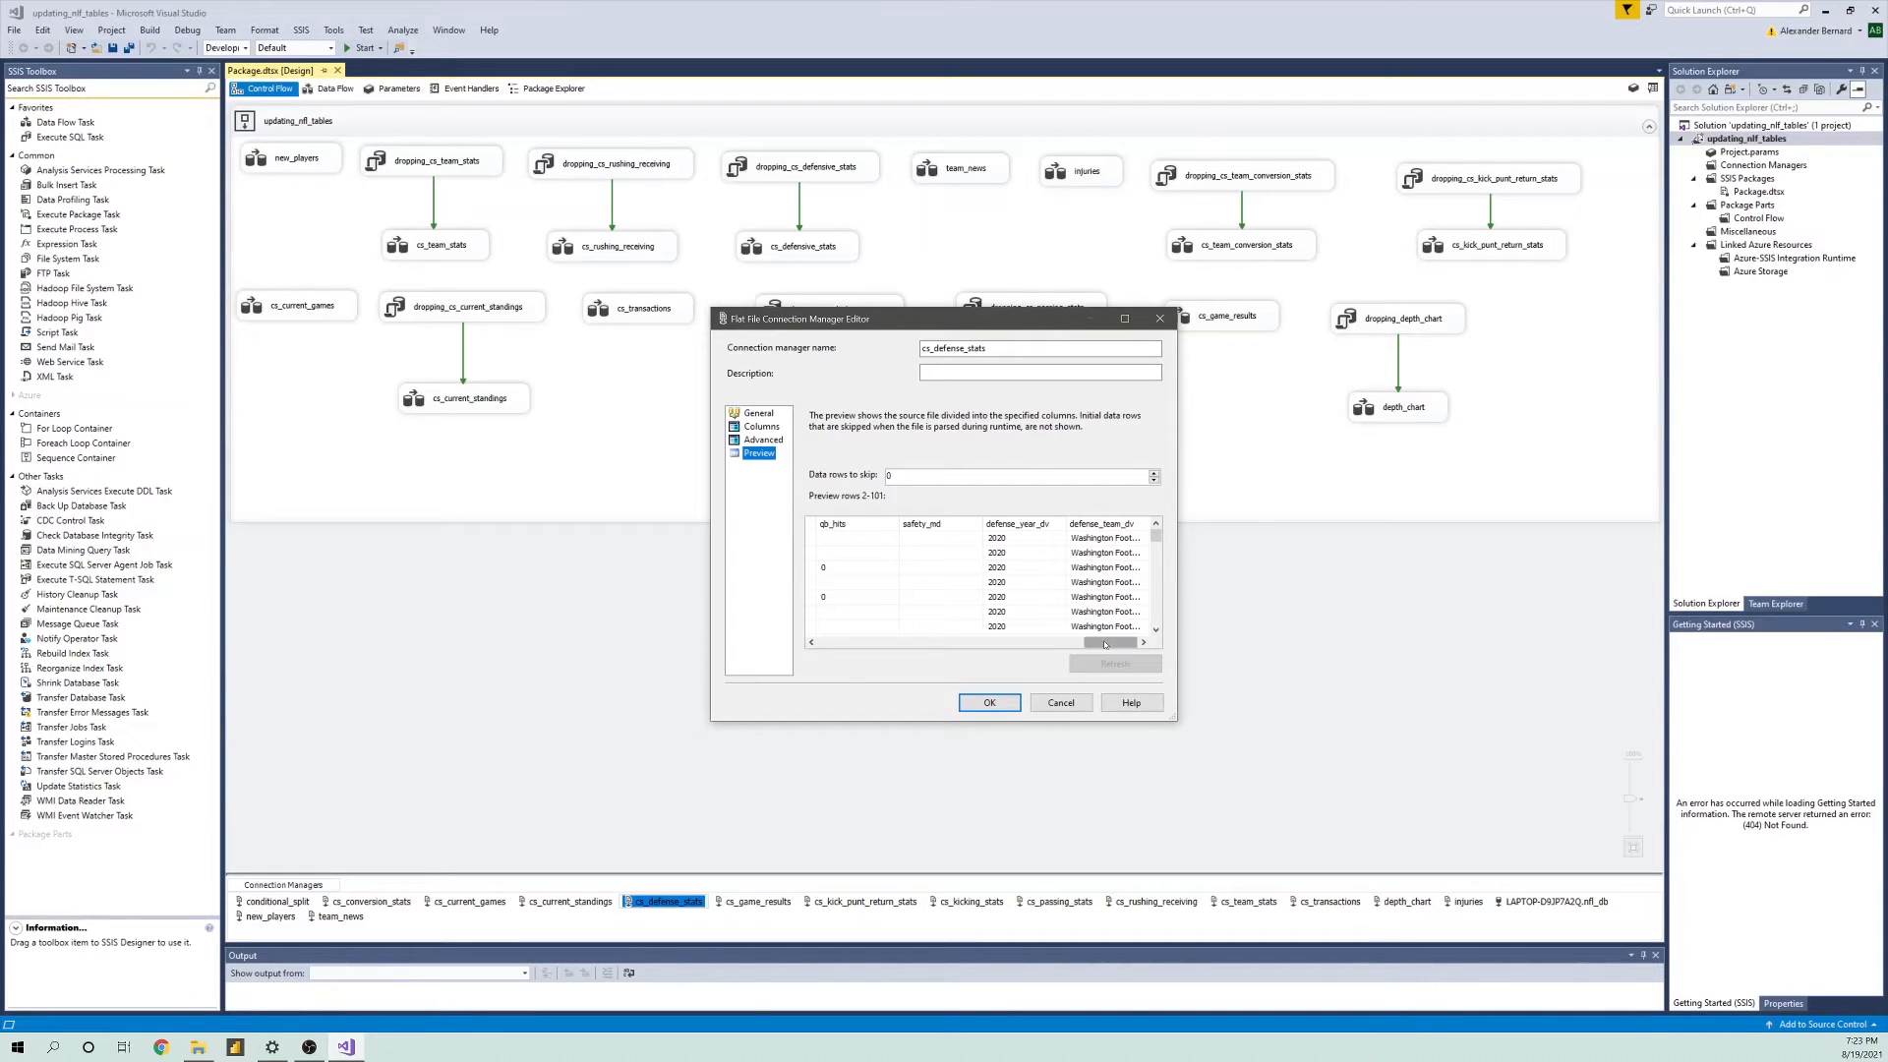
mouse_move(1105, 646)
mouse_down()
mouse_move(914, 646)
mouse_move(1111, 646)
mouse_up()
click(1051, 581)
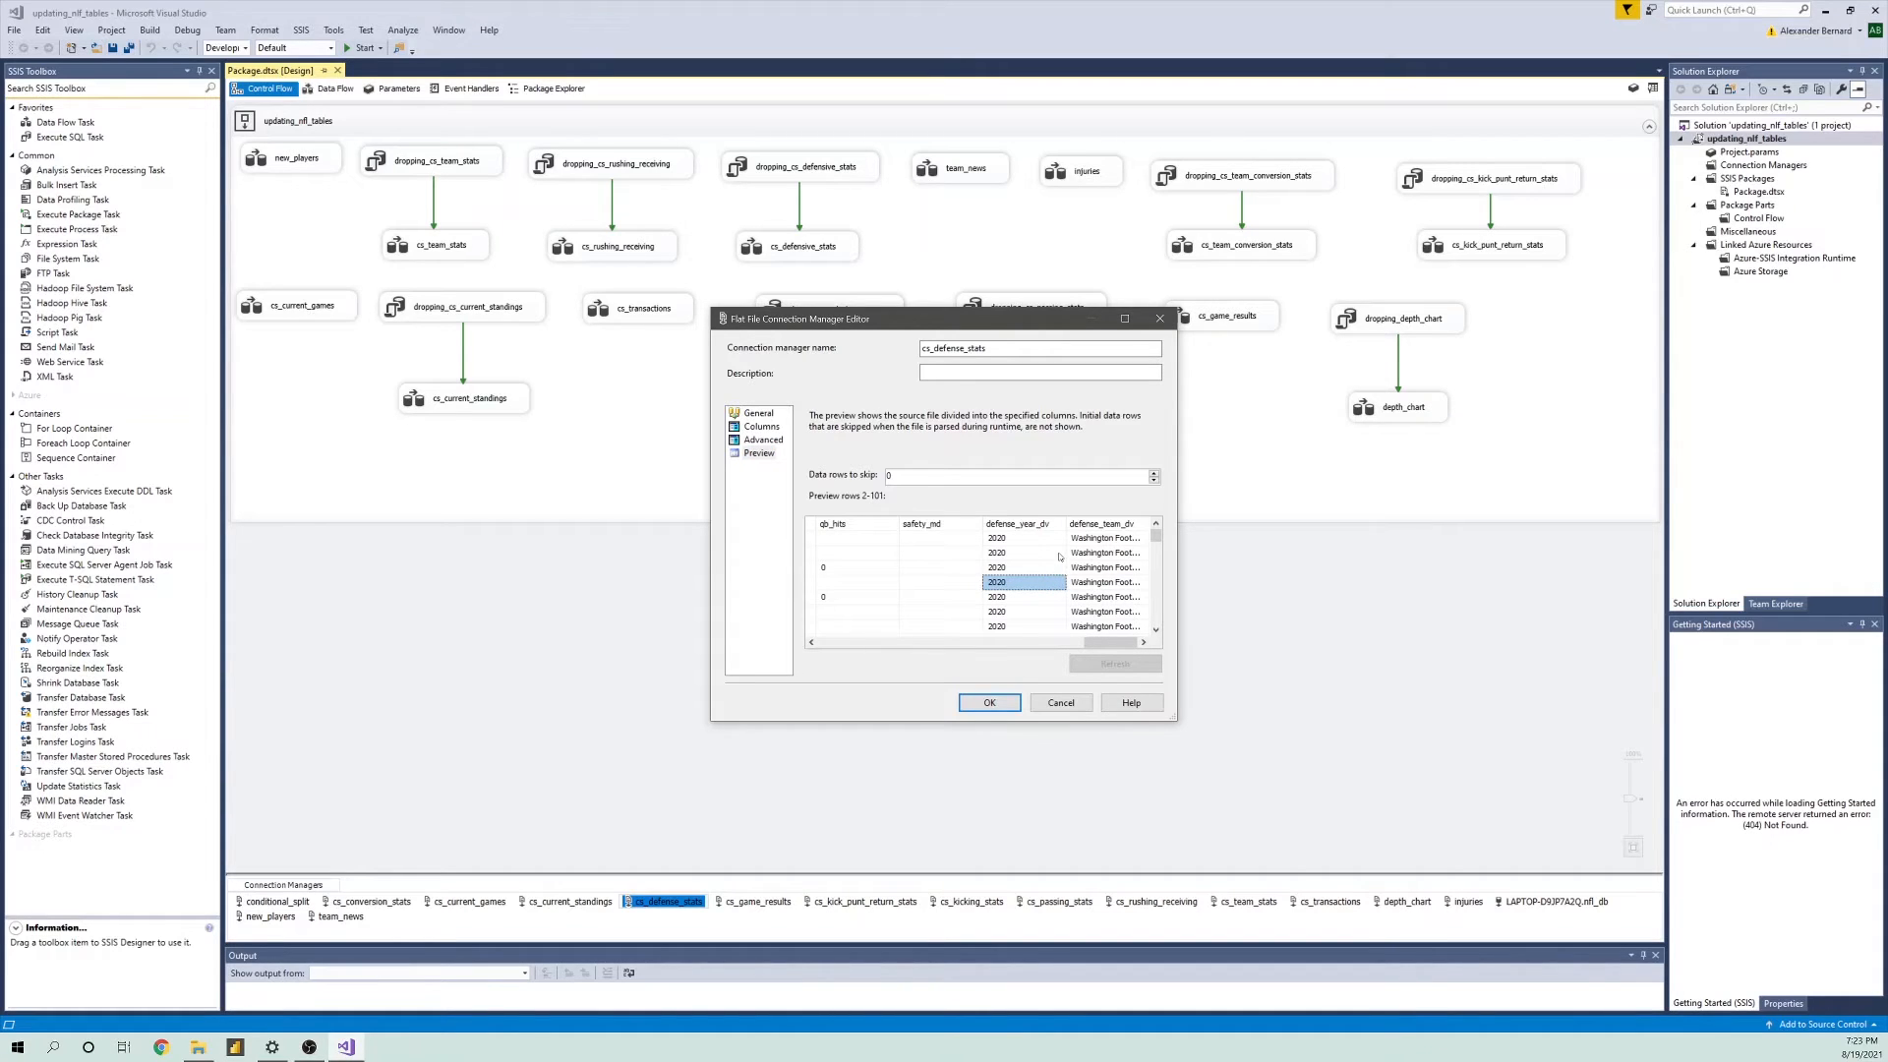
- Return to the start of the cs_defense_stats preview and examine the columns from player to g and gs
drag(1109, 643, 831, 644)
click(905, 544)
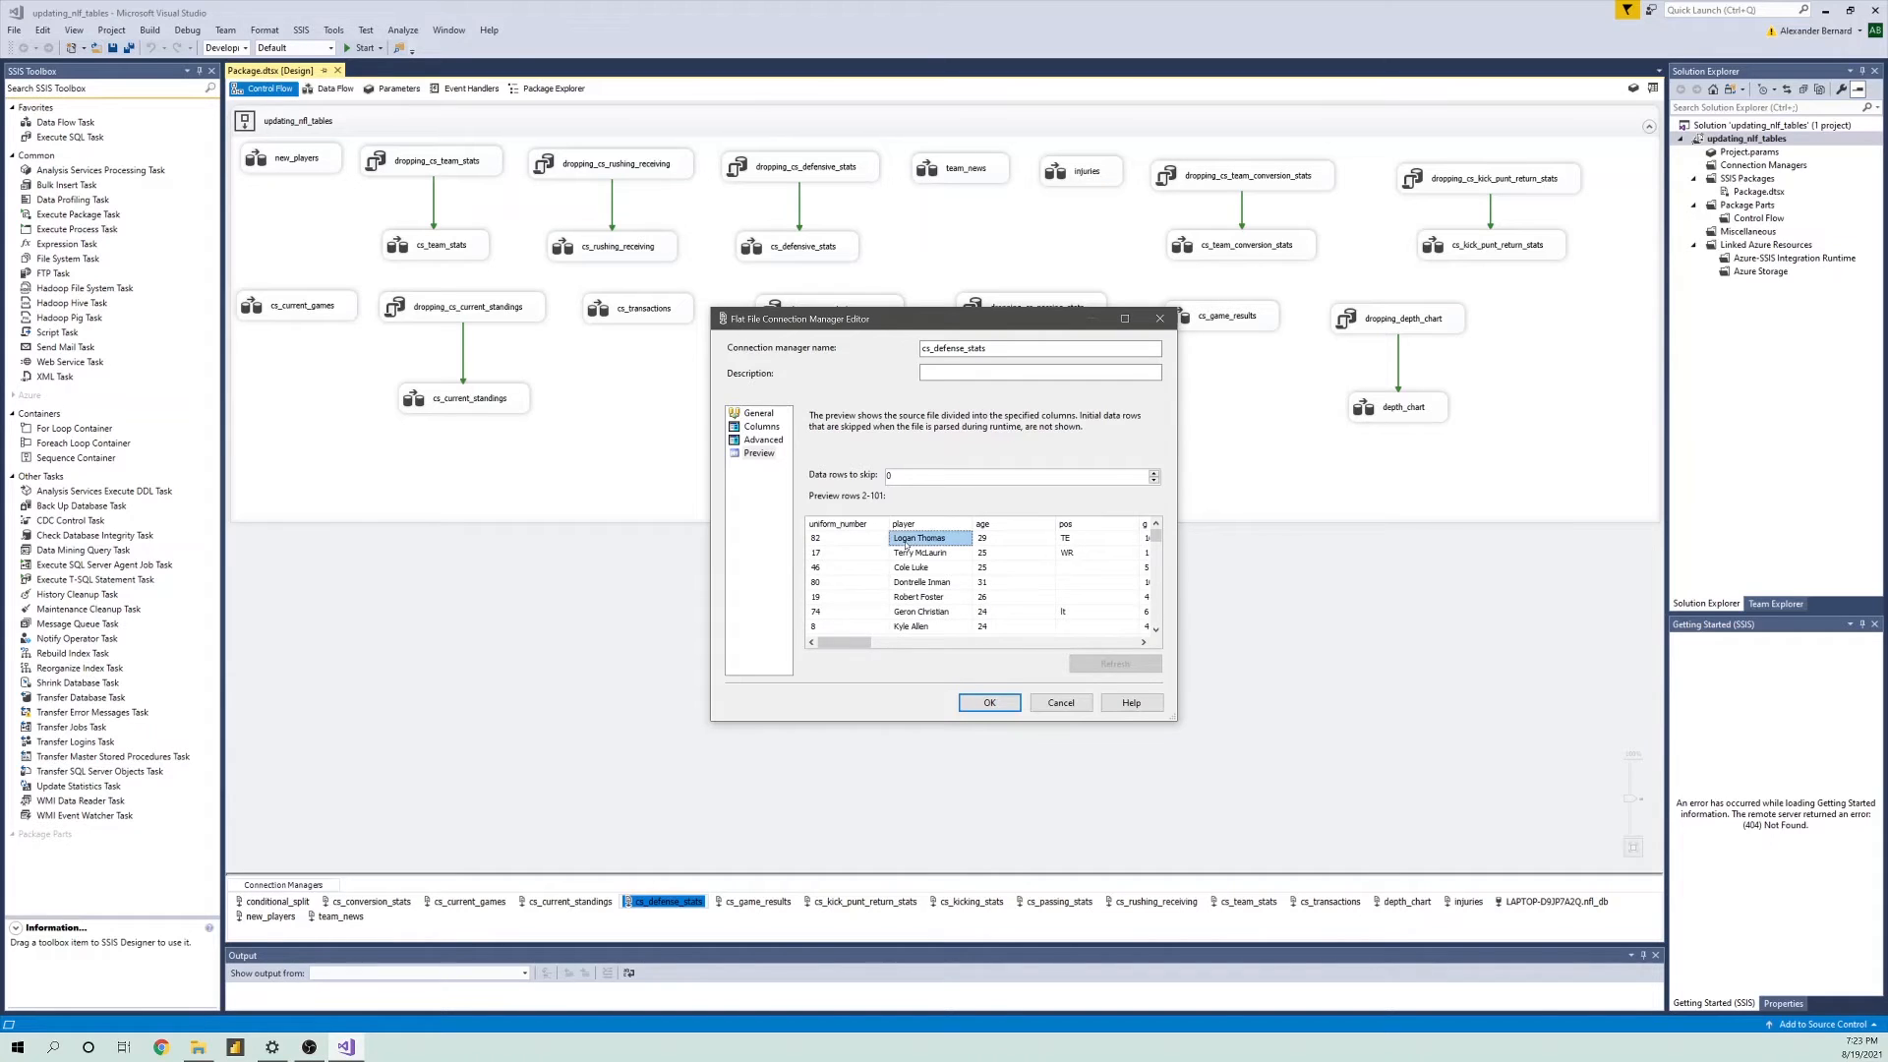
click(839, 643)
drag(838, 645, 889, 648)
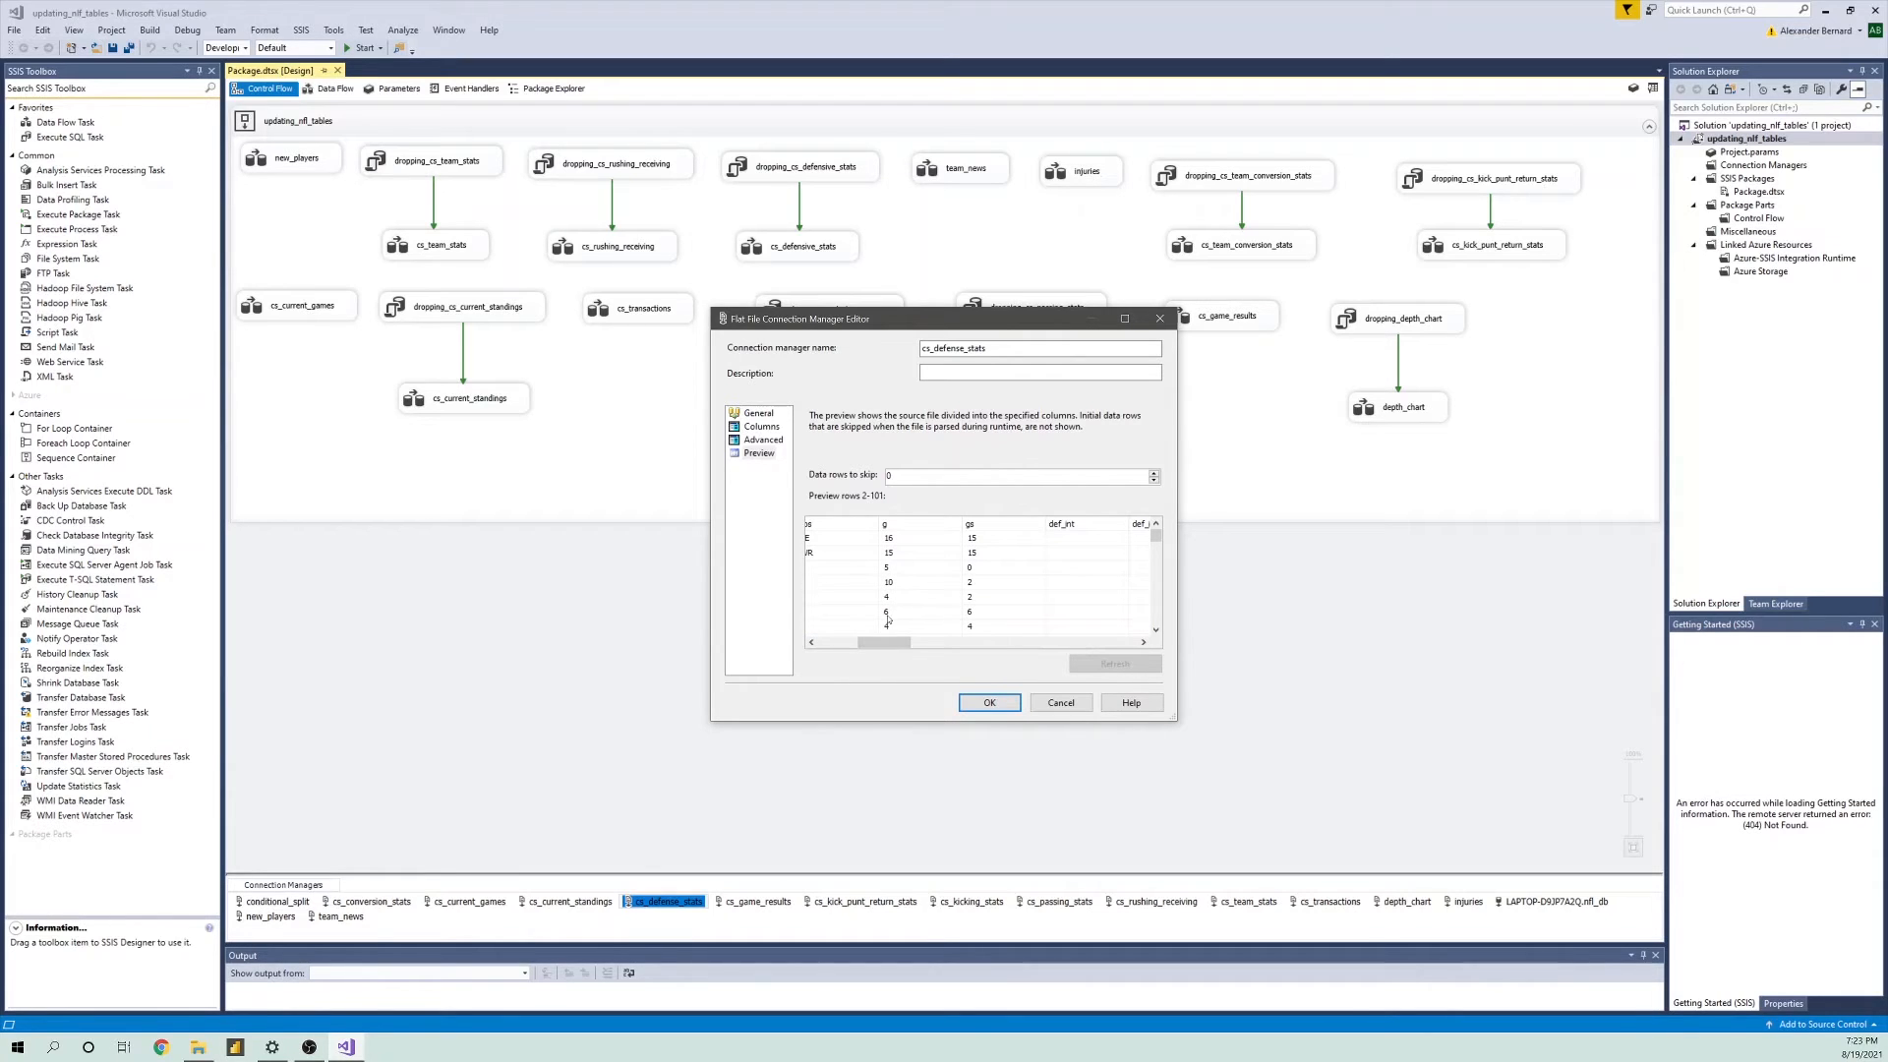
drag(878, 644, 874, 647)
- Compare the g and gs values of the first row in the cs_defense_stats preview
click(973, 539)
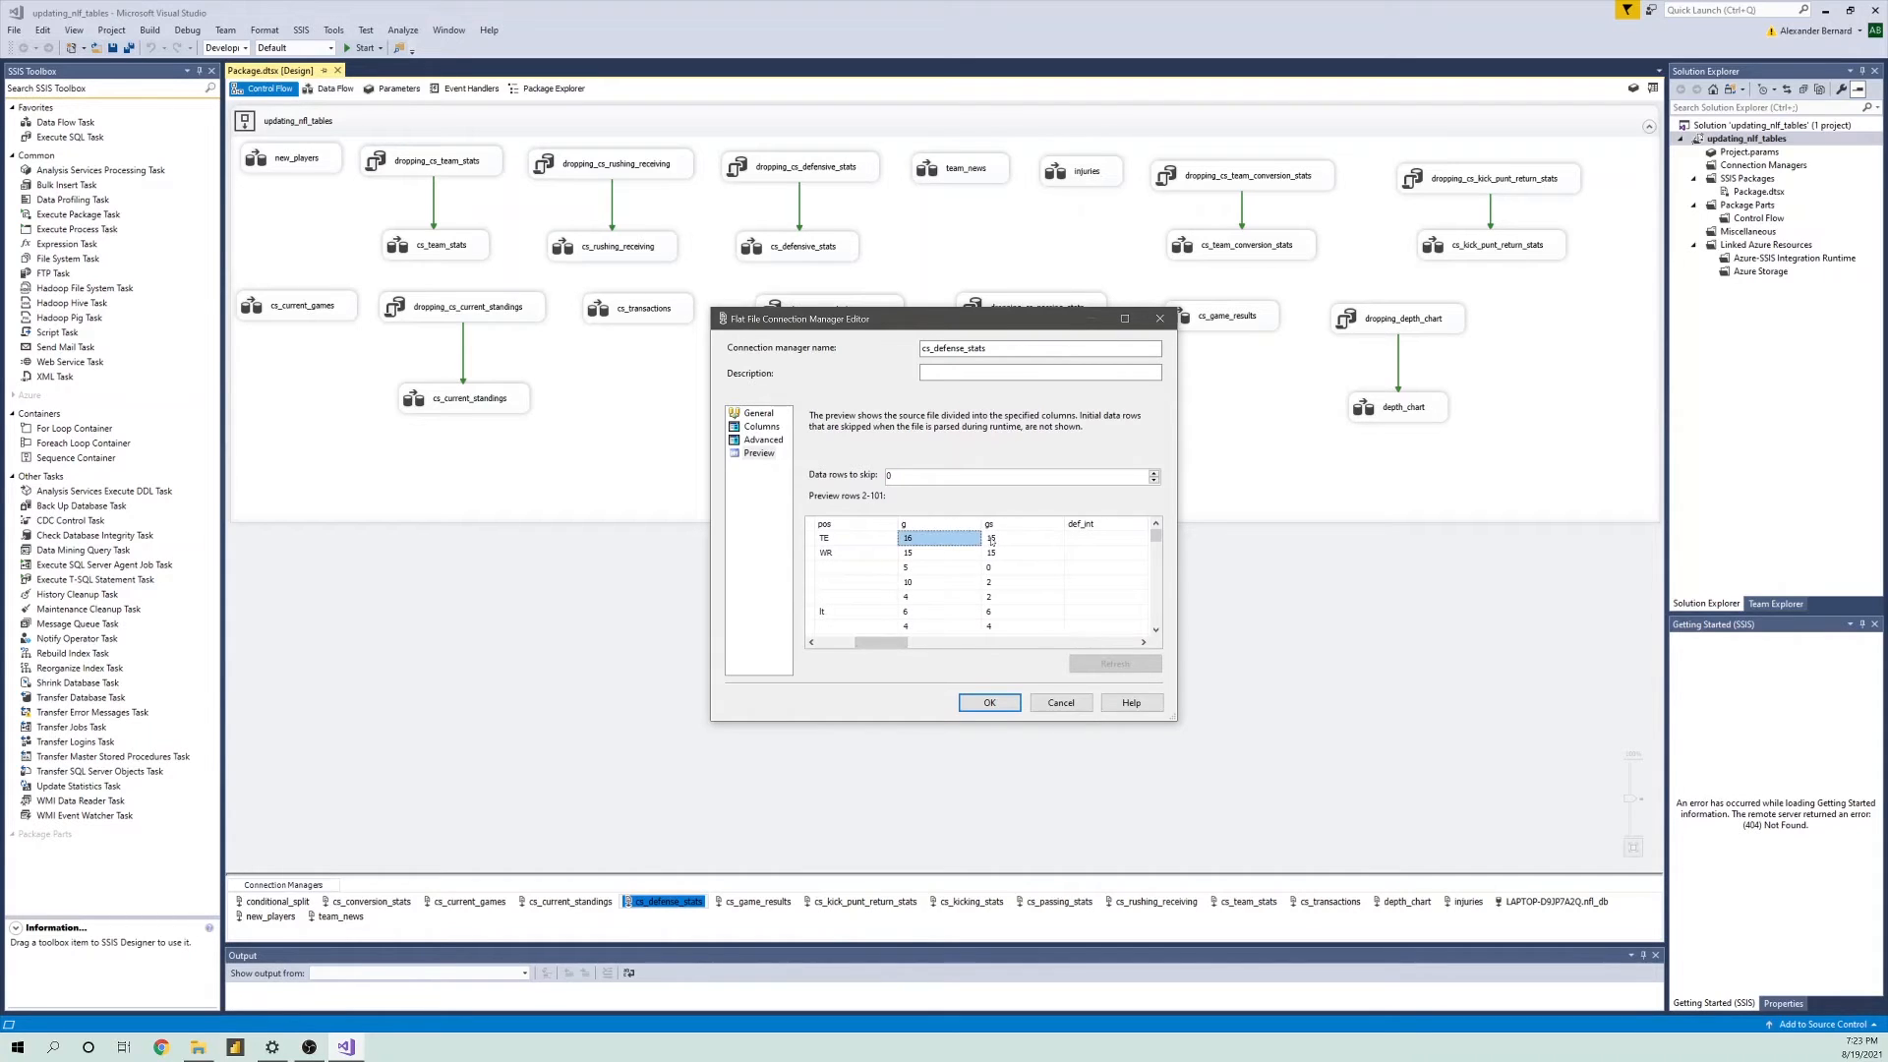
click(1004, 539)
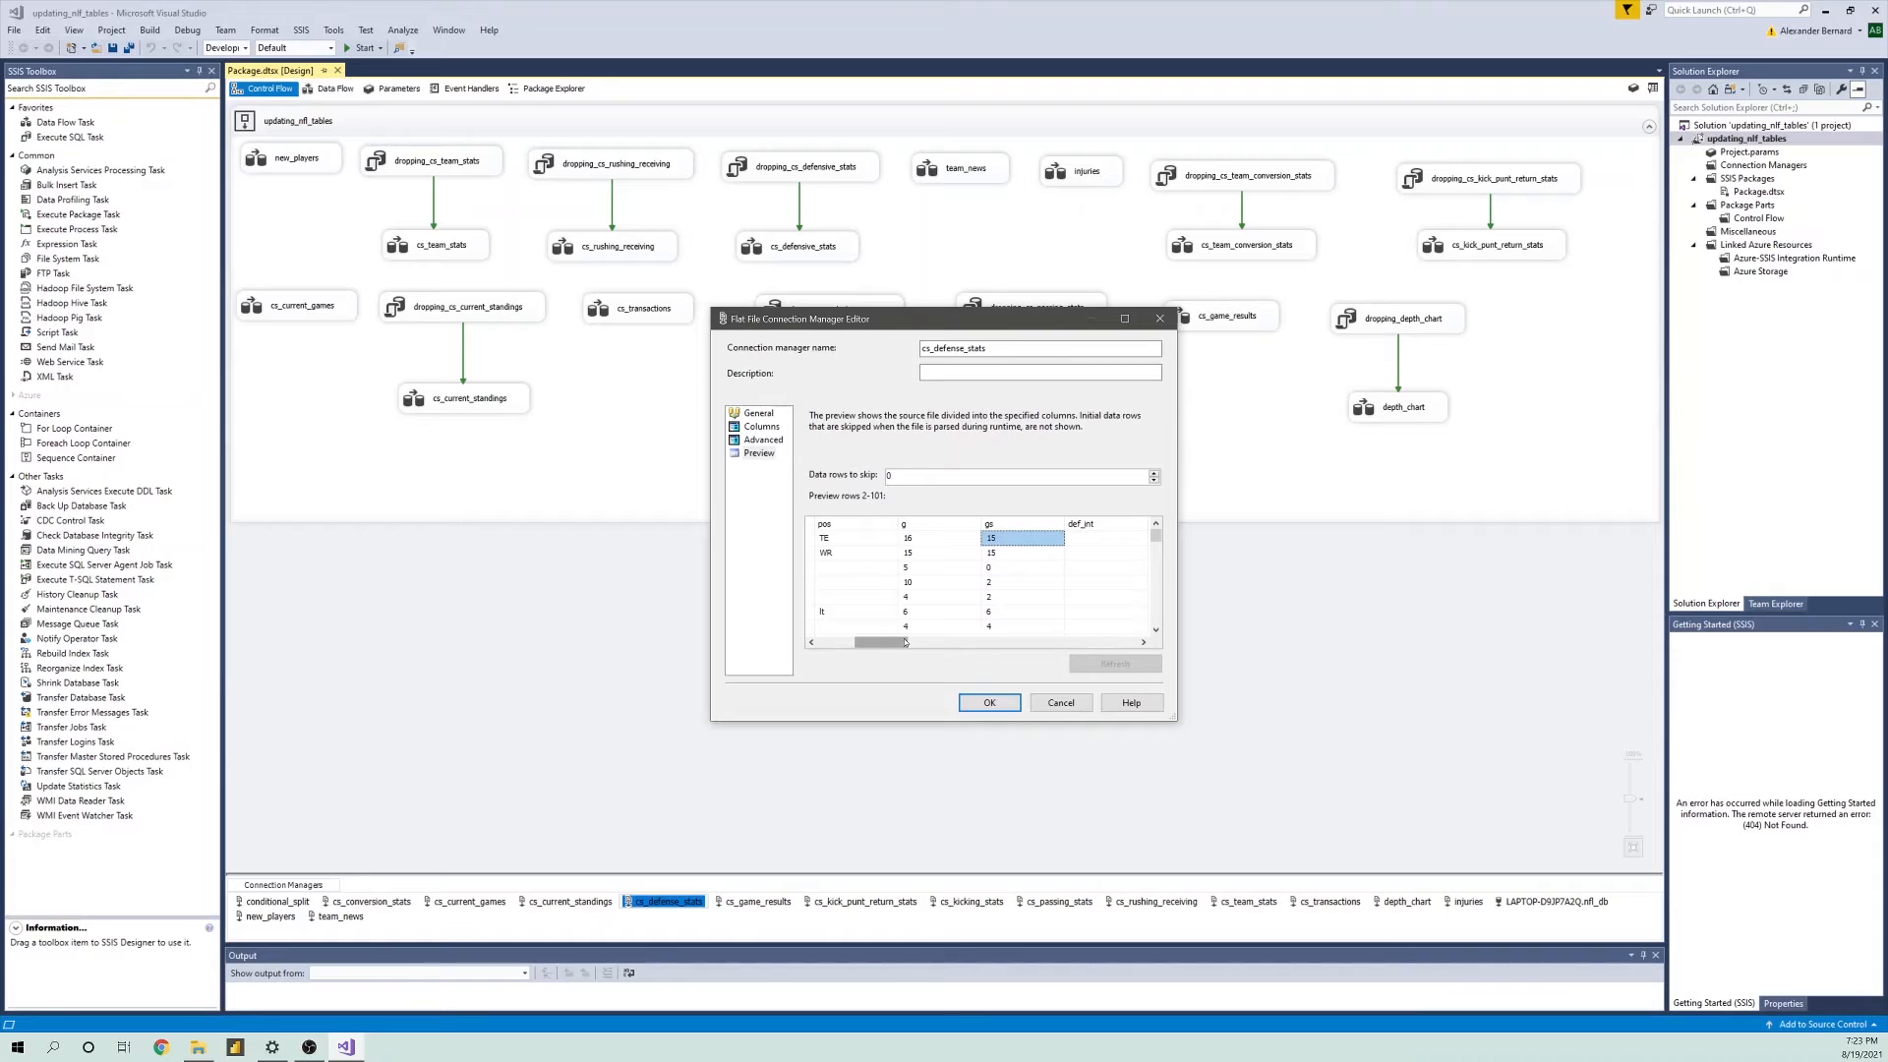
click(928, 544)
click(1044, 539)
click(971, 541)
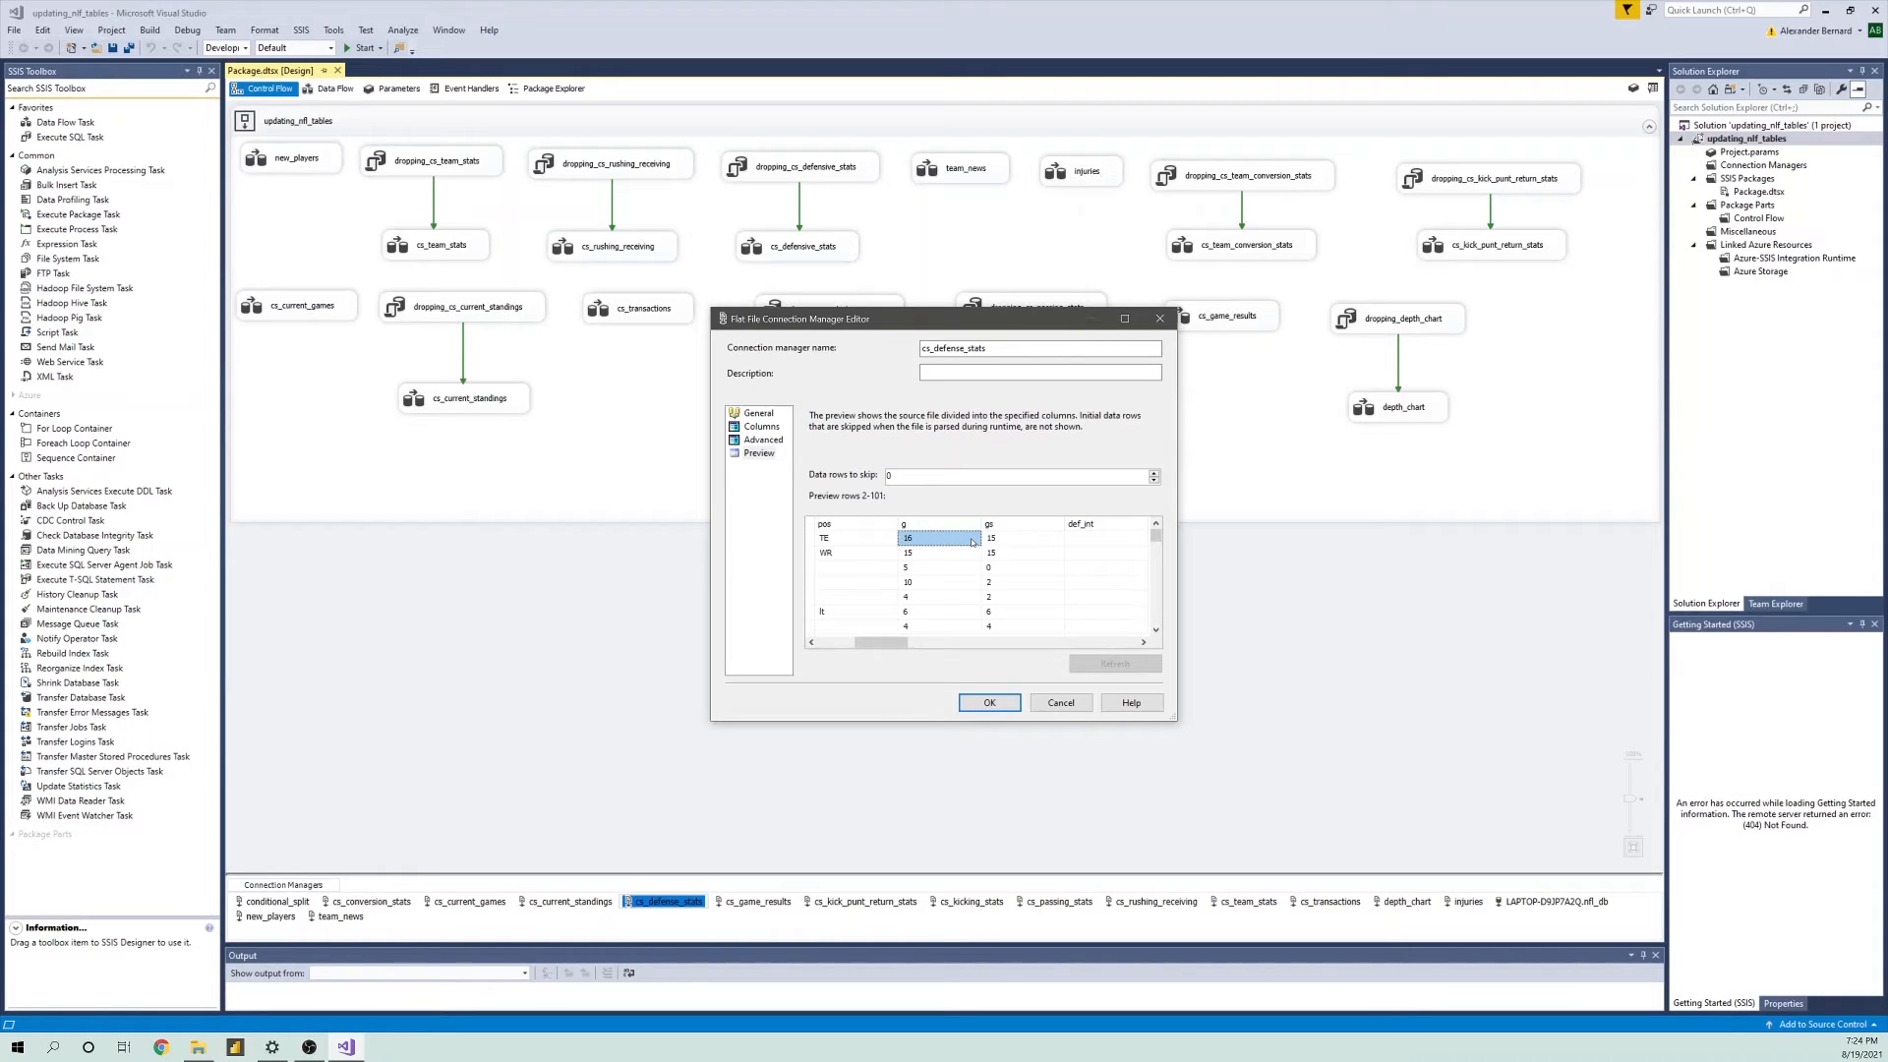
click(1034, 547)
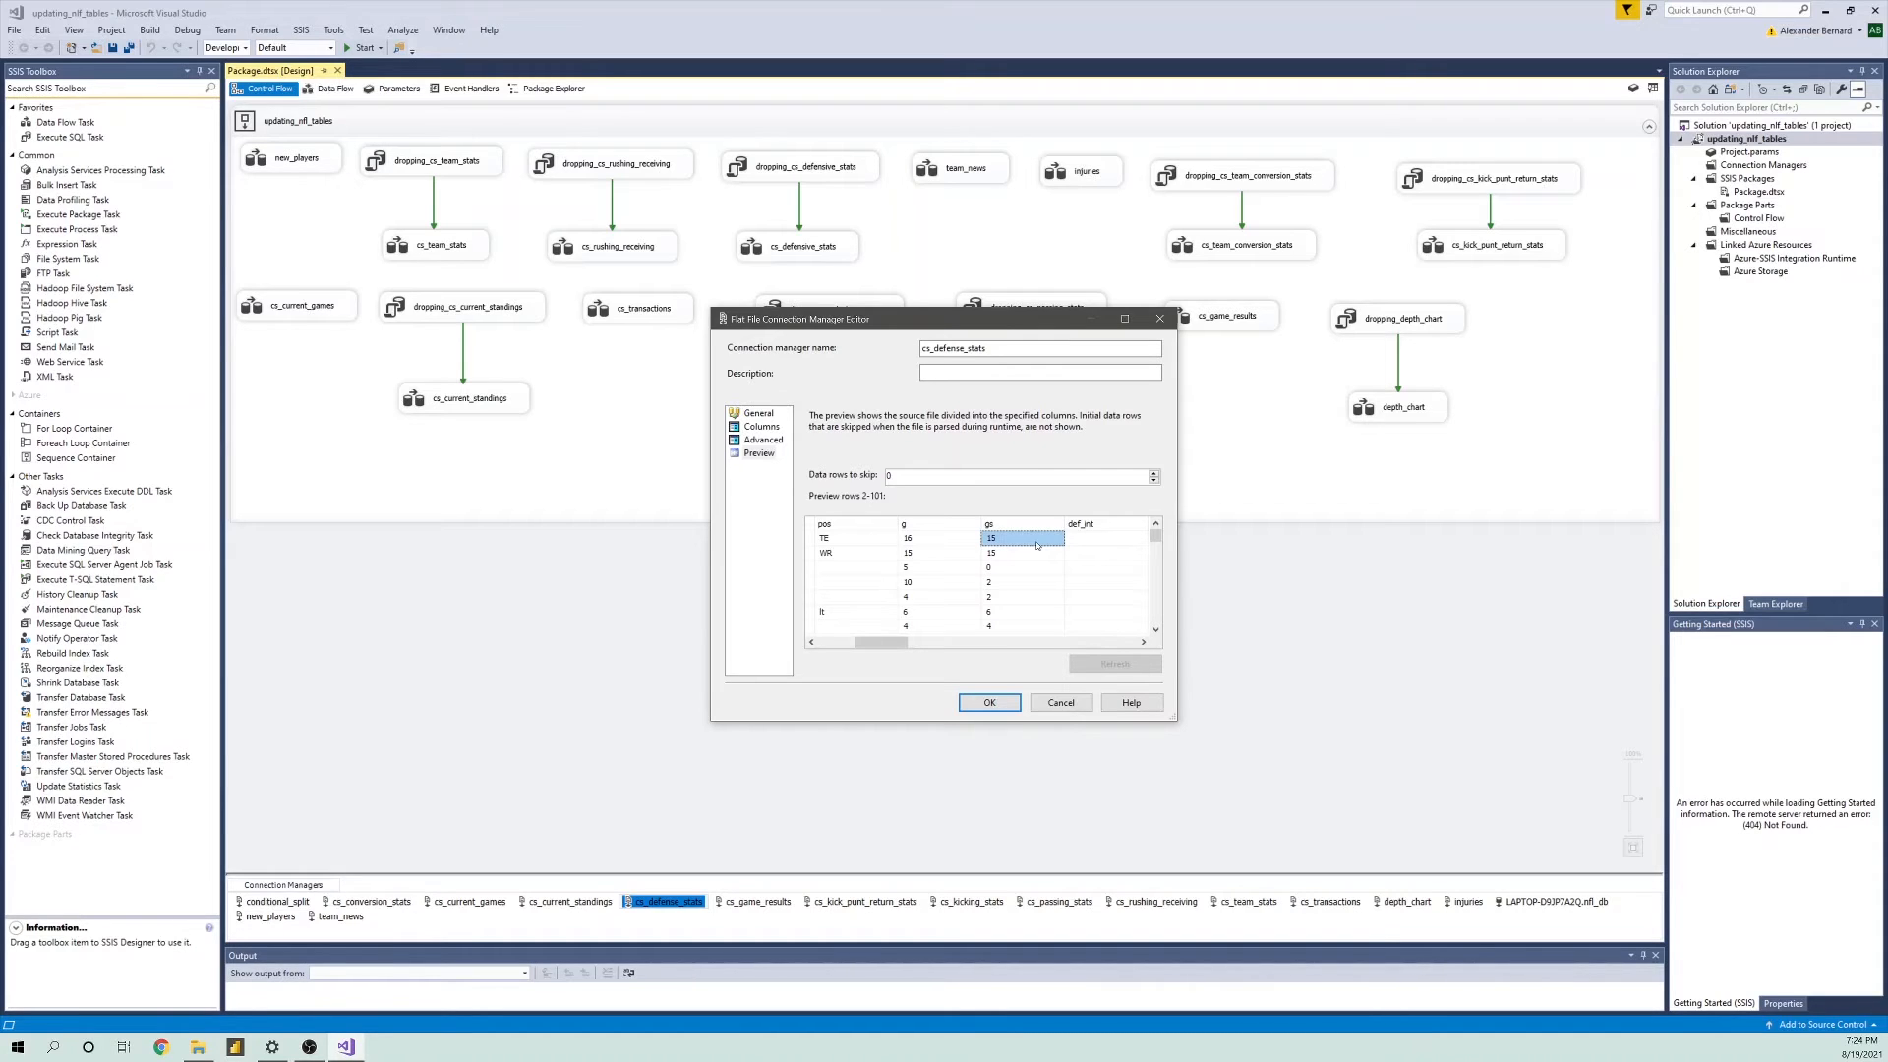
click(944, 540)
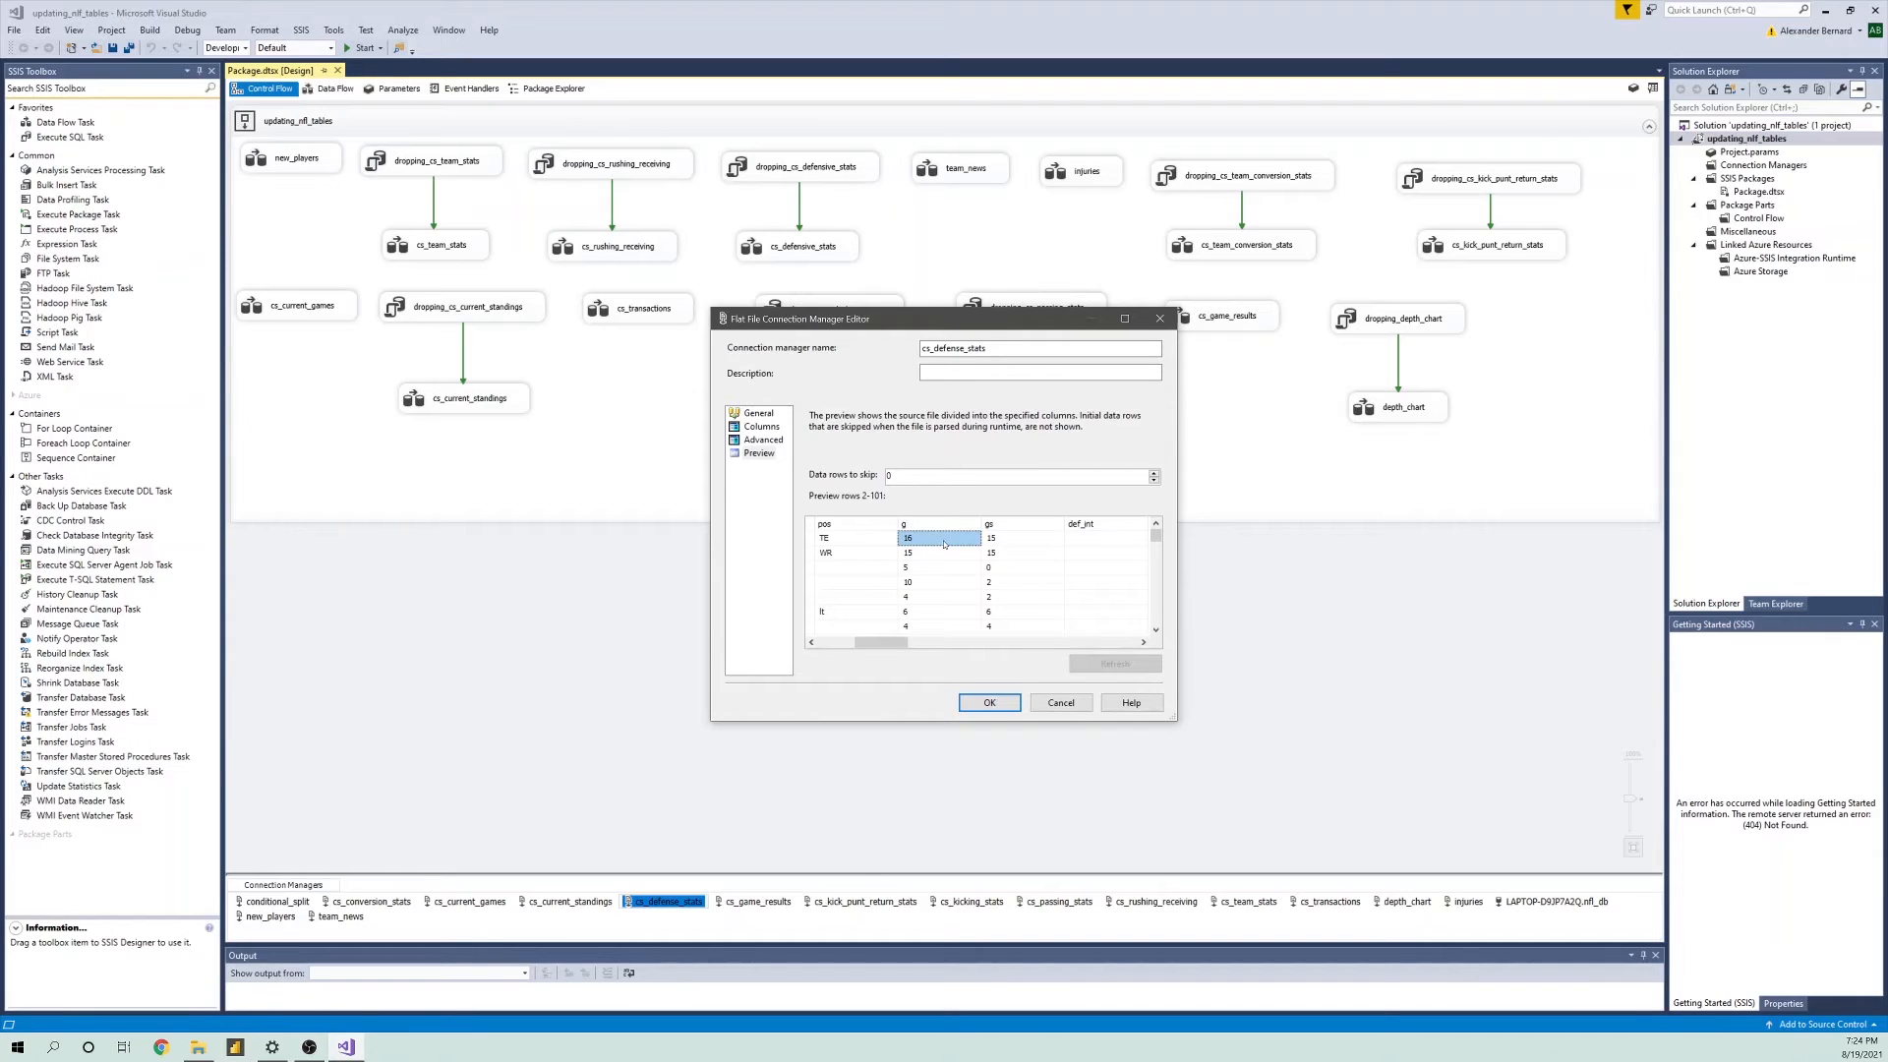
click(1021, 544)
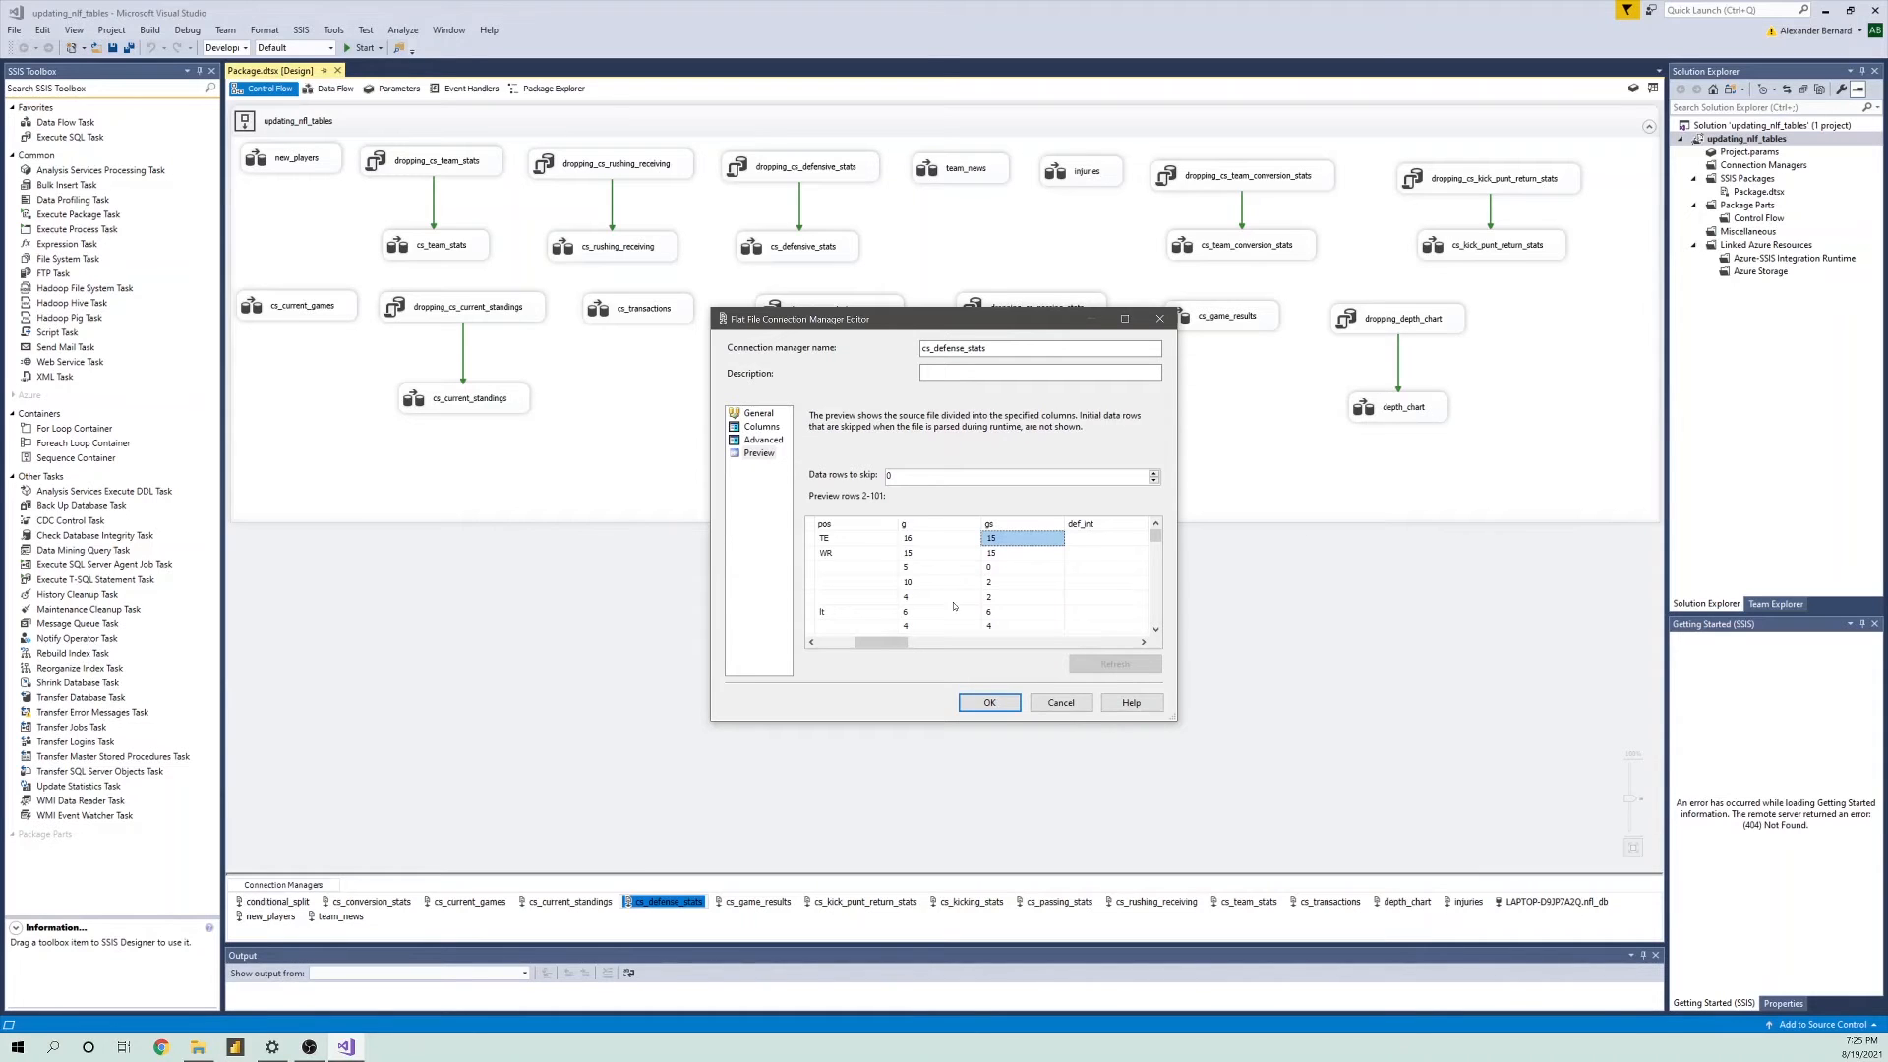
- Recheck the defense_year_dv column near the end of the preview and close the cs_defense_stats connection editor without changes
mouse_move(900, 644)
mouse_down()
mouse_move(857, 642)
mouse_move(930, 631)
mouse_up()
drag(915, 631, 903, 626)
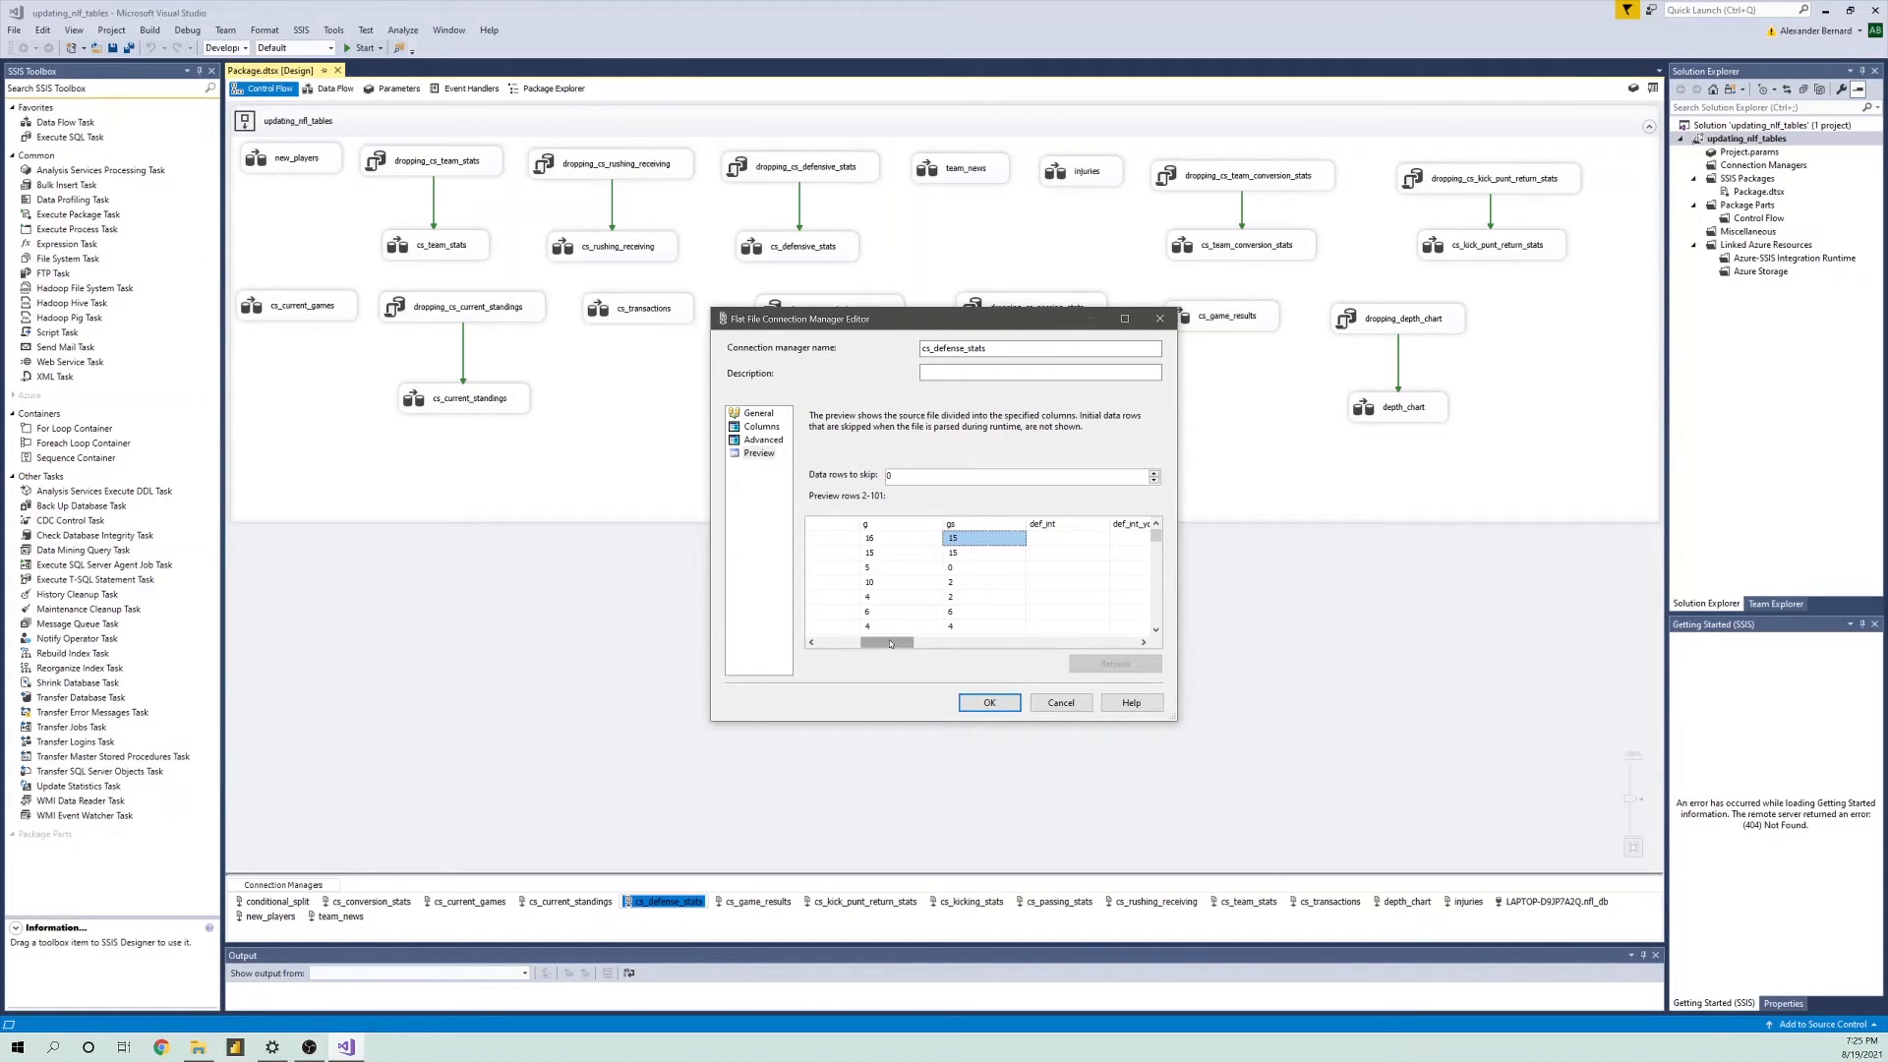
drag(890, 644, 1109, 644)
click(1061, 539)
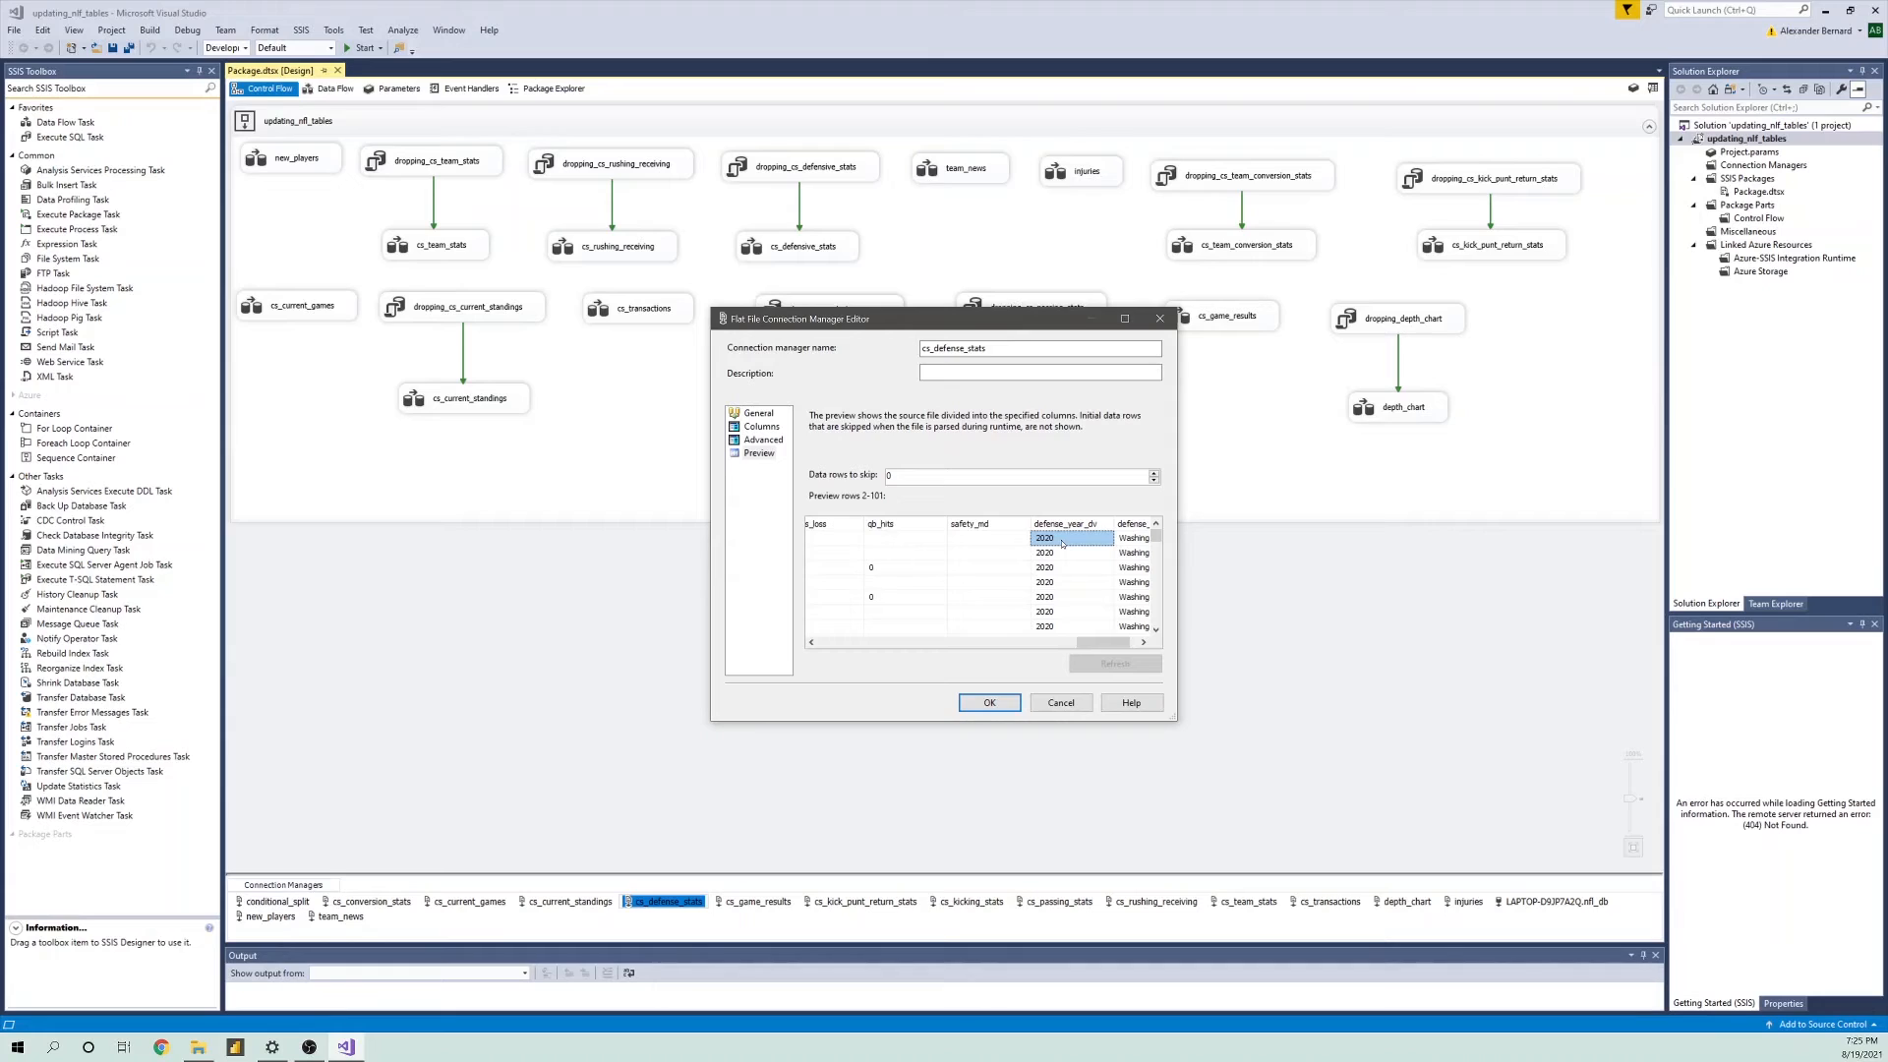
click(1070, 704)
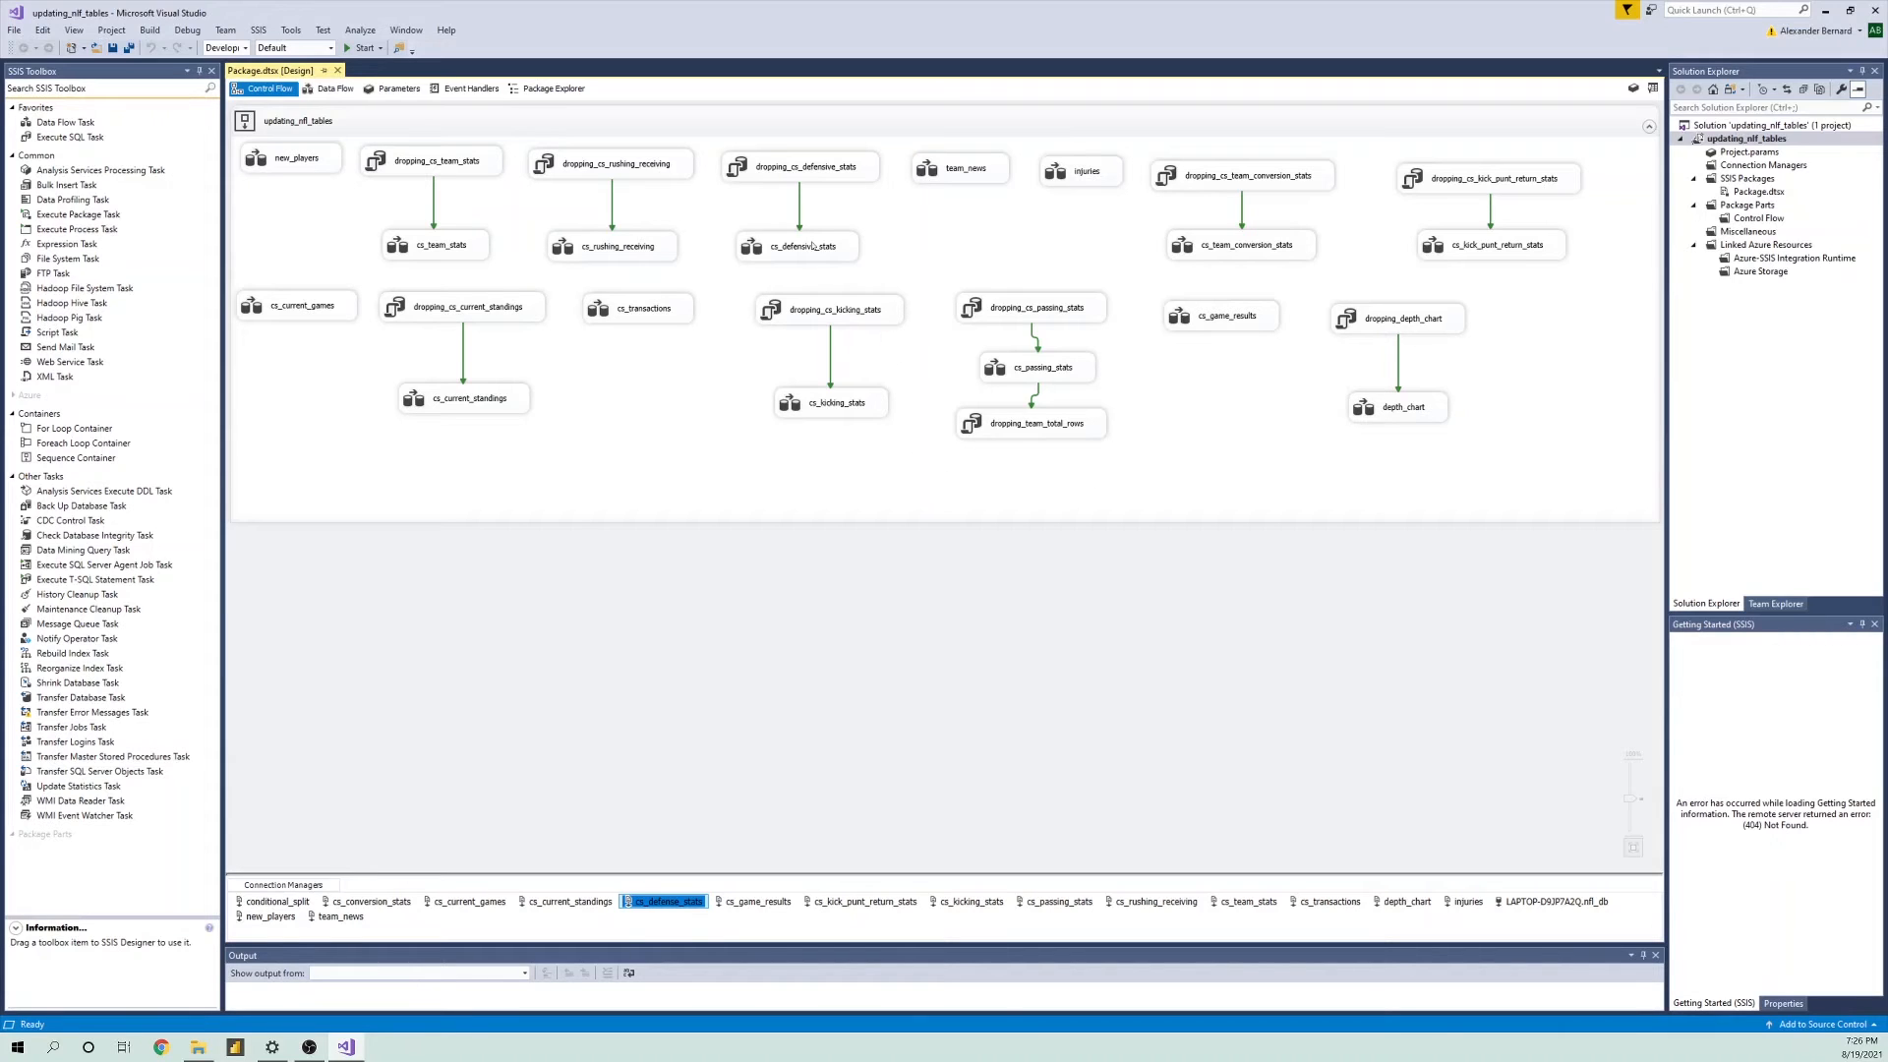
- Review the SQL delete query of the dropping_cs_defensive_stats task, then close its editors without changes
double_click(749, 178)
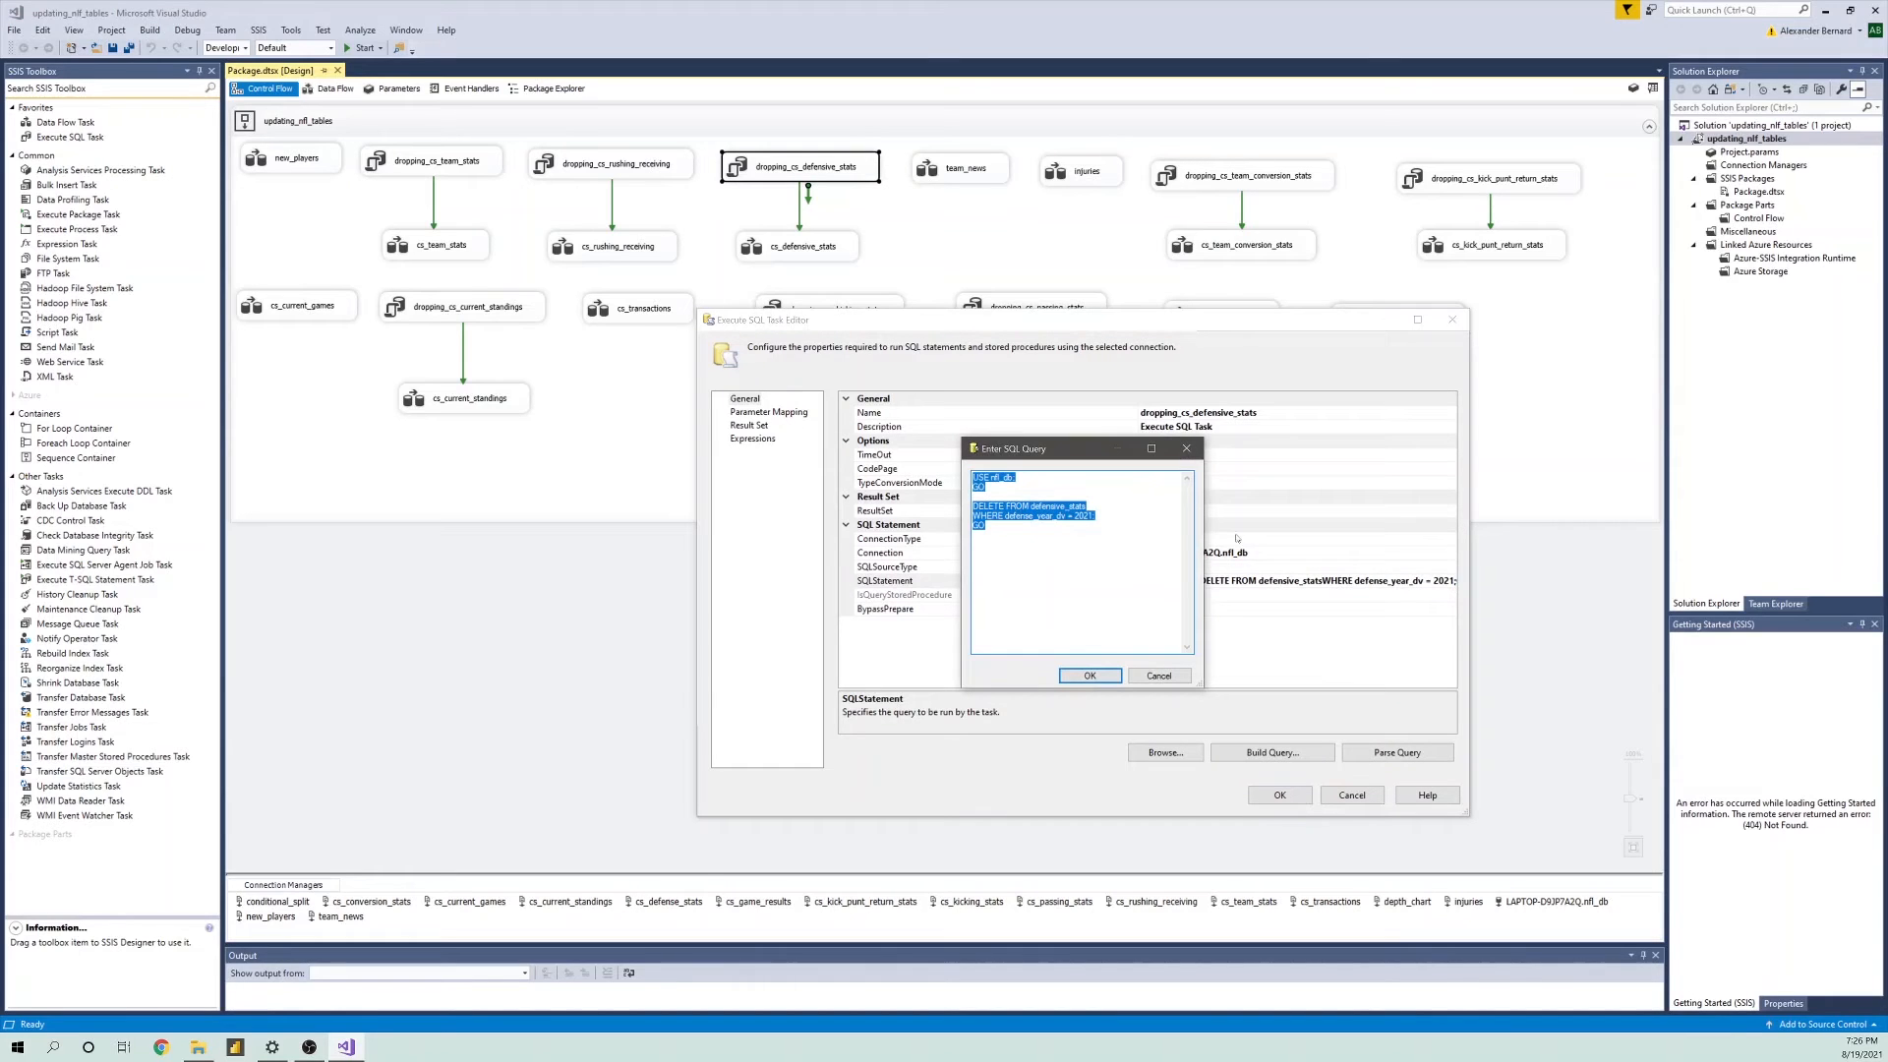
click(1087, 500)
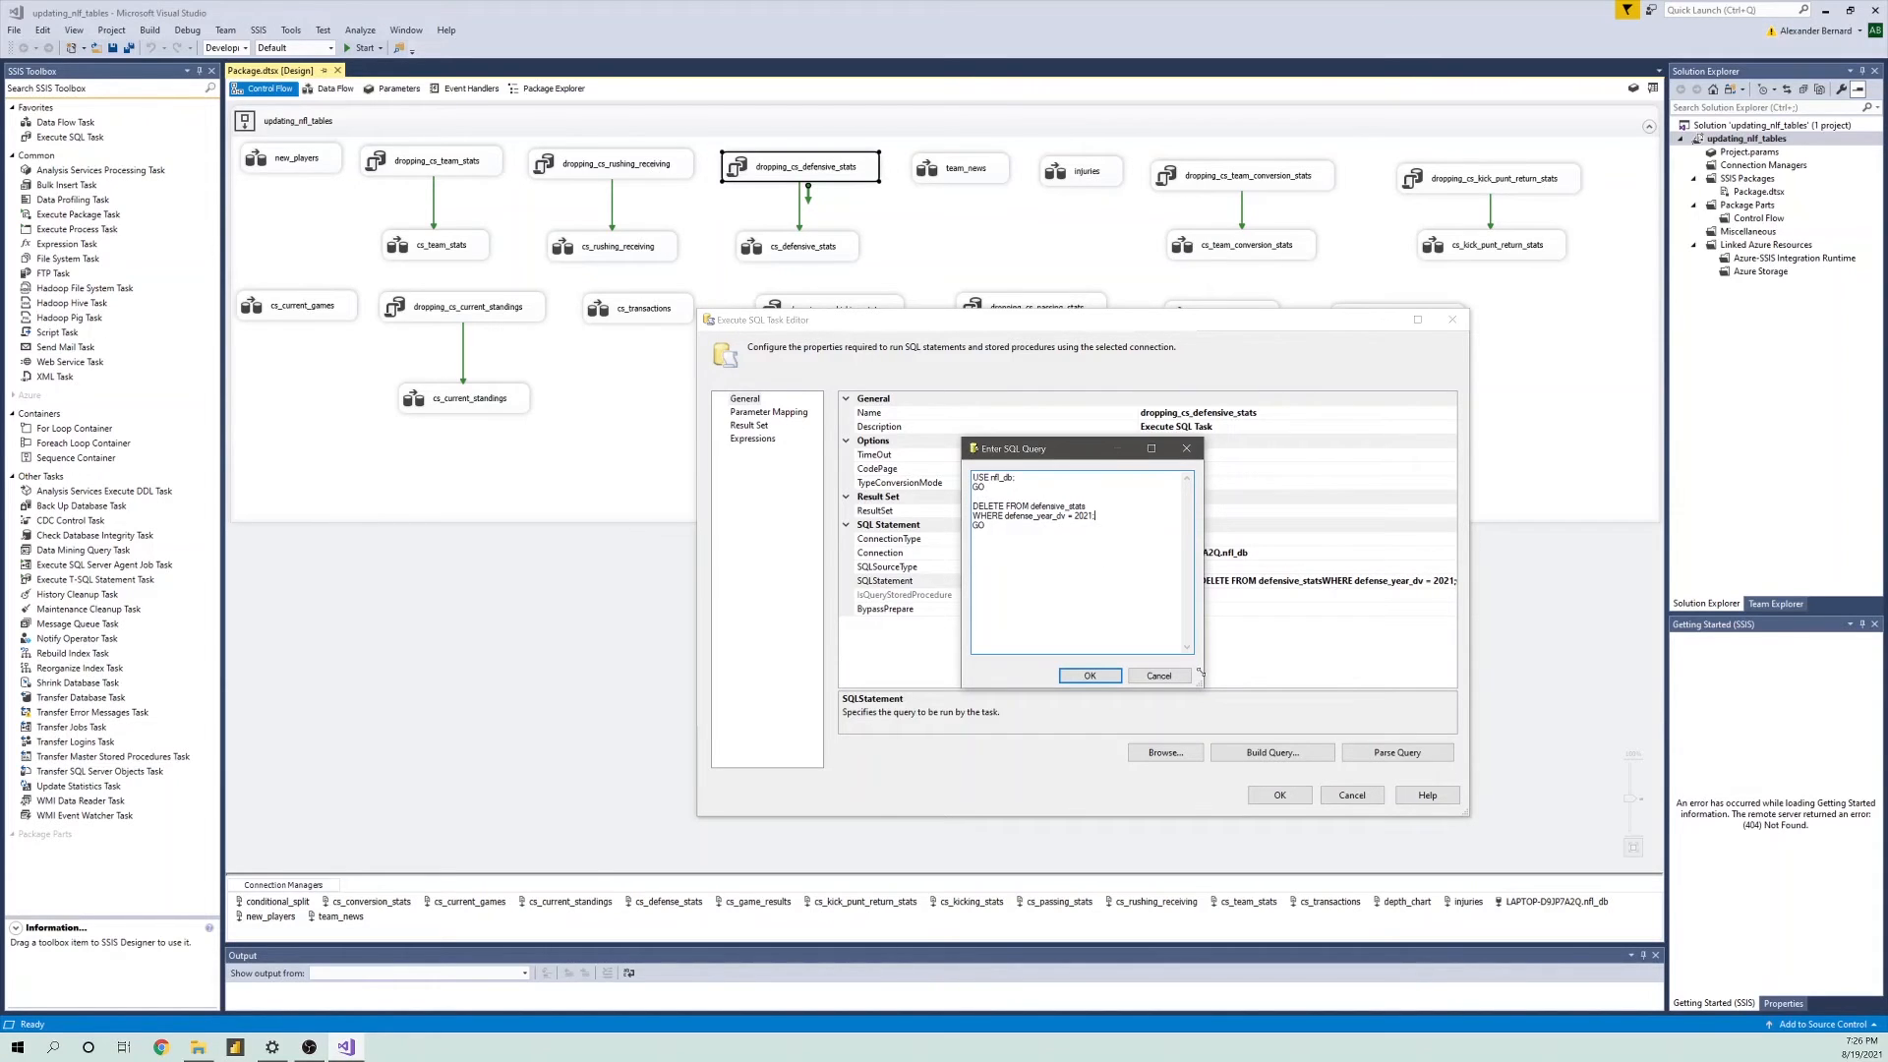
click(1147, 673)
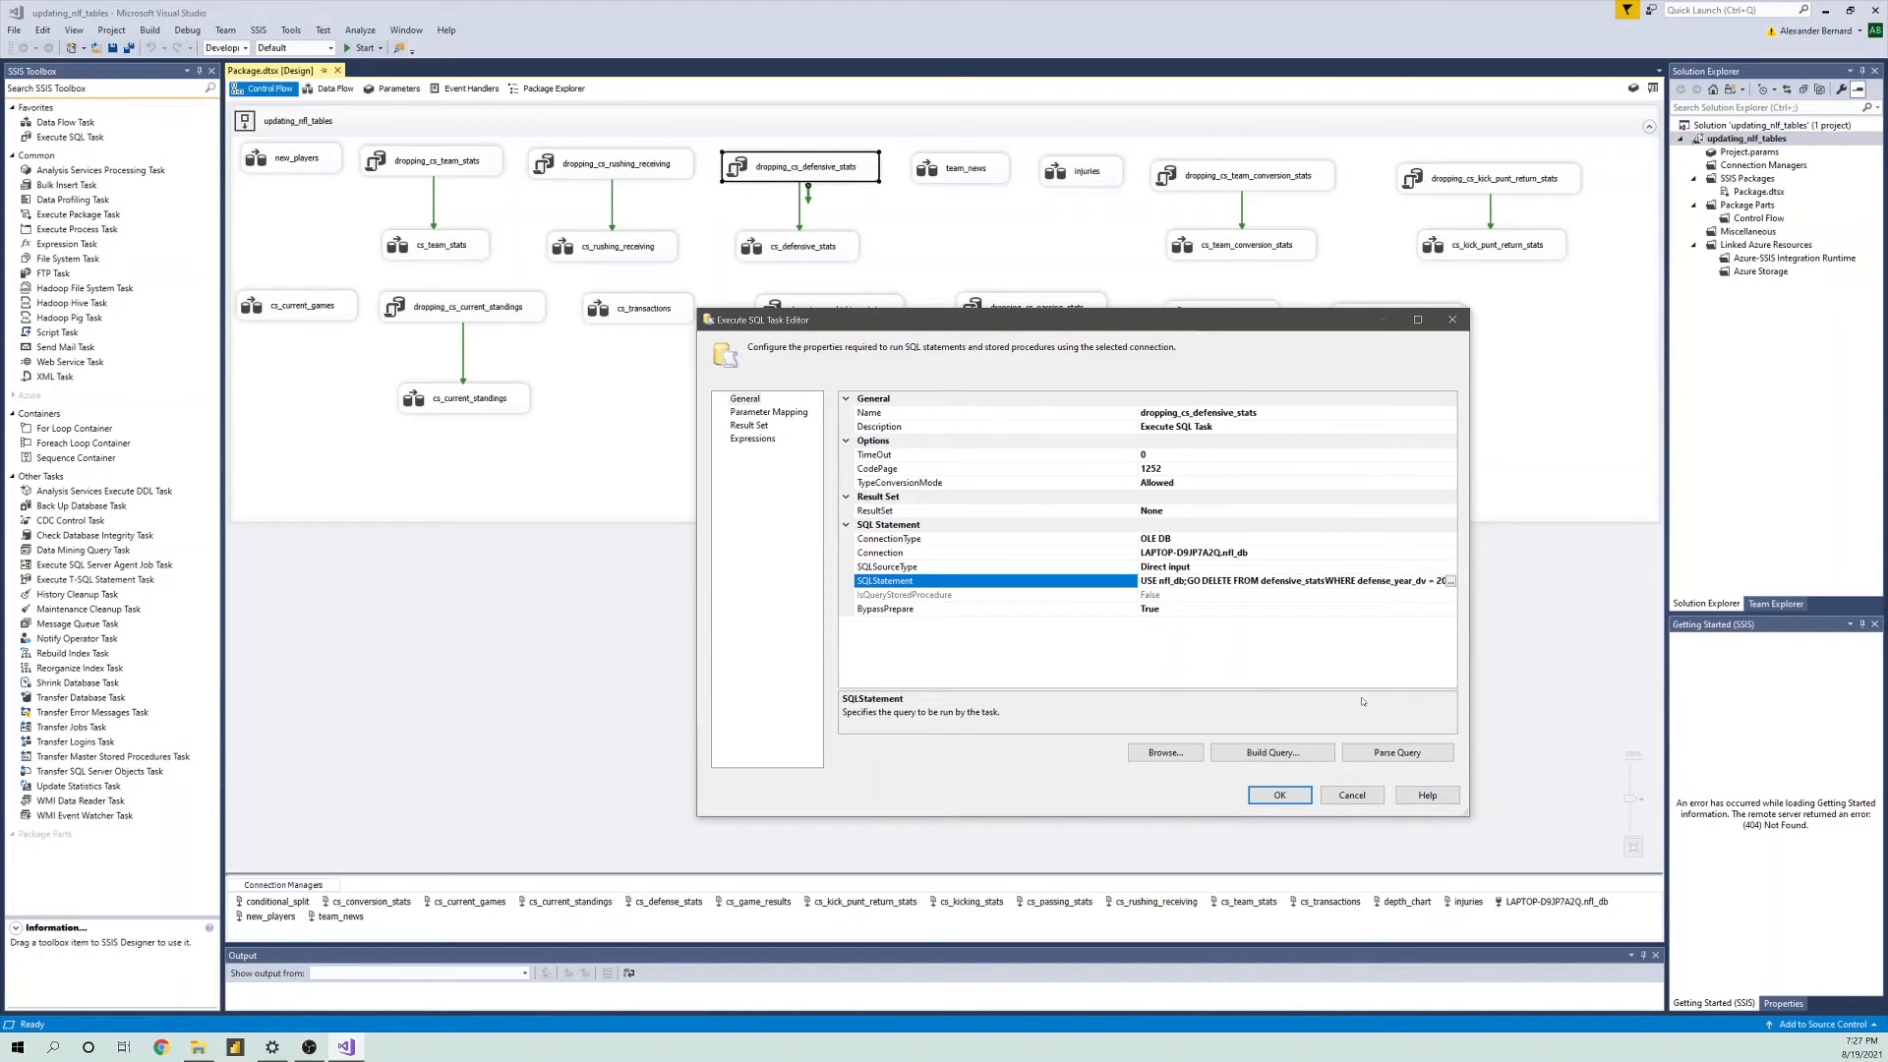
click(1352, 794)
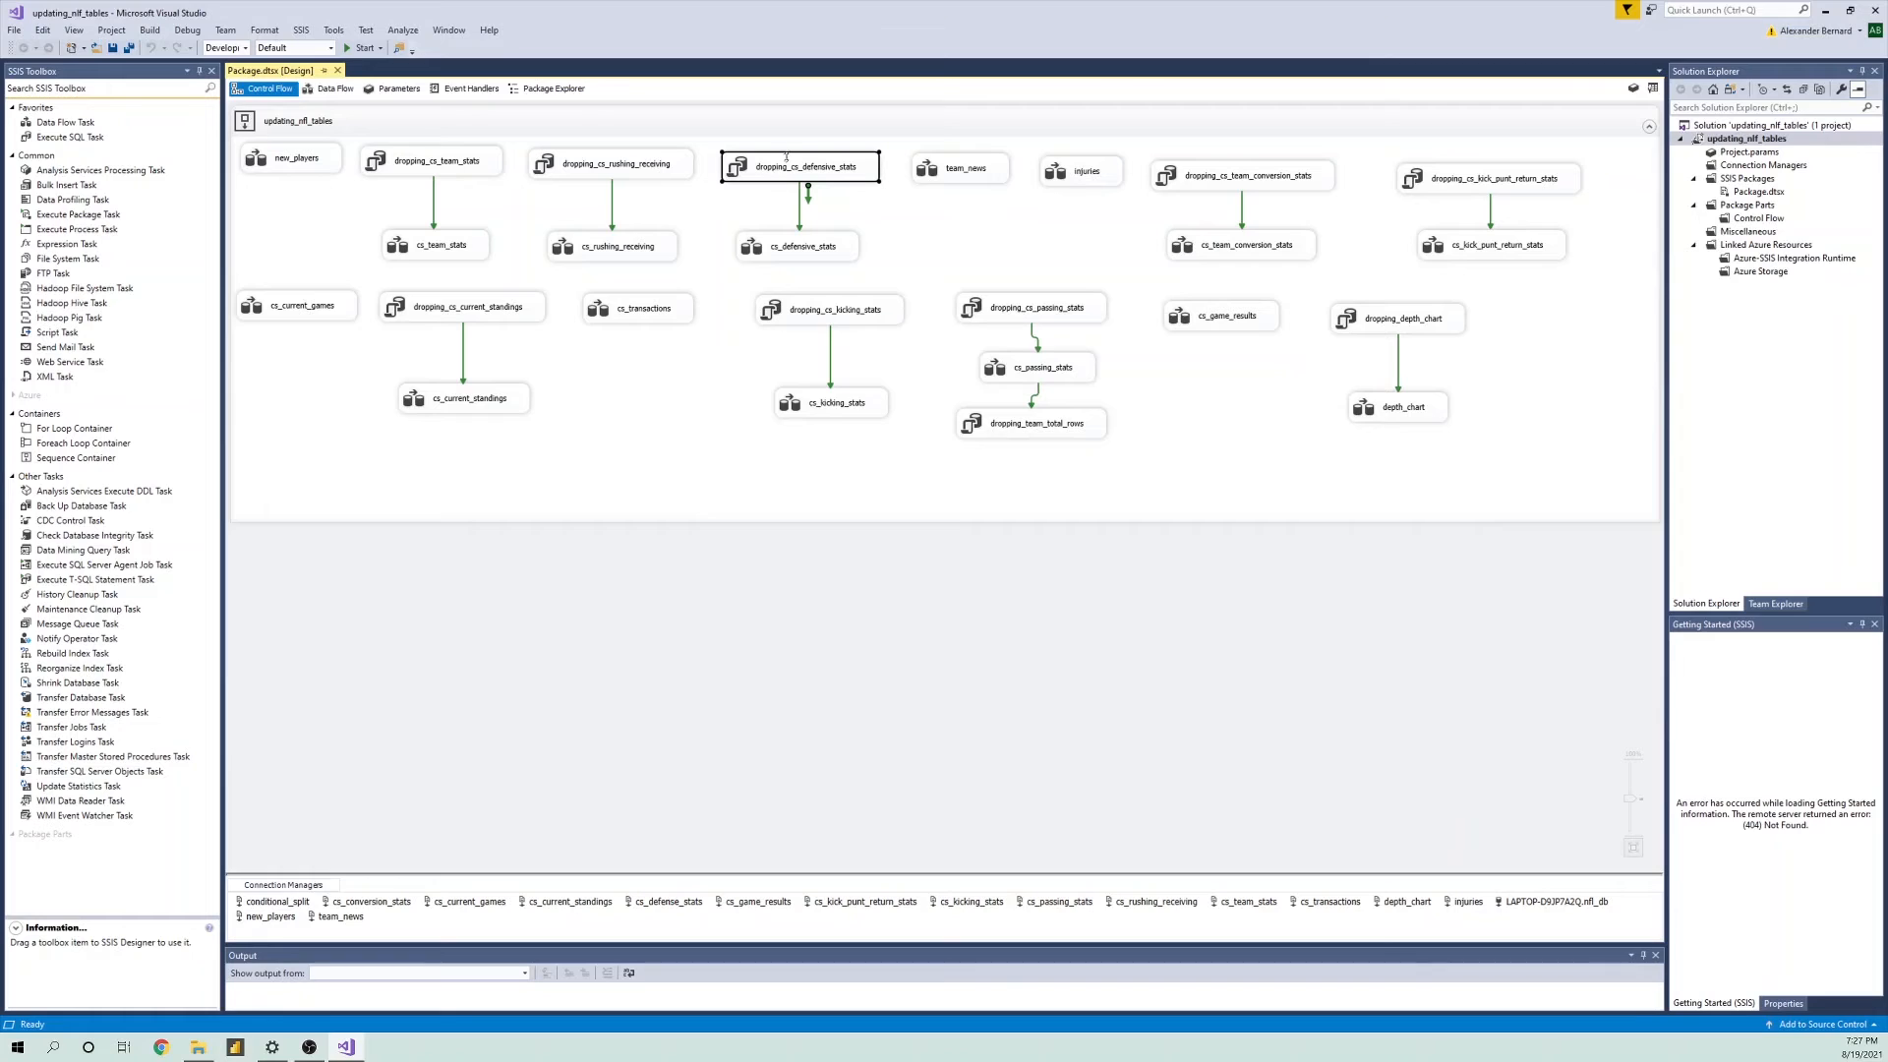
- View the cs_defensive_stats data flow, then return to the control flow and select the dropping_team_total_rows task
double_click(761, 247)
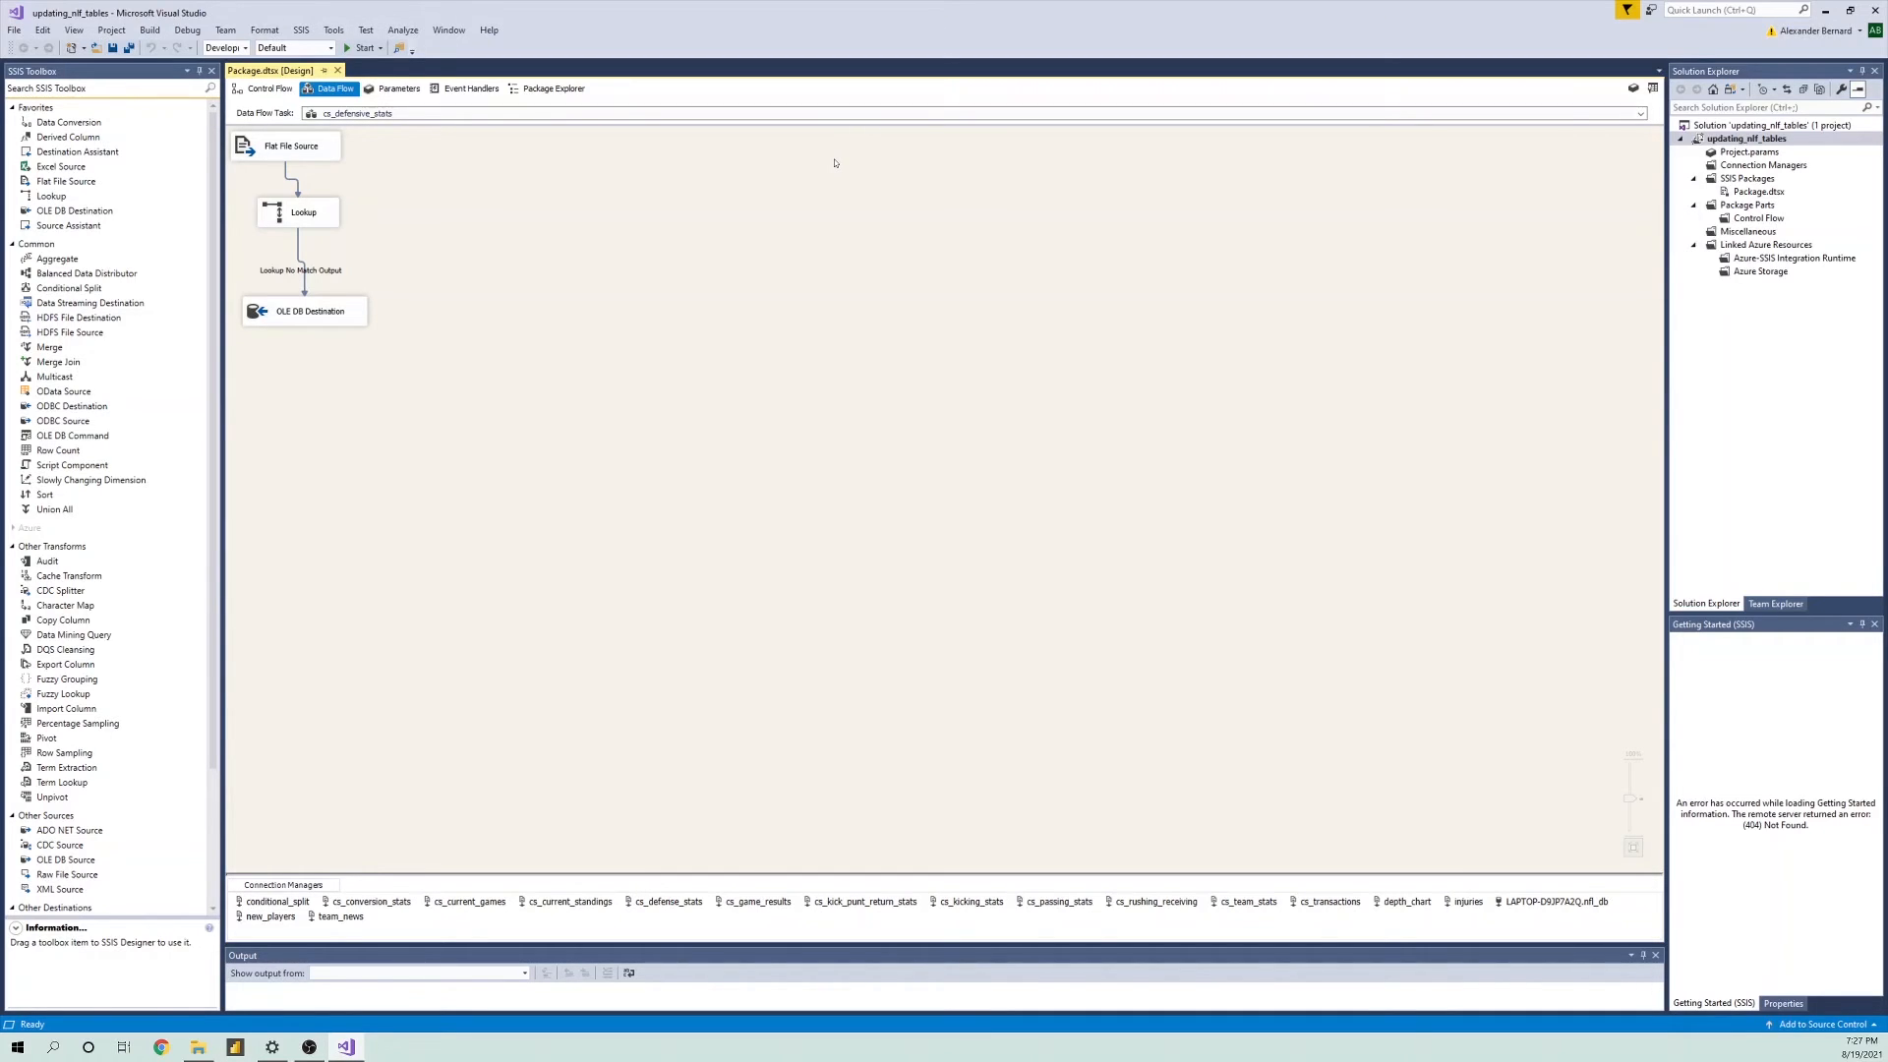
click(253, 86)
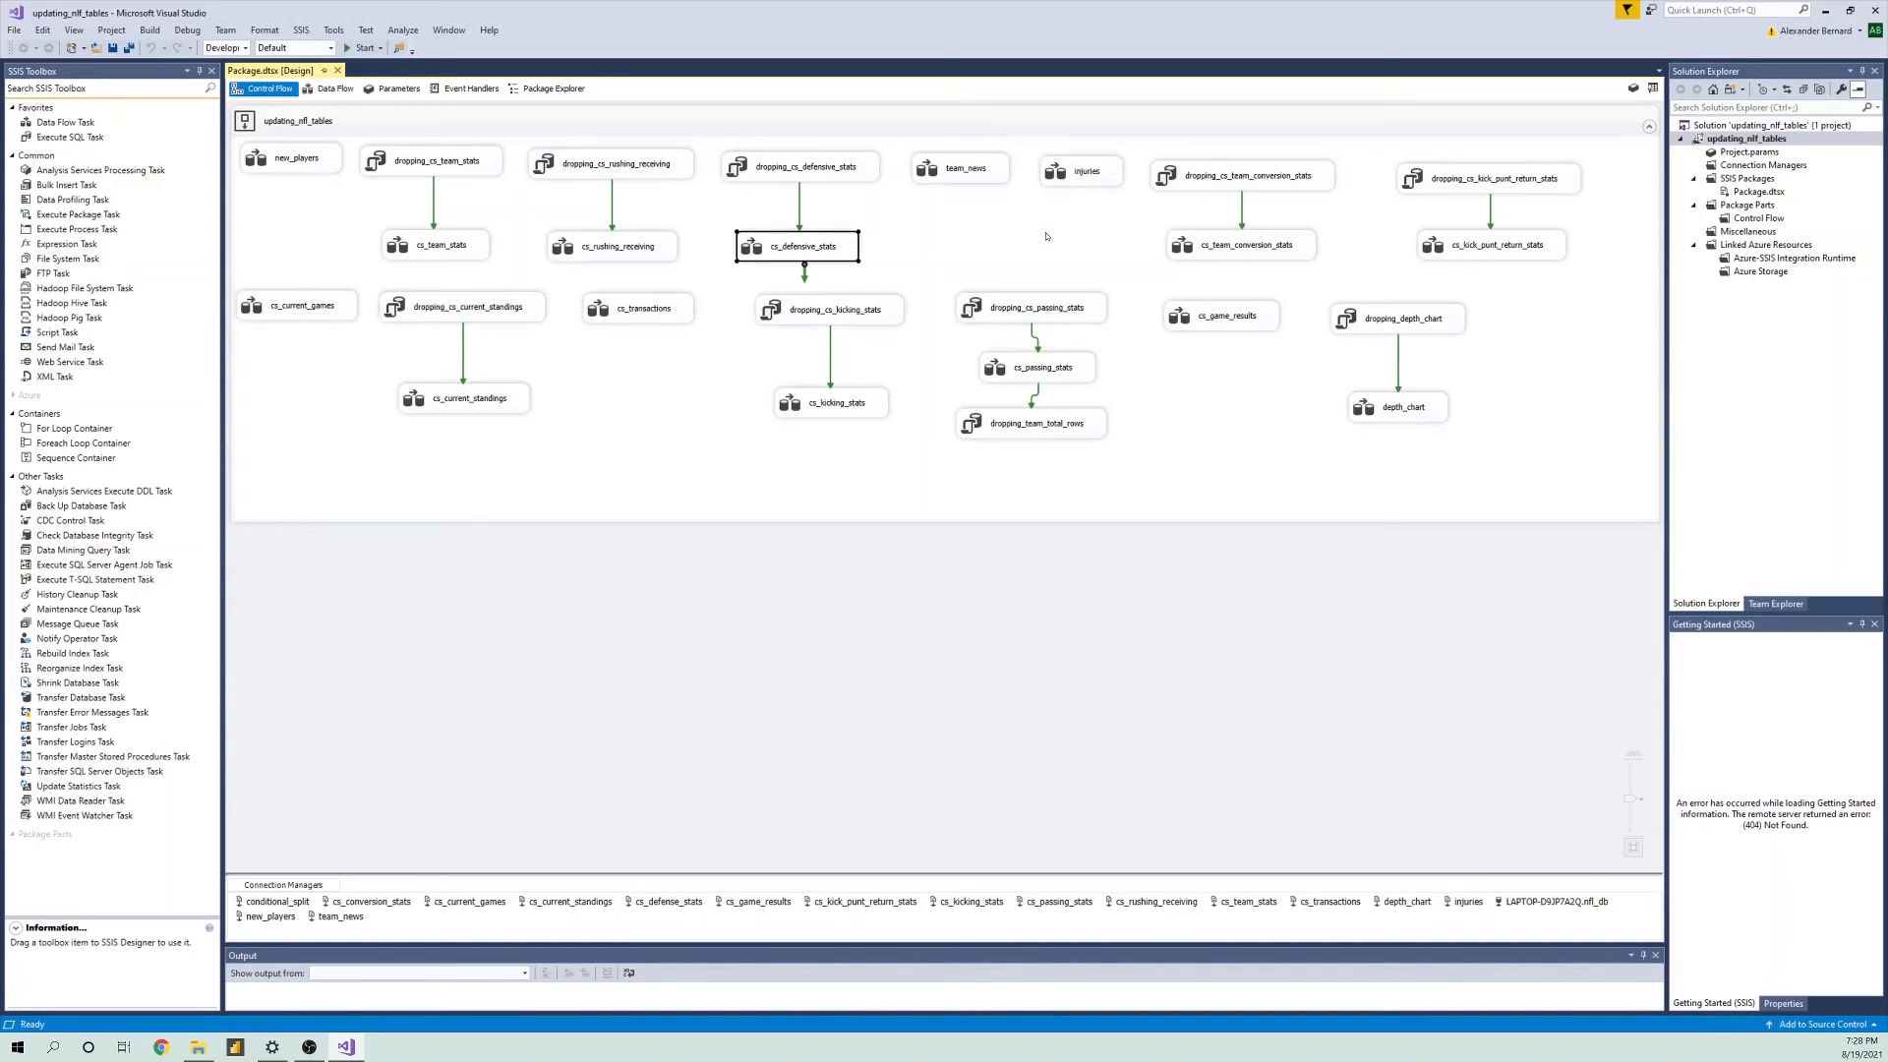
drag(1024, 259, 1033, 381)
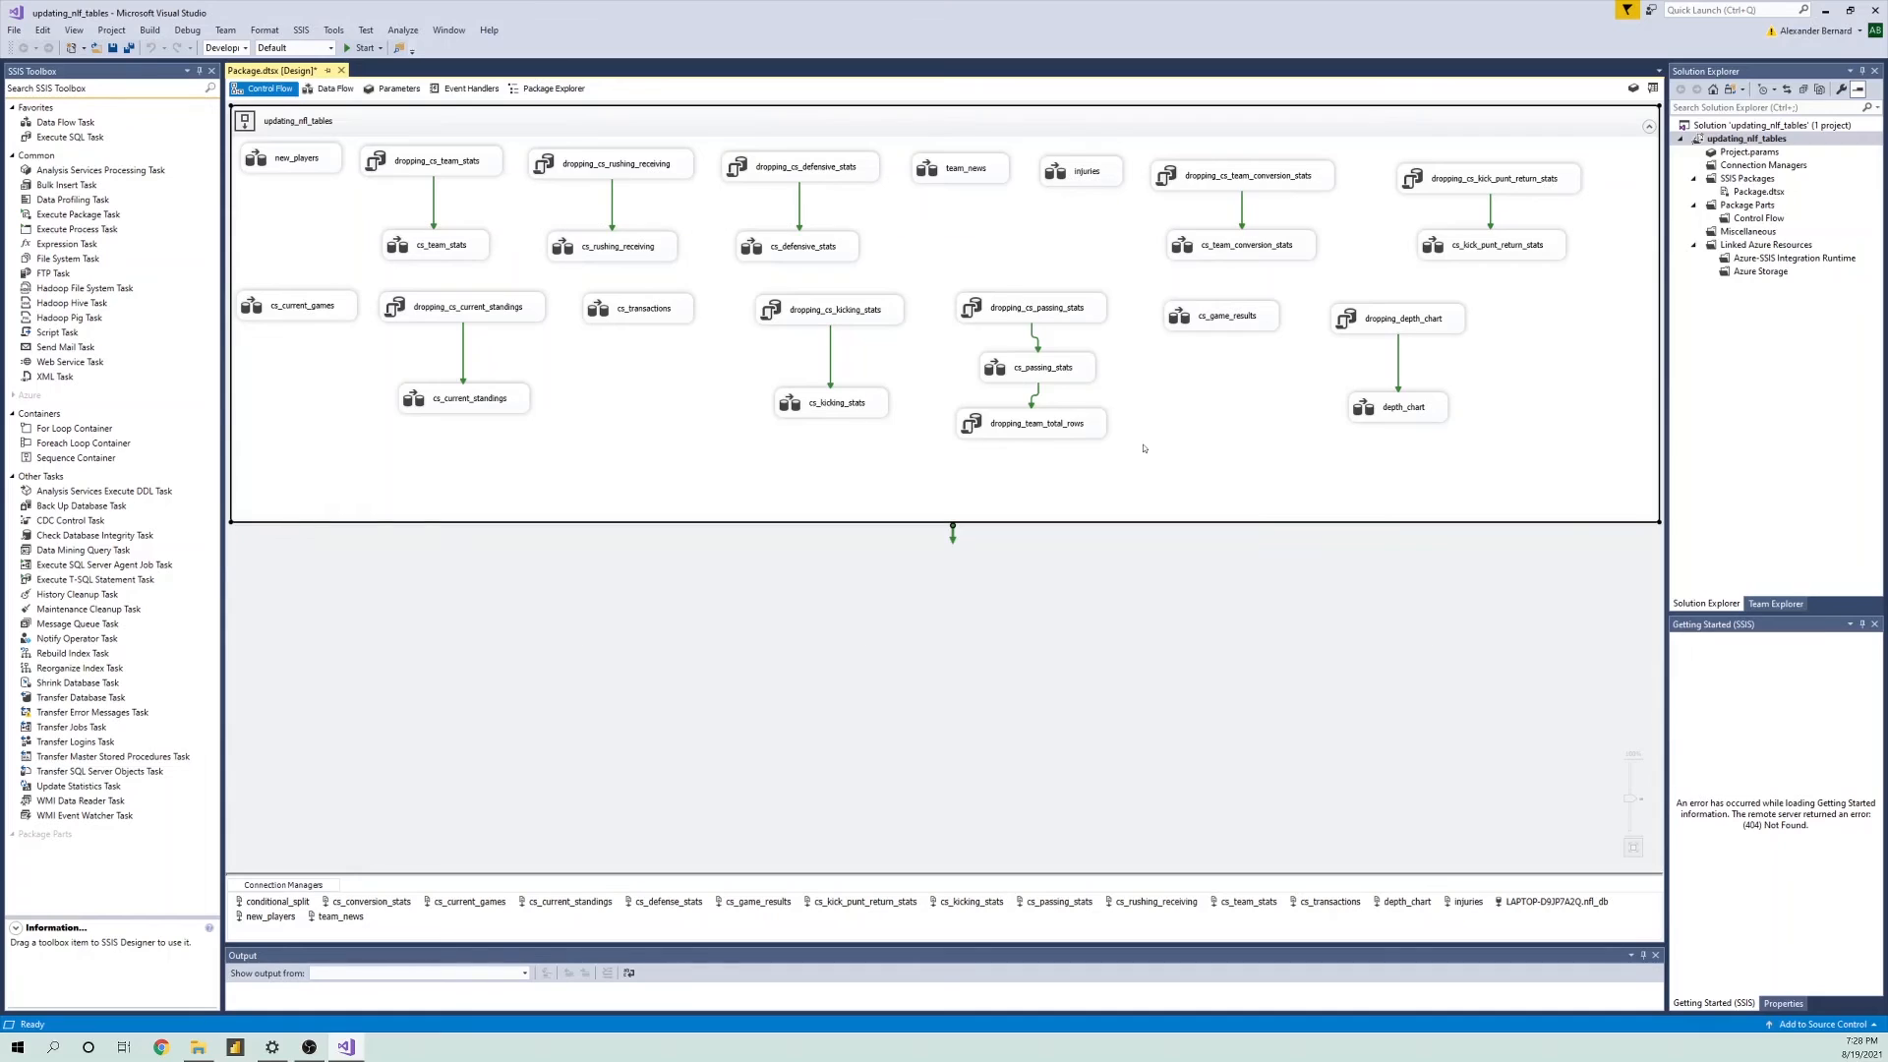
click(1067, 430)
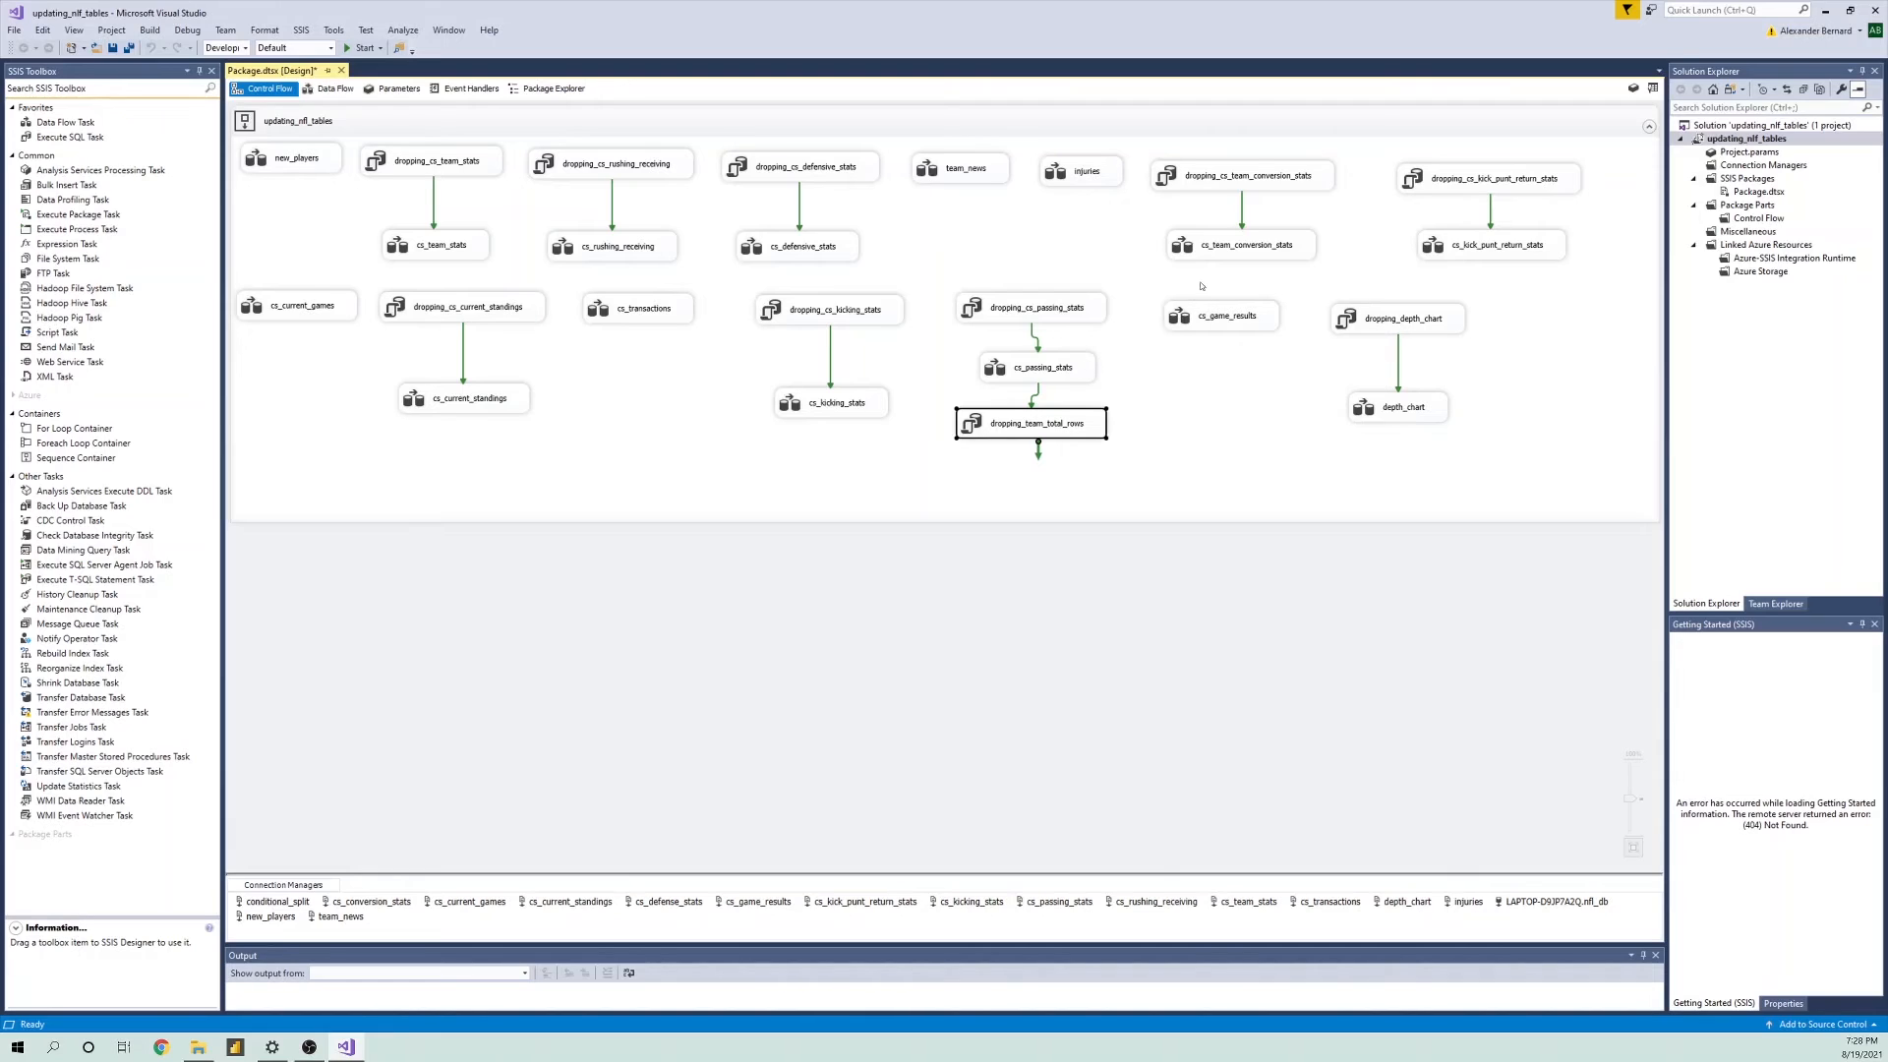
- Check the settings of the dropping_cs_team_conversion_stats task without changes, then open the cs_team_conversion_stats data flow
double_click(1190, 179)
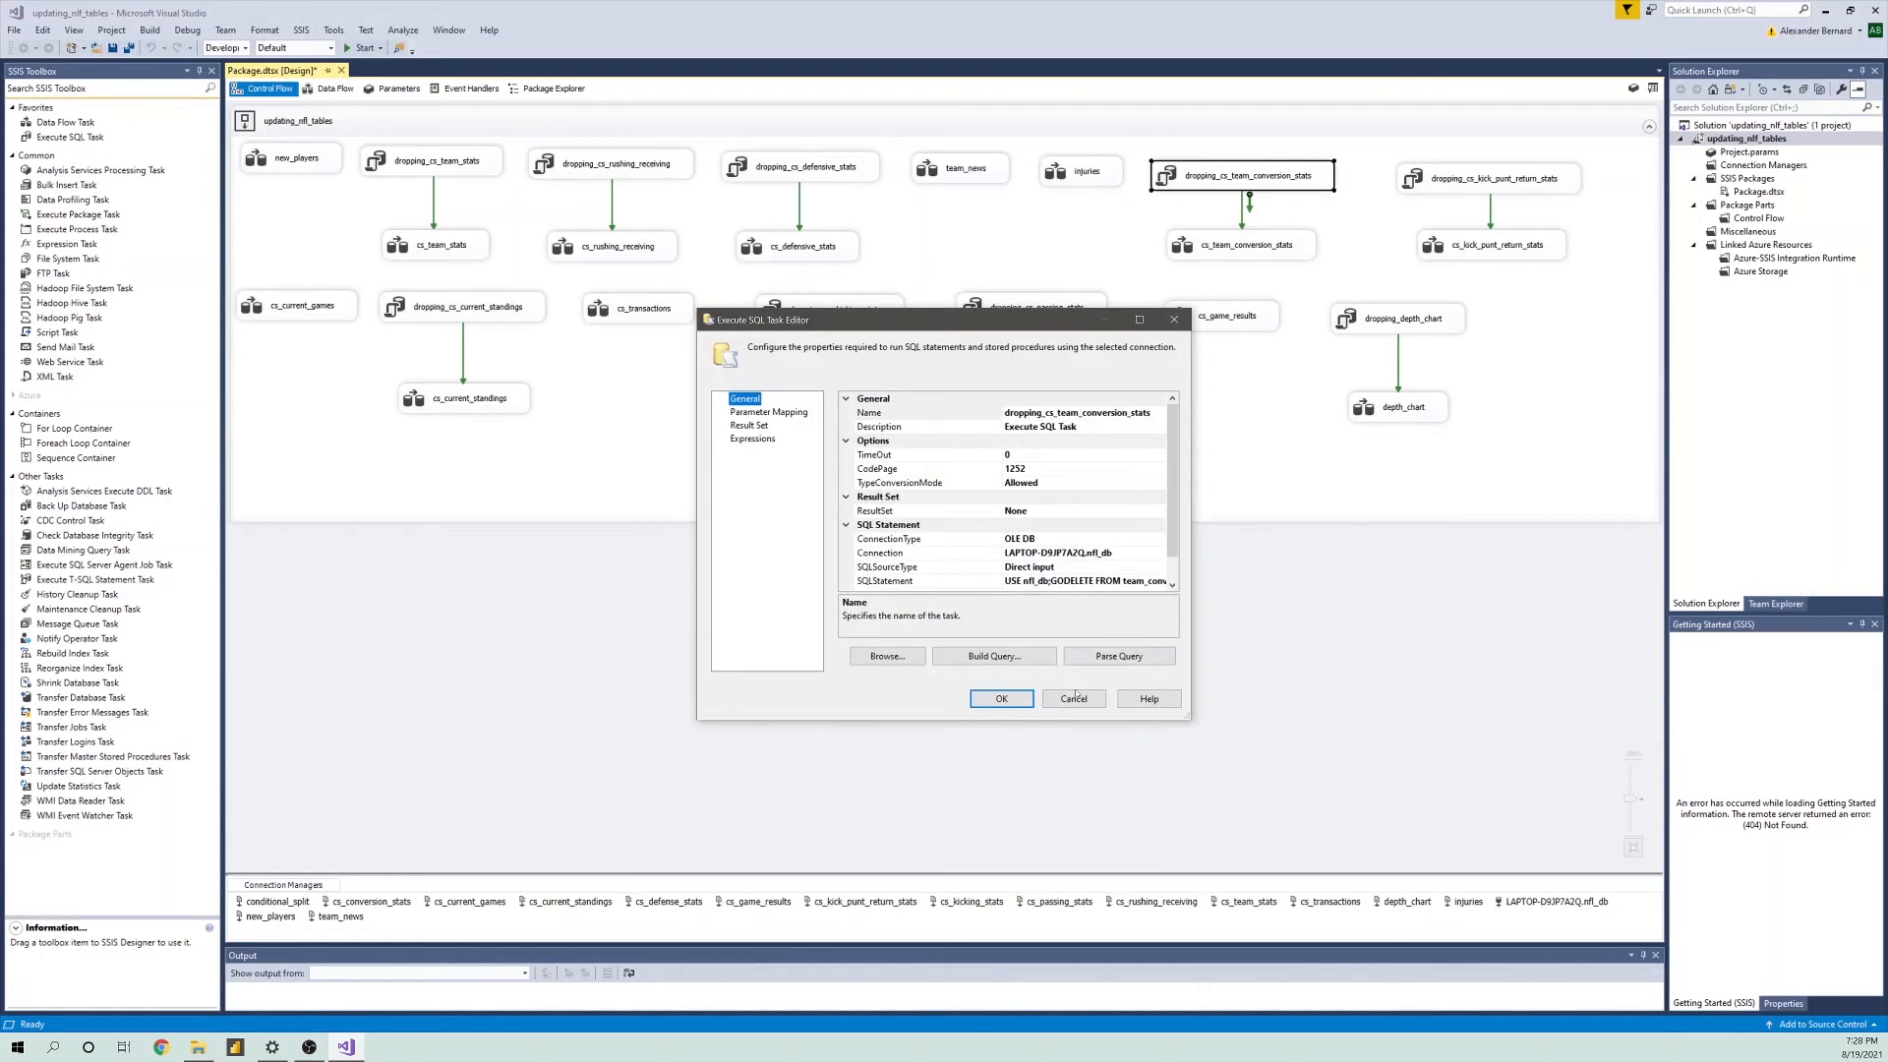
click(1074, 697)
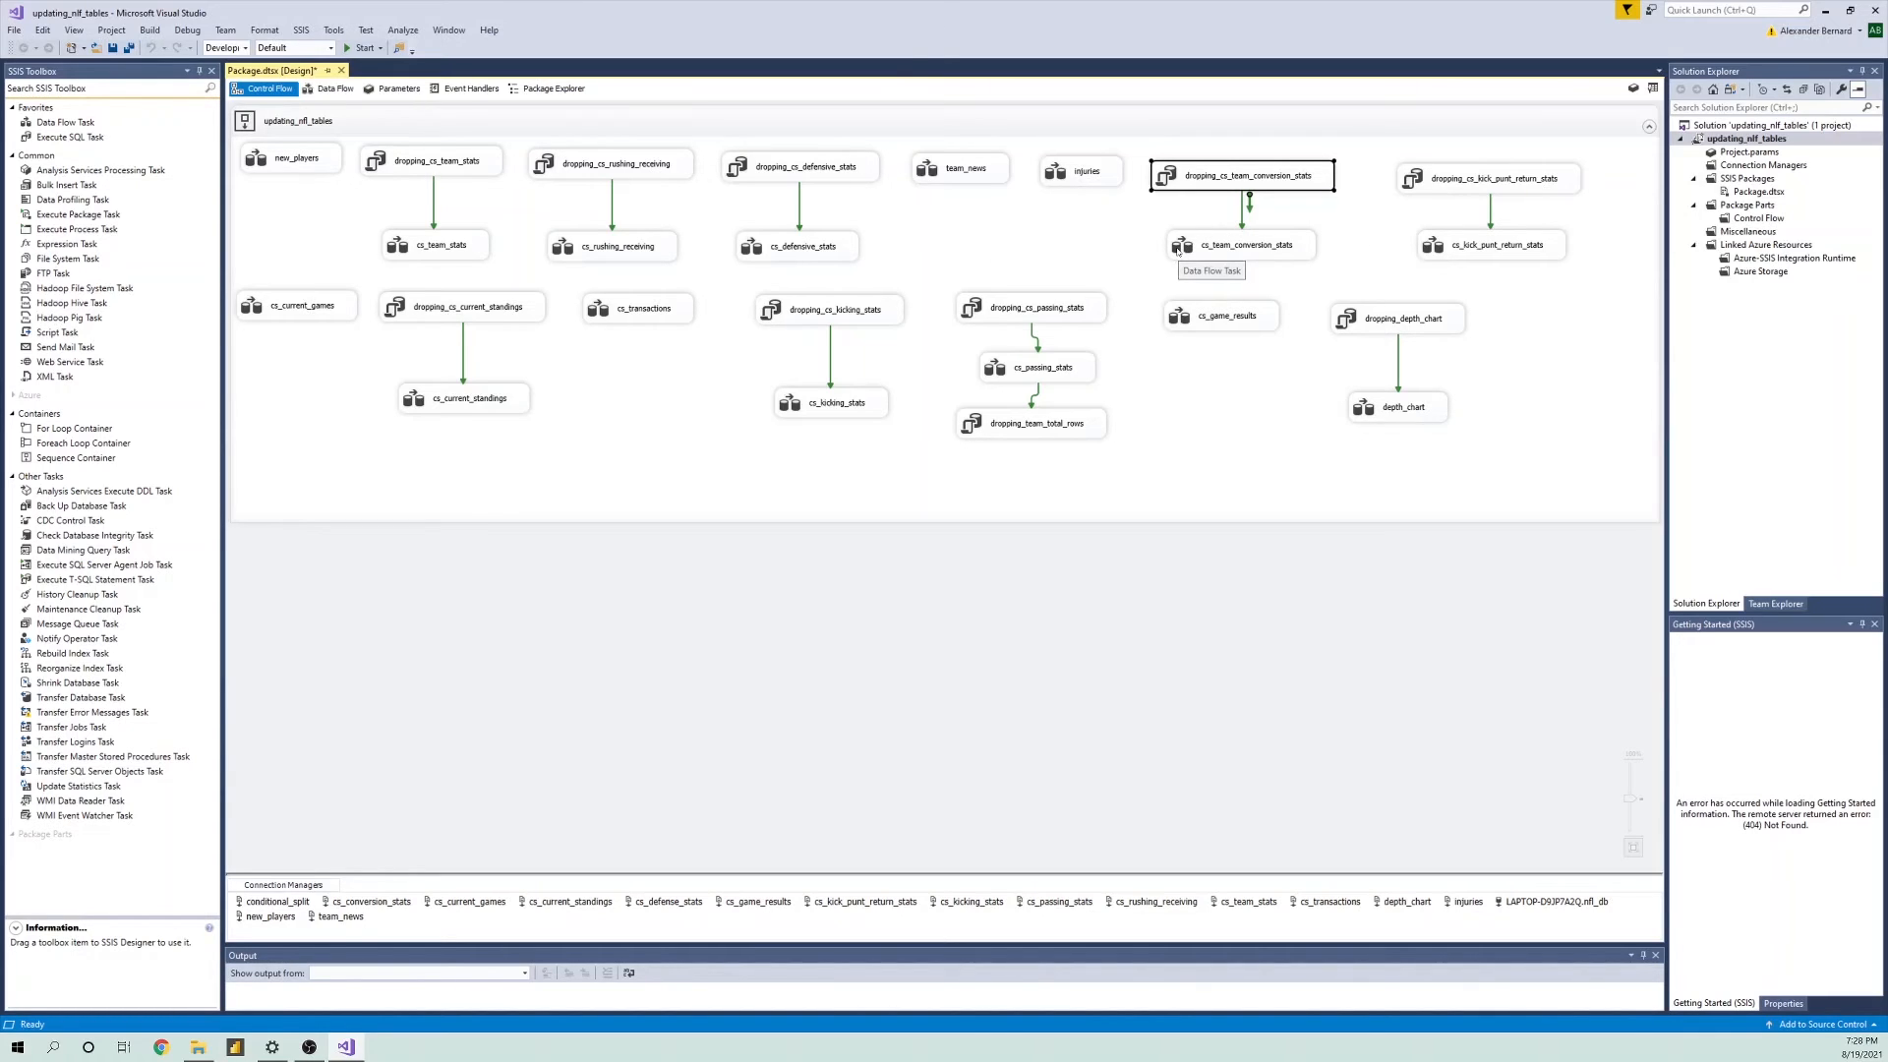
click(1178, 246)
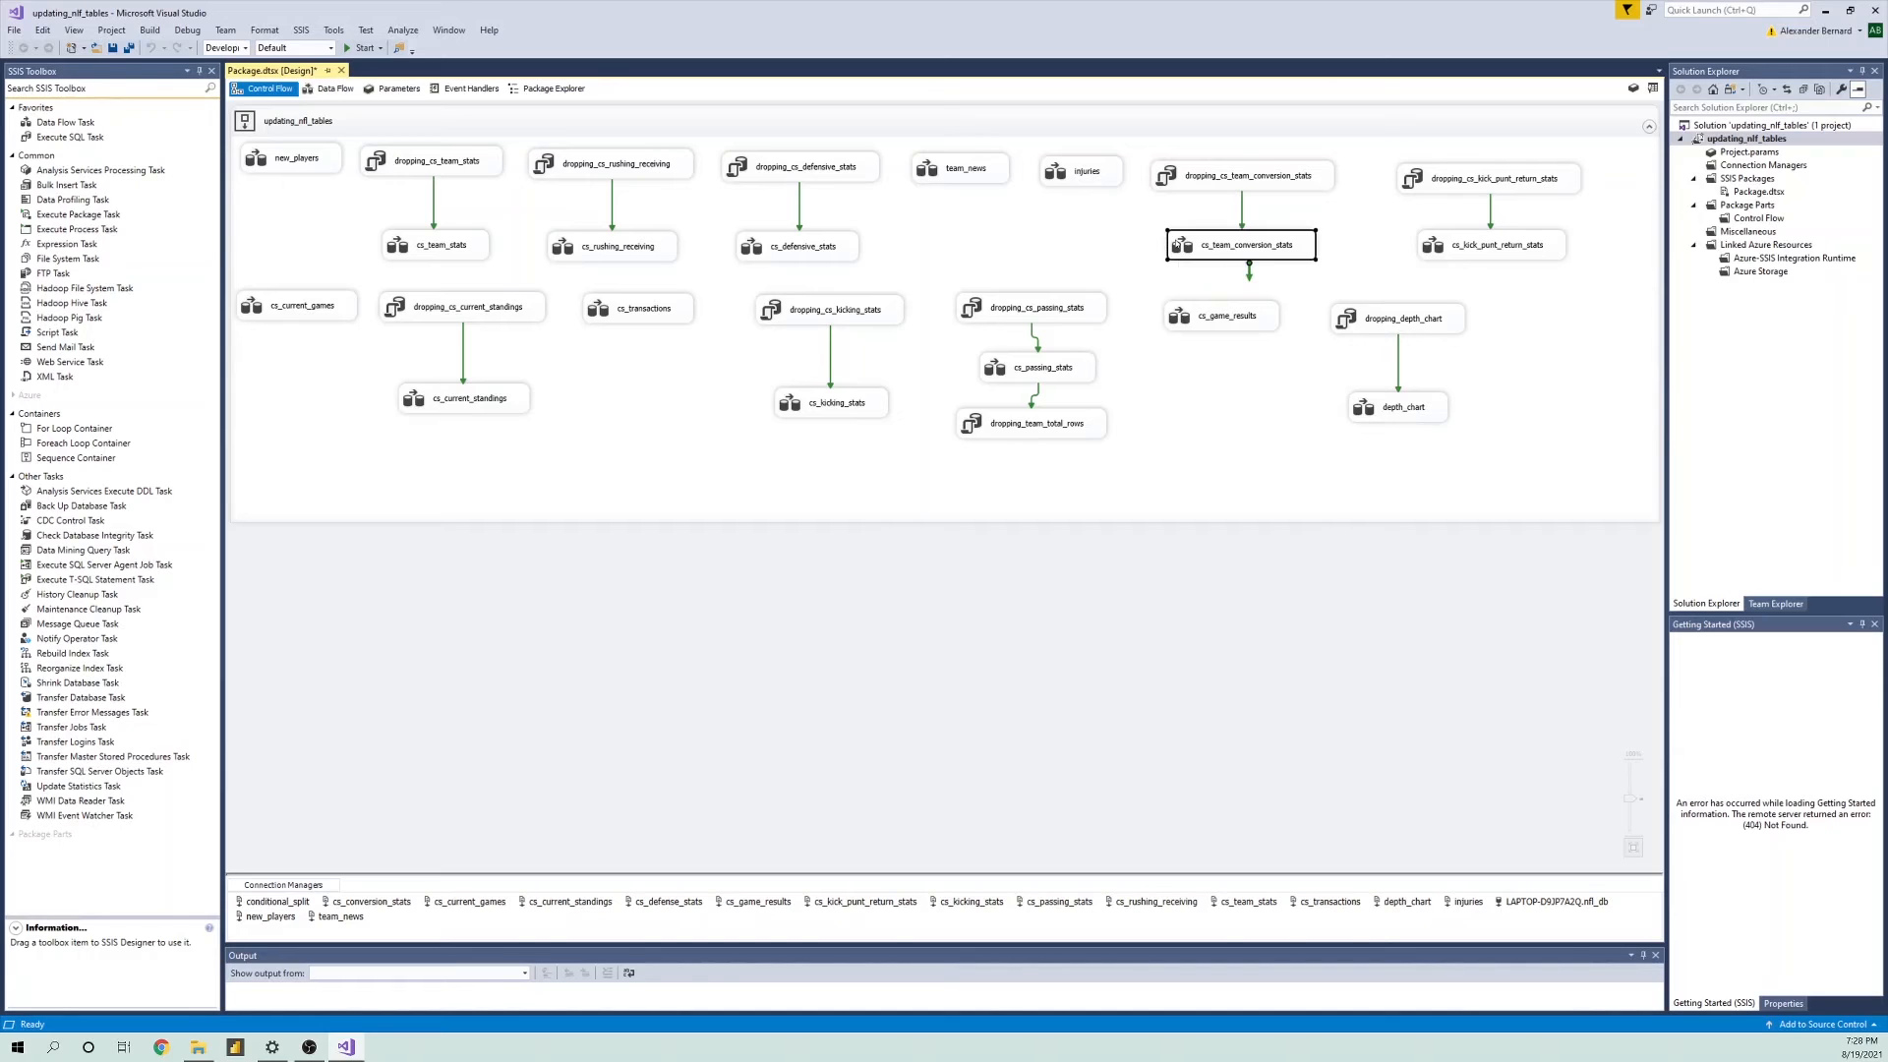
double_click(1185, 246)
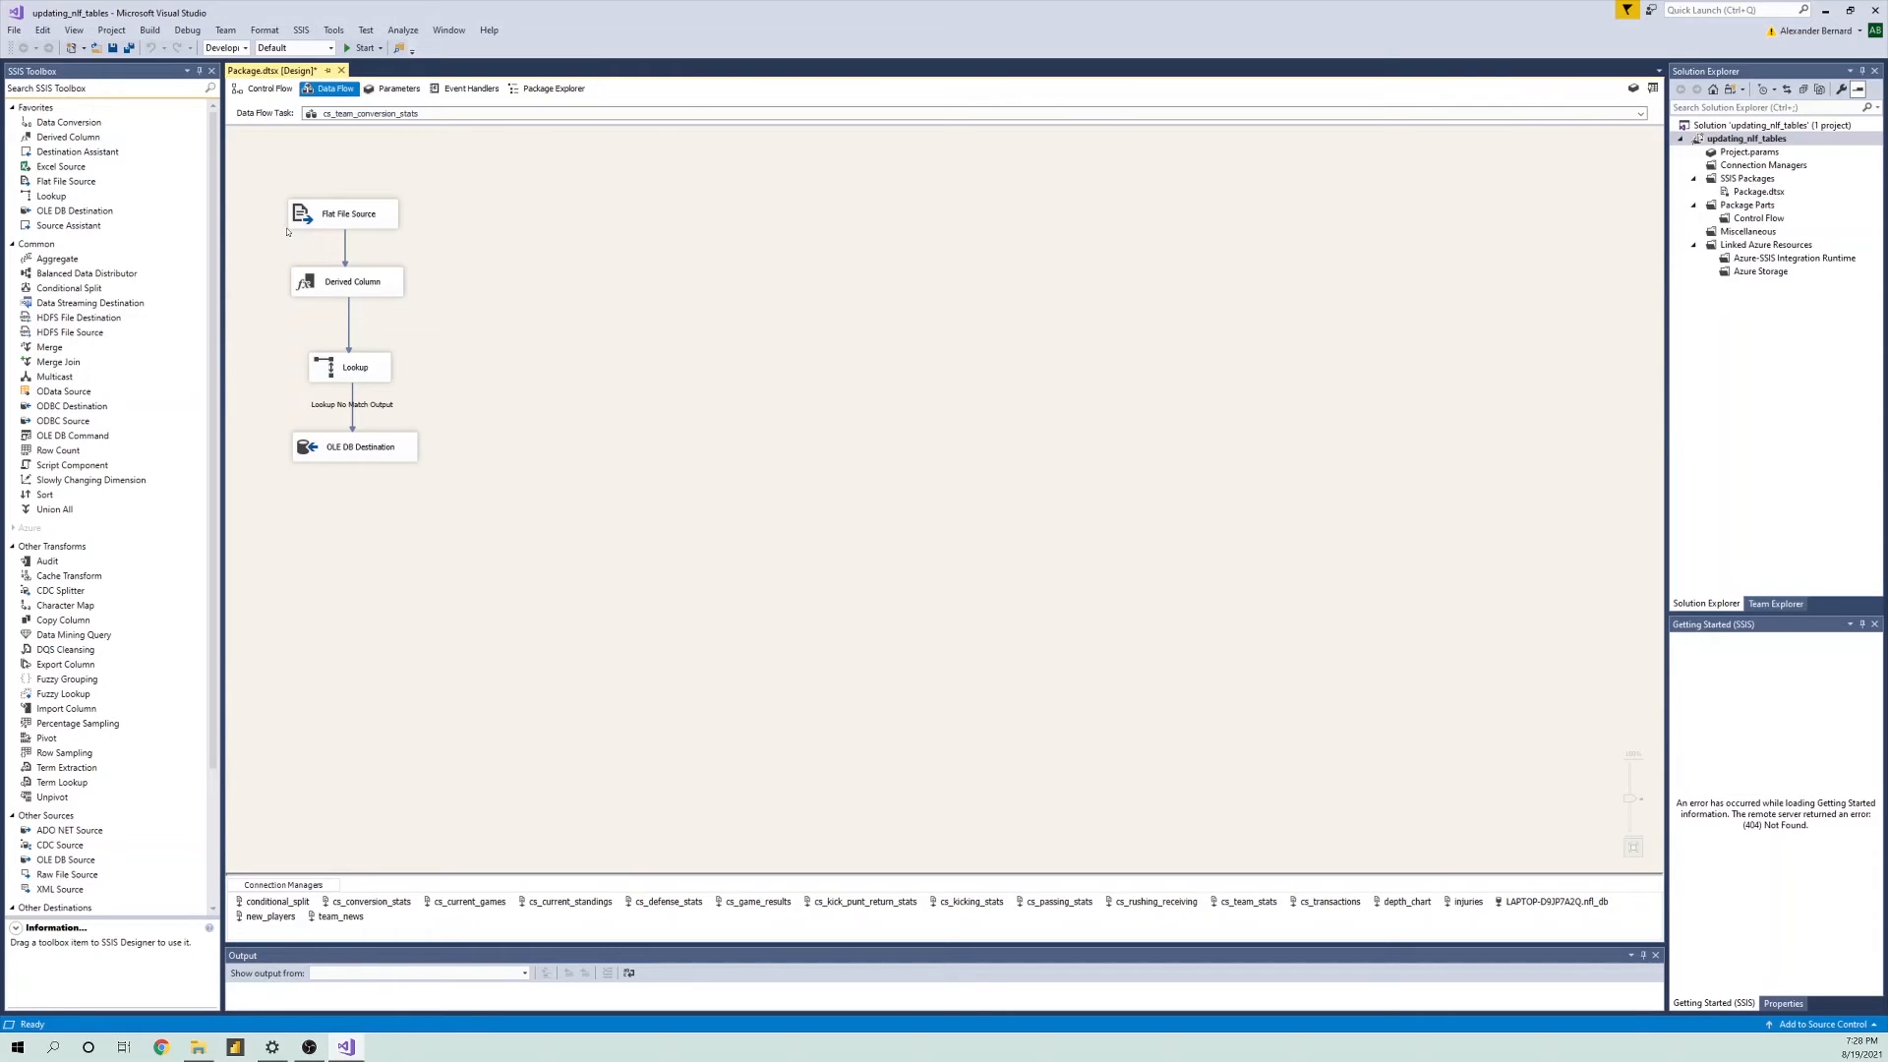
- Read the full REPLACE expression in the Derived Column transformation of cs_team_conversion_stats and close it, continuing to the Lookup
double_click(317, 292)
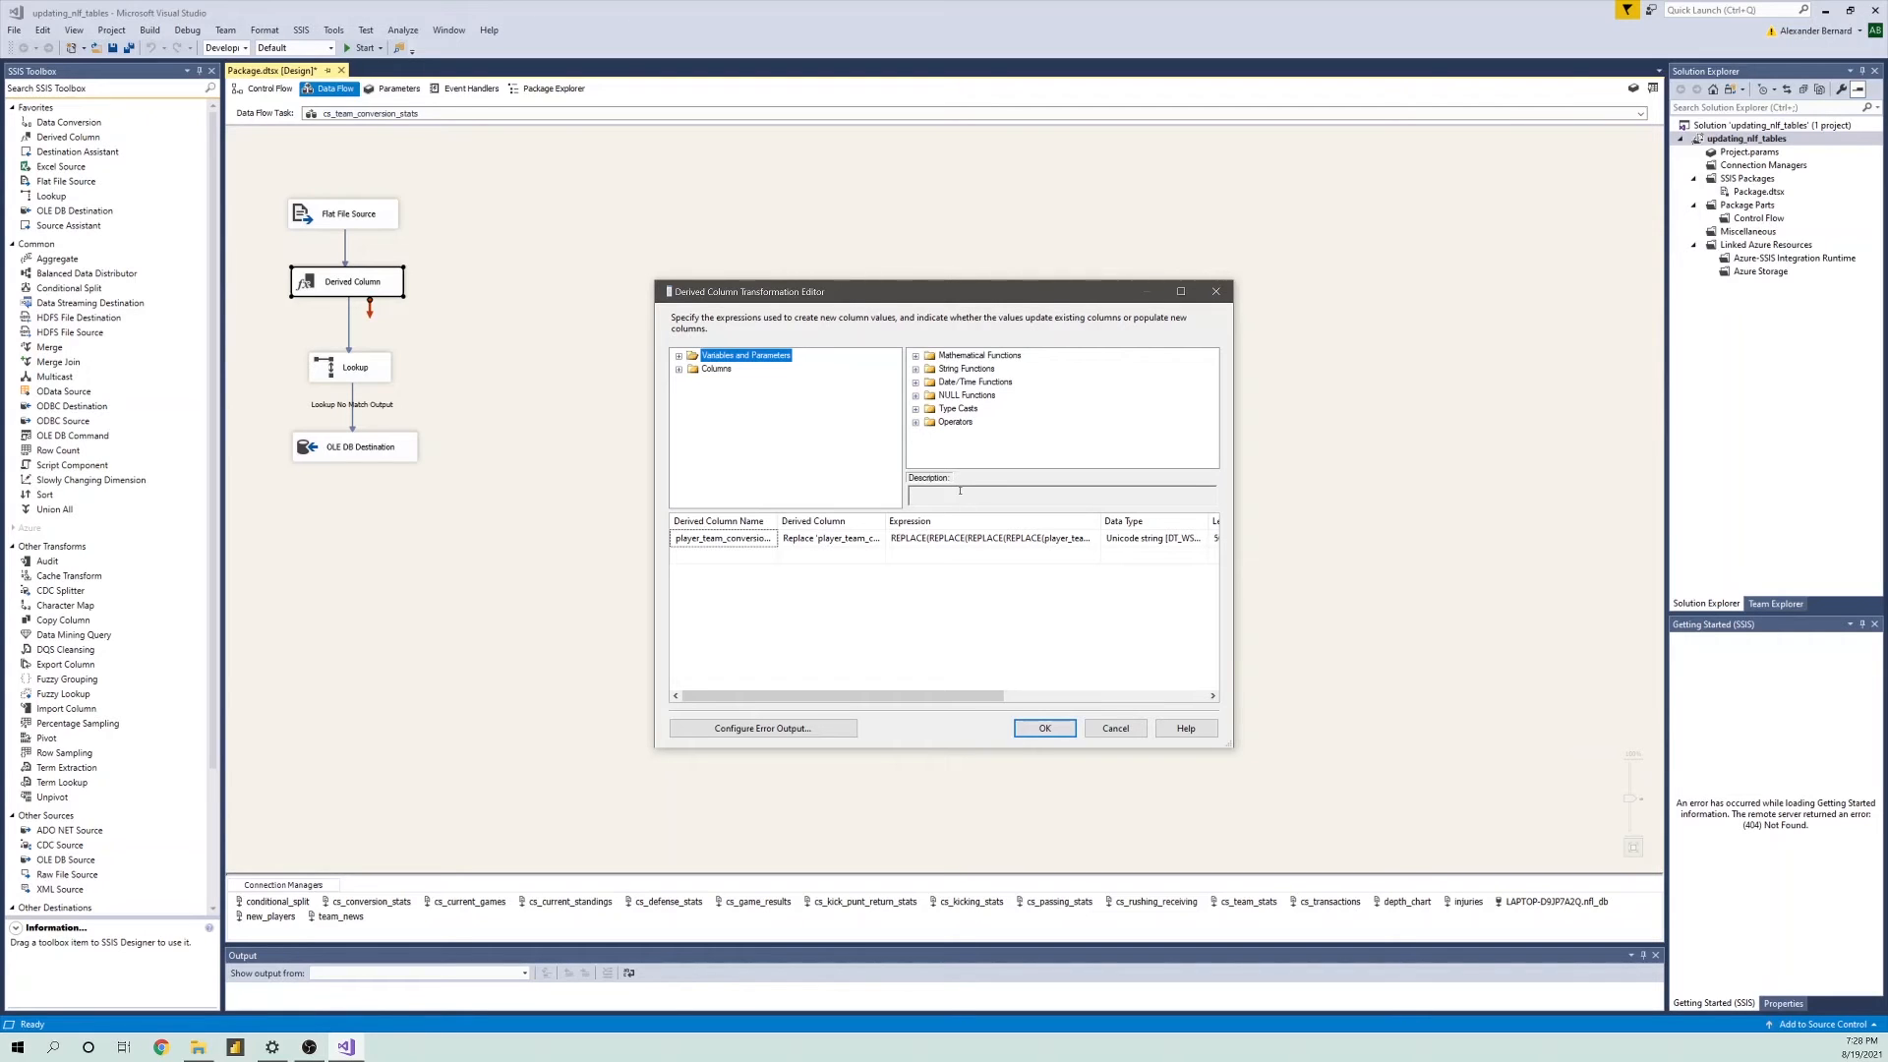
click(1071, 537)
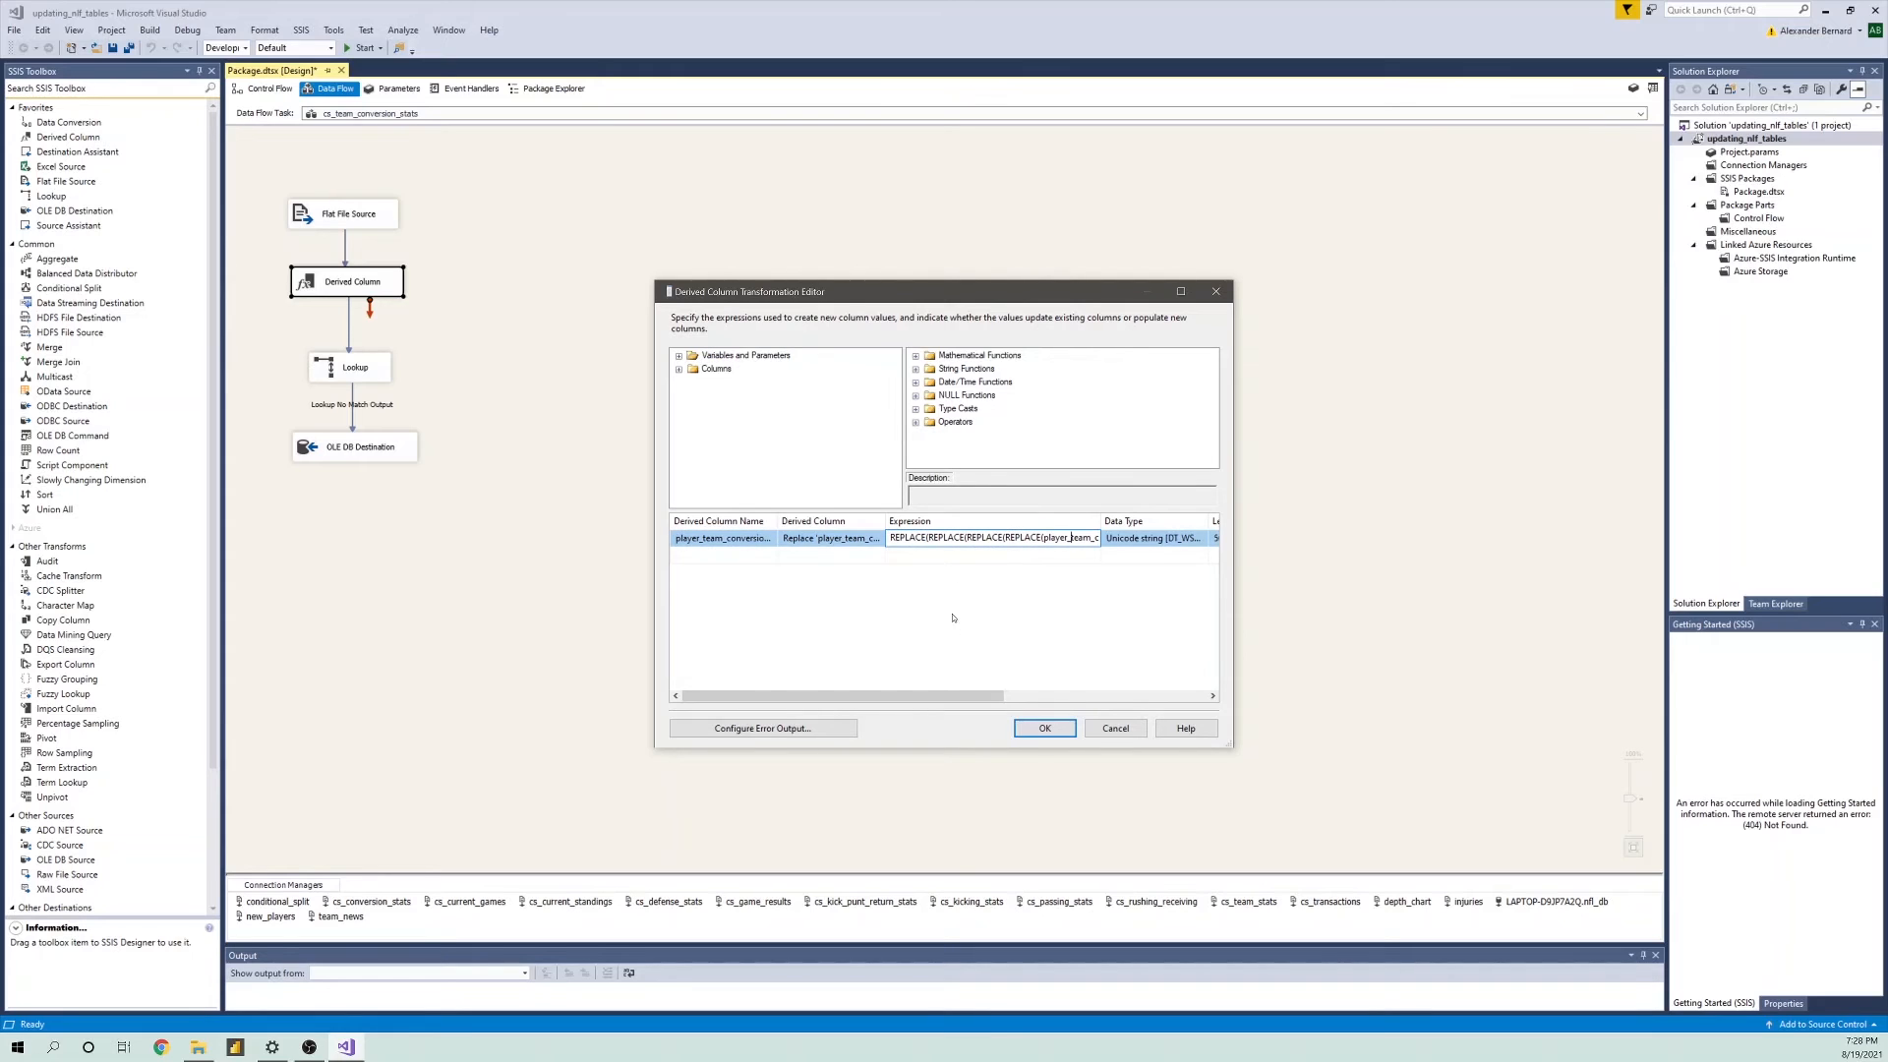
click(706, 537)
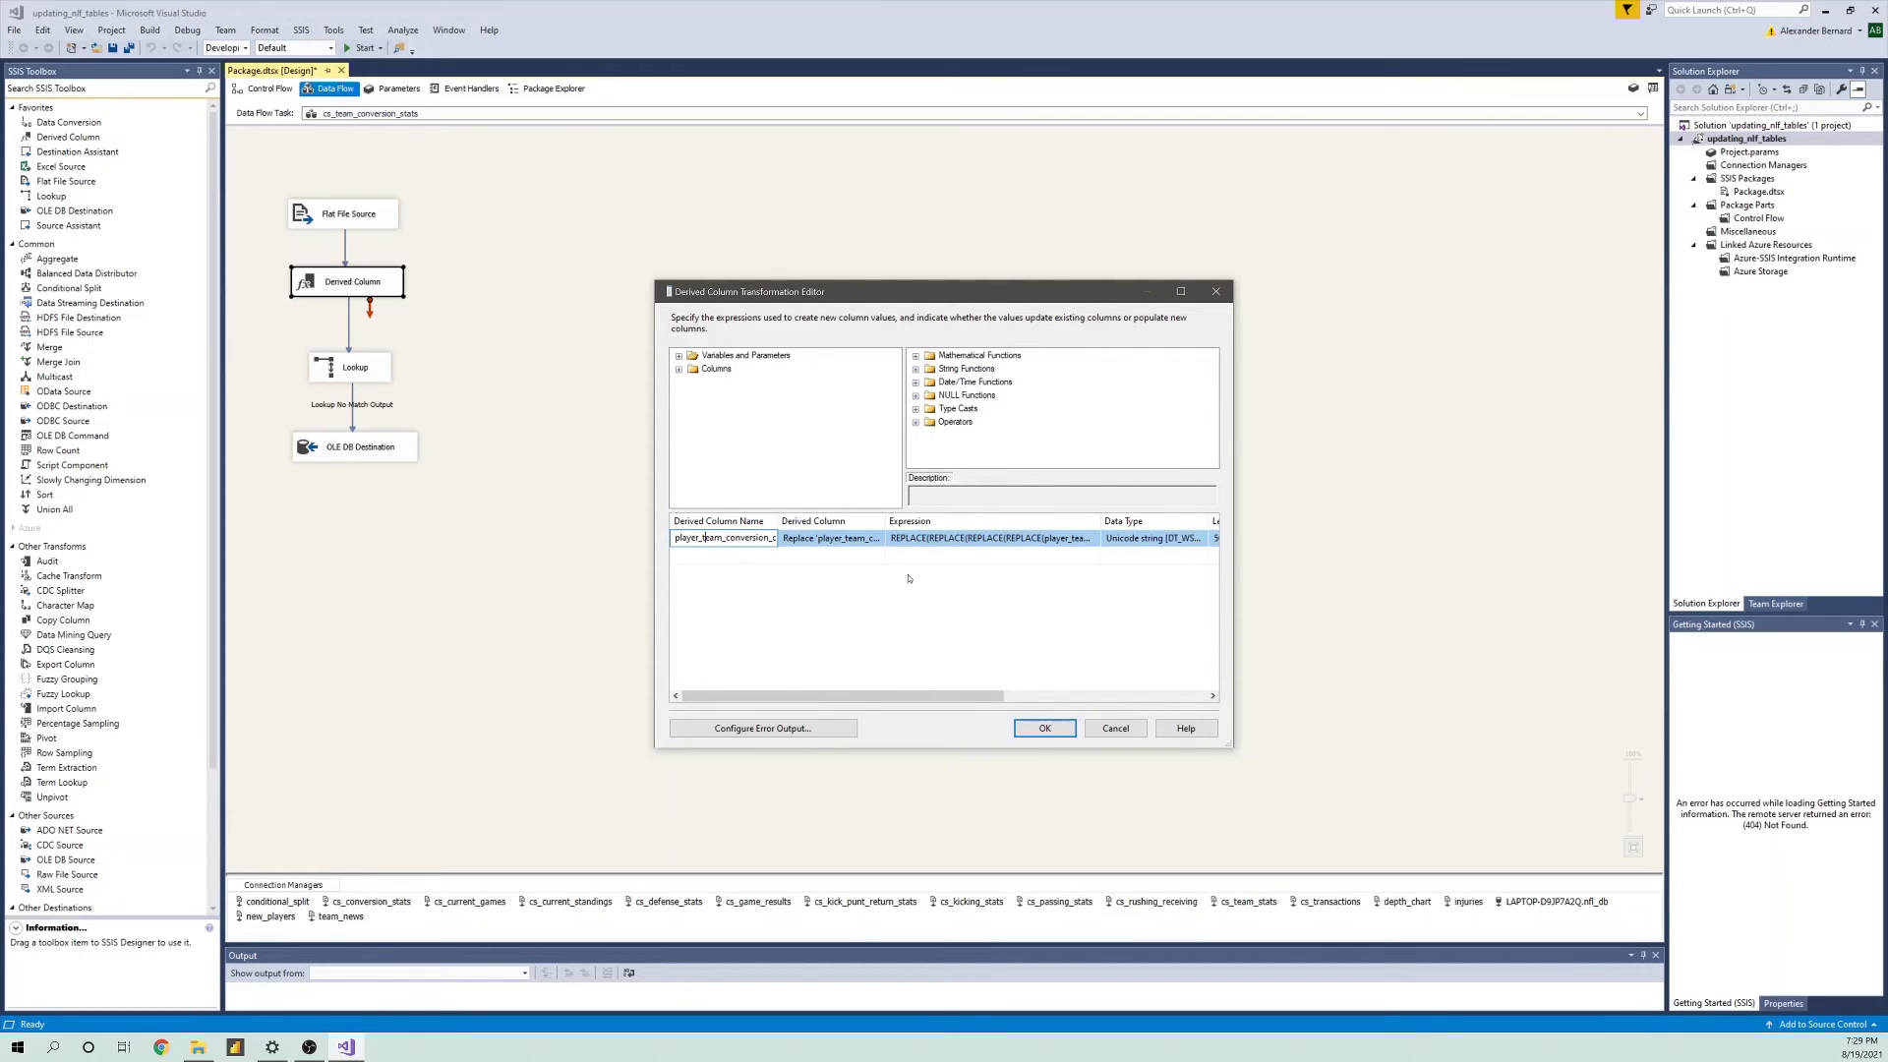
click(980, 542)
drag(985, 537, 1099, 538)
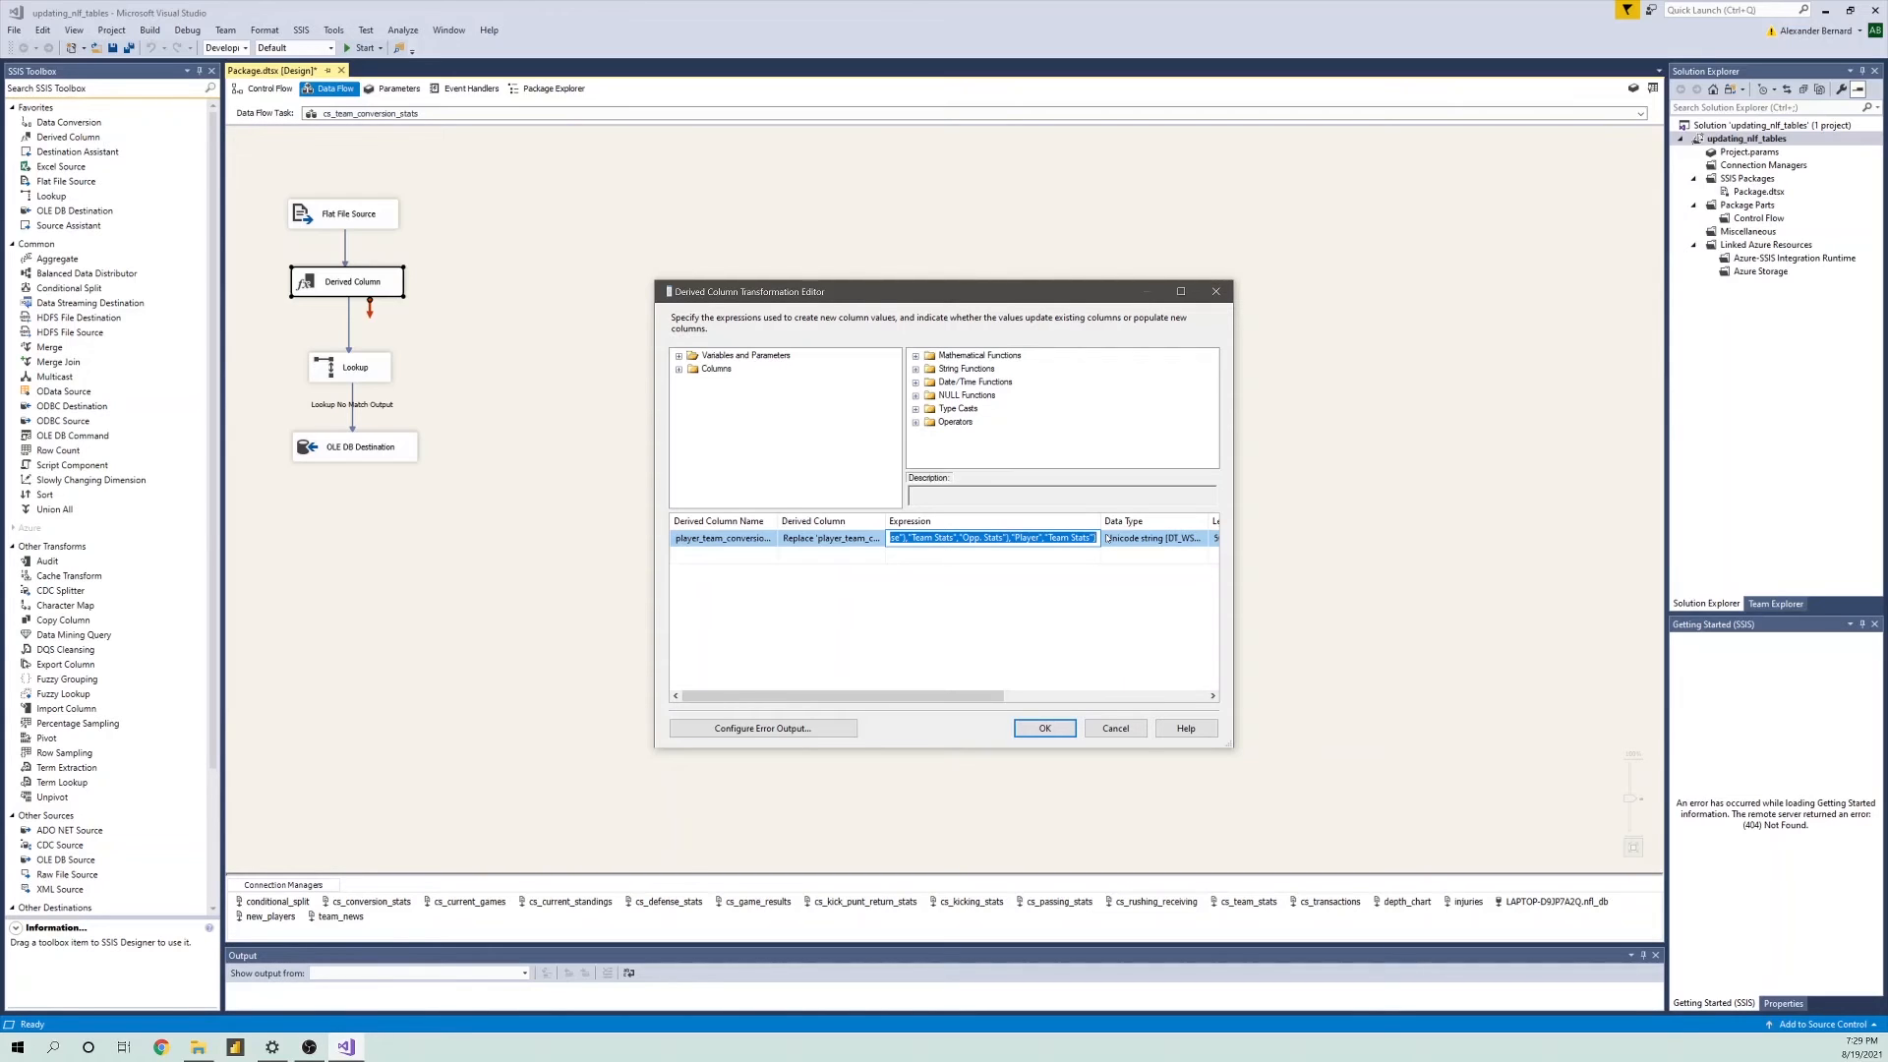
click(1018, 537)
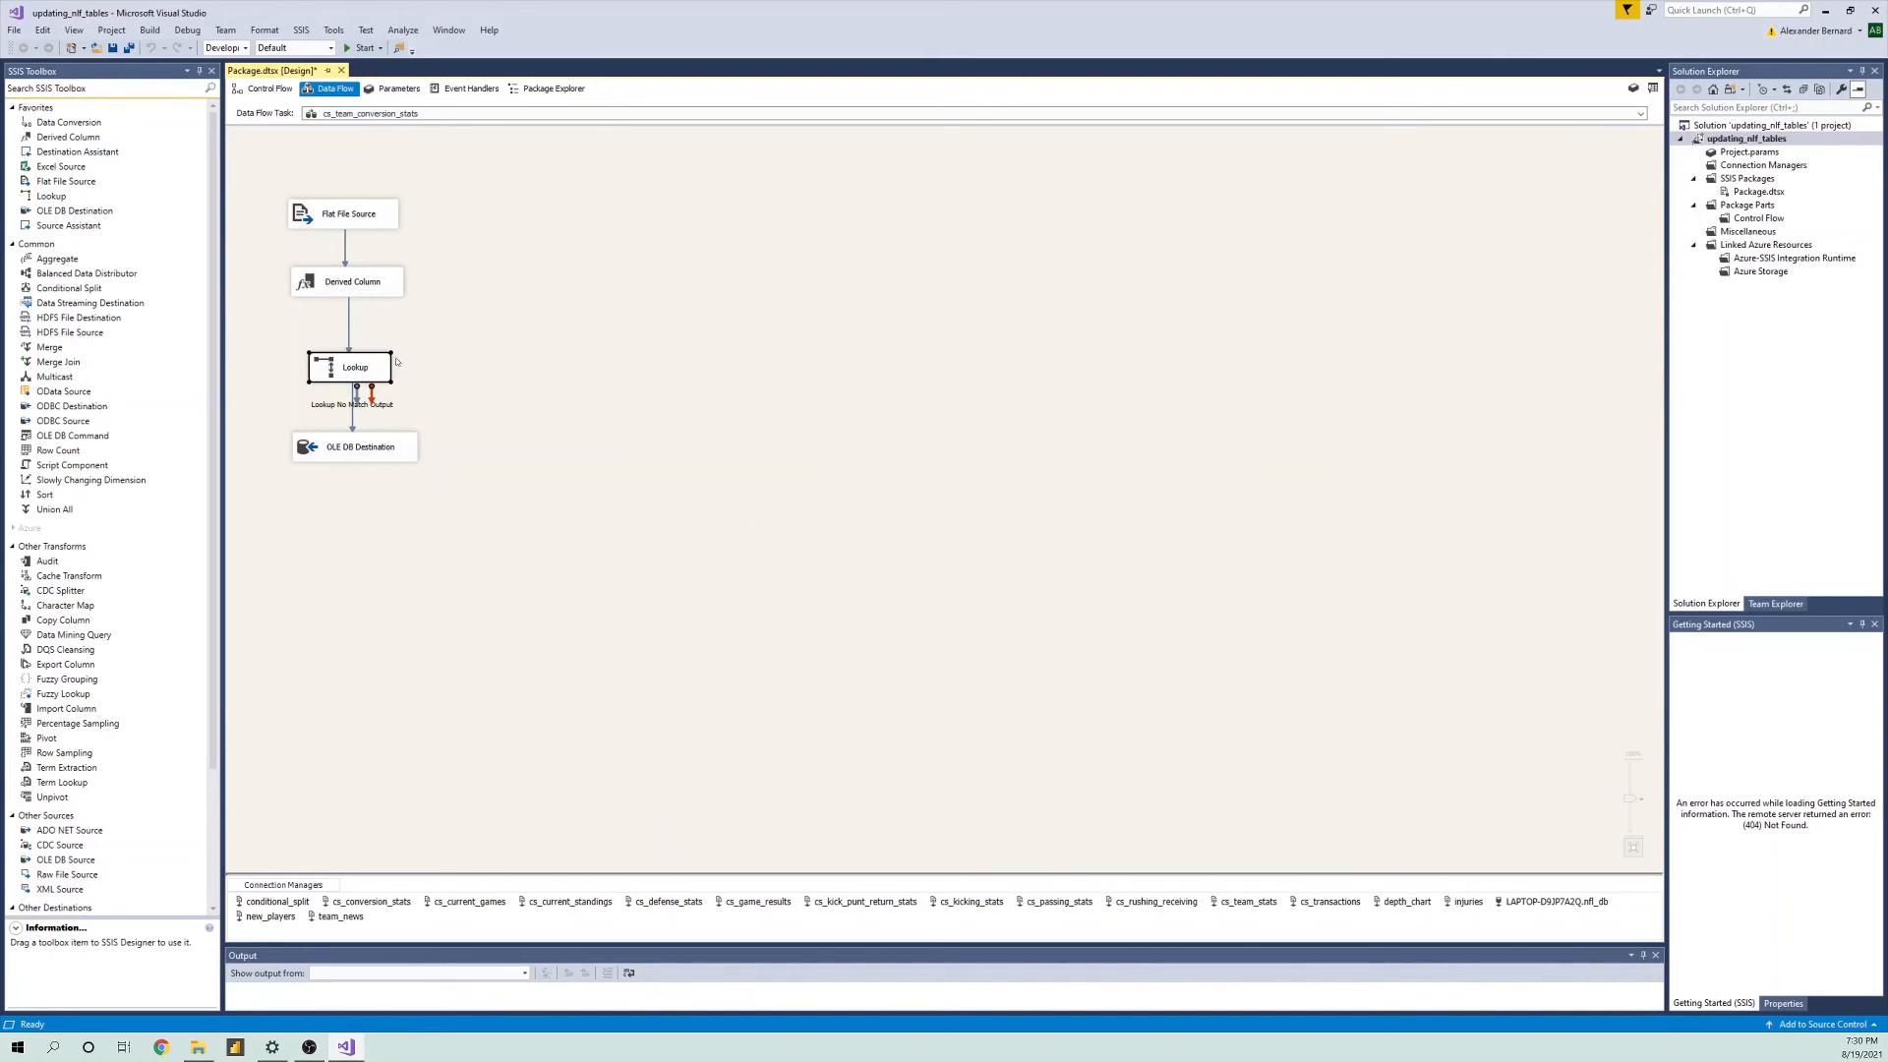
click(348, 324)
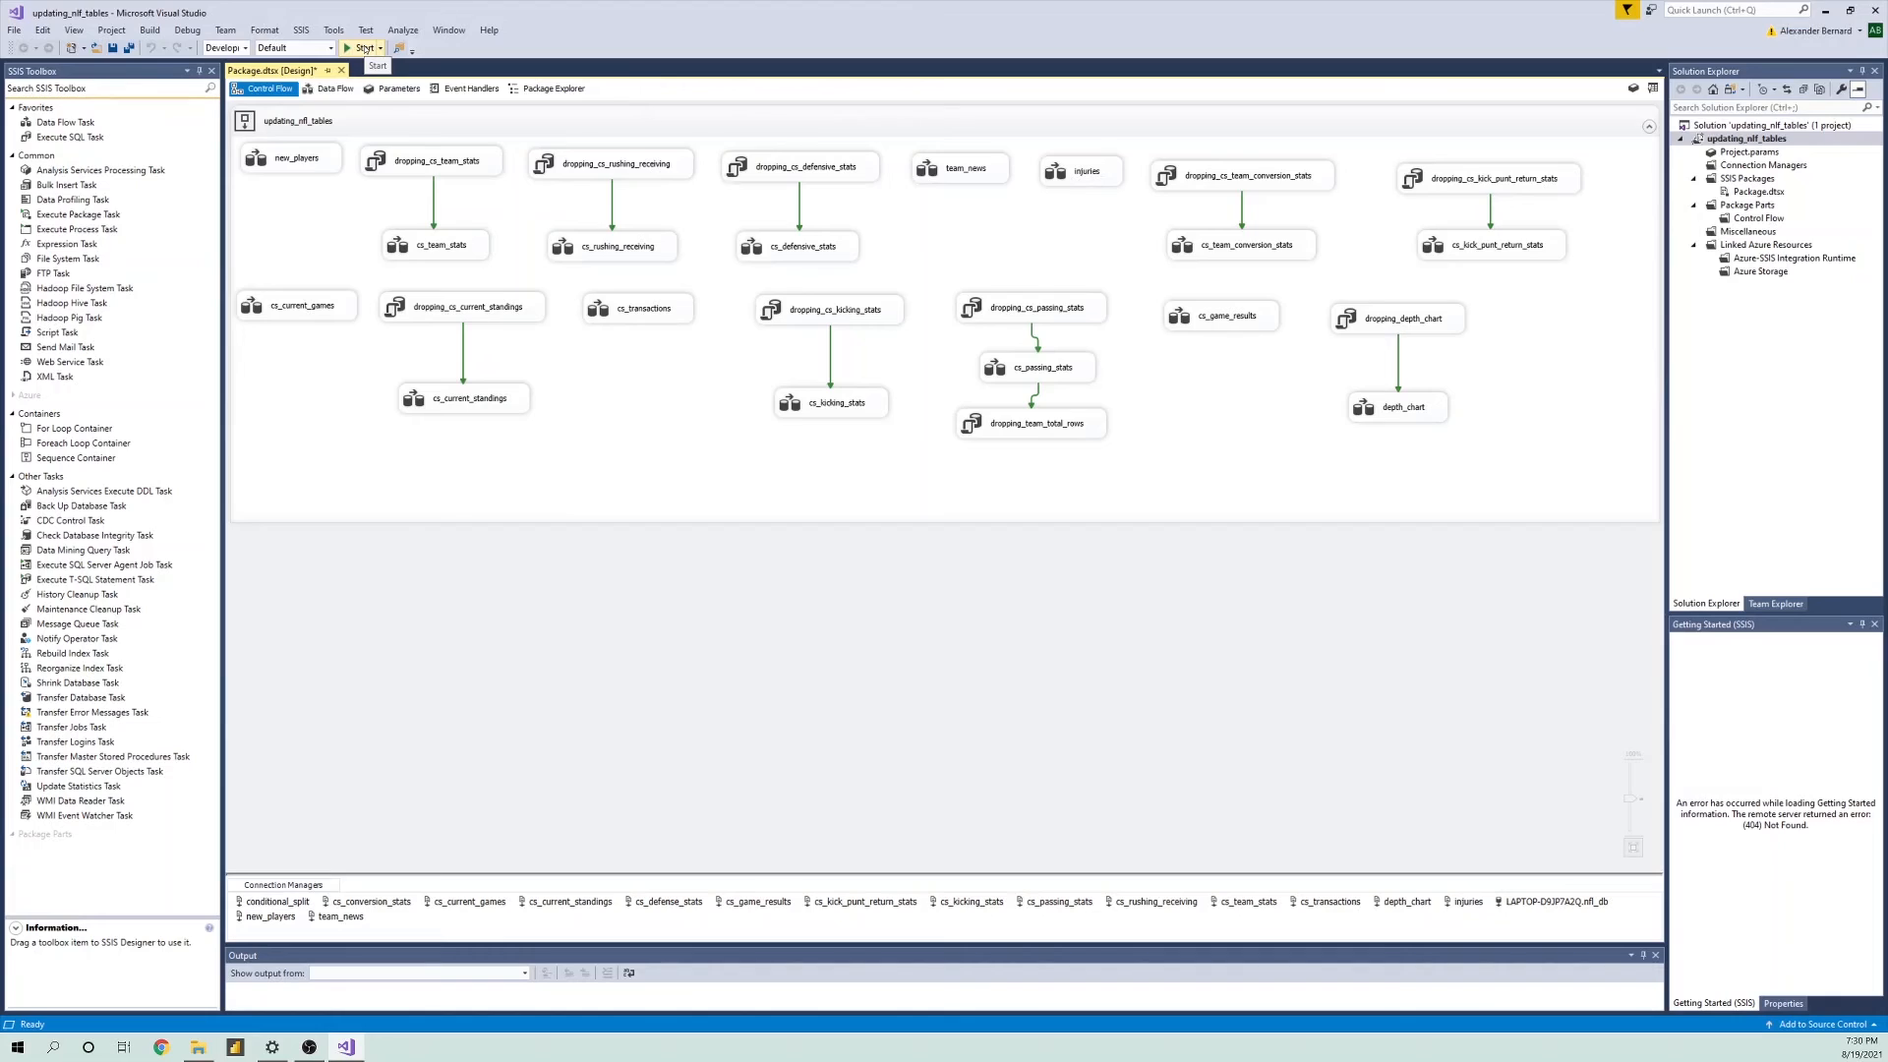
- Run the updating_nlf_tables package from the control flow and stop debugging once every task has completed
click(364, 47)
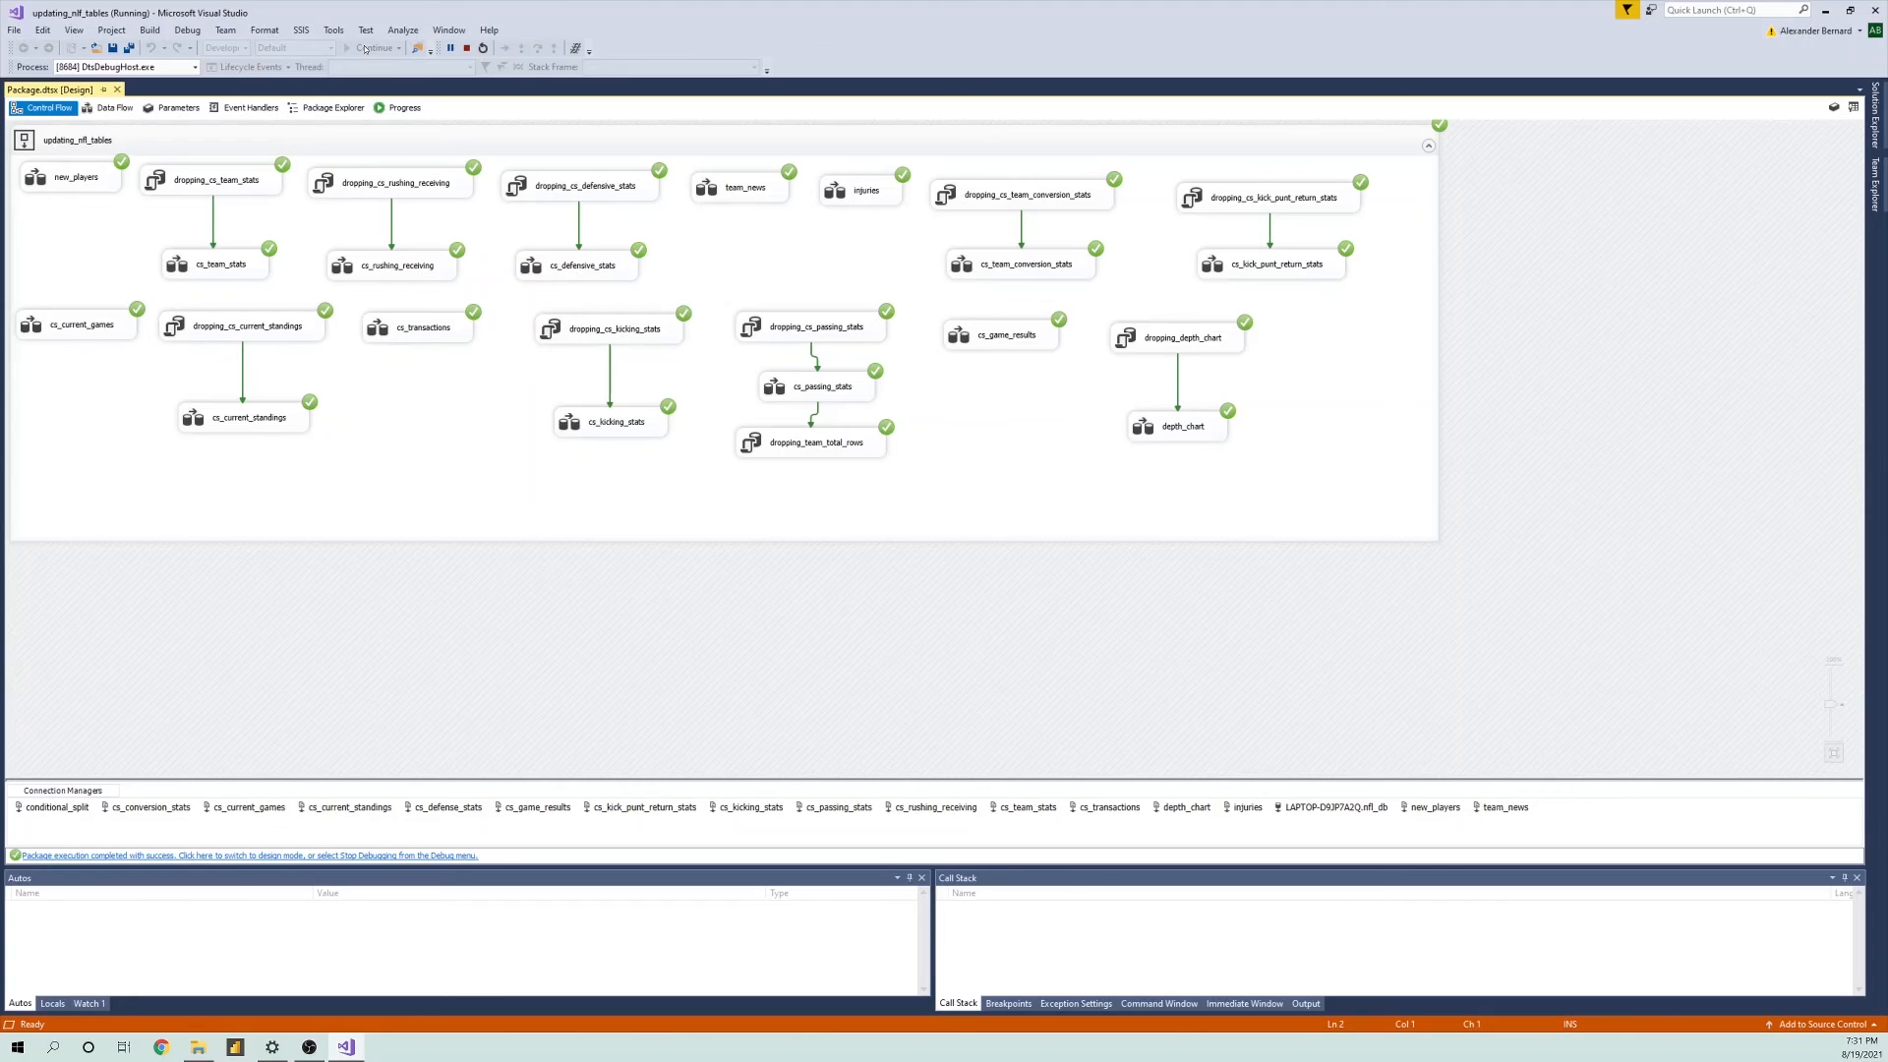
click(466, 48)
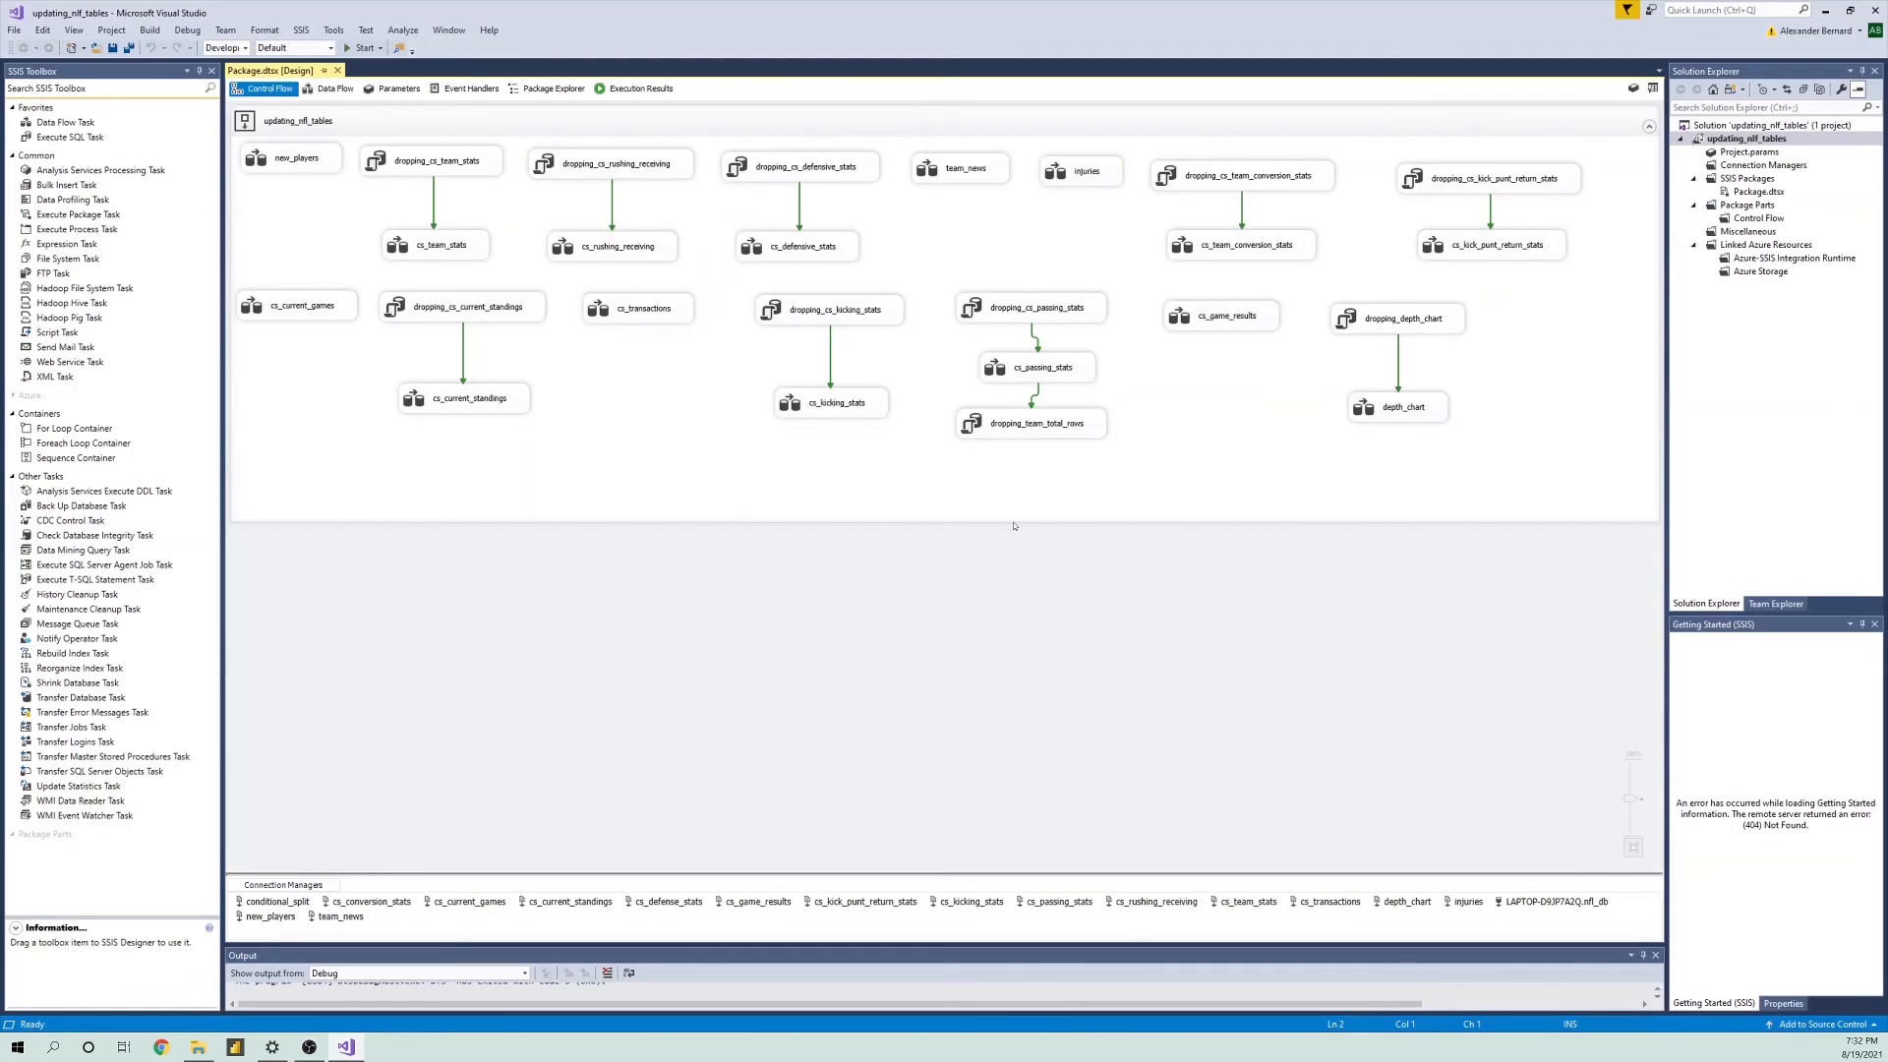
- Save the updating_nlf_tables package and close Visual Studio
click(998, 525)
key(ctrl+s)
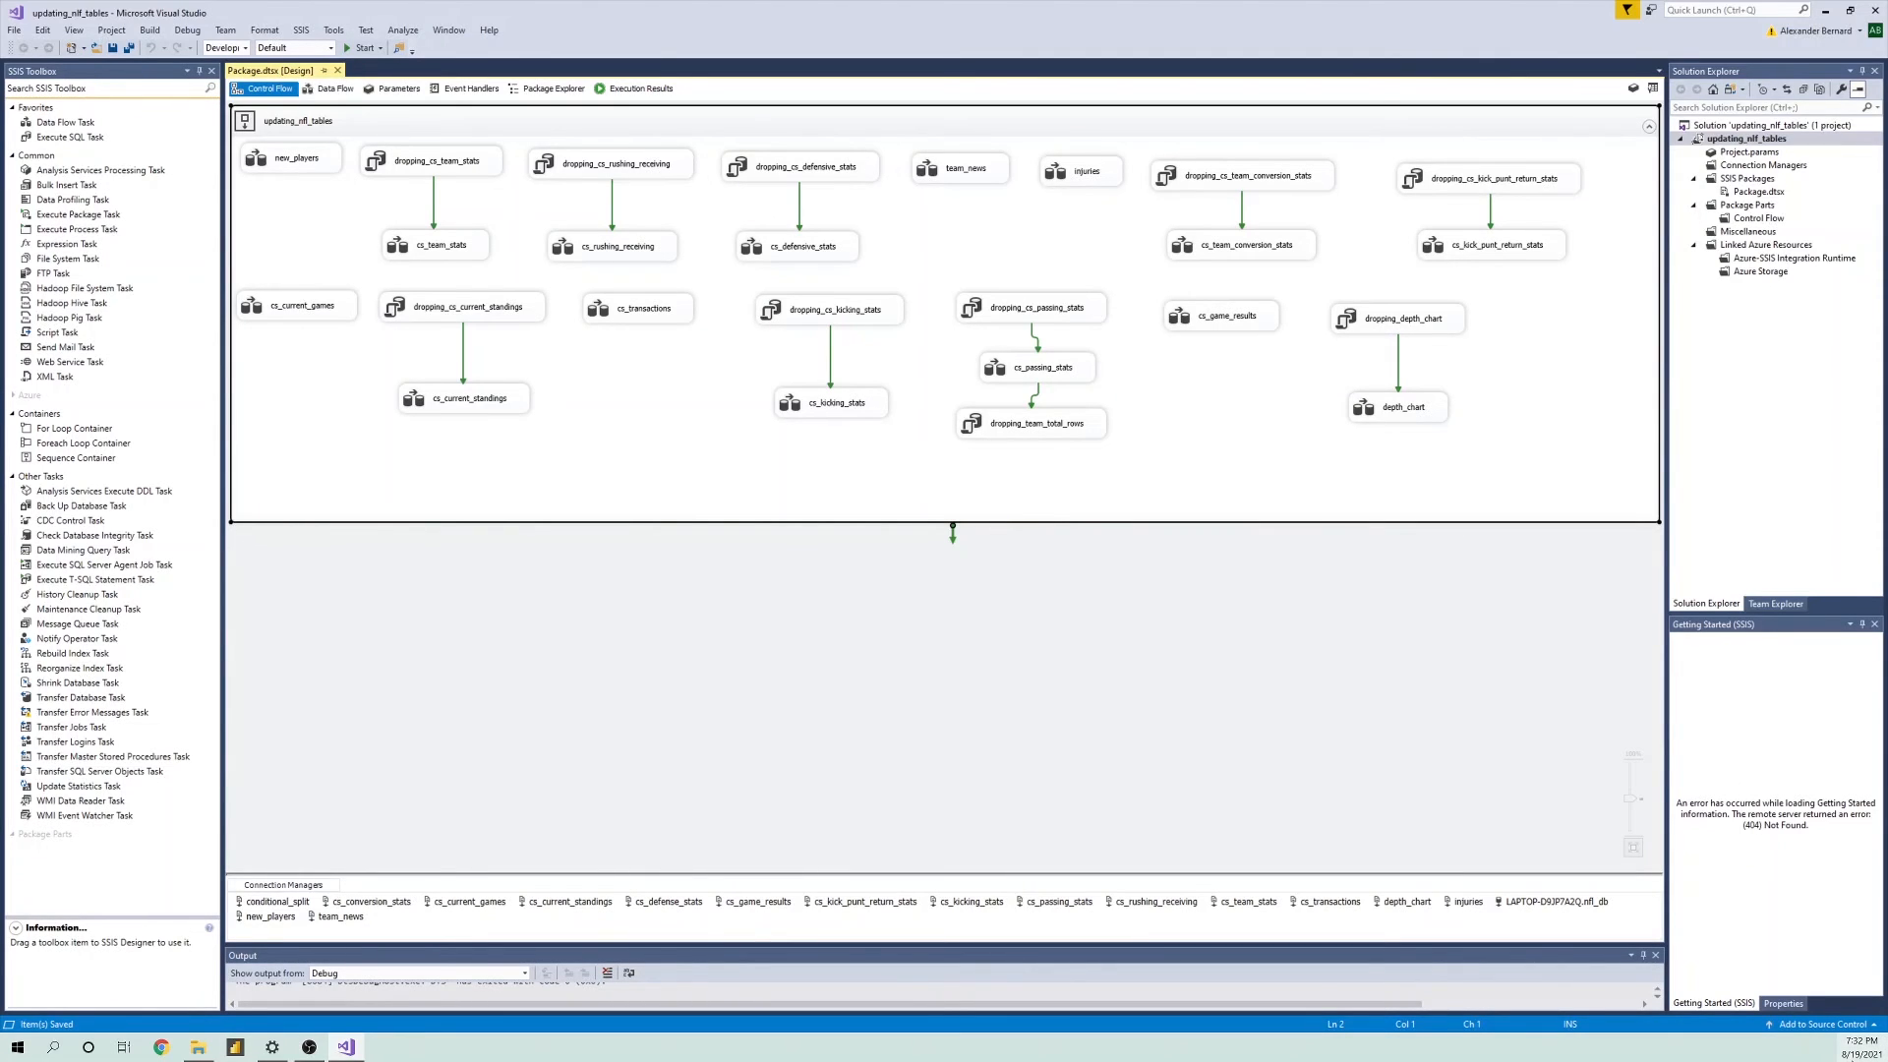
click(1876, 14)
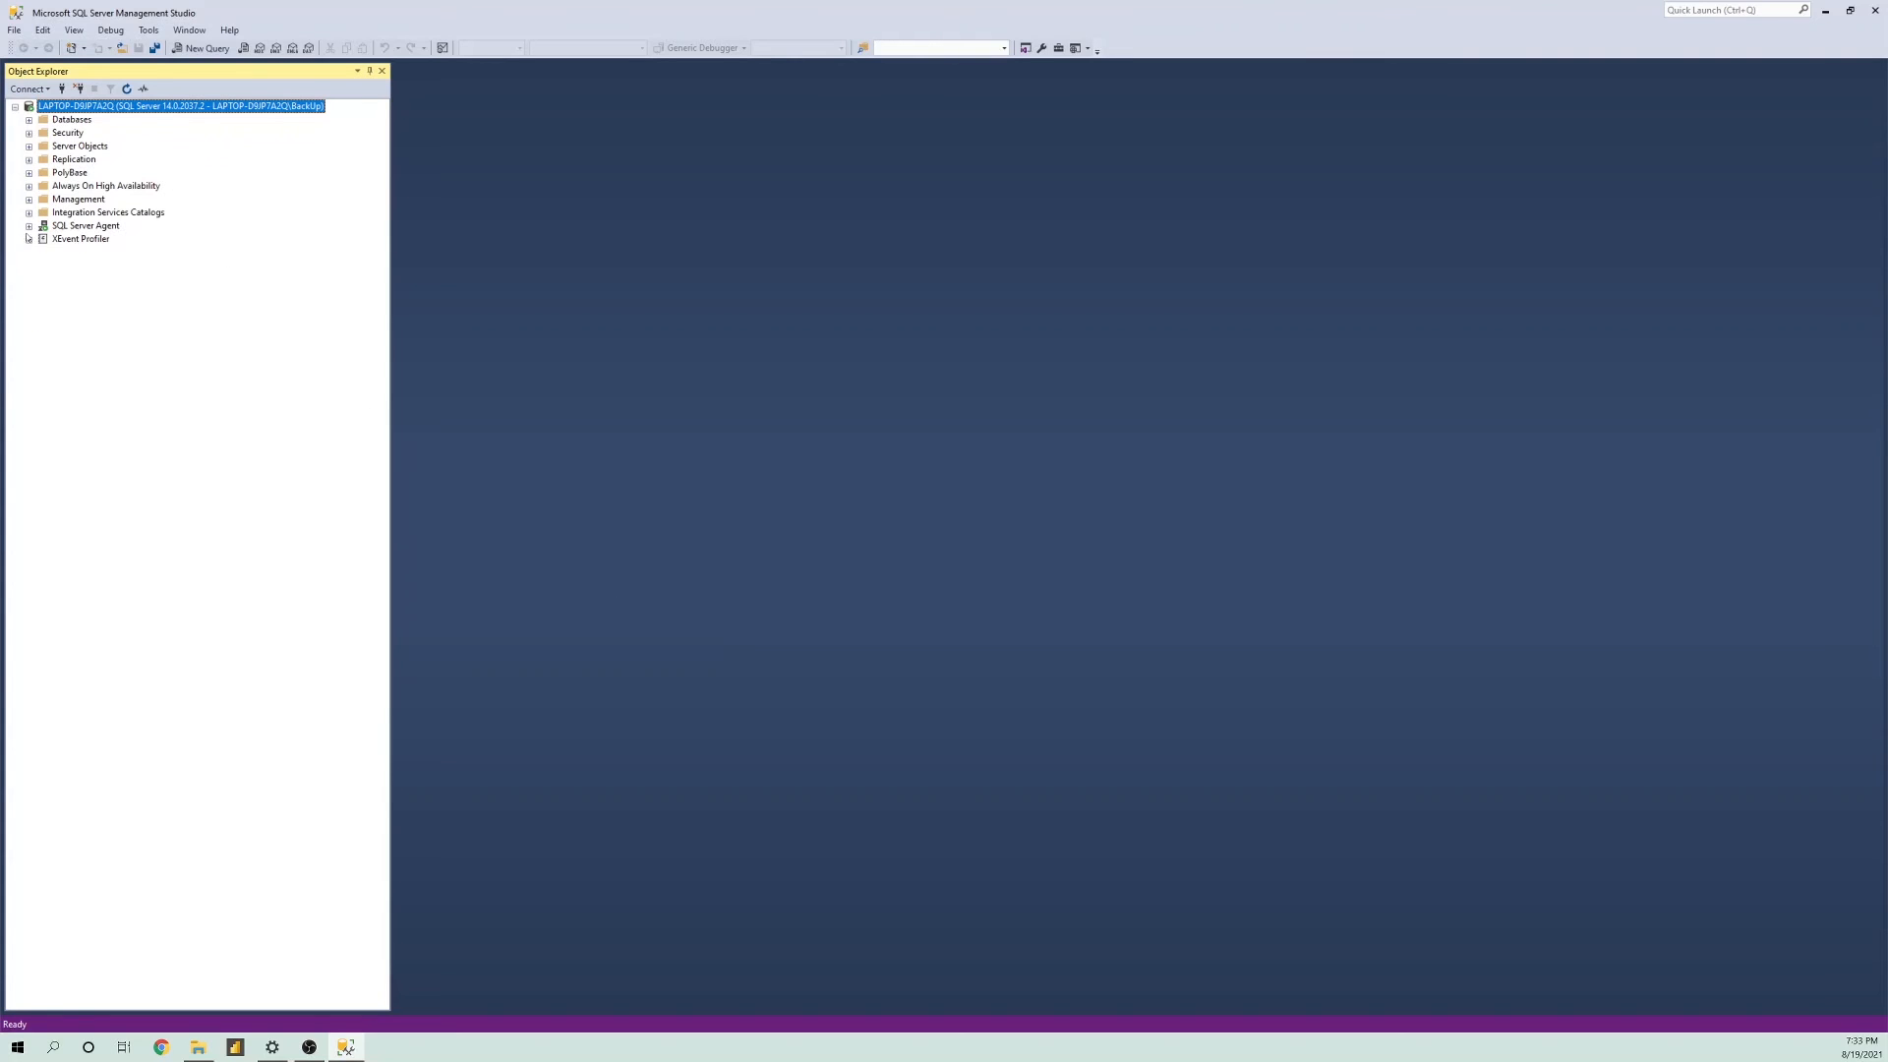
- In SQL Server Management Studio, open the Update_nfl_tables agent job and review its nfl_tables_updates_schedule without changes
click(30, 226)
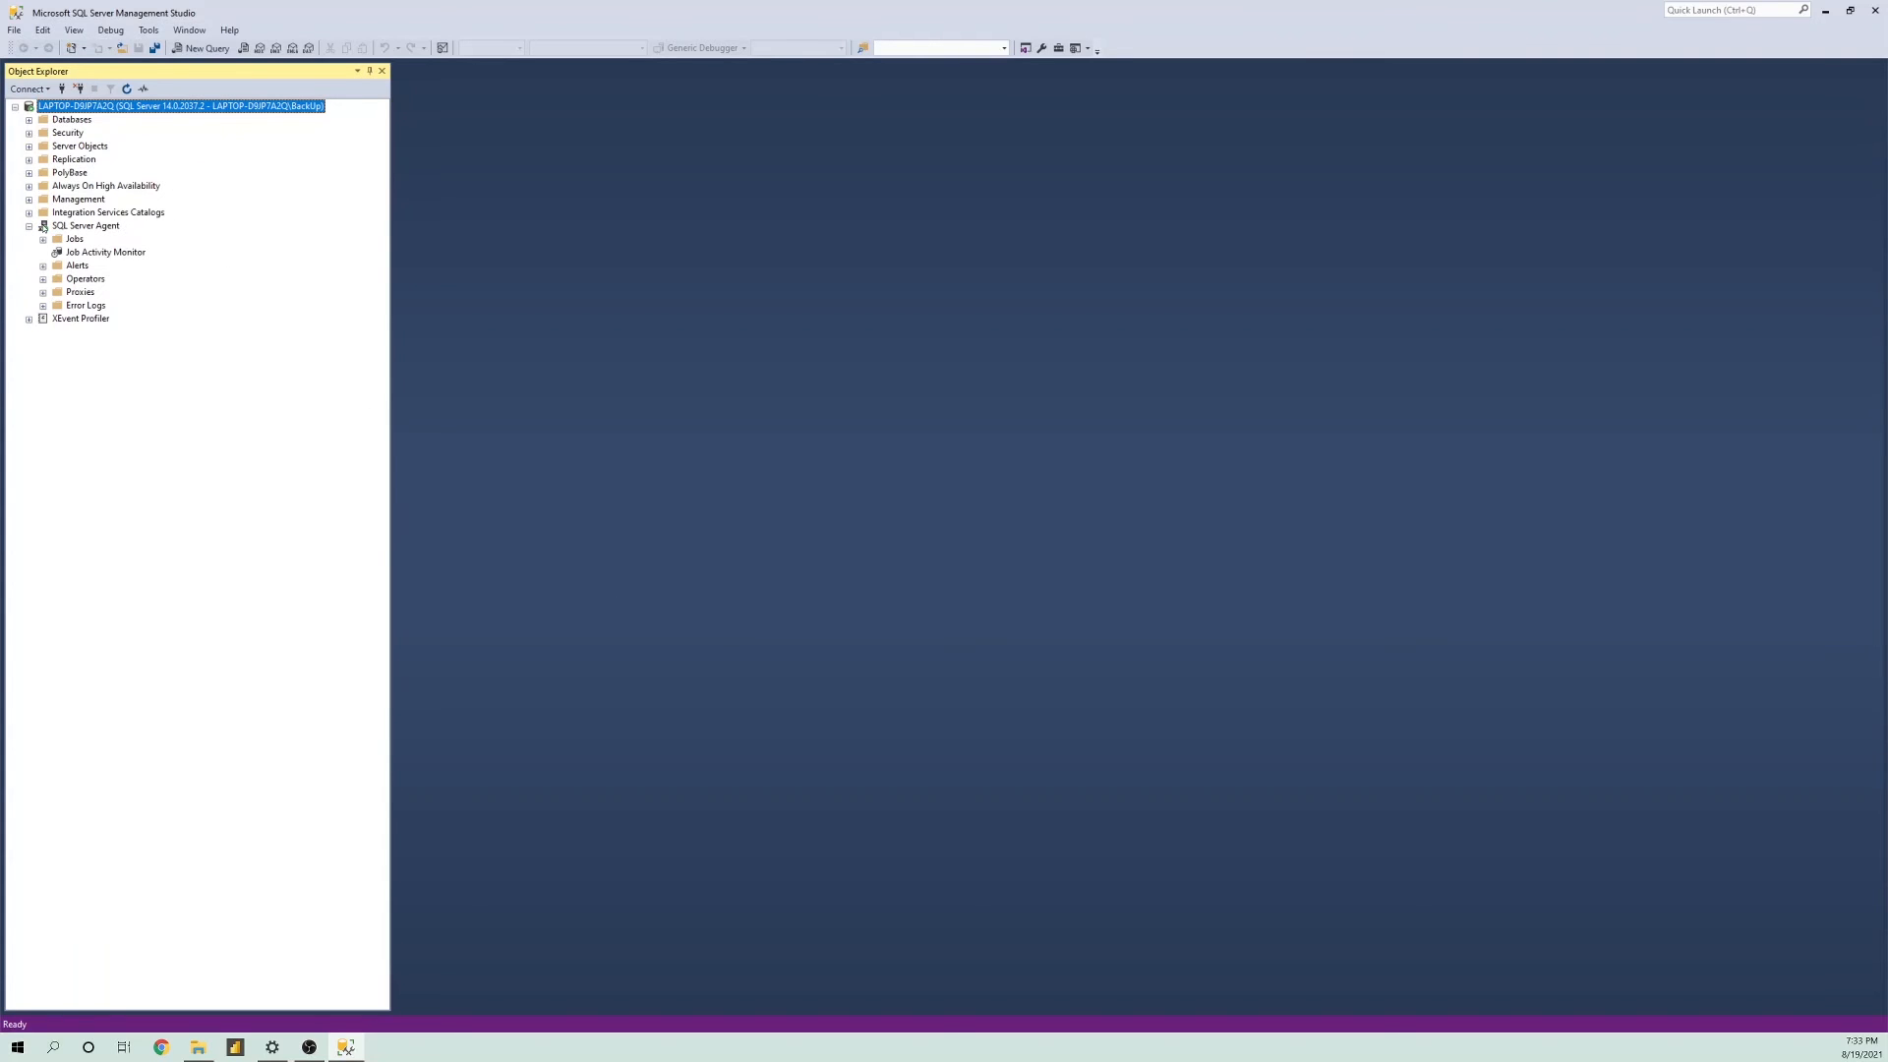
click(43, 240)
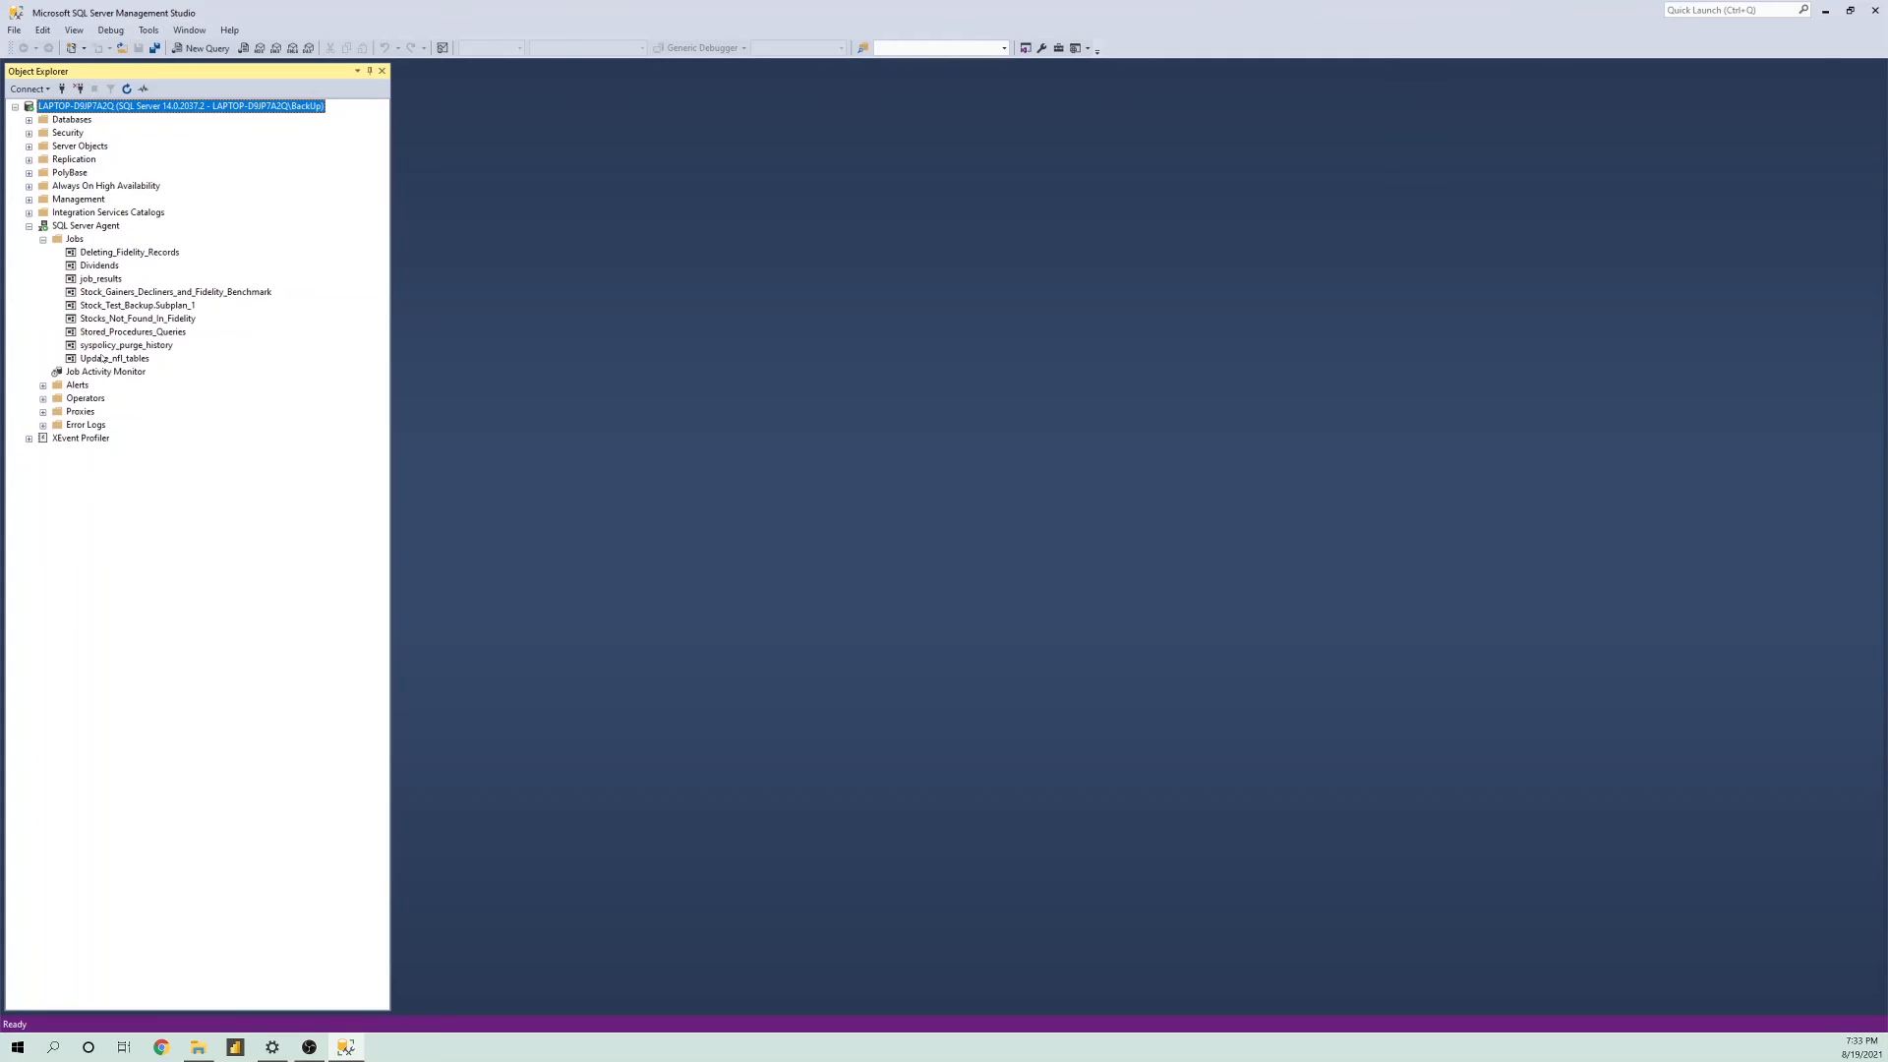
click(102, 358)
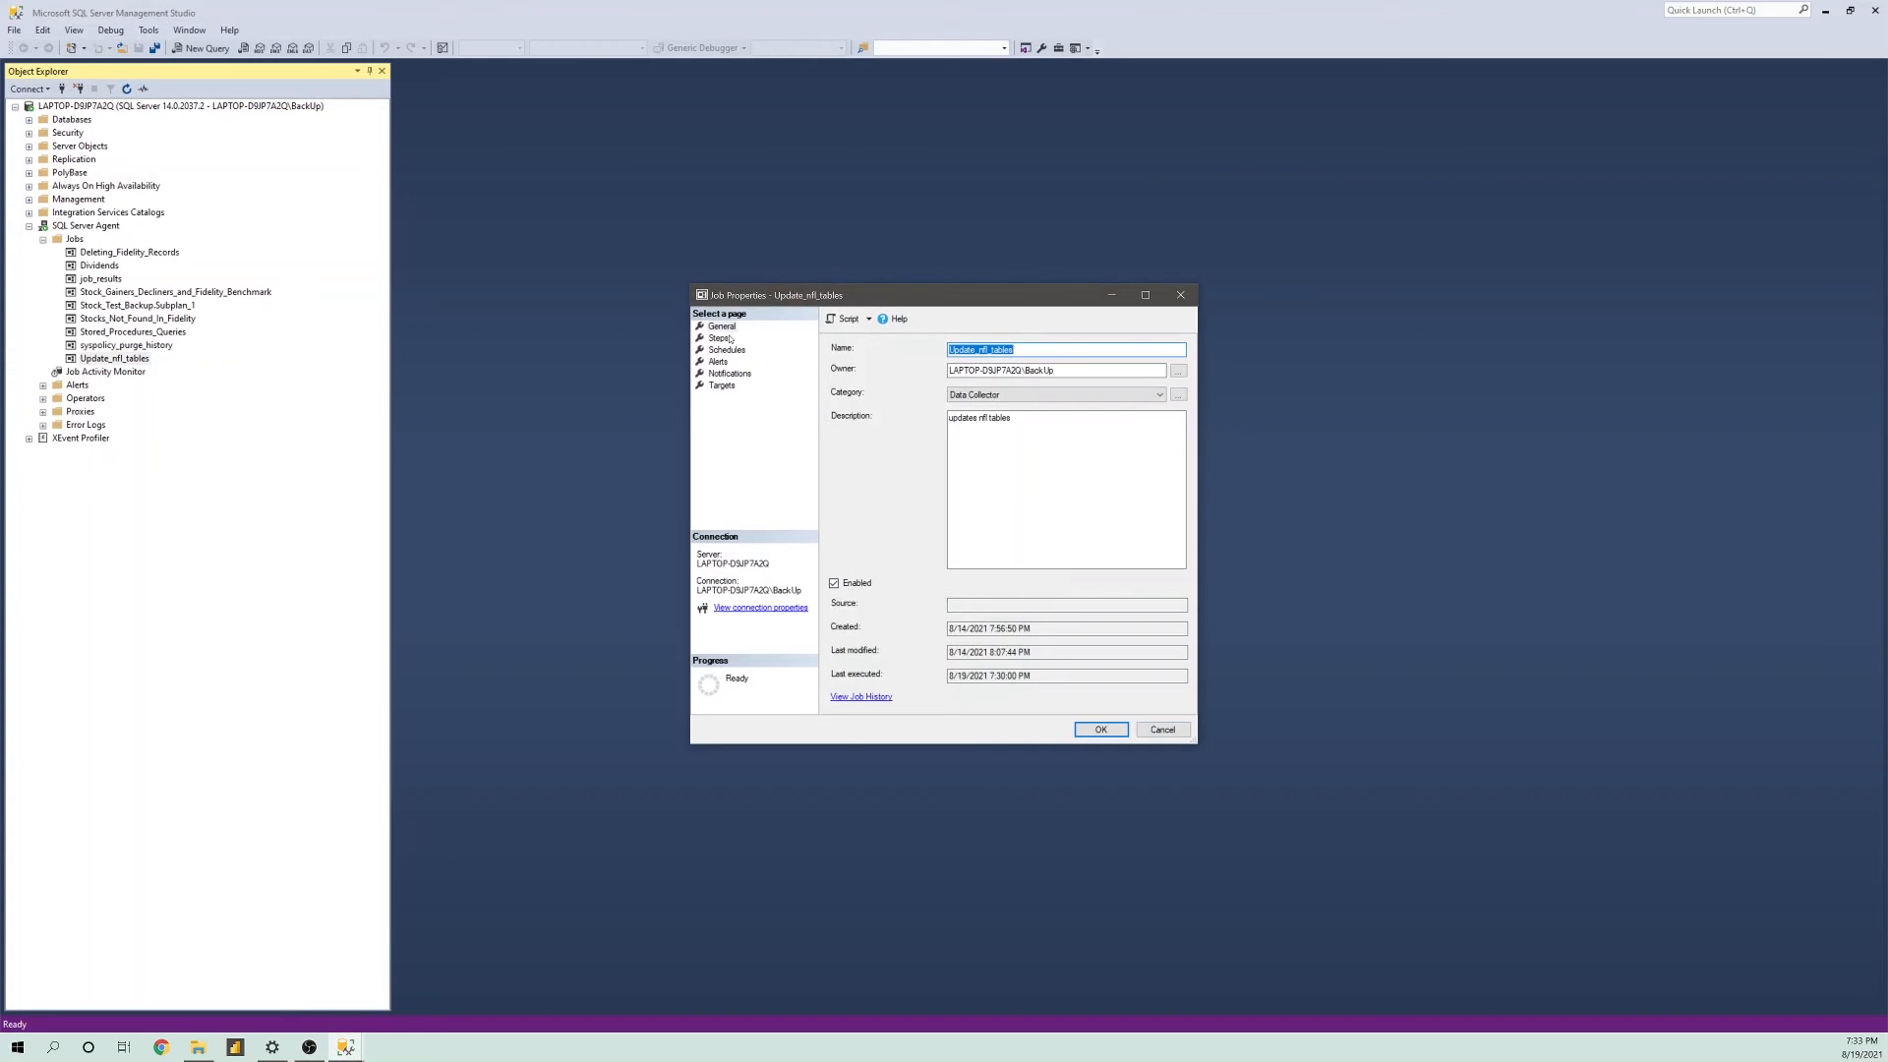
click(723, 338)
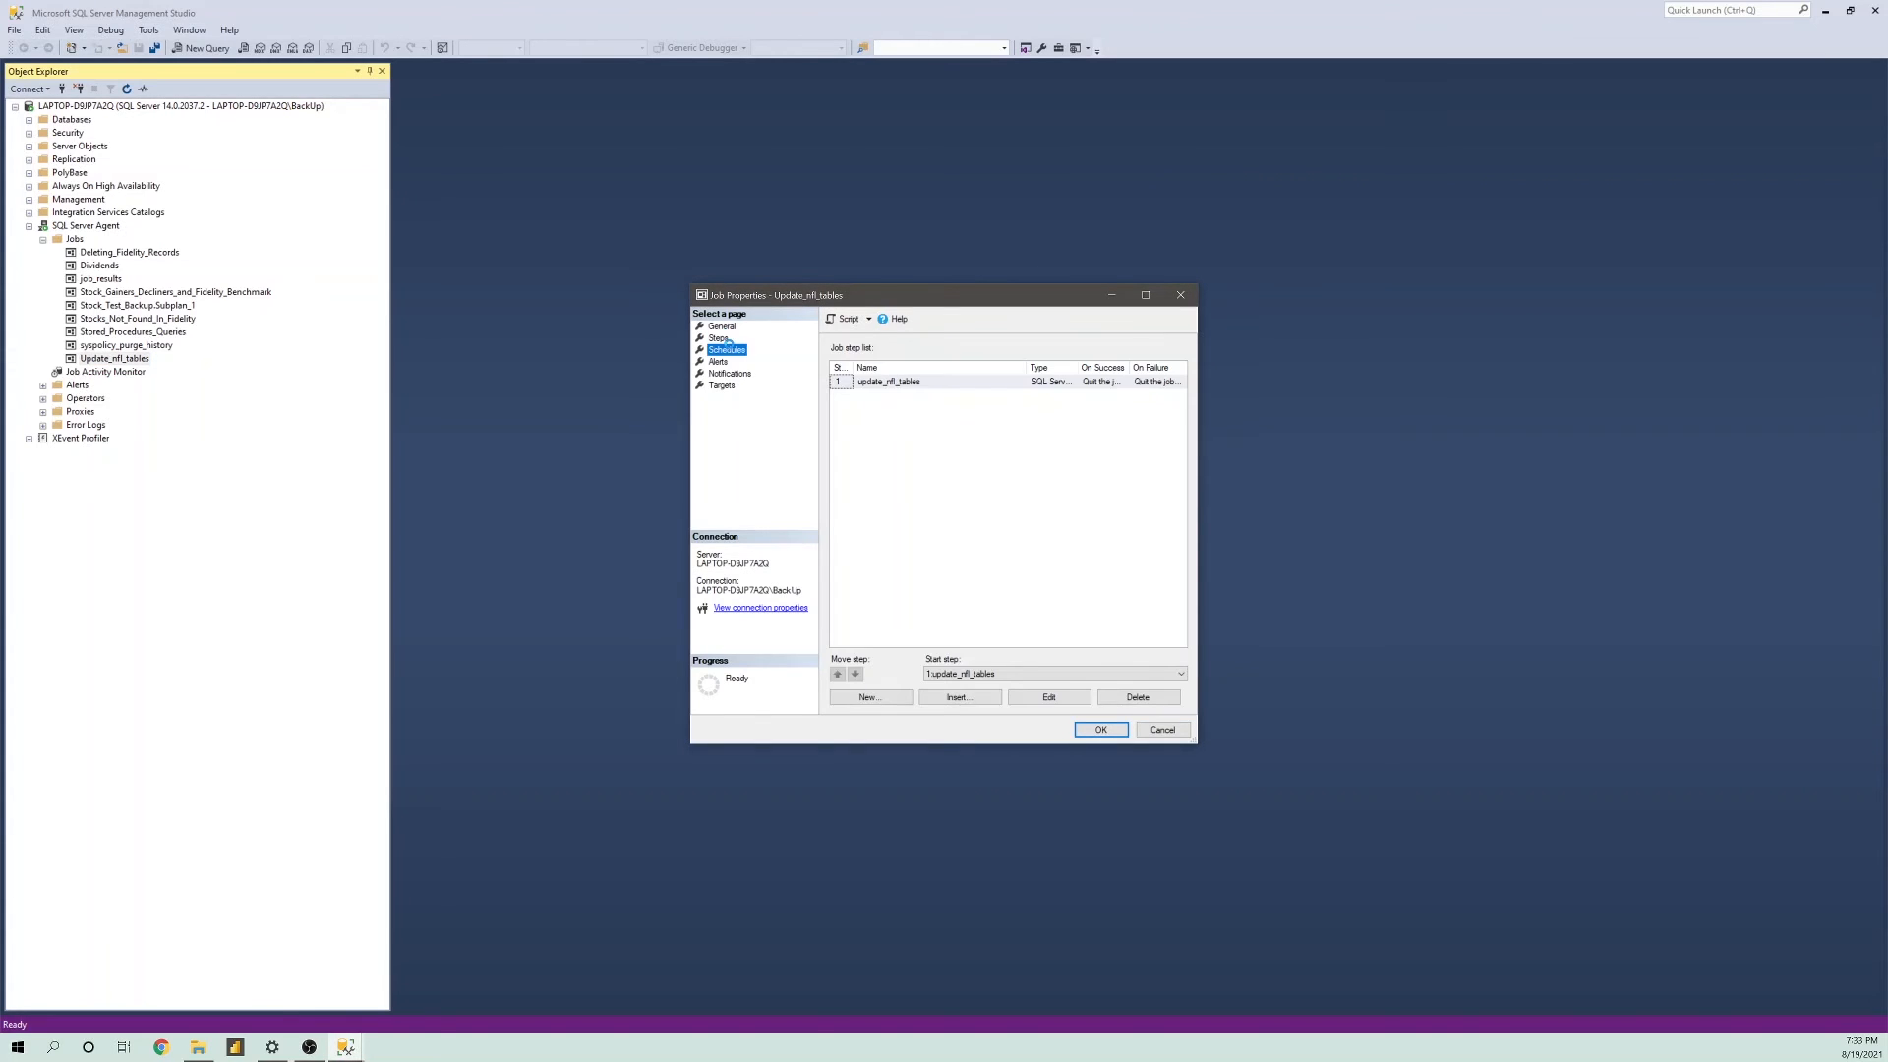
double_click(963, 382)
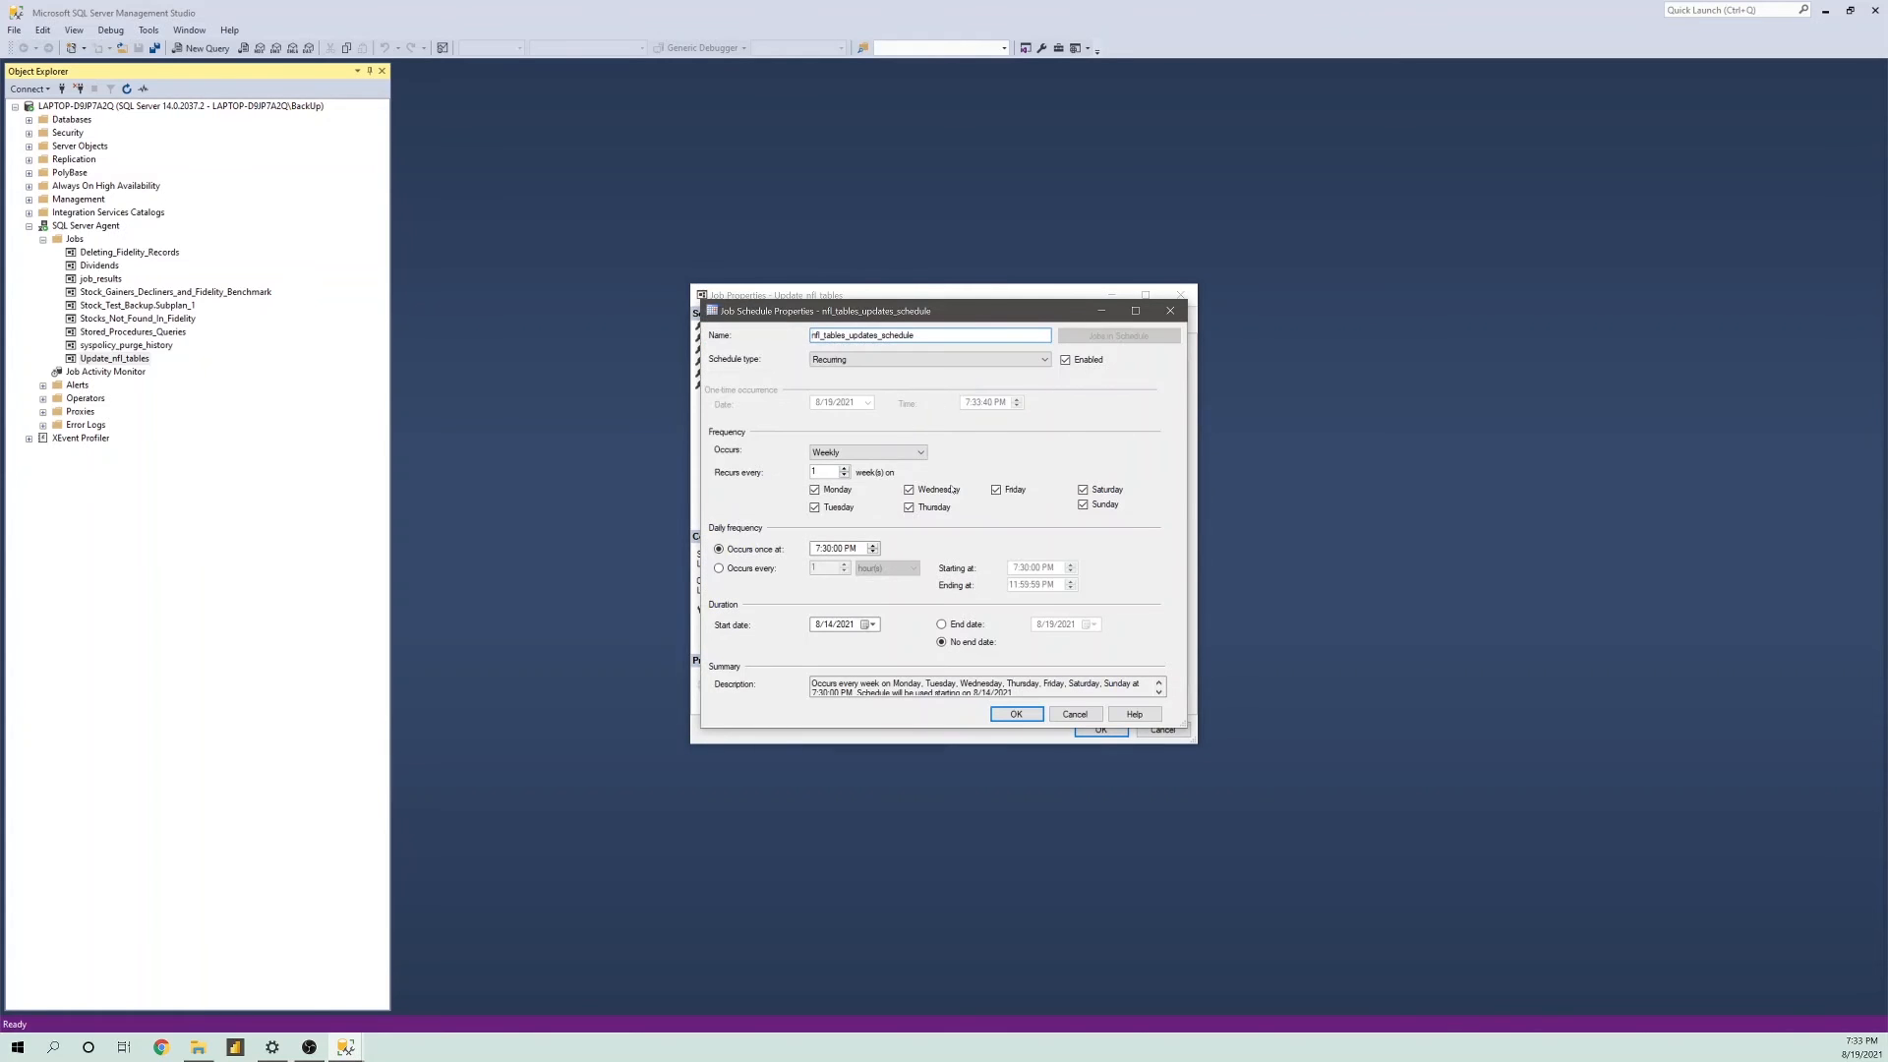
click(1075, 715)
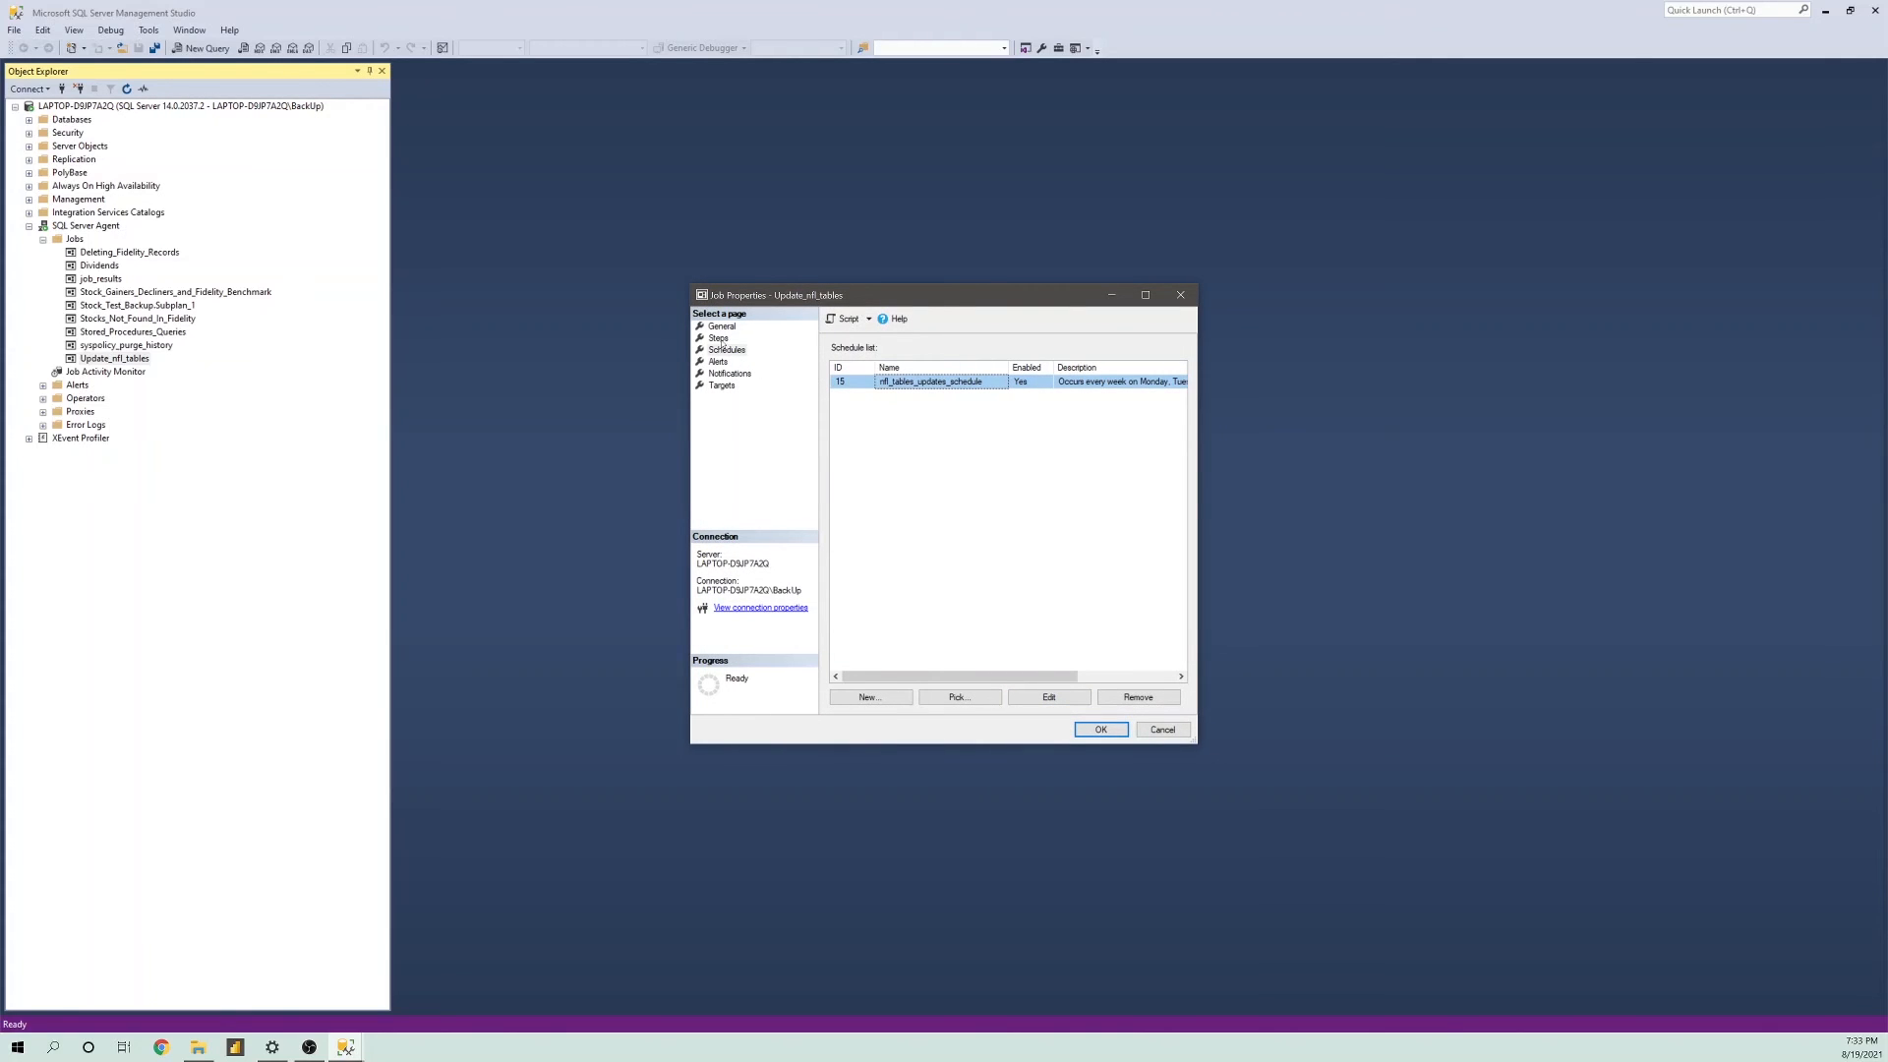
- Review the package source and path of the job's update_nfl_tables step, then close the job properties
click(714, 339)
click(914, 382)
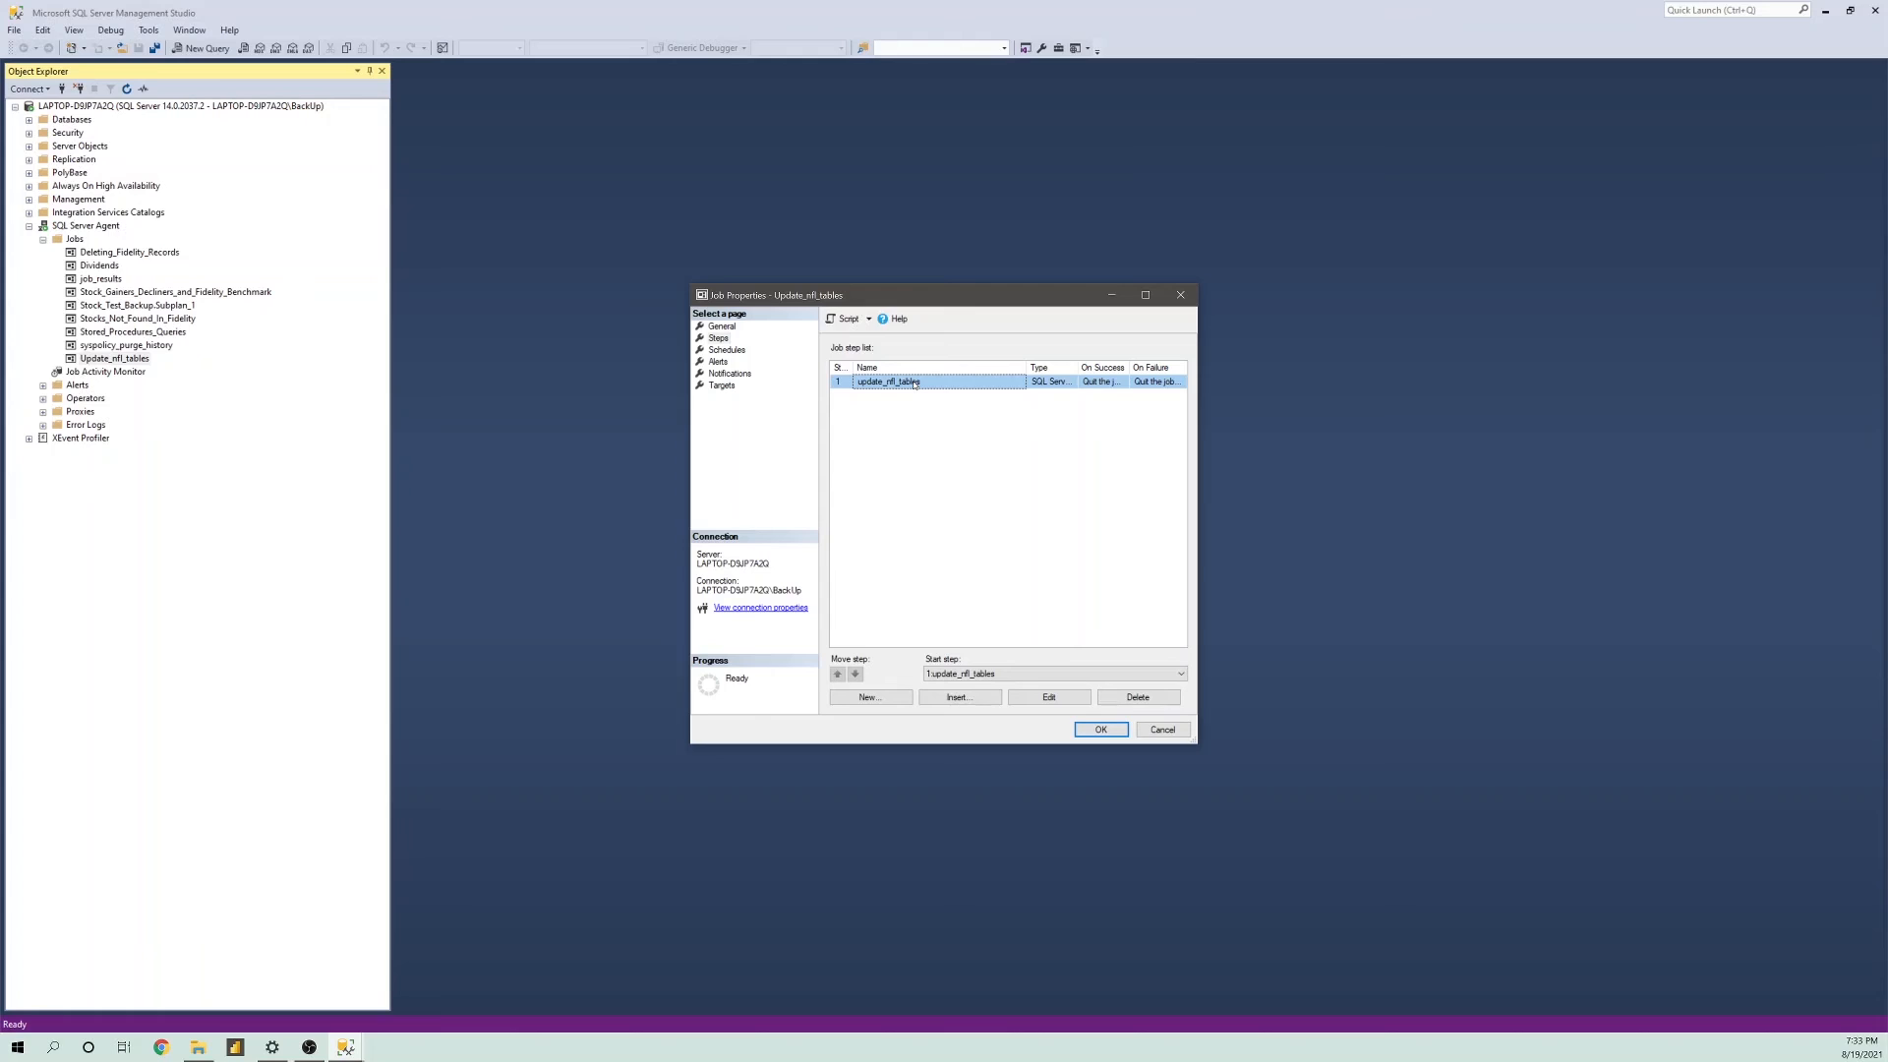
double_click(914, 382)
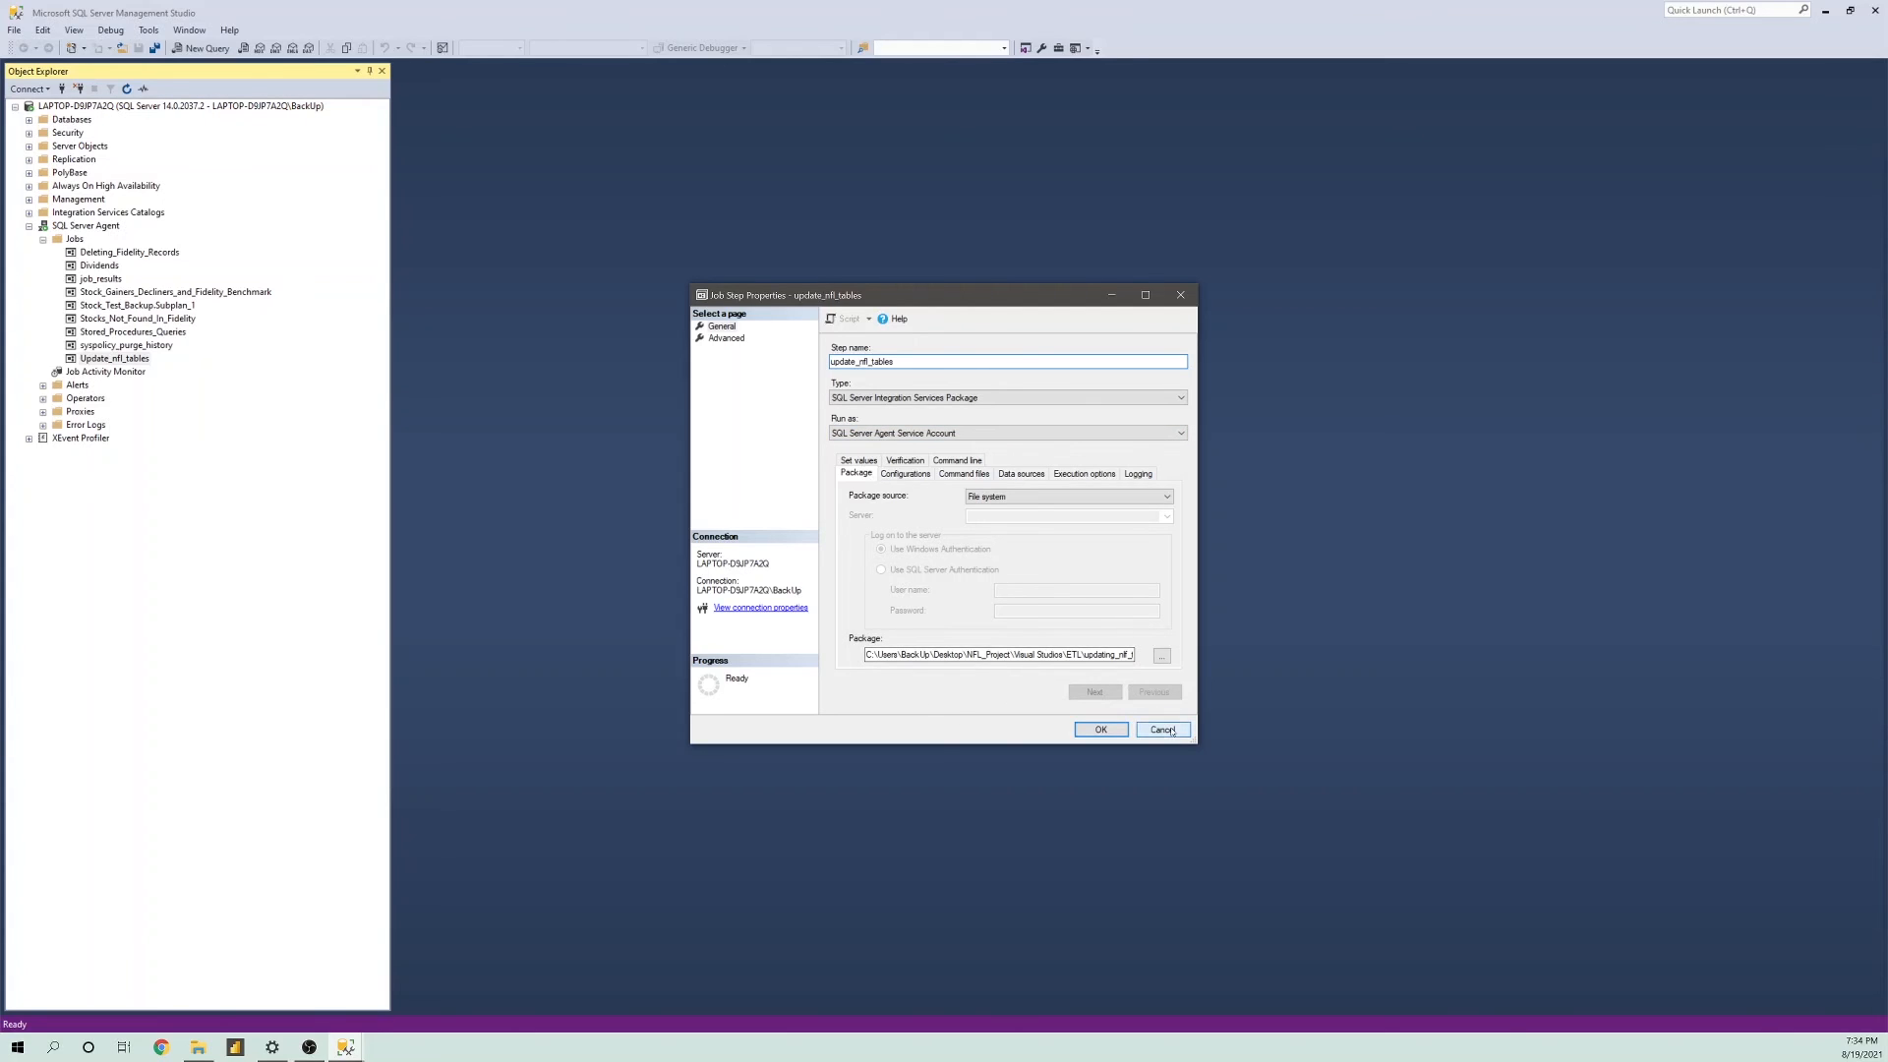
click(1100, 728)
key(Return)
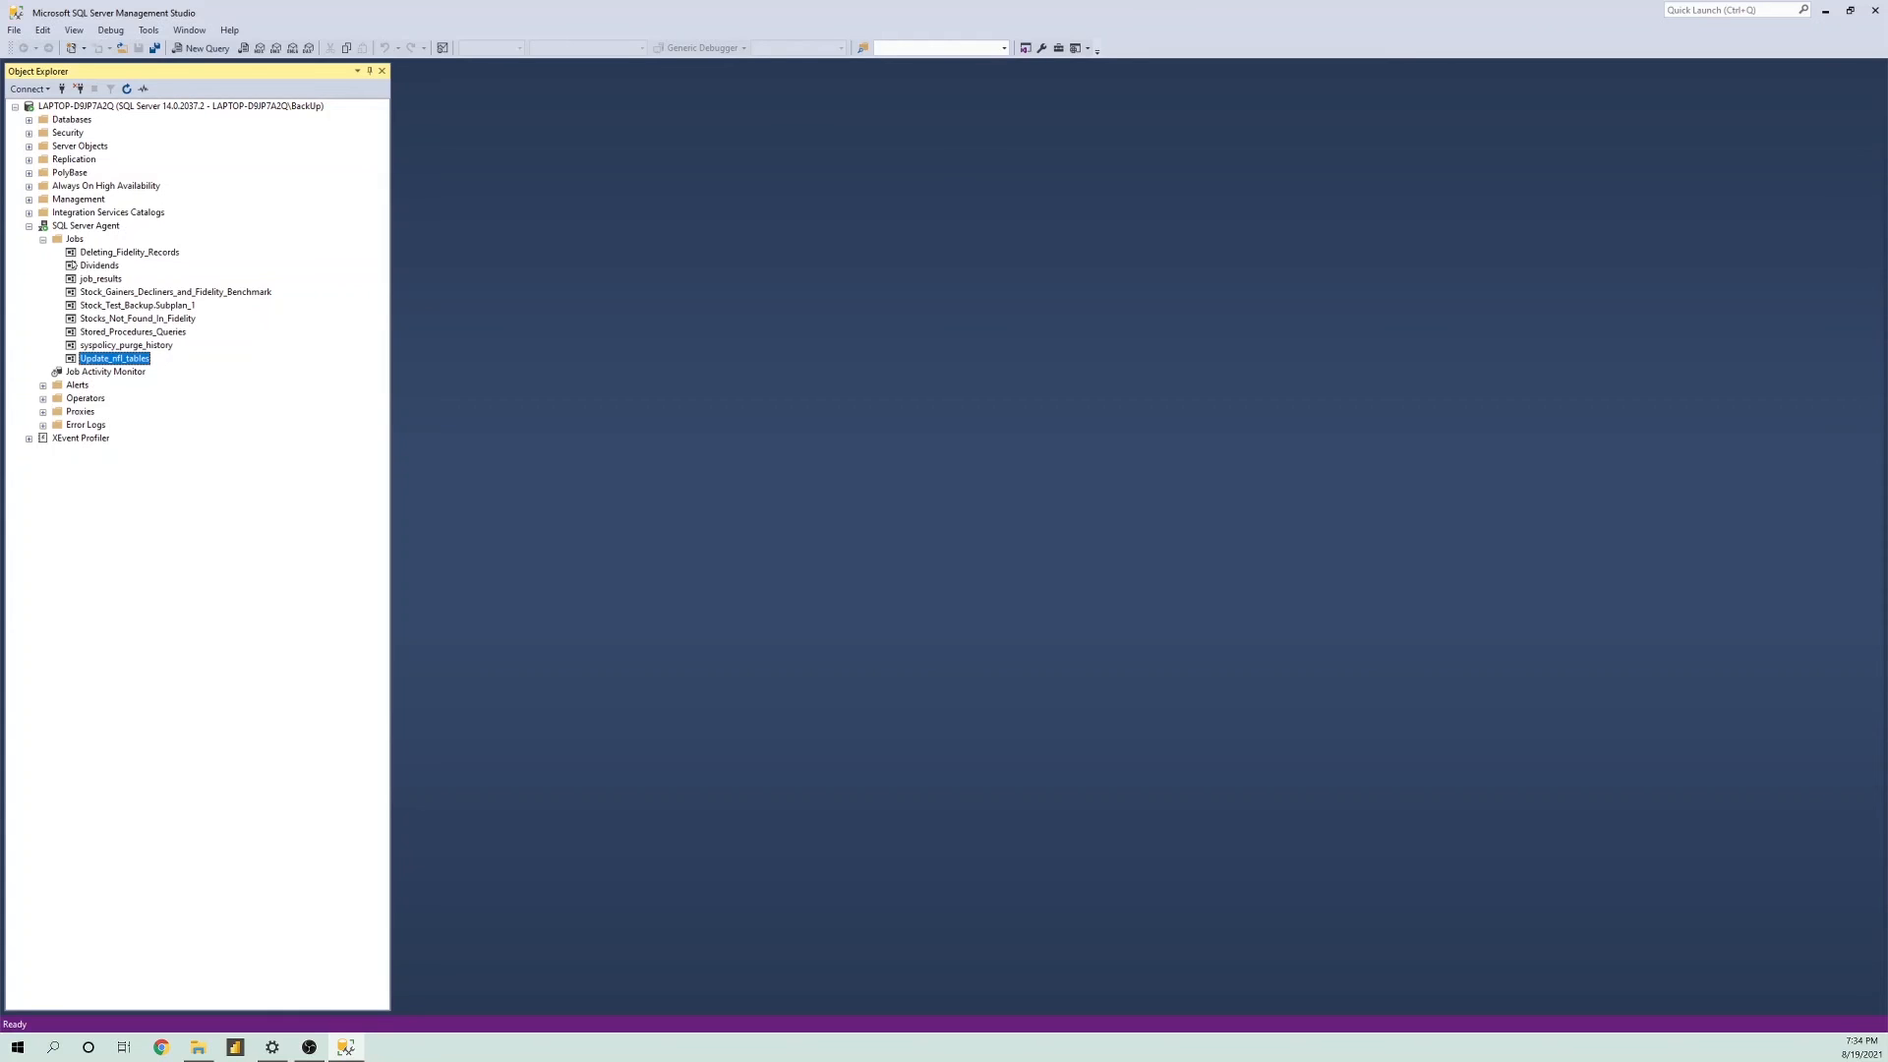
- Collapse the SQL Server Agent job list and open a new query window
click(109, 256)
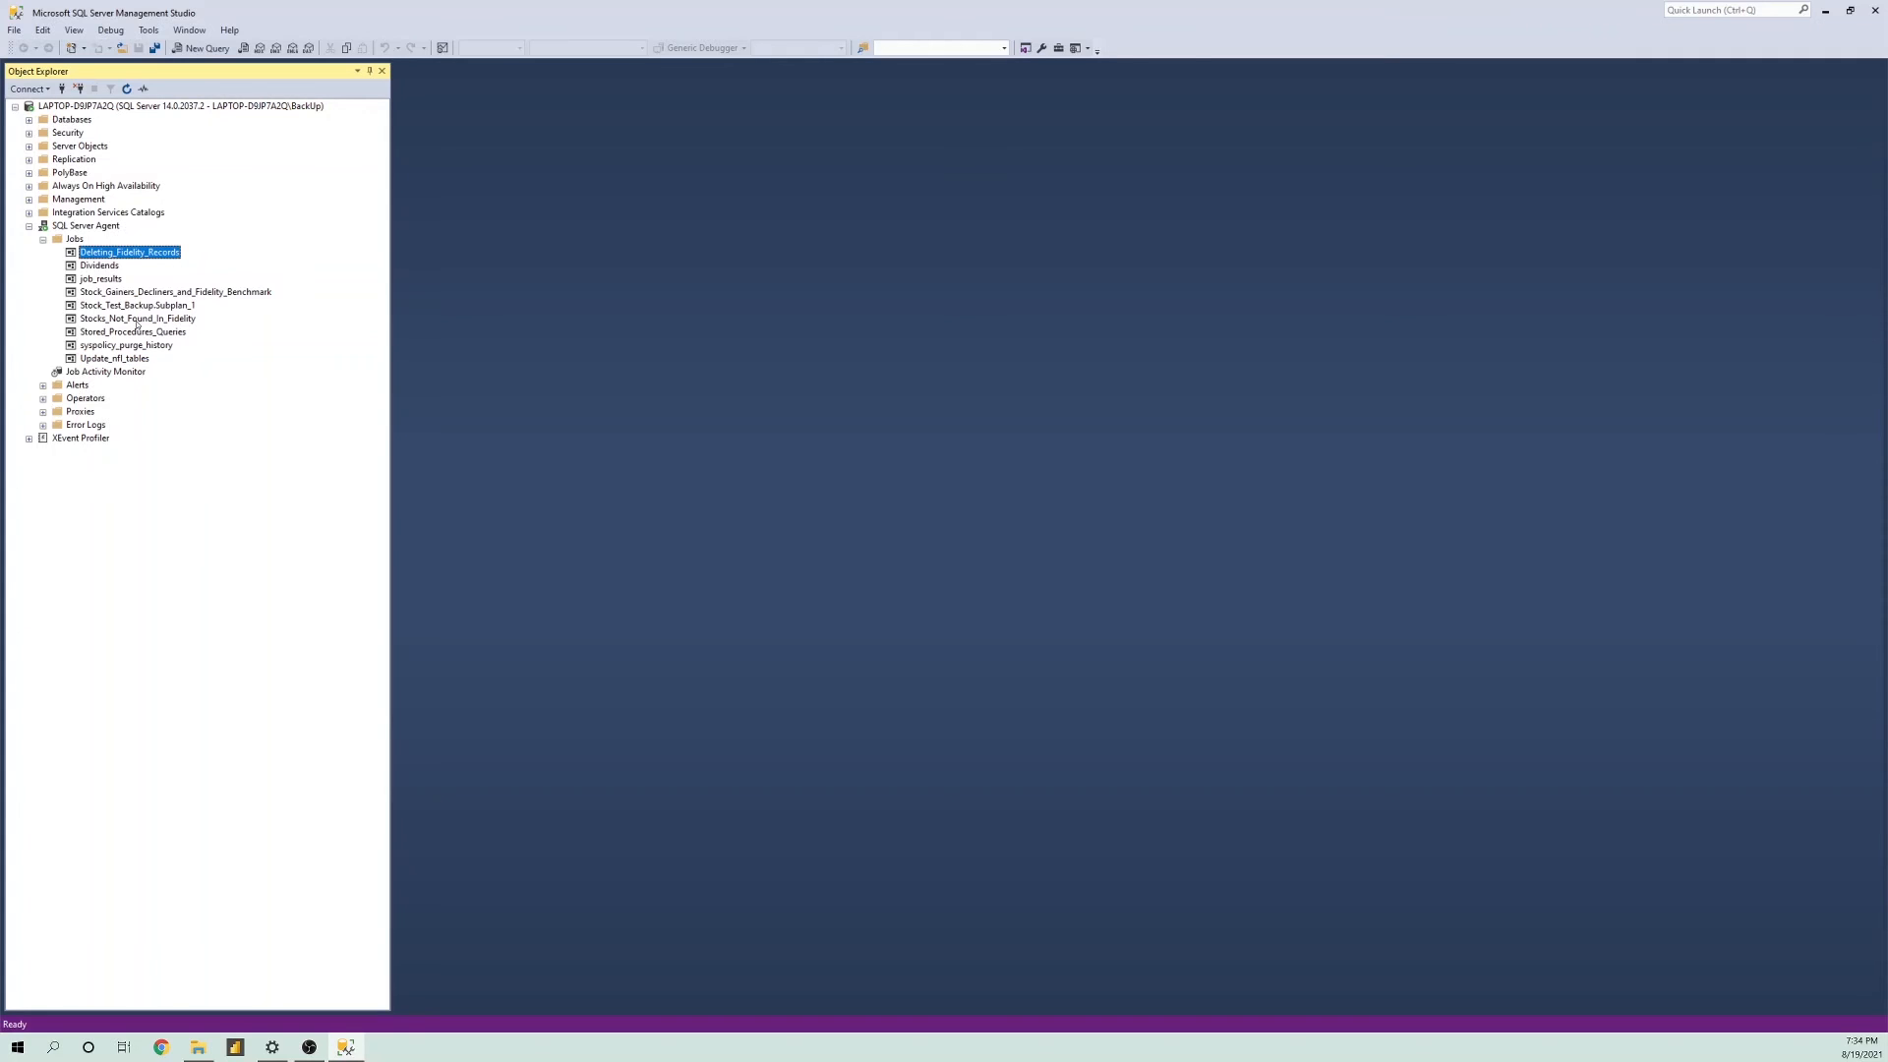
click(43, 239)
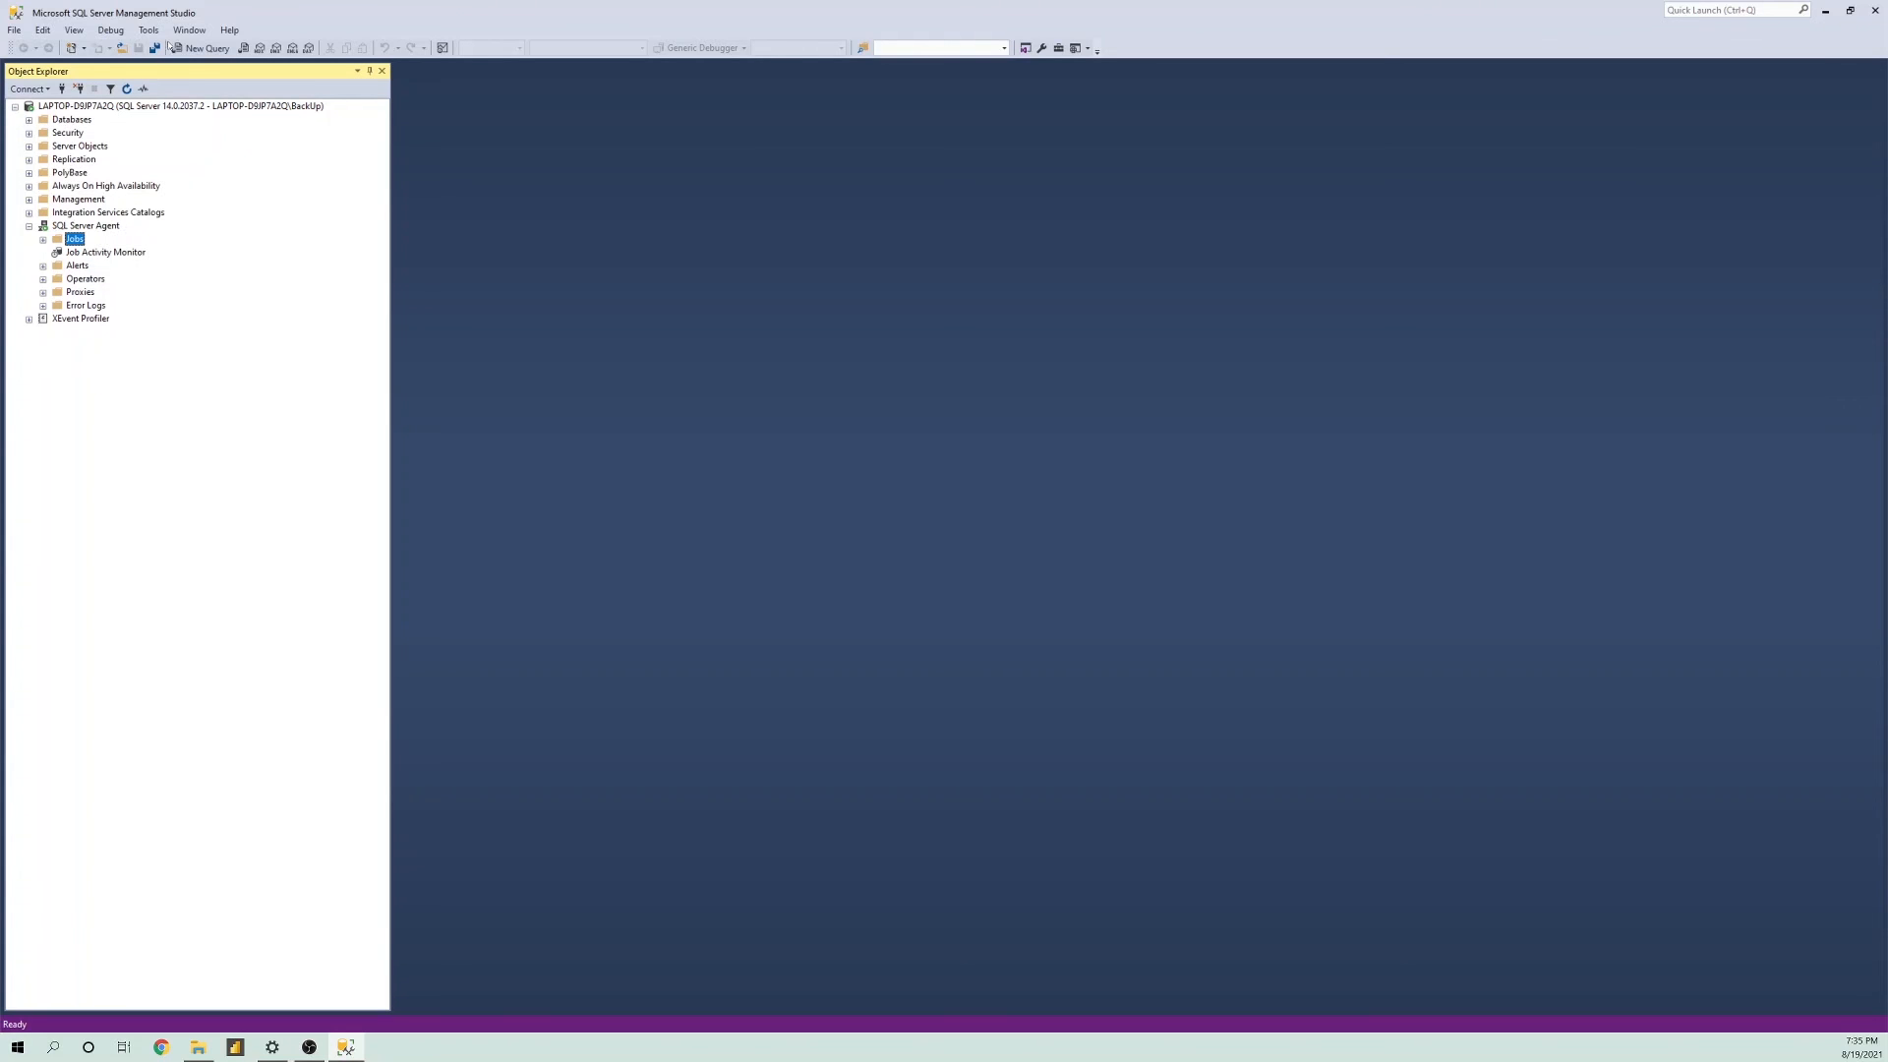
click(171, 47)
- Open the nfl_schema database diagram of nfl_db, examine the relationship between nfl_years and kicking, and close the diagram
click(28, 136)
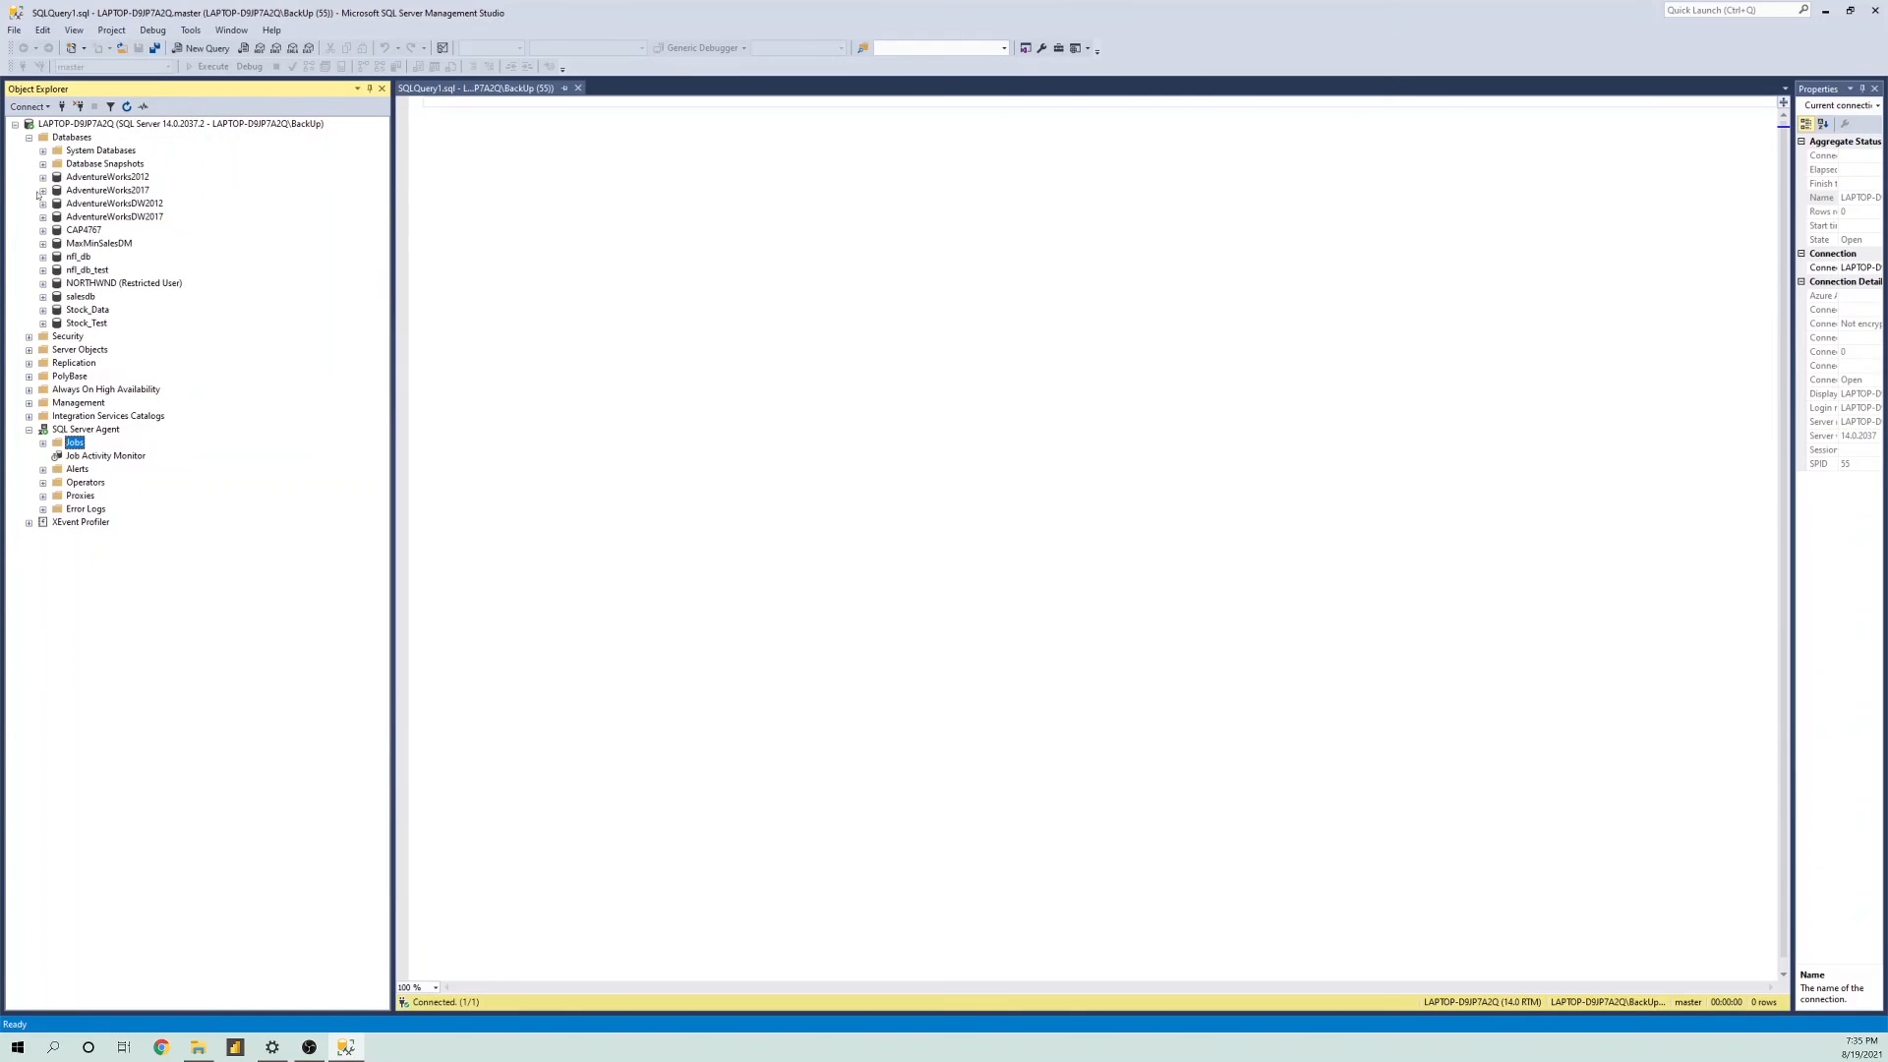
click(42, 255)
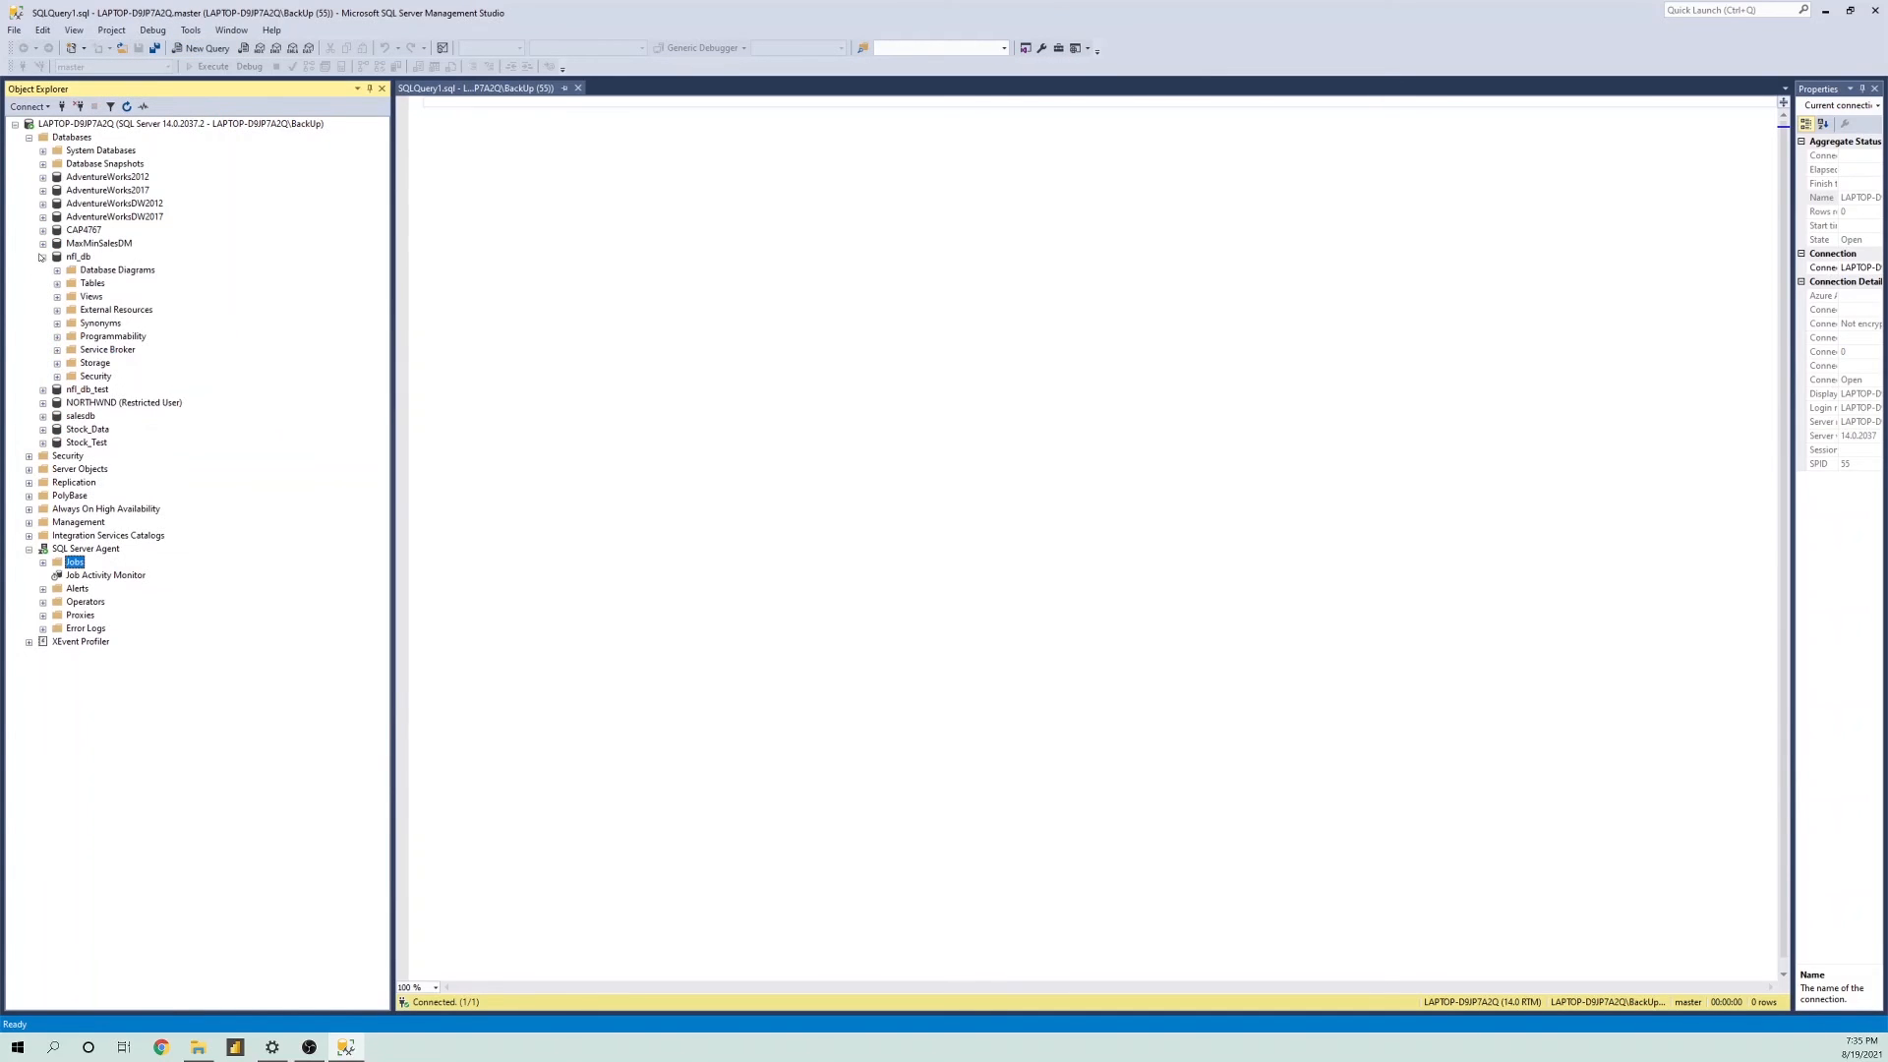
click(56, 269)
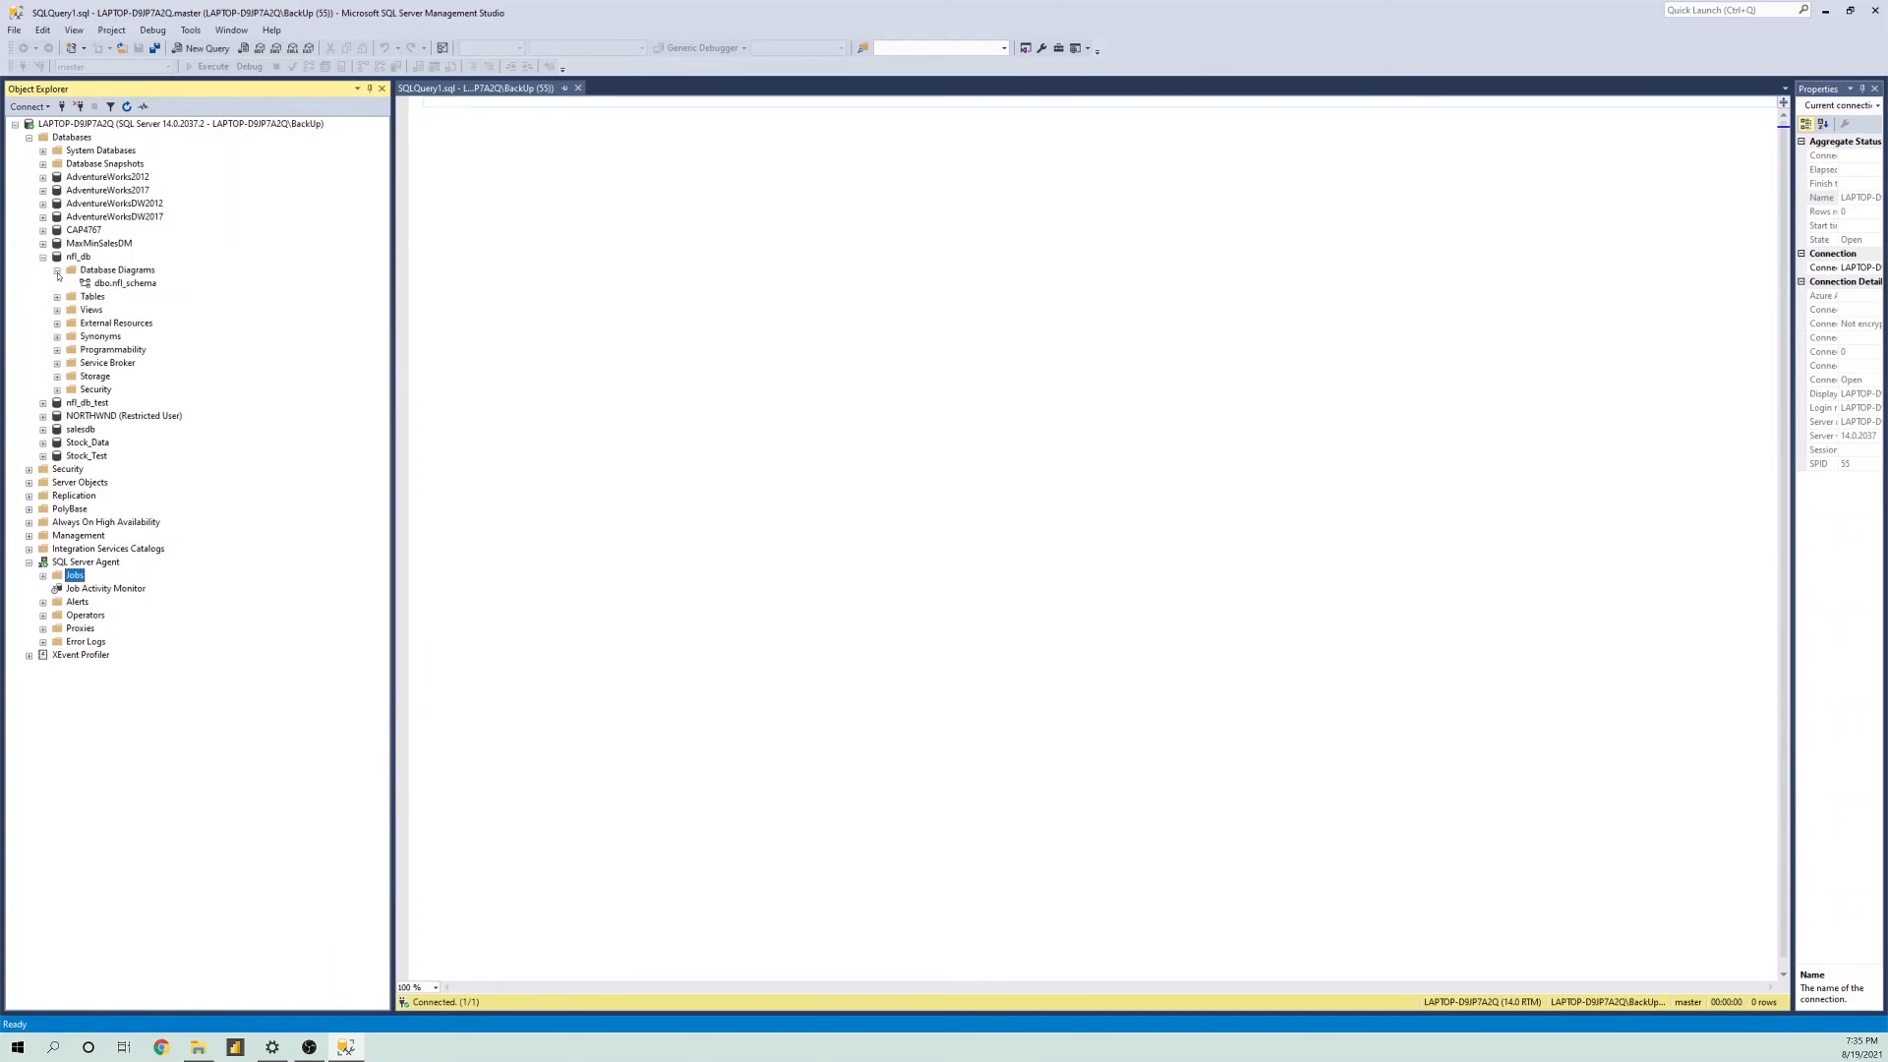
click(104, 284)
double_click(122, 281)
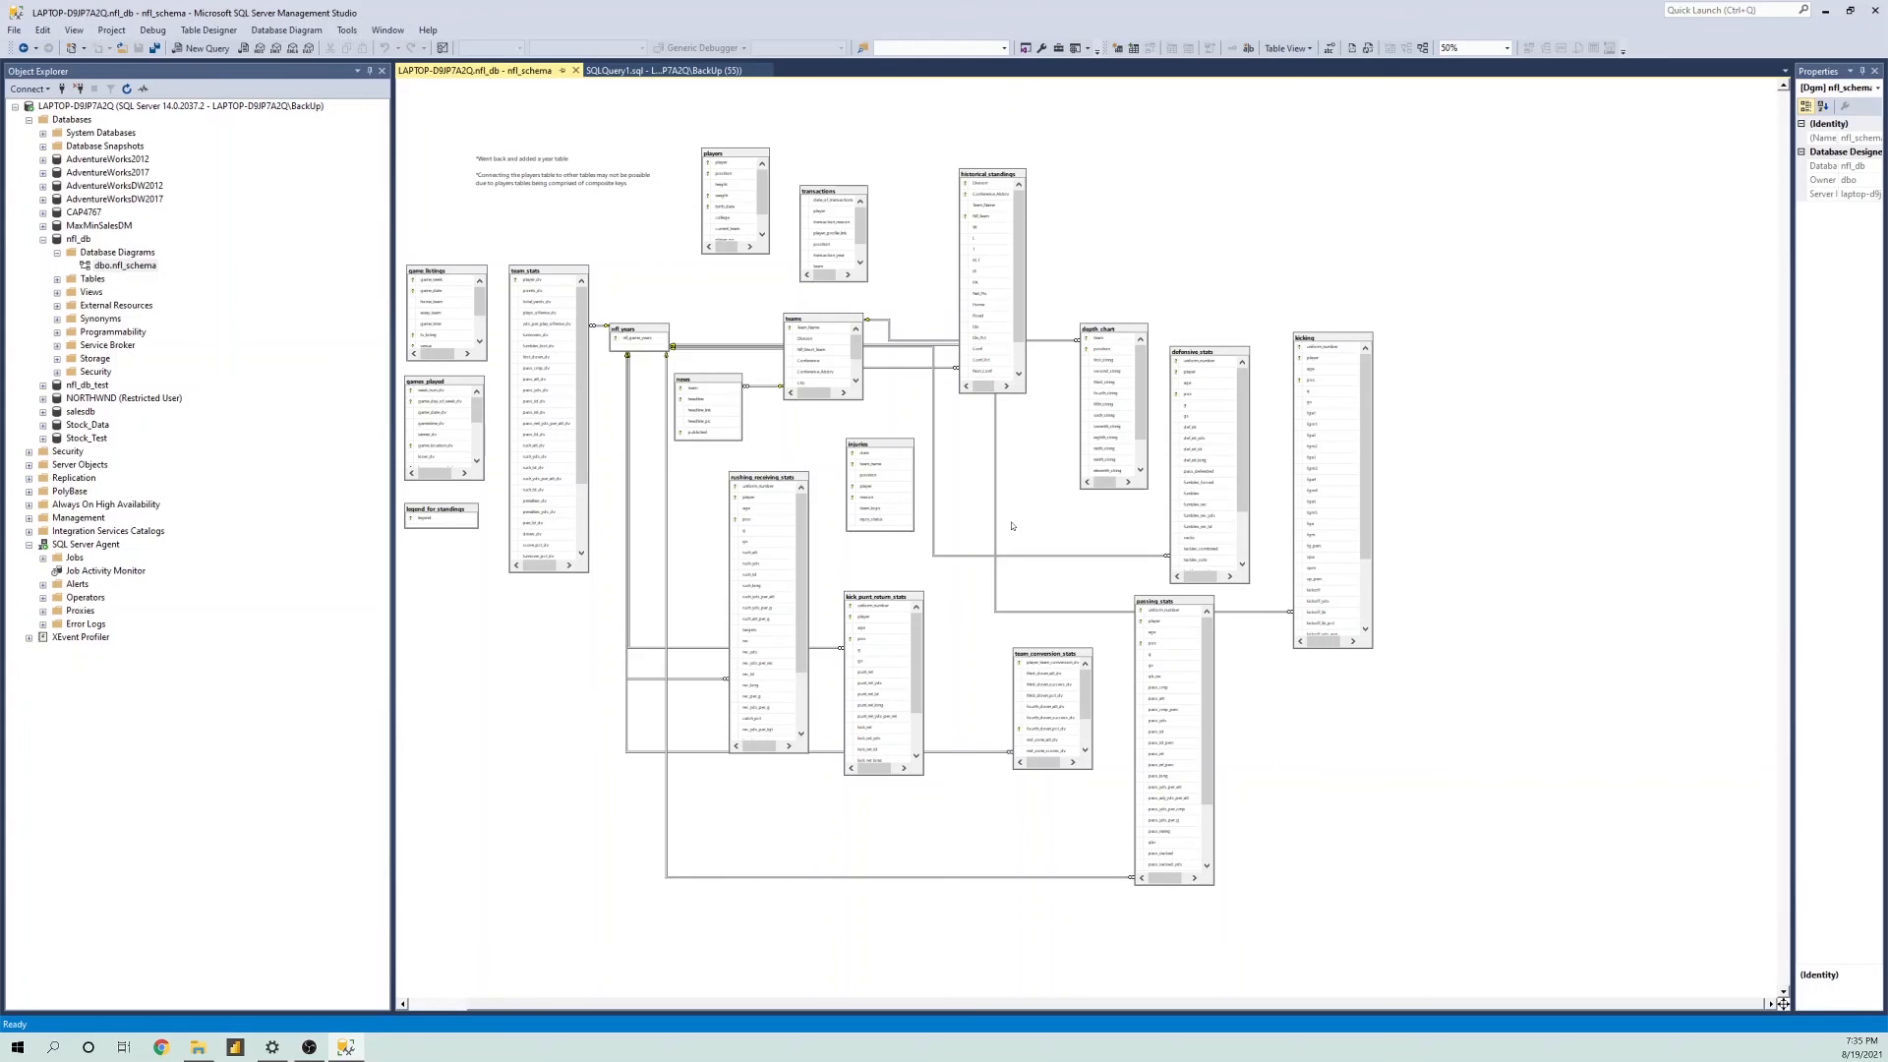
click(692, 344)
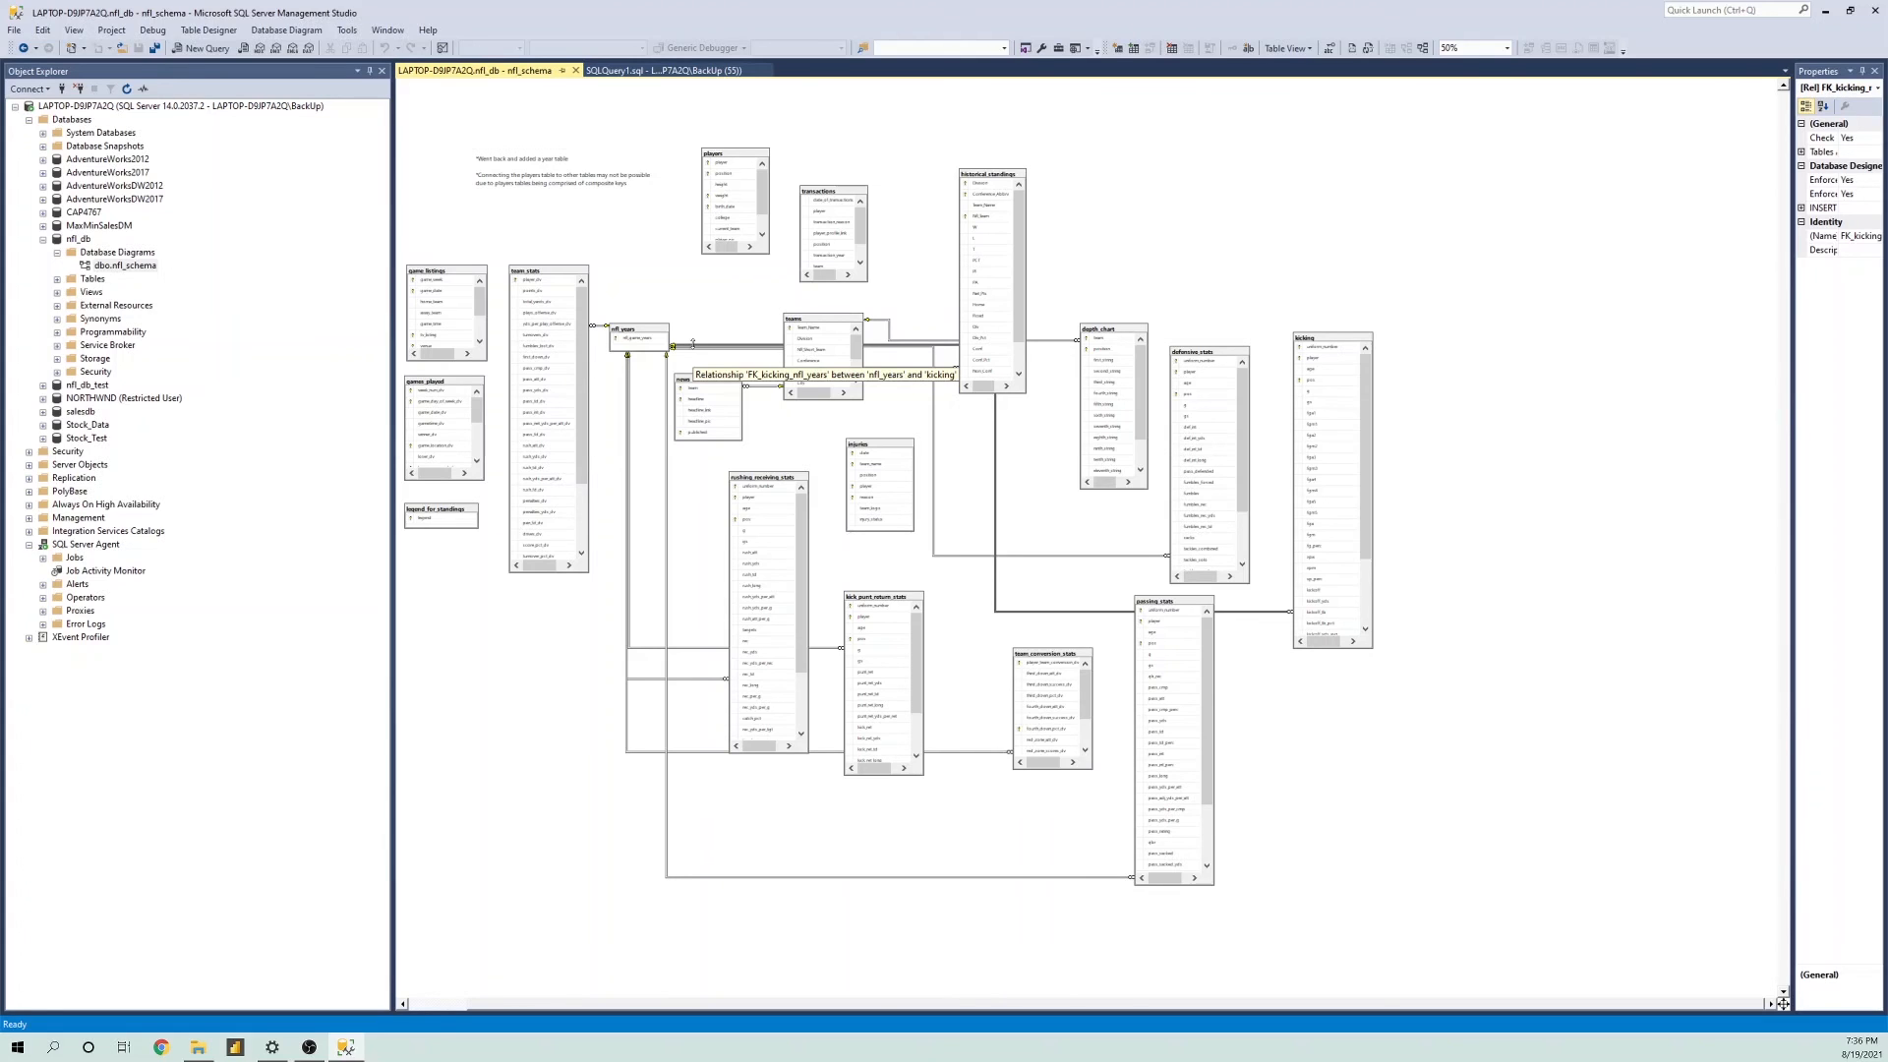
click(1041, 543)
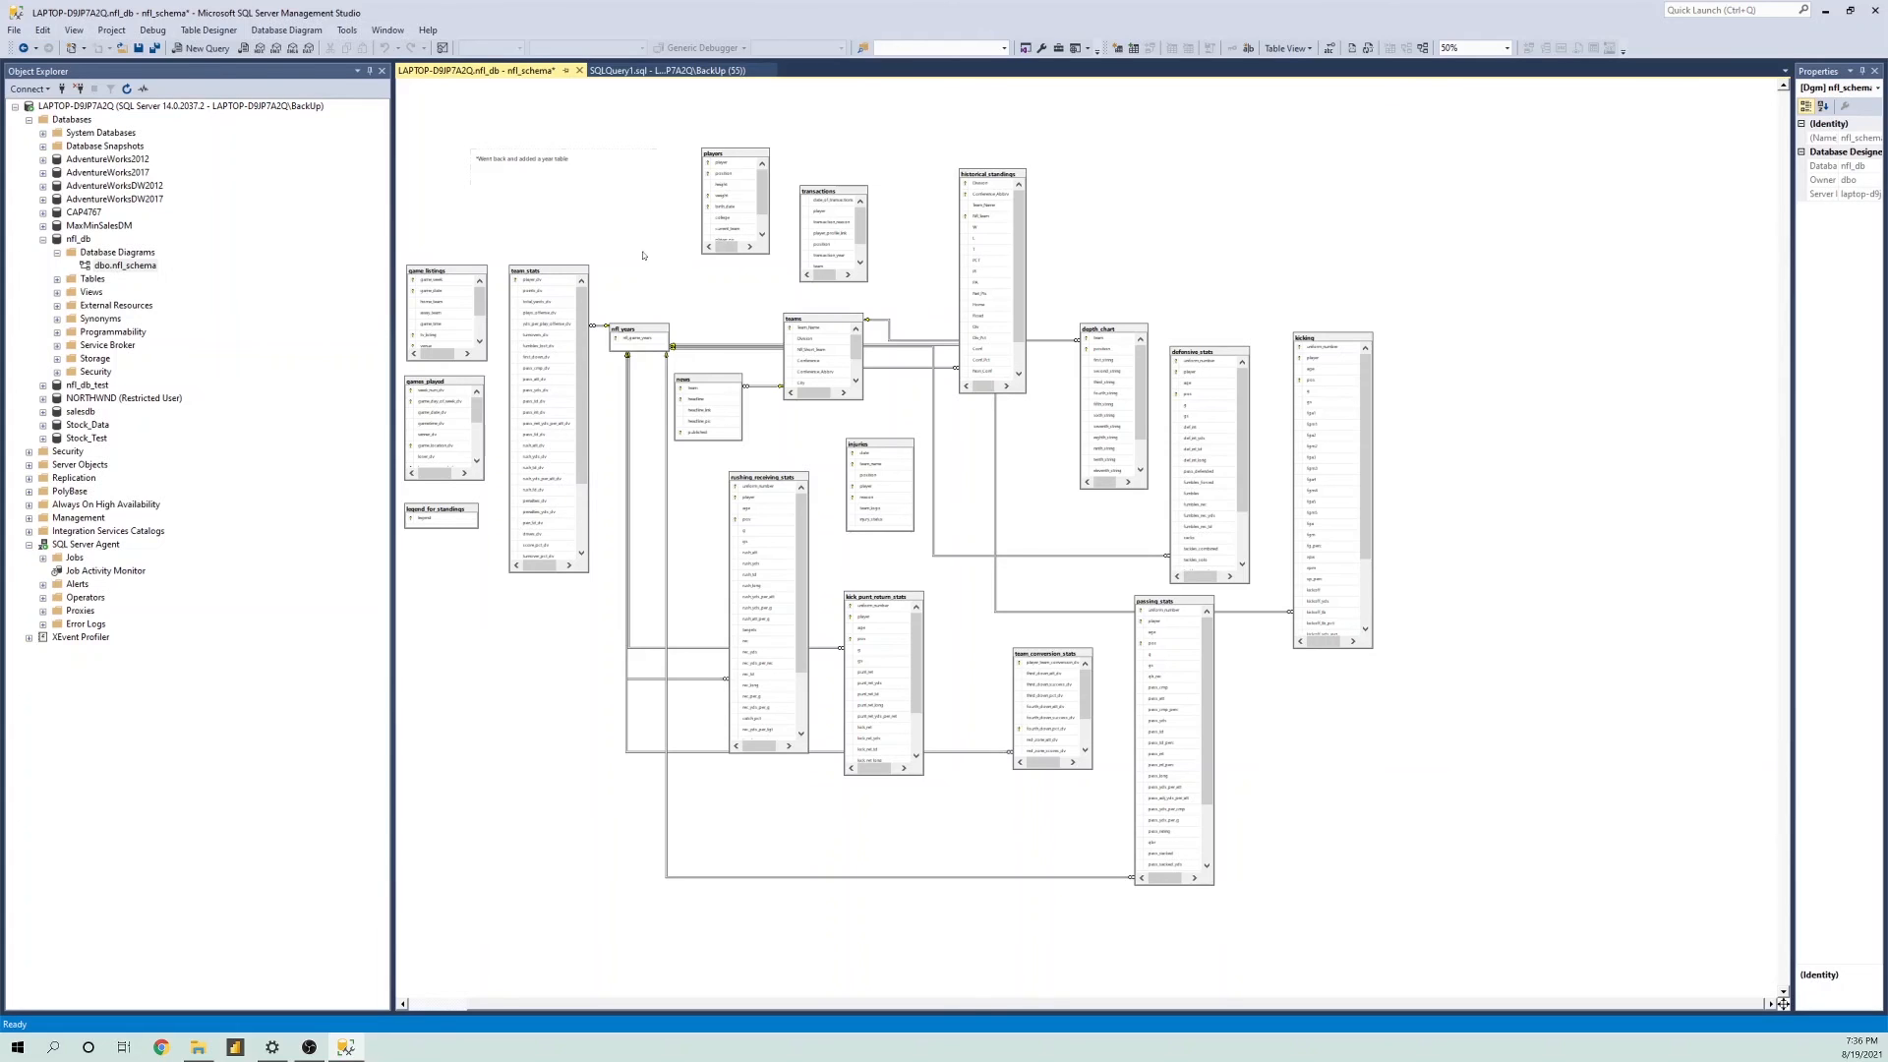
click(580, 70)
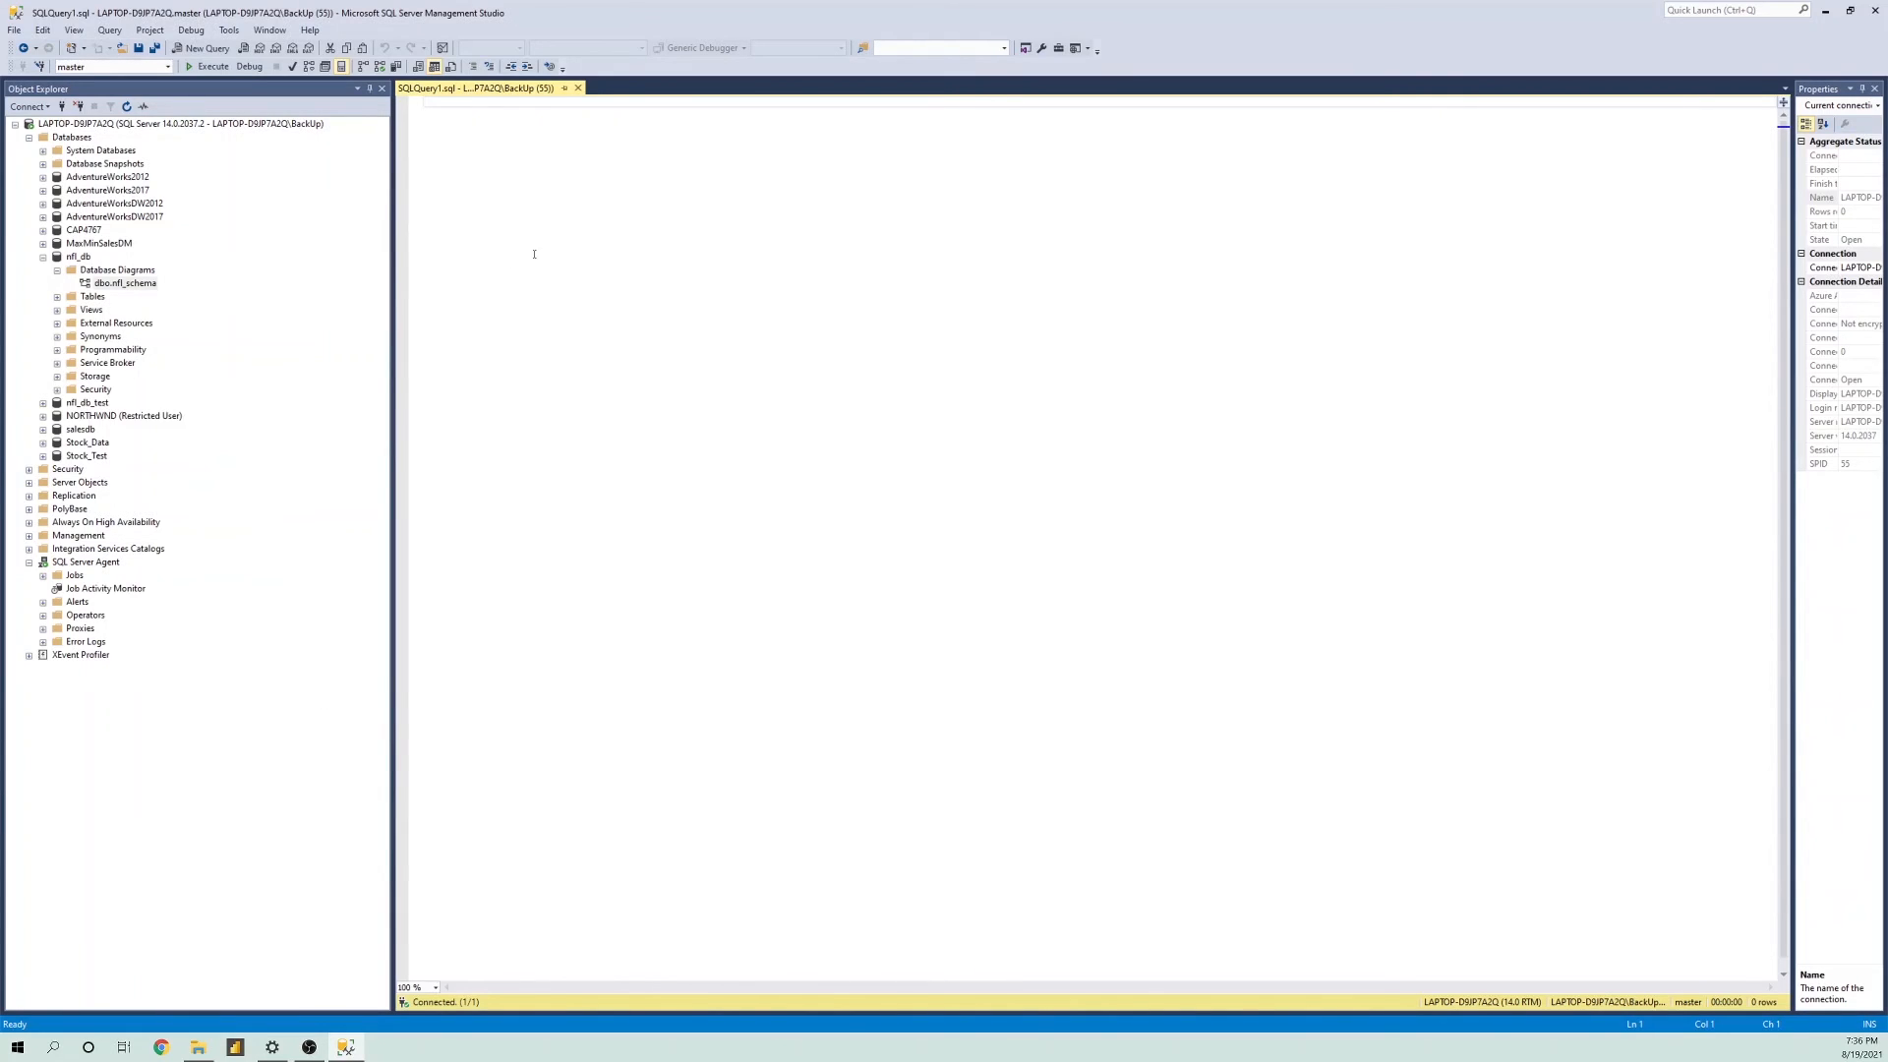
- Switch the query connection to nfl_db by executing USE nfl_db; with GO, then clear the query text
text(USE nfl_db;)
key(Return)
text(GO)
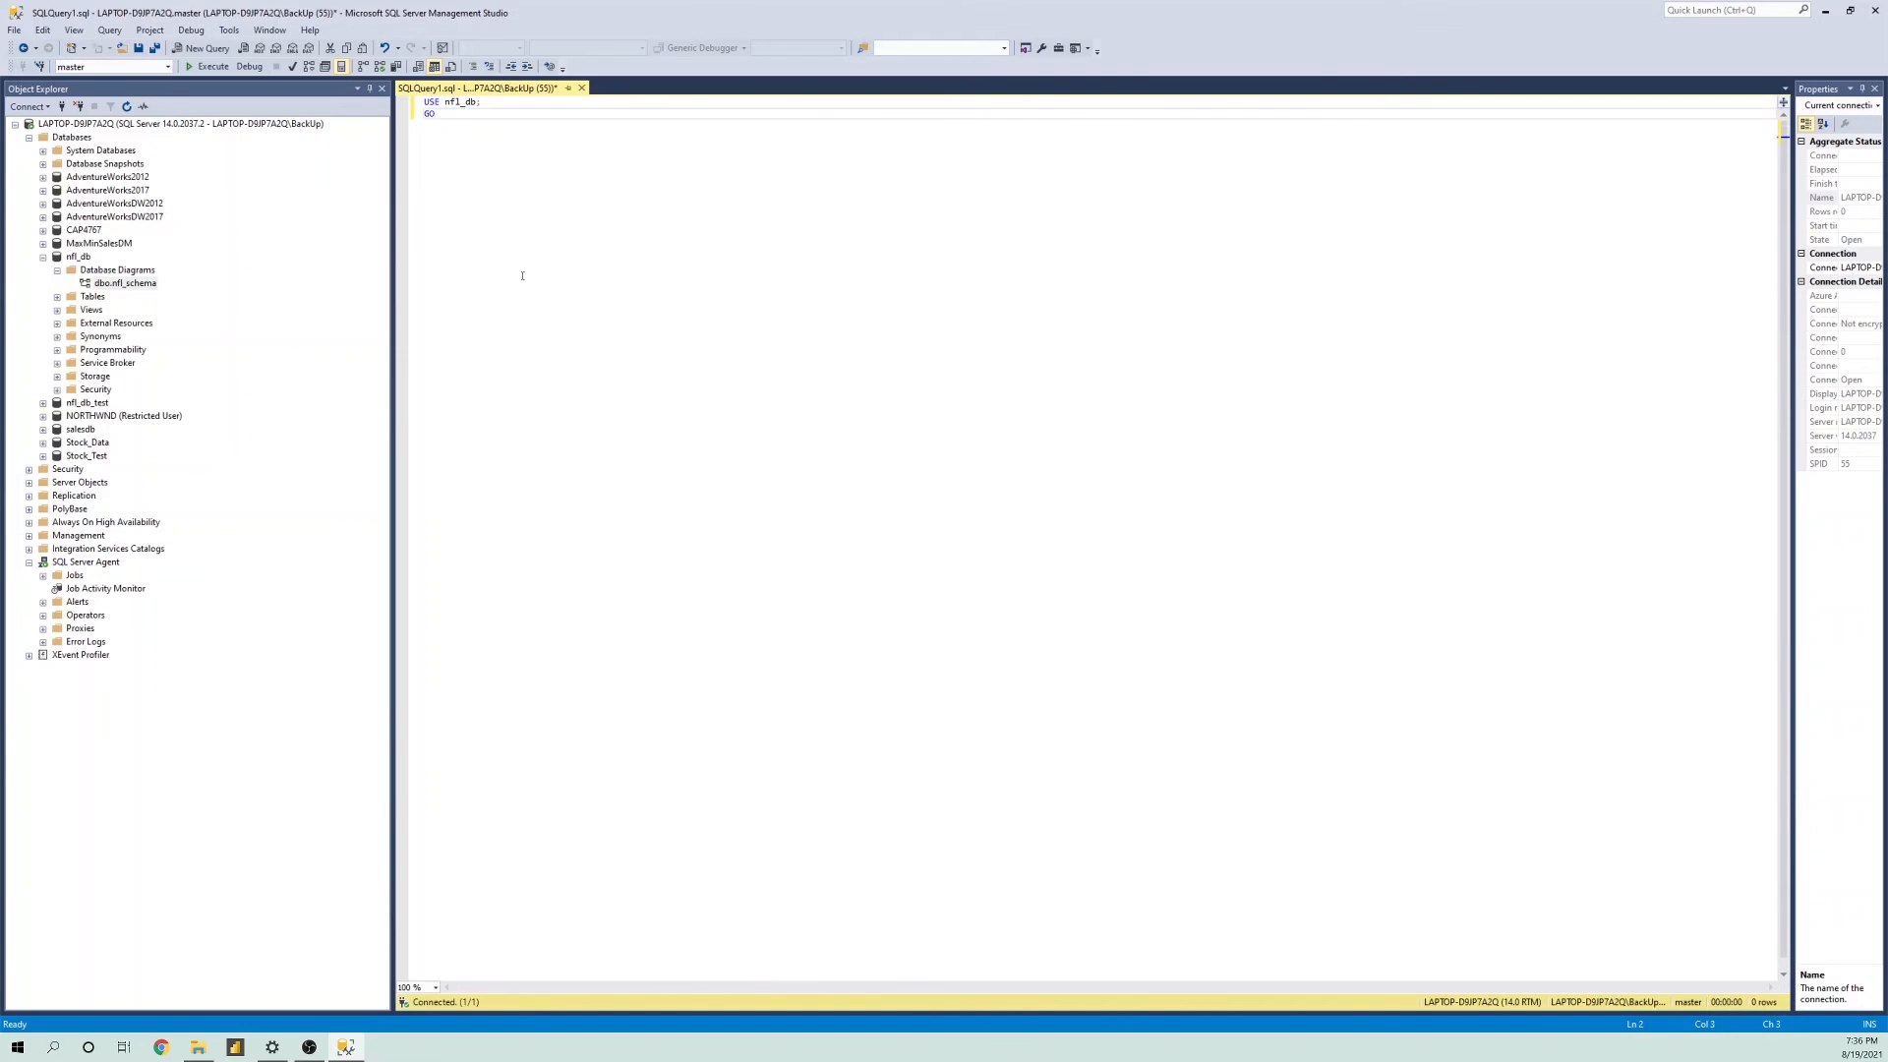
key(F5)
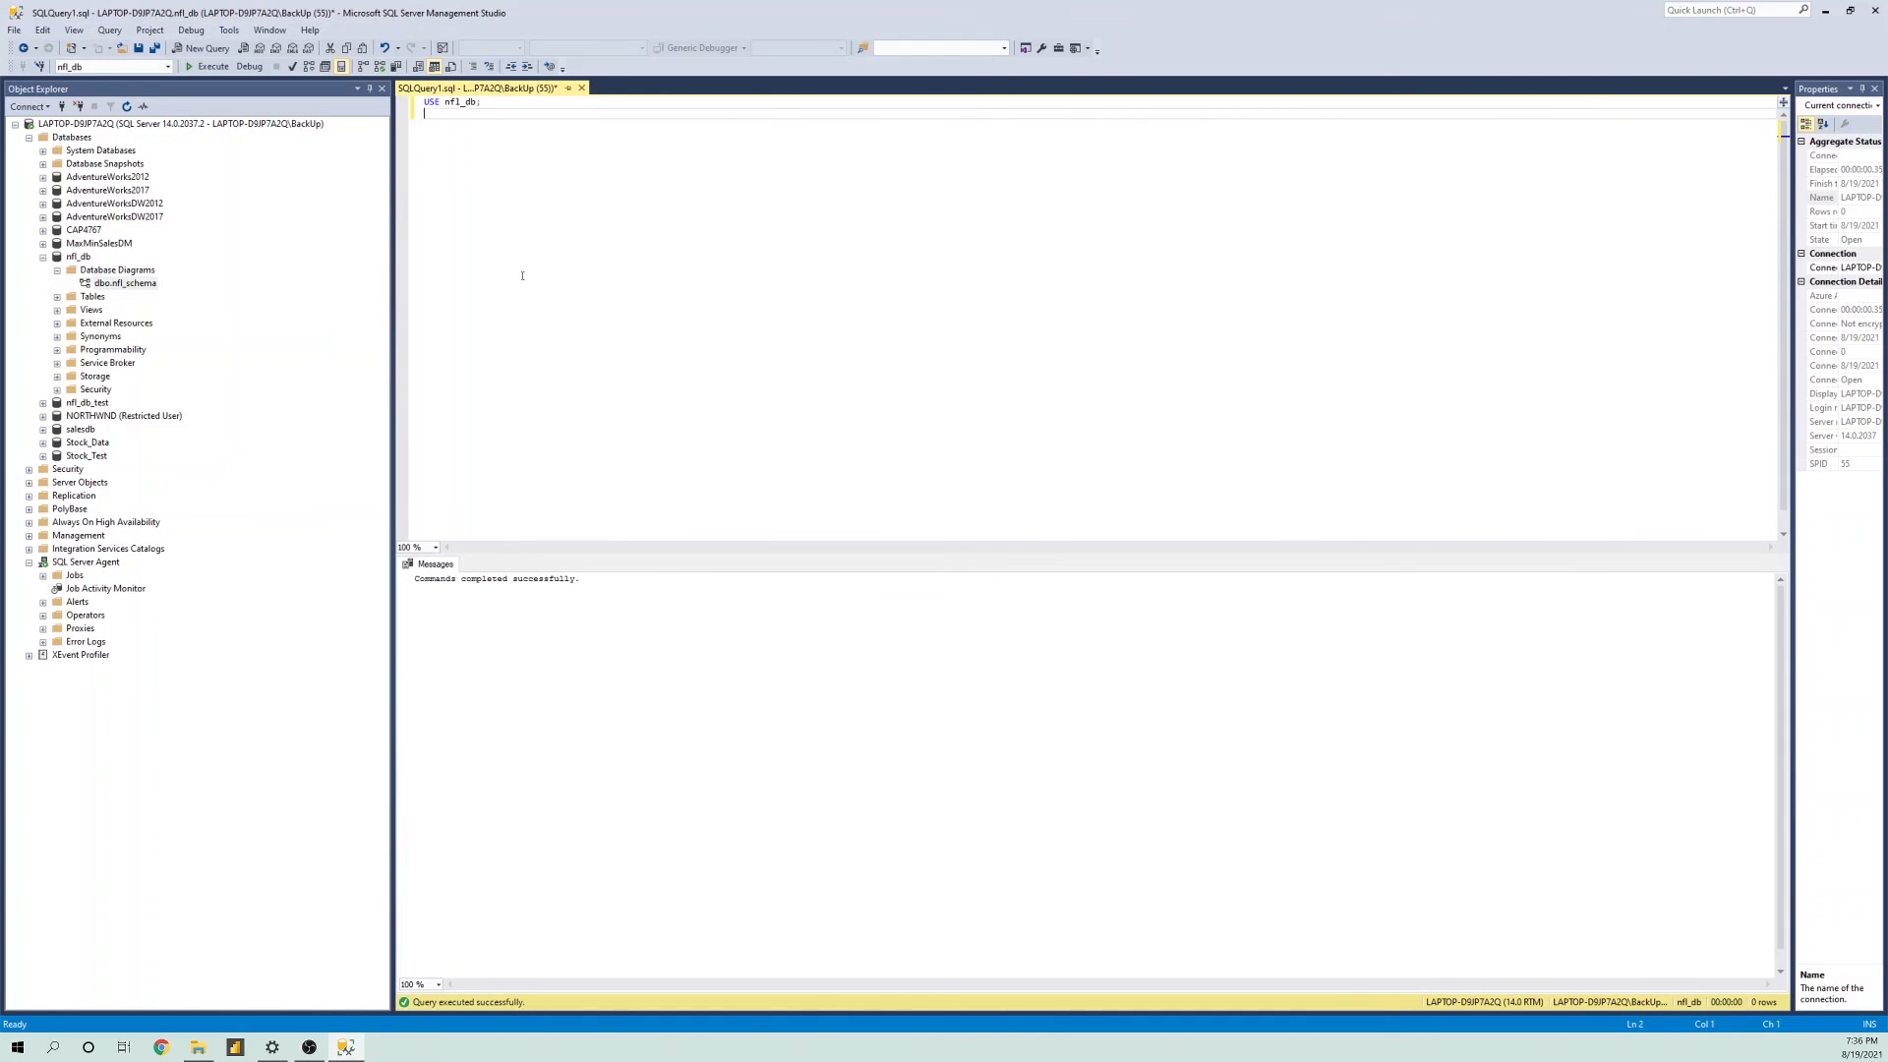
key(ctrl+a)
key(Delete)
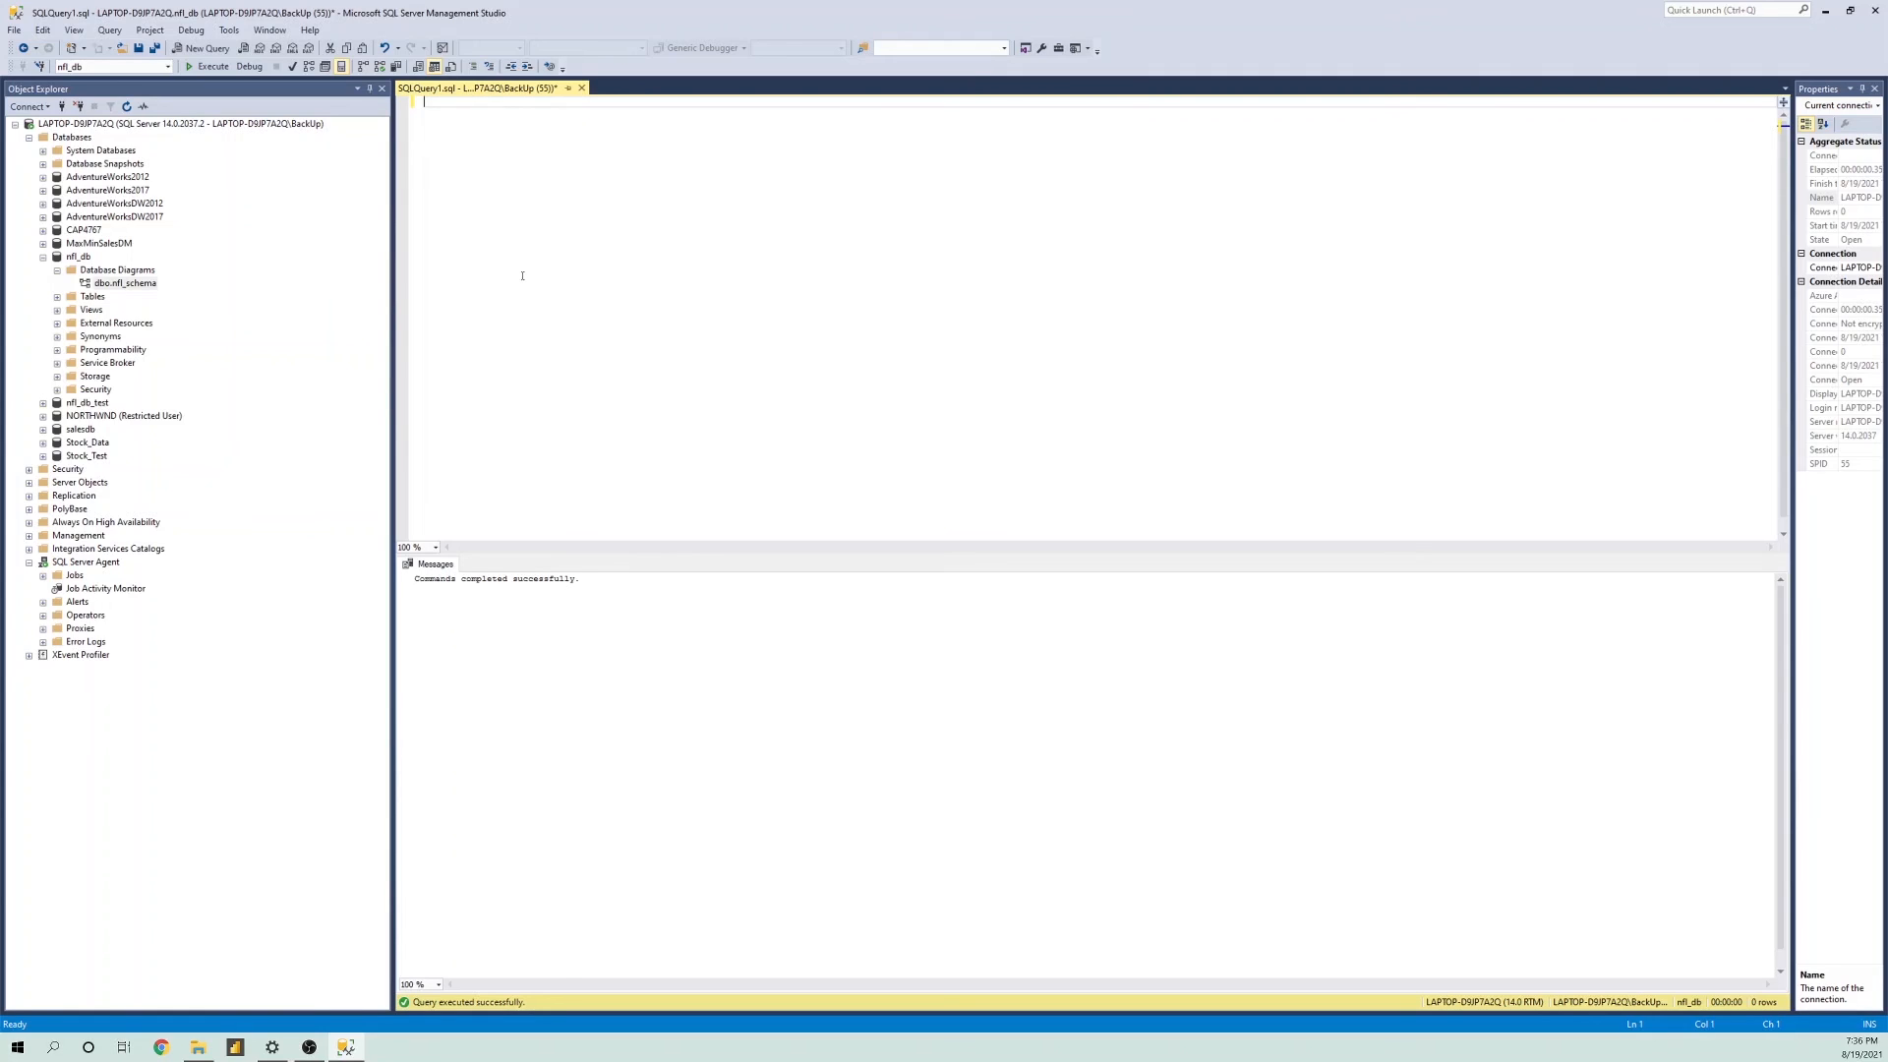
- Write the query SELECT * FROM transactions in the empty query window
text(SELECT transac)
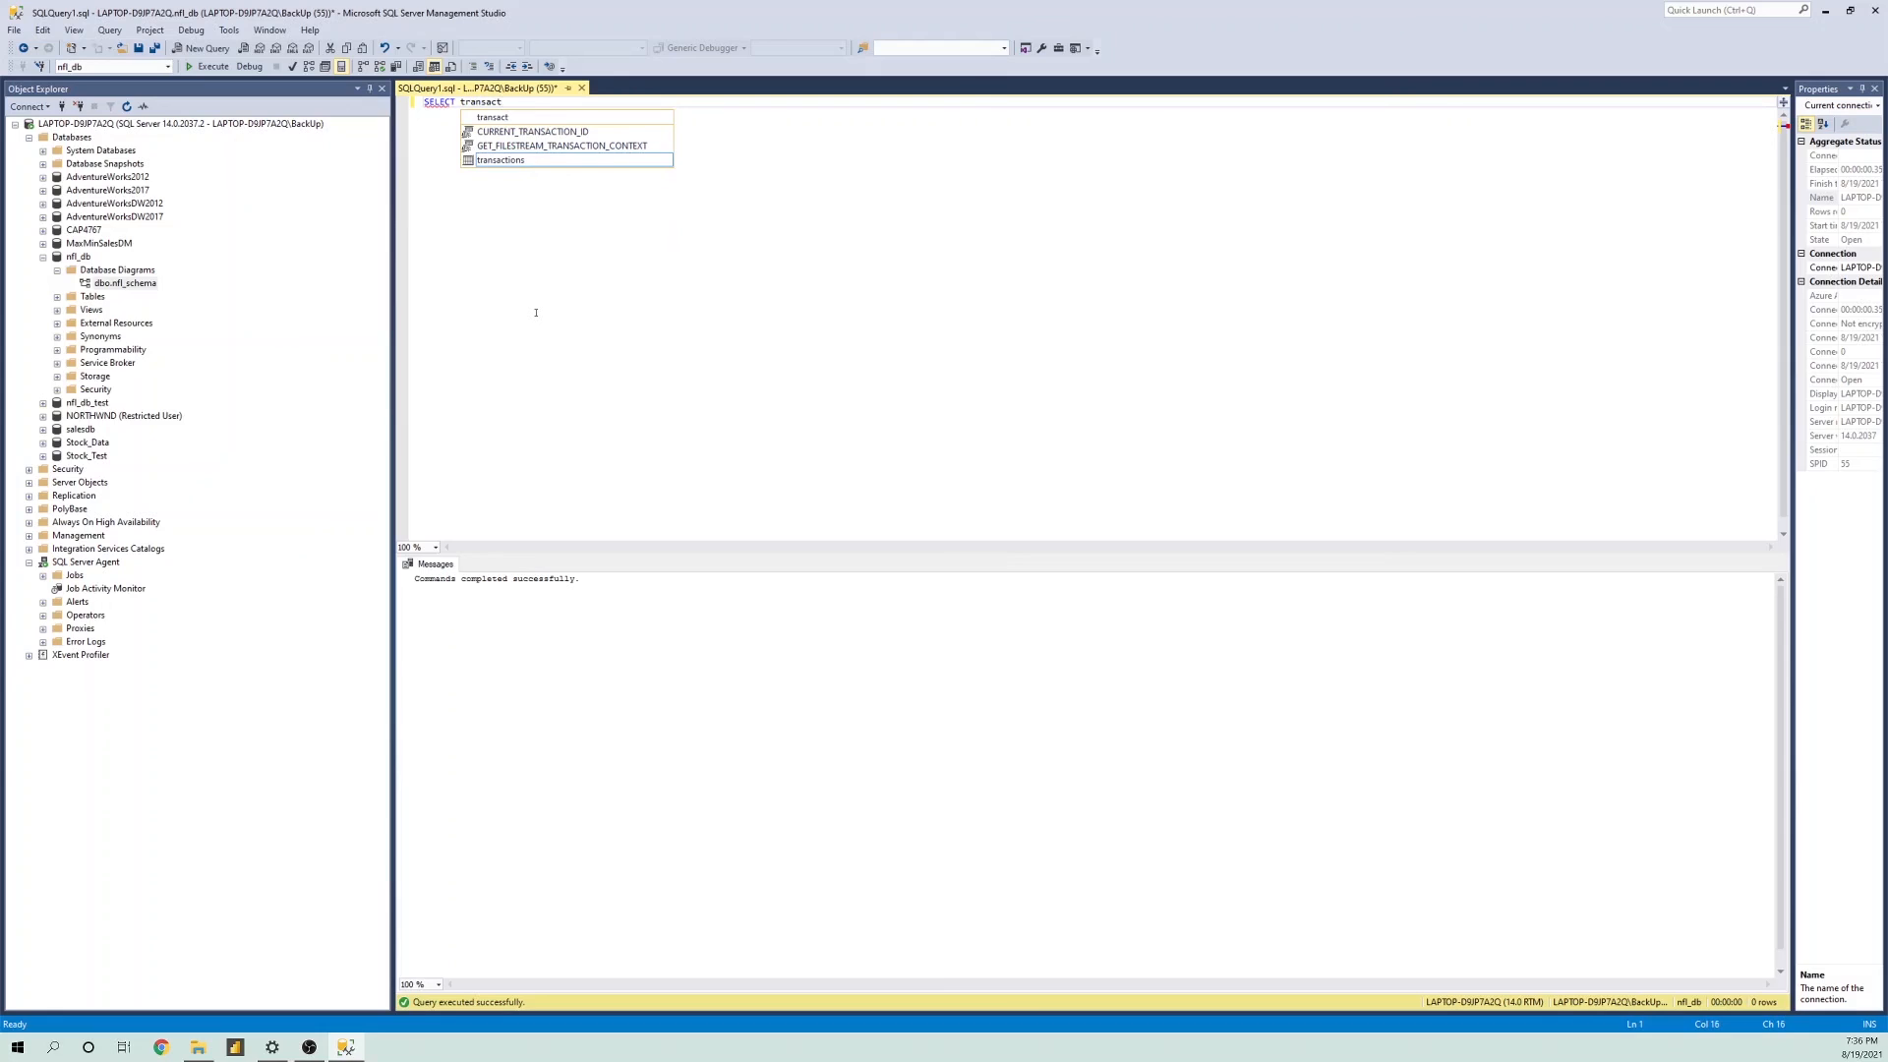
text(t)
key(Tab)
key(Left)
key(Left)
key(Left)
key(Left)
key(Left)
key(Left)
key(Left)
key(Left)
key(Left)
key(Left)
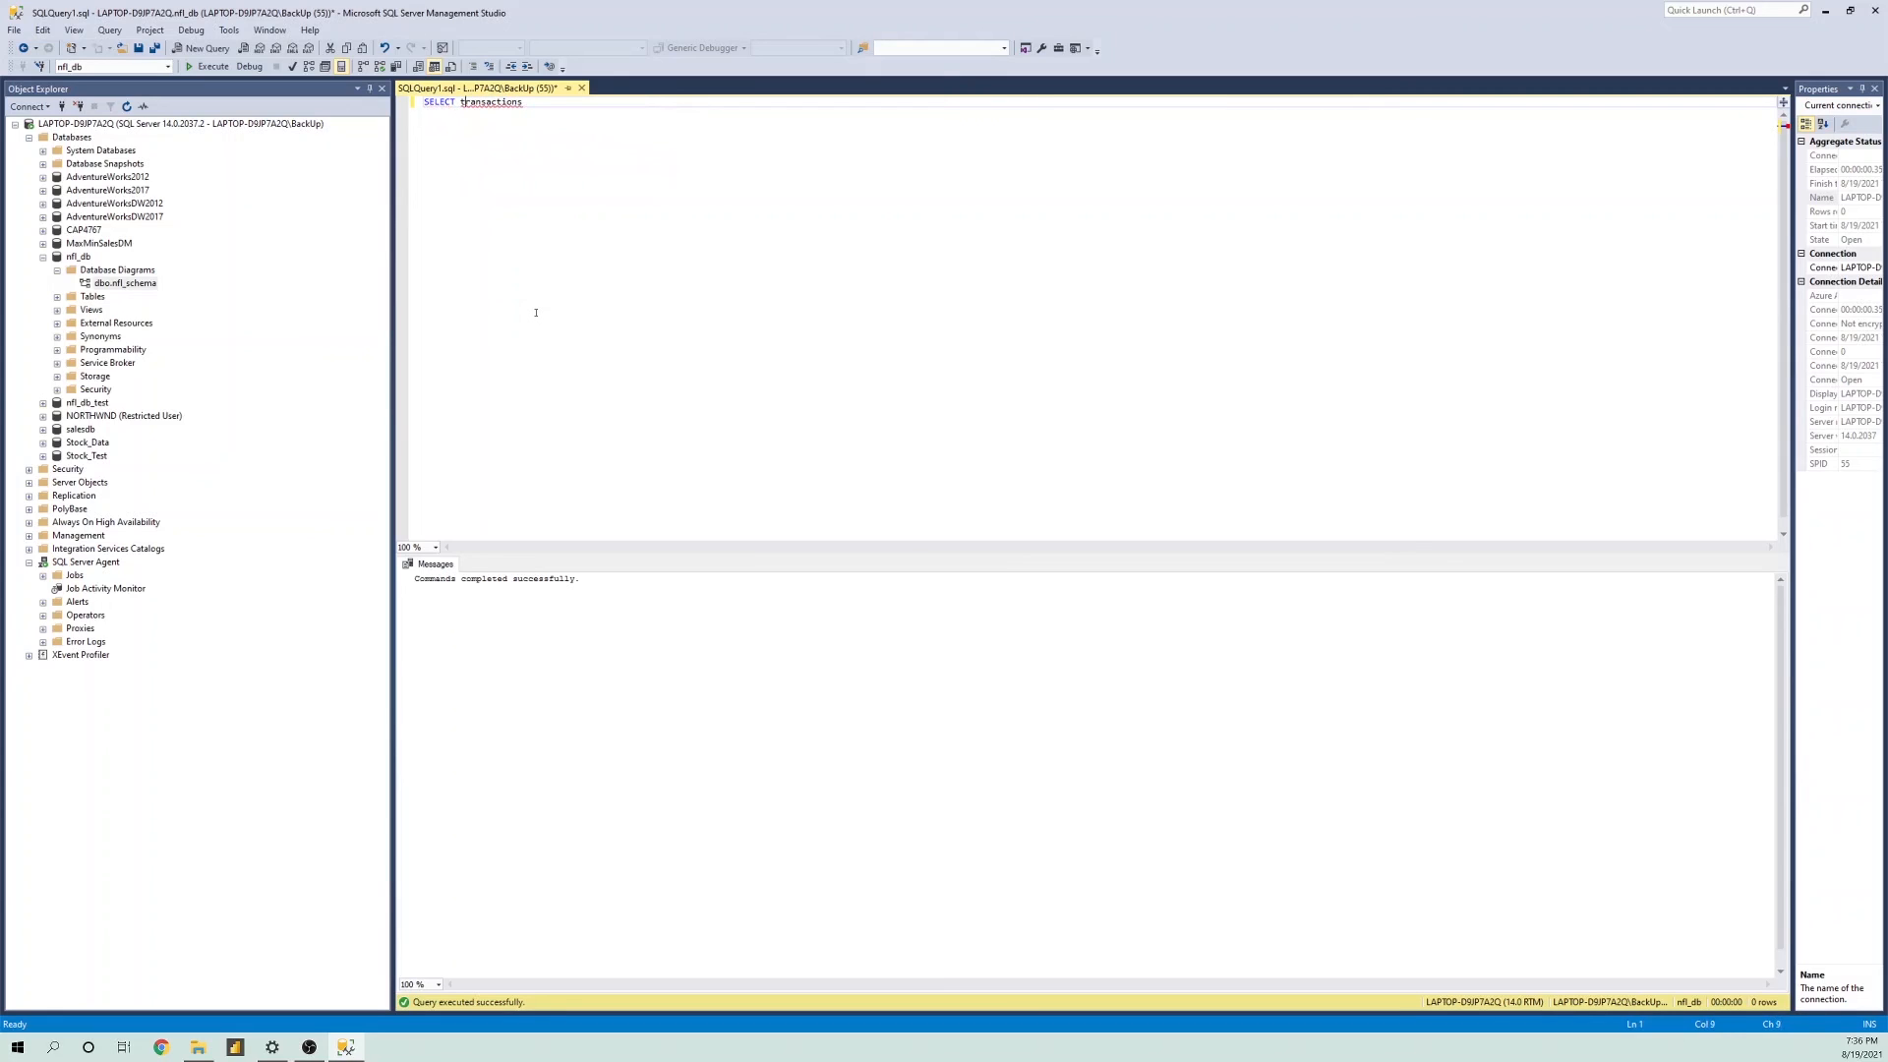
text(* FROM)
key(End)
key(Return)
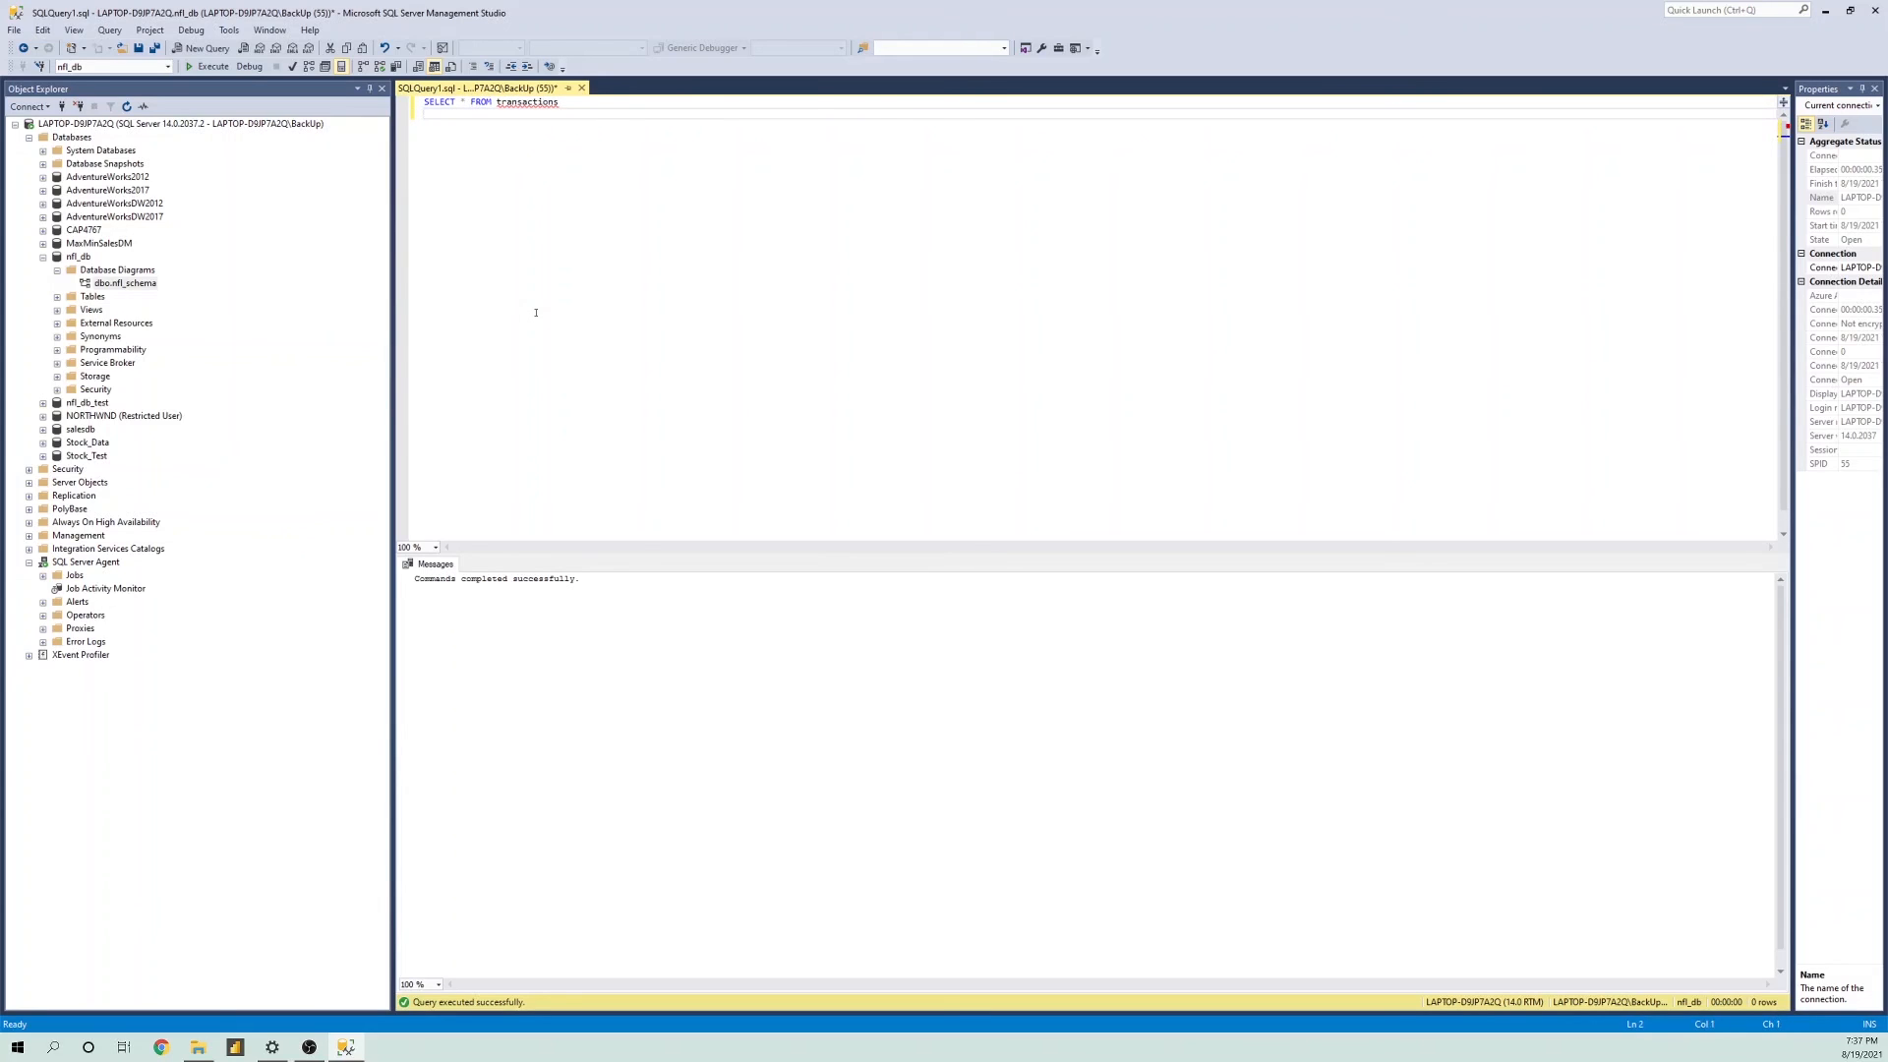
text(WHERE date_of_transactions)
key(BackSpace)
key(BackSpace)
key(BackSpace)
key(BackSpace)
key(BackSpace)
key(BackSpace)
key(BackSpace)
key(BackSpace)
key(BackSpace)
key(BackSpace)
key(BackSpace)
key(BackSpace)
key(BackSpace)
key(BackSpace)
key(BackSpace)
key(BackSpace)
key(BackSpace)
key(BackSpace)
key(BackSpace)
key(BackSpace)
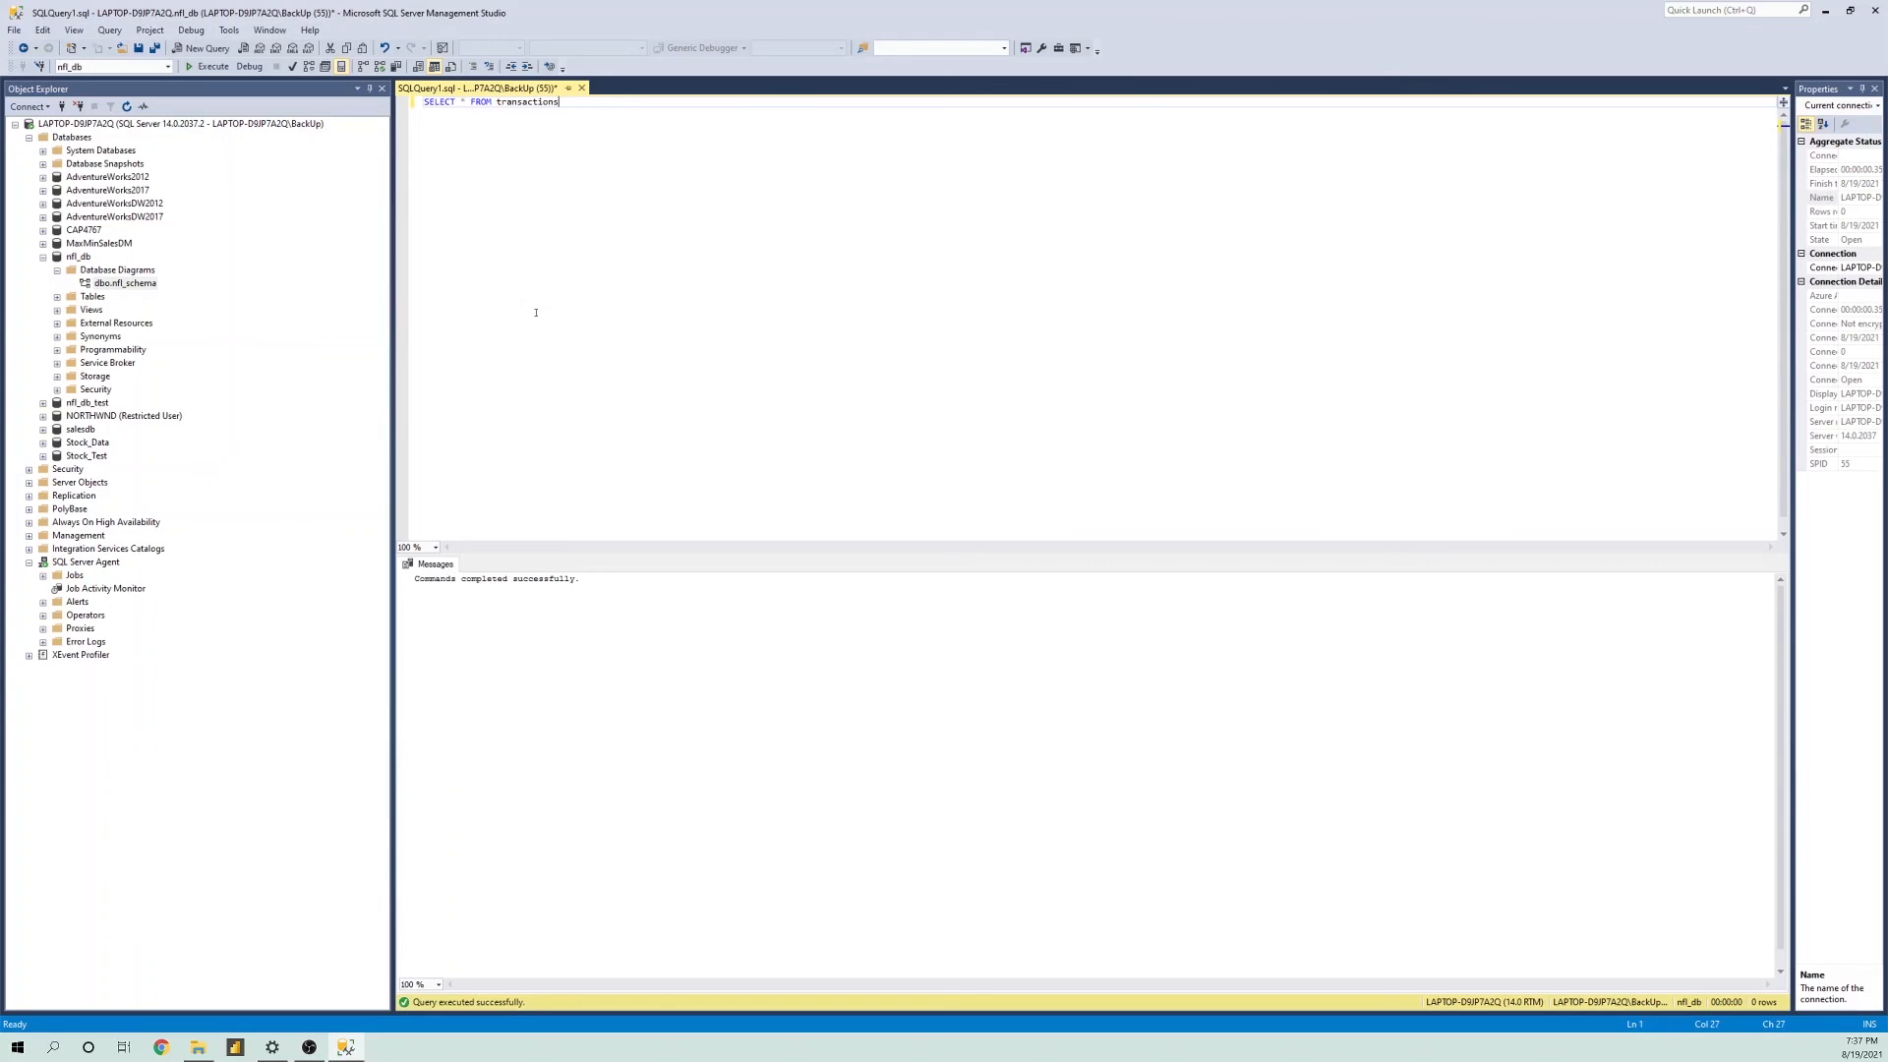
- Add ORDER BY date_of_transactions DESC to the transactions query and execute it
text(ORDER)
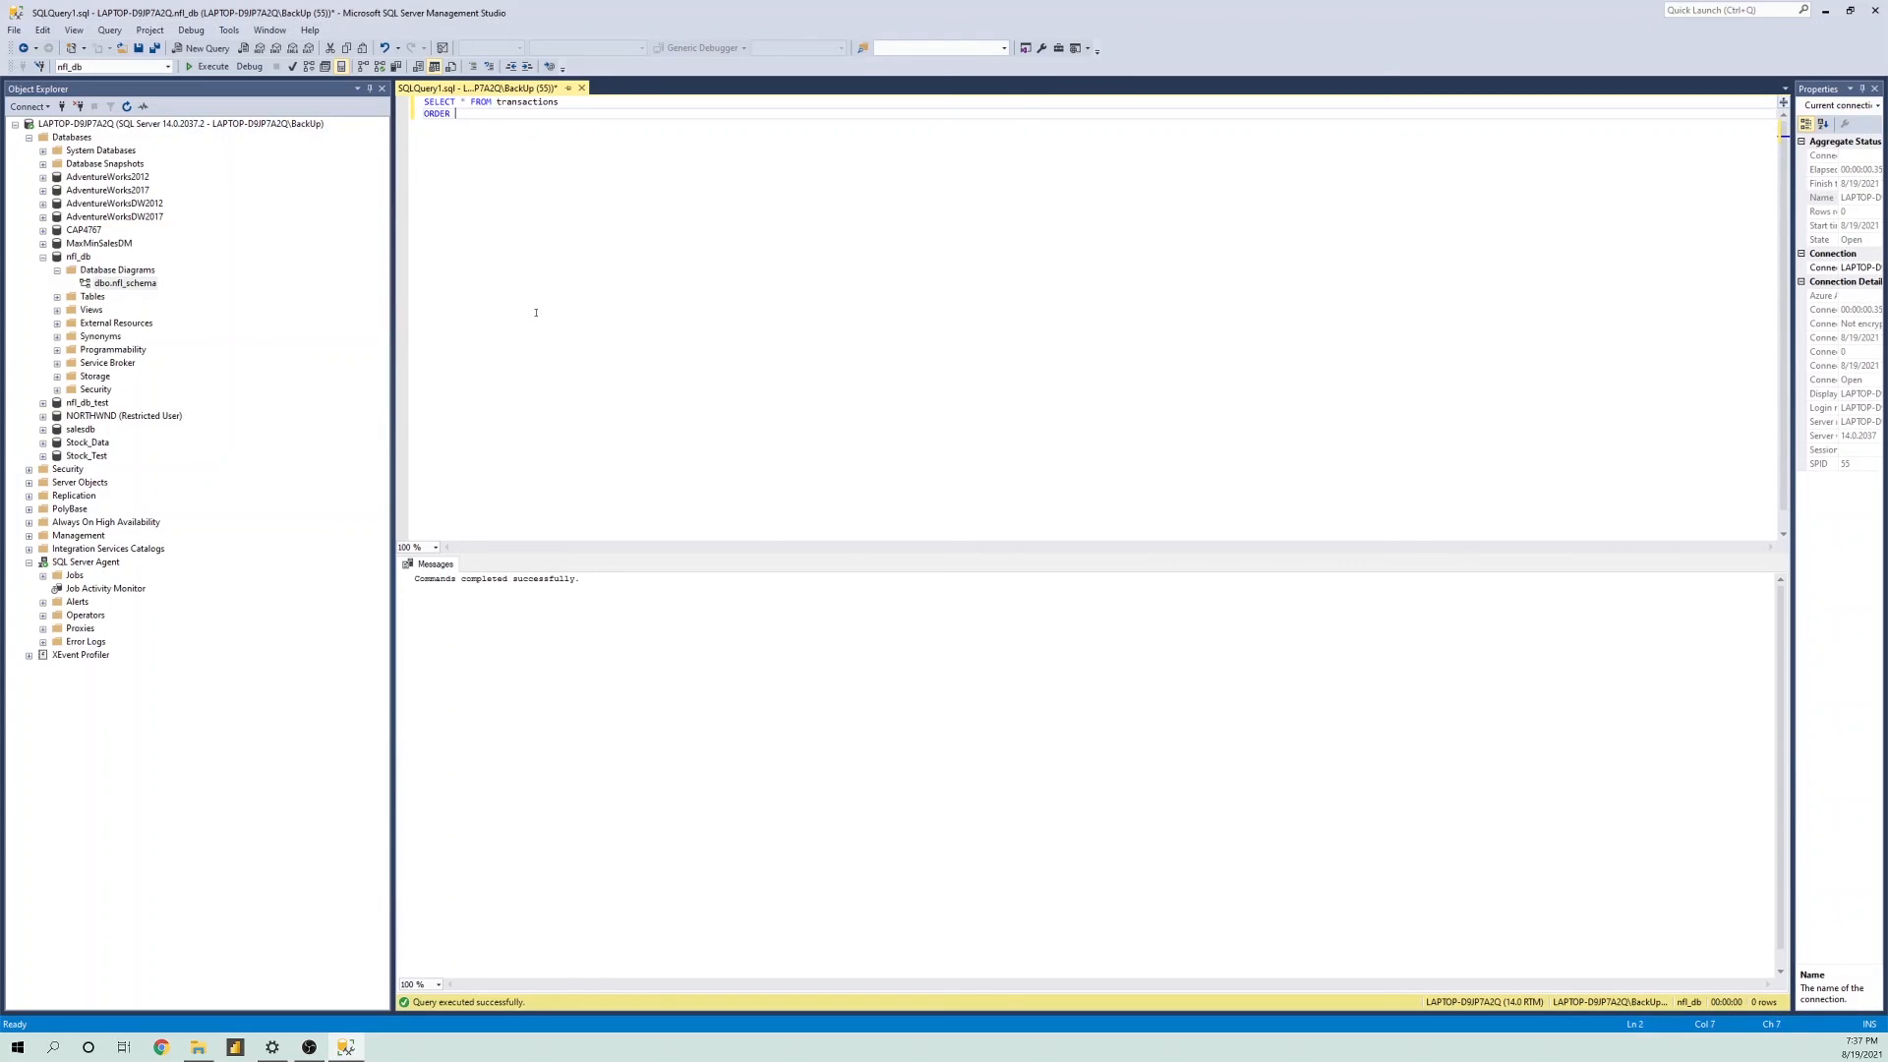
text( BY date_of_transactions)
key(Tab)
text(DESC)
key(F5)
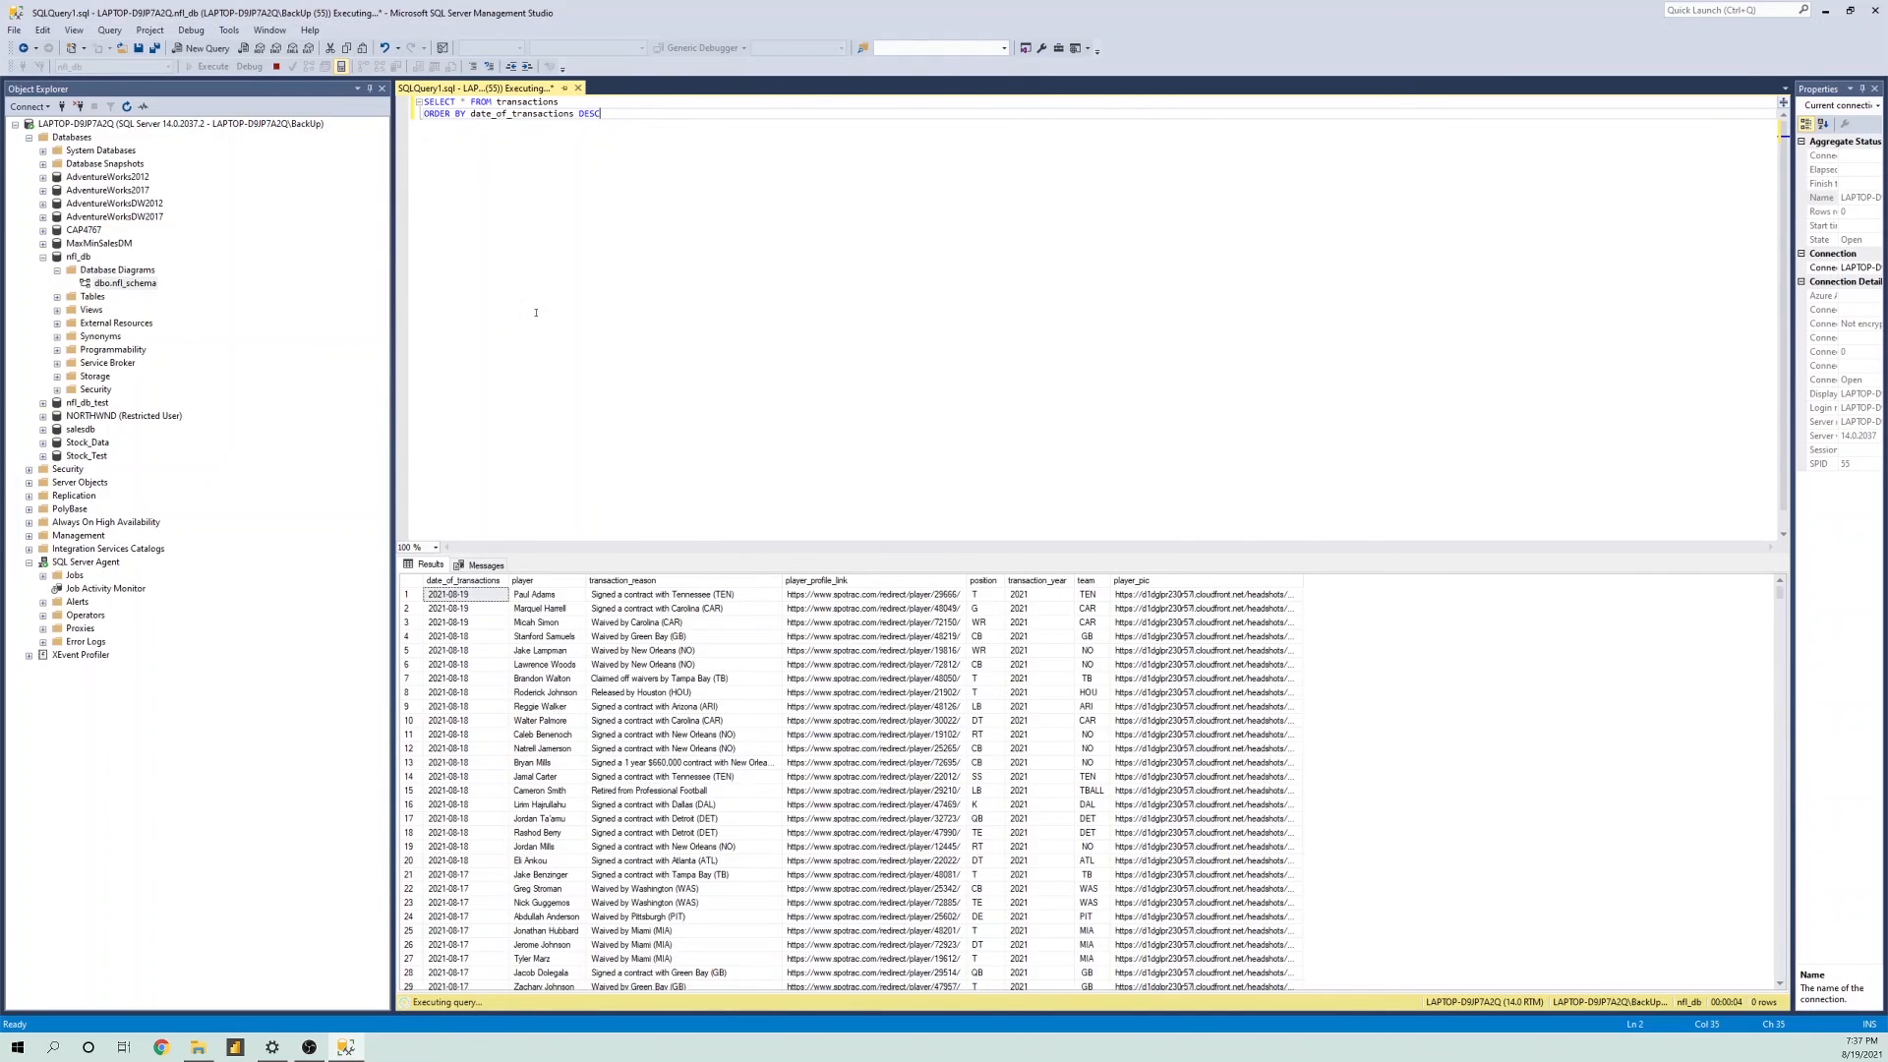
- Examine the date, player, transaction reason, profile link and player picture values in the newest transactions rows
click(501, 595)
click(487, 623)
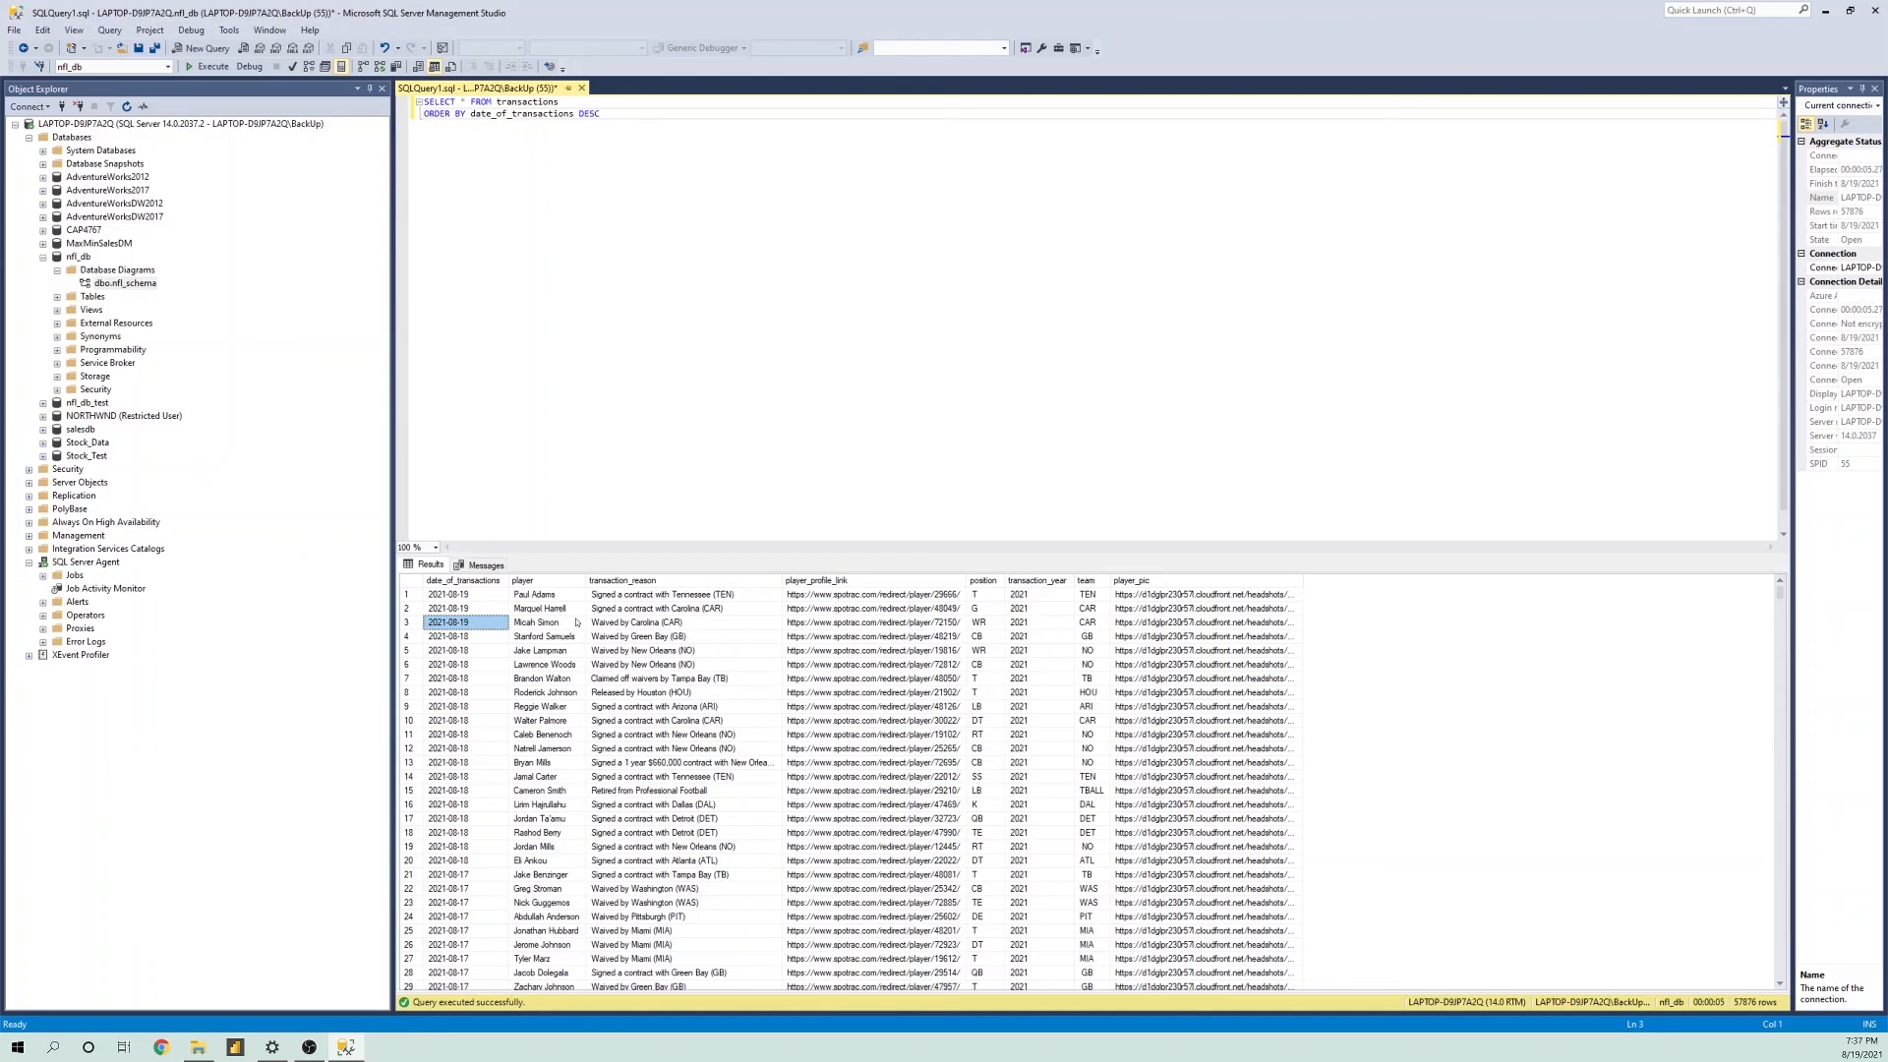
click(572, 623)
click(626, 622)
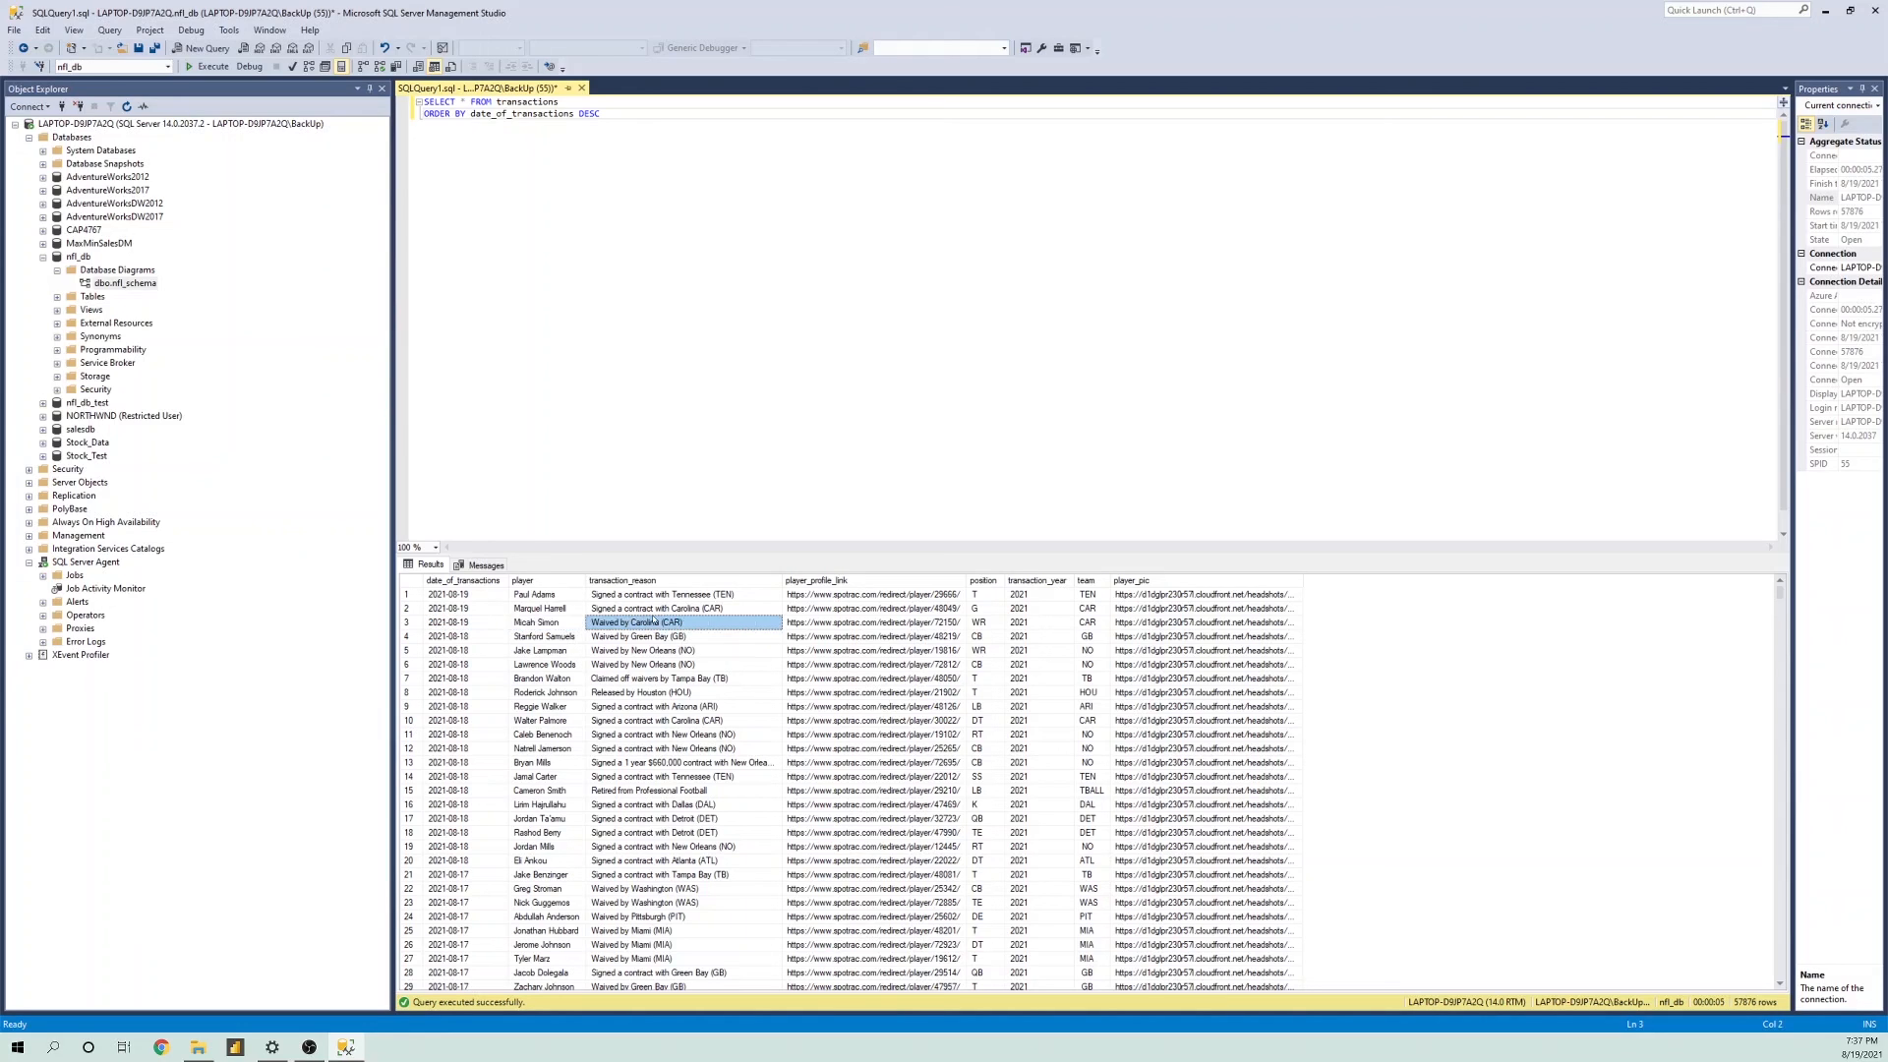
click(821, 626)
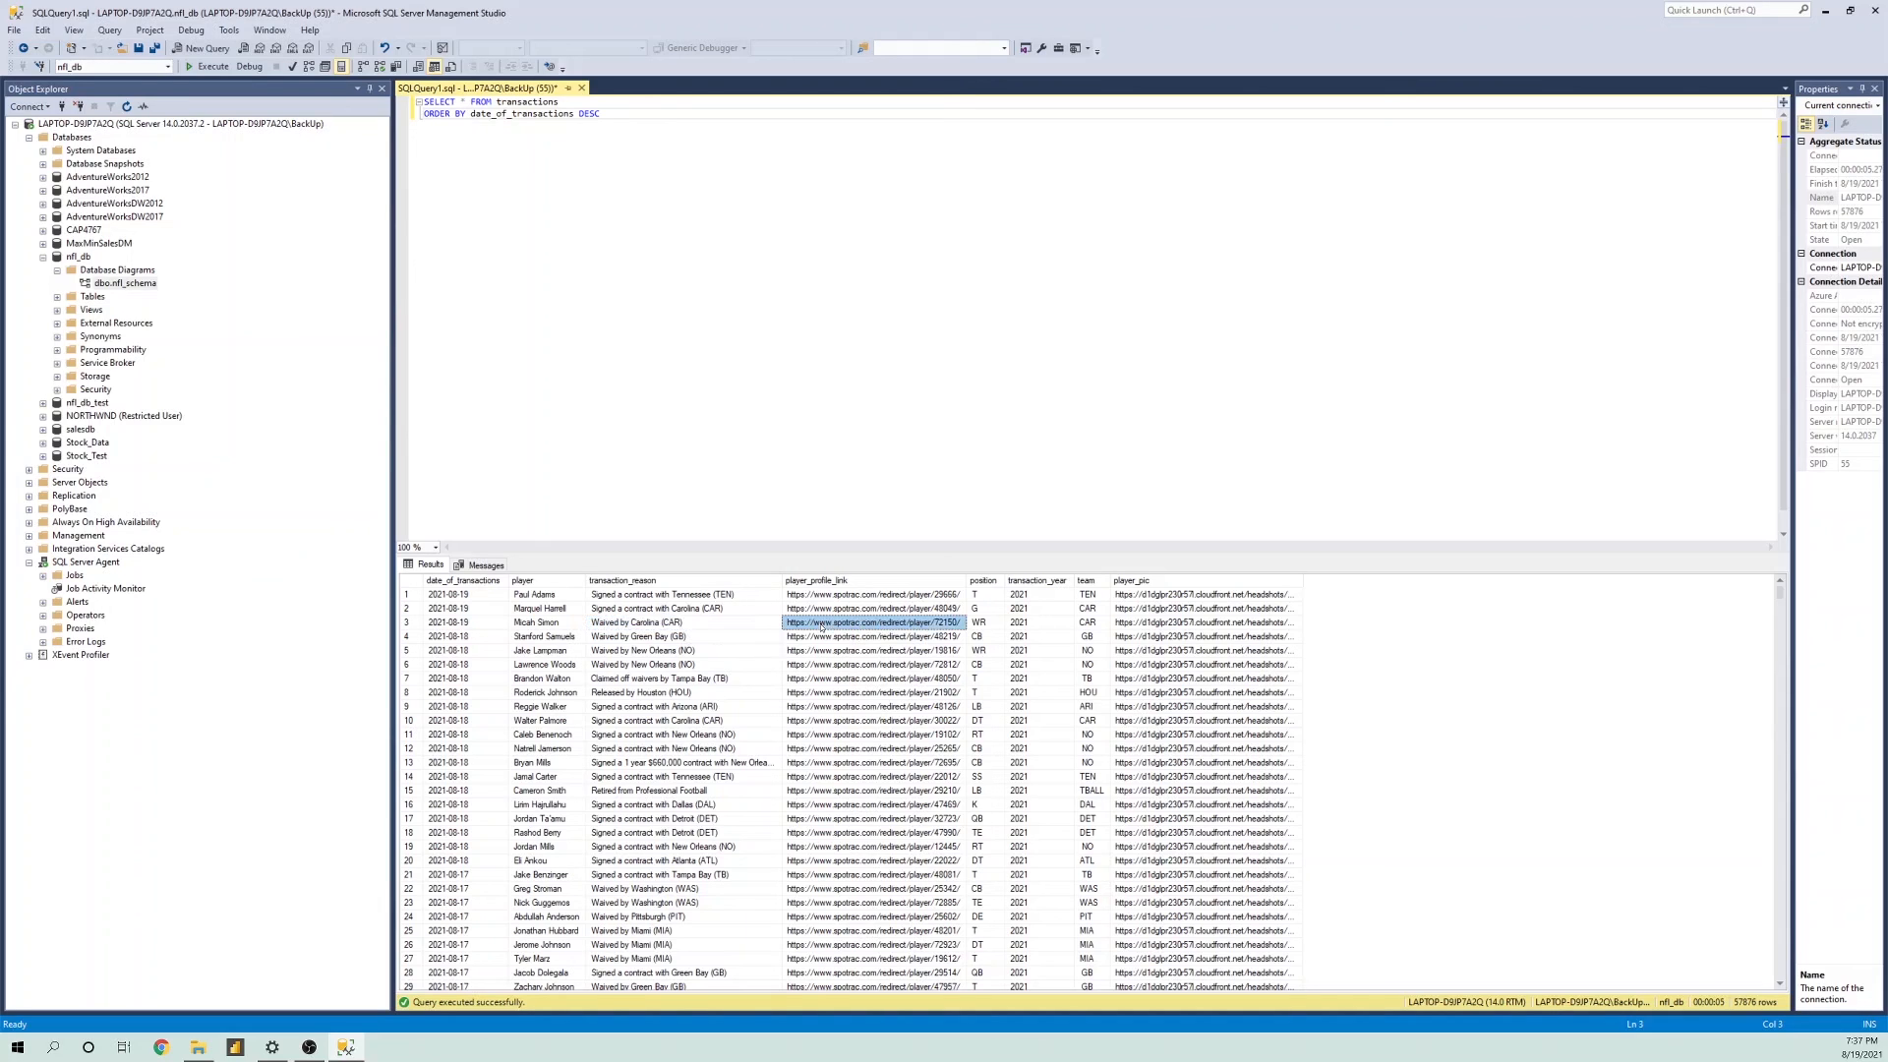
click(1120, 625)
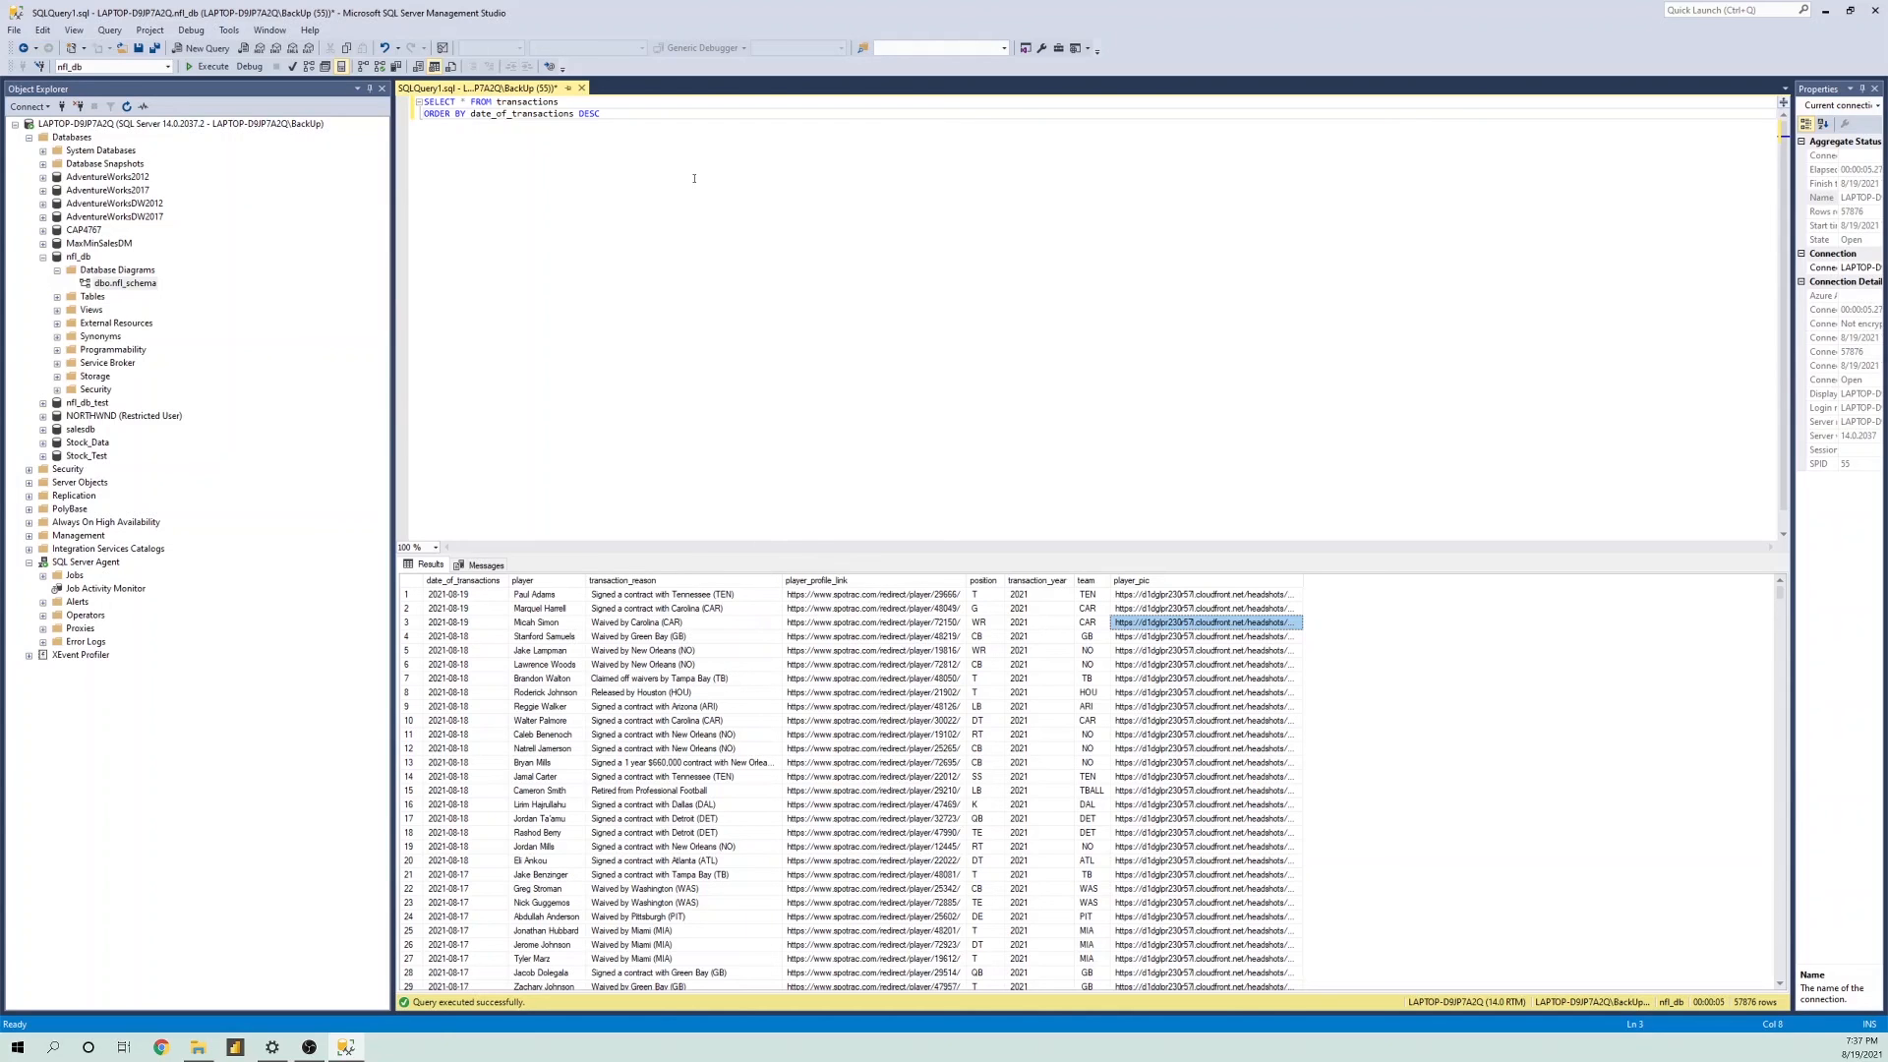
- Change the query to SELECT * FROM injuries ORDER BY [date] DESC and execute it
drag(629, 114, 498, 101)
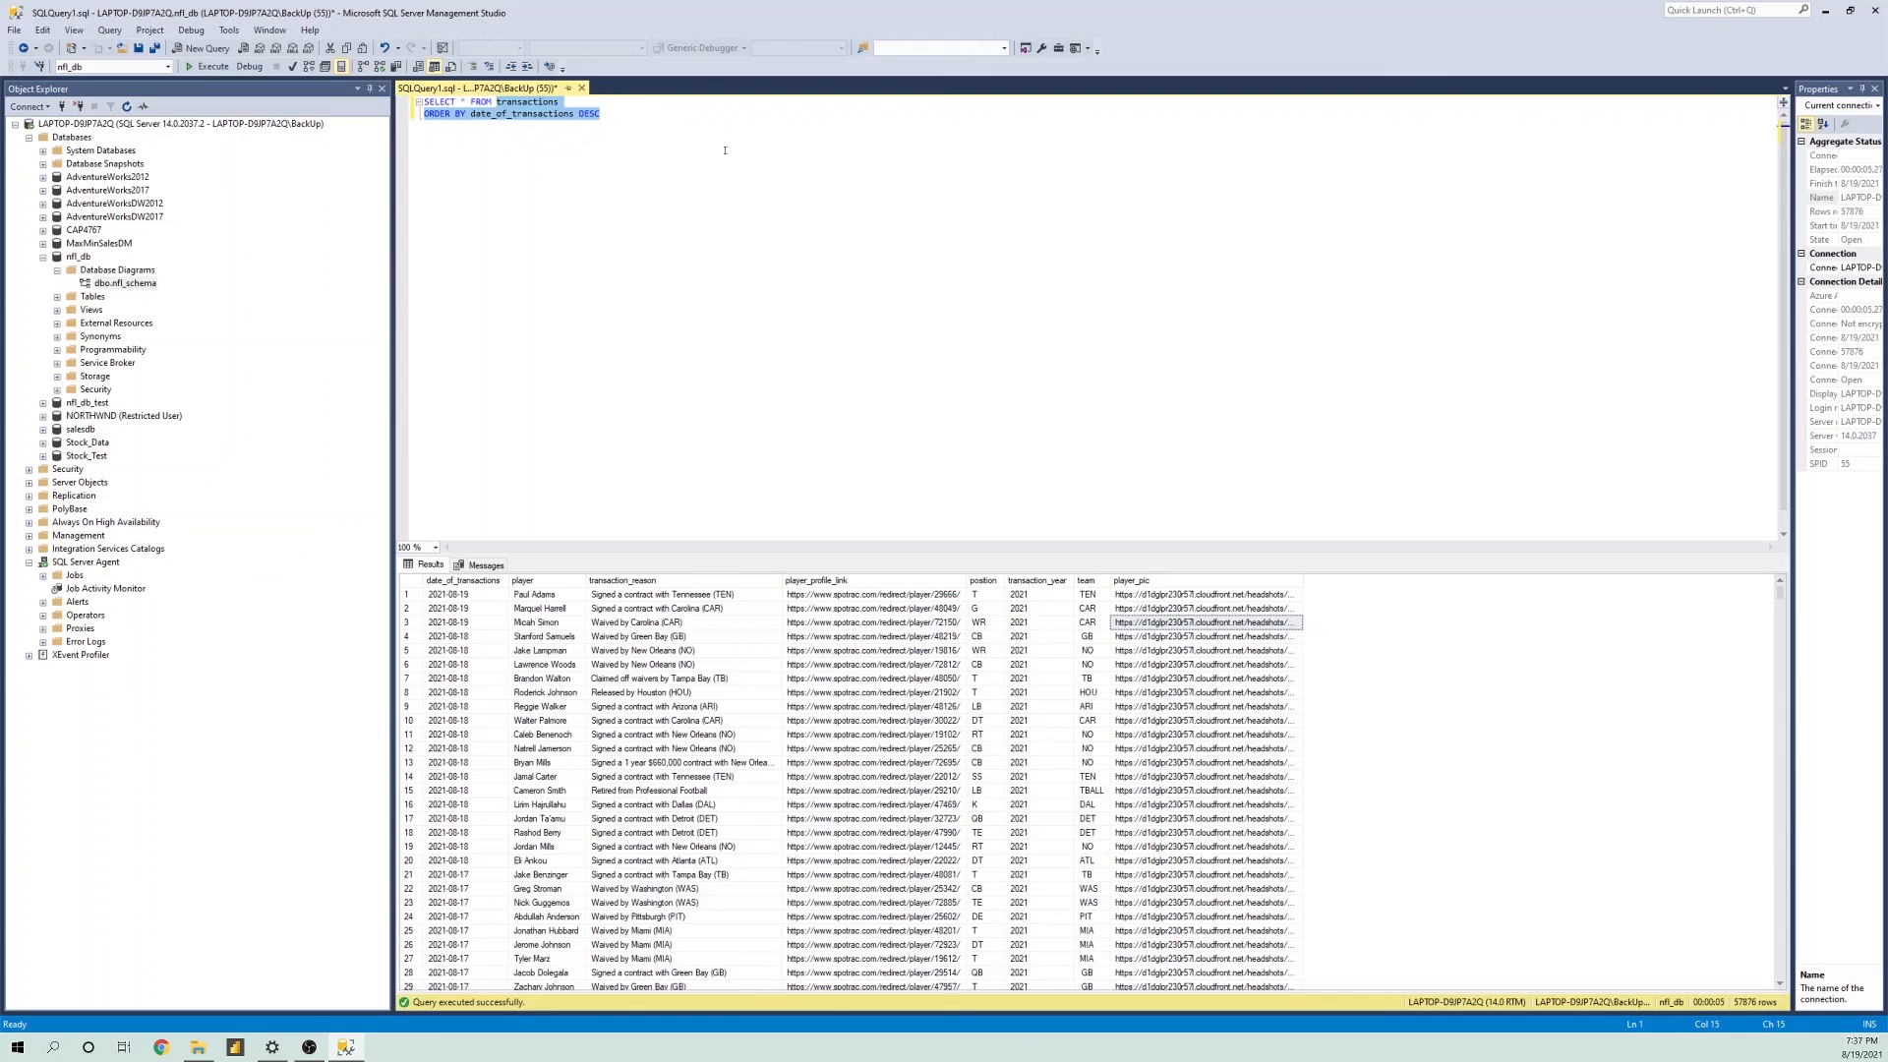
text(inju)
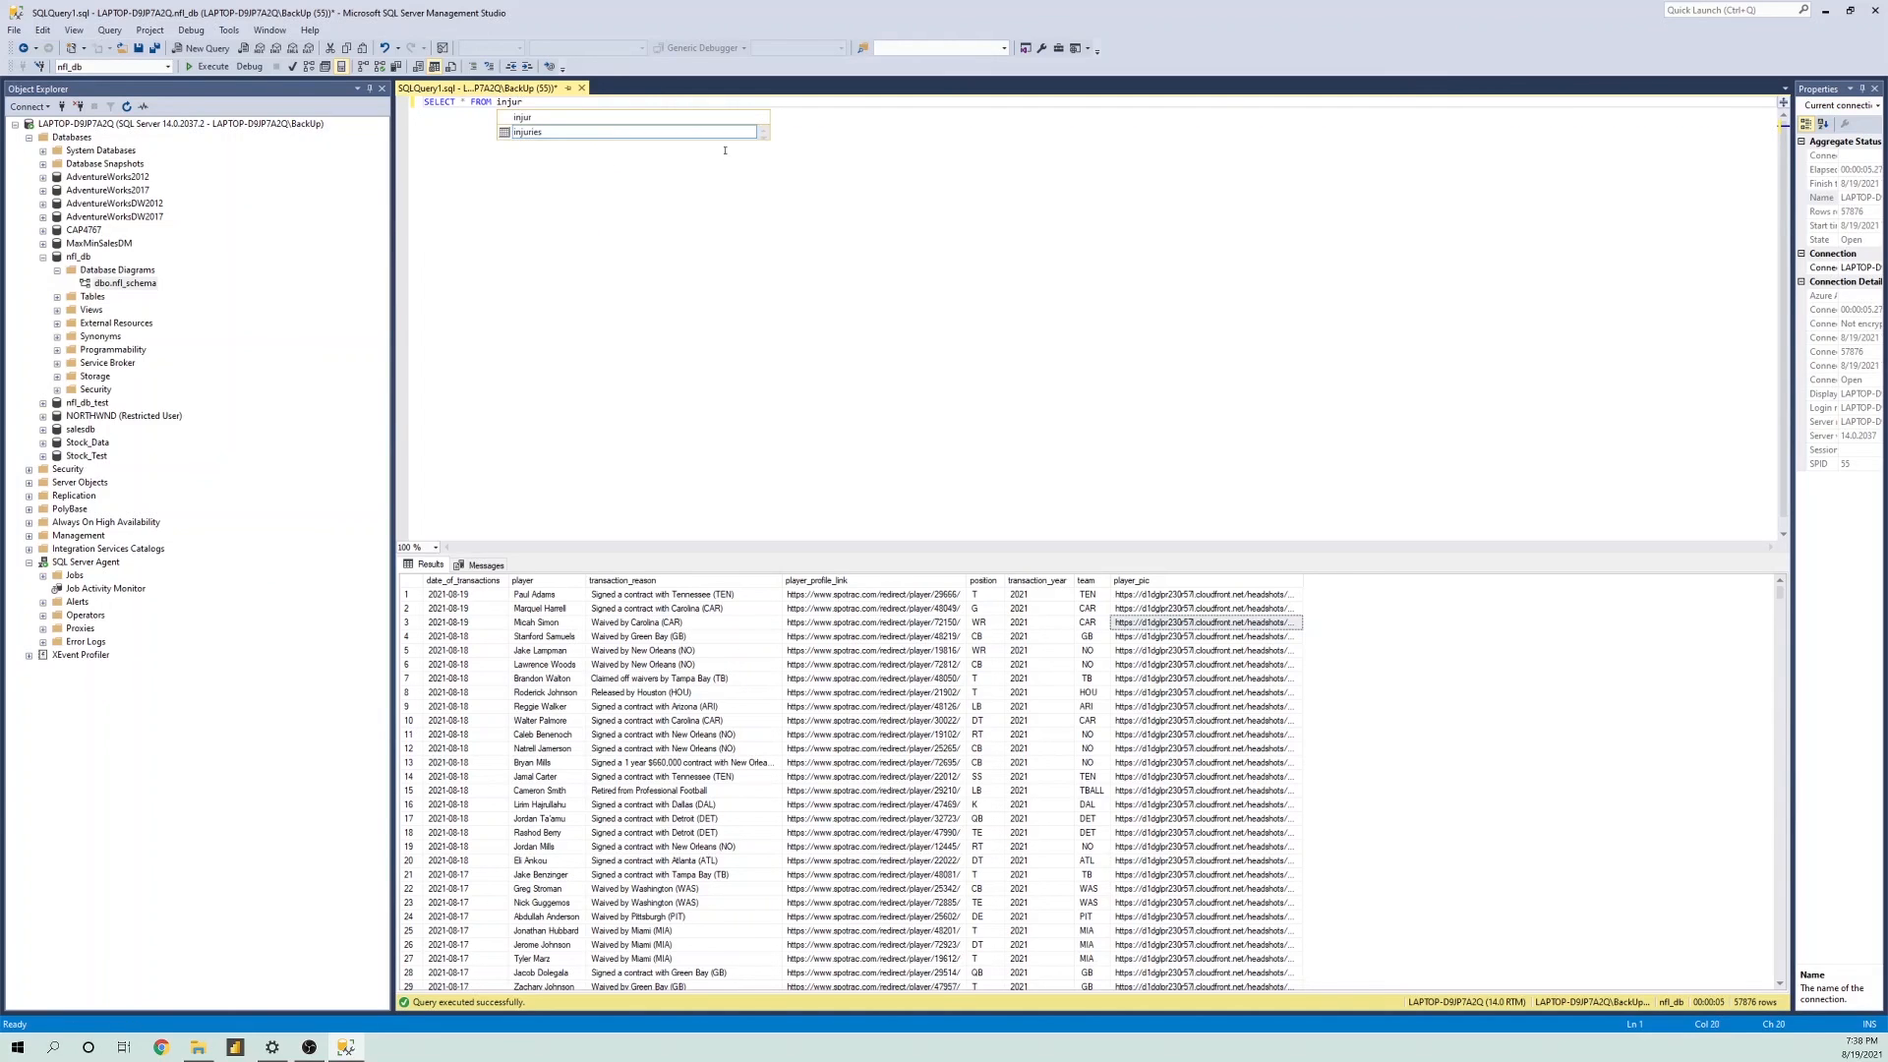
key(Tab)
key(Return)
text(WH)
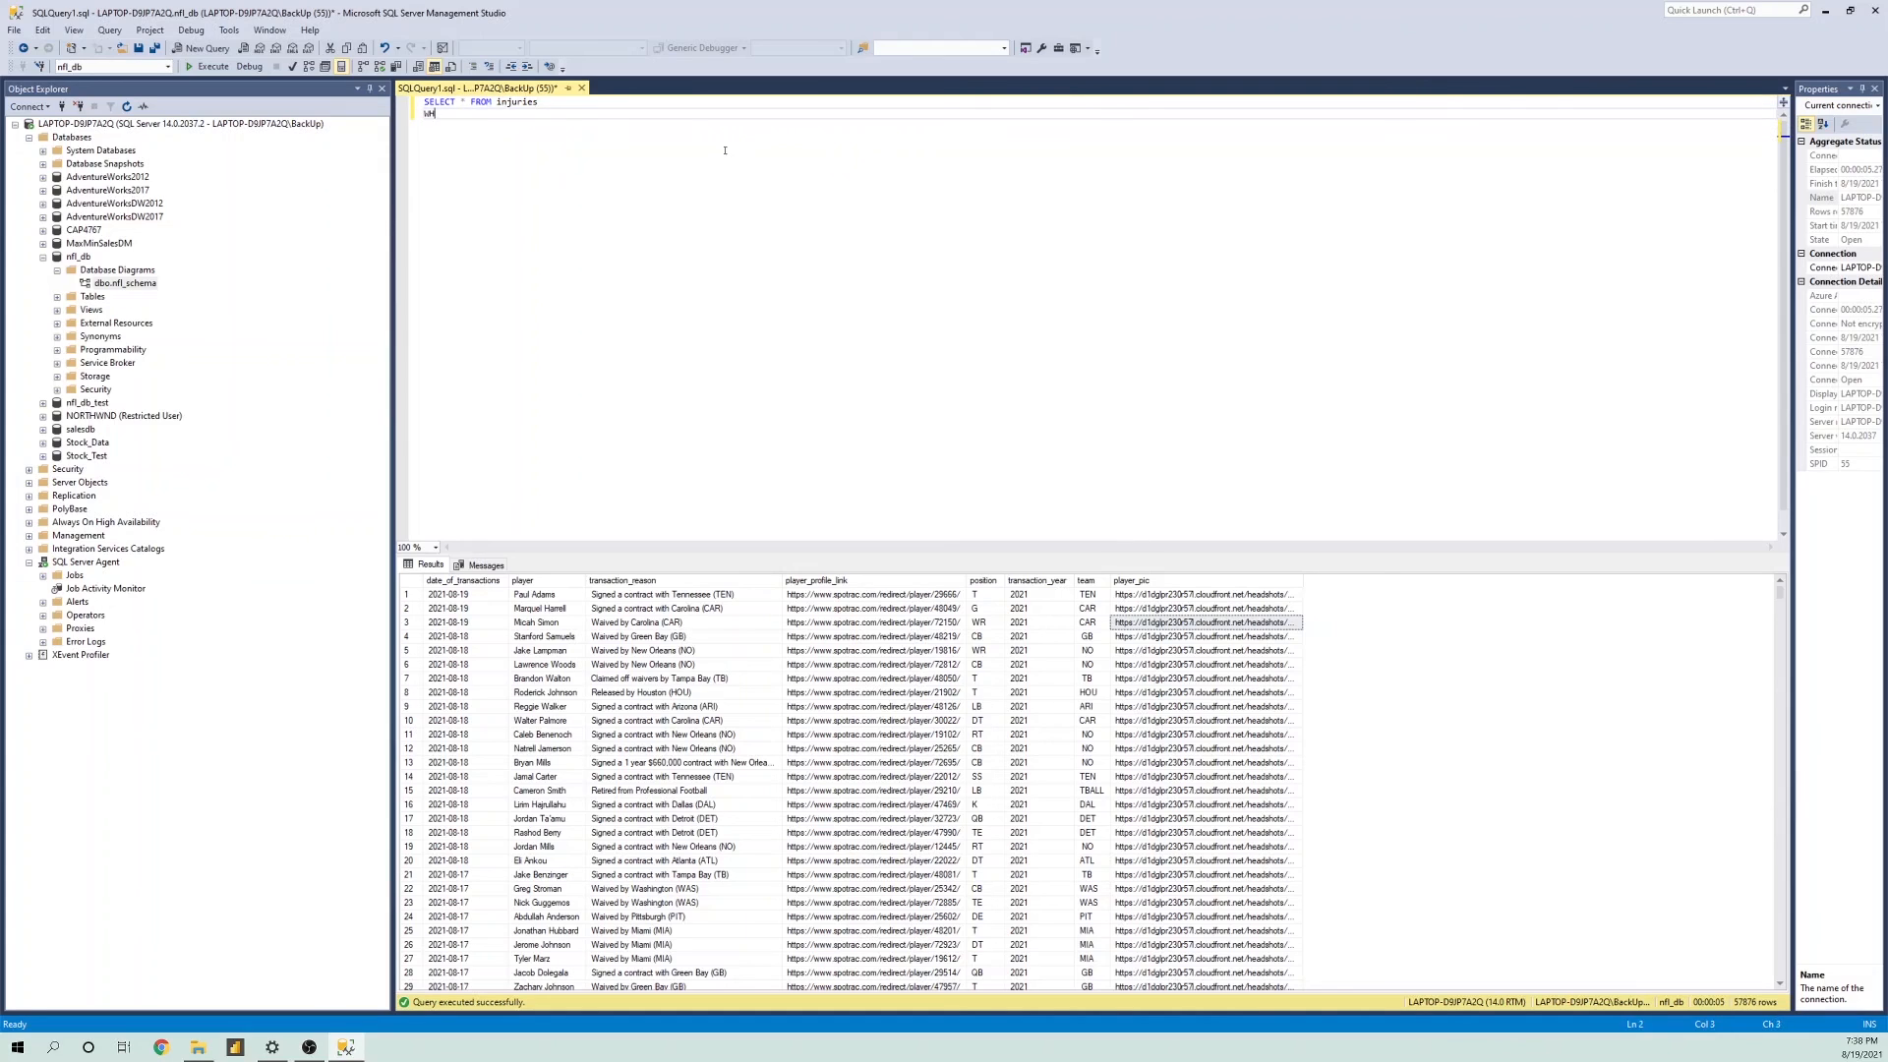
key(BackSpace)
key(BackSpace)
text(ORDER BY d)
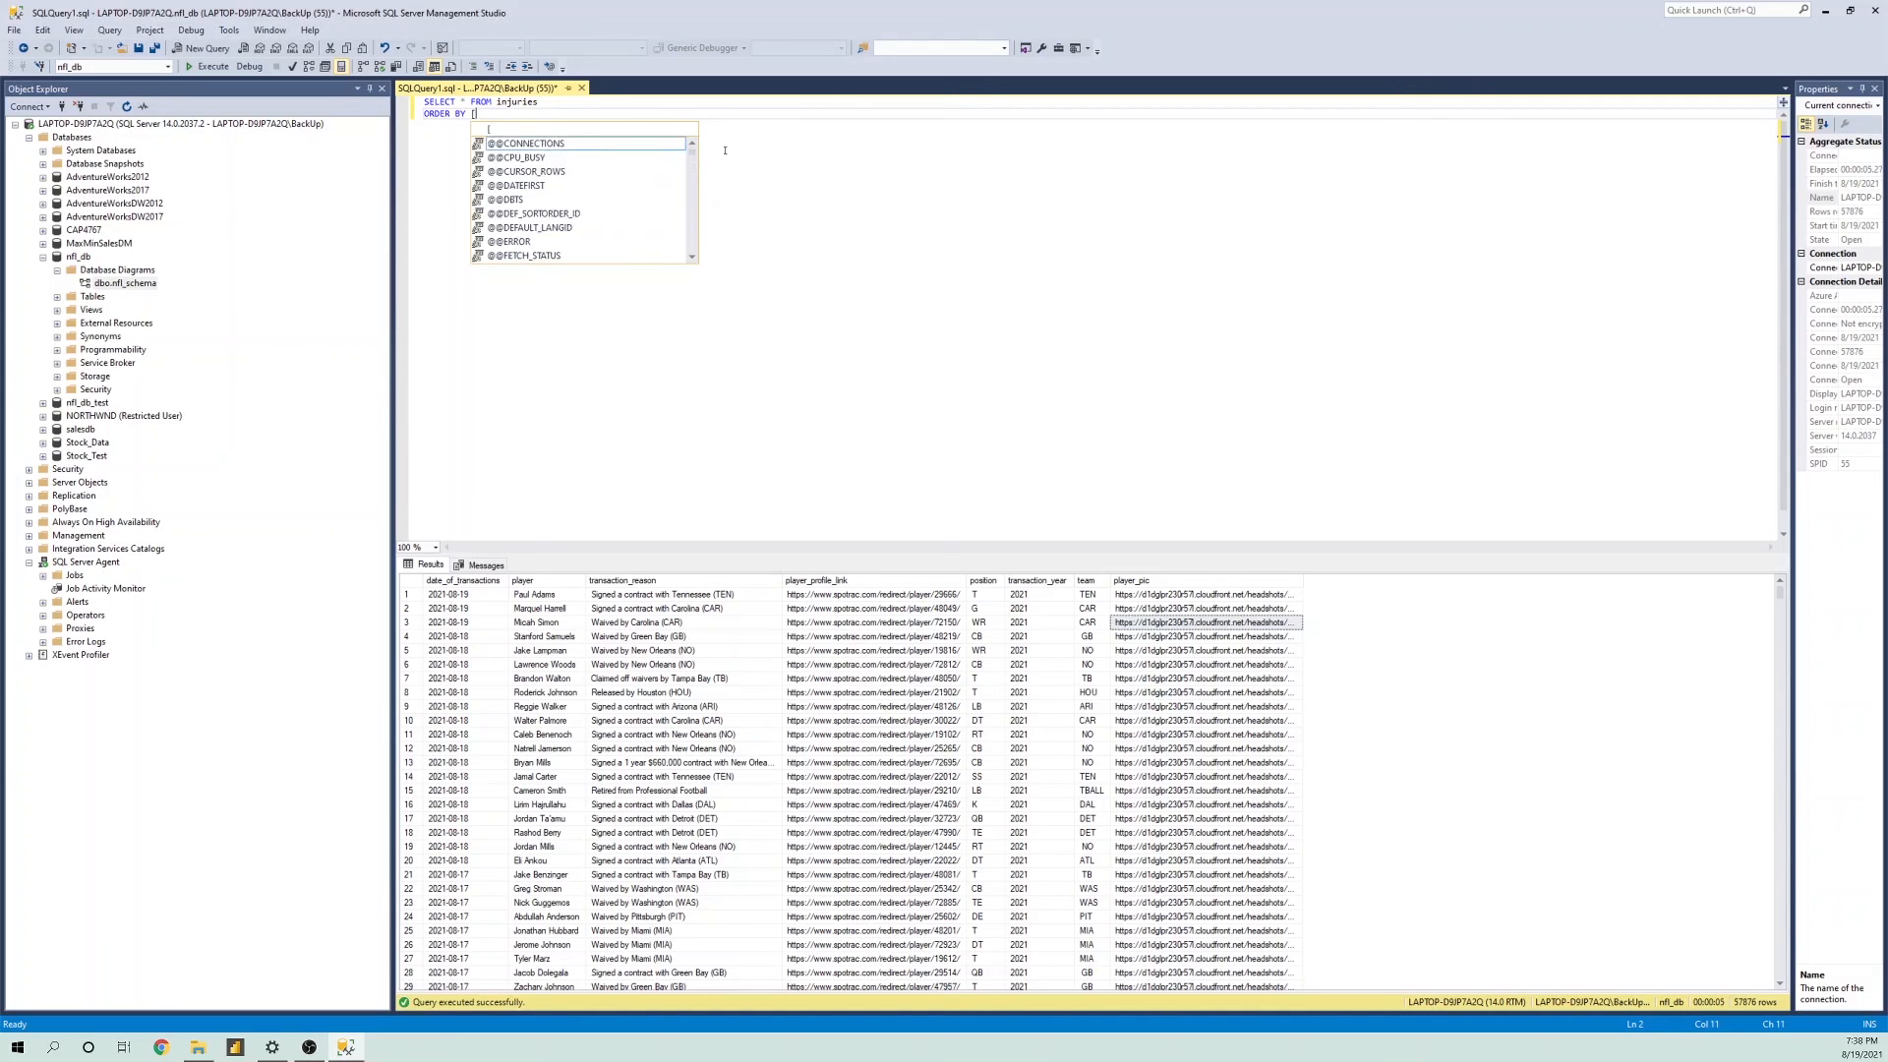
key(Tab)
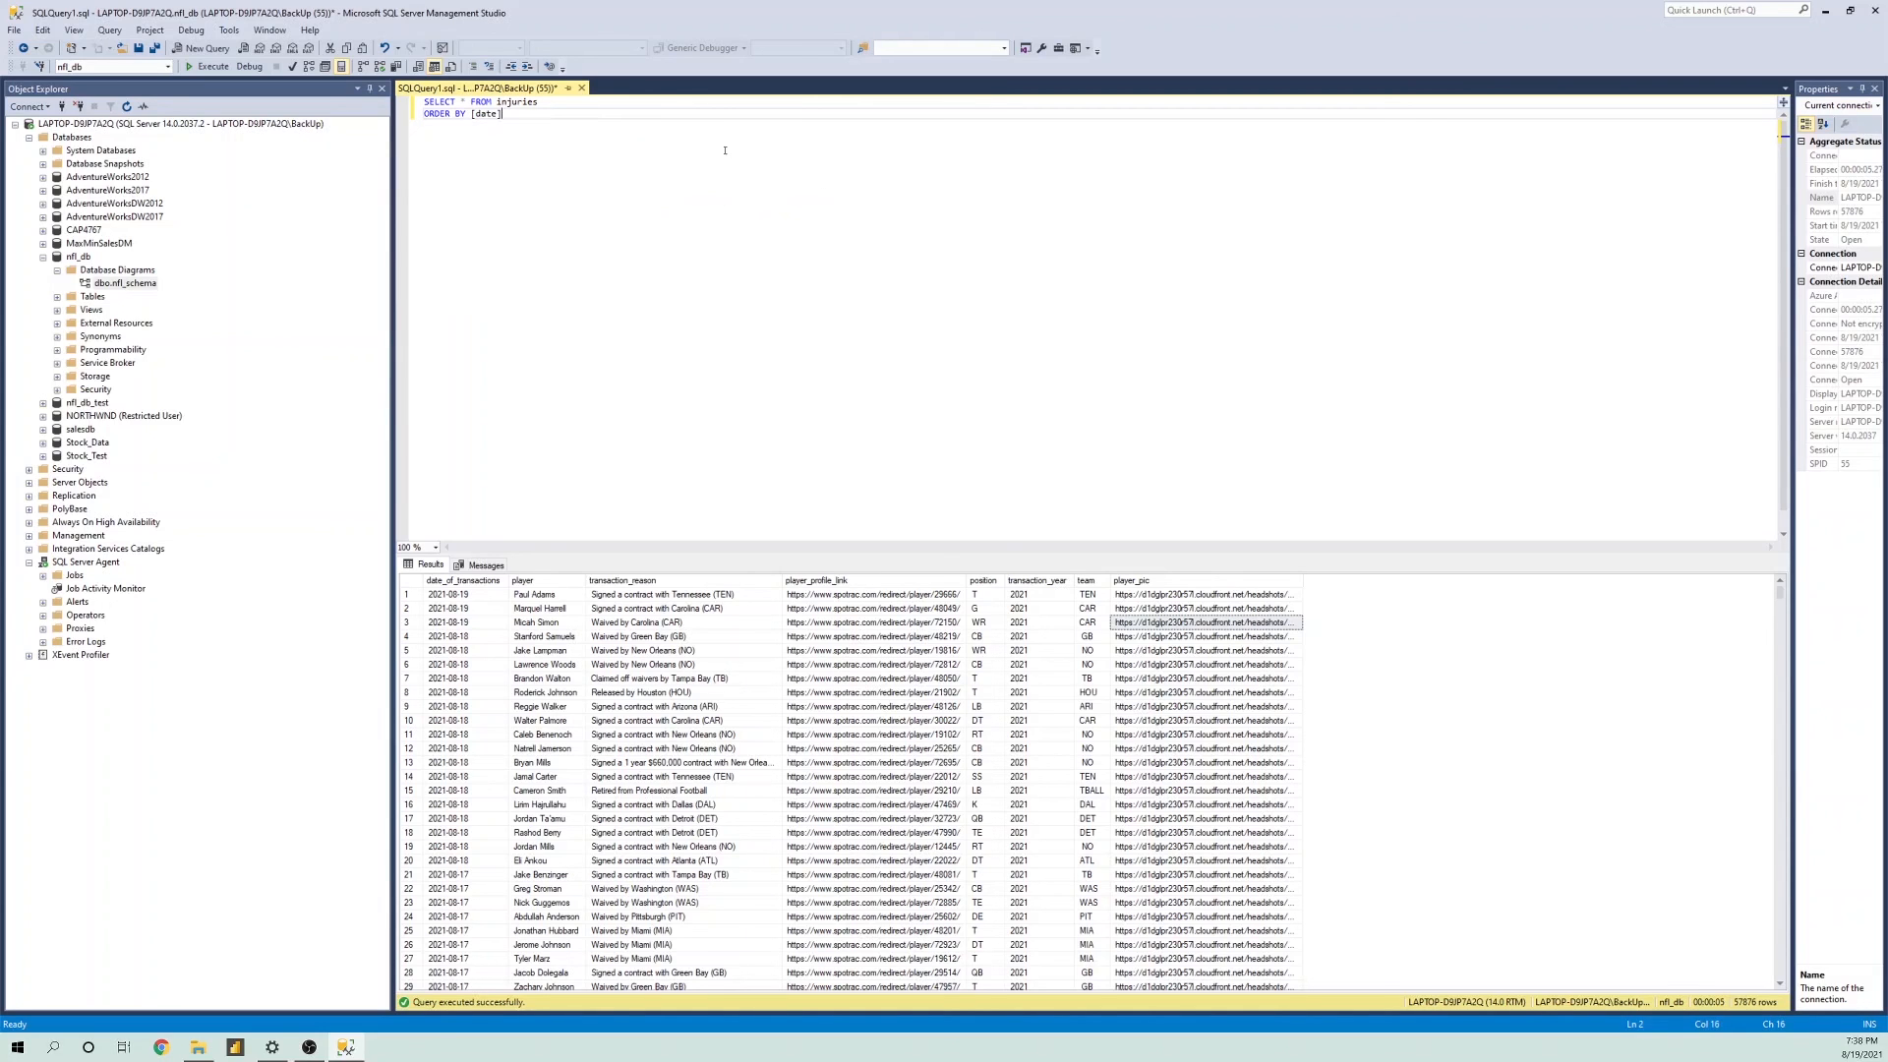
key(F5)
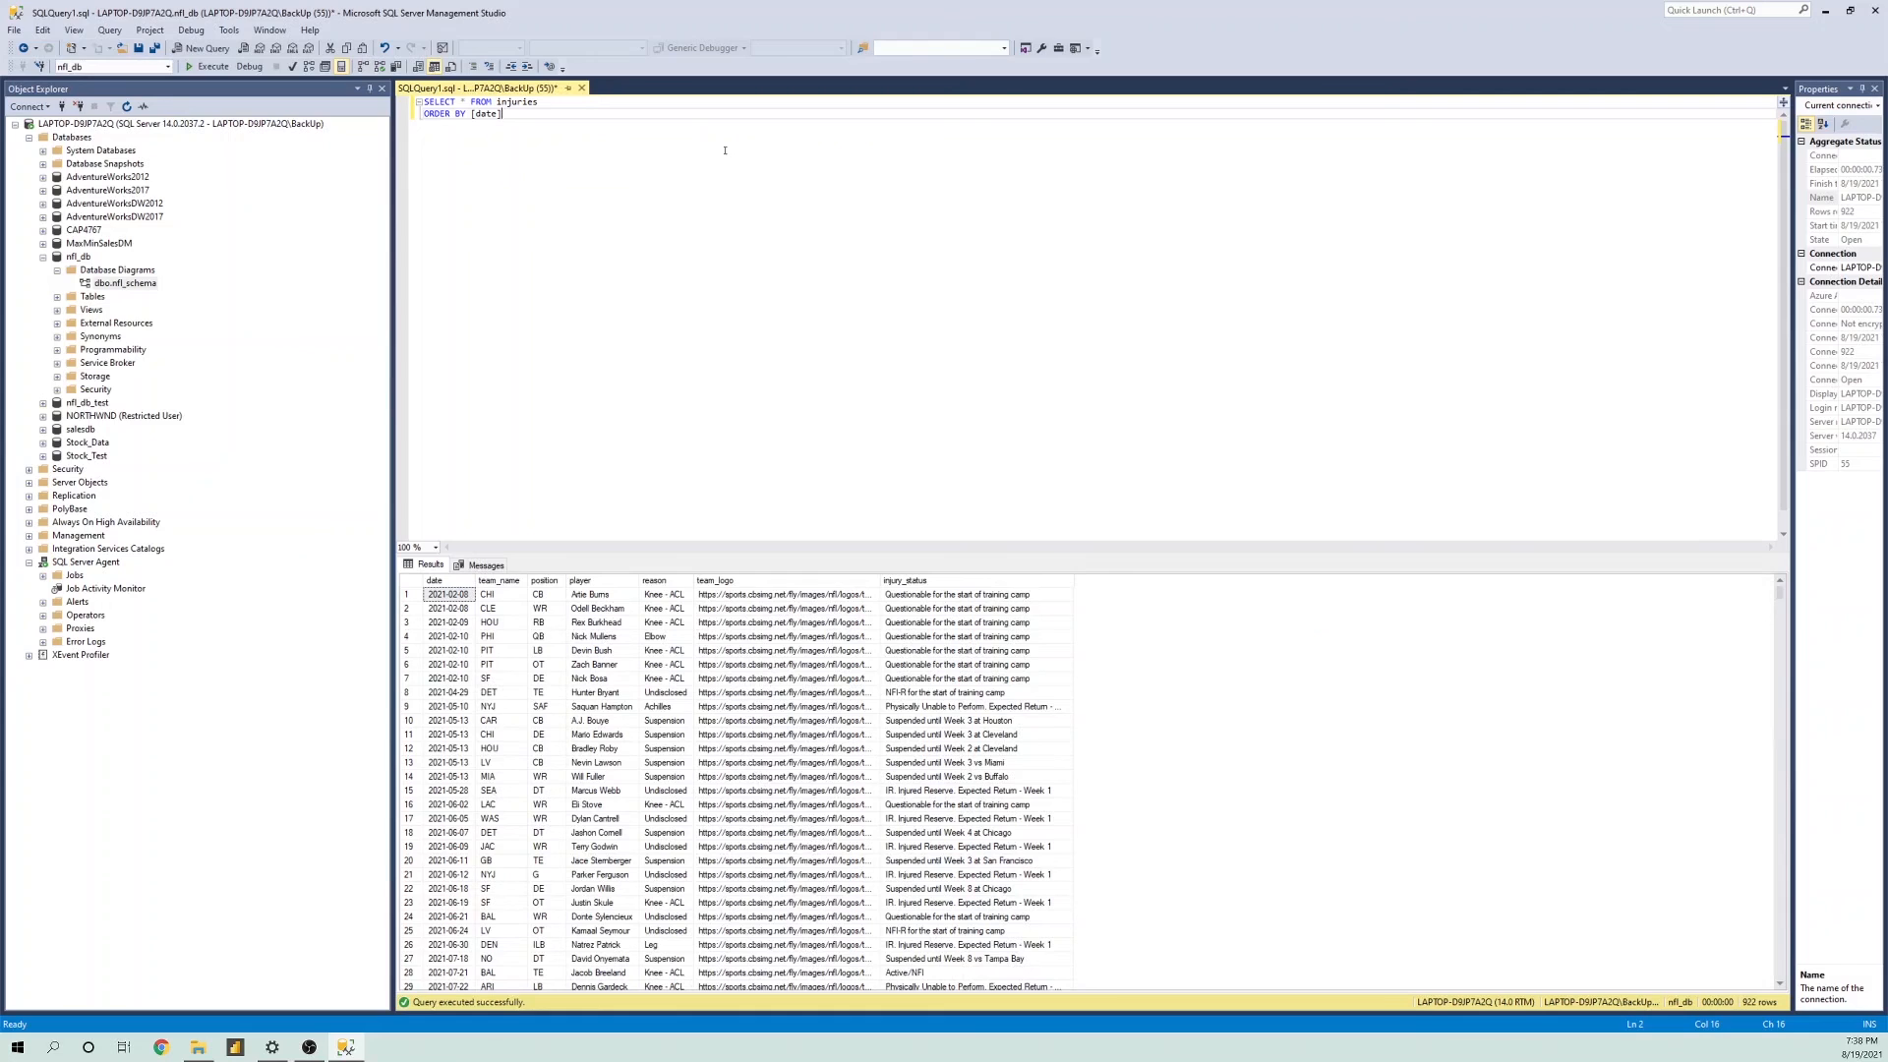
text(DESC)
key(F5)
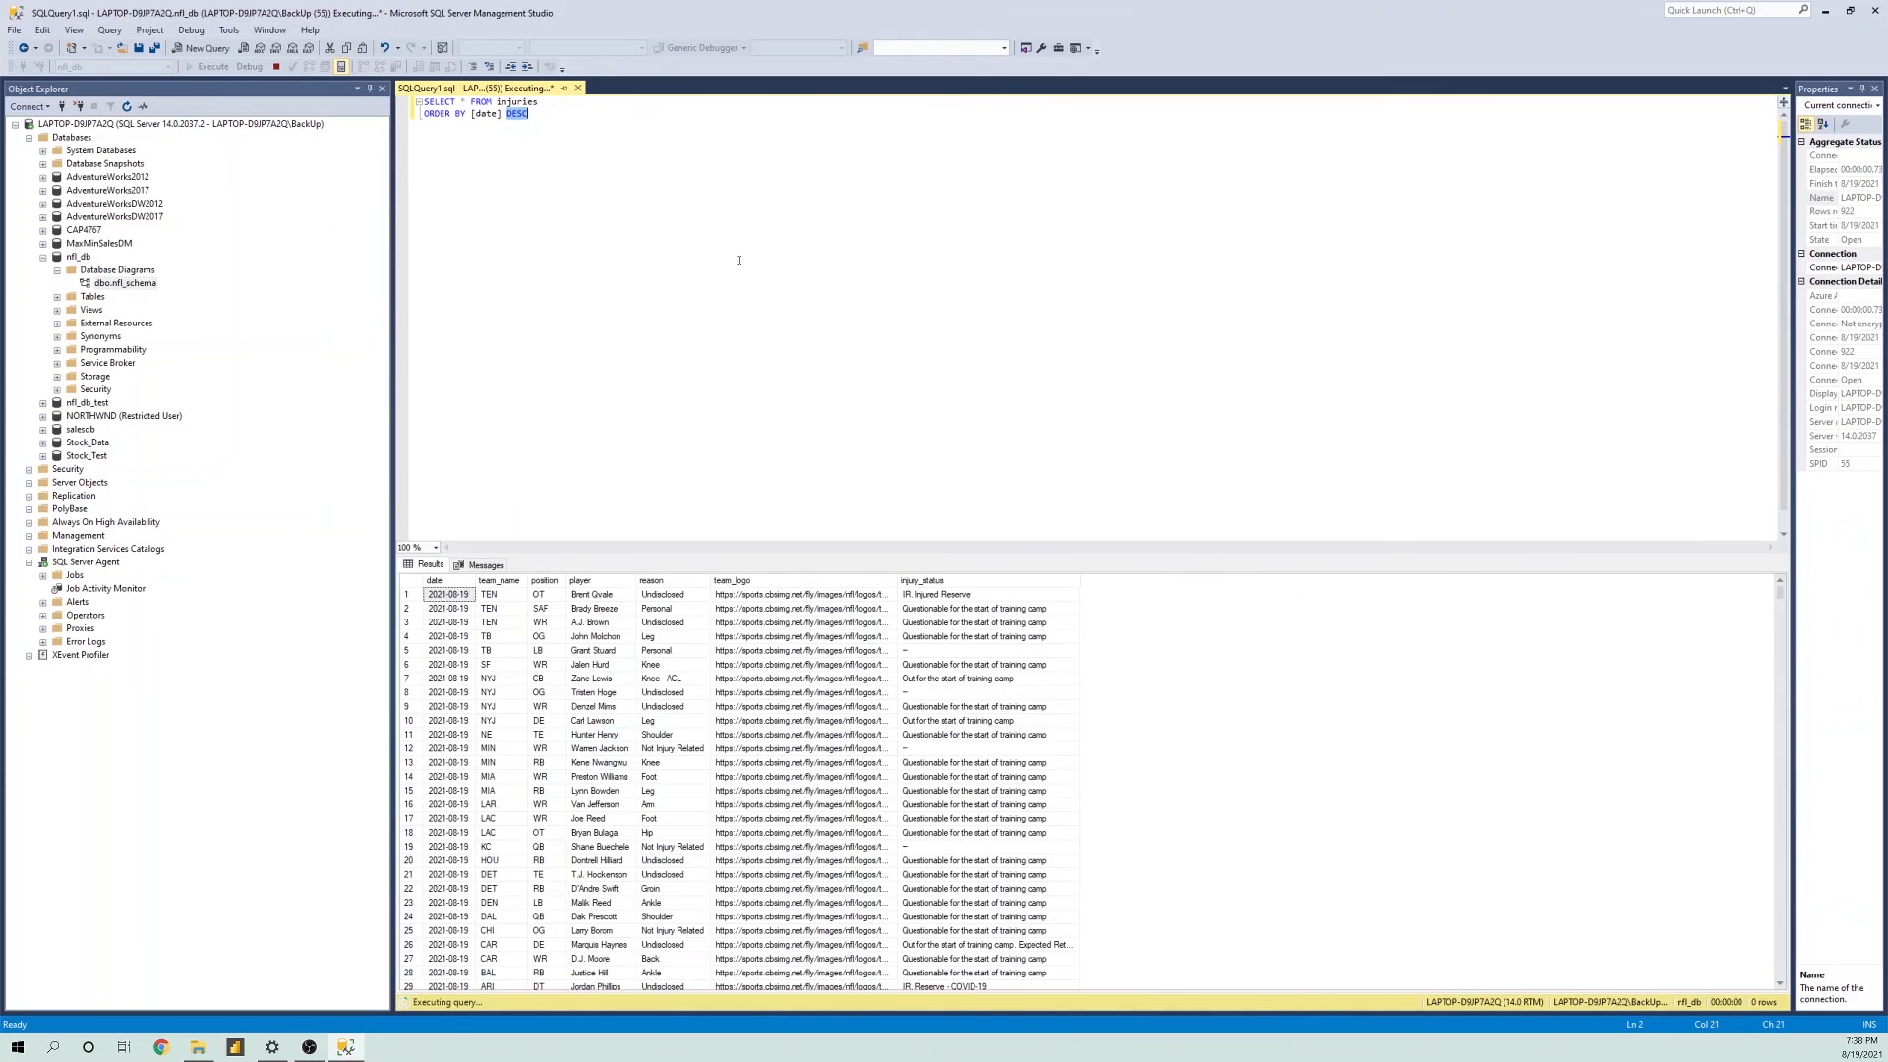
- Examine the date, reason and injury_status values in the newest injuries rows
click(450, 623)
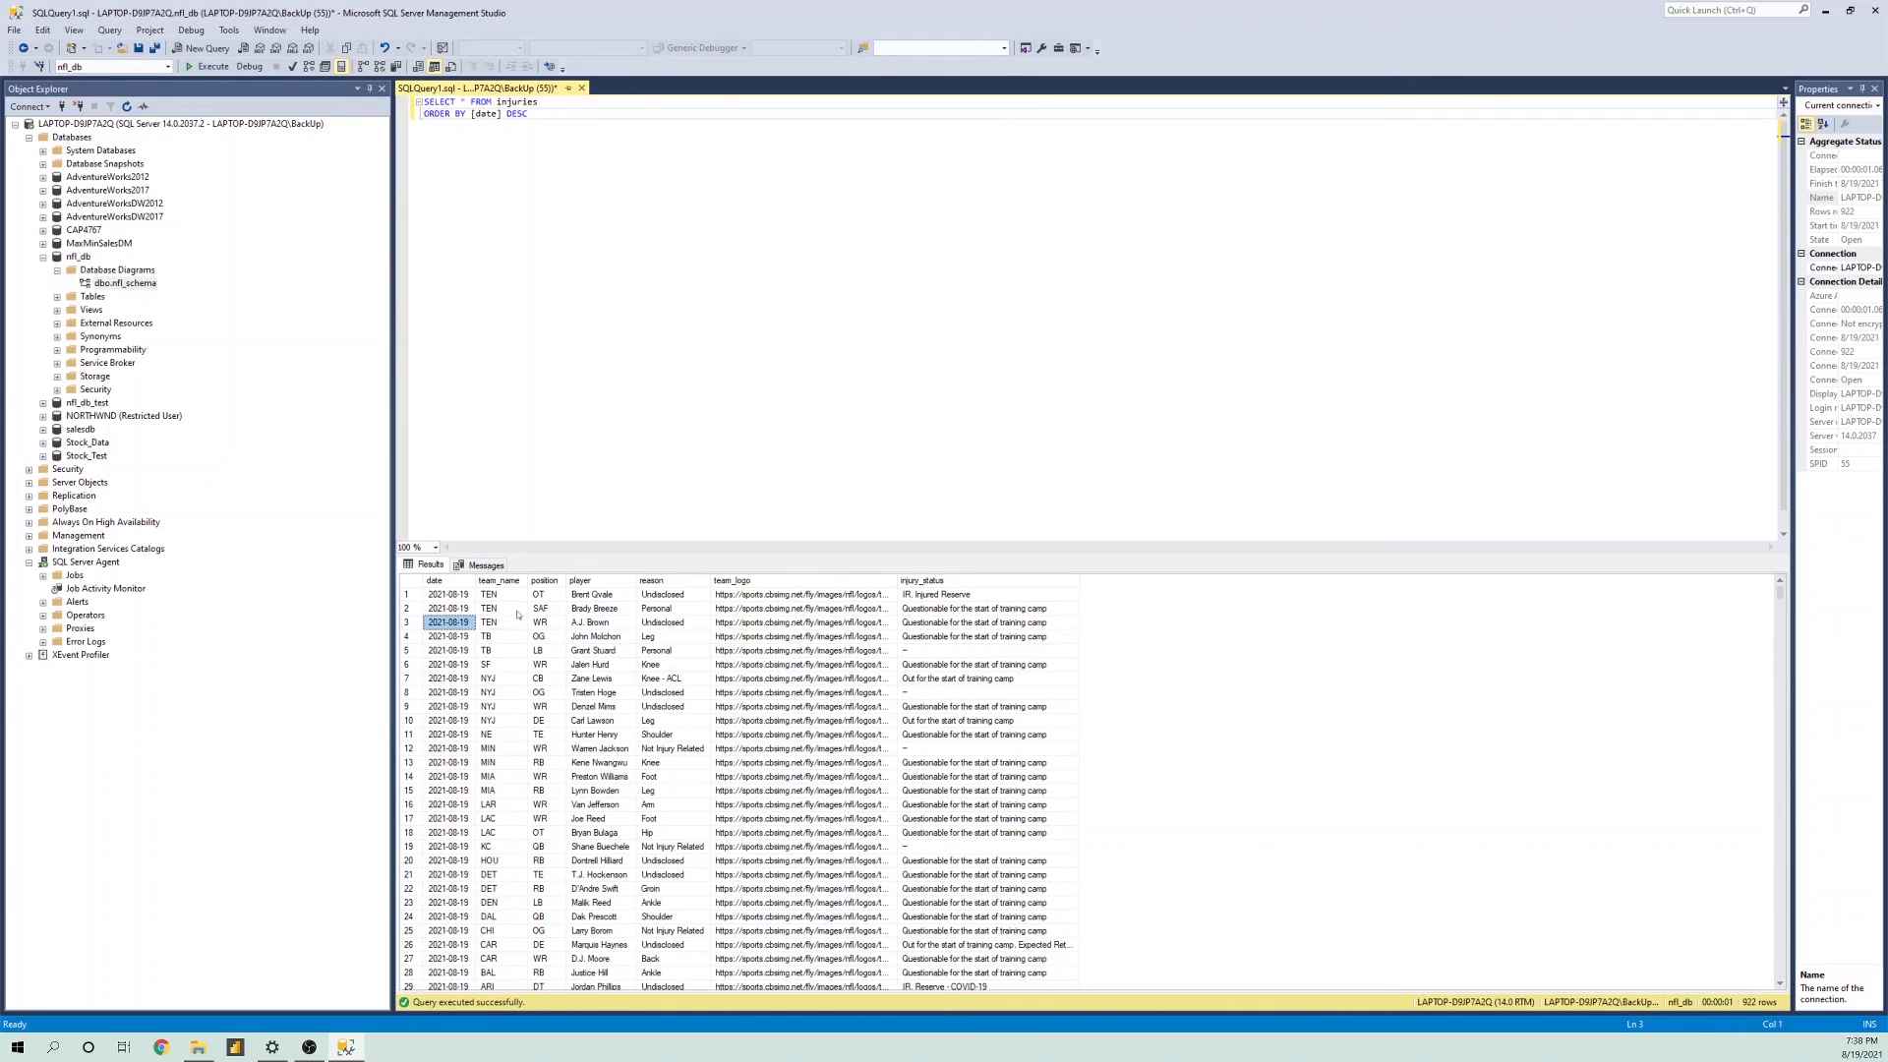
click(694, 627)
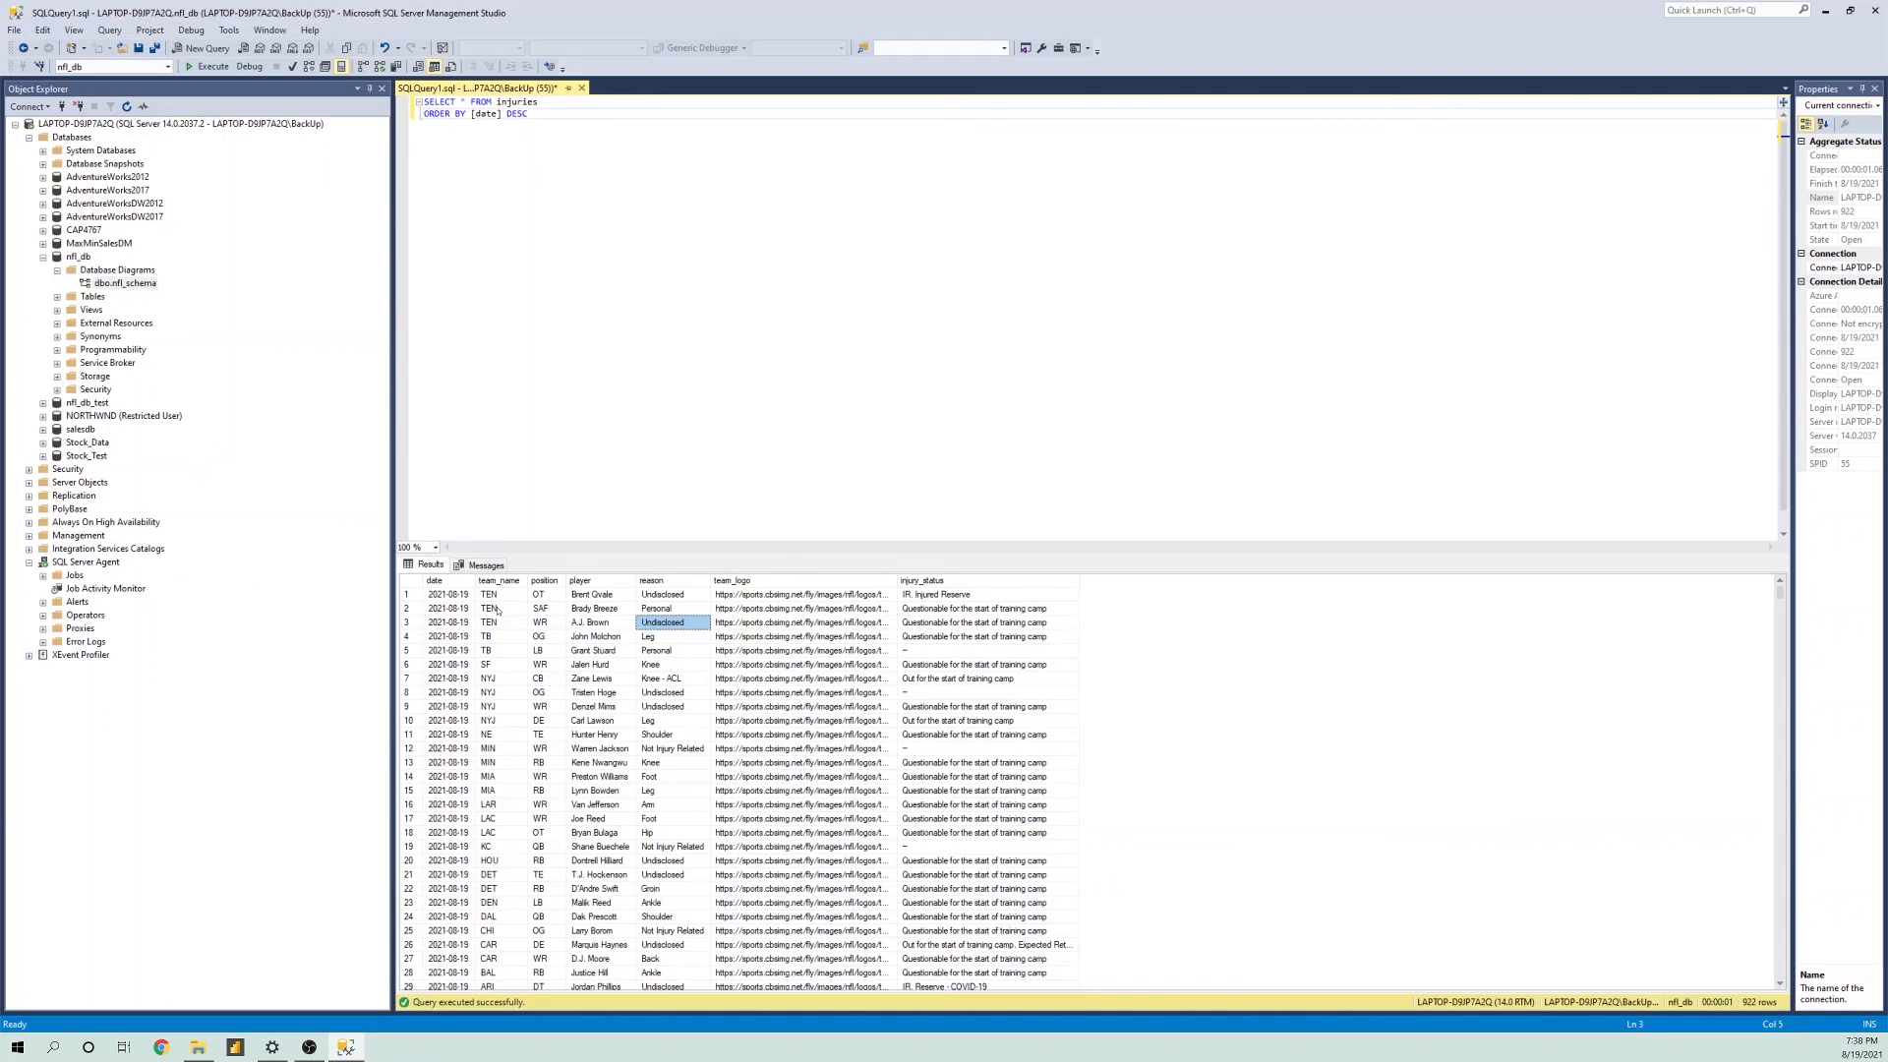
click(439, 623)
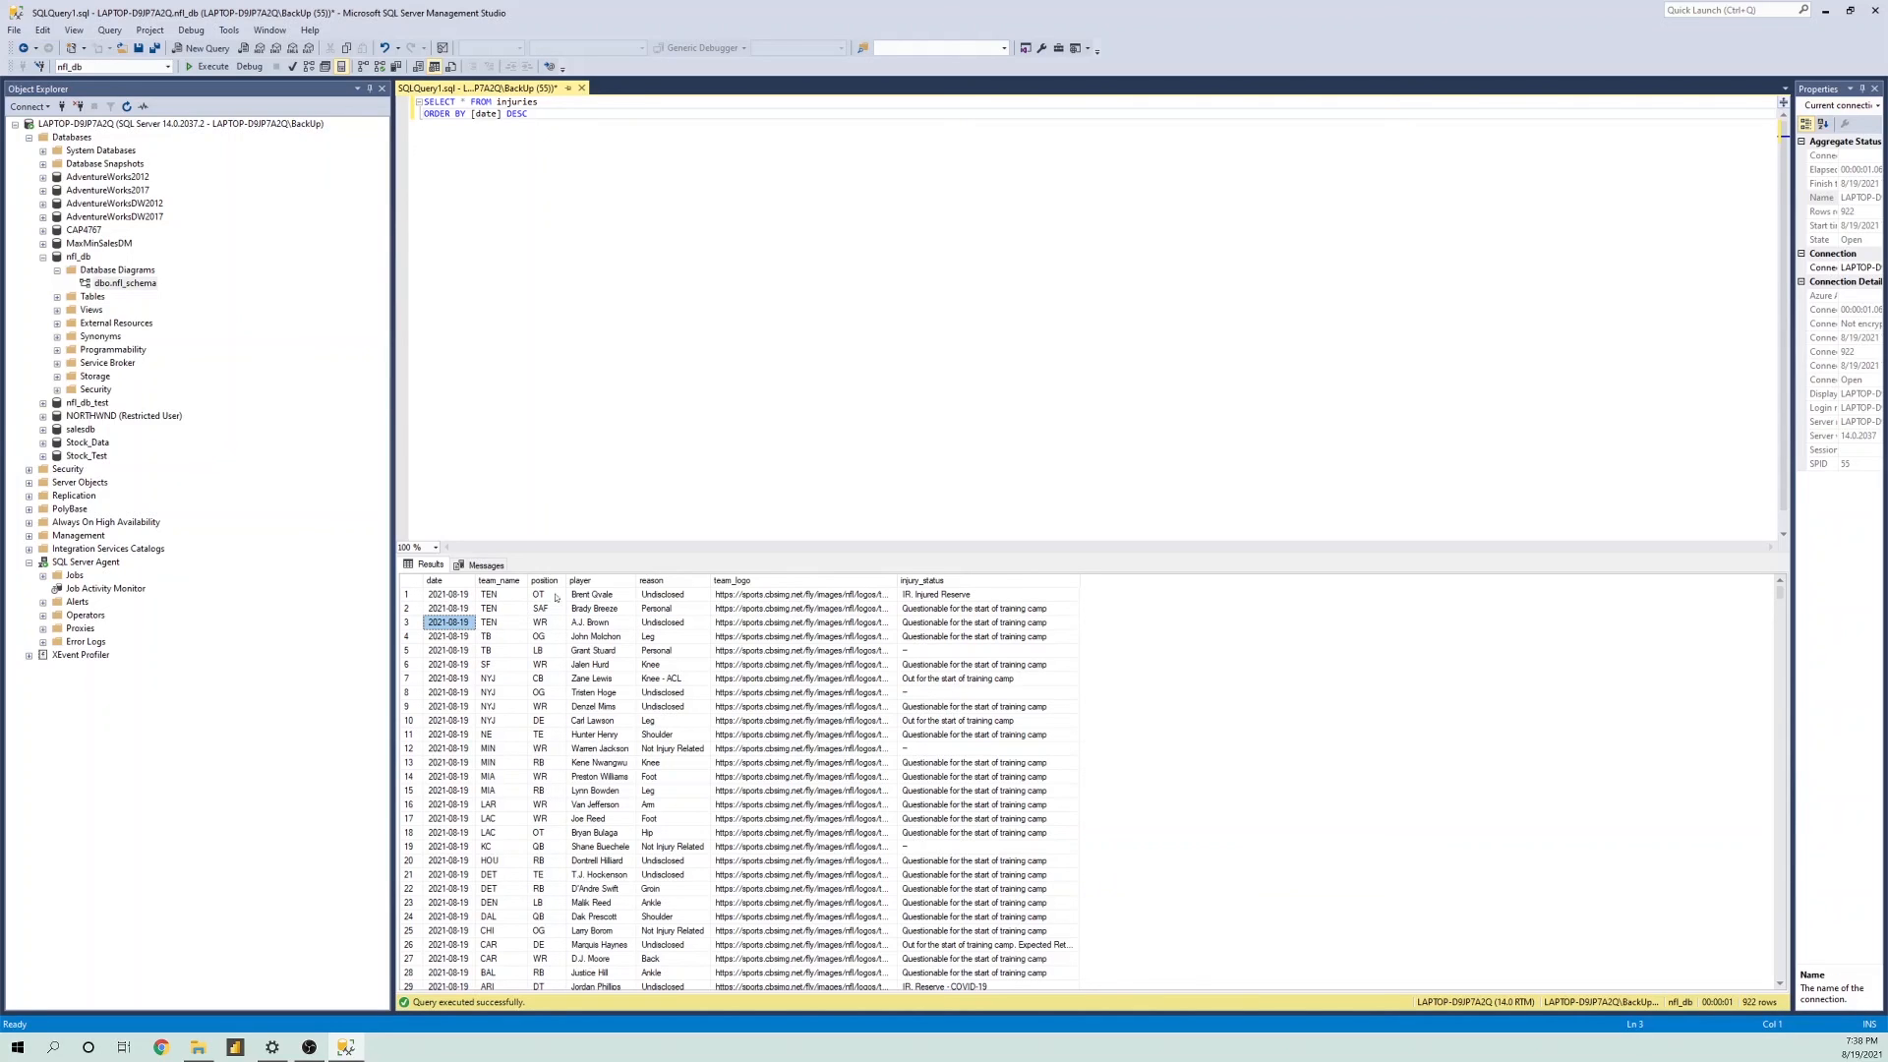
click(922, 650)
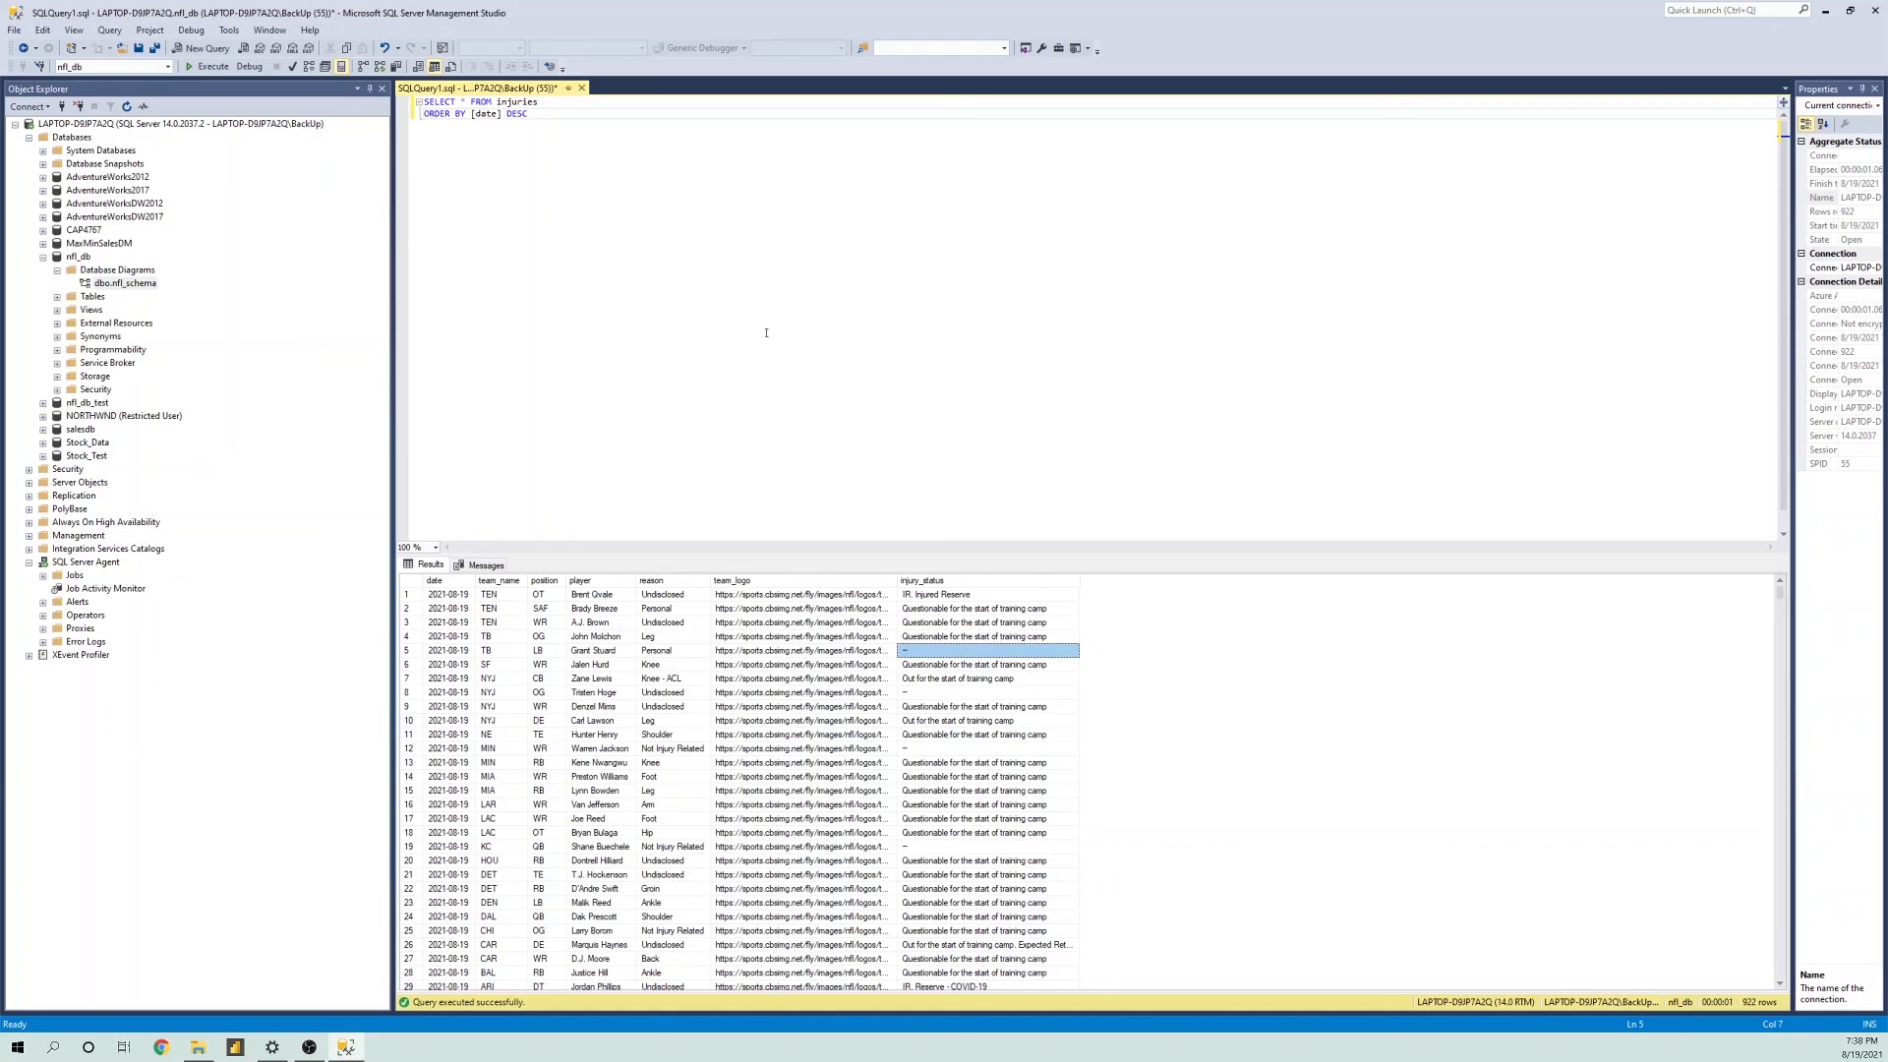
- Change the query to SELECT * FROM news ORDER BY published DESC and execute it
drag(531, 114, 498, 103)
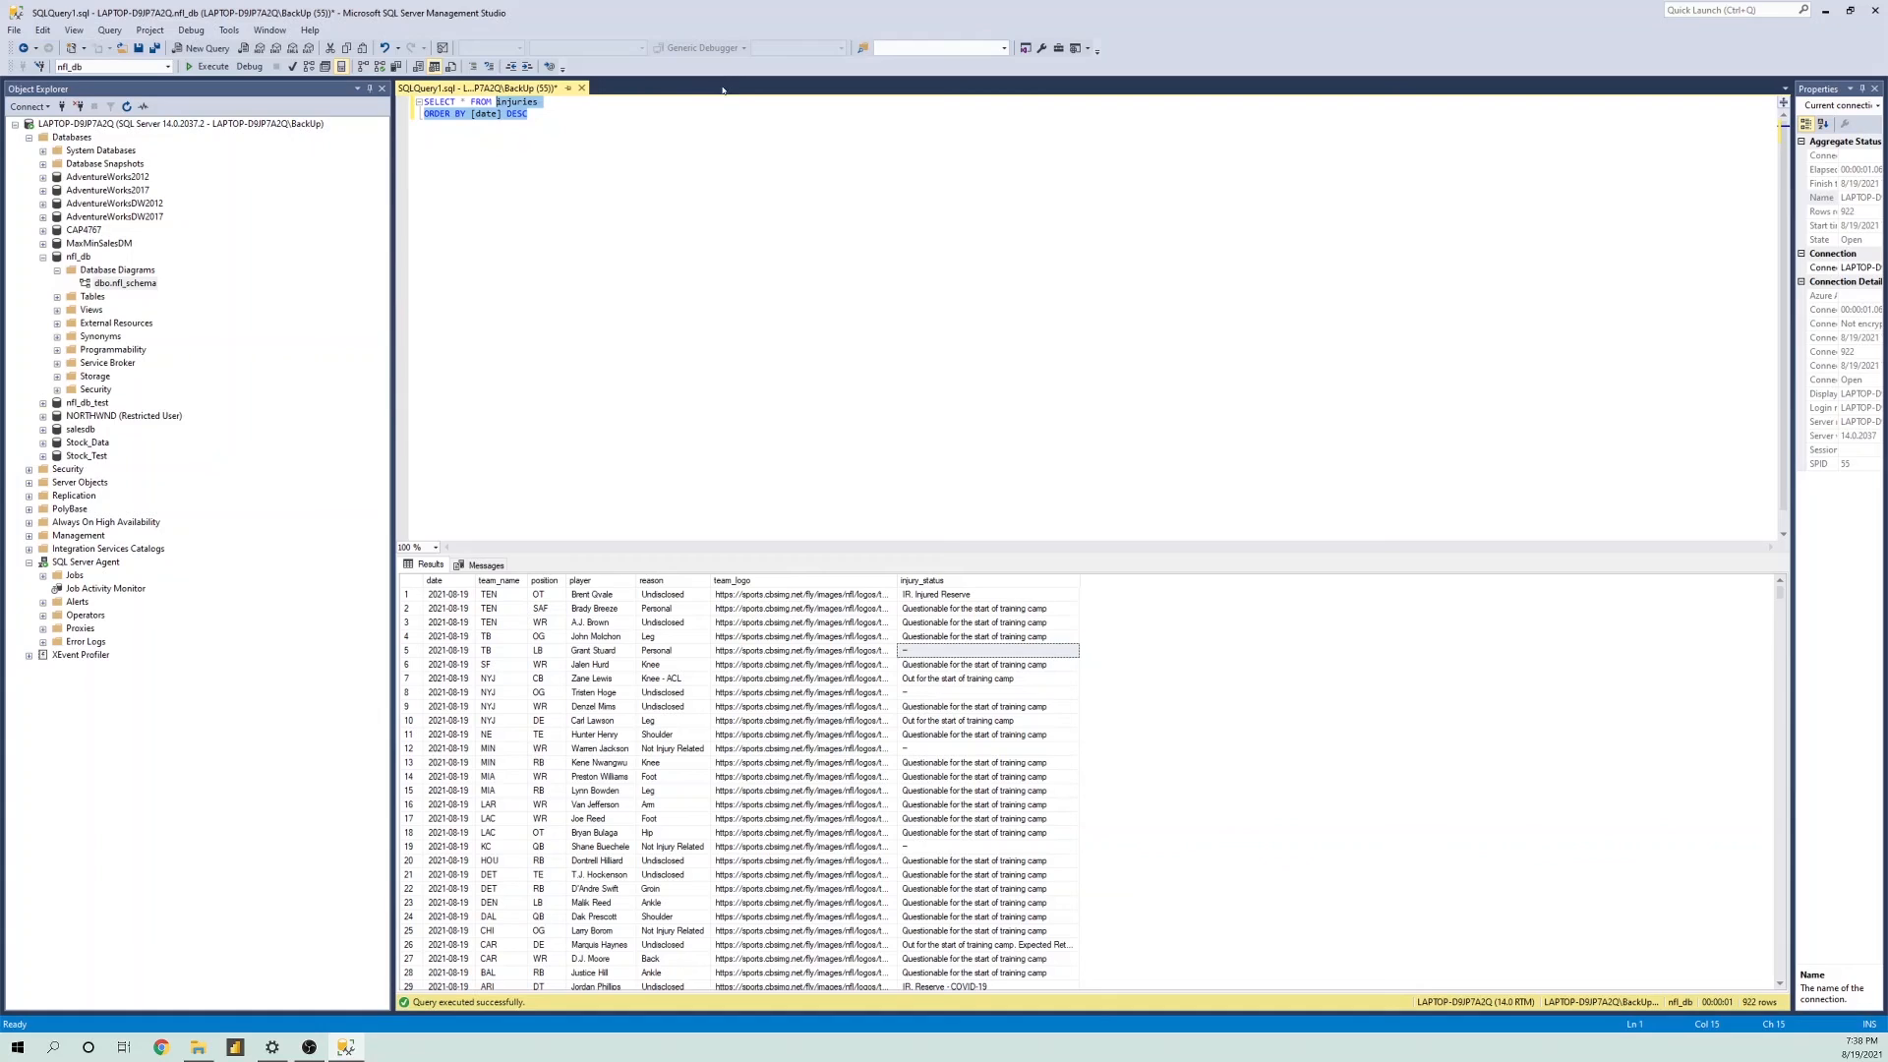
text(new)
key(Return)
key(Return)
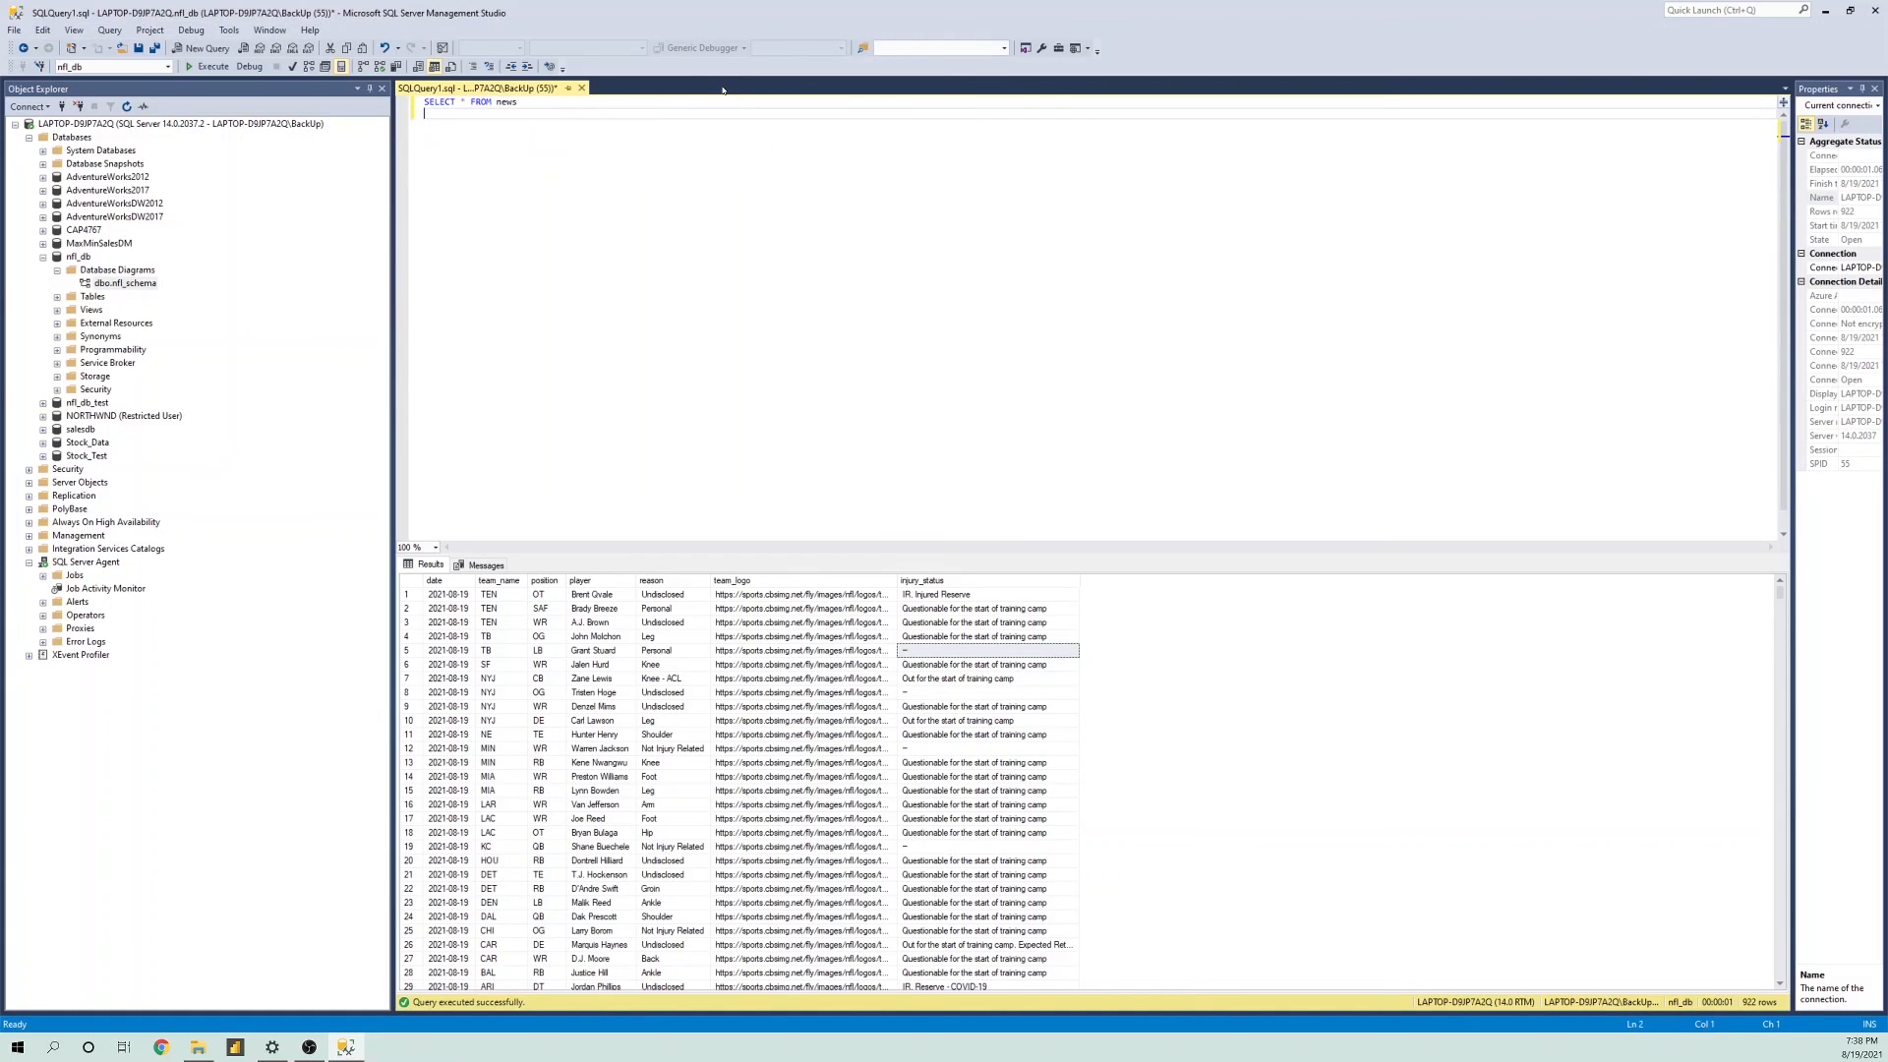
text(od)
key(BackSpace)
text(r)
text(ORDER)
text( BY pub)
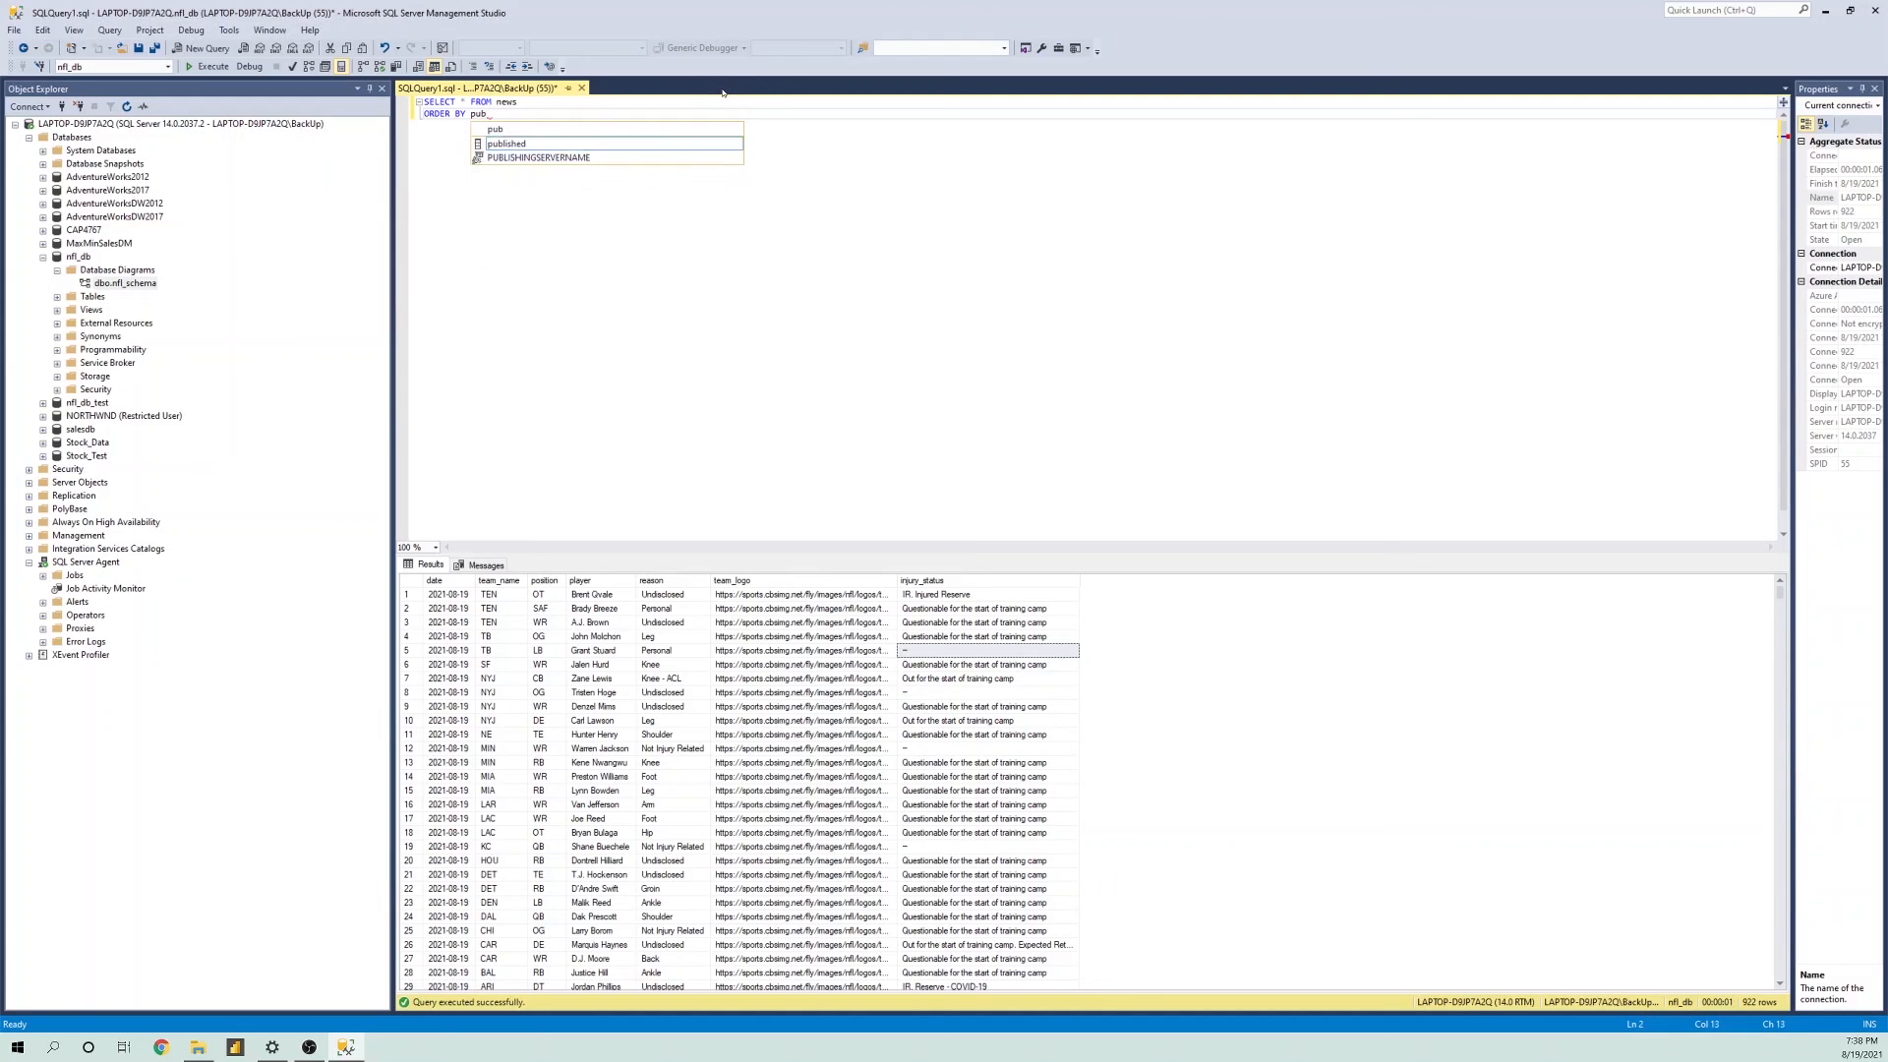
key(Tab)
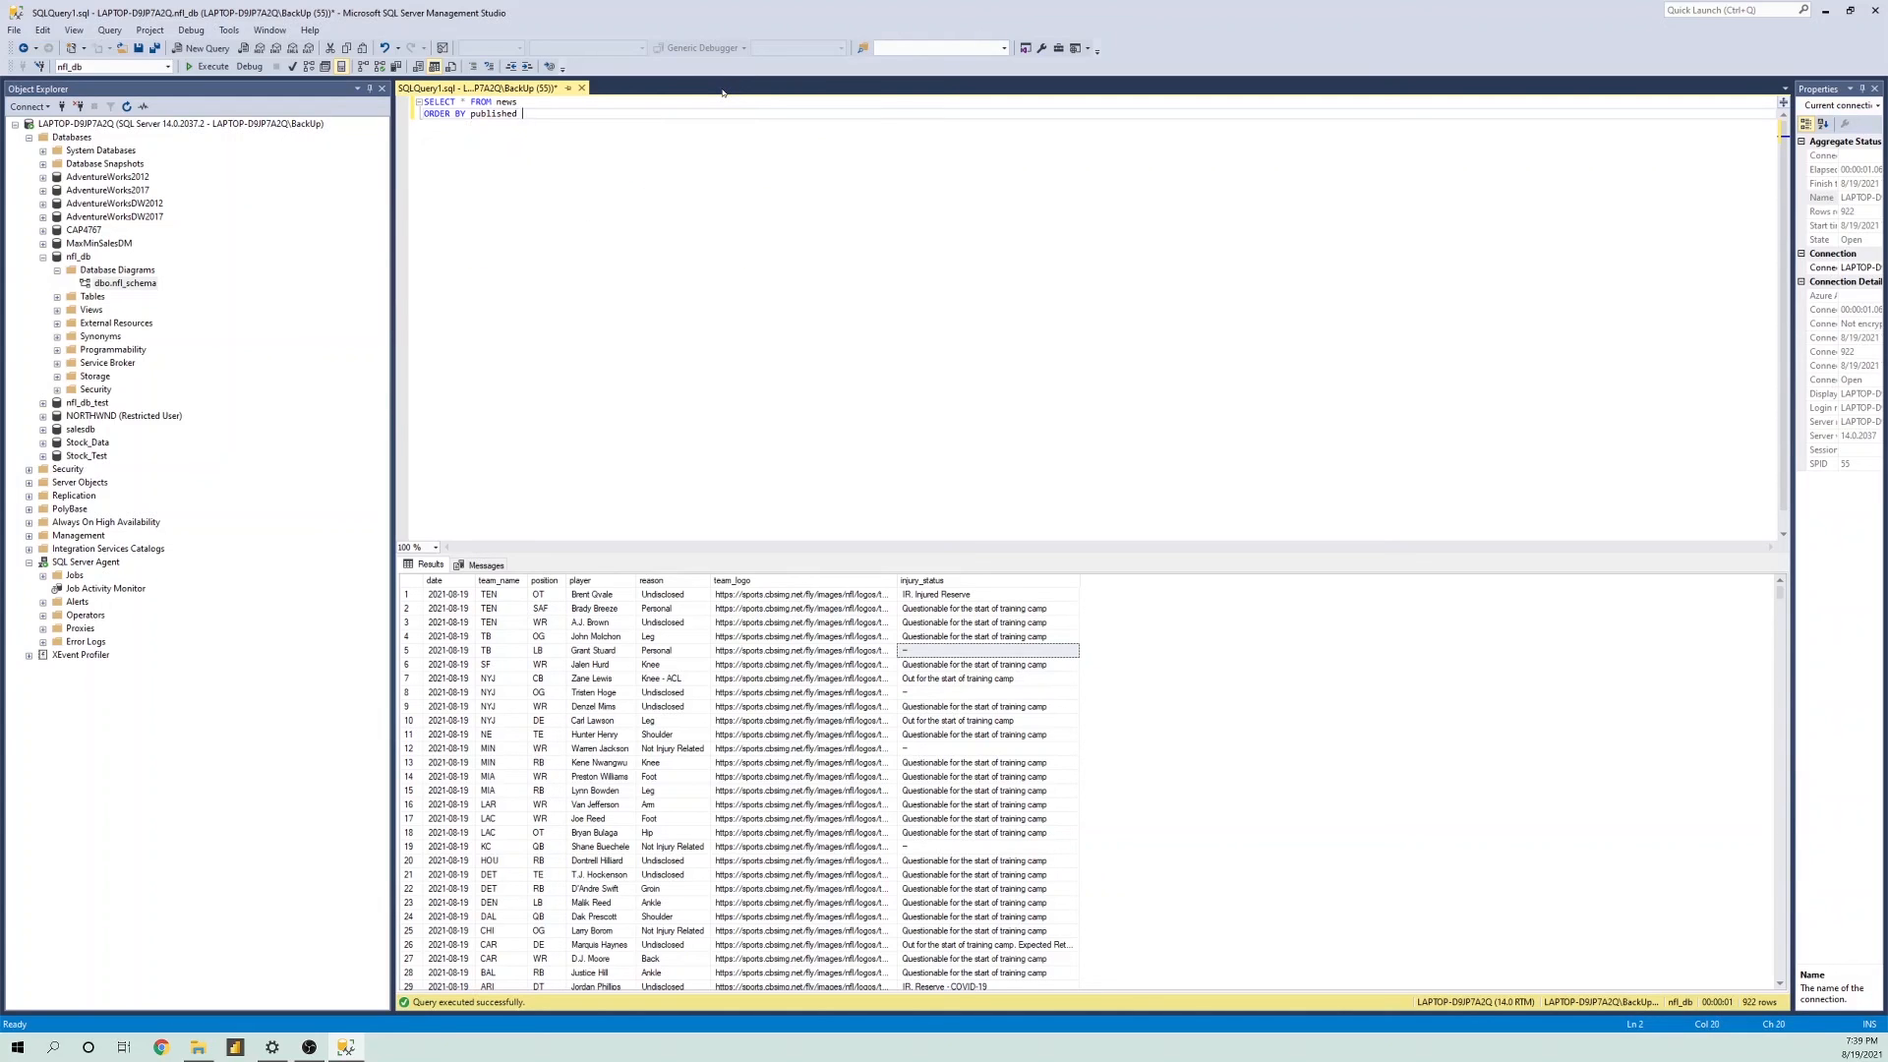
text(DESC)
key(F5)
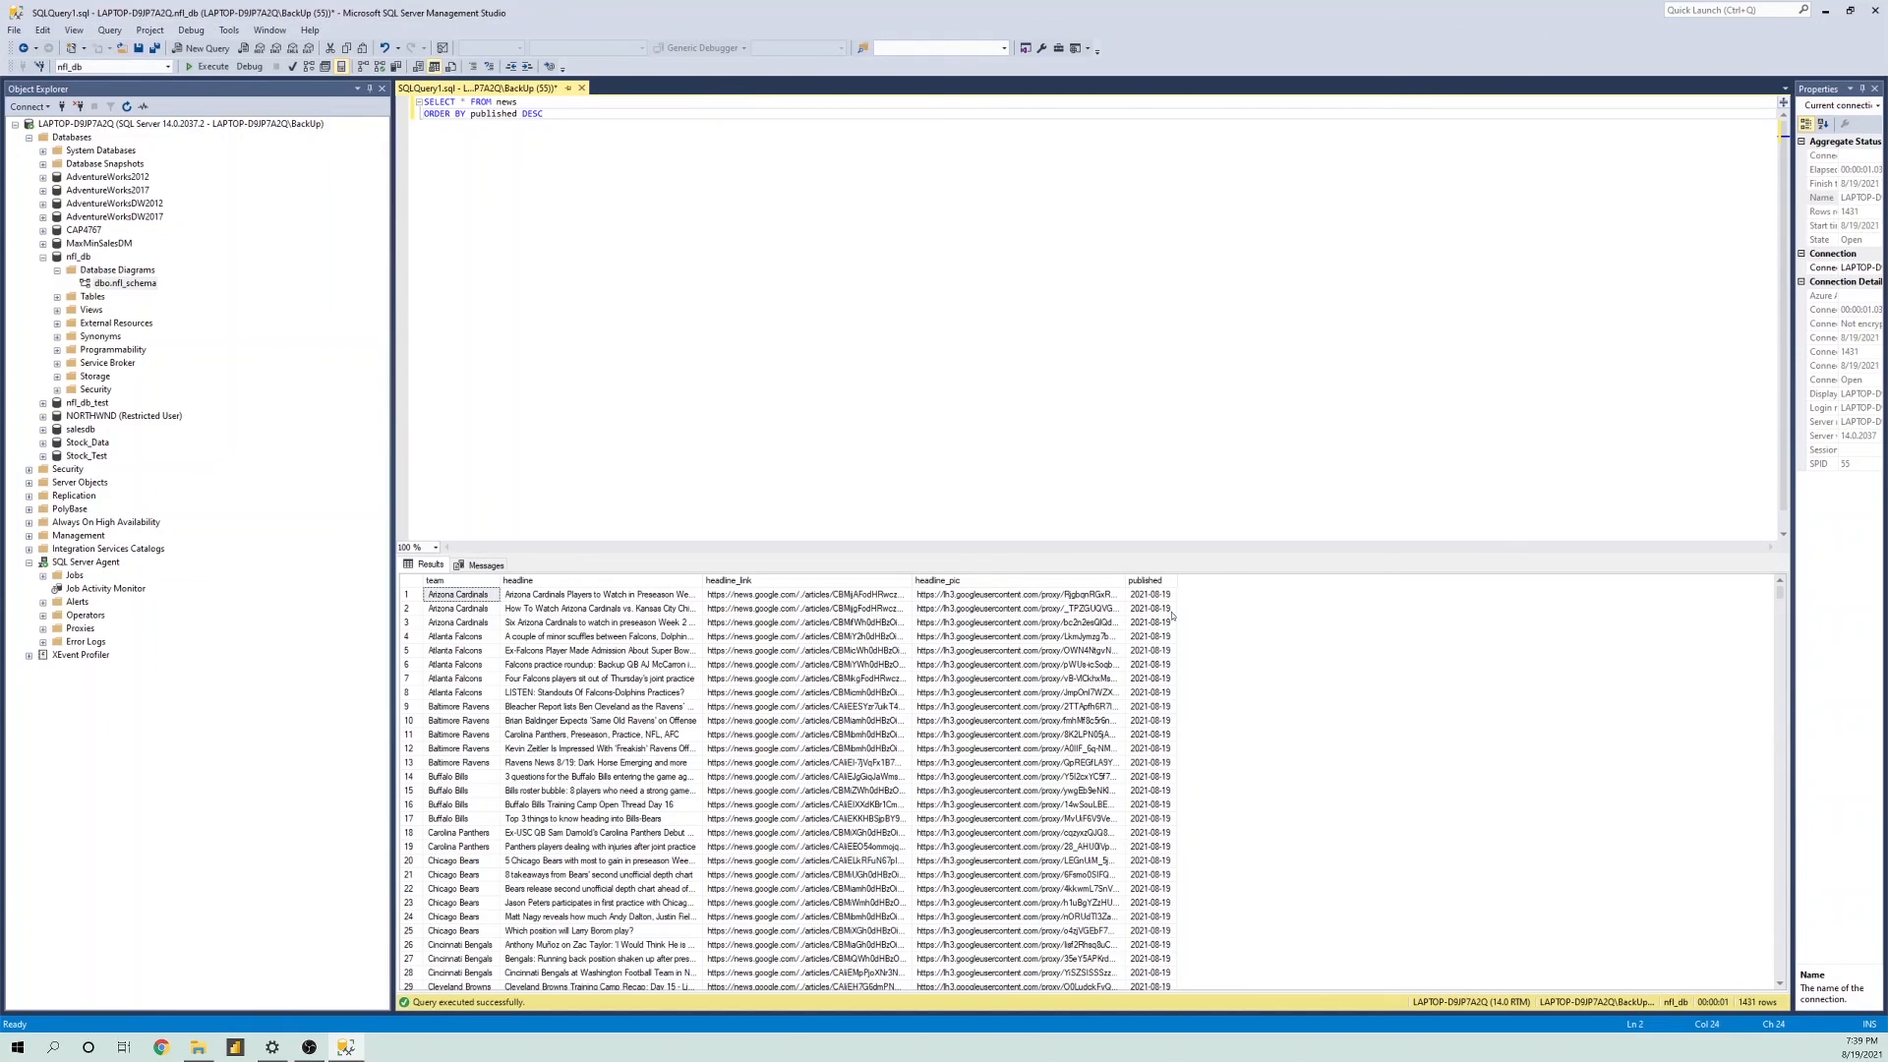
- Widen the headline column to fit its text and examine the published dates, headlines, headline links and picture links of the news rows
click(1168, 609)
click(1155, 639)
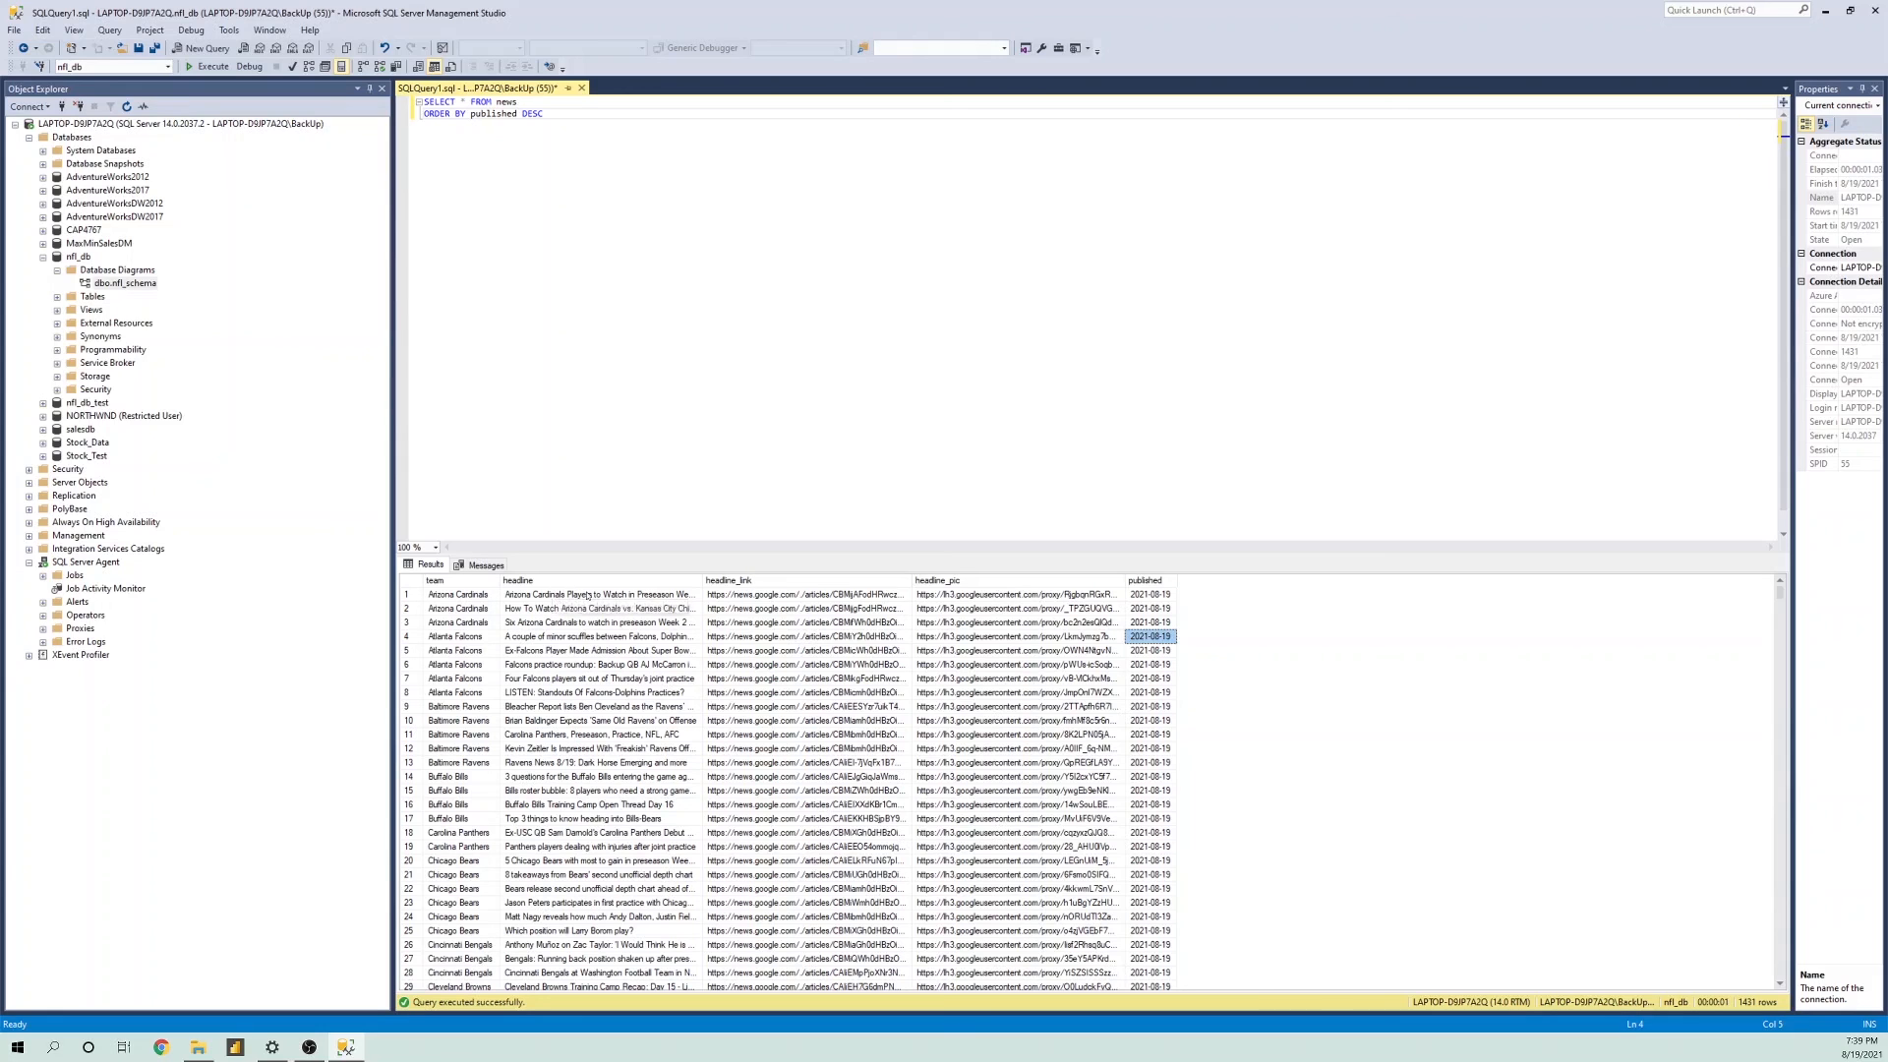
click(649, 595)
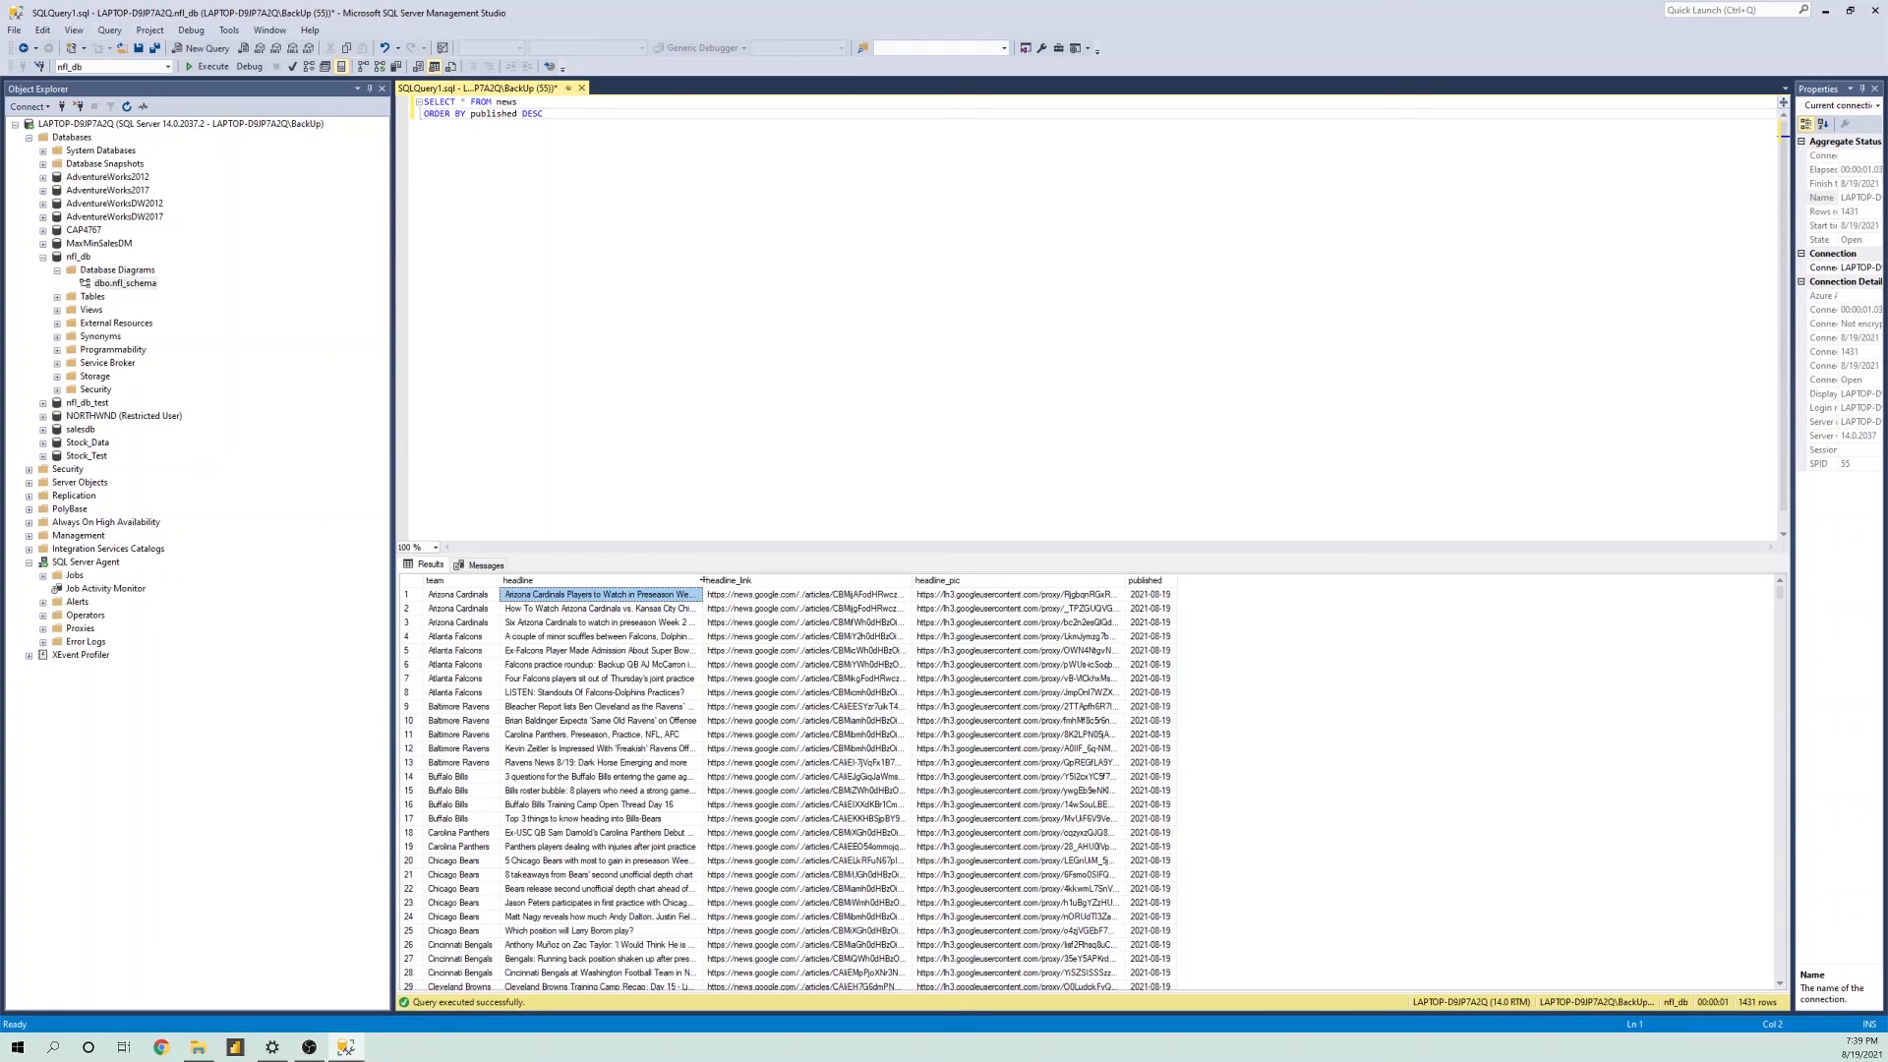
double_click(701, 580)
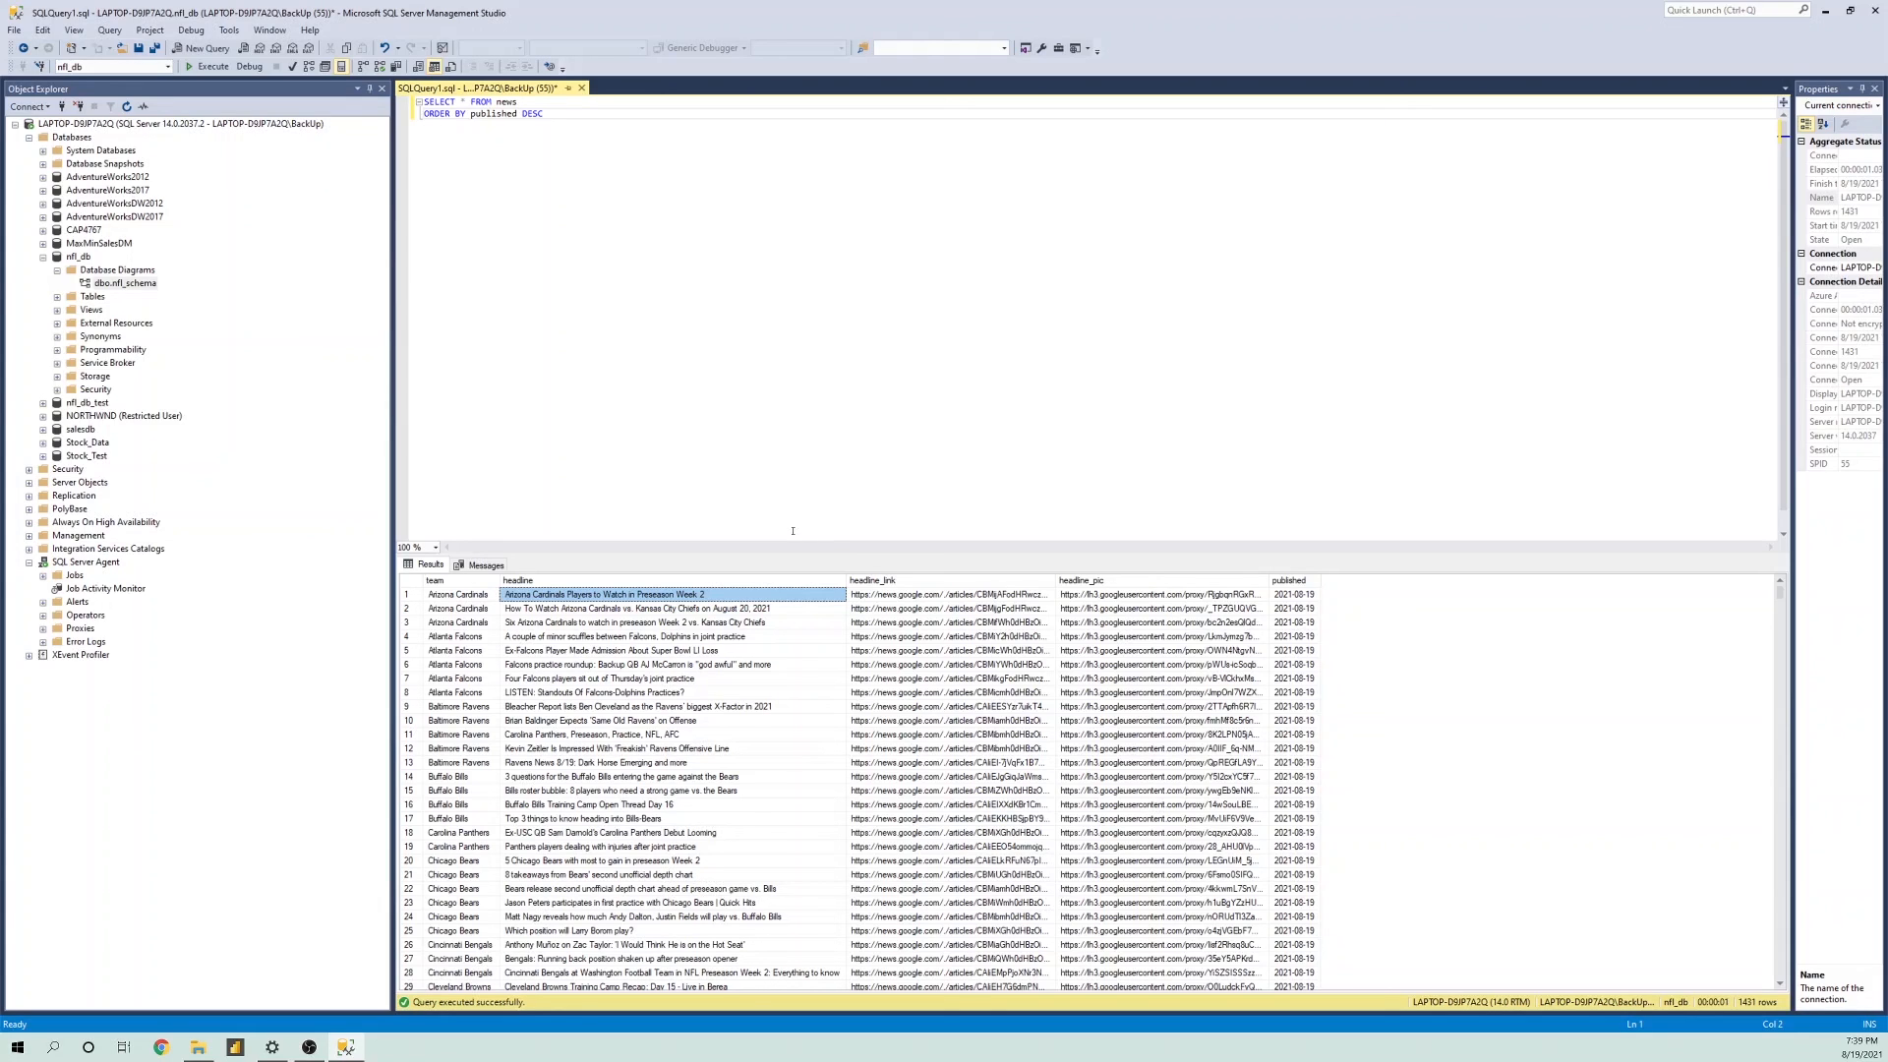
click(993, 595)
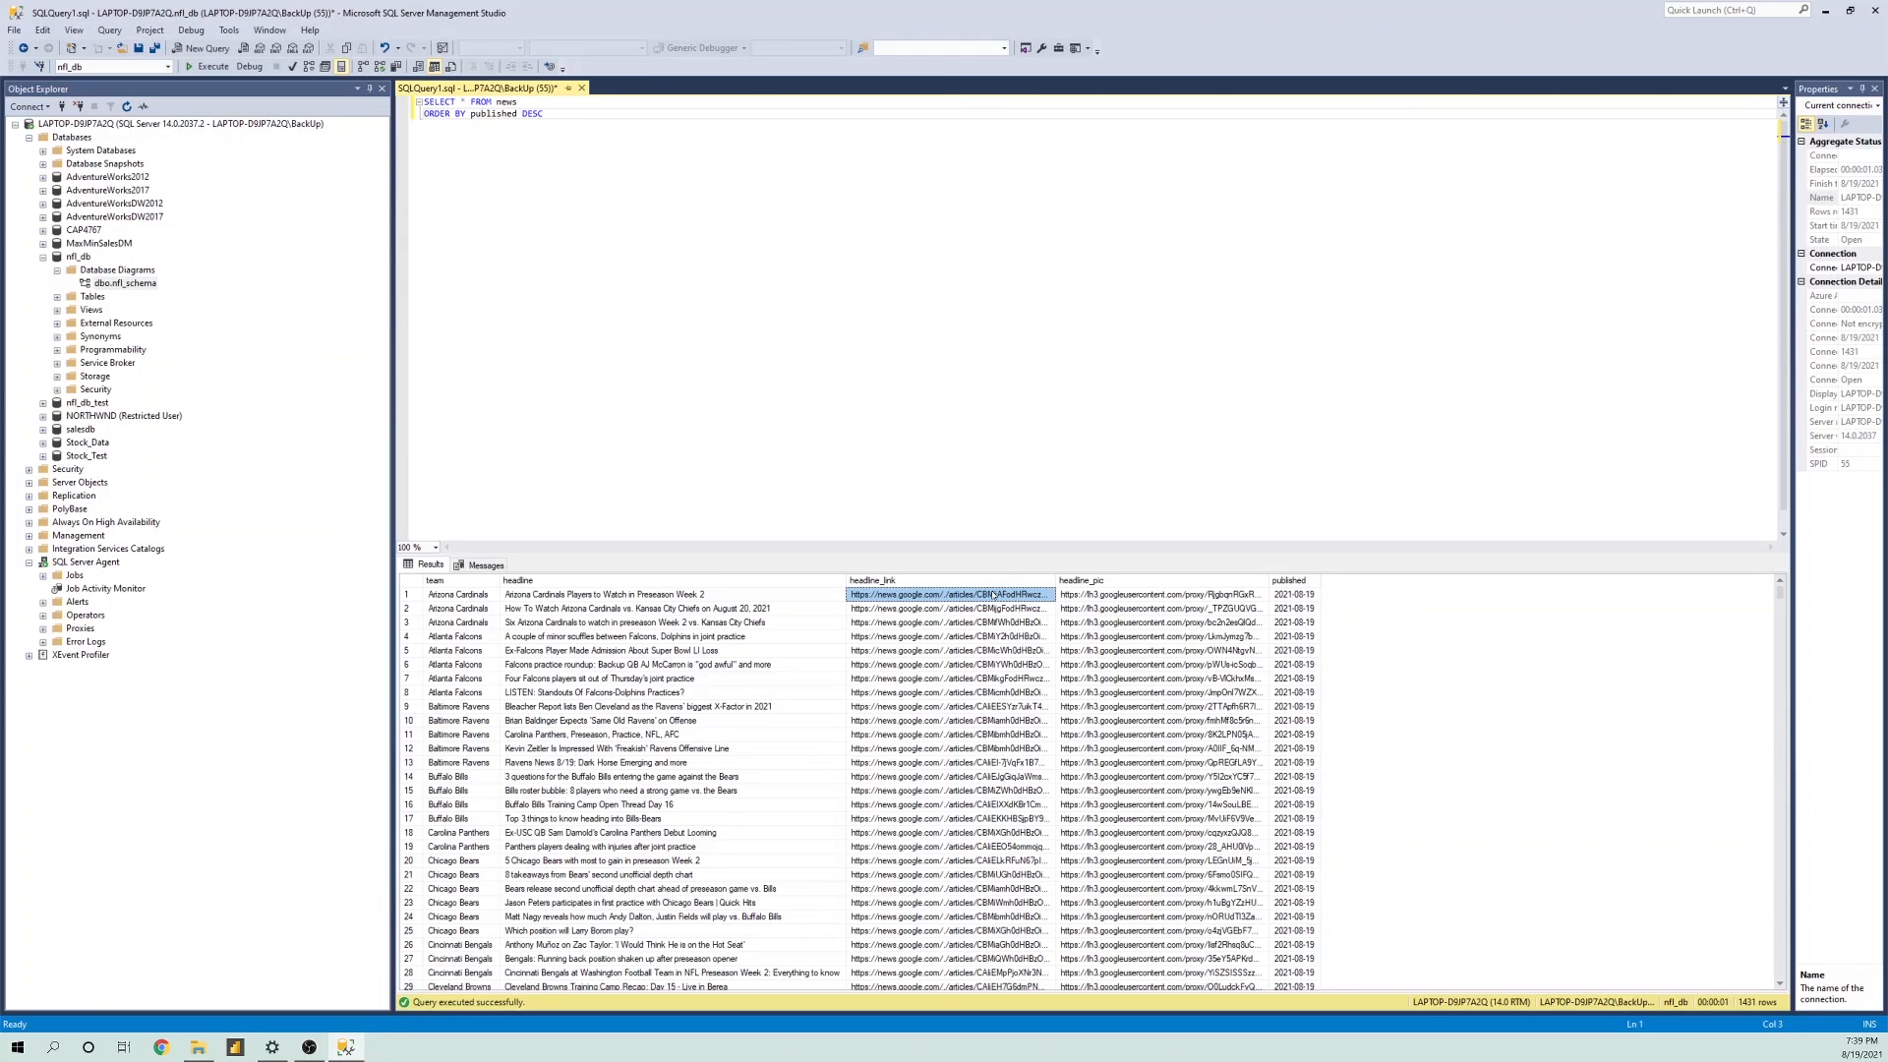
click(680, 442)
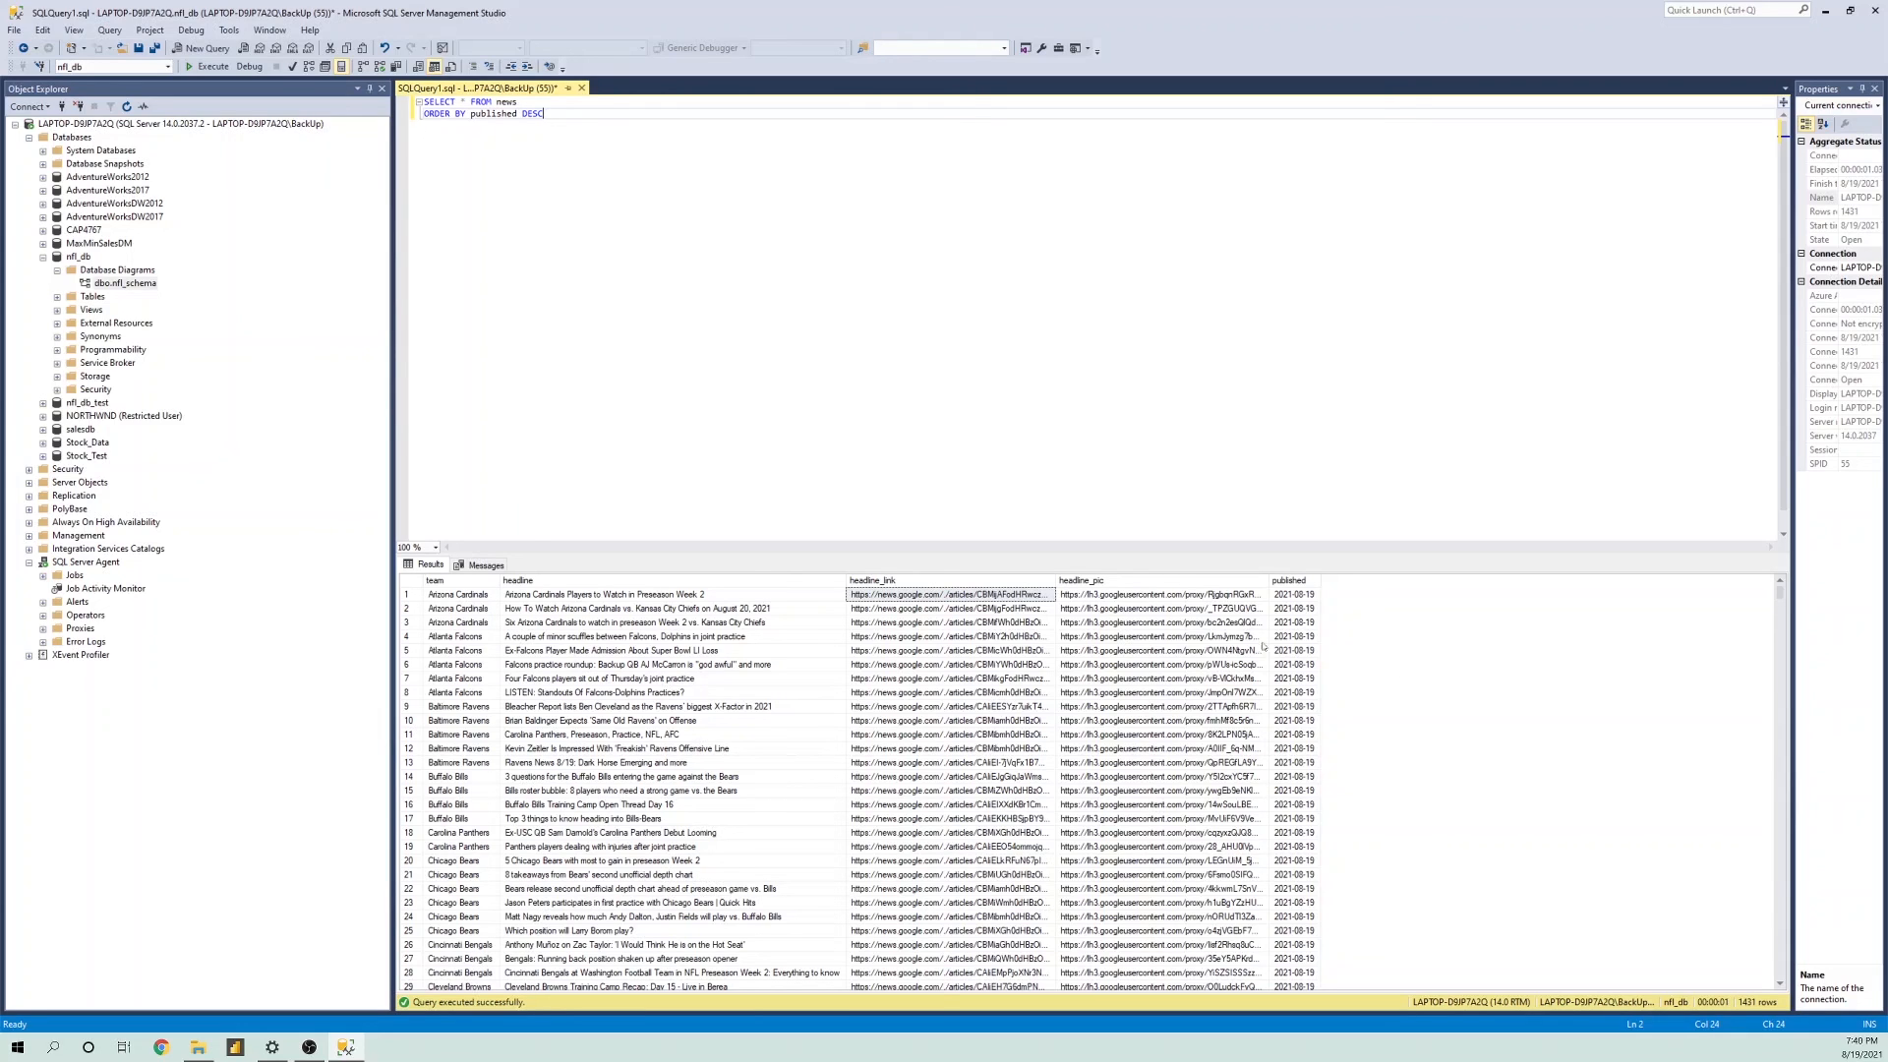
click(1180, 610)
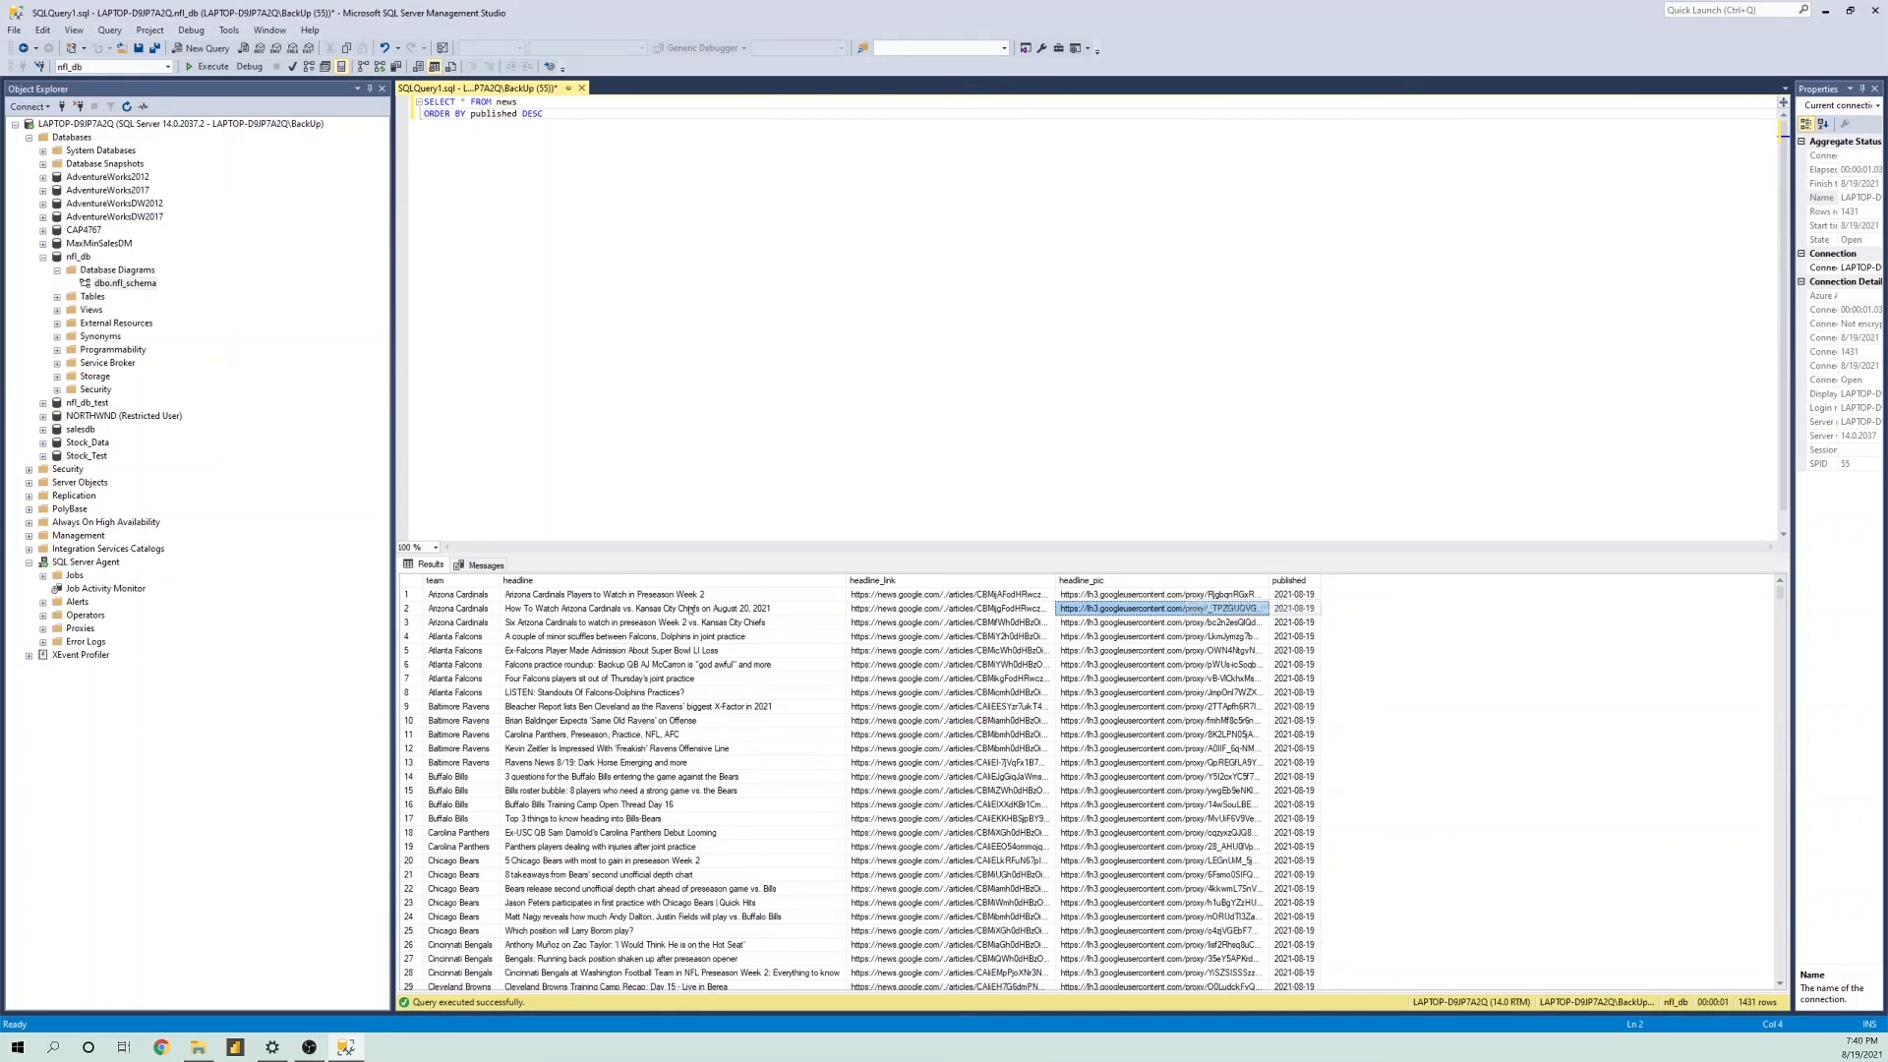
click(657, 626)
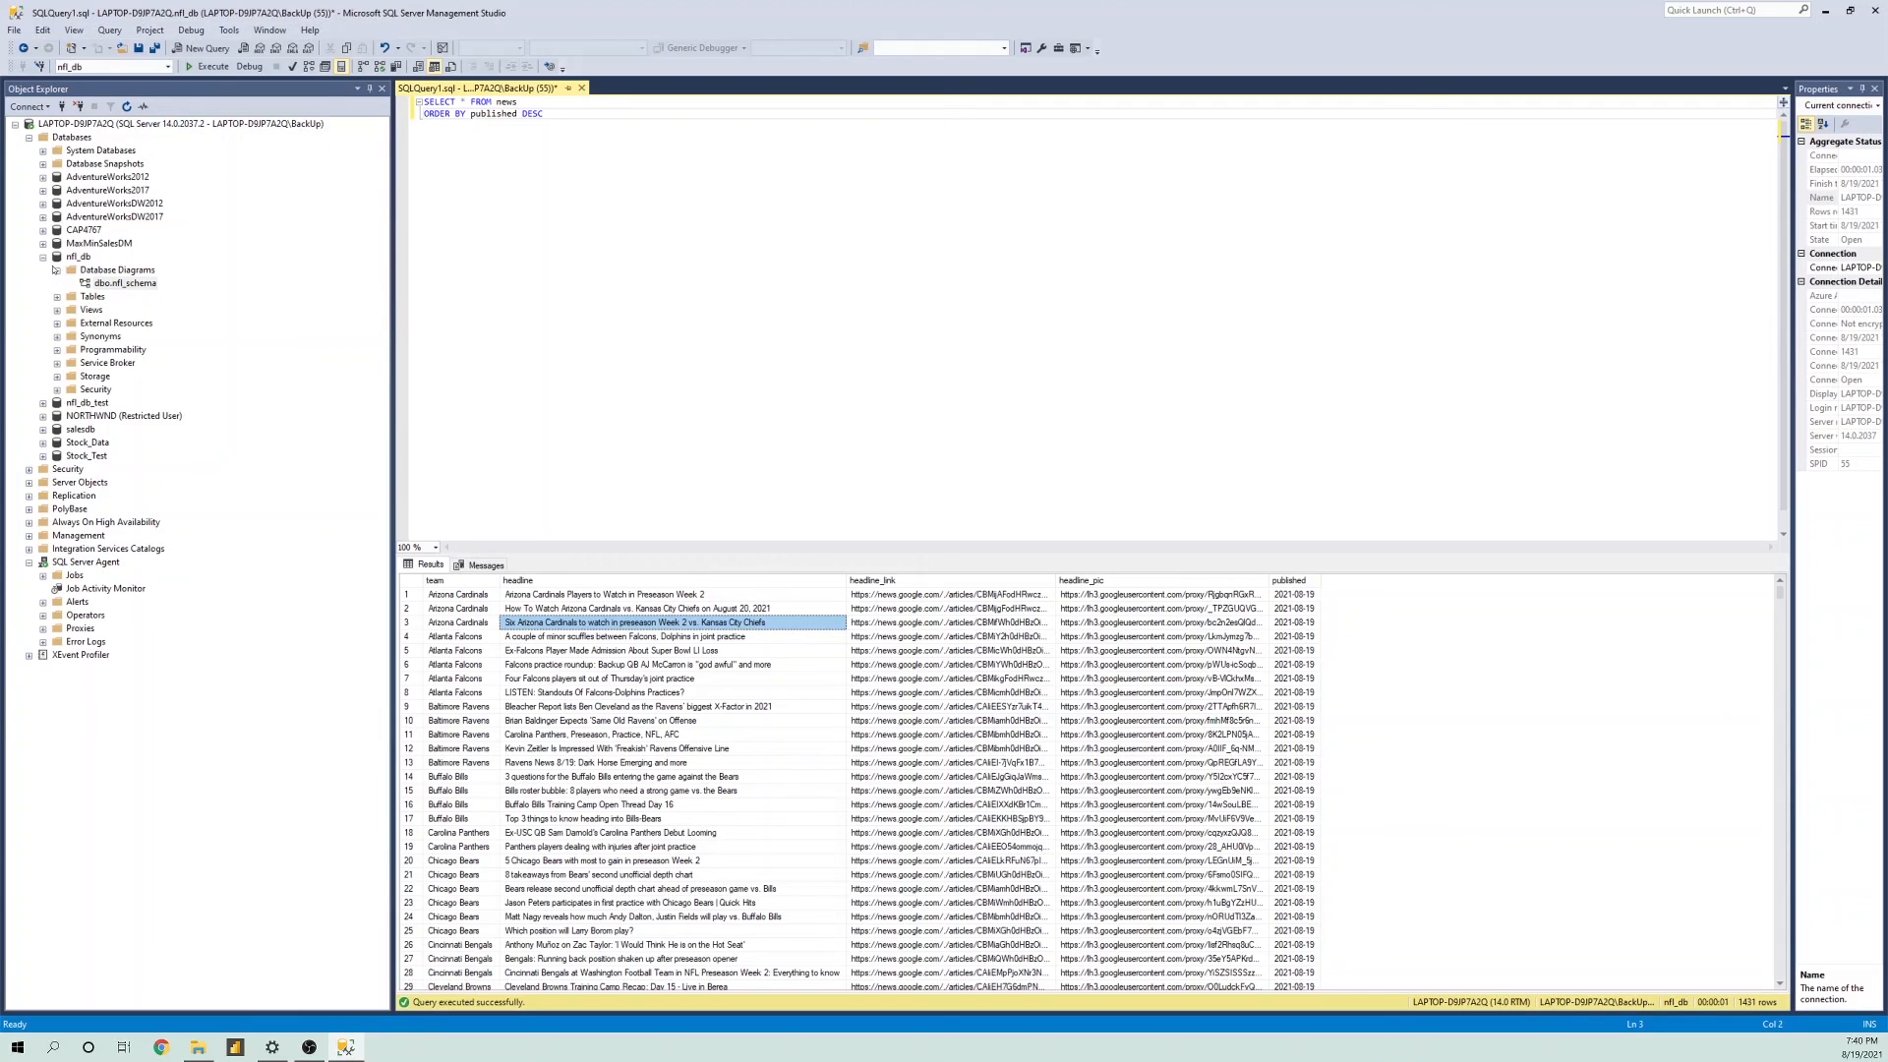
- Collapse the Database Diagrams folder of nfl_db, expand its Tables folder to view the tables, and return to the query editor
click(57, 270)
click(57, 283)
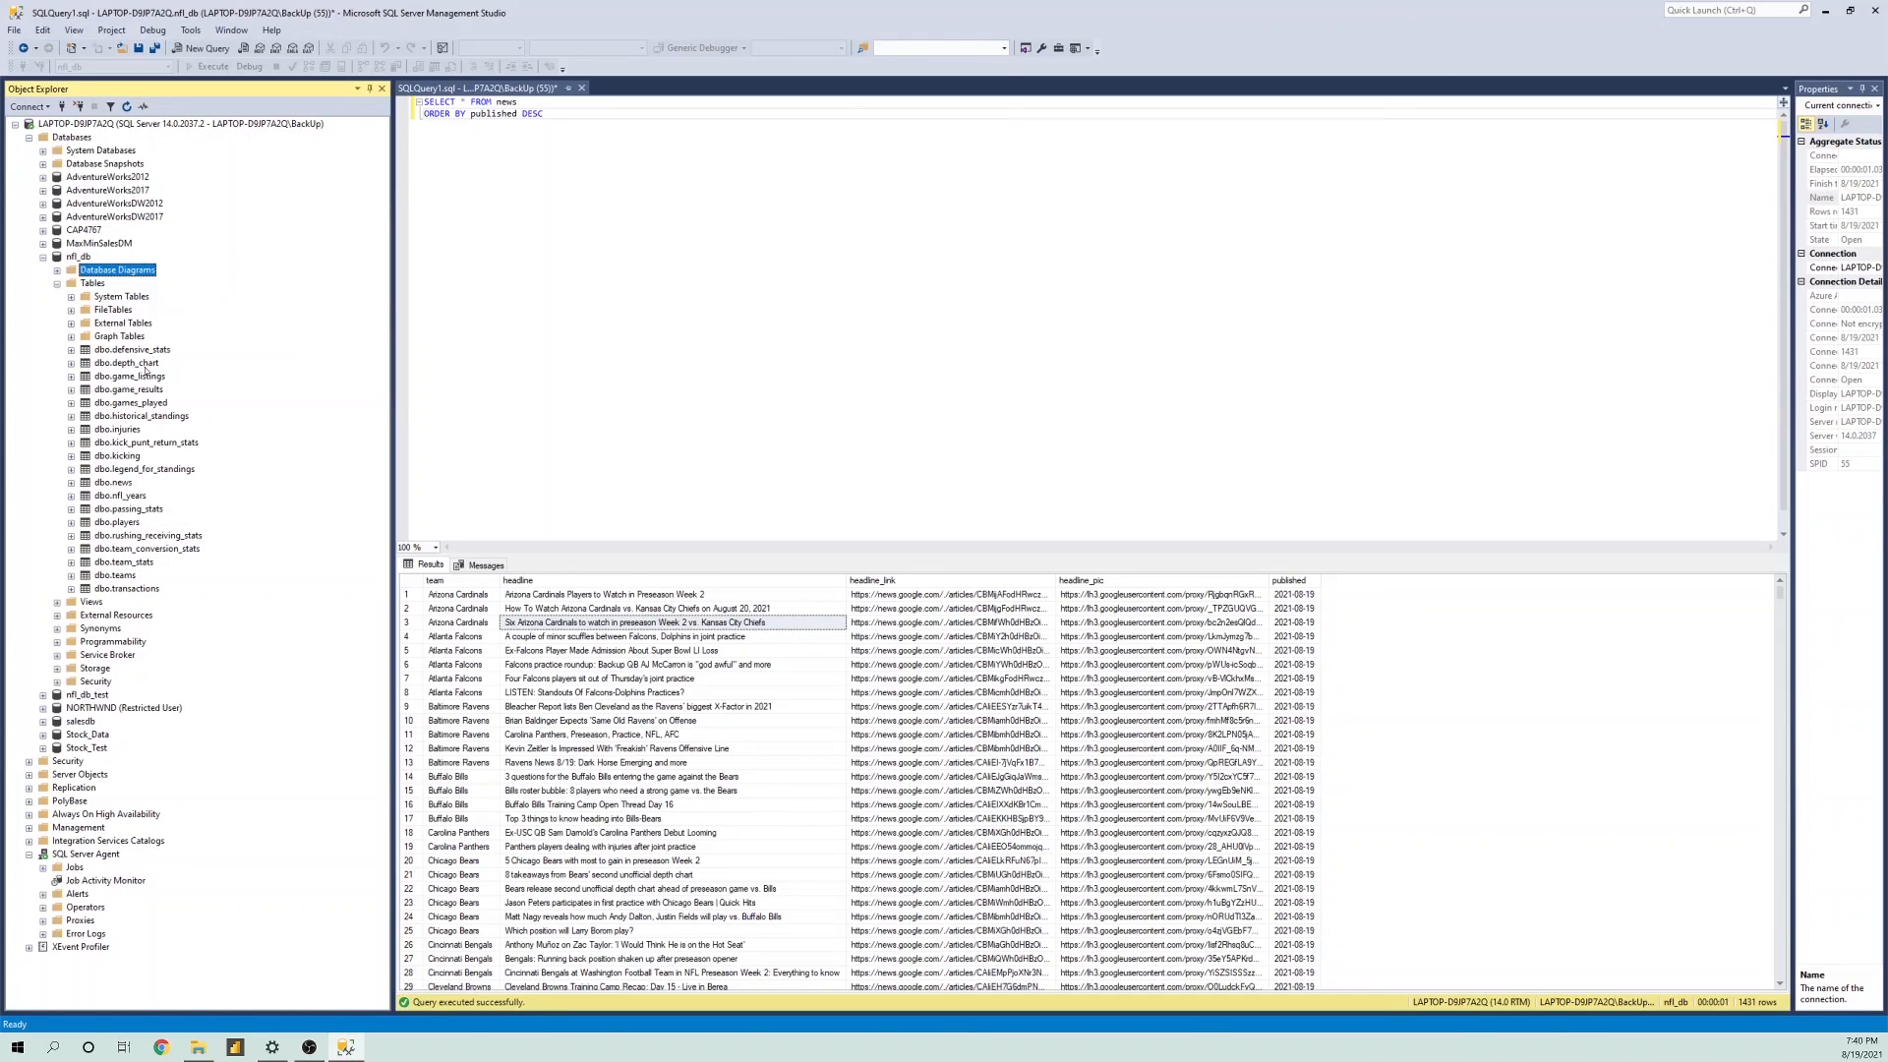
click(517, 285)
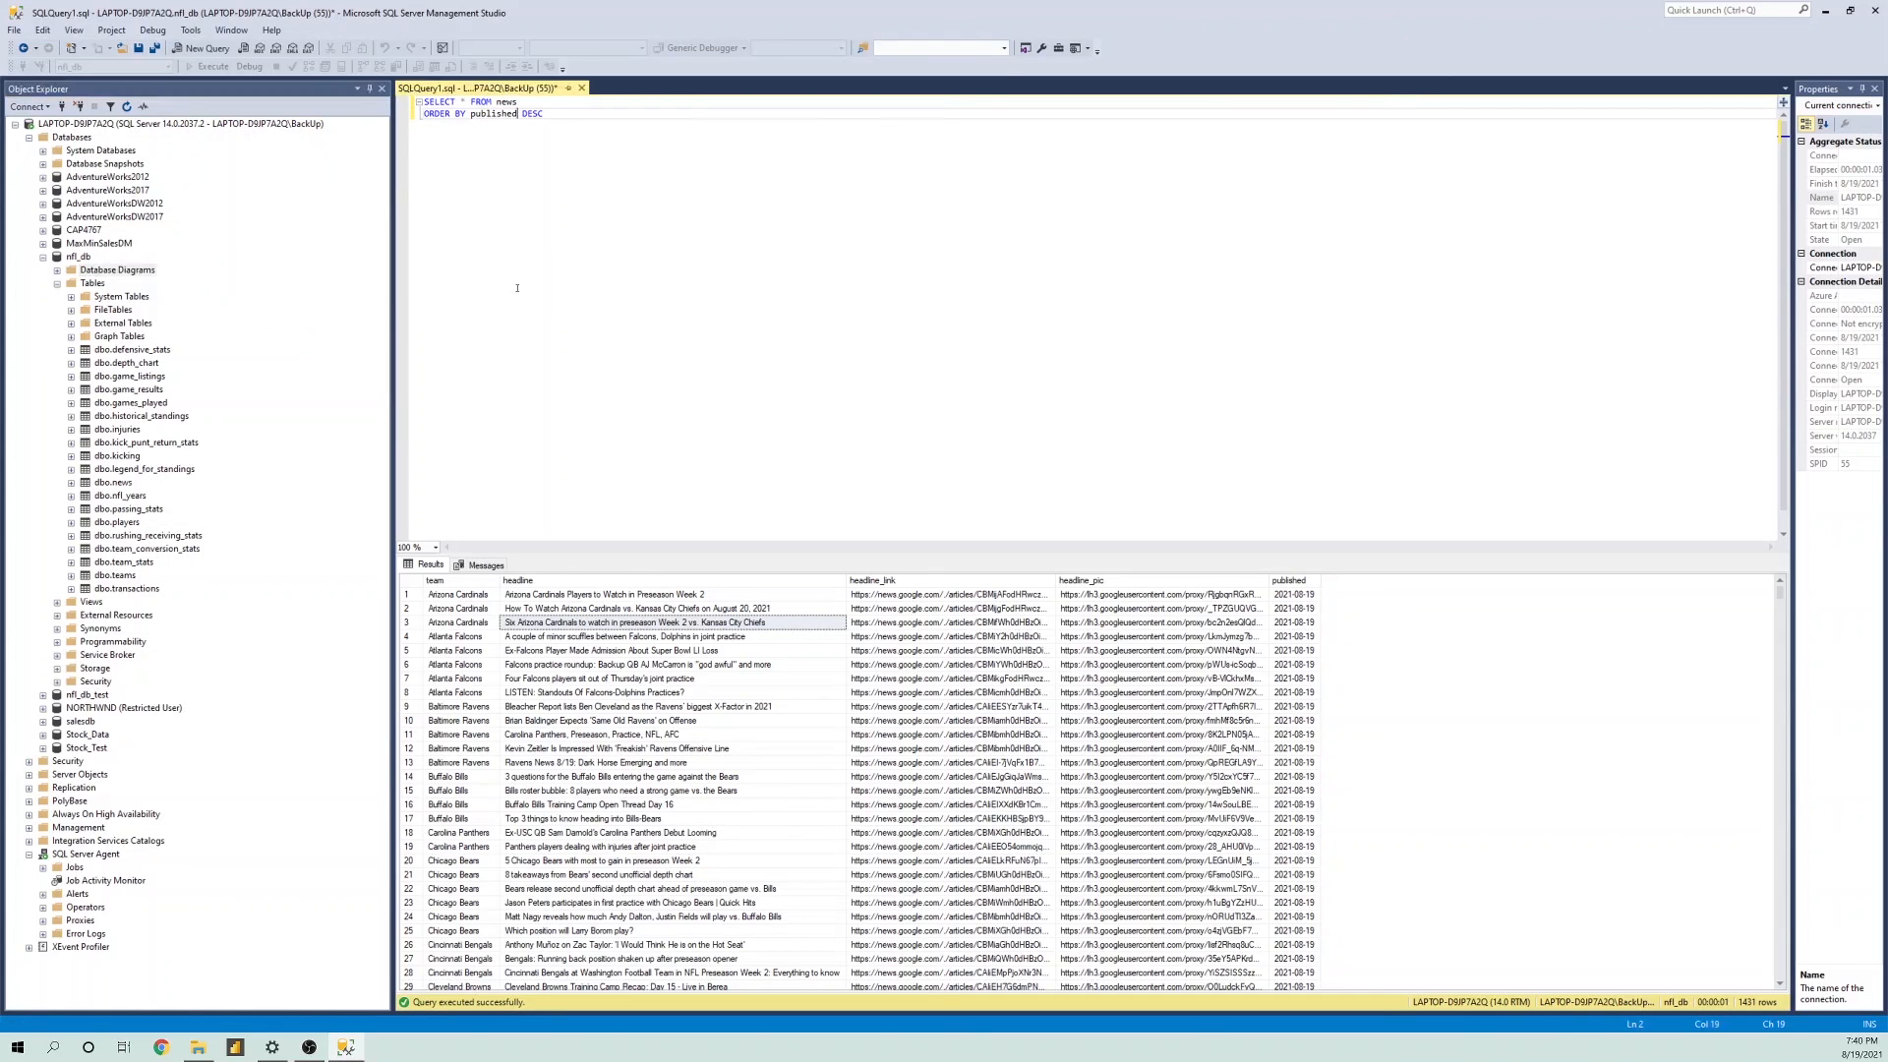